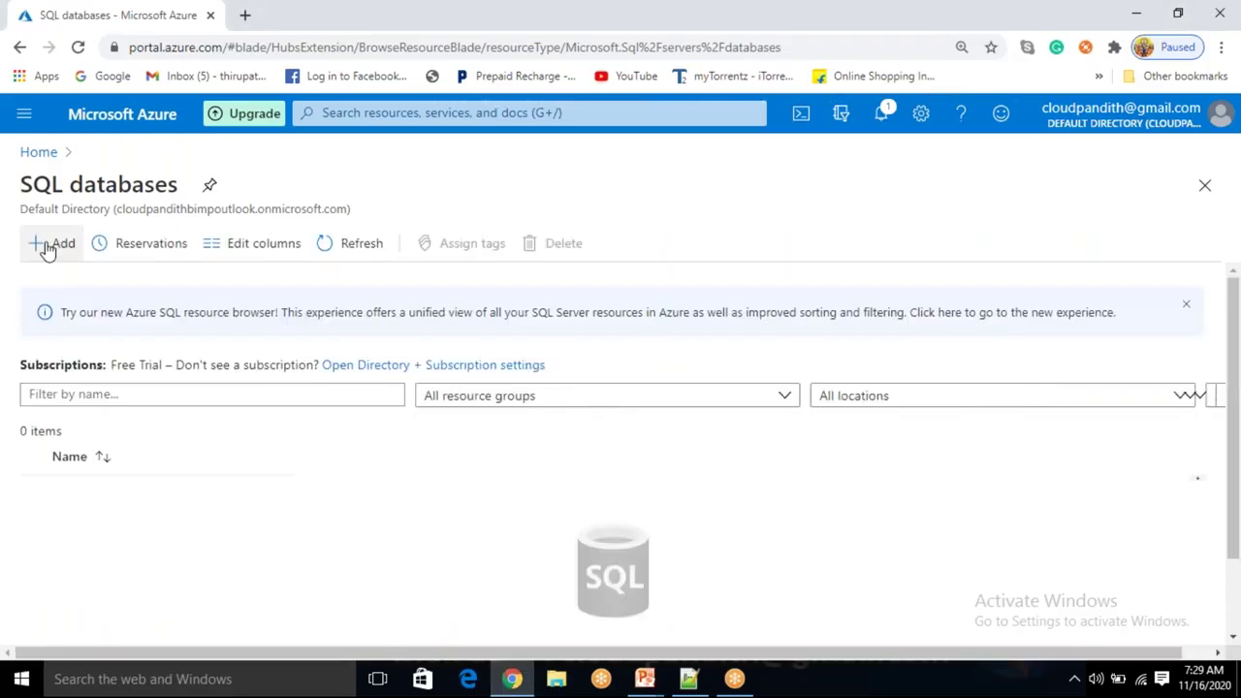
# Start a new SQL database and create the resource group cloudpandith-BI-Master-Program1 for it.
pyautogui.click(55, 243)
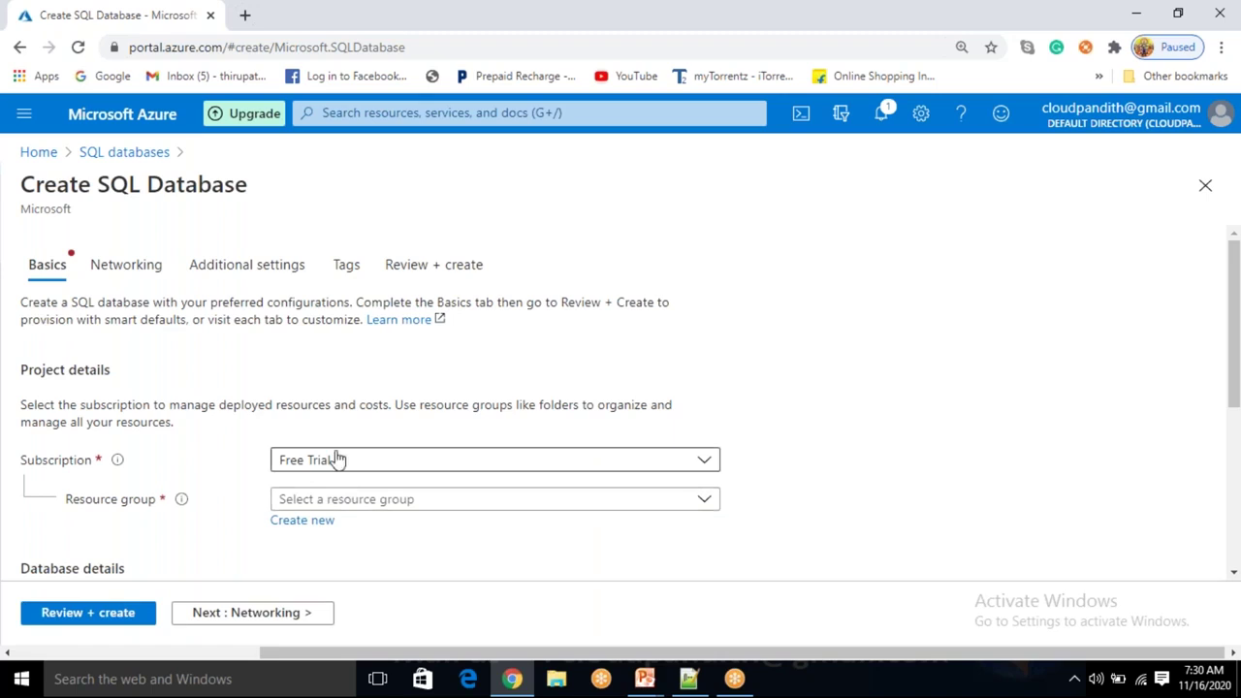
pyautogui.click(324, 524)
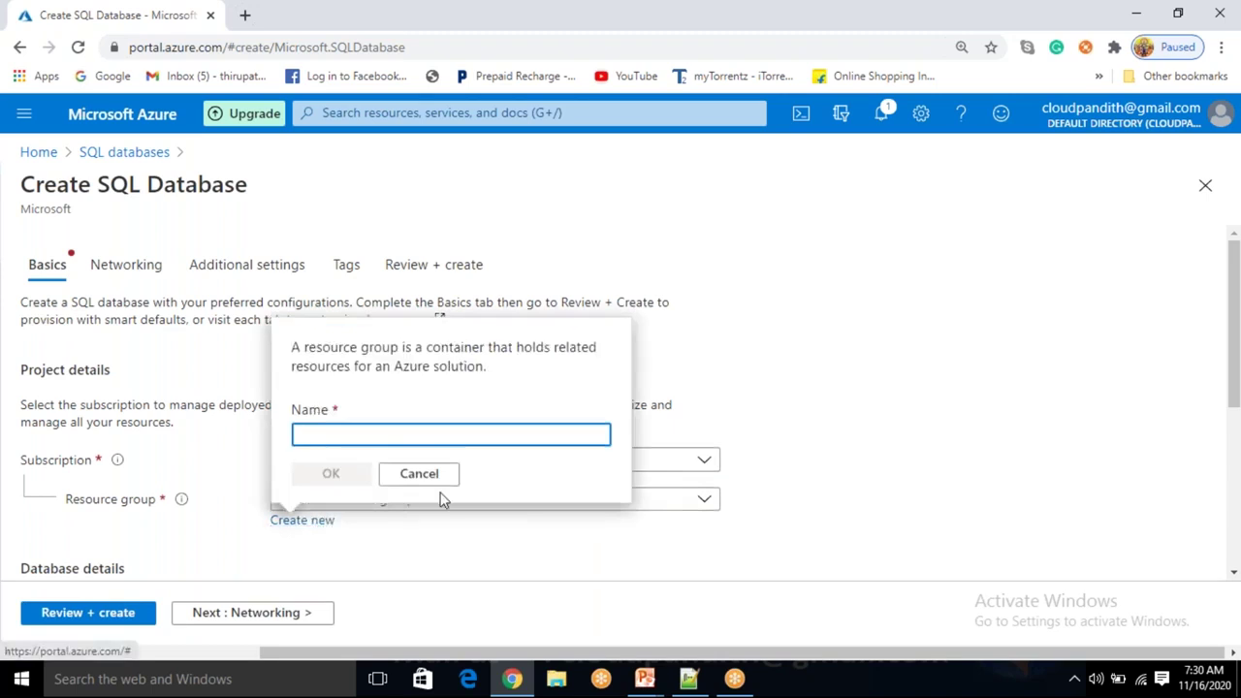
pyautogui.write('cloudpandith')
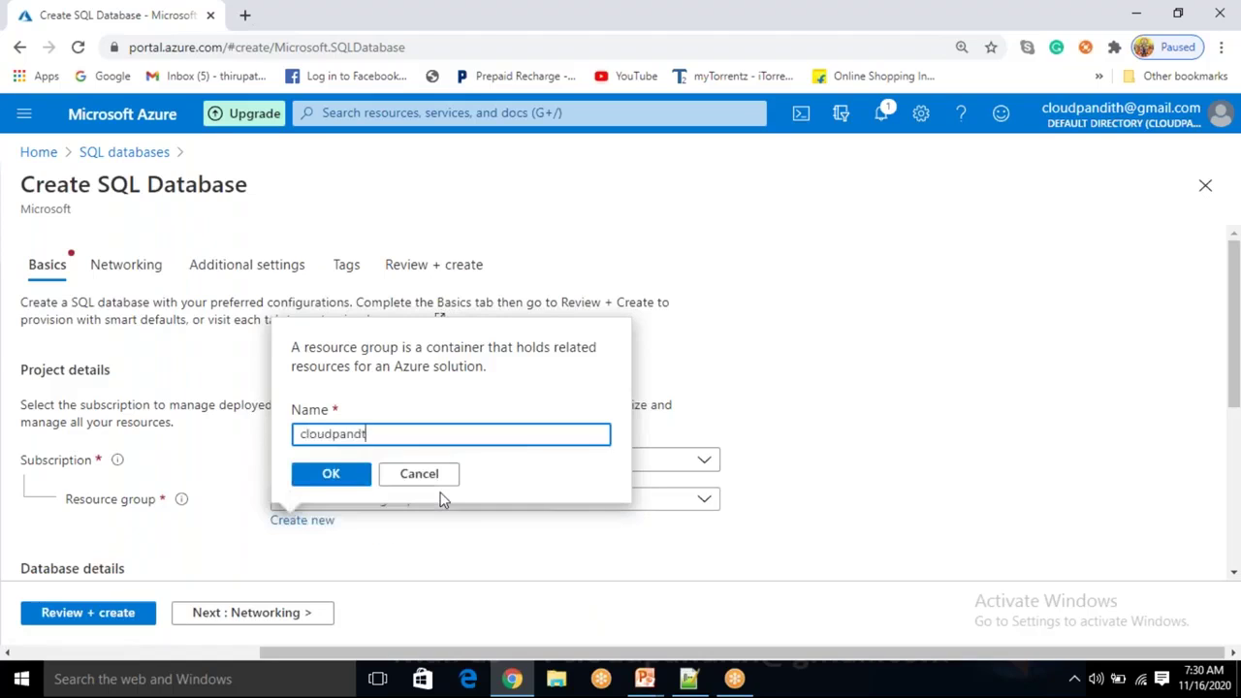
pyautogui.write('-Busine')
pyautogui.press('BackSpace')
pyautogui.write('I-Master-Po')
pyautogui.press('BackSpace')
pyautogui.write('rogram1!')
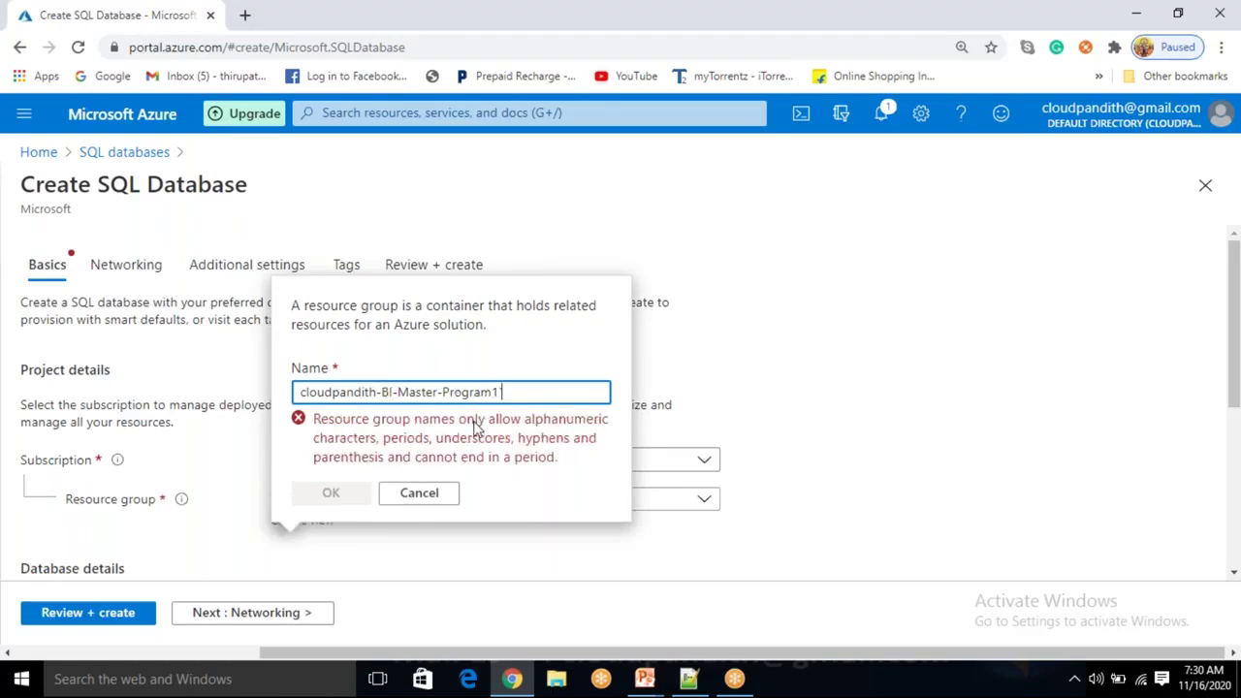
pyautogui.press('BackSpace')
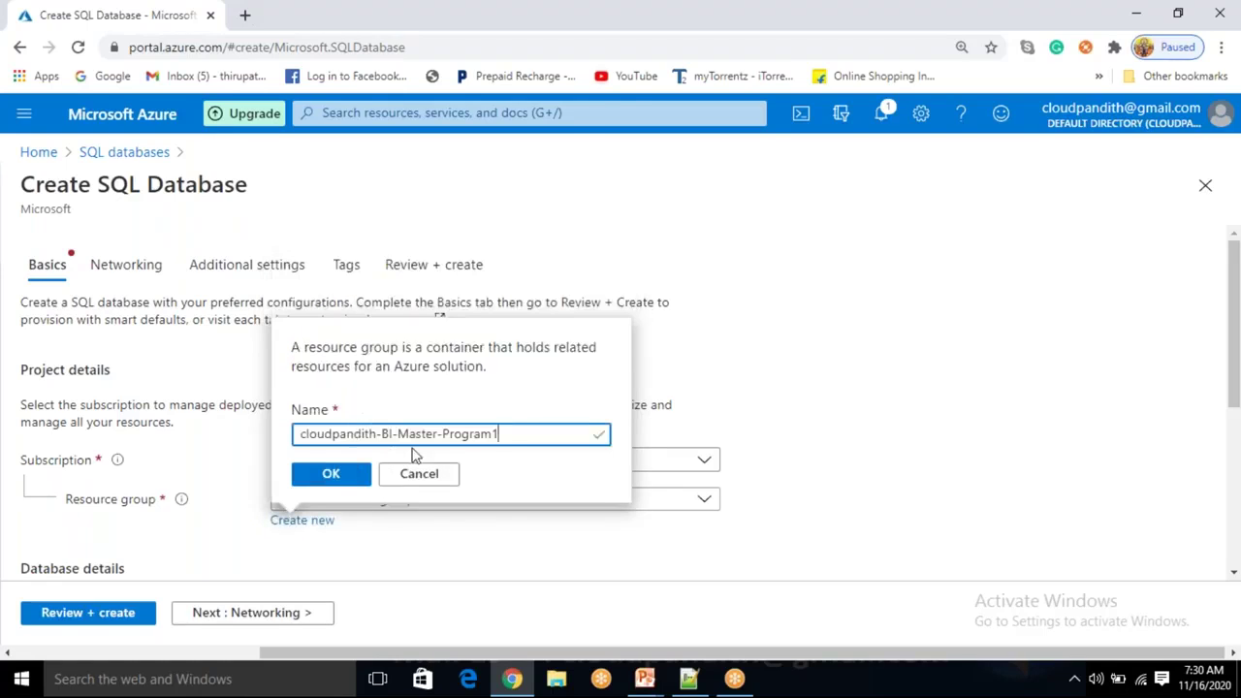
pyautogui.click(339, 476)
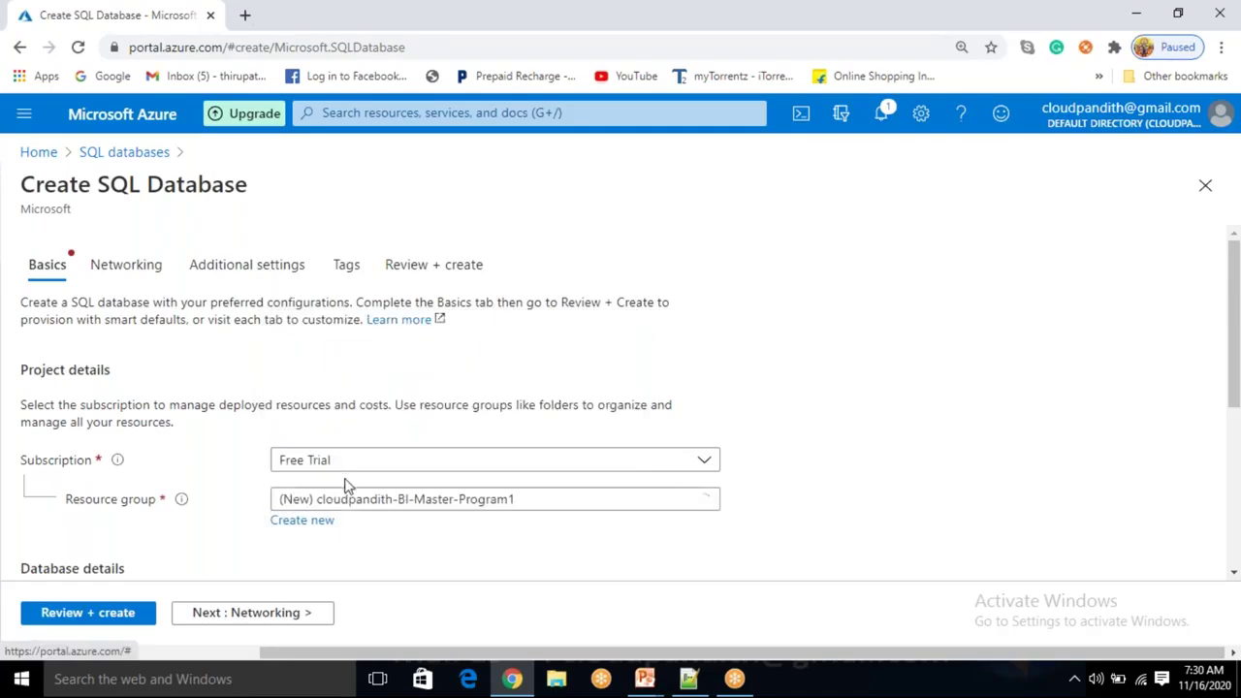
pyautogui.scroll(-2, 347, 485)
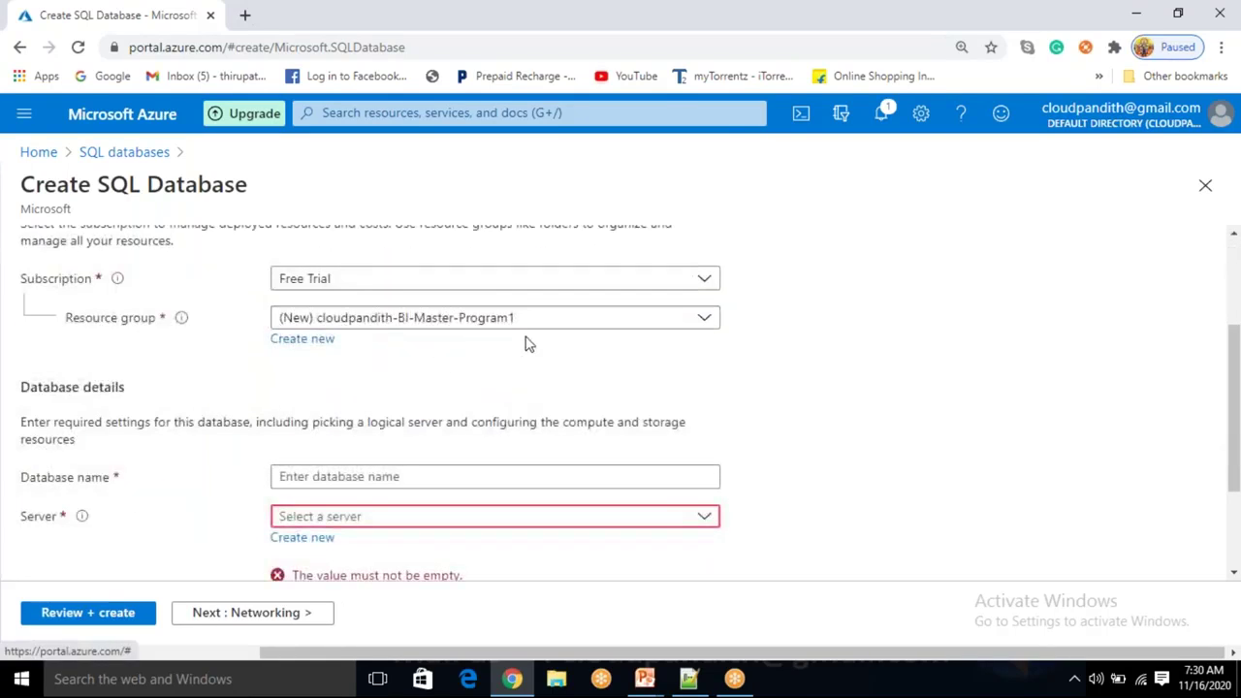
pyautogui.click(340, 476)
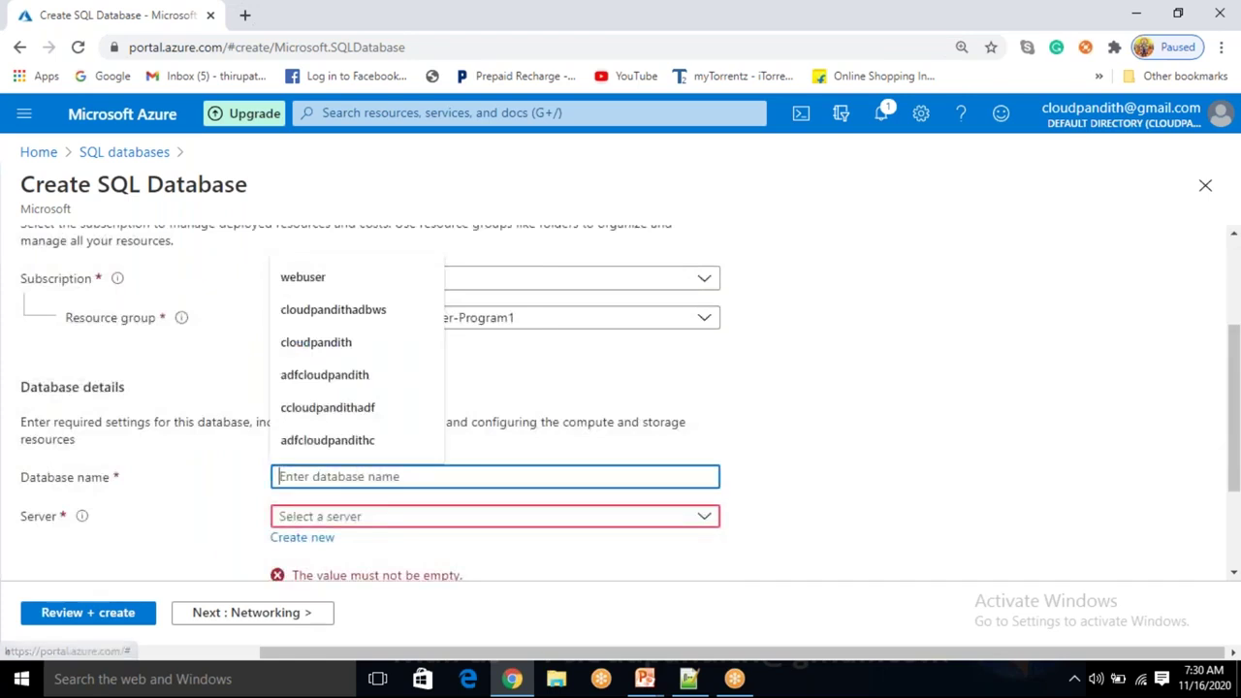
pyautogui.click(871, 418)
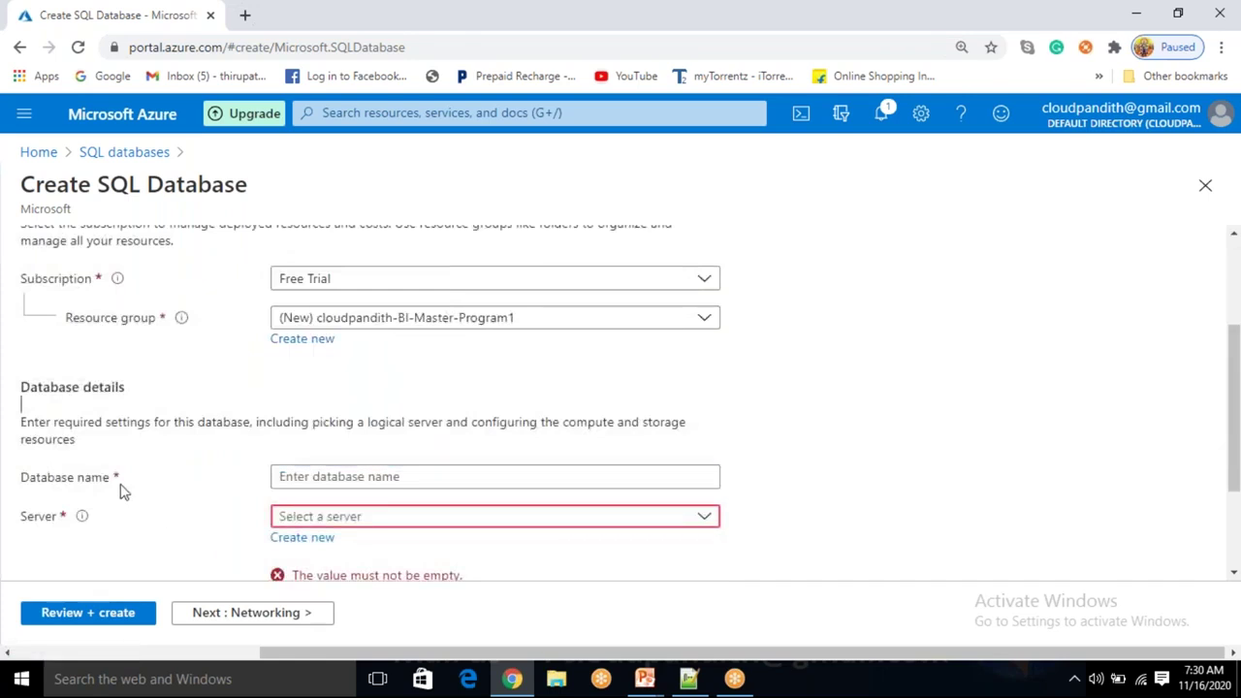
pyautogui.click(337, 474)
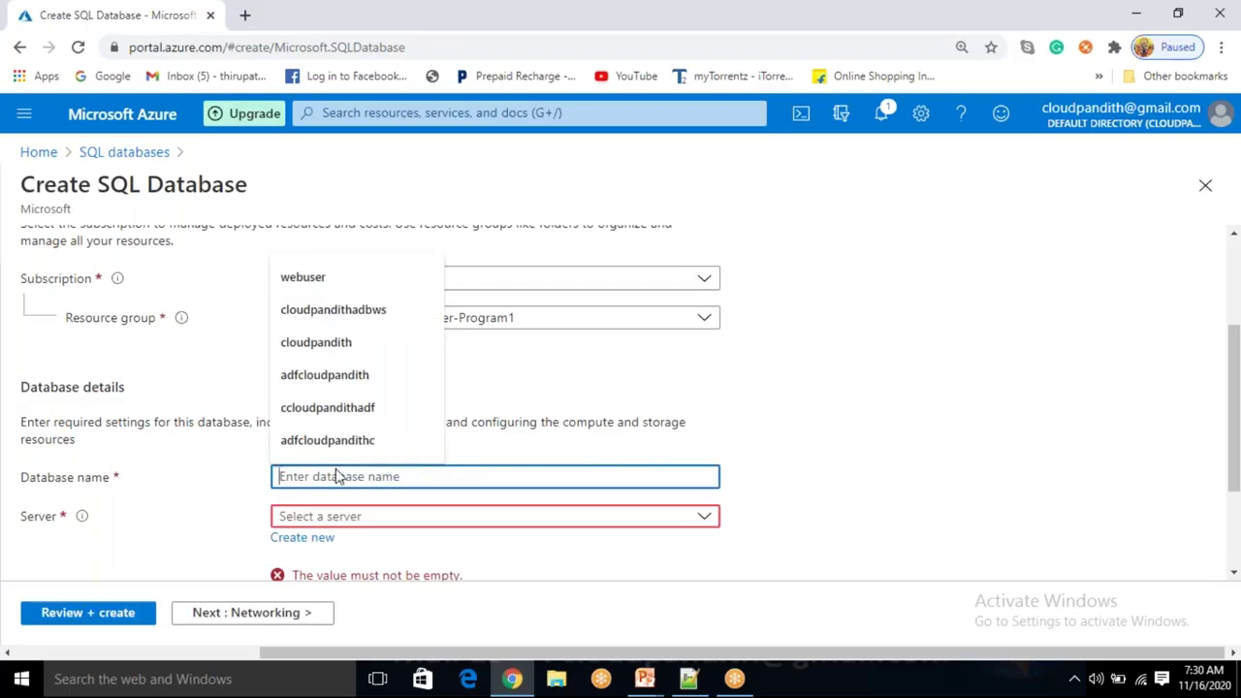
pyautogui.click(63, 525)
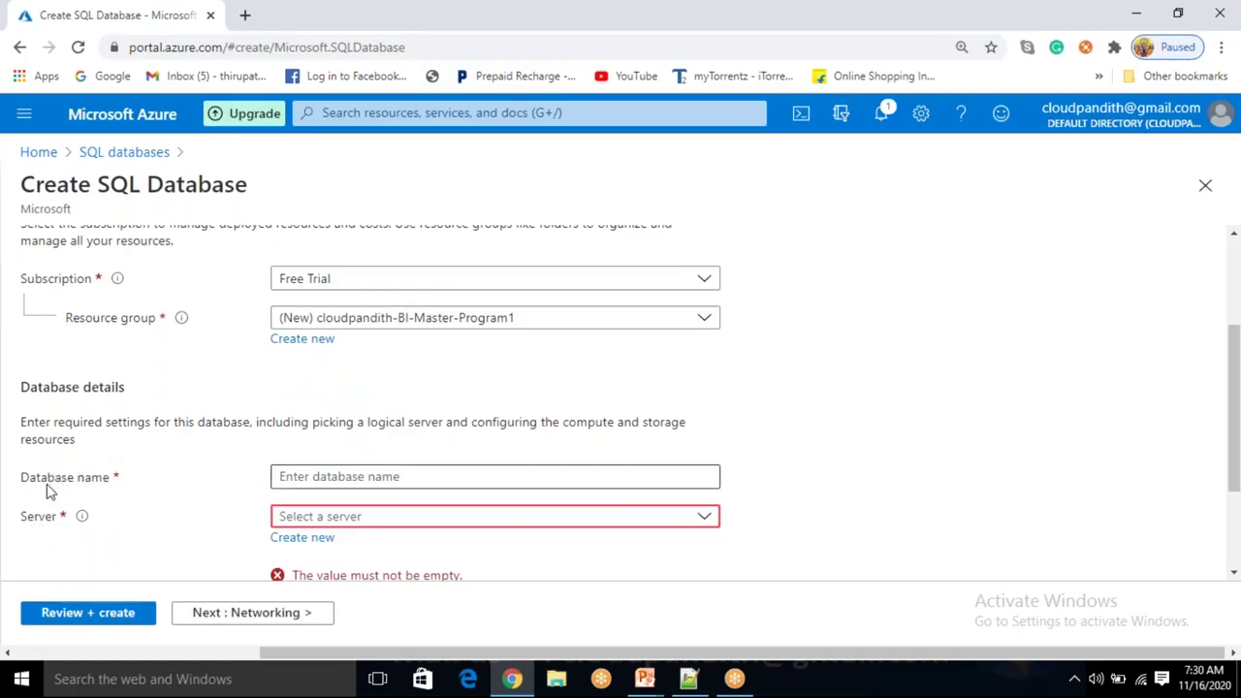
pyautogui.click(359, 476)
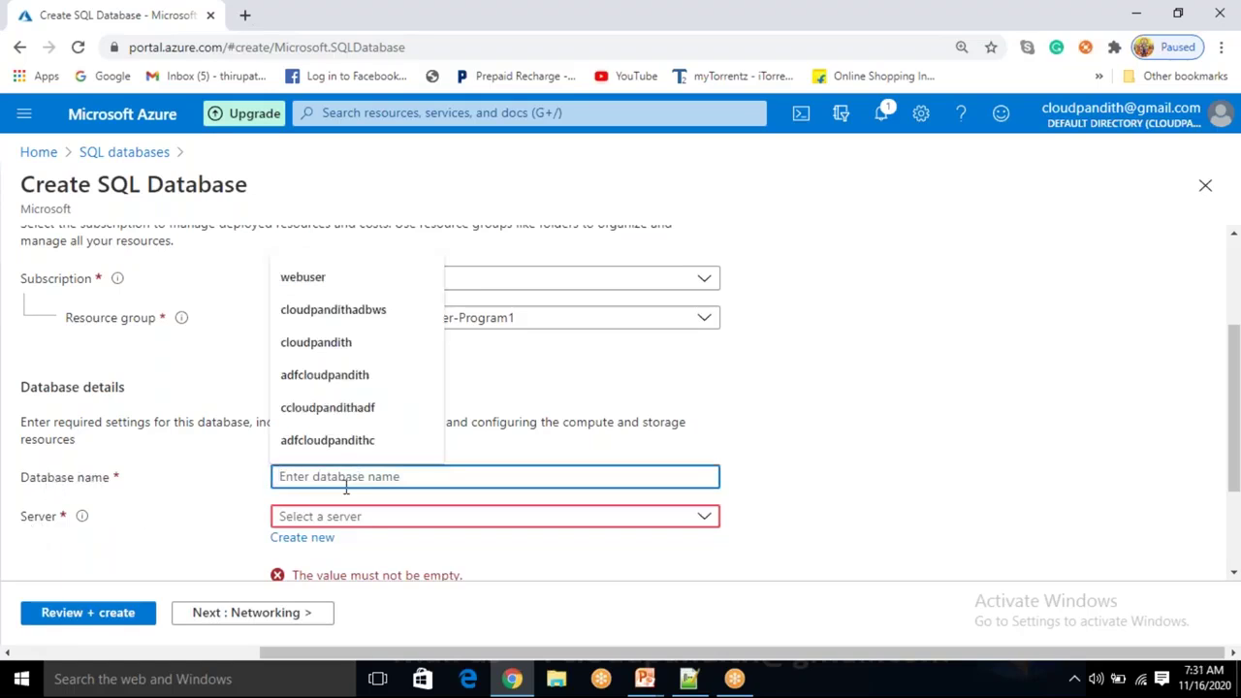
pyautogui.click(158, 545)
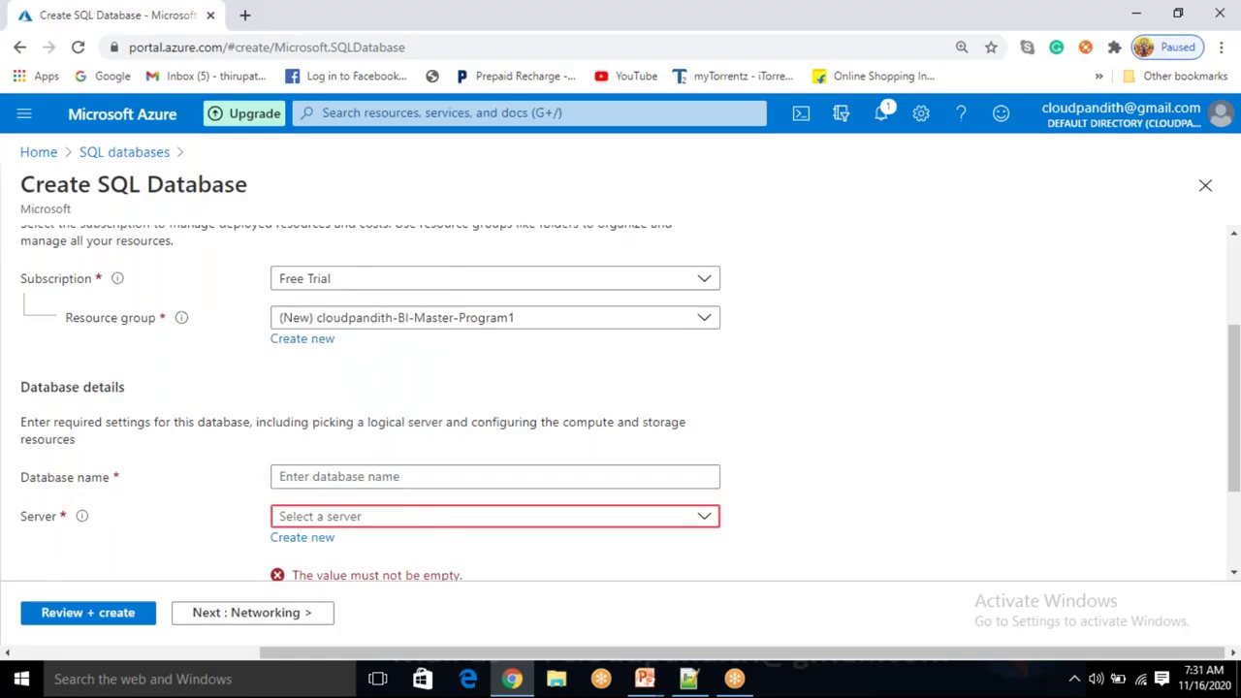
pyautogui.click(301, 538)
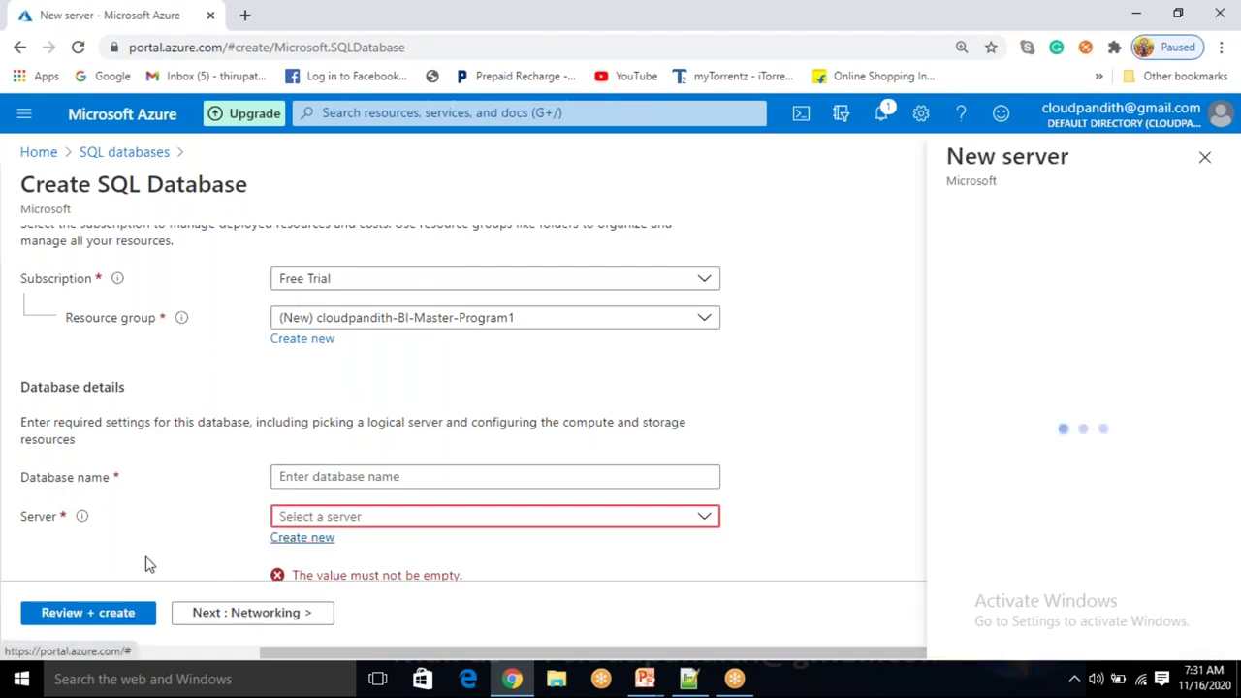
pyautogui.click(1203, 157)
# From Home, search 'sql server', open SQL servers and start creating a new server.
pyautogui.click(39, 153)
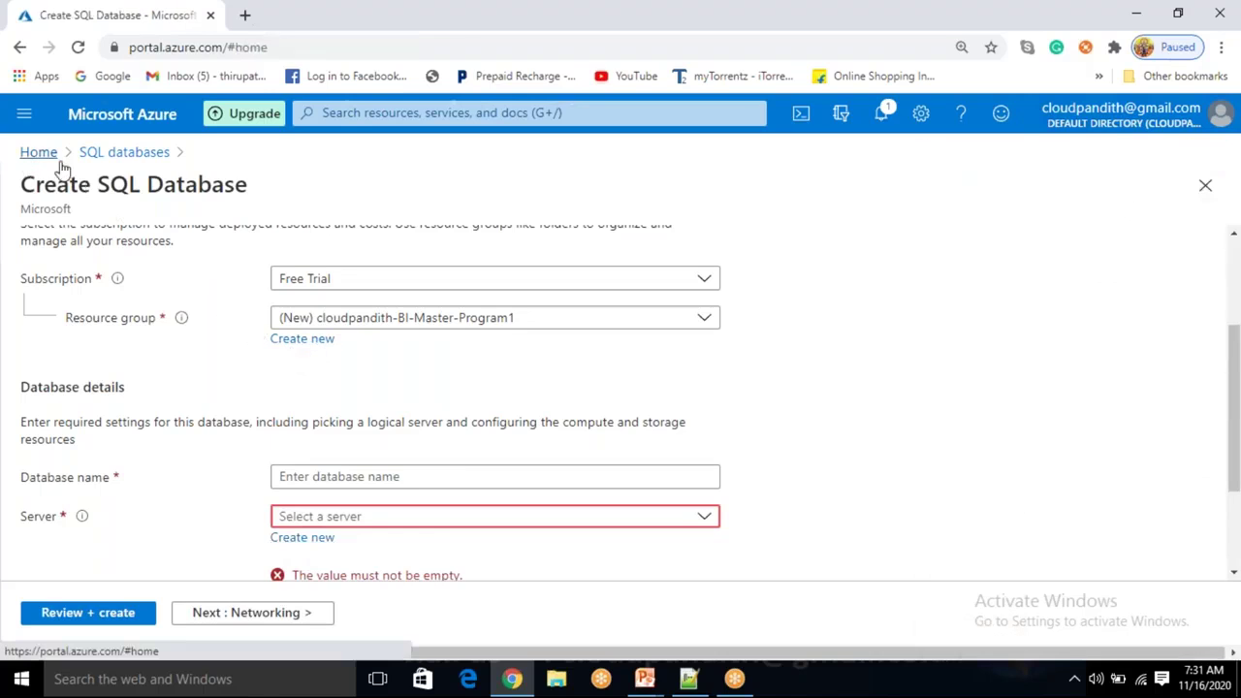
pyautogui.click(345, 116)
pyautogui.write('s')
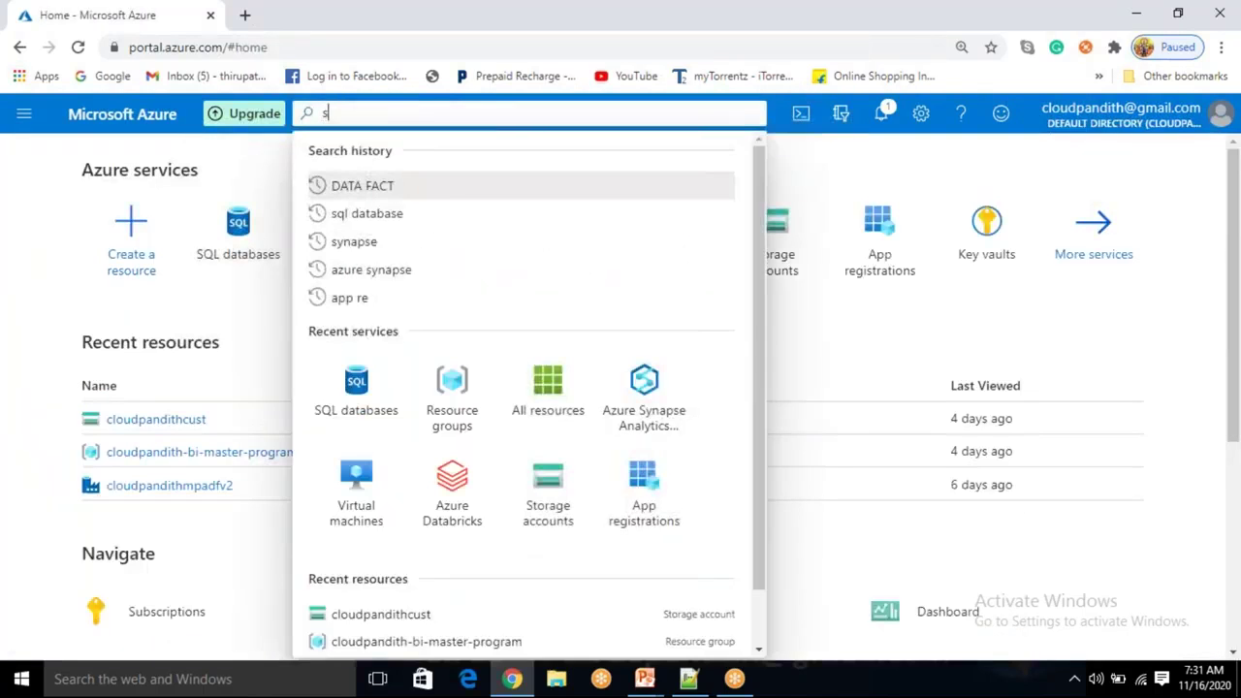
pyautogui.write('ql server')
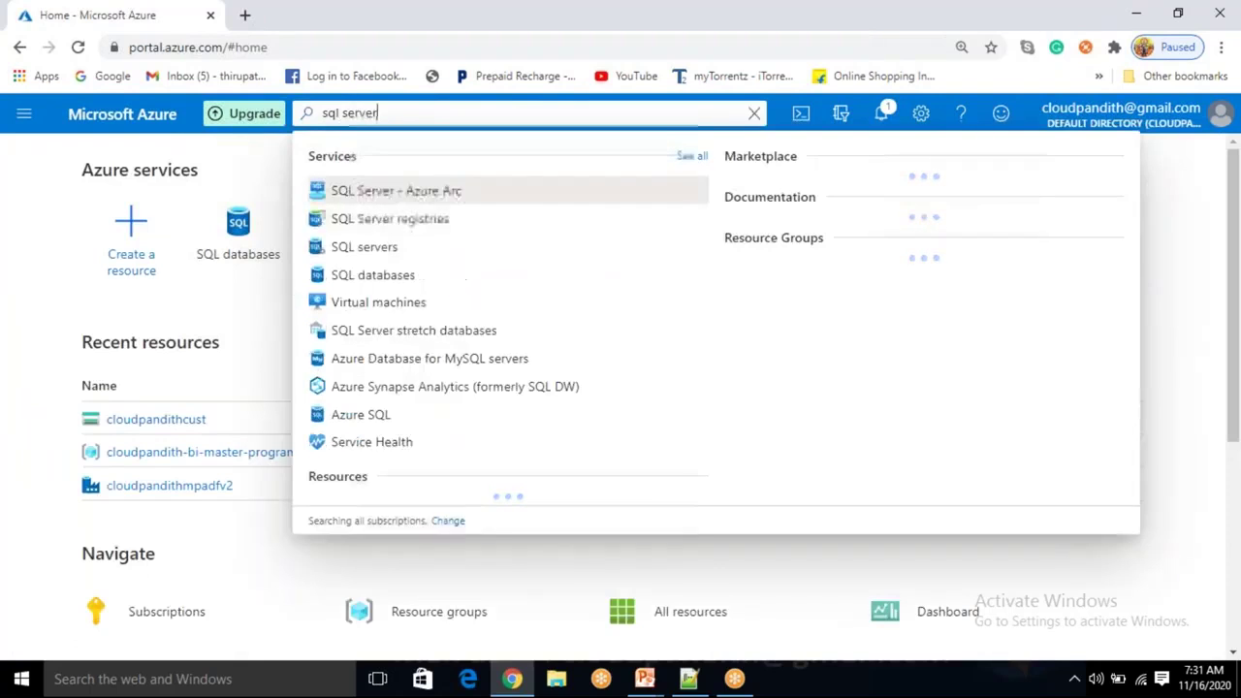
pyautogui.click(371, 252)
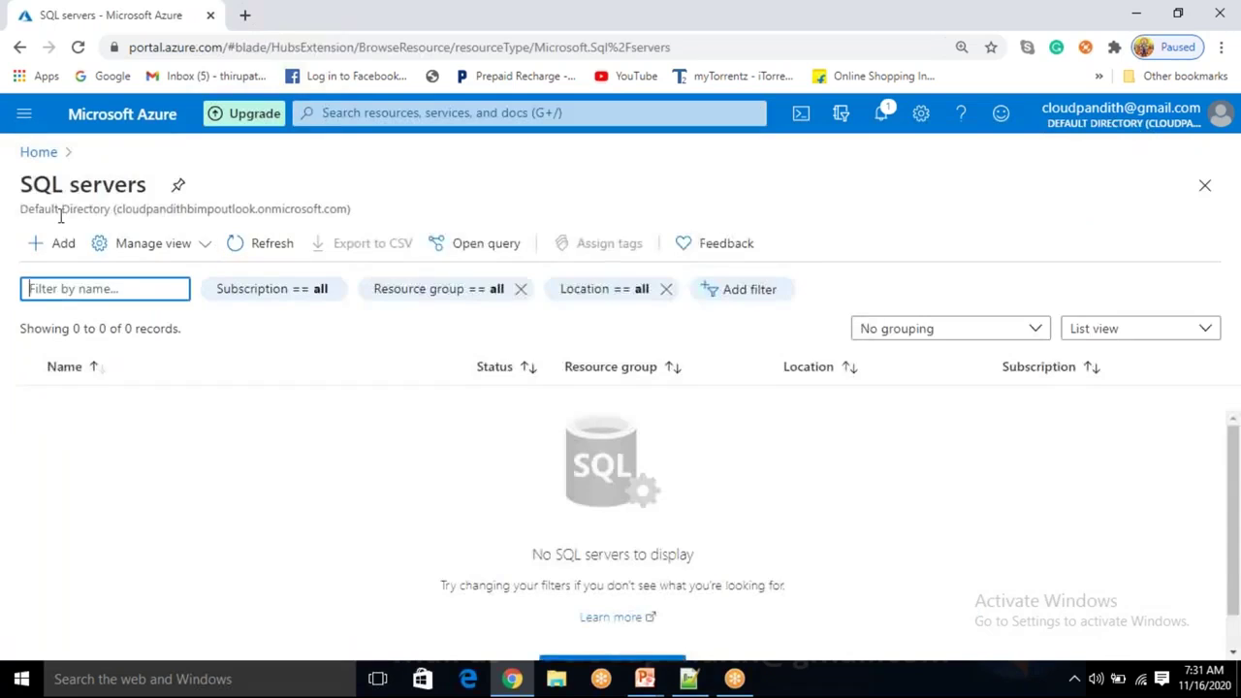
pyautogui.click(44, 245)
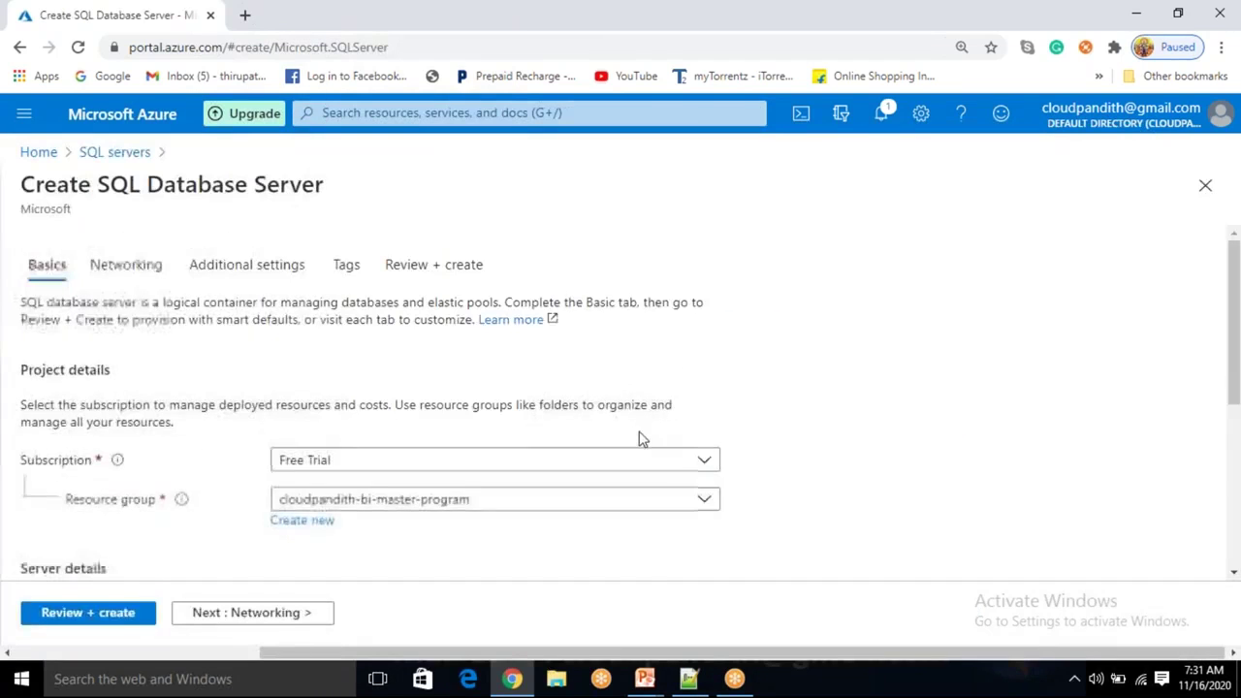
# Create a new resource group named cloudpandith-BI-Master-Program1 for the server.
pyautogui.scroll(-2, 573, 437)
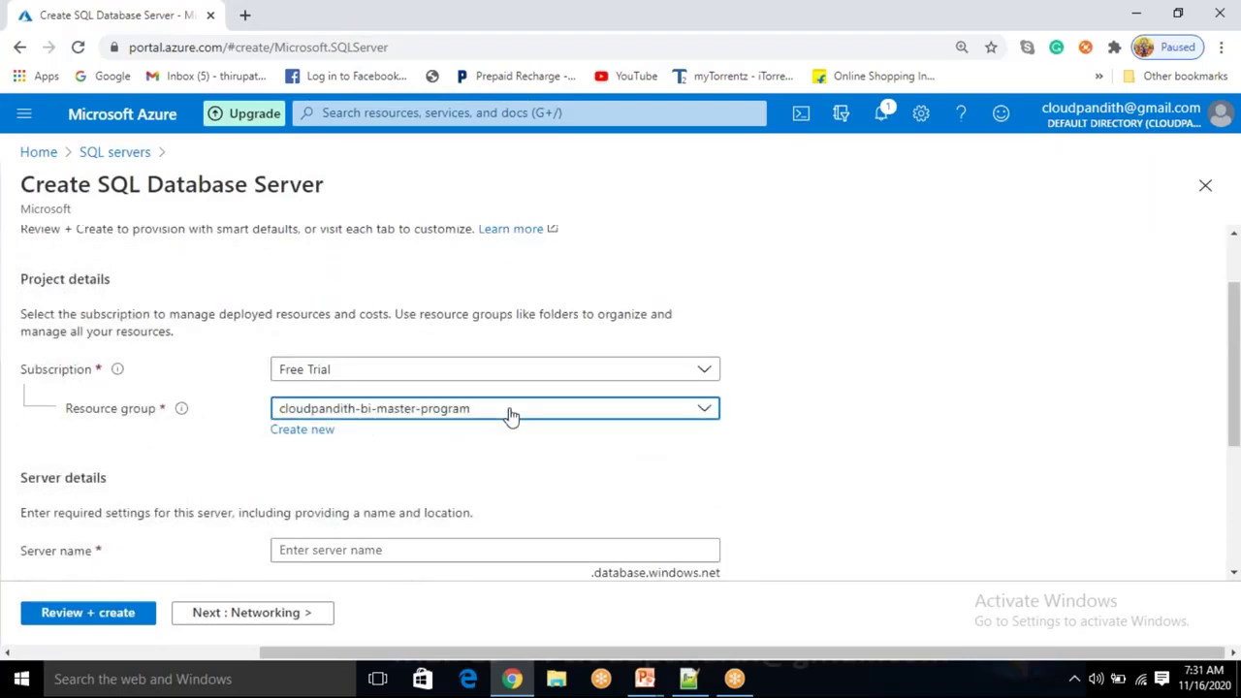
pyautogui.click(510, 414)
pyautogui.click(933, 411)
pyautogui.click(327, 431)
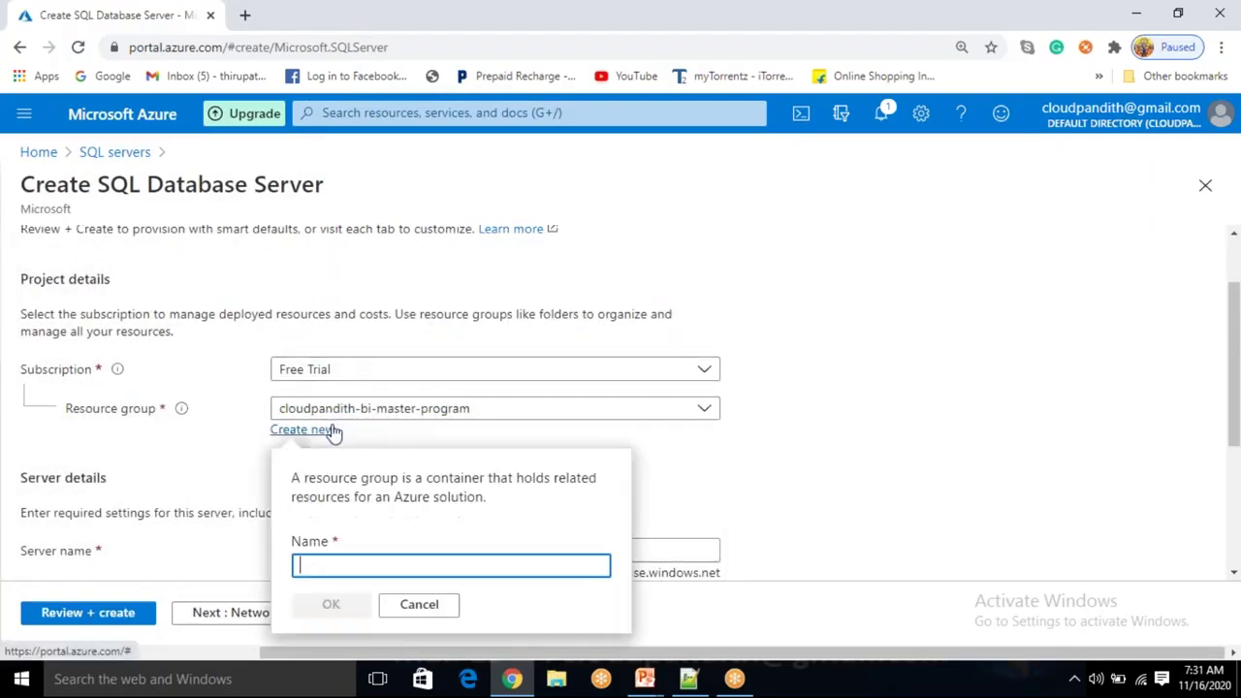
pyautogui.write('cloupa')
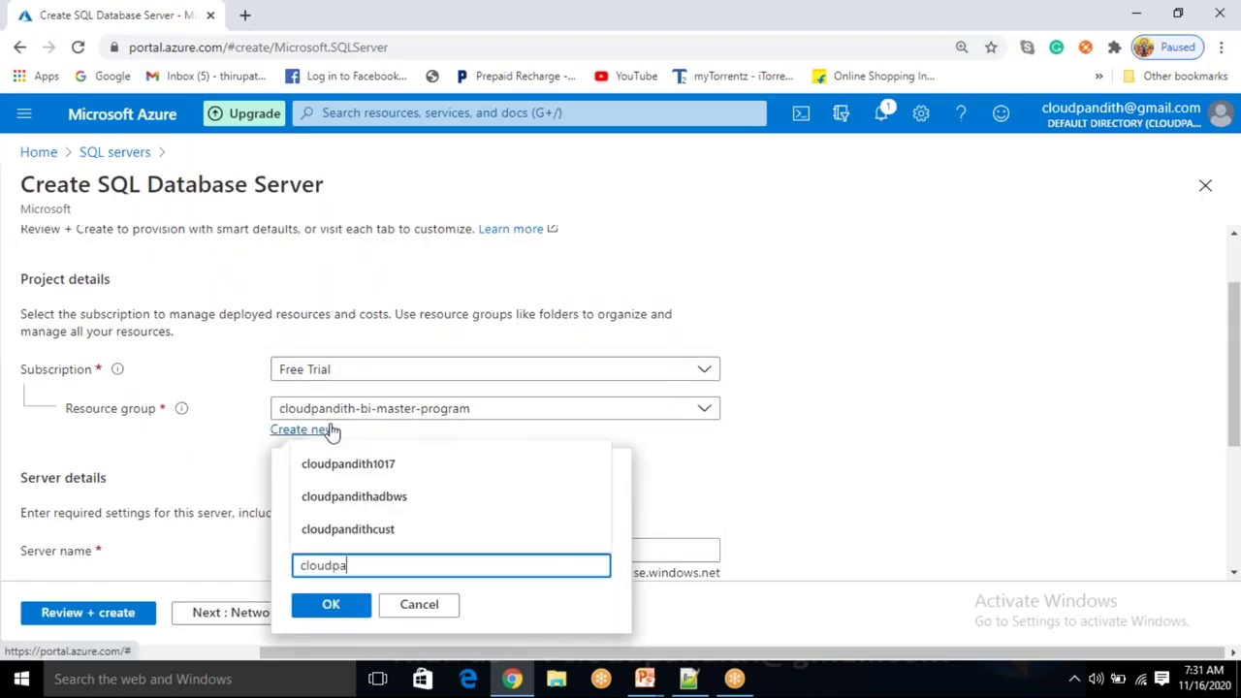
pyautogui.write('ndith-B')
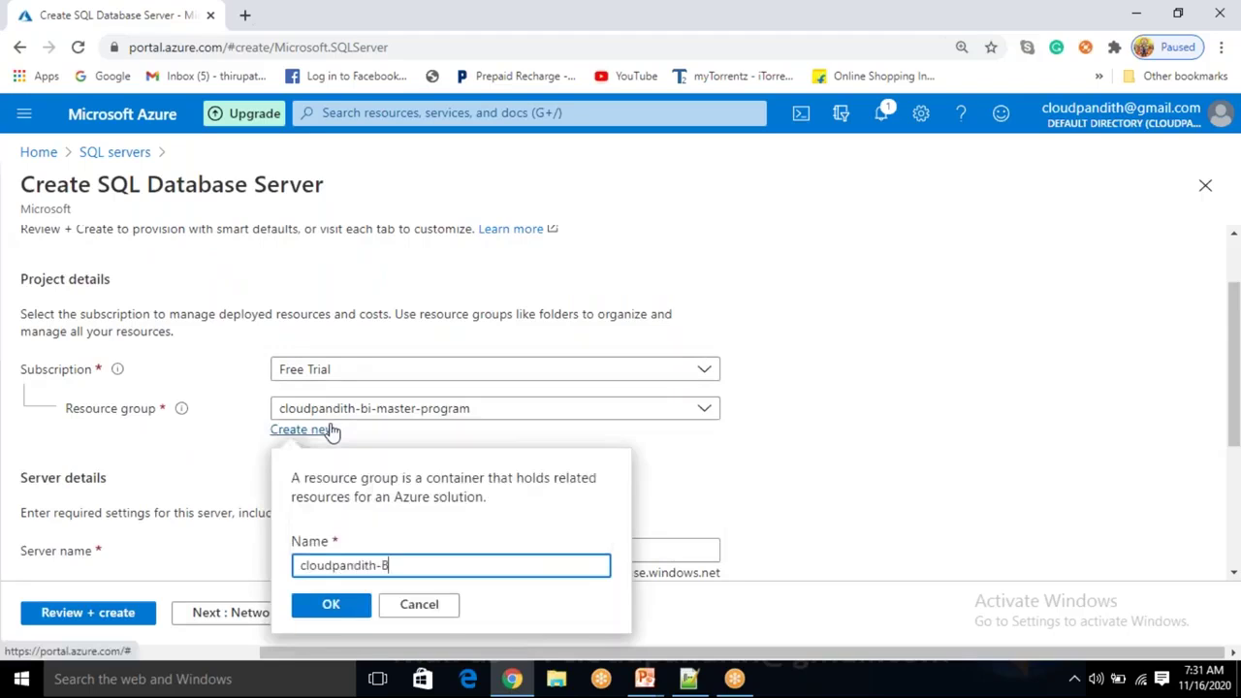
pyautogui.write('I-Master-POrogra,m')
pyautogui.press('BackSpace')
pyautogui.press('BackSpace')
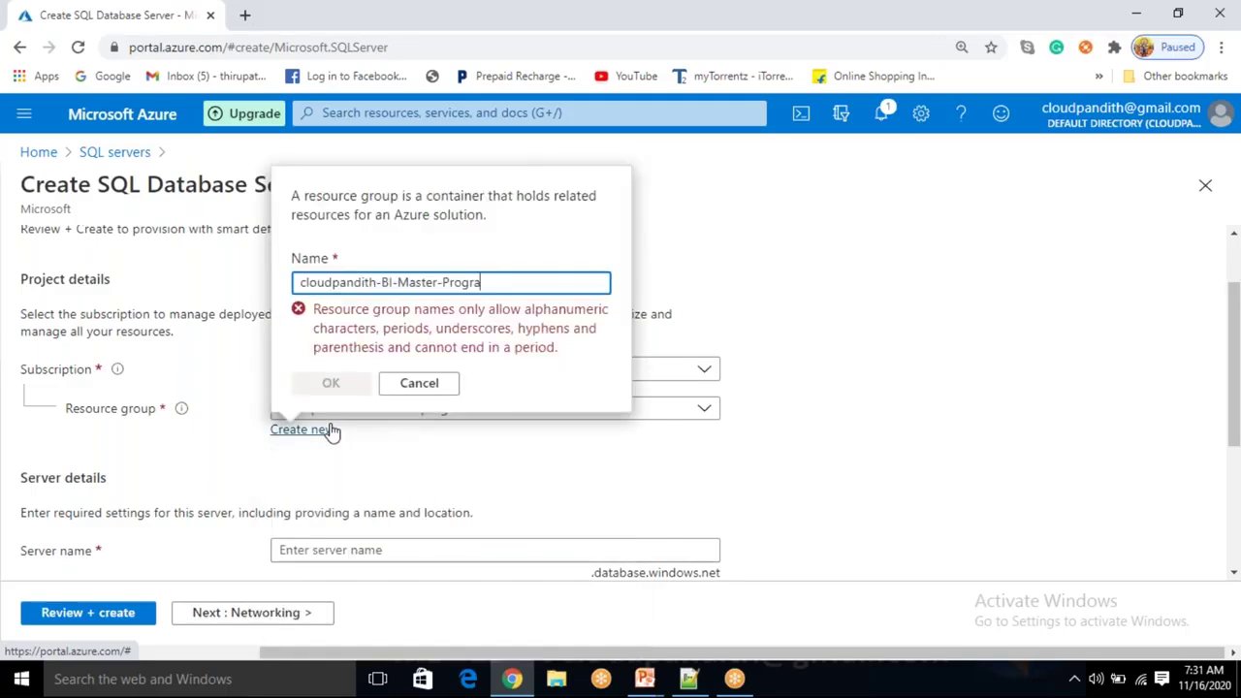
pyautogui.write('m')
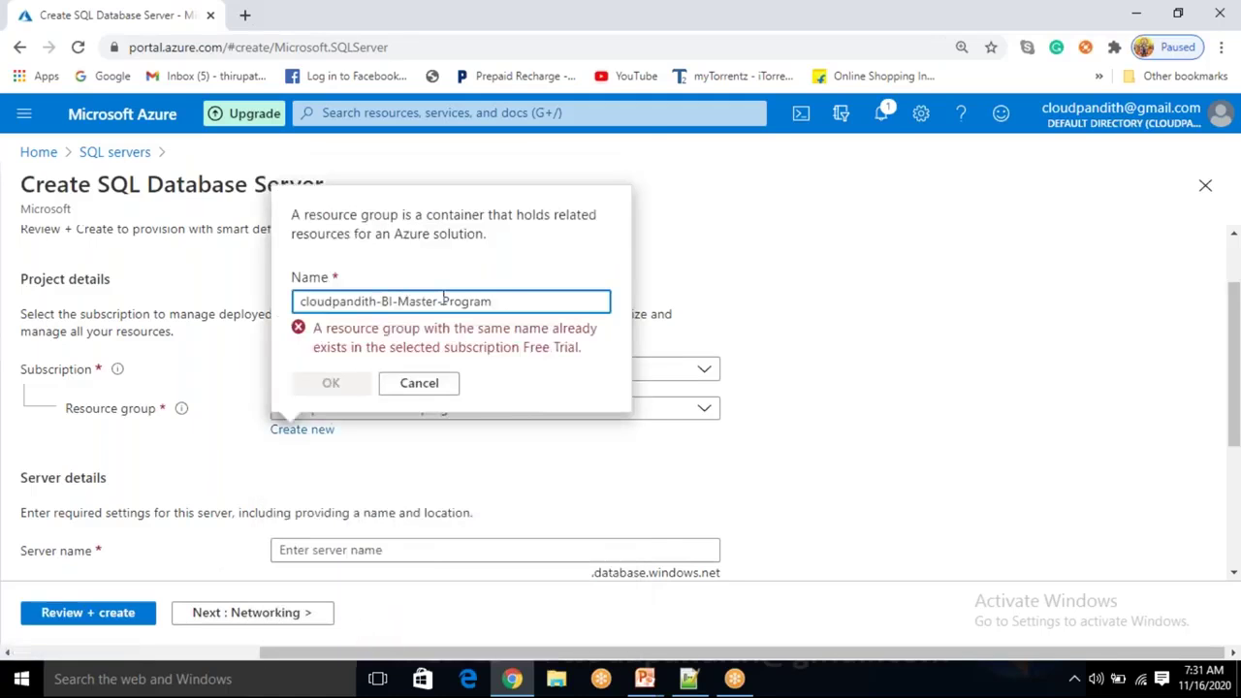
pyautogui.write('1')
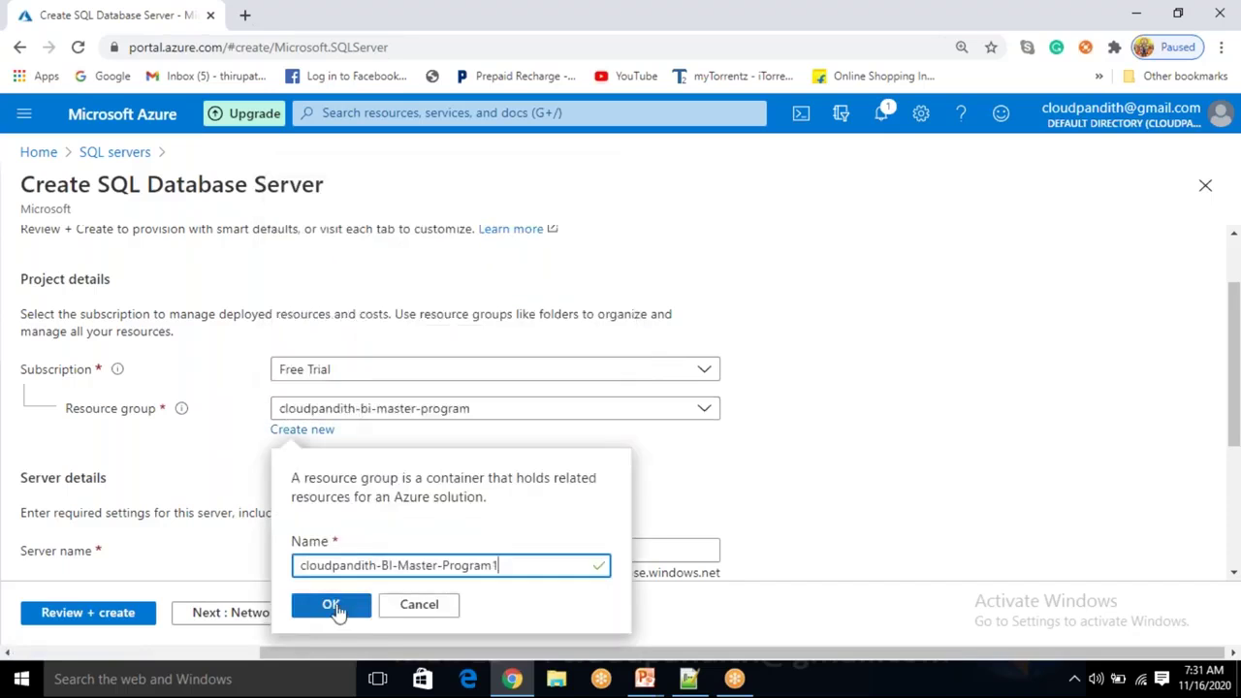
pyautogui.click(335, 607)
# Name the server cloudpandithsqlserver.
pyautogui.scroll(-2, 371, 516)
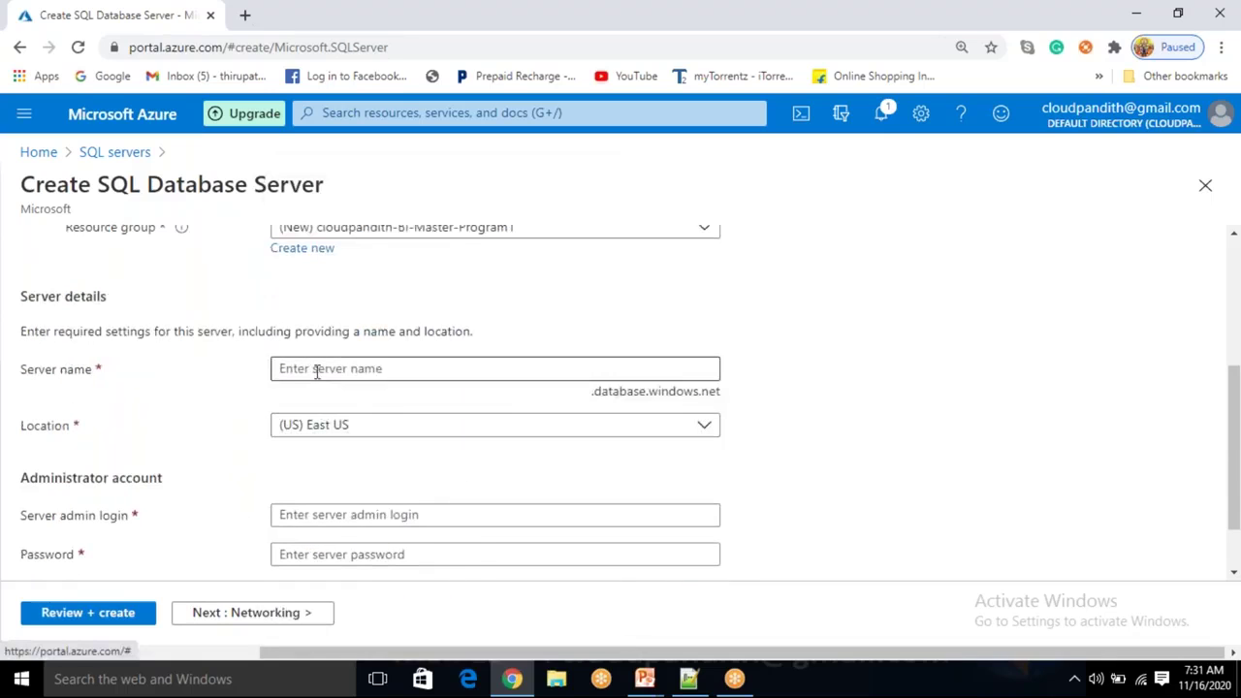
pyautogui.click(316, 373)
pyautogui.write('cloudp')
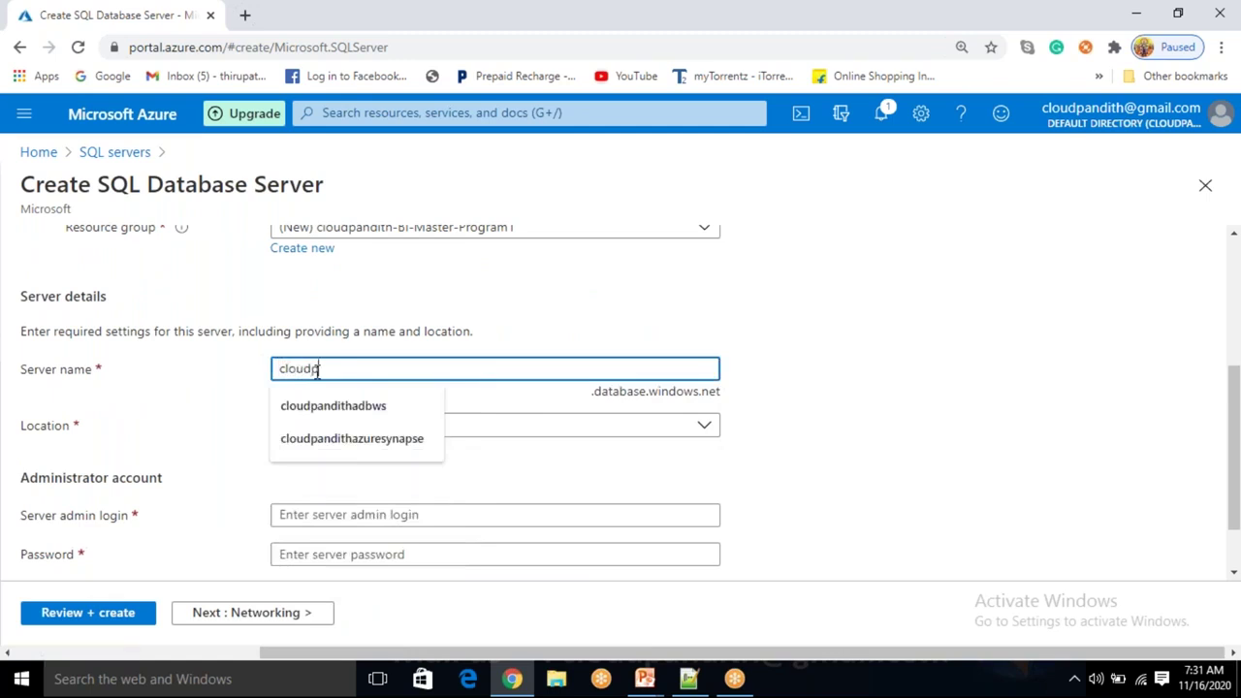
pyautogui.write('andithsqls')
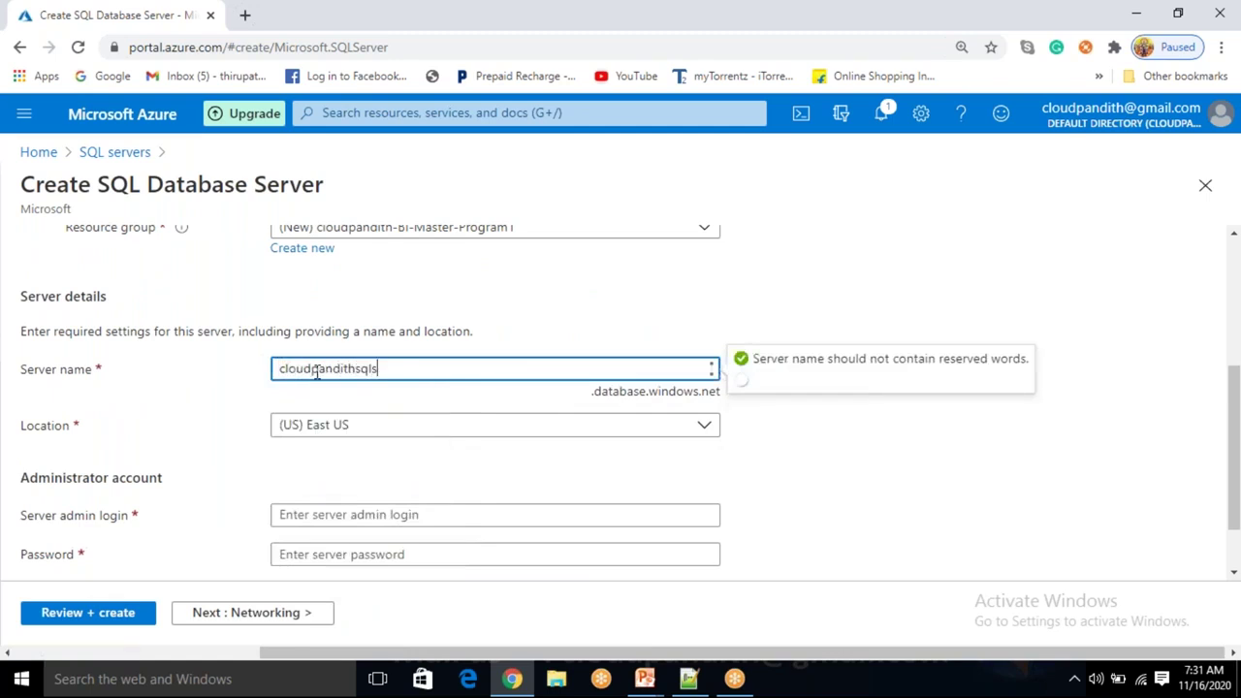
pyautogui.write('erver')
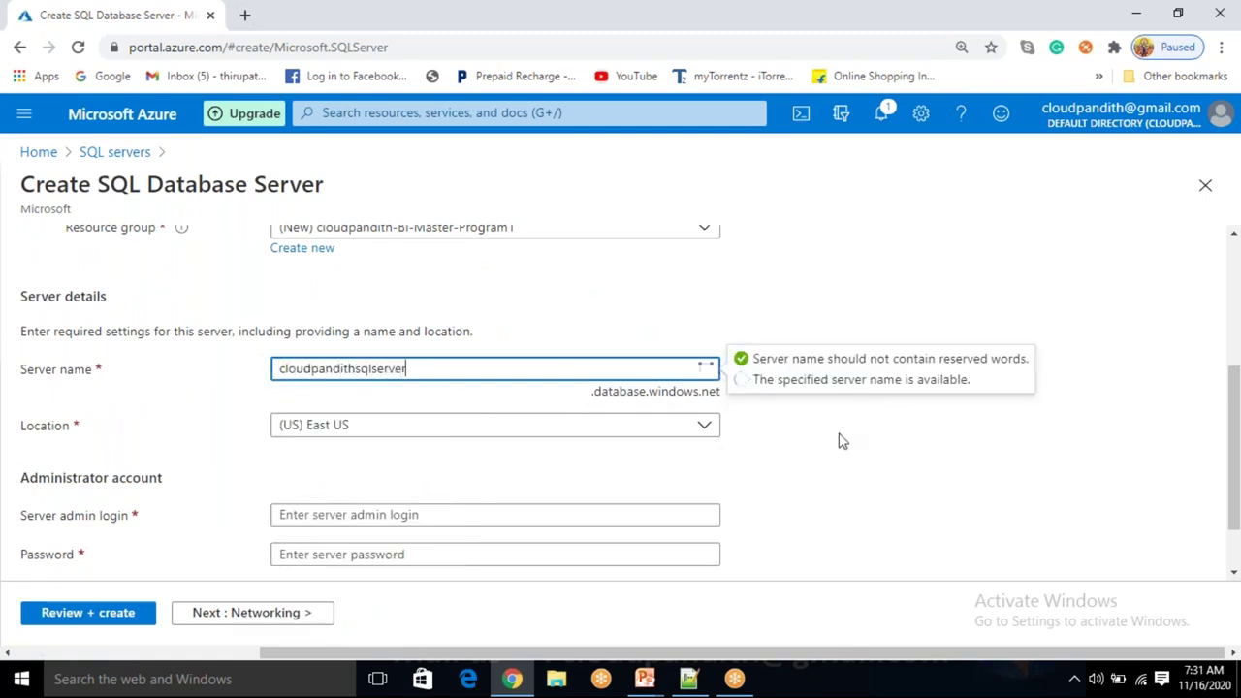
pyautogui.click(842, 441)
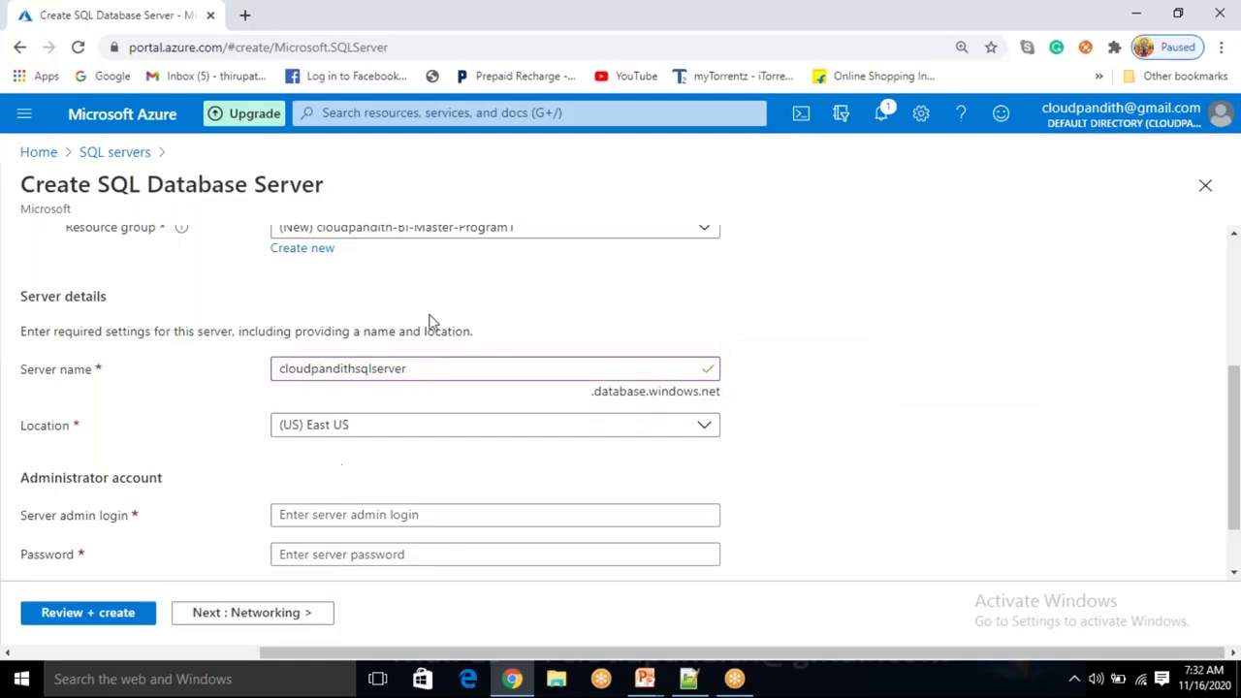
# Enter the server admin login, the password and the password confirmation.
pyautogui.click(319, 515)
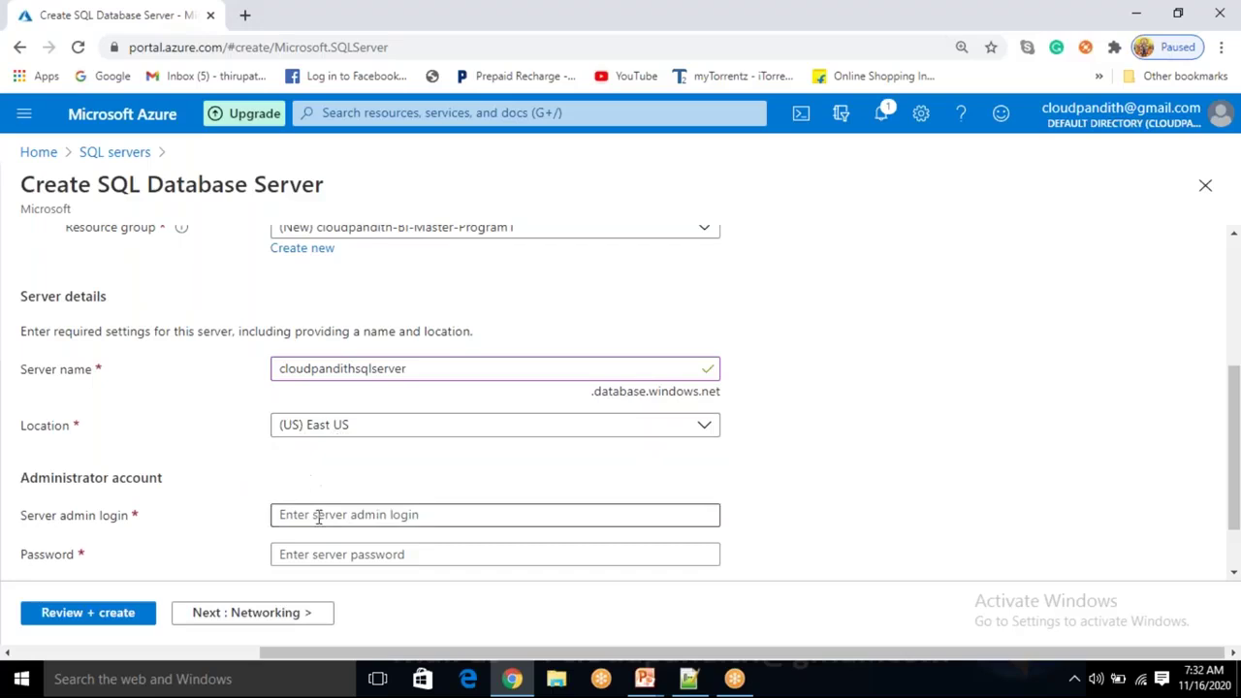
pyautogui.write('m')
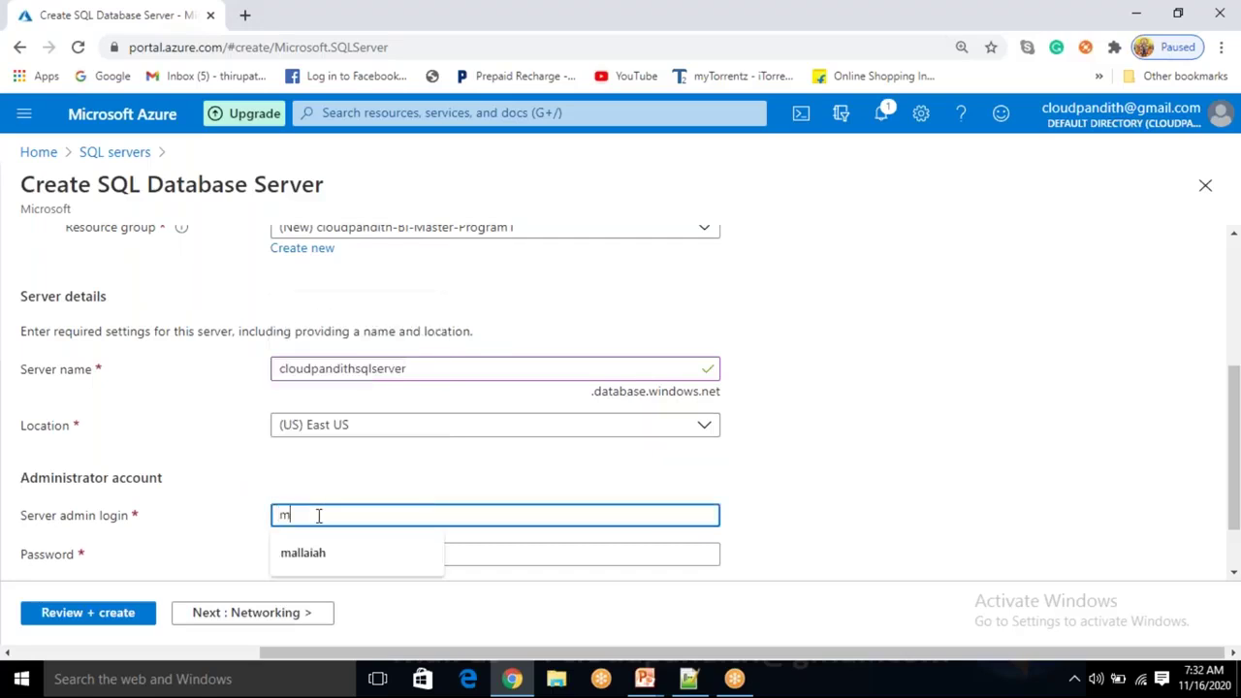
pyautogui.write('allaiah')
pyautogui.press('Tab')
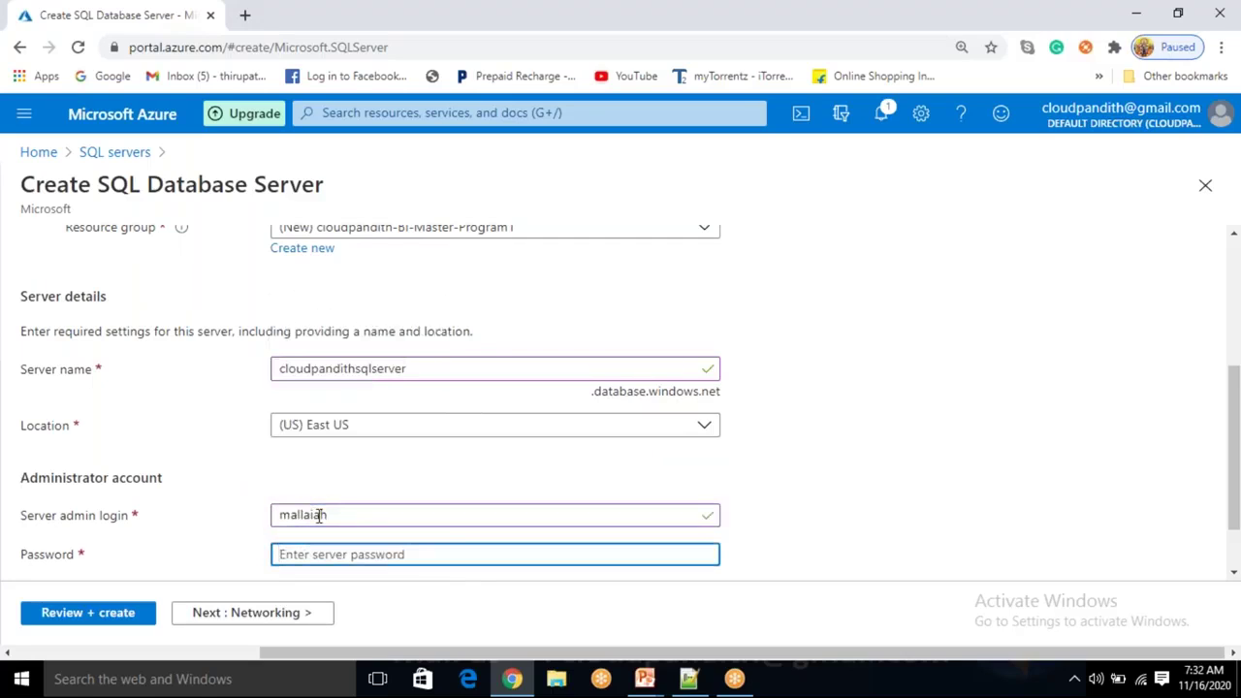
pyautogui.write('********')
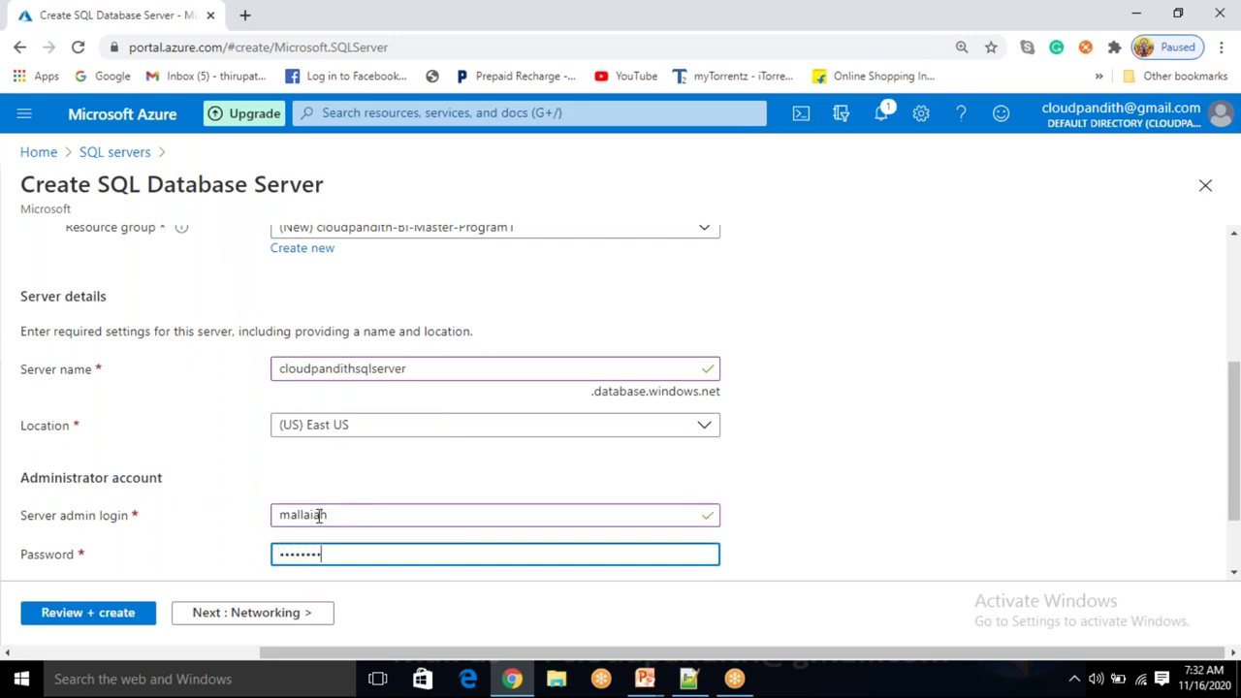
pyautogui.write('***')
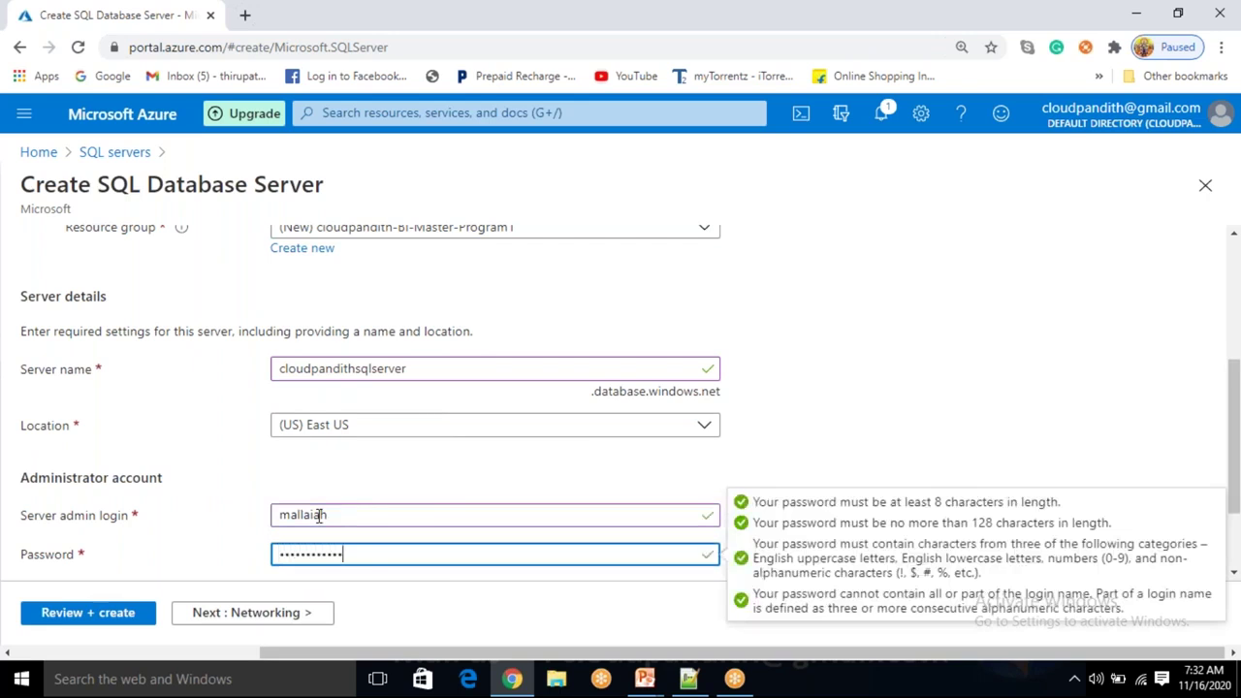
pyautogui.press('Tab')
pyautogui.write('*')
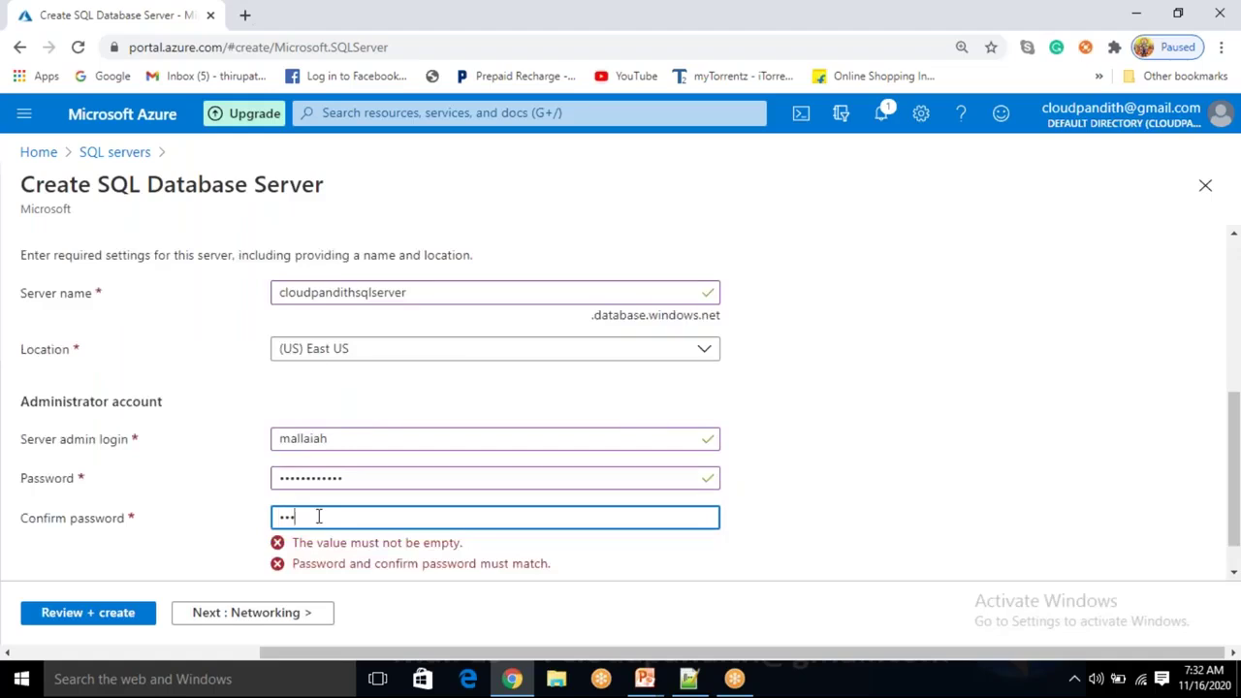
pyautogui.write('**********')
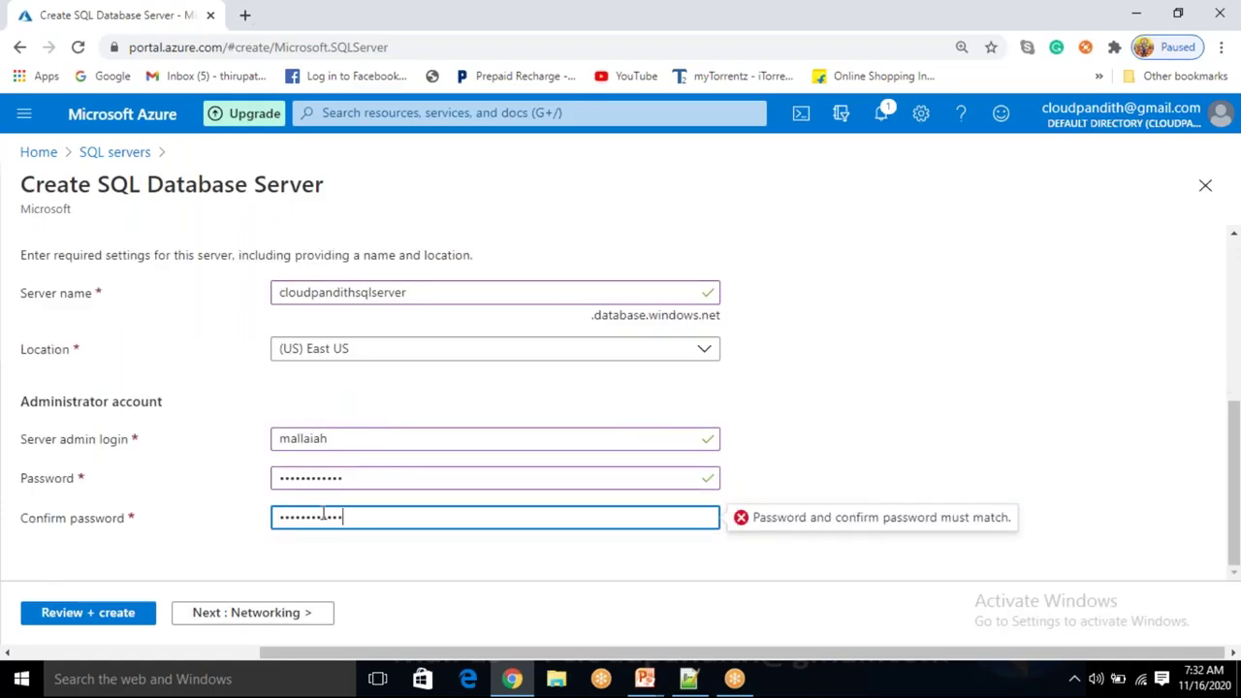
# Clear and retype the password confirmation.
pyautogui.click(878, 377)
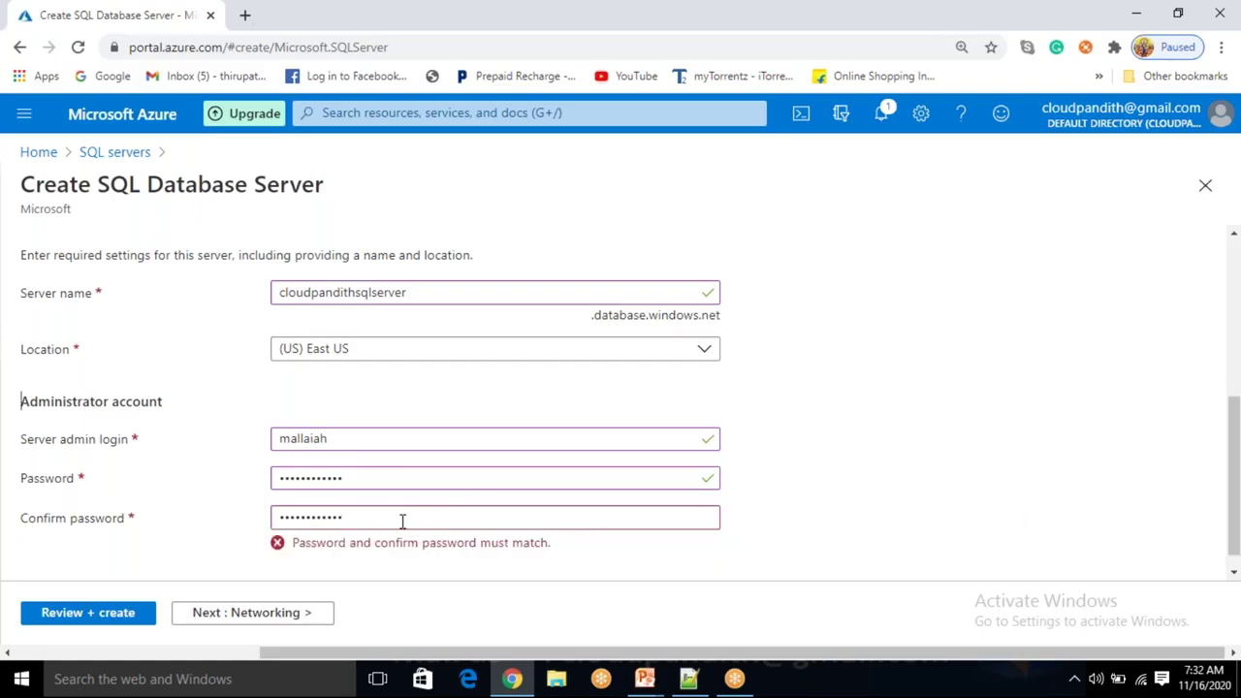
pyautogui.moveTo(402, 521); pyautogui.dragTo(281, 516)
pyautogui.press('BackSpace')
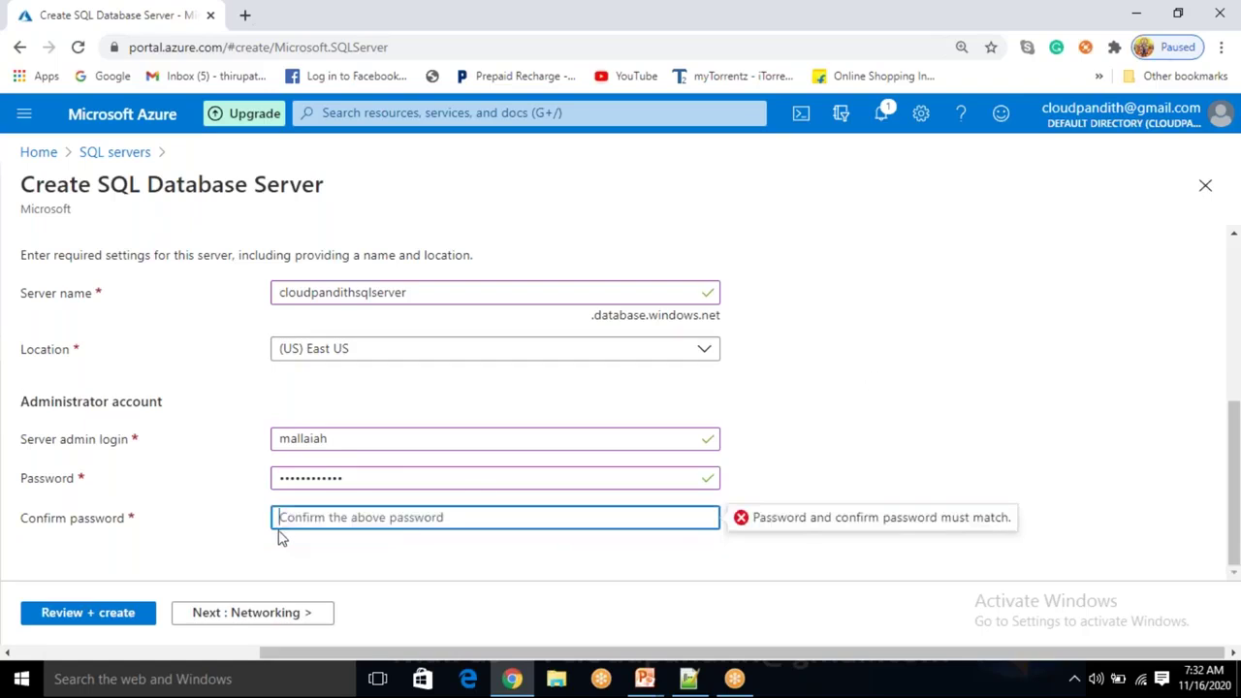
pyautogui.write('•')
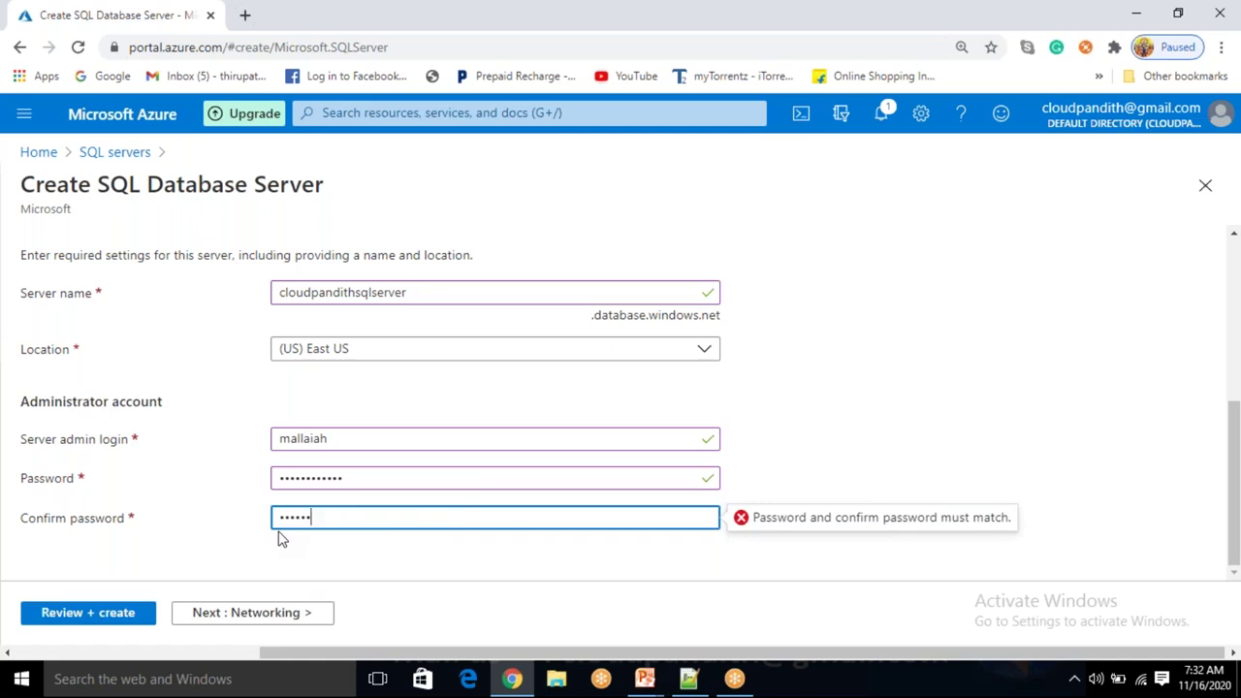
pyautogui.hotkey('ctrl', 'a')
pyautogui.press('BackSpace')
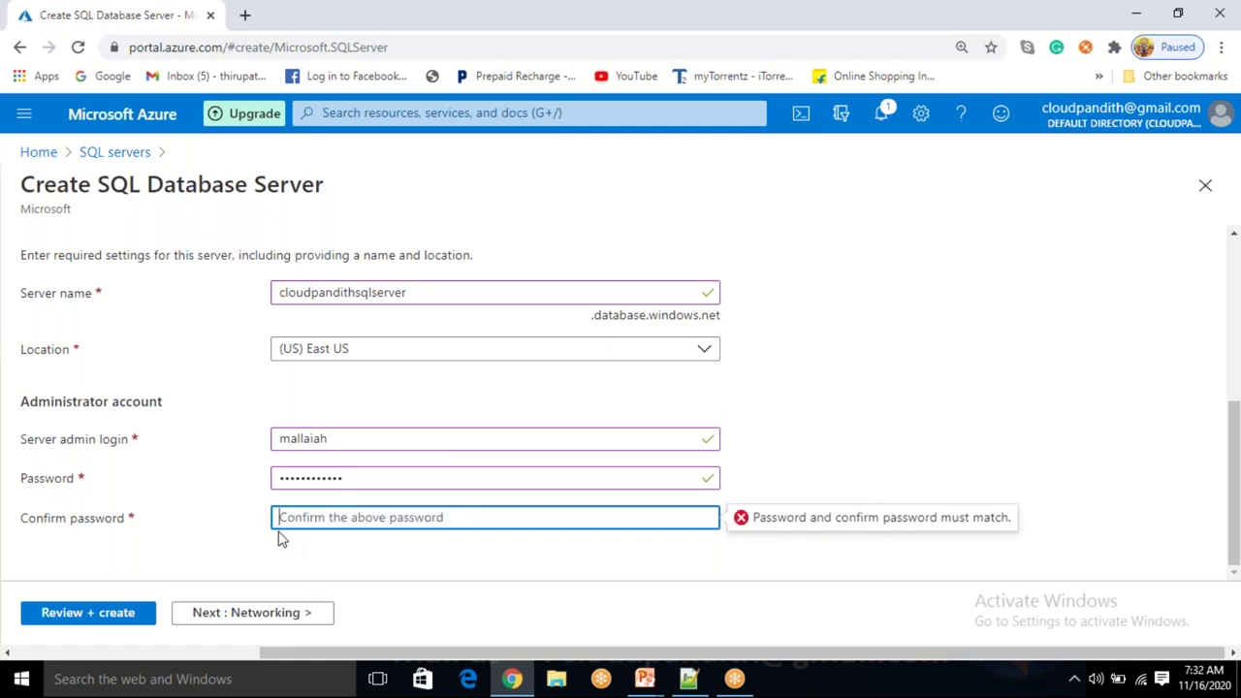
pyautogui.write('••••')
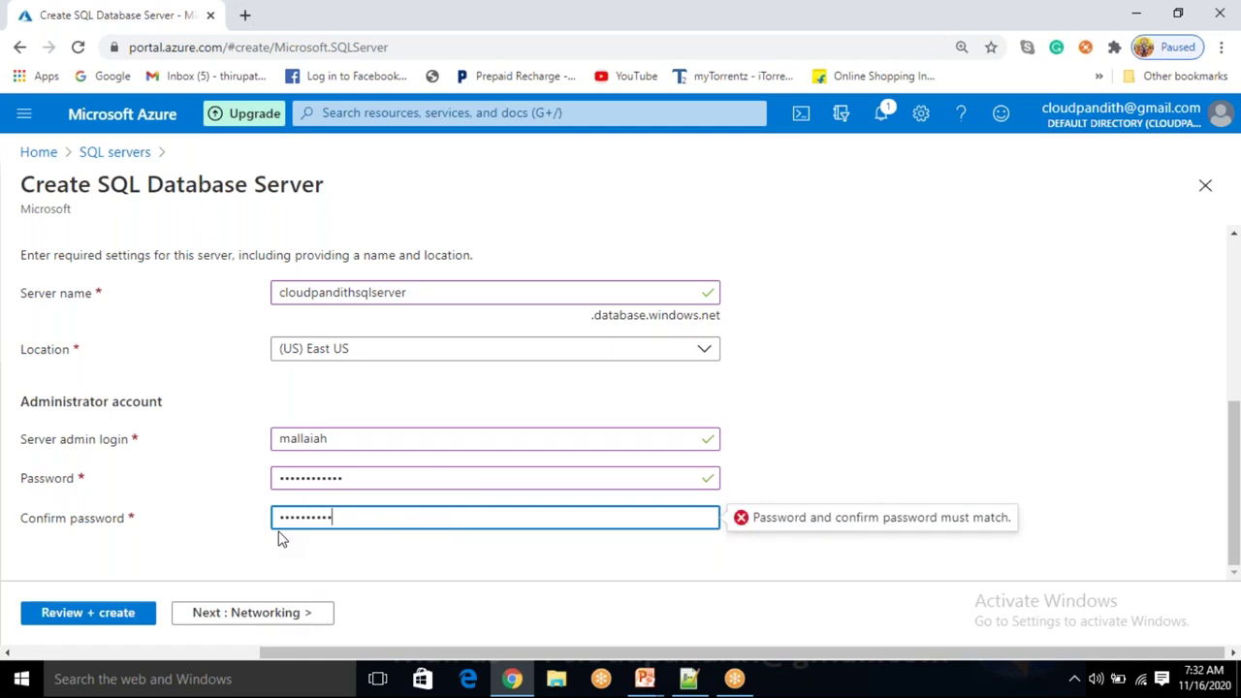
pyautogui.click(855, 438)
# Remove the extra letter from the admin login and re-enter the password confirmation.
pyautogui.click(381, 441)
pyautogui.write('a')
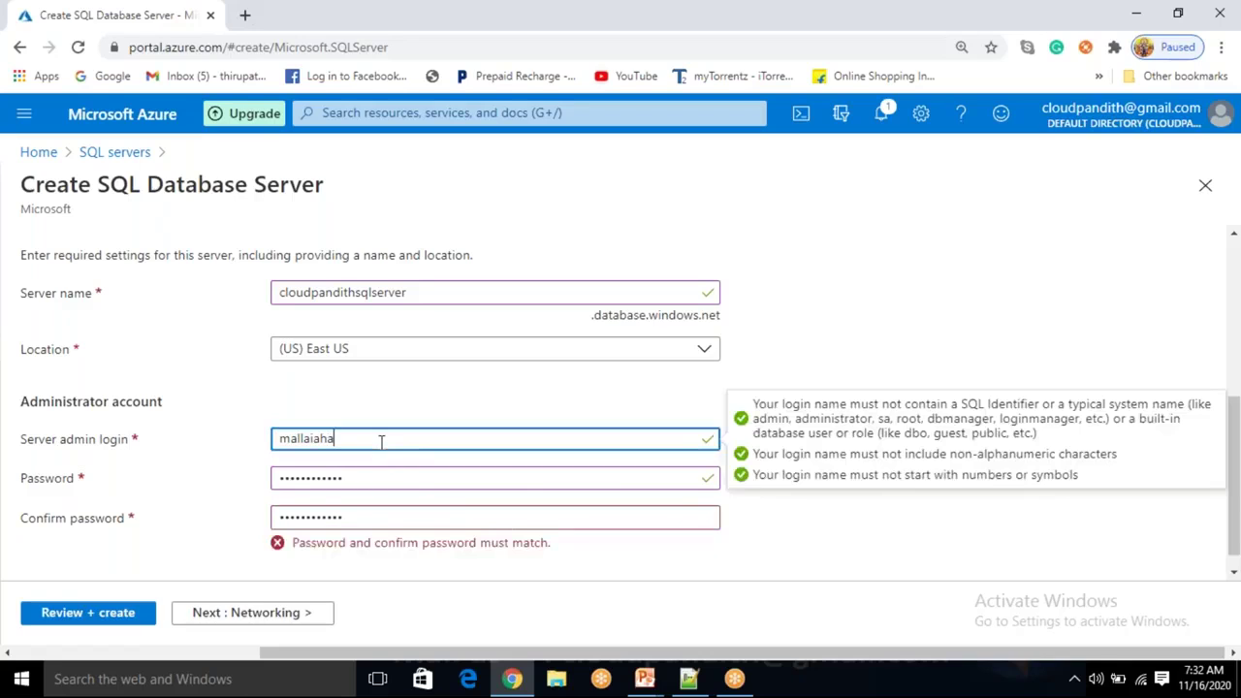
pyautogui.press('BackSpace')
pyautogui.click(368, 519)
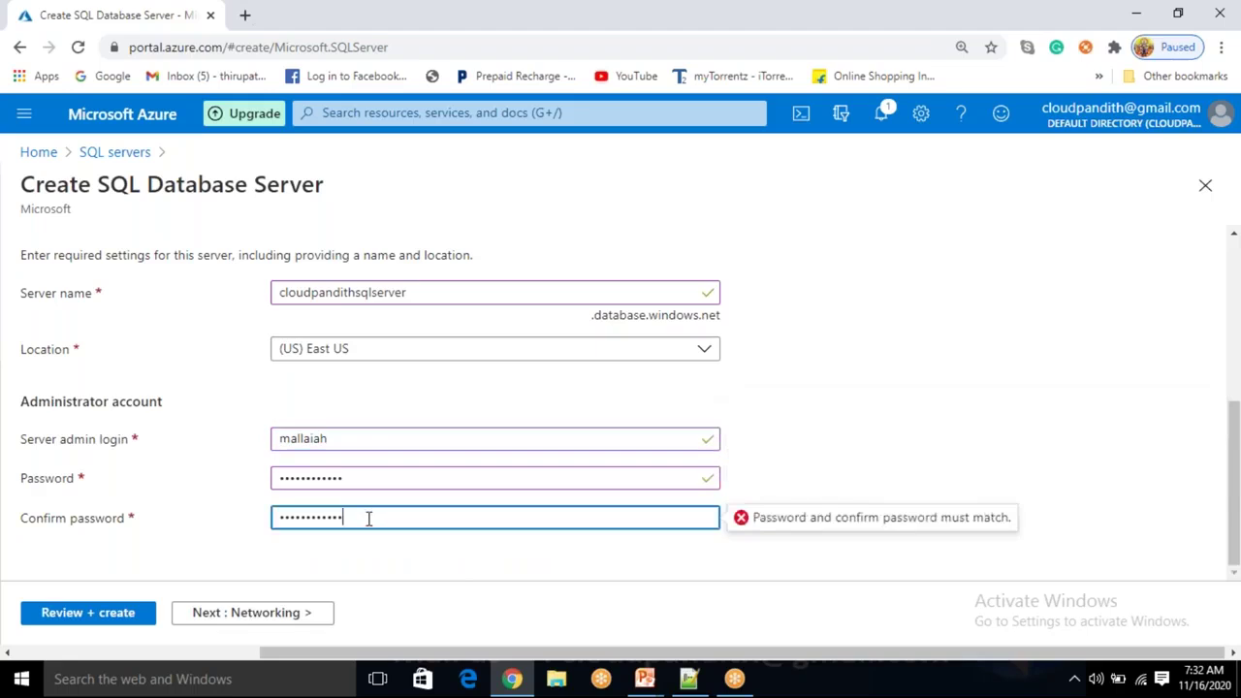
pyautogui.moveTo(368, 519); pyautogui.dragTo(238, 527)
pyautogui.write('M••••••••••')
# Keep default Networking, Additional settings and Tags, then review and create the SQL server.
pyautogui.click(840, 470)
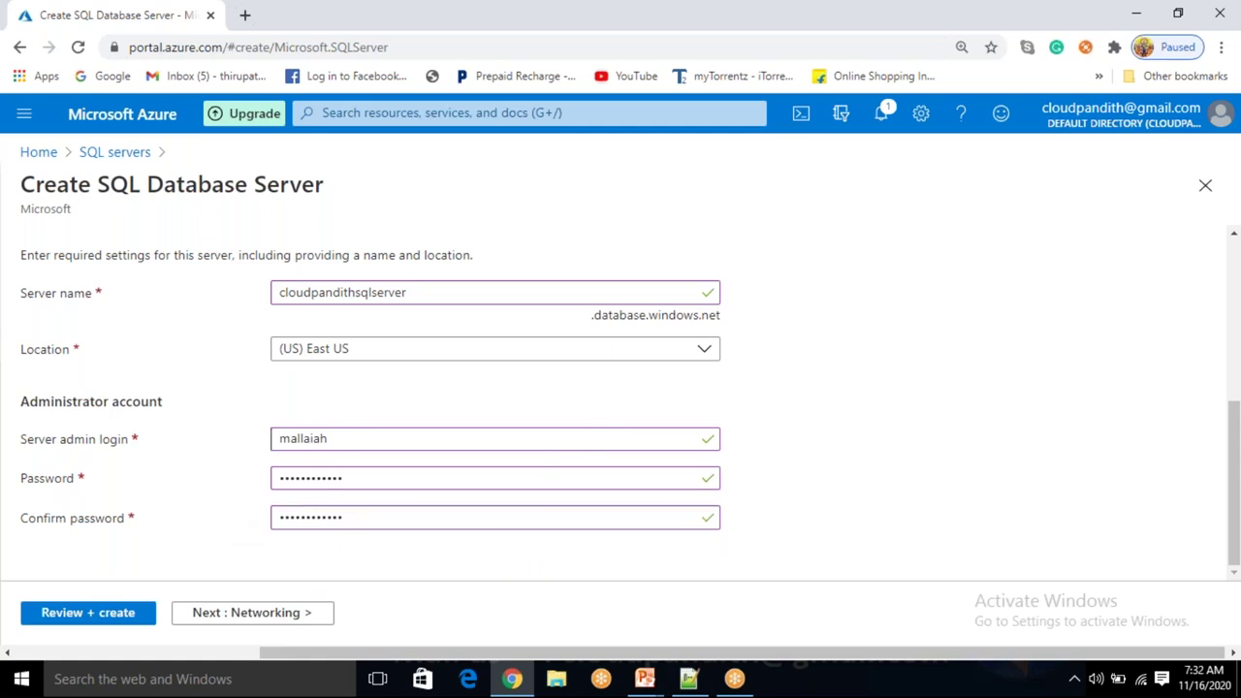
pyautogui.click(300, 612)
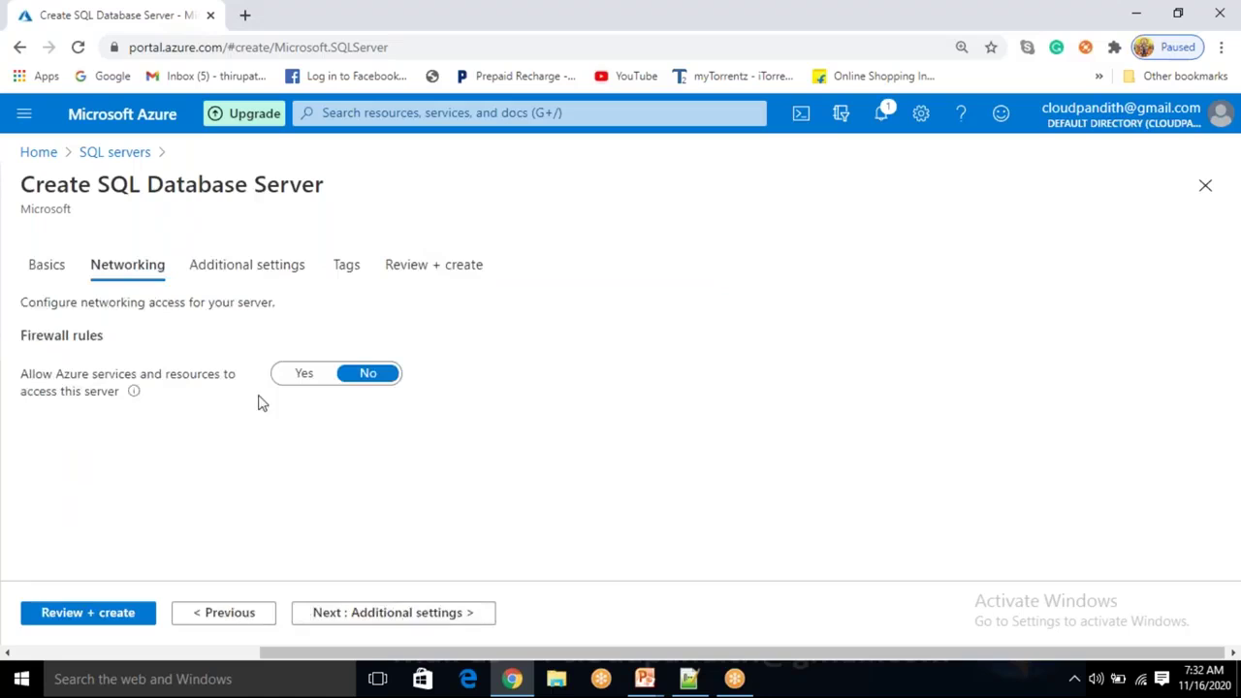
pyautogui.click(401, 613)
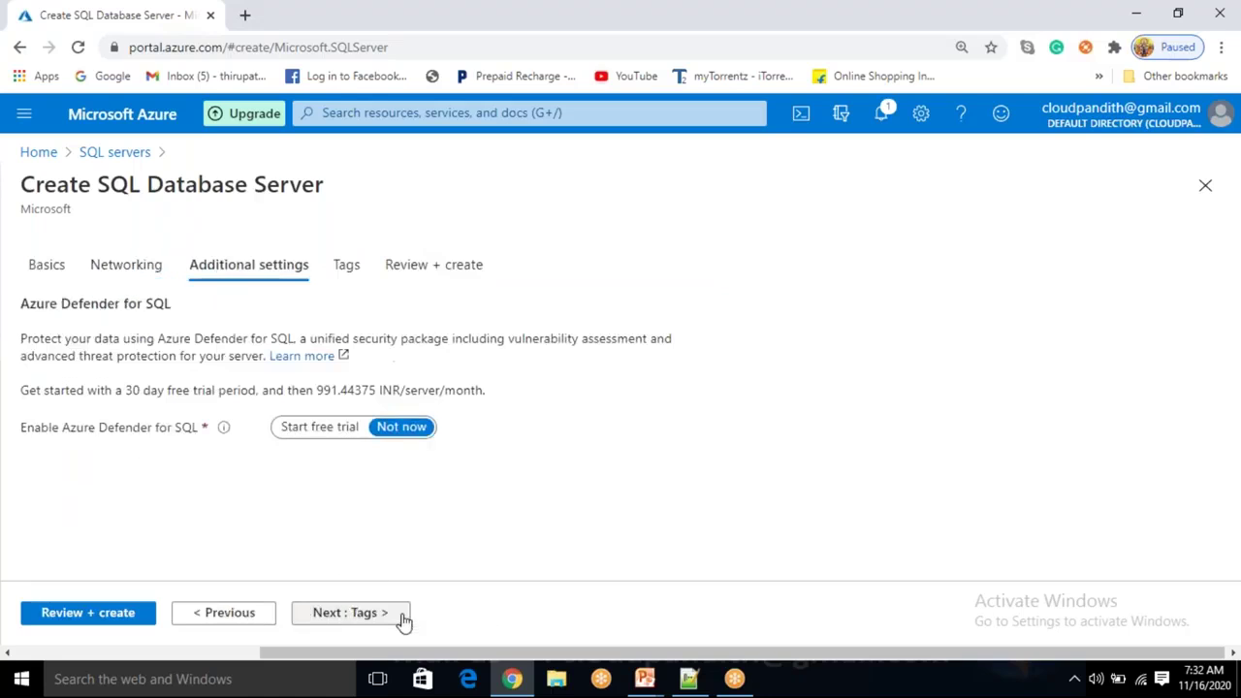
pyautogui.click(351, 612)
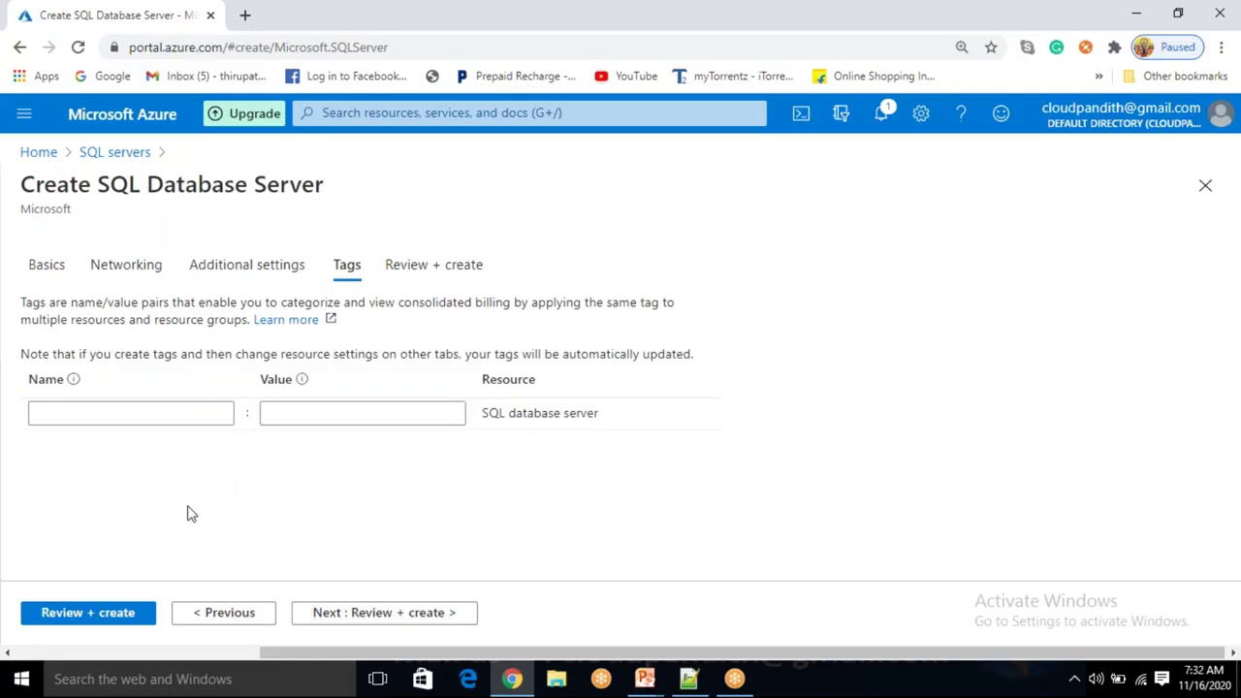
pyautogui.click(123, 620)
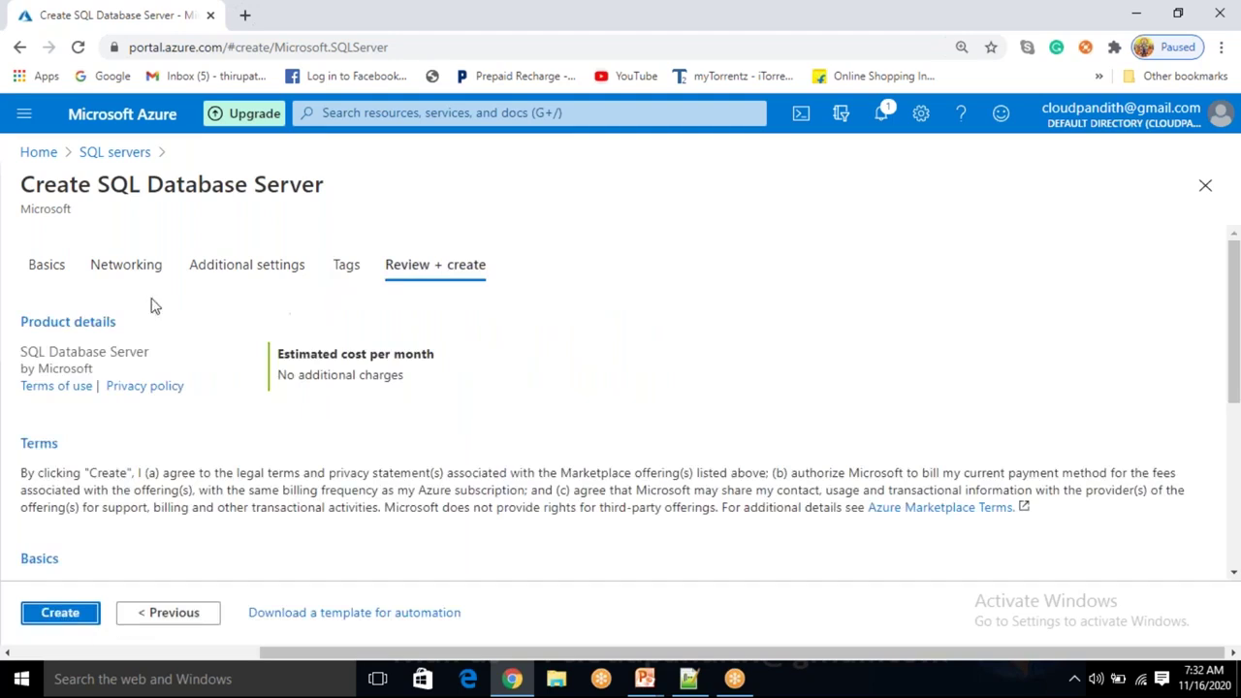
pyautogui.moveTo(17, 236); pyautogui.dragTo(659, 347)
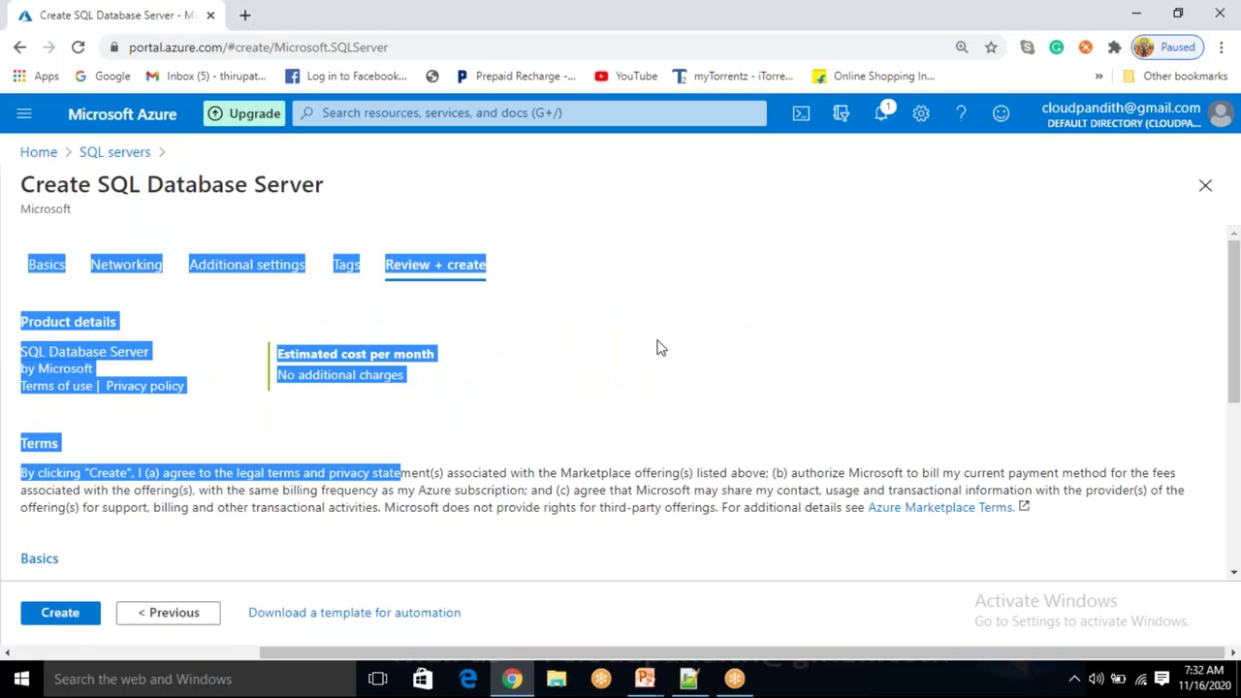
pyautogui.click(59, 619)
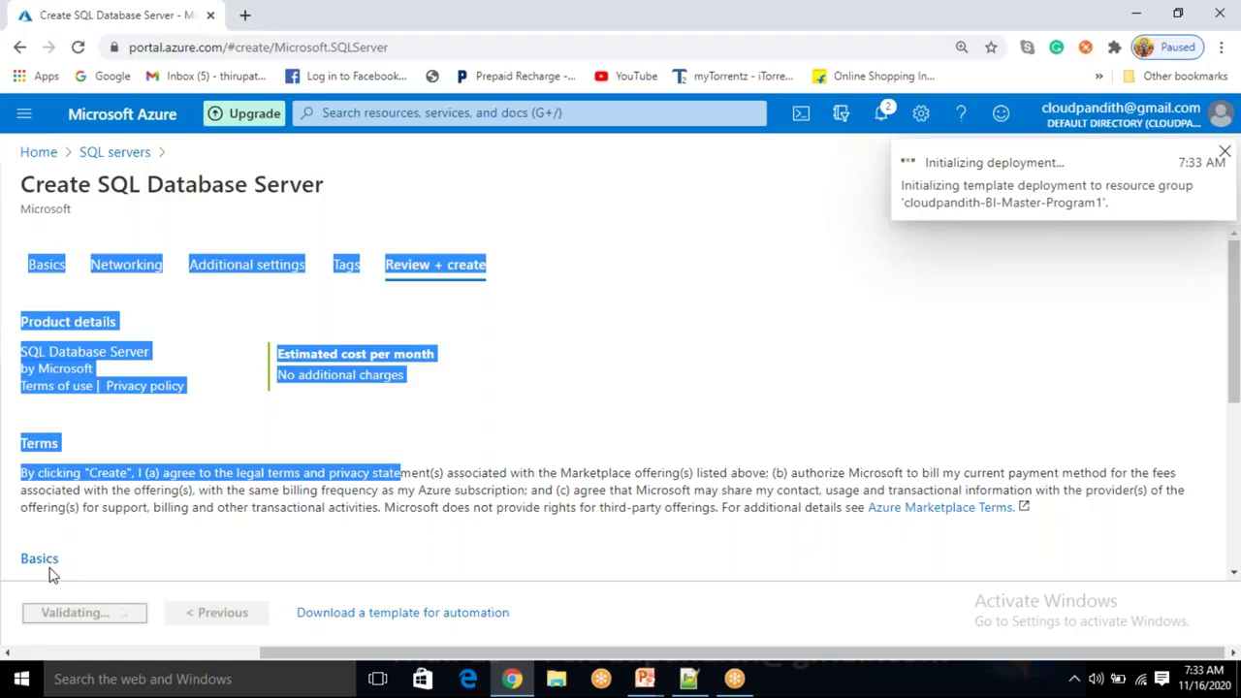
pyautogui.click(665, 219)
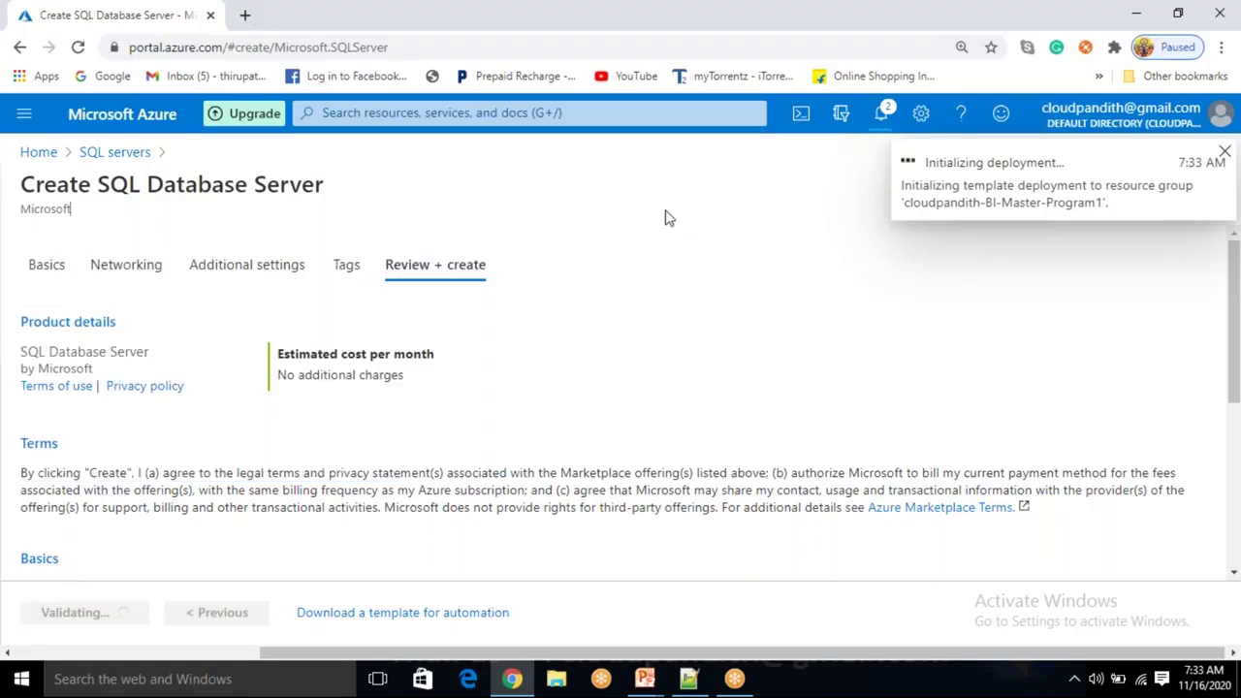
# Load the Azure portal in a new browser tab, checking the deployment tab before returning Home.
pyautogui.click(245, 14)
pyautogui.write('port')
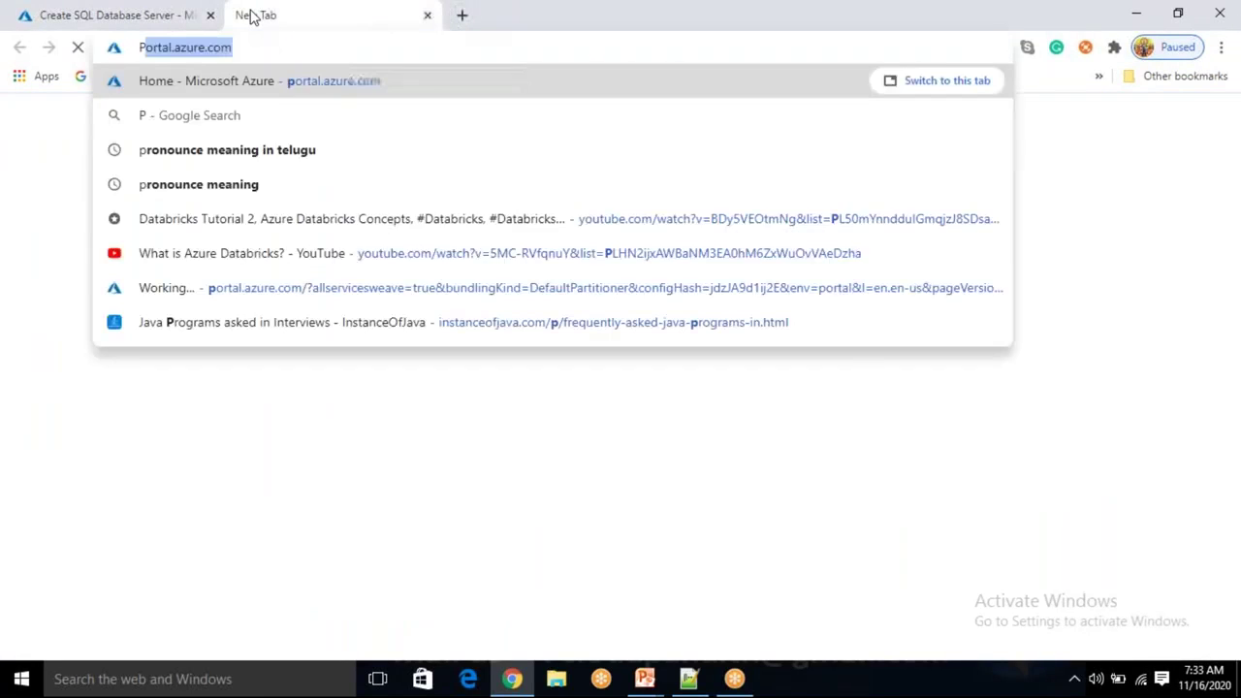
pyautogui.press('Return')
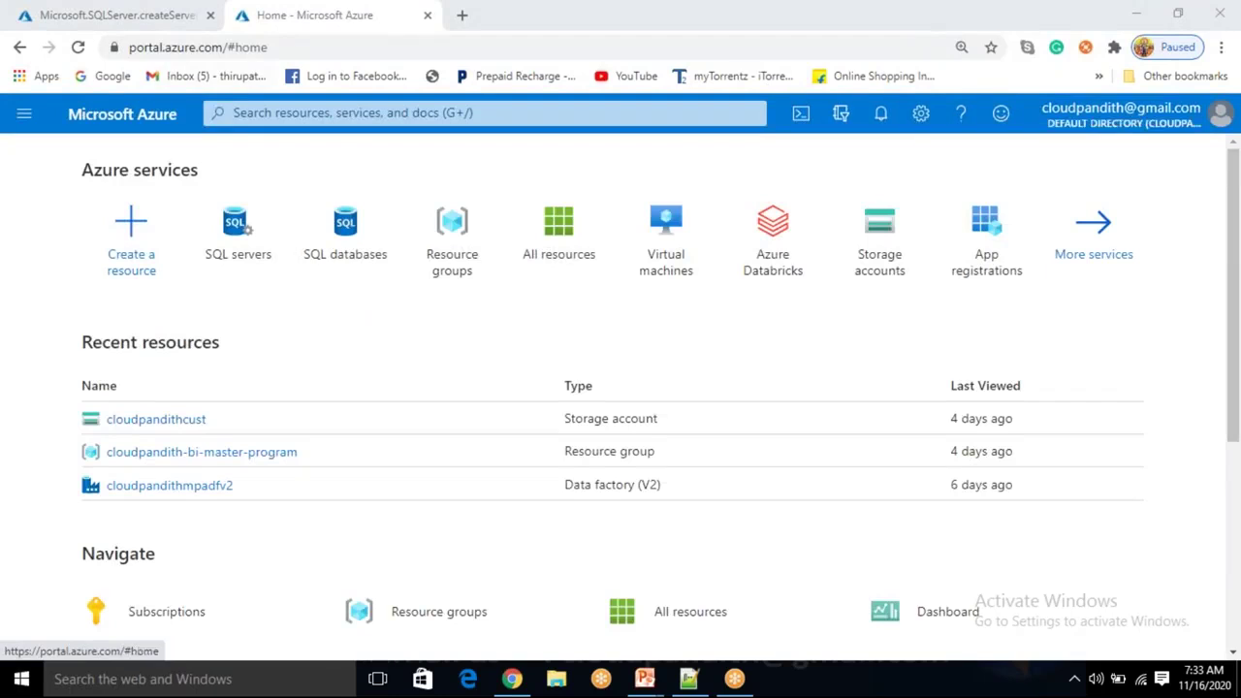
pyautogui.click(144, 18)
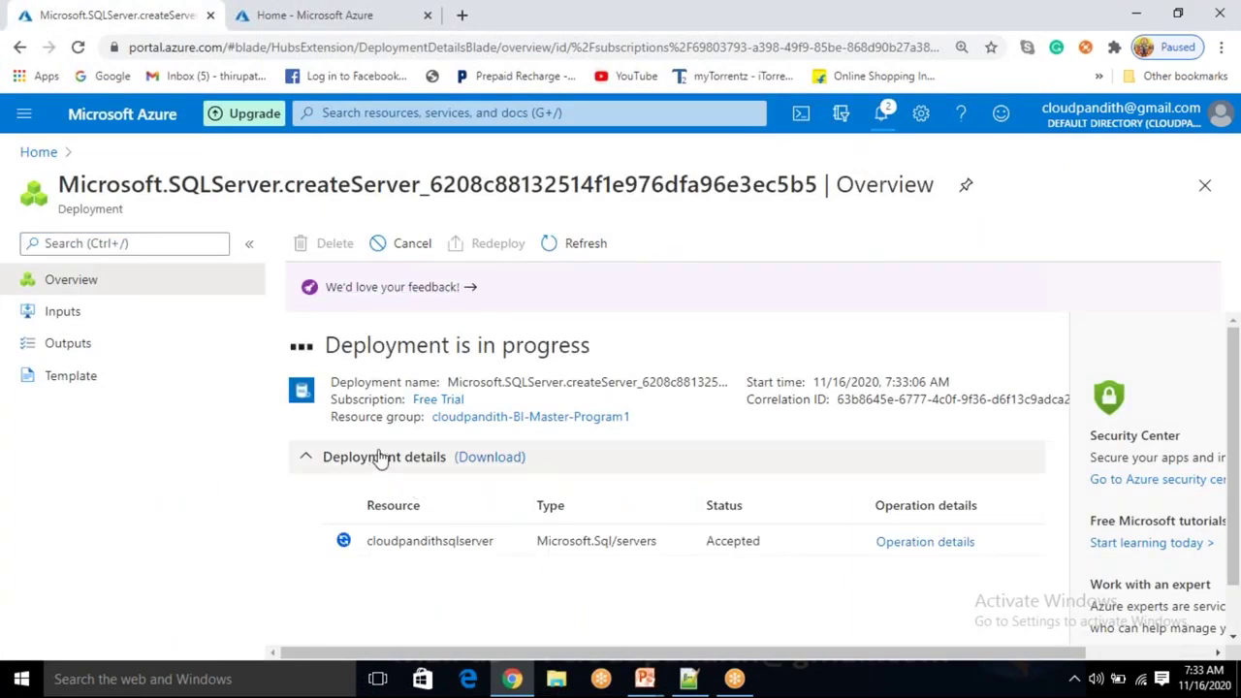
pyautogui.click(302, 15)
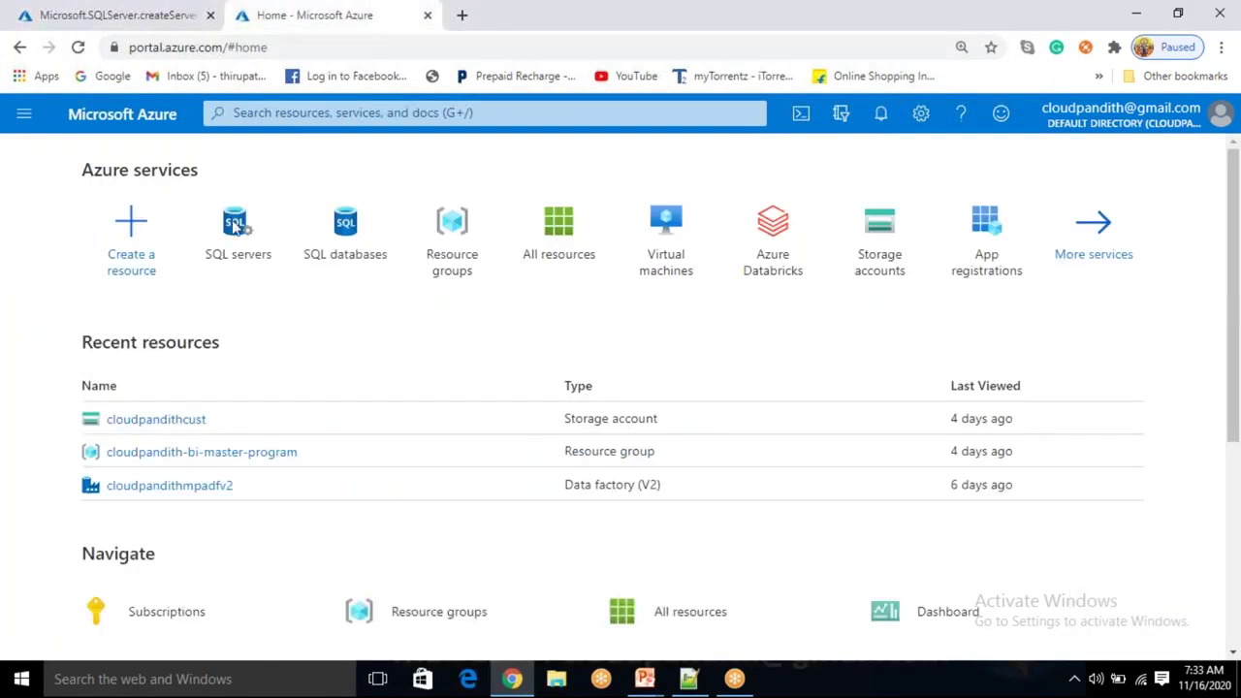
pyautogui.click(370, 249)
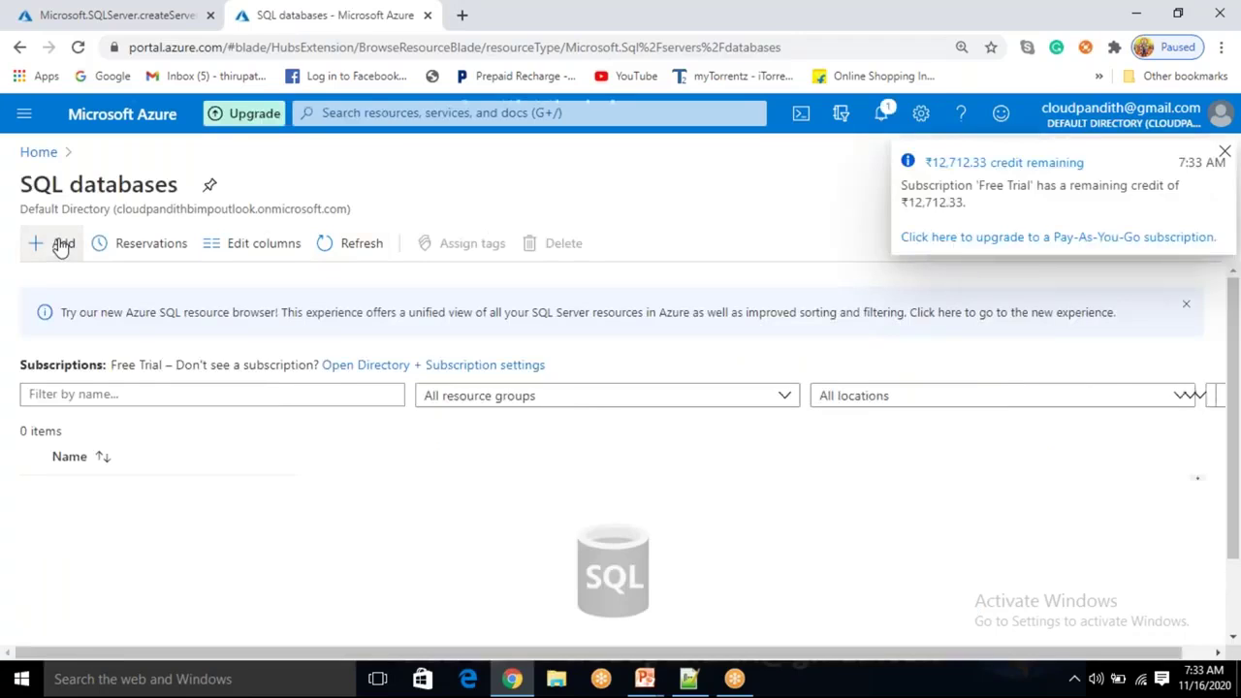
pyautogui.click(61, 244)
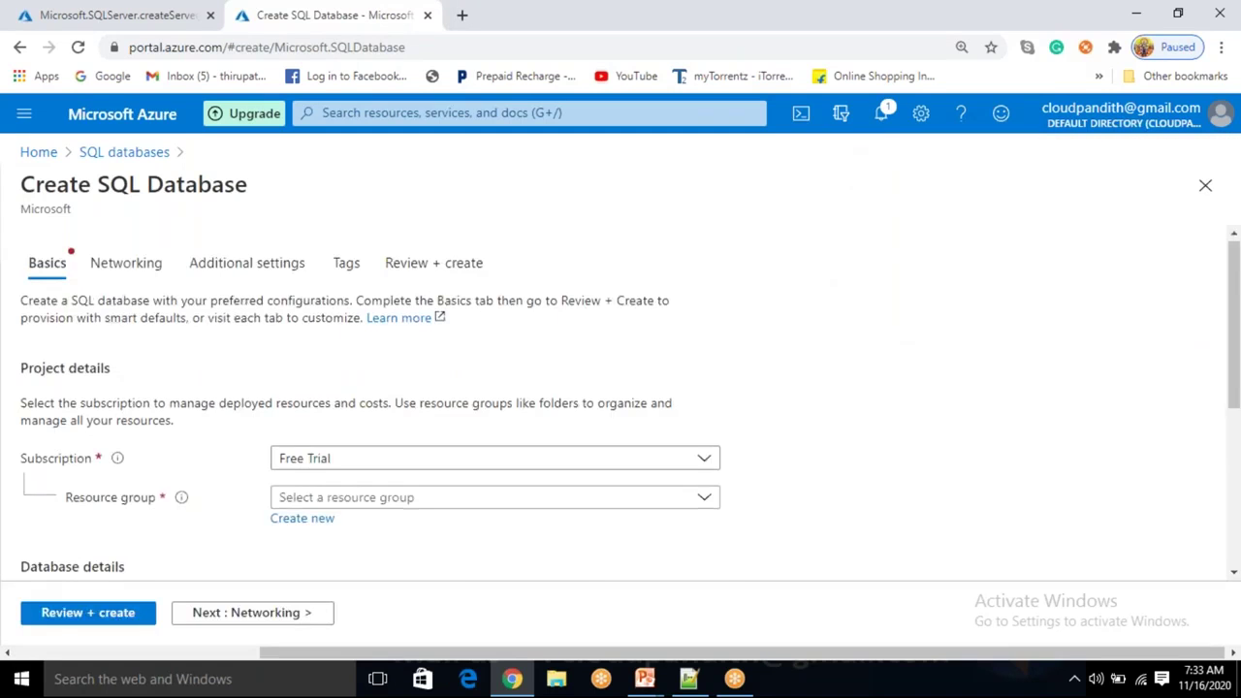
pyautogui.scroll(-3, 325, 434)
pyautogui.click(326, 427)
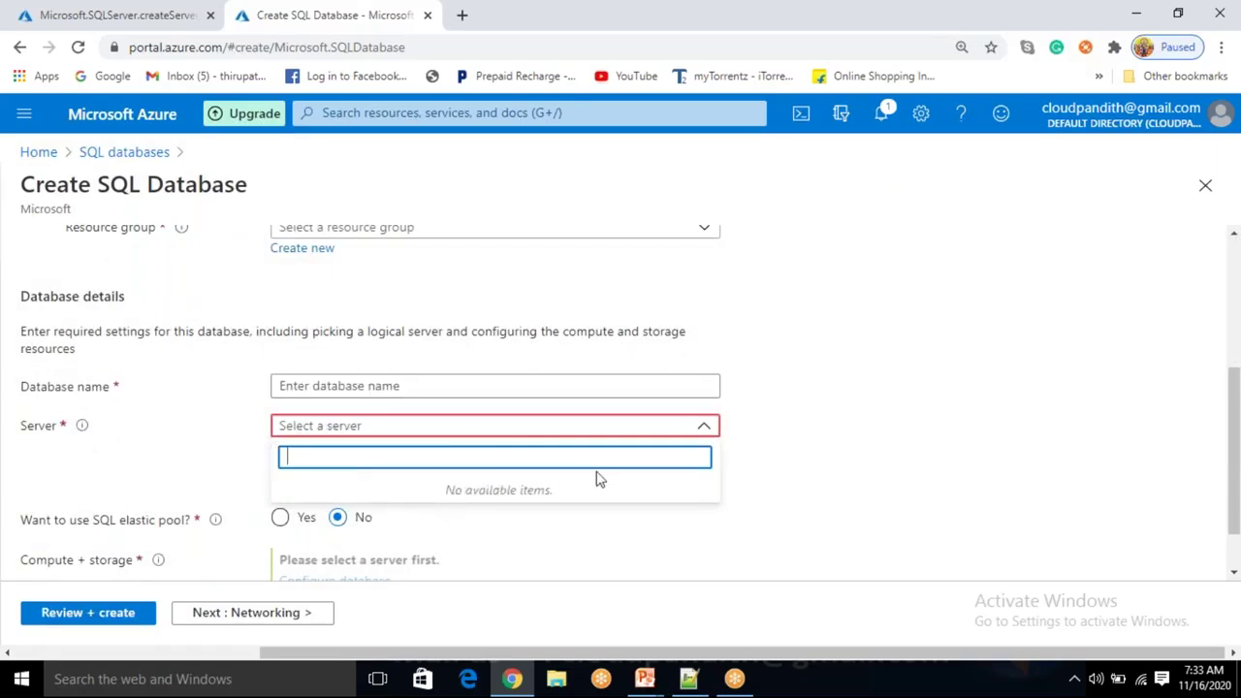
pyautogui.click(126, 15)
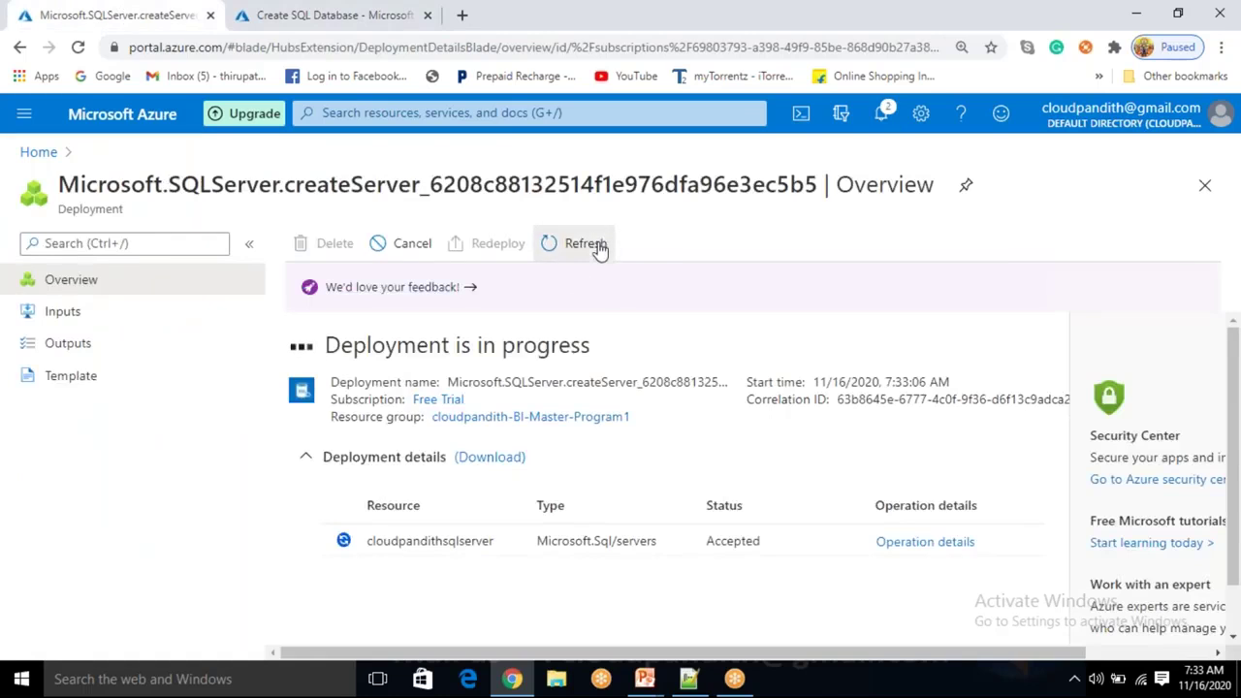
pyautogui.click(336, 20)
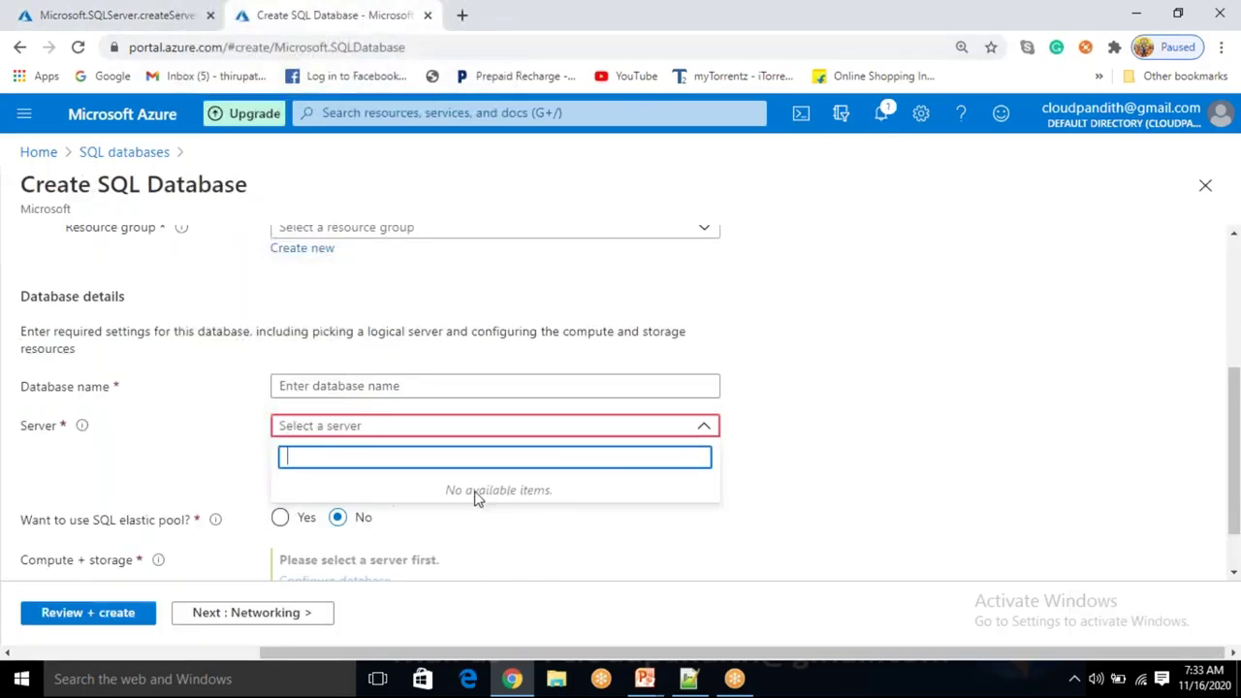
pyautogui.click(801, 443)
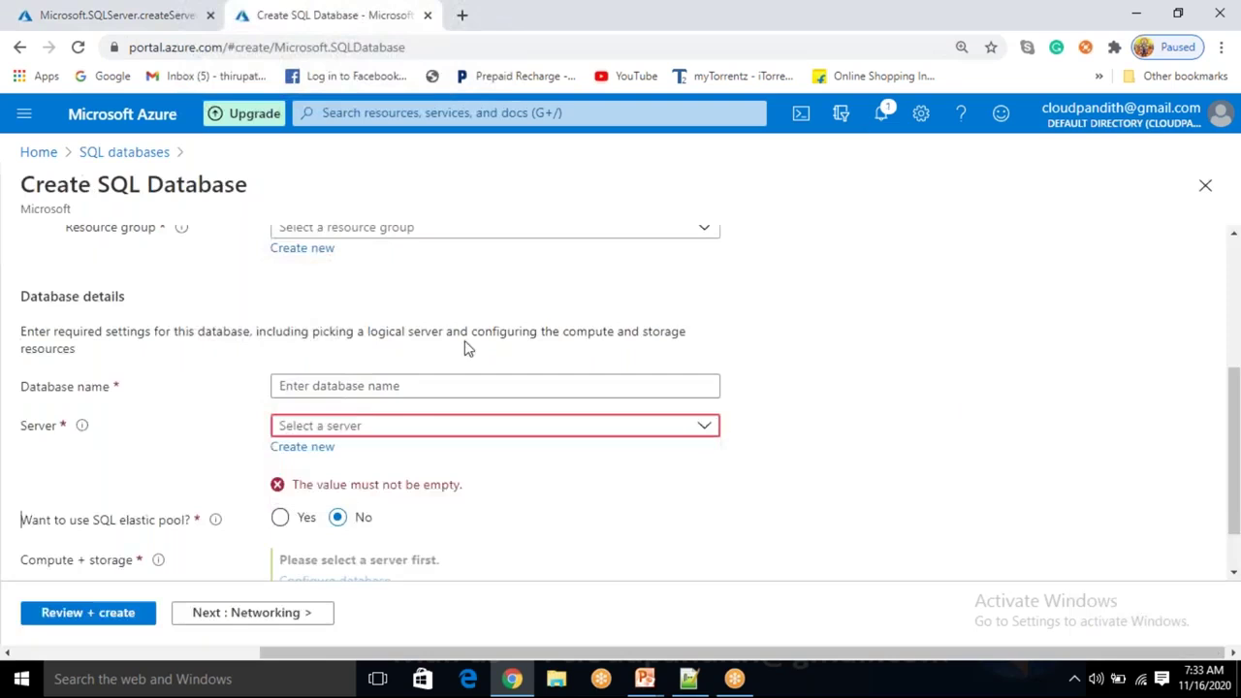
pyautogui.click(124, 152)
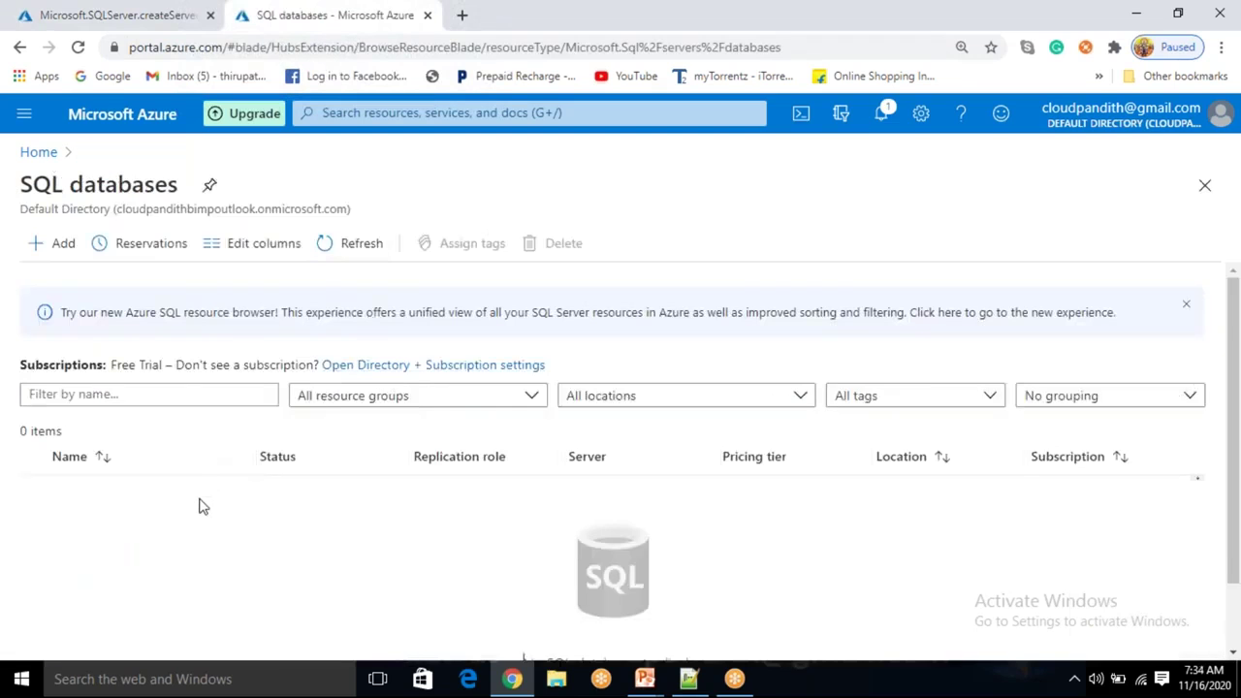
# Return to the createServer deployment overview and refresh its status while it stays Accepted.
pyautogui.click(131, 12)
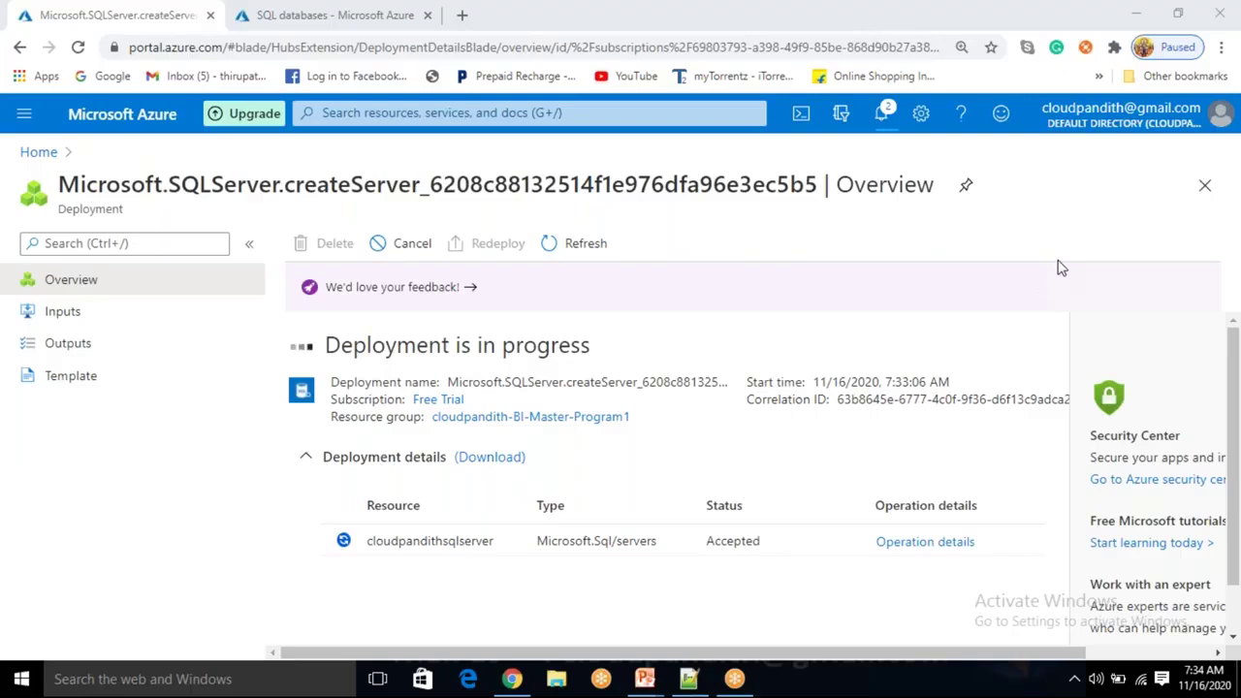
pyautogui.click(568, 244)
pyautogui.click(574, 256)
pyautogui.click(595, 252)
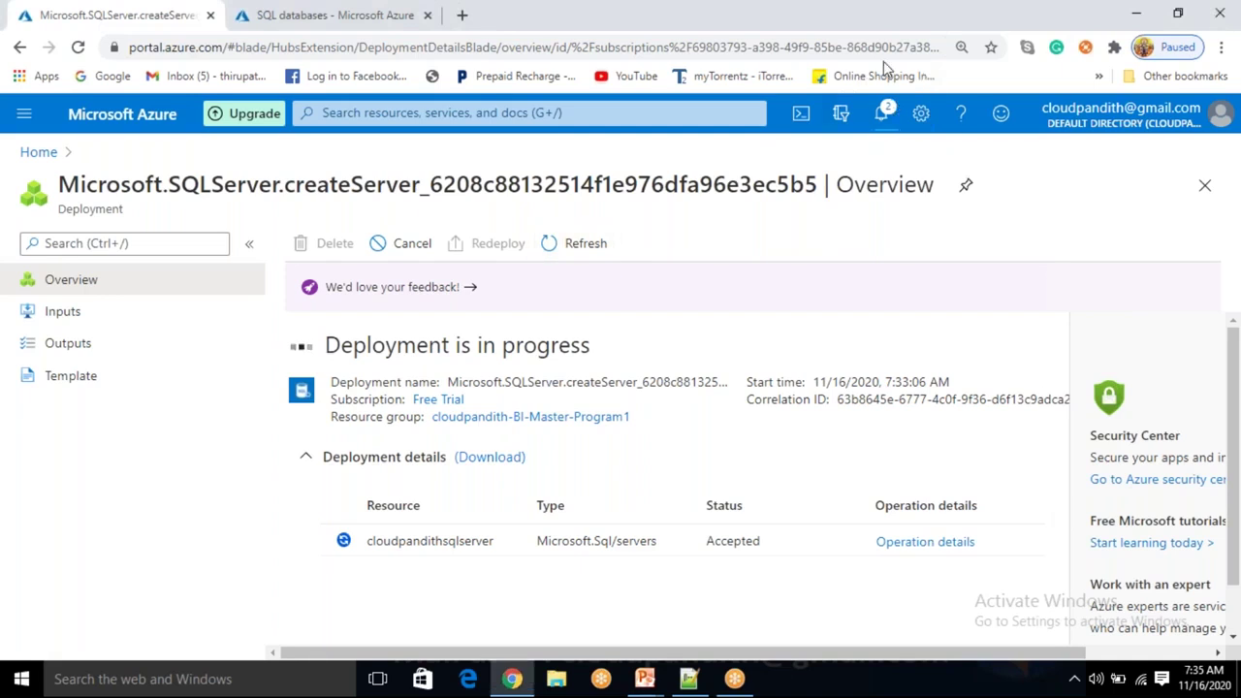
pyautogui.click(865, 24)
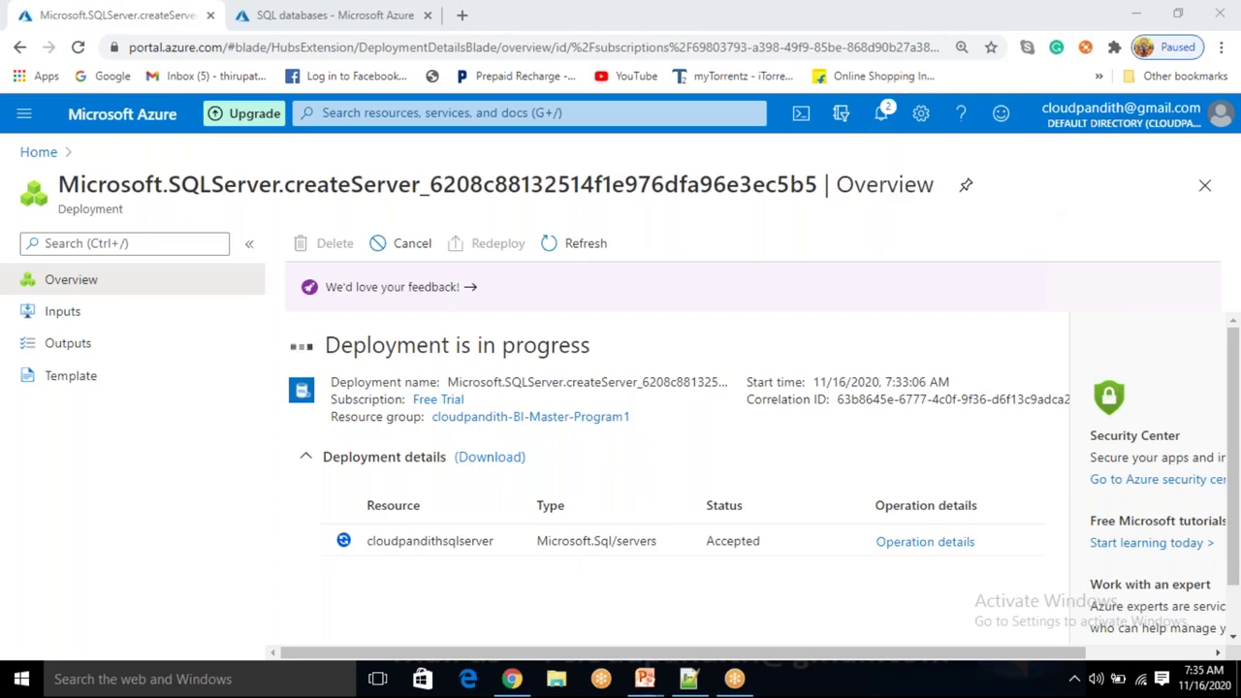
pyautogui.click(616, 250)
# Check the operation details and refresh until cloudpandithsqlserver shows 'Your deployment is complete'.
pyautogui.click(585, 252)
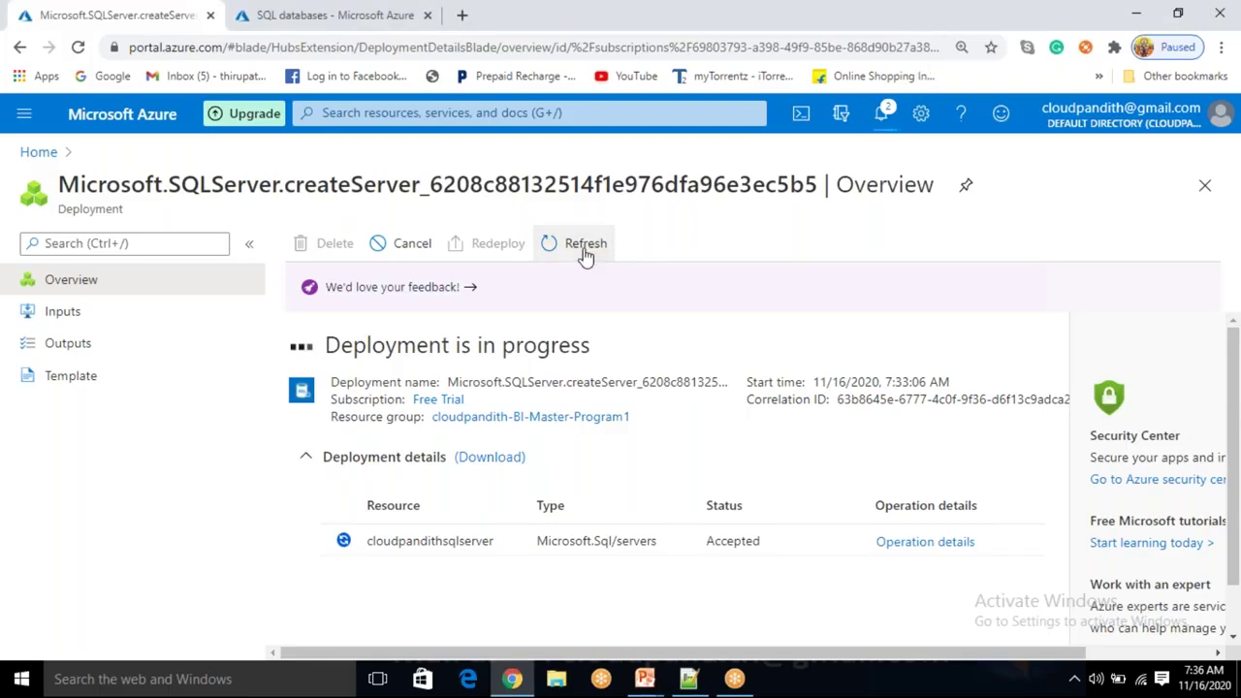
pyautogui.click(885, 543)
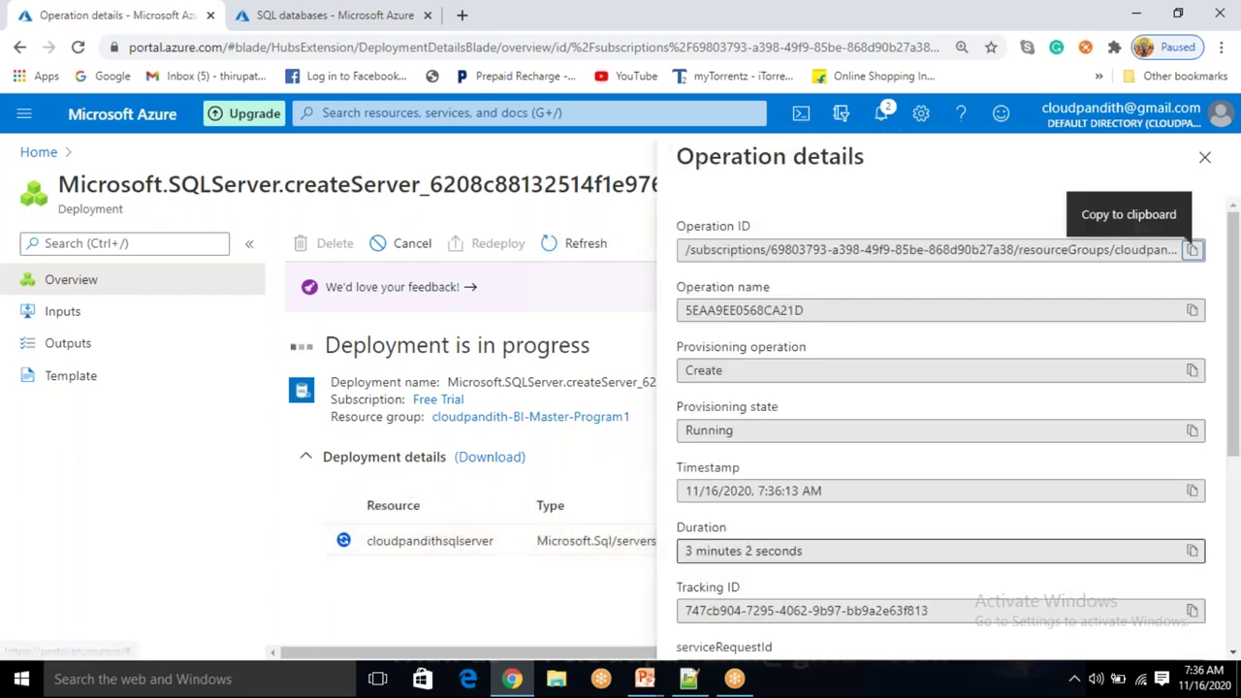
pyautogui.click(1198, 171)
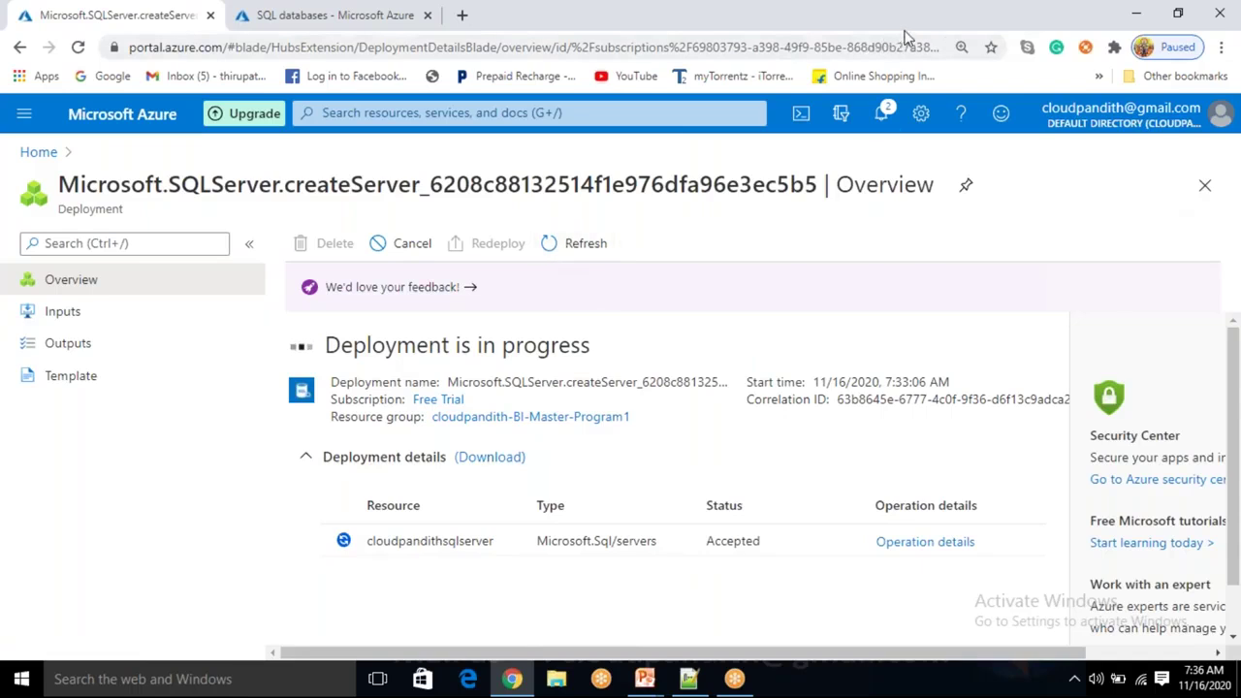
pyautogui.click(608, 249)
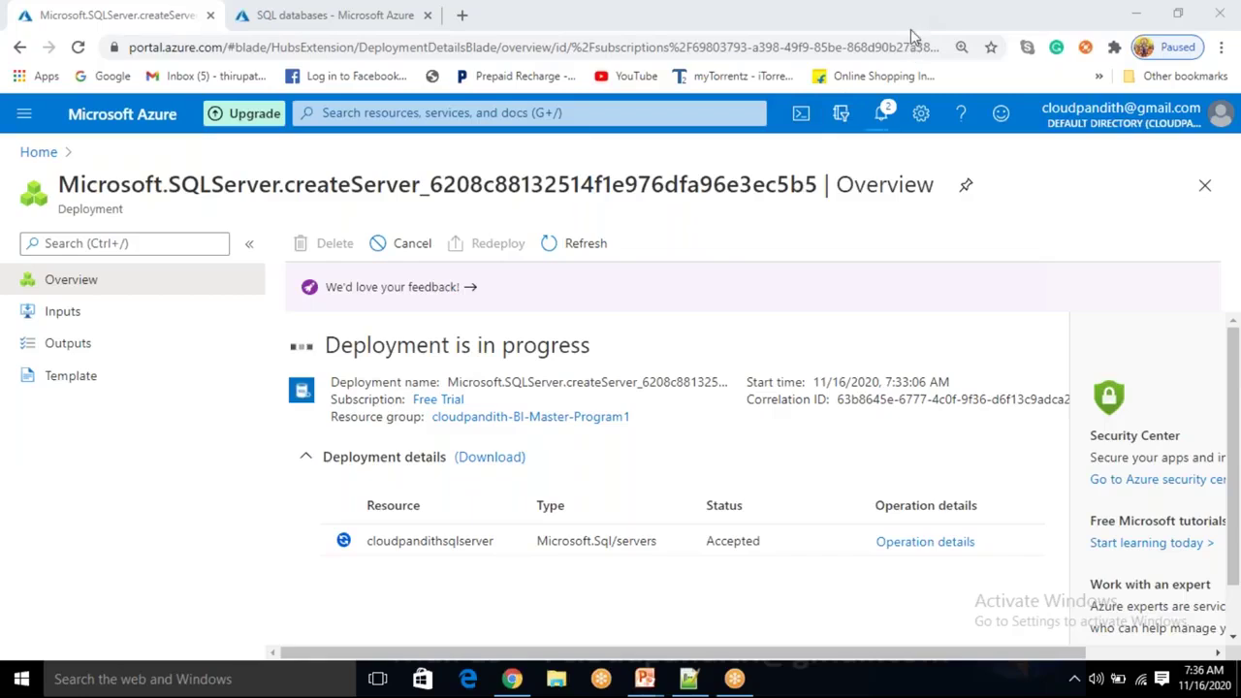
pyautogui.click(576, 263)
pyautogui.click(603, 249)
pyautogui.click(611, 250)
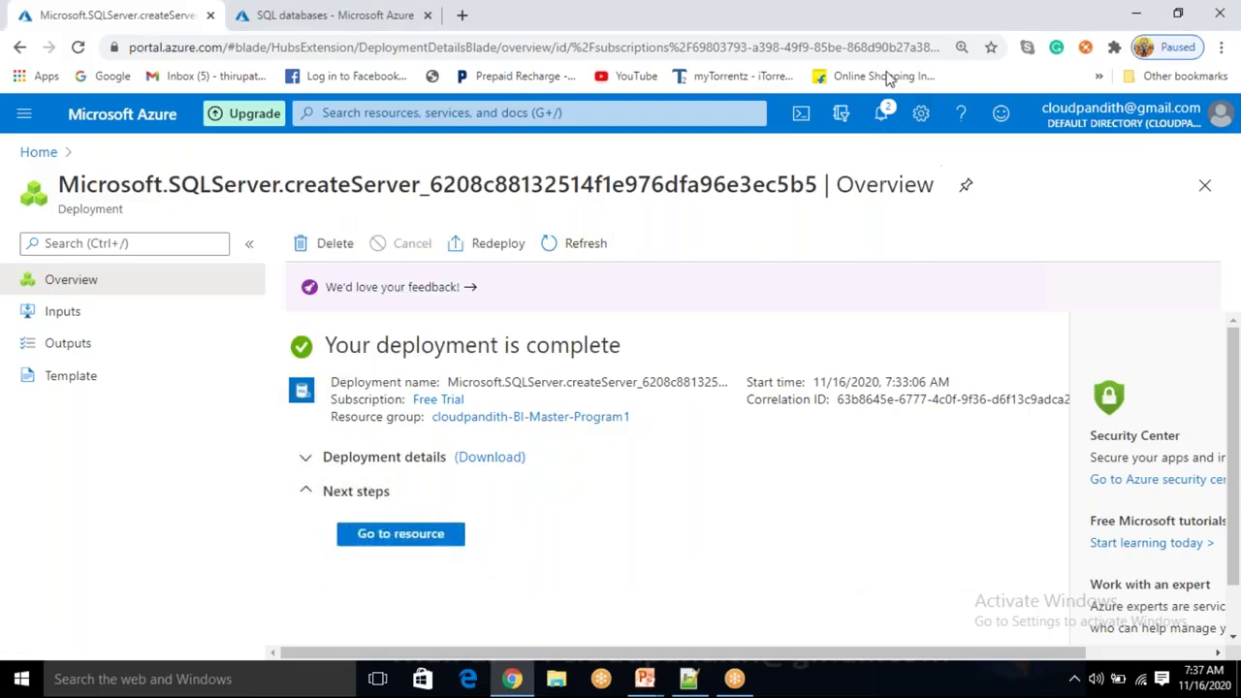
# Open a new Create SQL Database form from the SQL databases tab.
pyautogui.click(368, 15)
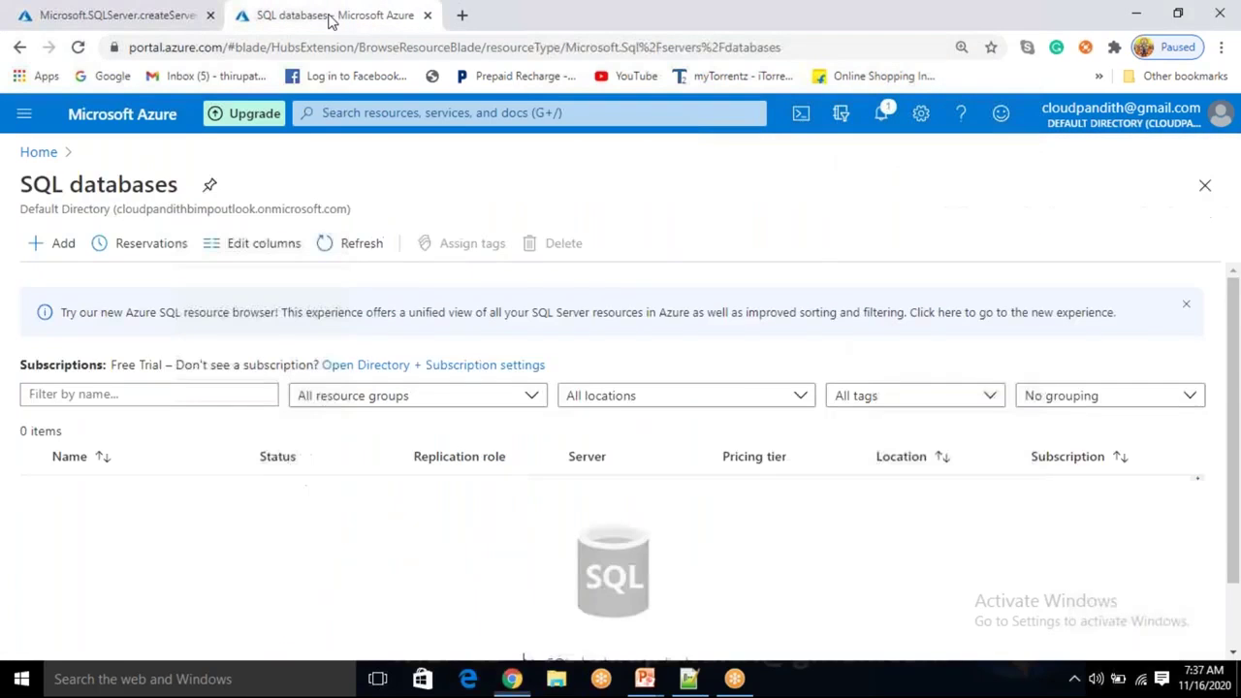
pyautogui.click(59, 248)
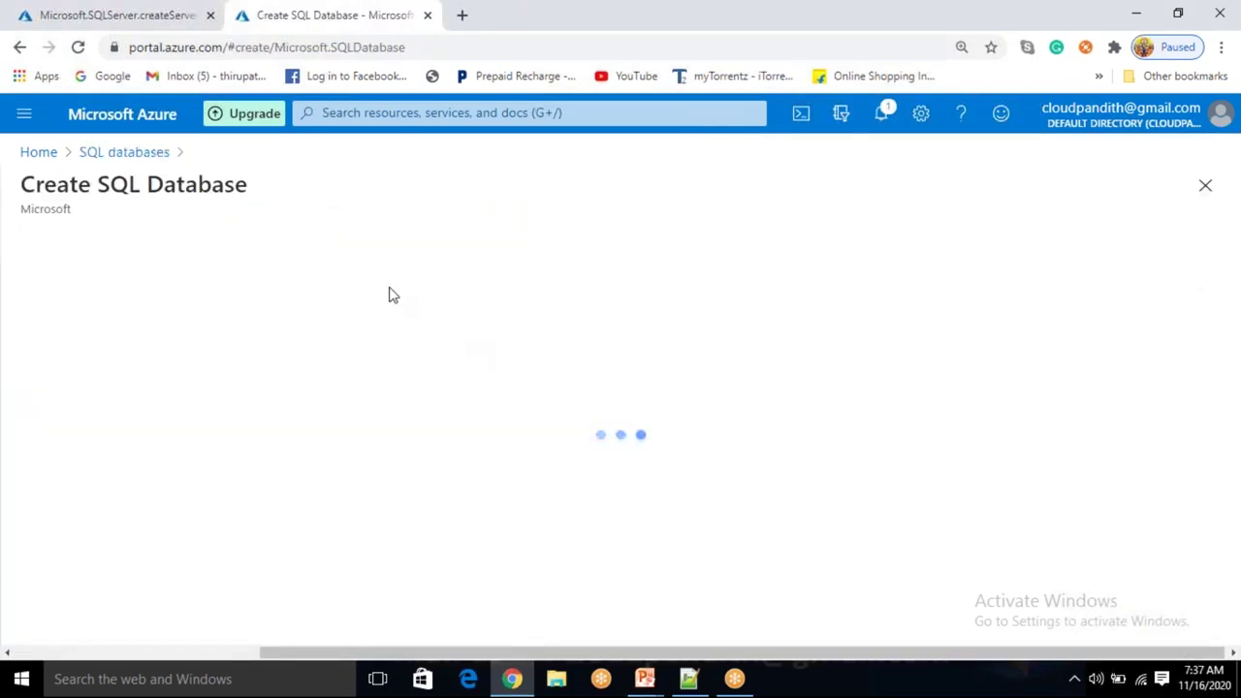
pyautogui.scroll(-1, 364, 402)
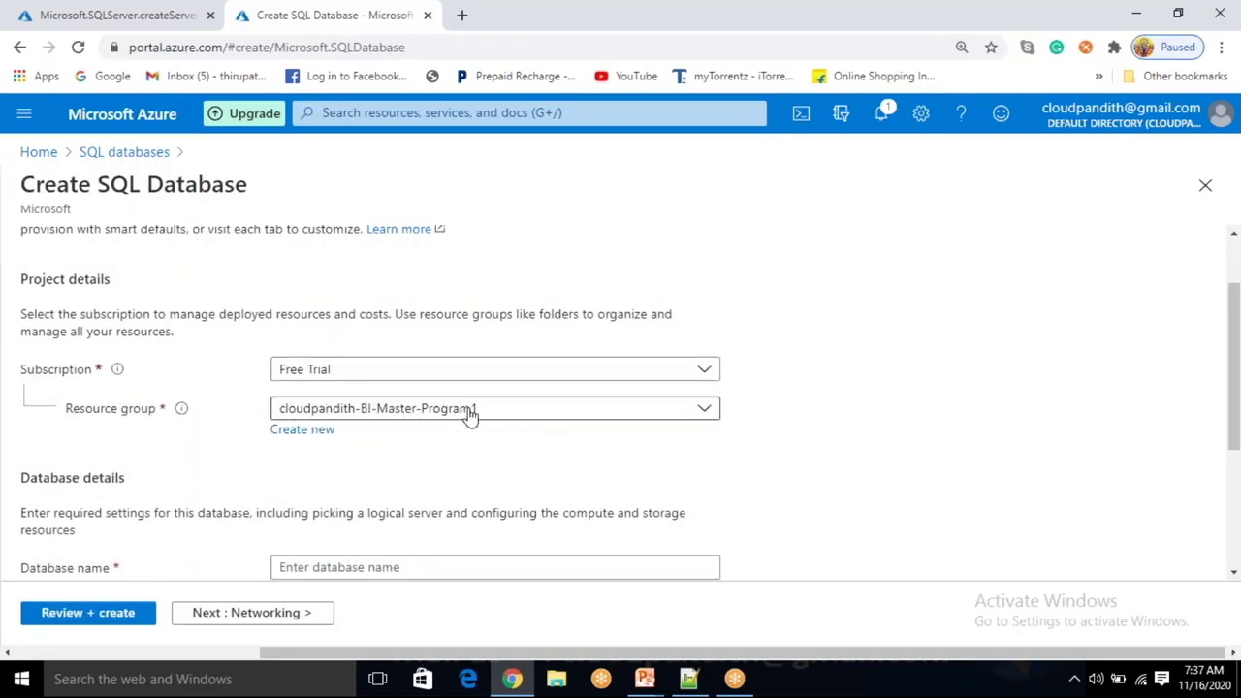
pyautogui.scroll(-1, 469, 415)
# Enter the database name cloudpandithsqldatabase1, retyping it to fix typos.
pyautogui.click(325, 481)
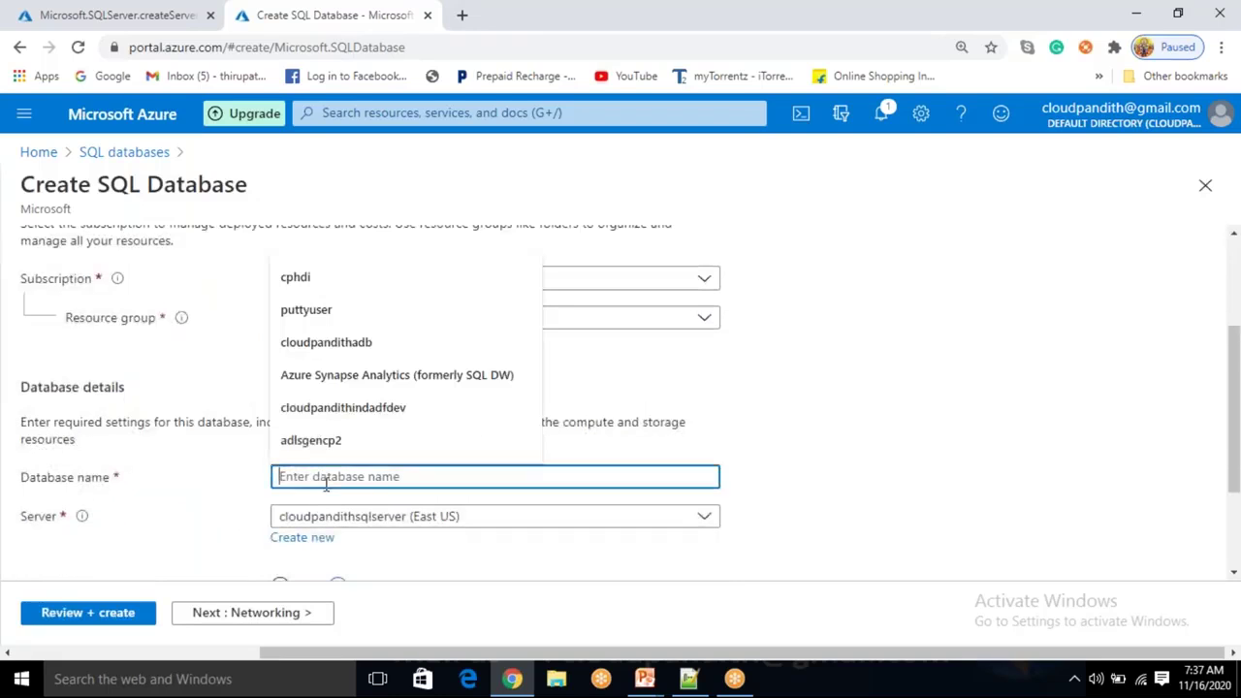
pyautogui.write('CLOUDPA')
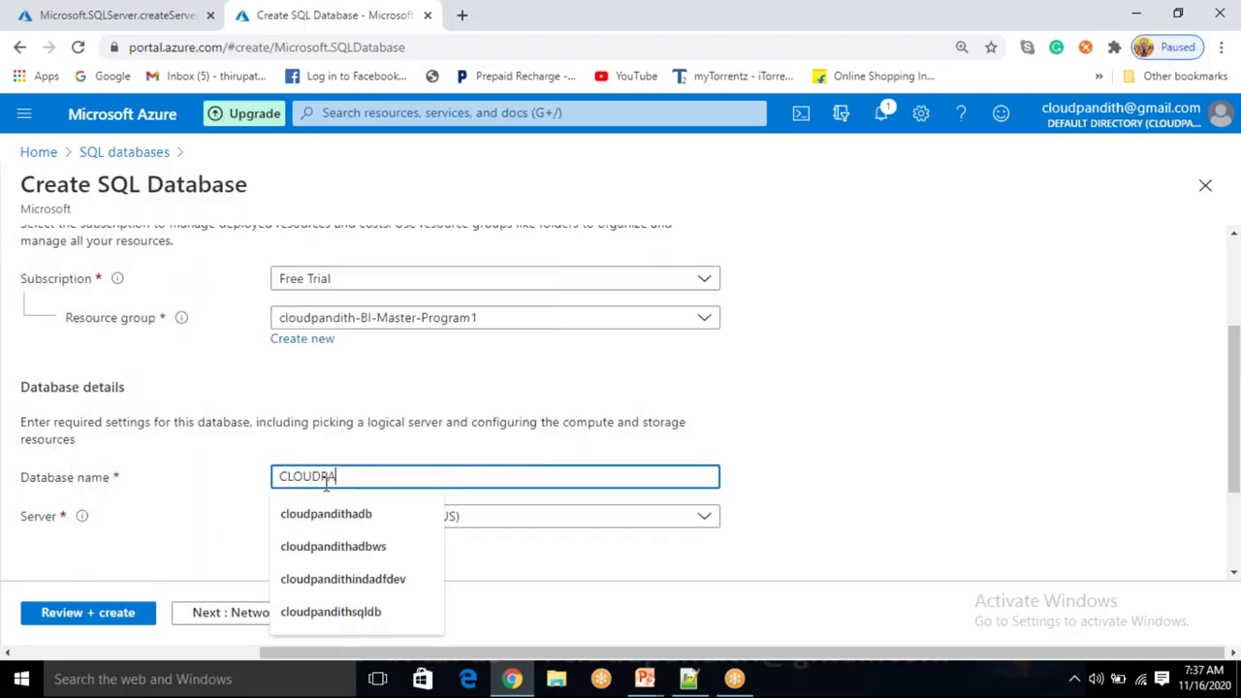
pyautogui.write('NDITHSQLD')
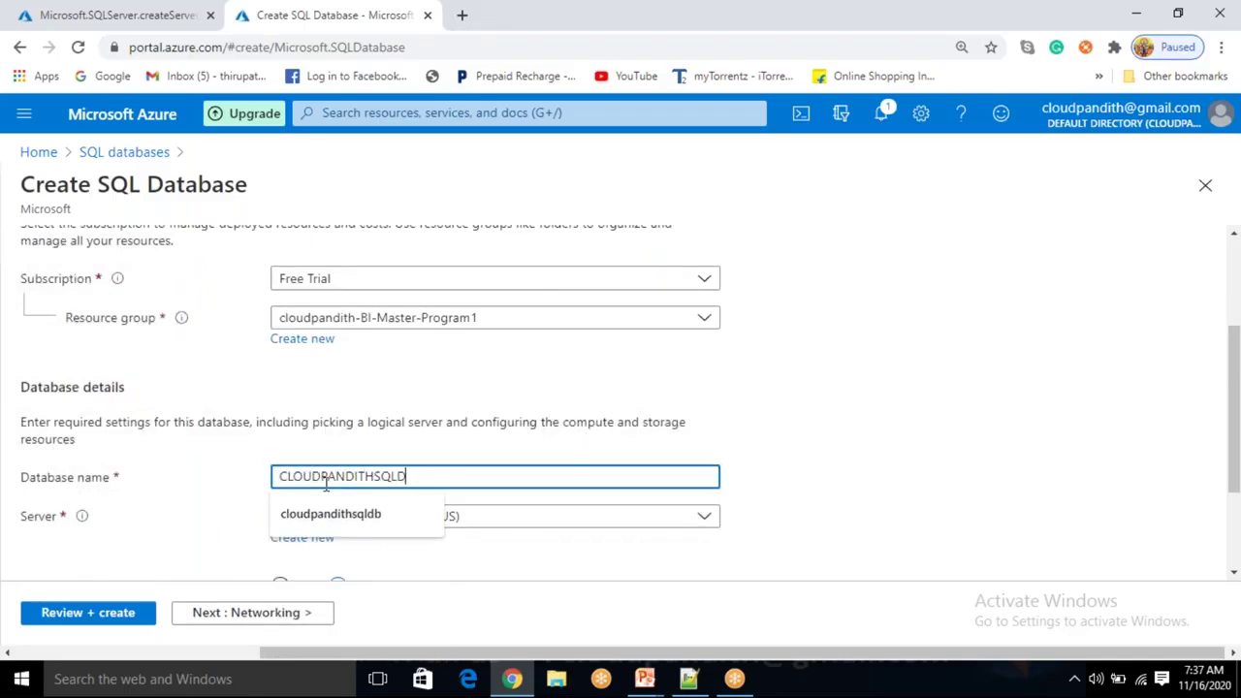
pyautogui.write('ATABA')
pyautogui.hotkey('ctrl', 'a')
pyautogui.press('BackSpace')
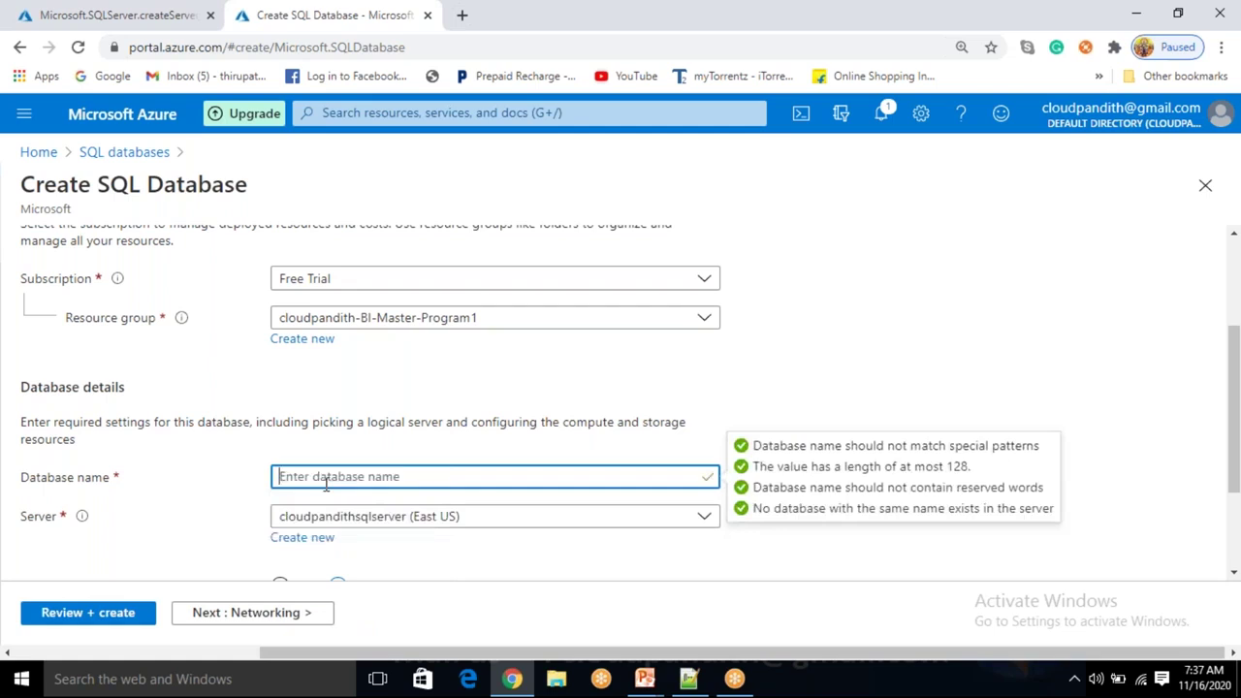
pyautogui.write('cv')
pyautogui.press('BackSpace')
pyautogui.write('lou')
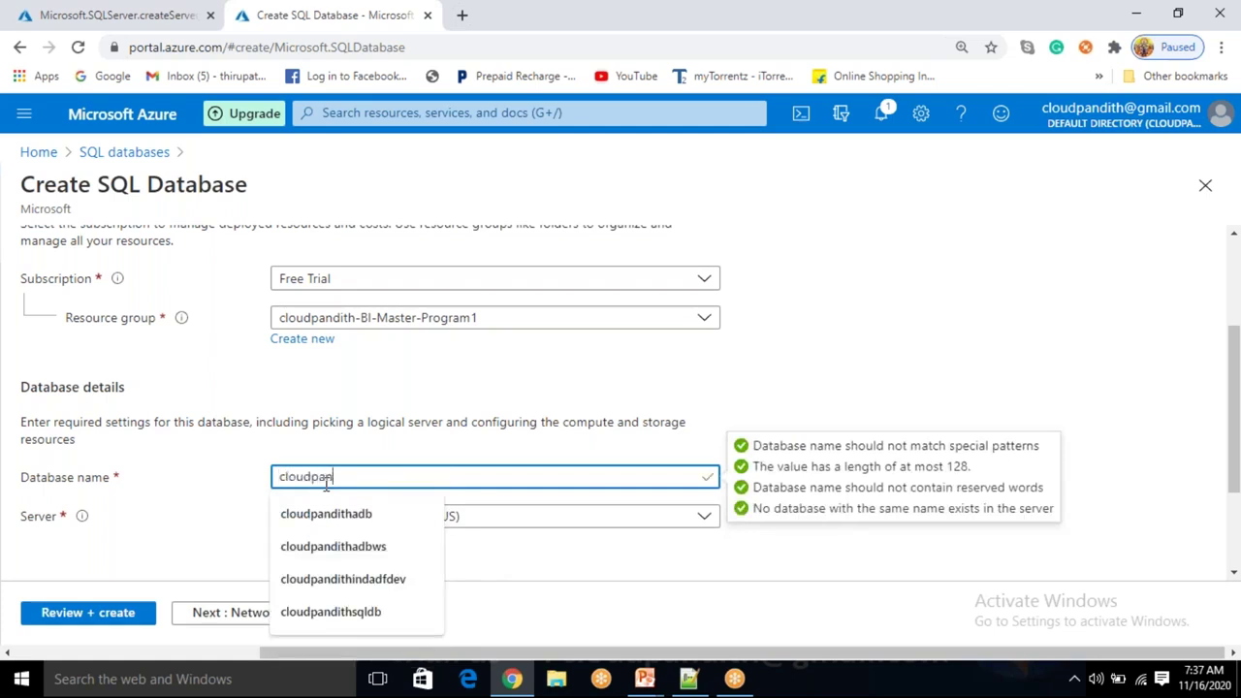
pyautogui.write('dpandithsq')
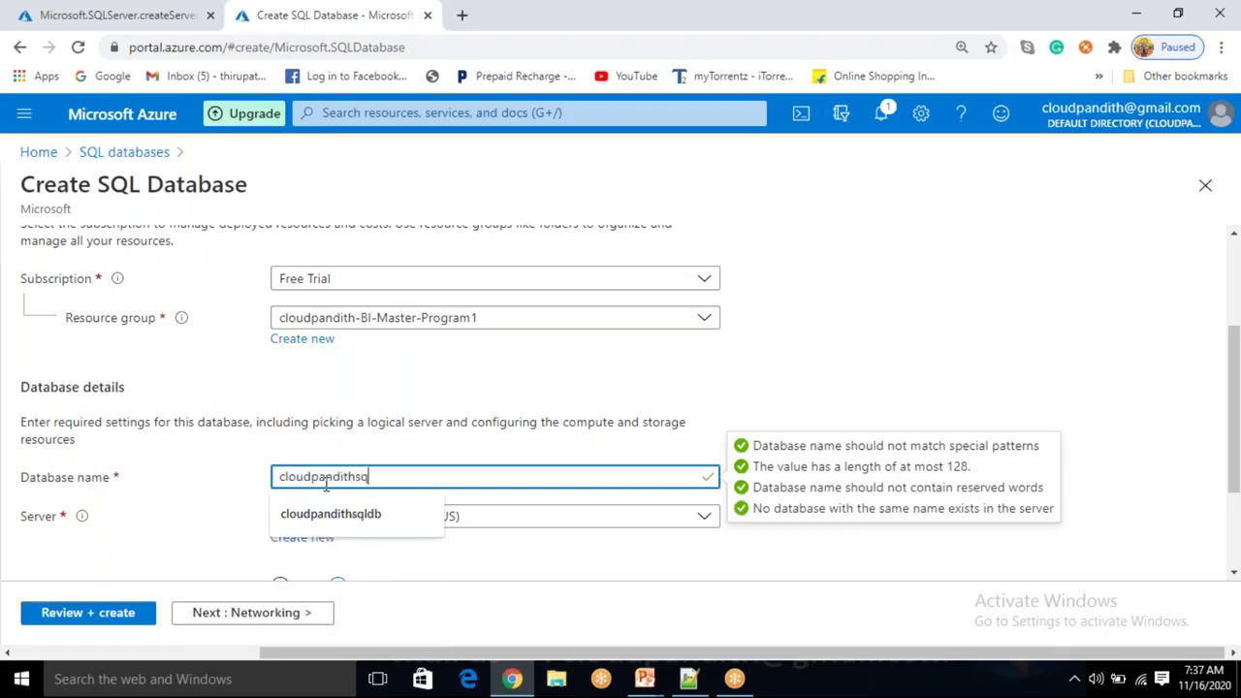
pyautogui.write('ldatabase1')
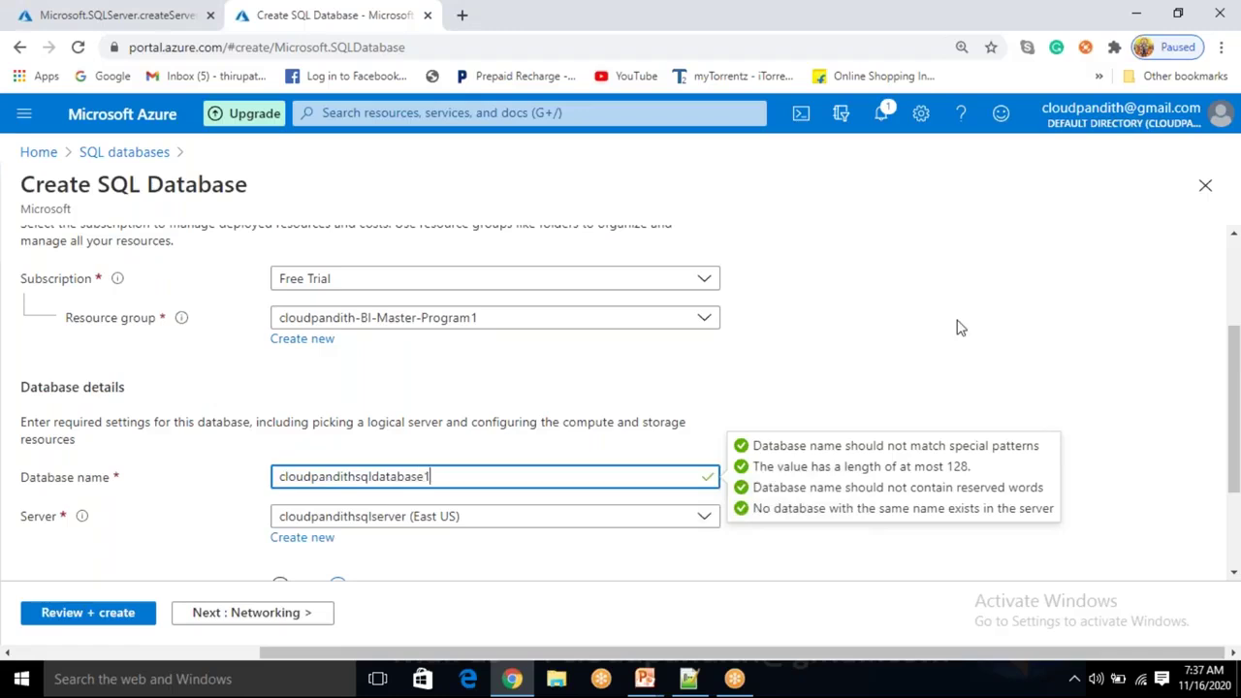
pyautogui.click(884, 331)
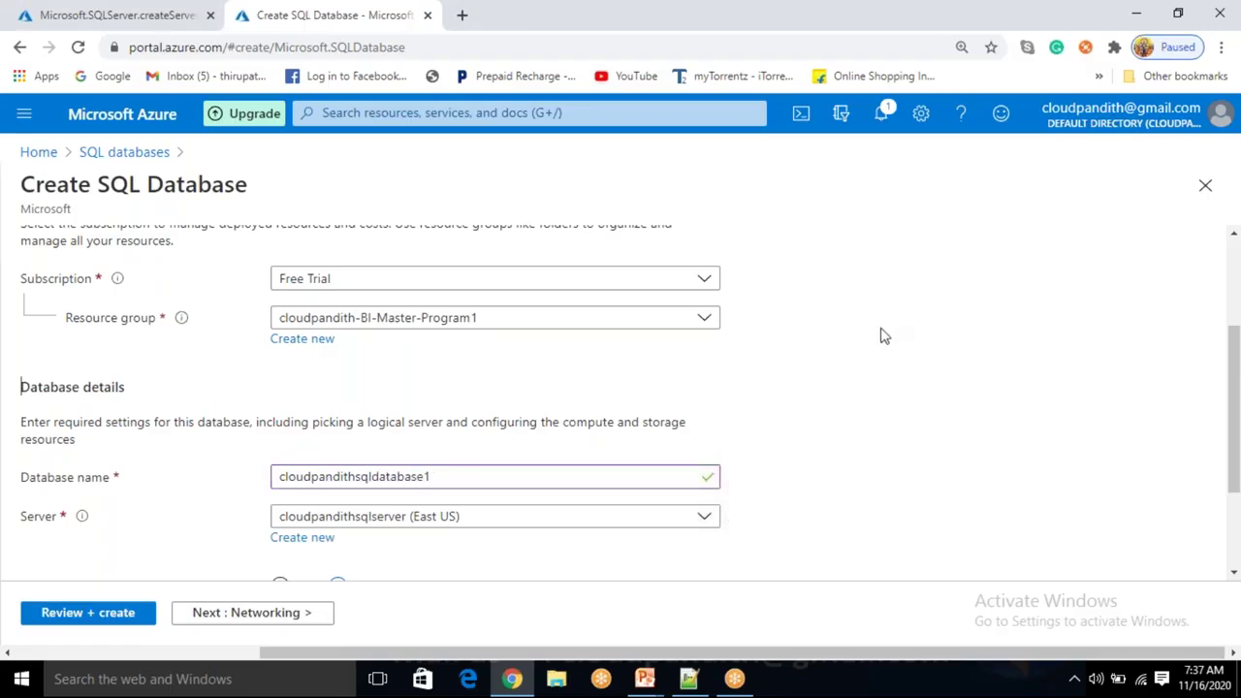
# Keep default Networking, Additional settings and Tags, then review and create the database.
pyautogui.scroll(-2, 549, 526)
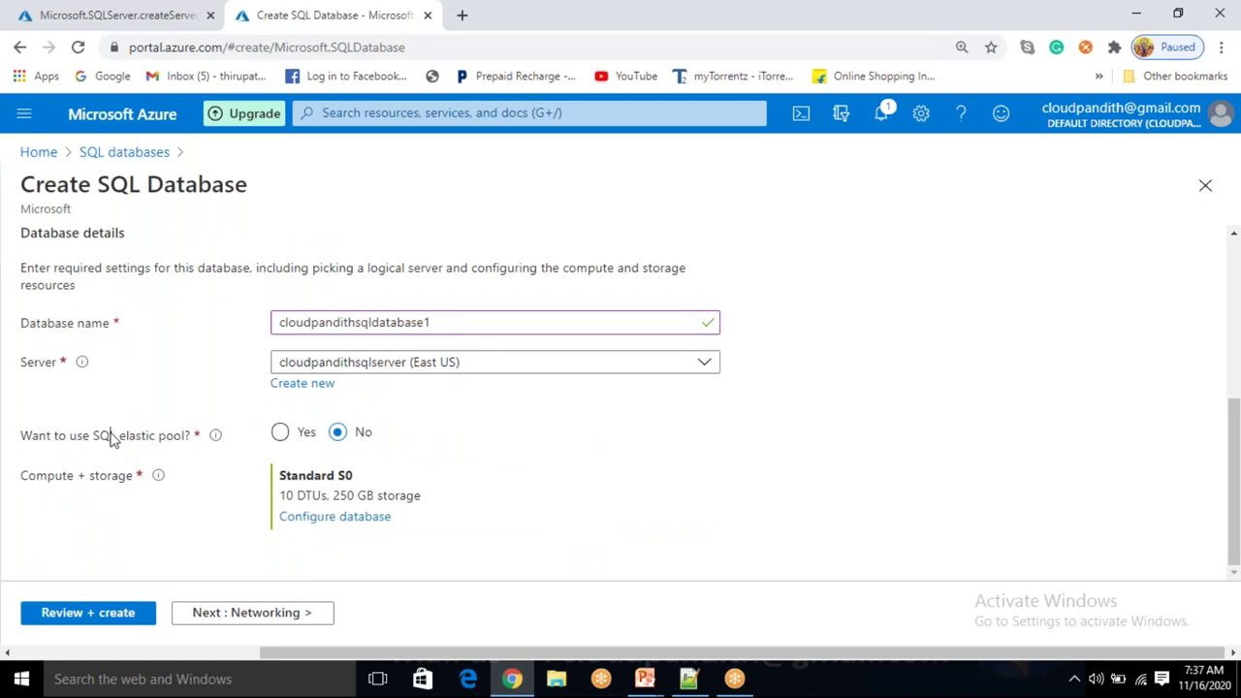
pyautogui.moveTo(110, 435); pyautogui.dragTo(188, 441)
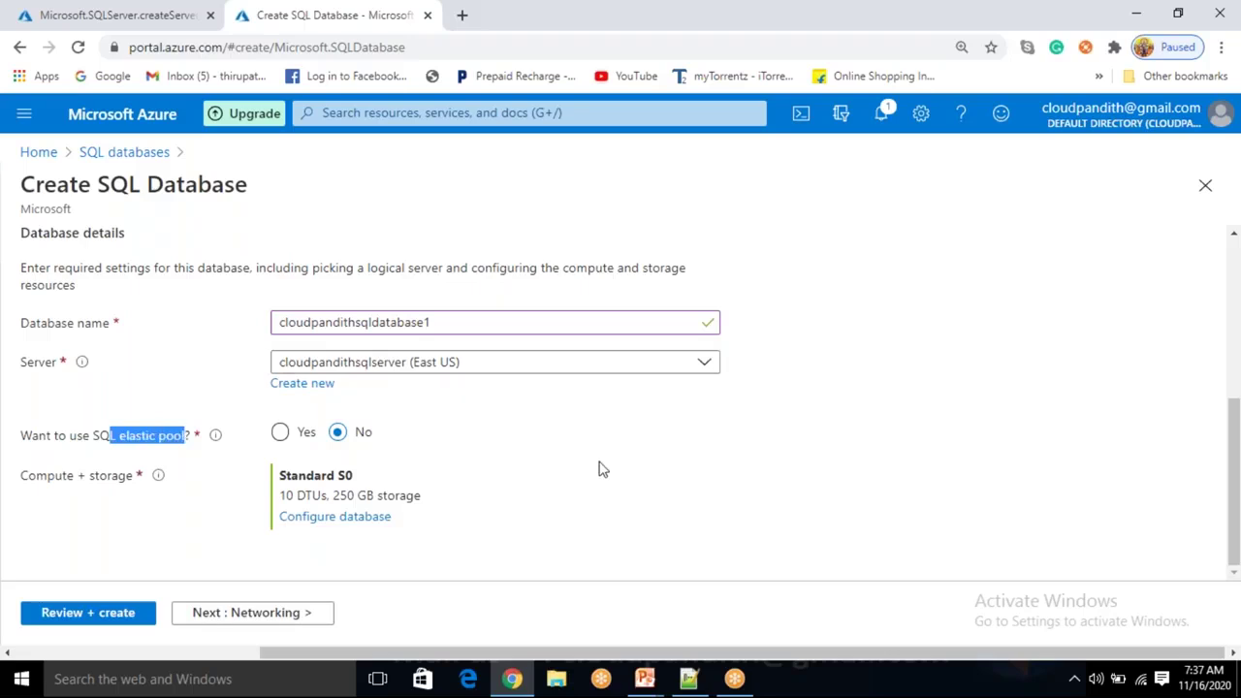
pyautogui.click(558, 418)
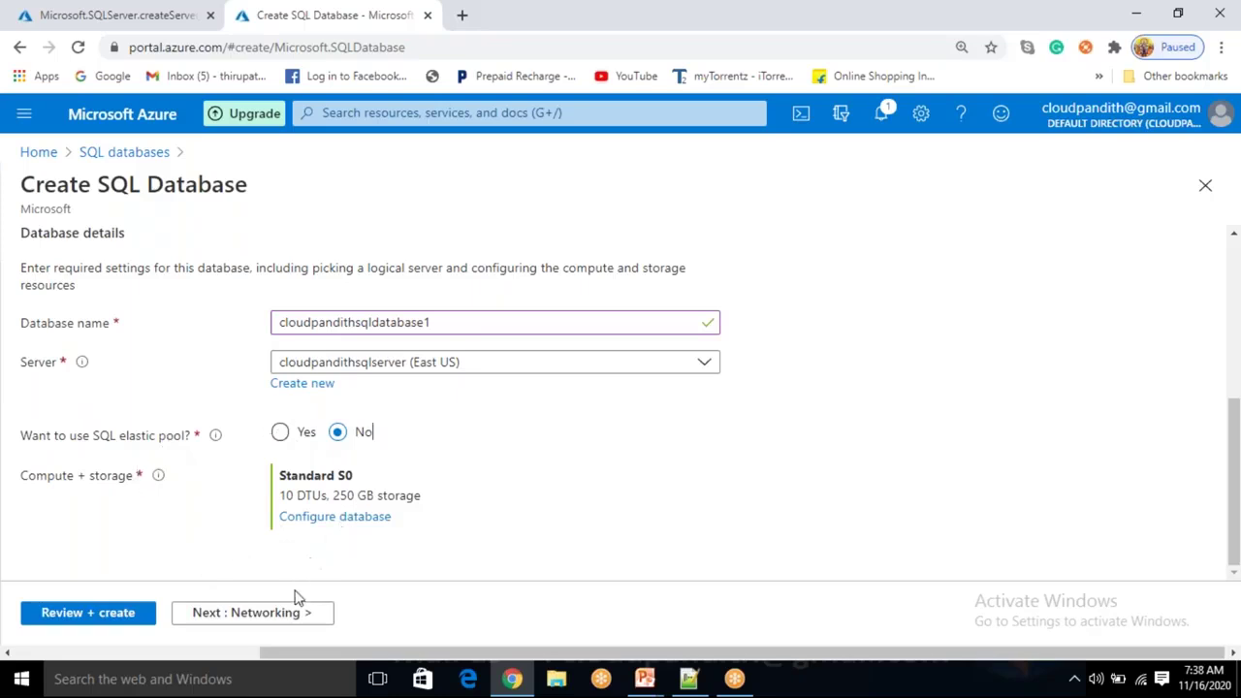
pyautogui.click(278, 618)
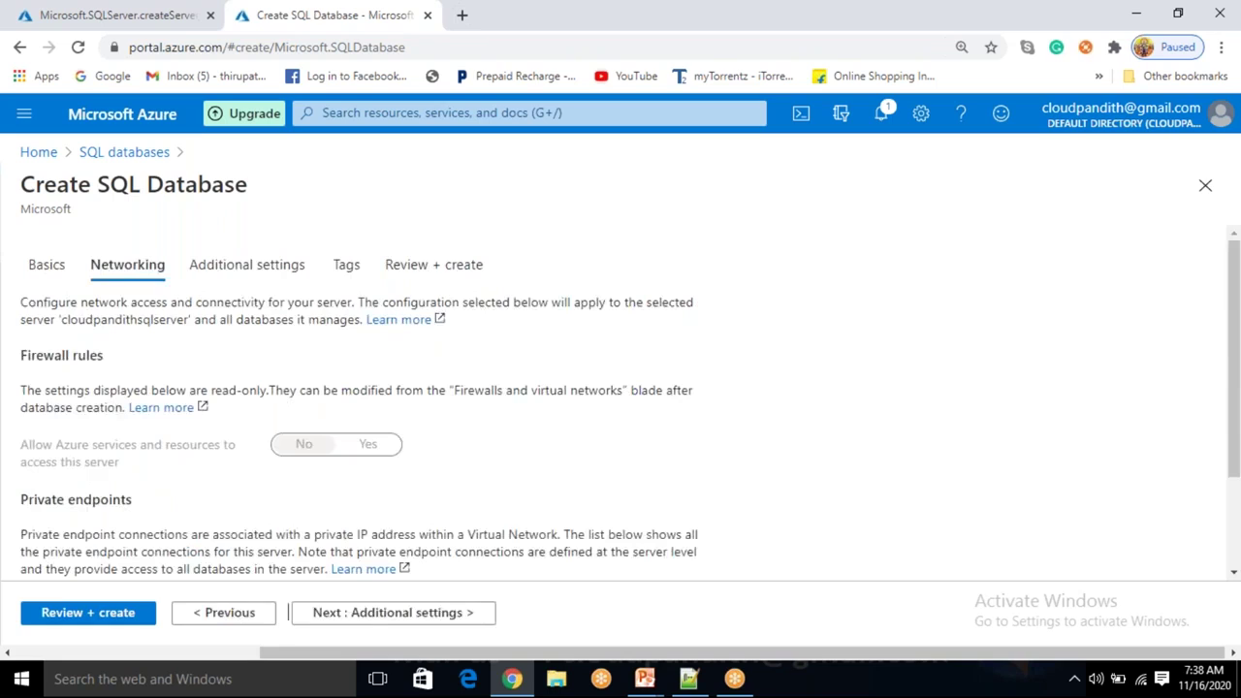
pyautogui.click(375, 615)
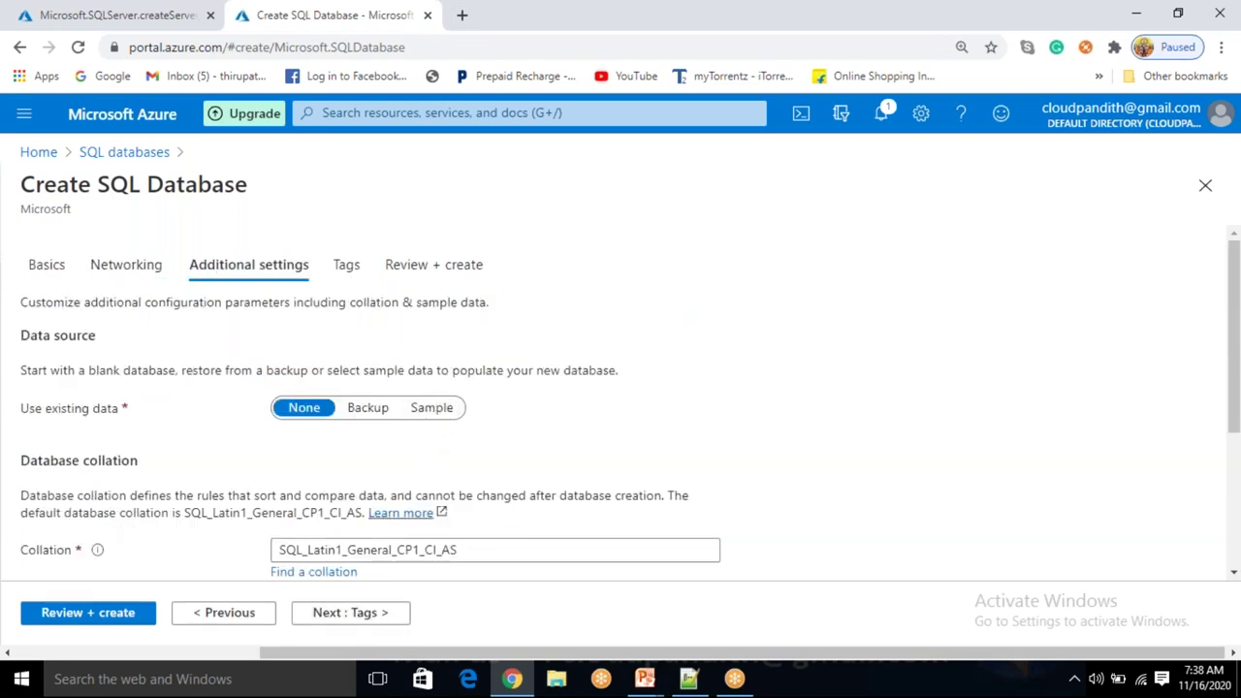
pyautogui.click(360, 613)
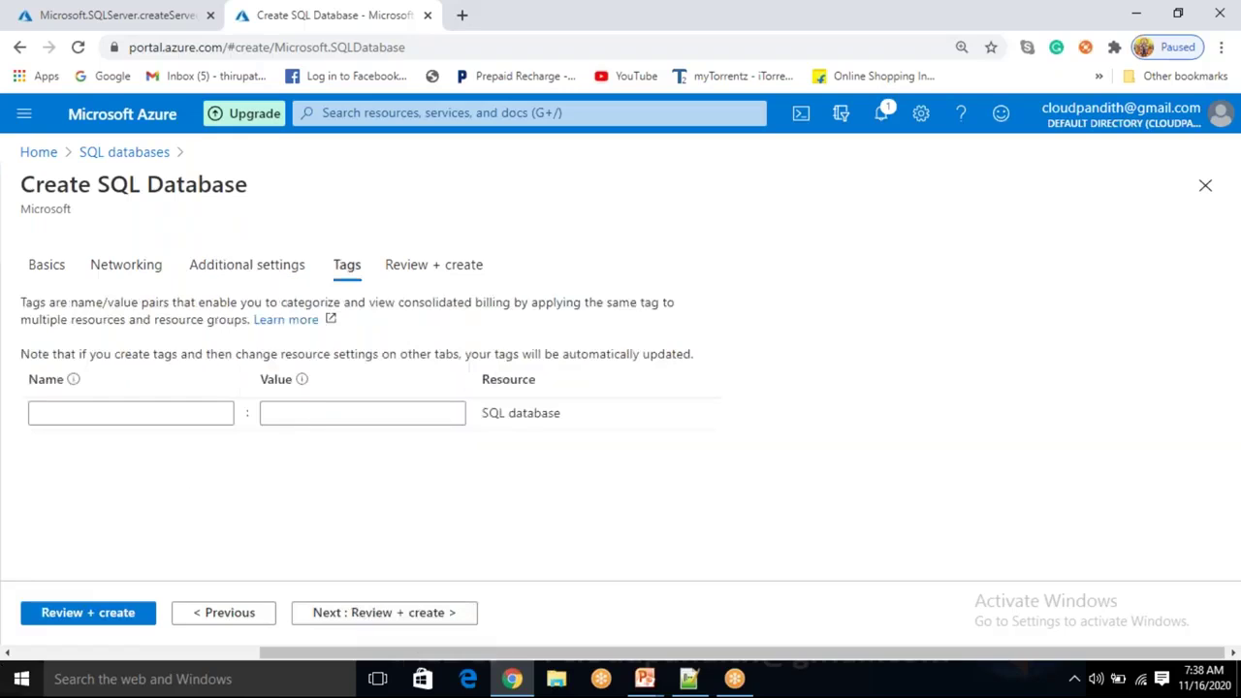
pyautogui.click(85, 612)
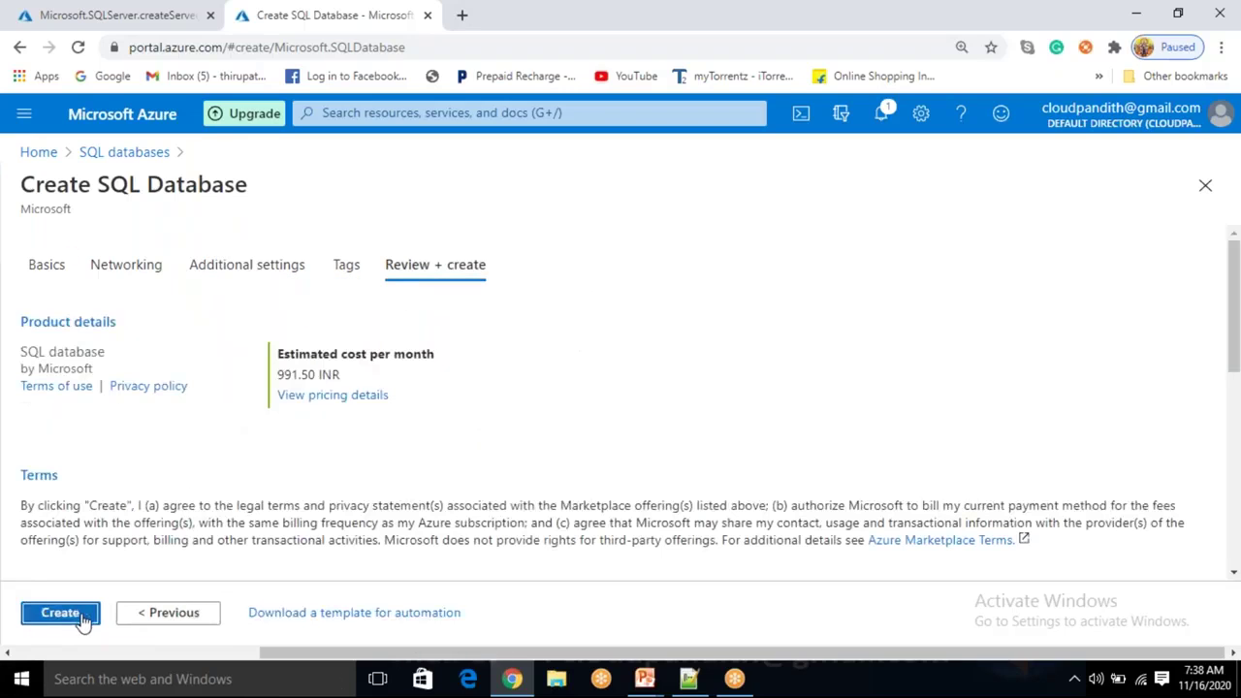
pyautogui.click(77, 617)
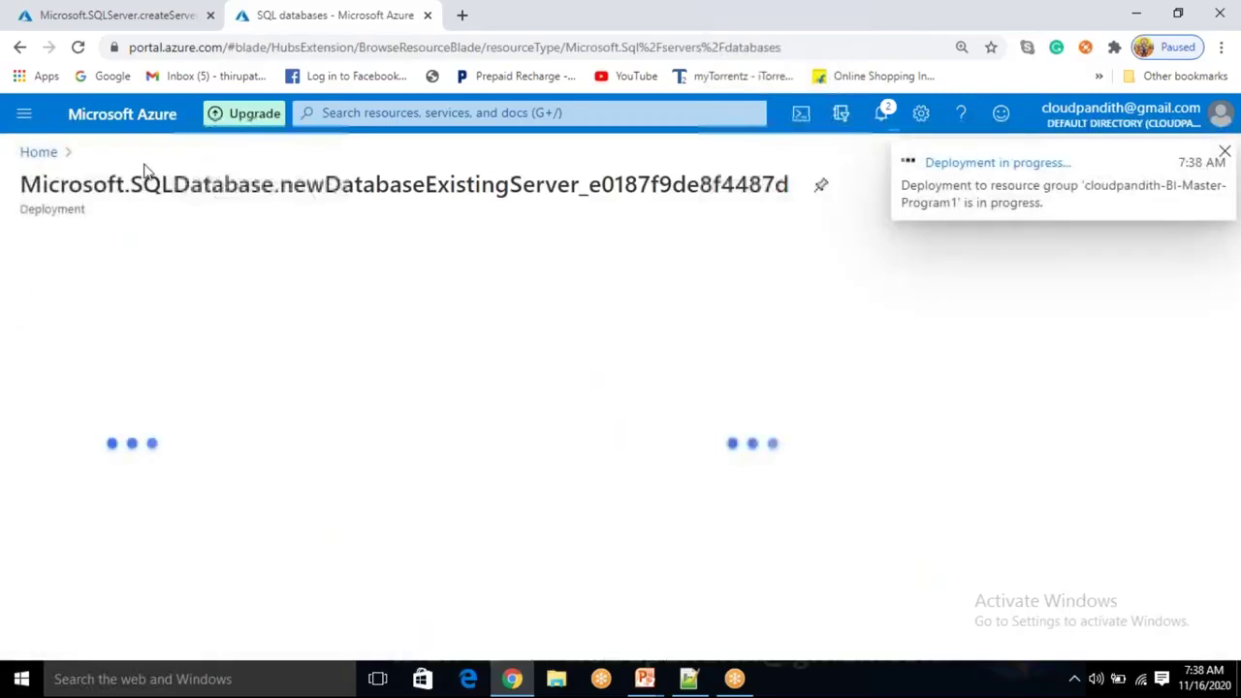
# From Home, open SQL databases, start another database and scroll to Database details.
pyautogui.click(49, 161)
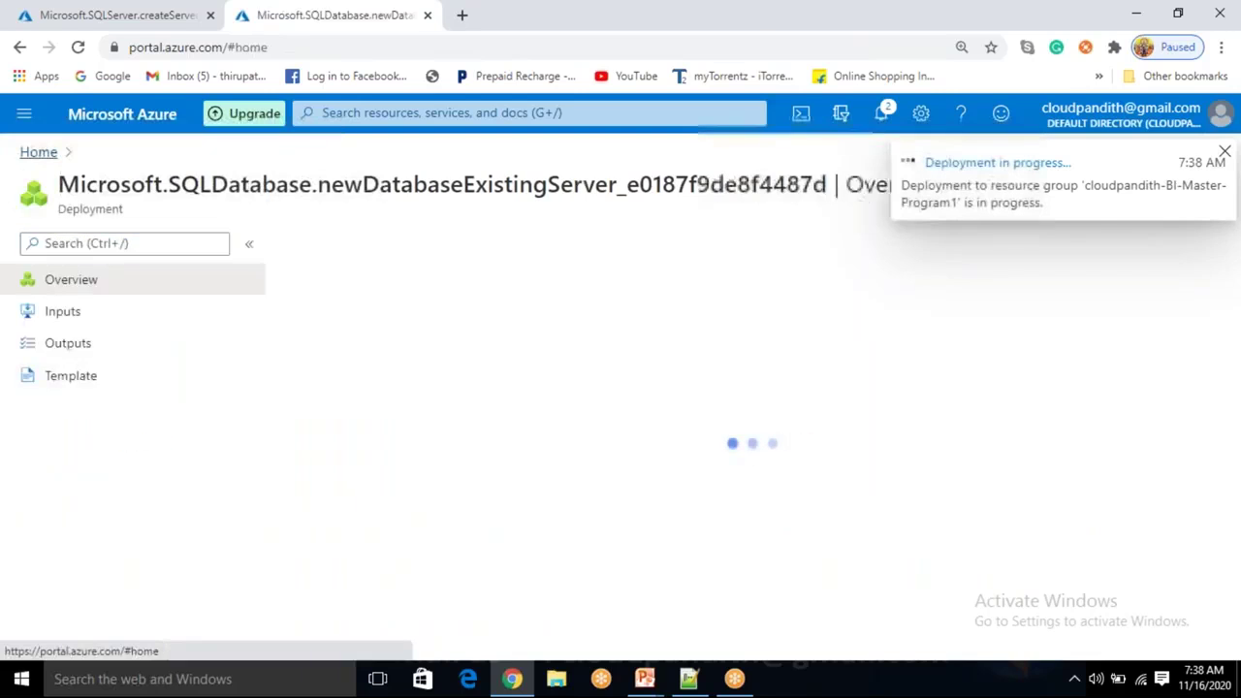
pyautogui.click(240, 232)
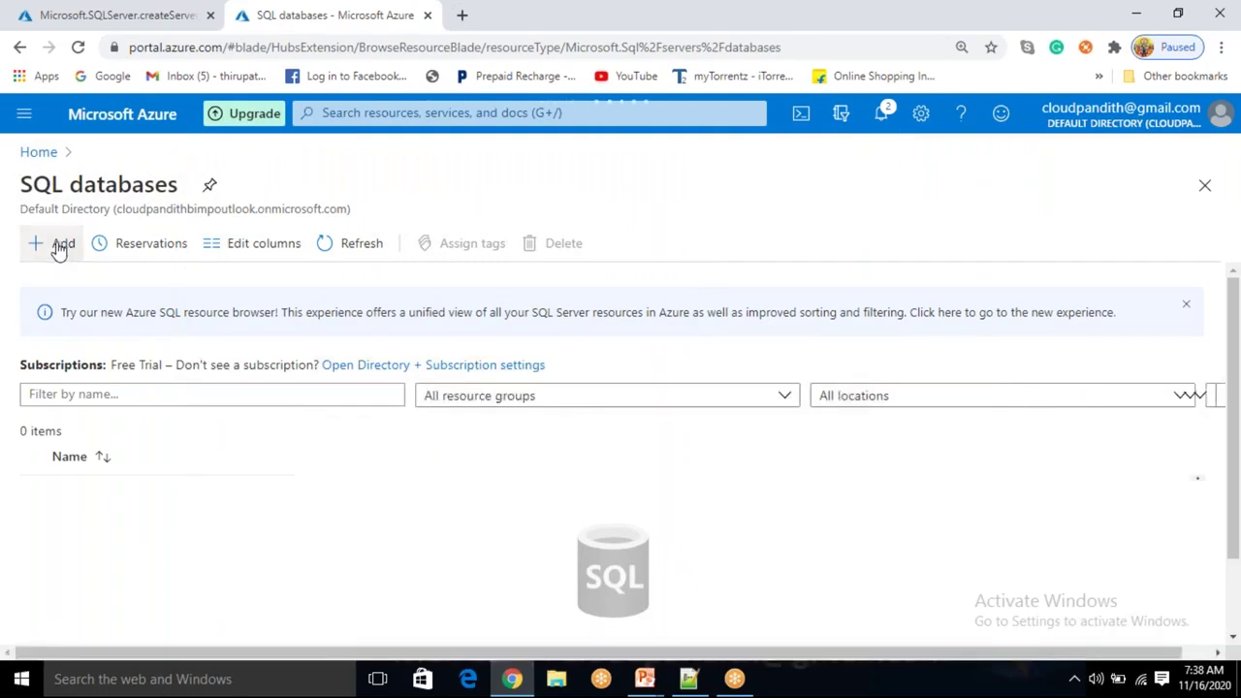
pyautogui.click(59, 248)
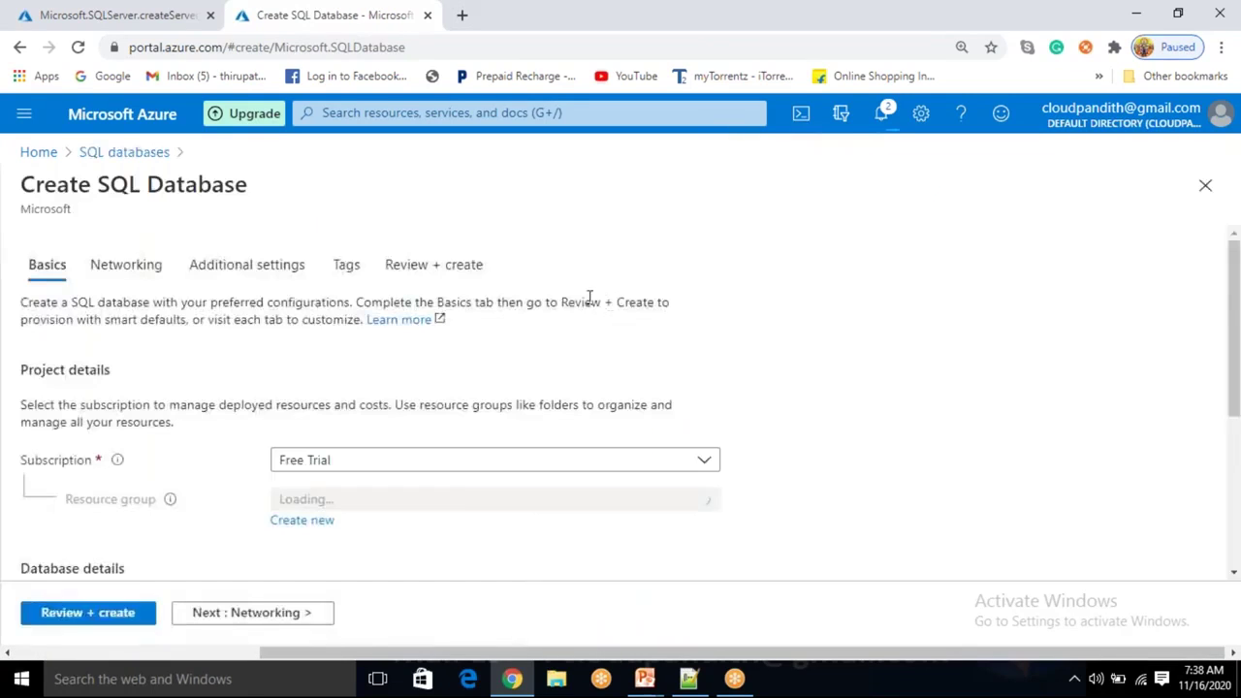
pyautogui.scroll(-3, 524, 428)
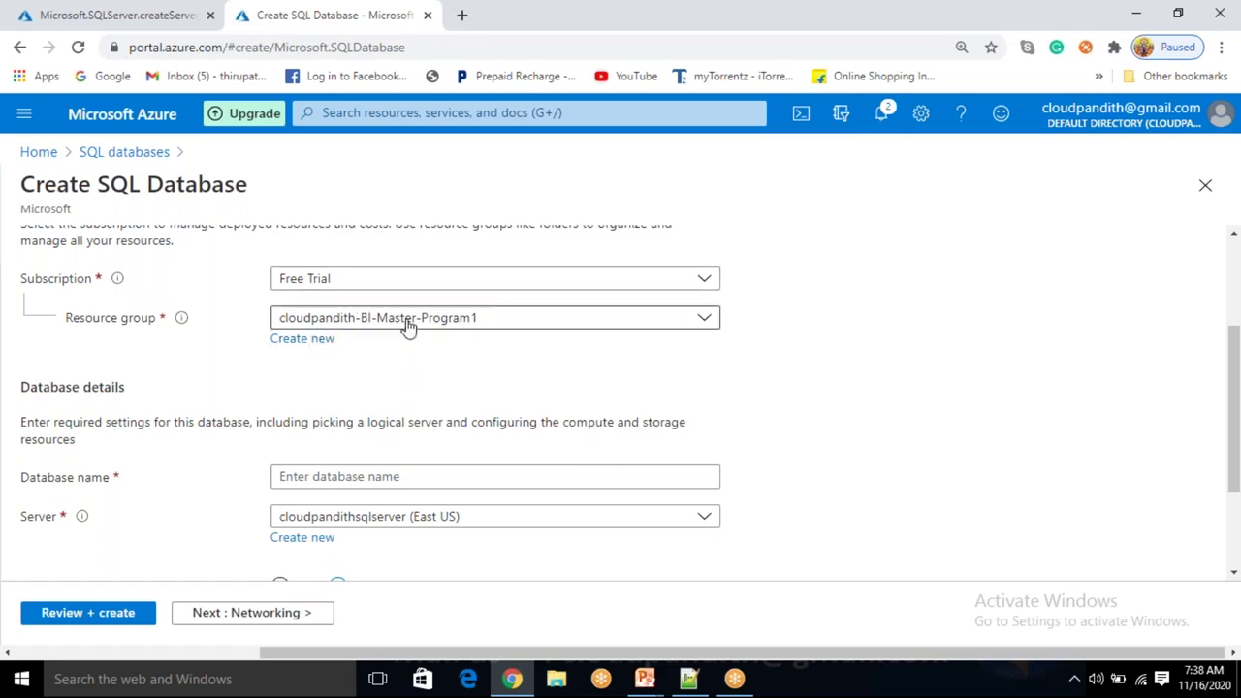
# Enter cloudpandithsqldatabase2 as the second database's name on the existing server.
pyautogui.click(314, 477)
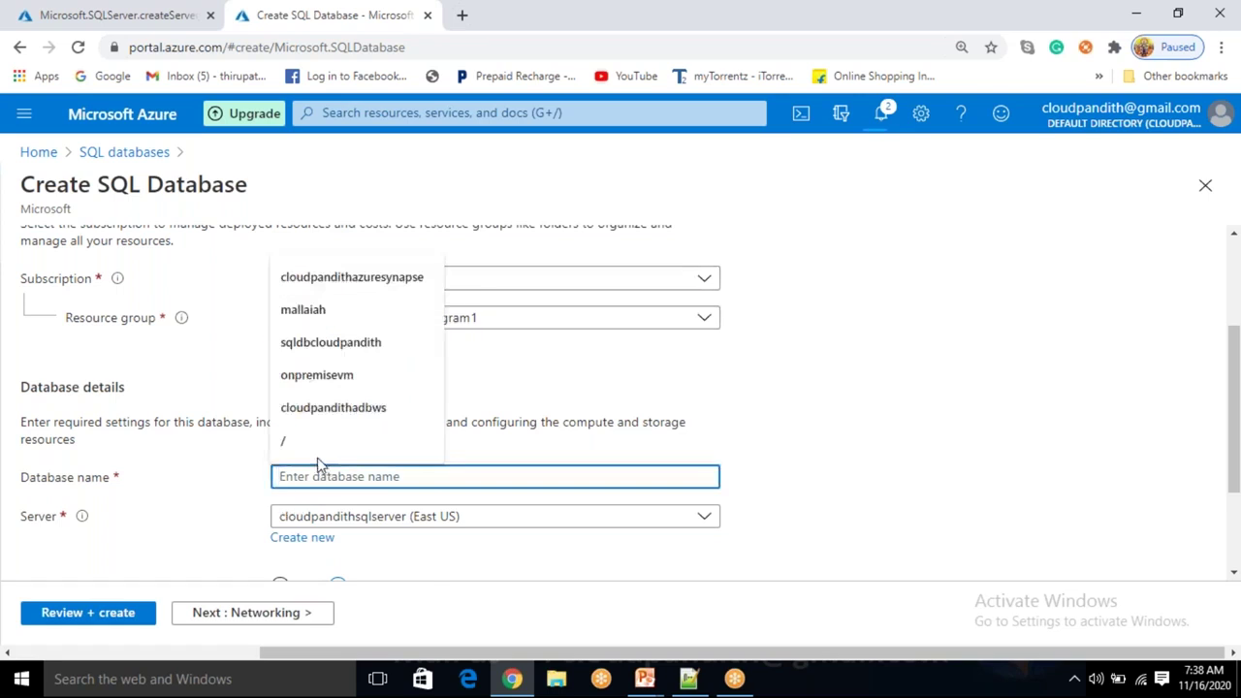
pyautogui.write('cloudpa')
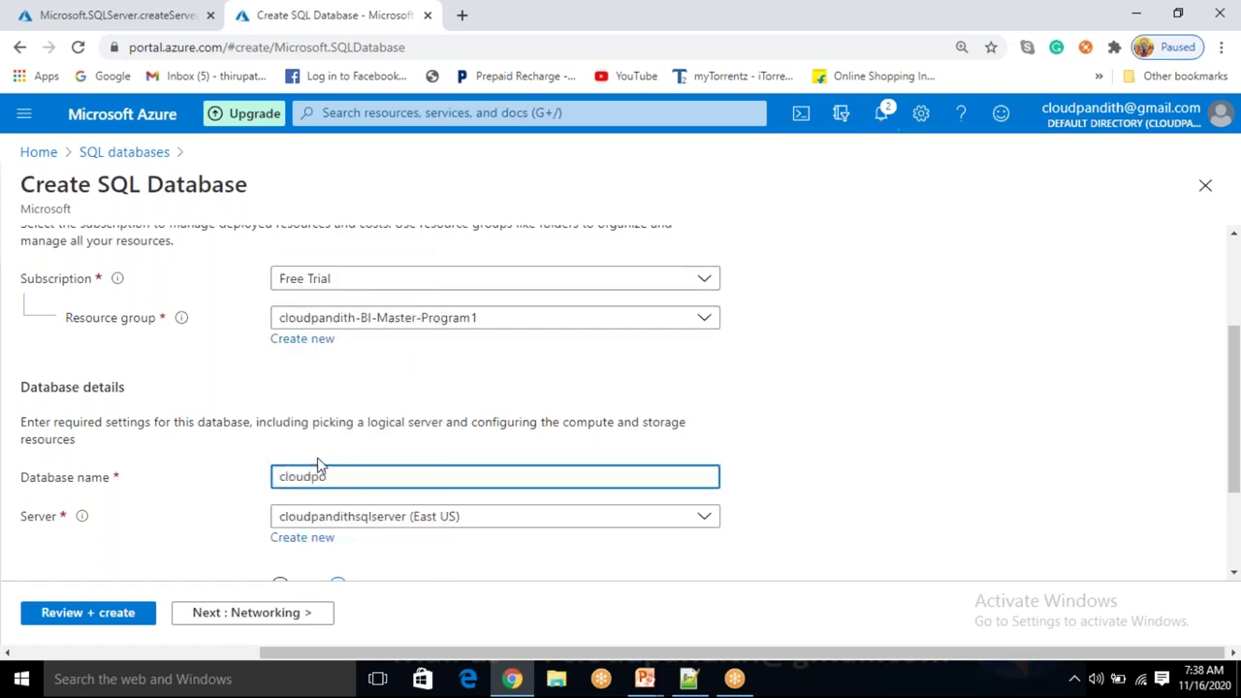
pyautogui.write('ndithsqldatabase2')
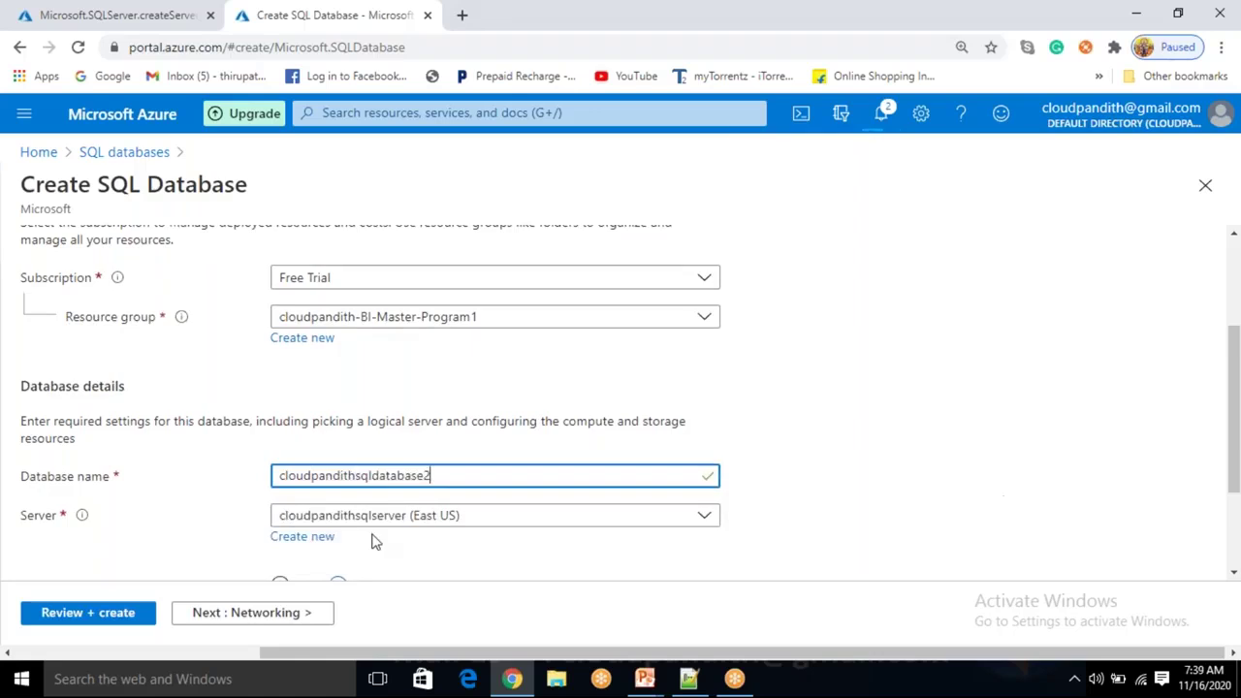
pyautogui.scroll(-2, 374, 540)
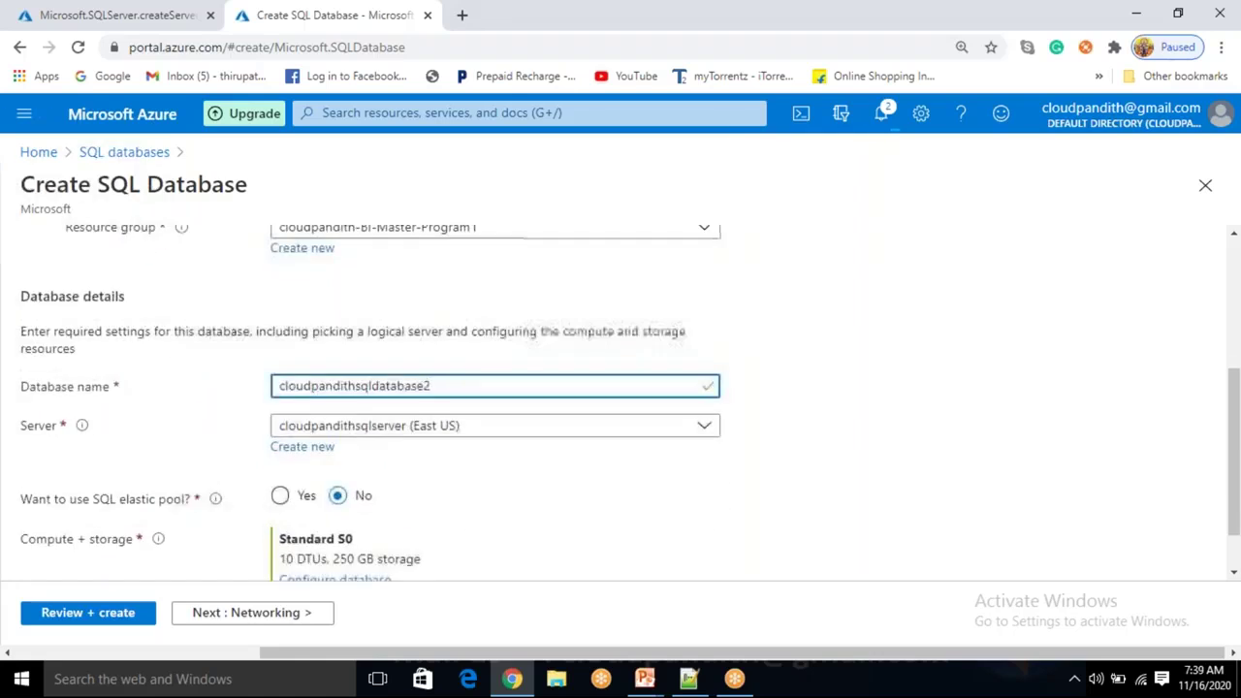
pyautogui.click(283, 434)
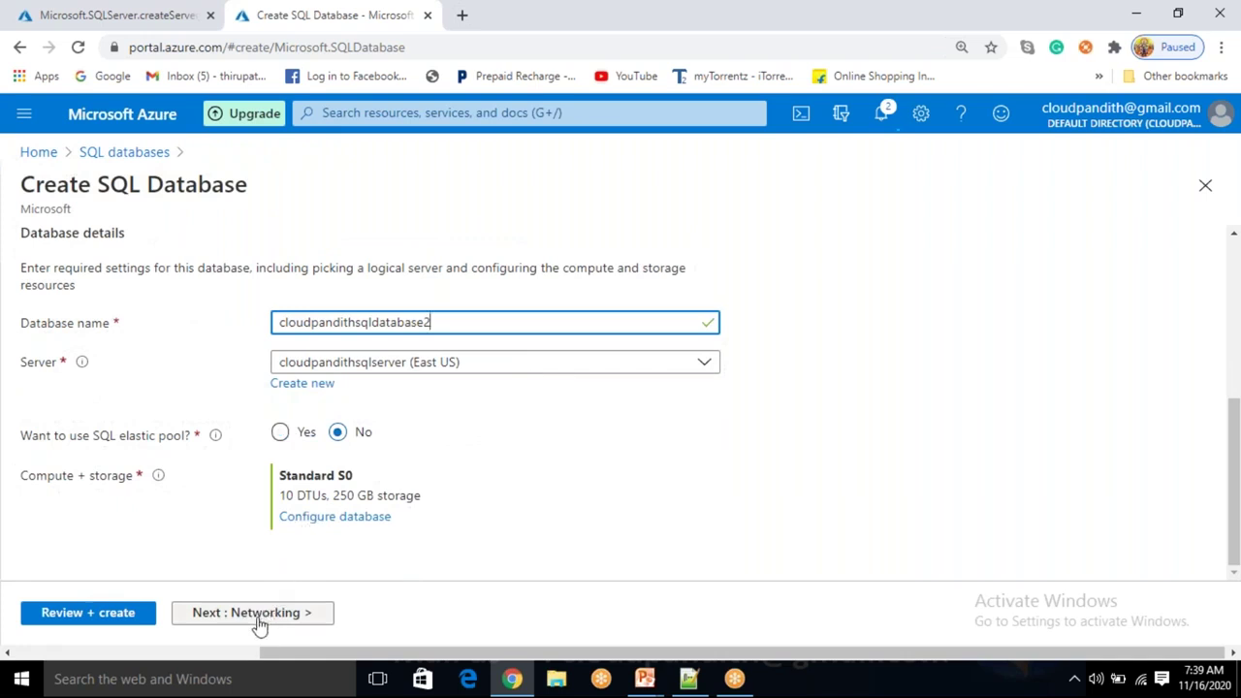
# Review and create the database, then go back to the SQL databases list.
pyautogui.click(86, 620)
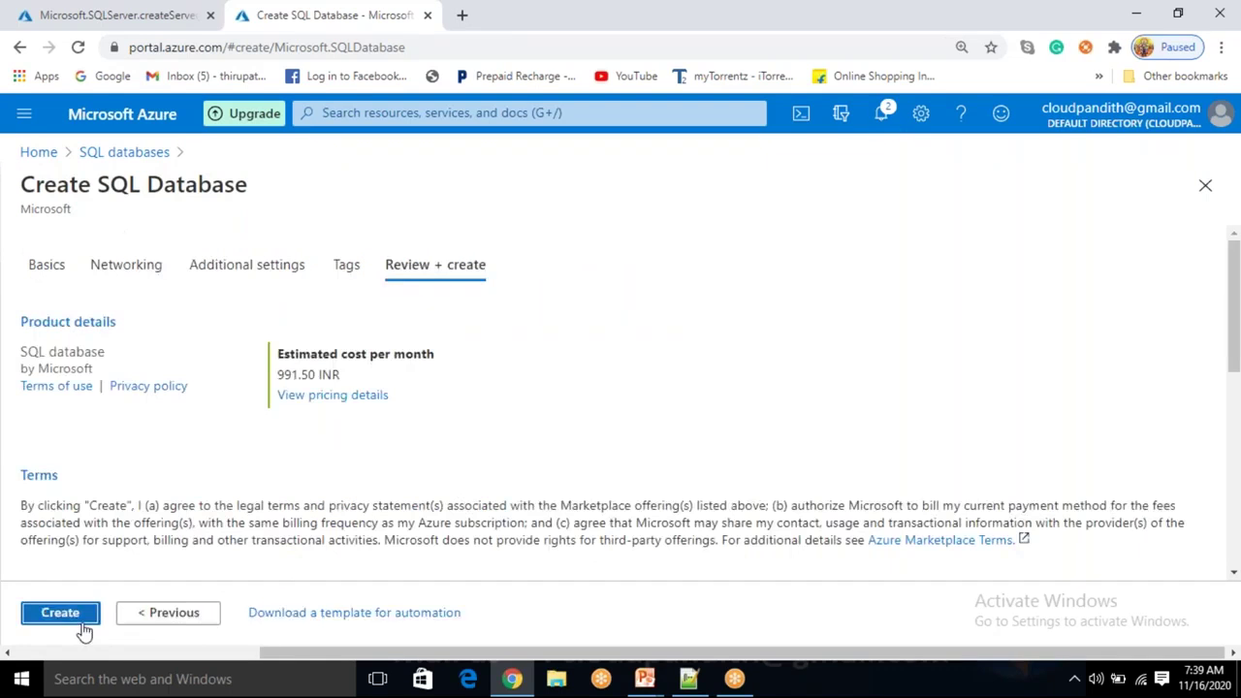
pyautogui.click(73, 619)
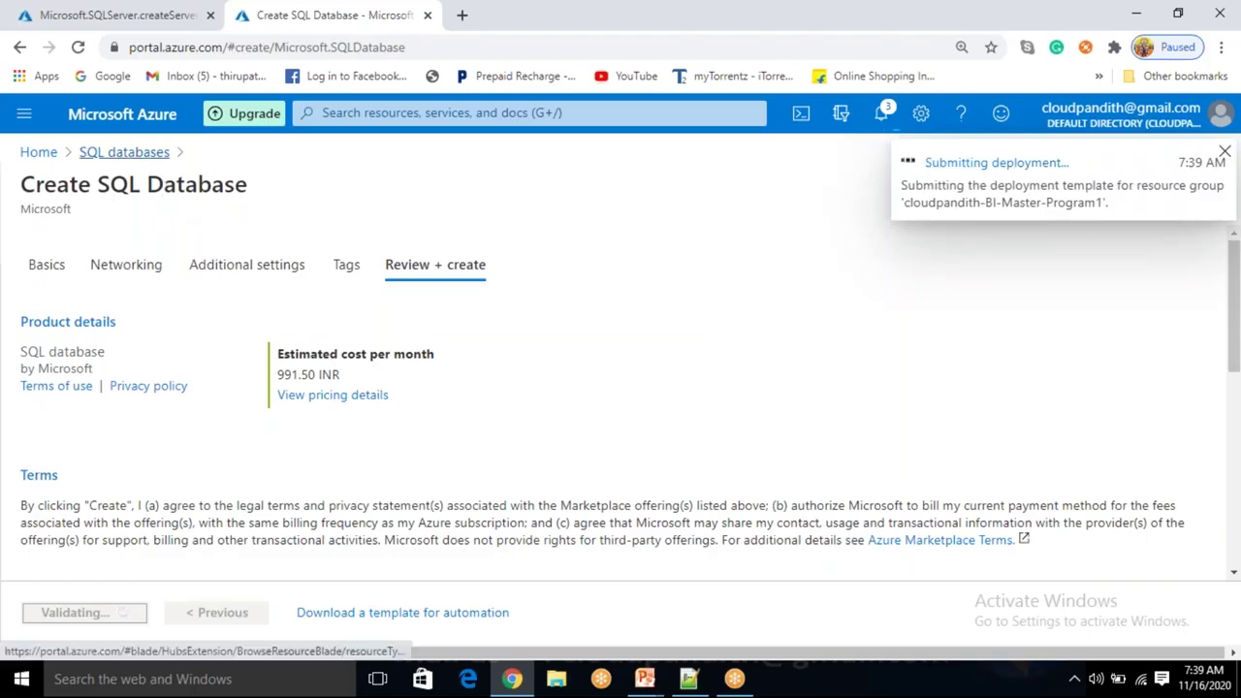
pyautogui.click(124, 152)
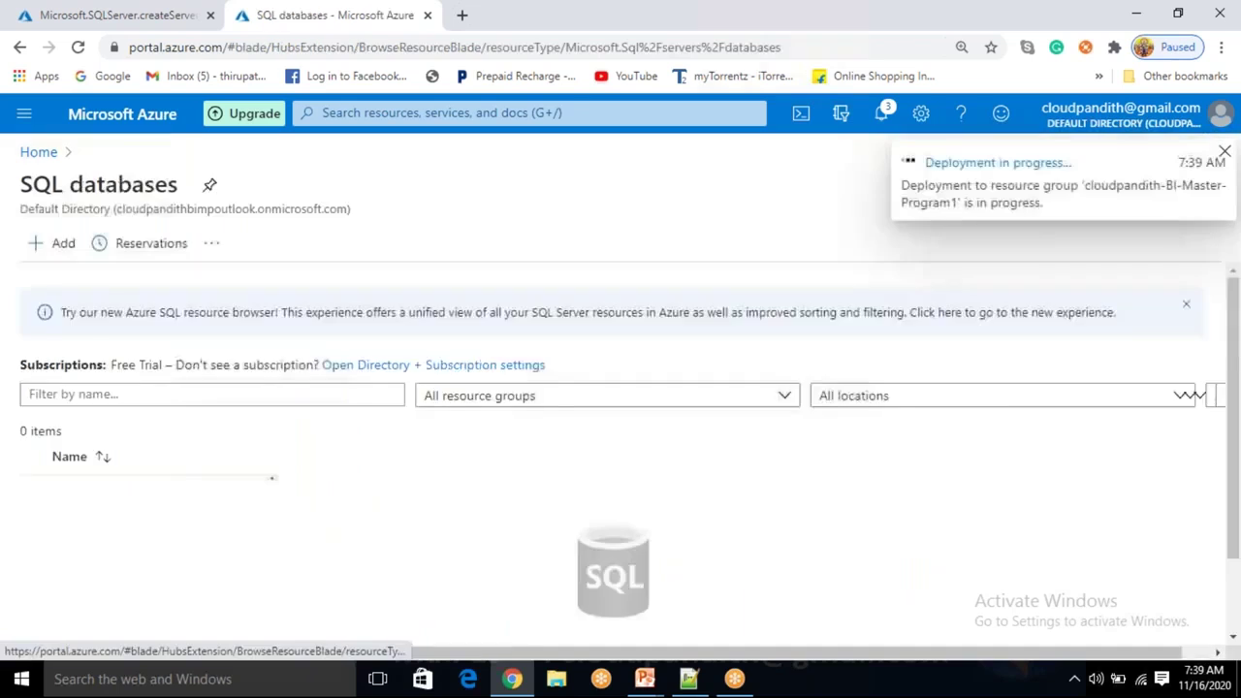
# Go from Home to the SQL databases list and refresh it.
pyautogui.click(37, 152)
pyautogui.click(237, 230)
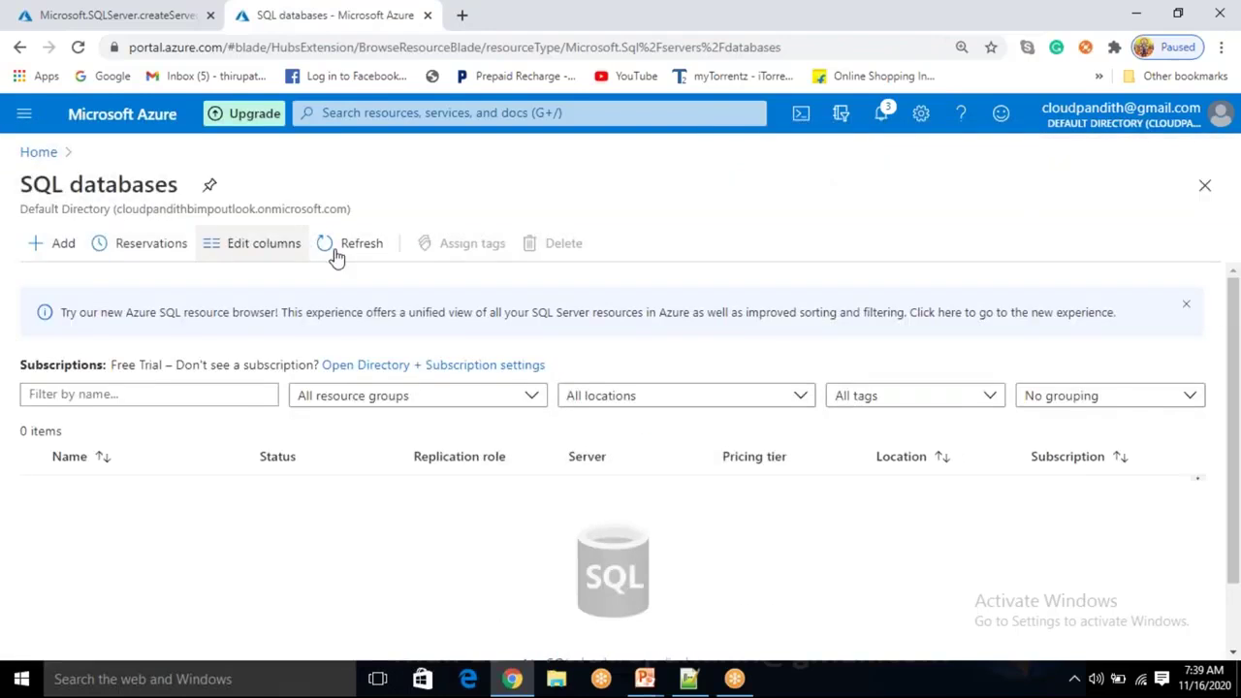
pyautogui.click(368, 247)
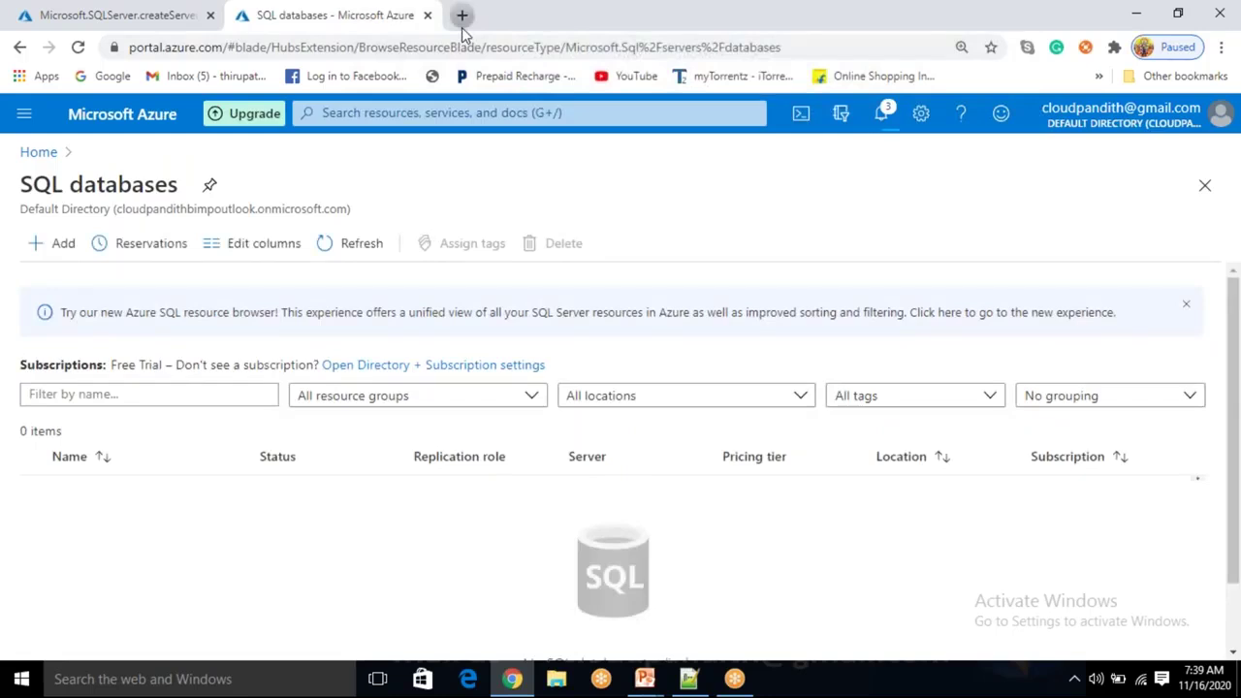
# Load portal.azure.com in a new browser tab.
pyautogui.click(462, 14)
pyautogui.write('porta')
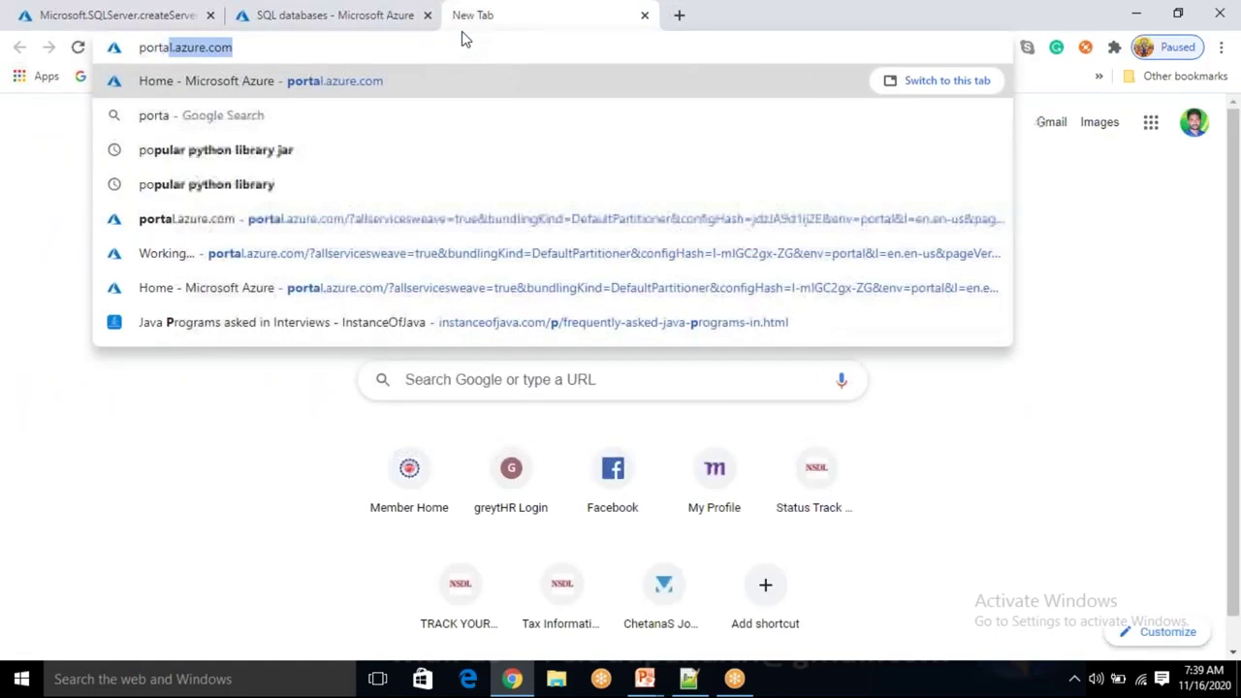
pyautogui.press('Return')
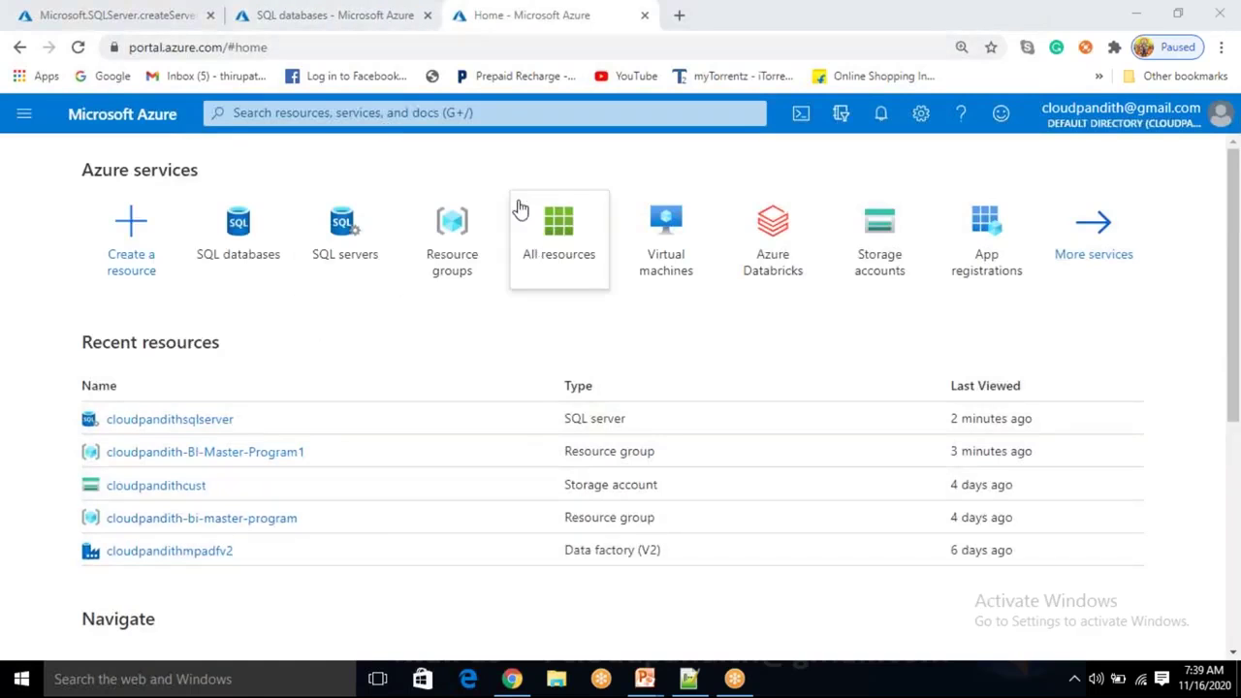
# Search 'storage', open Storage accounts and start adding a new storage account.
pyautogui.click(393, 113)
pyautogui.write('s')
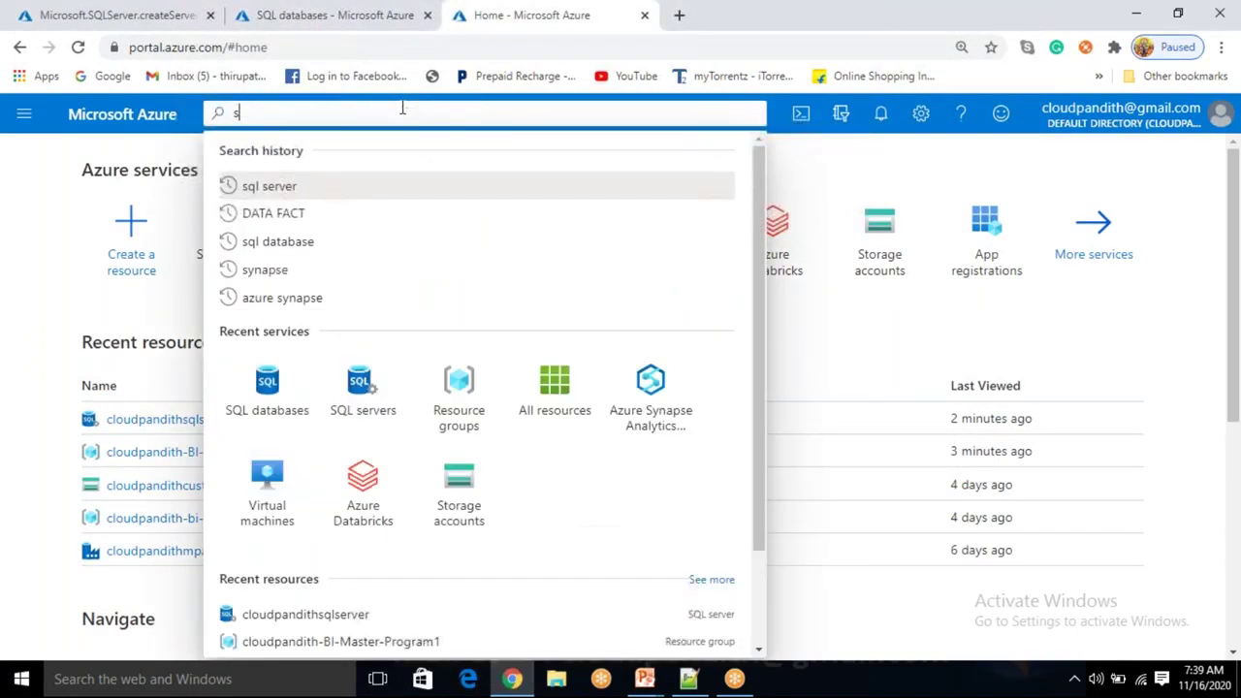
pyautogui.write('topr')
pyautogui.press('BackSpace')
pyautogui.press('BackSpace')
pyautogui.press('BackSpace')
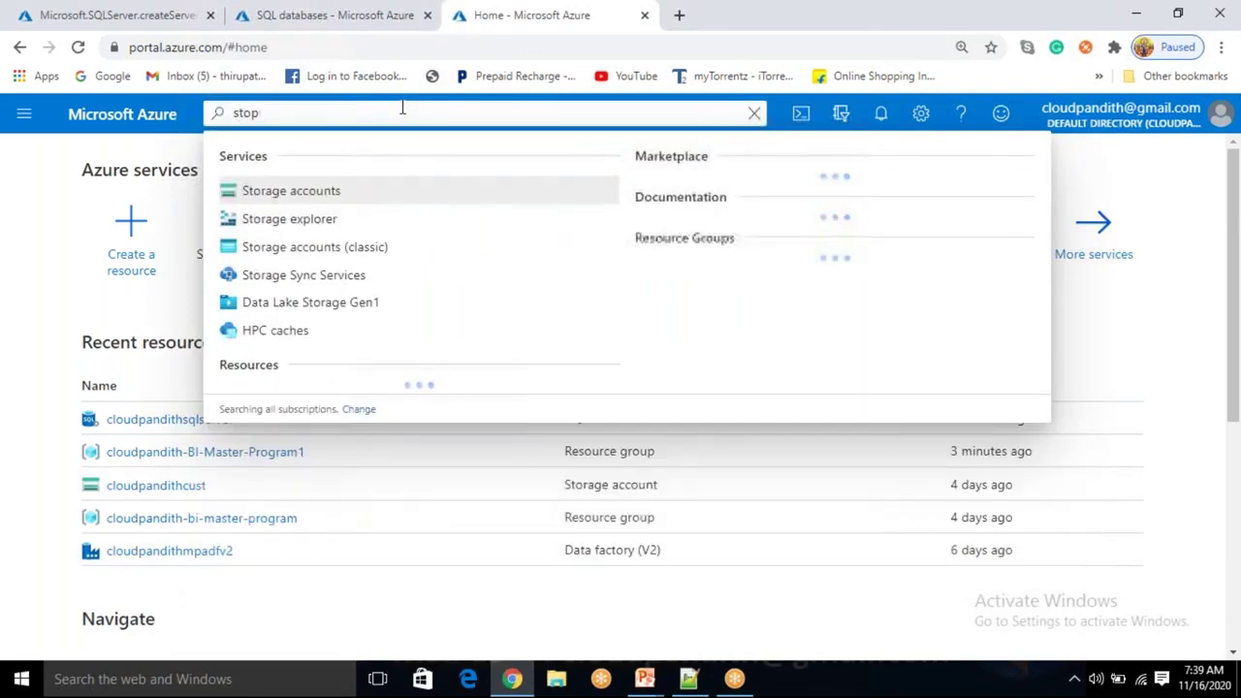
pyautogui.write('ra')
pyautogui.click(338, 200)
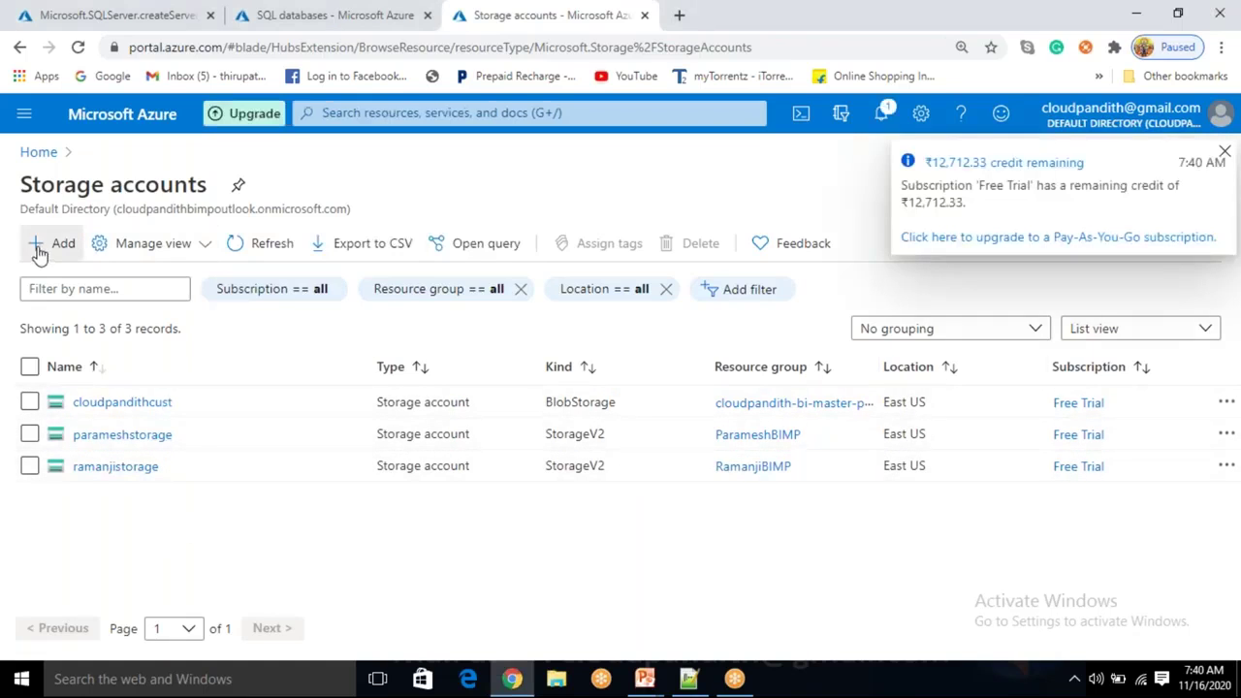
pyautogui.click(37, 250)
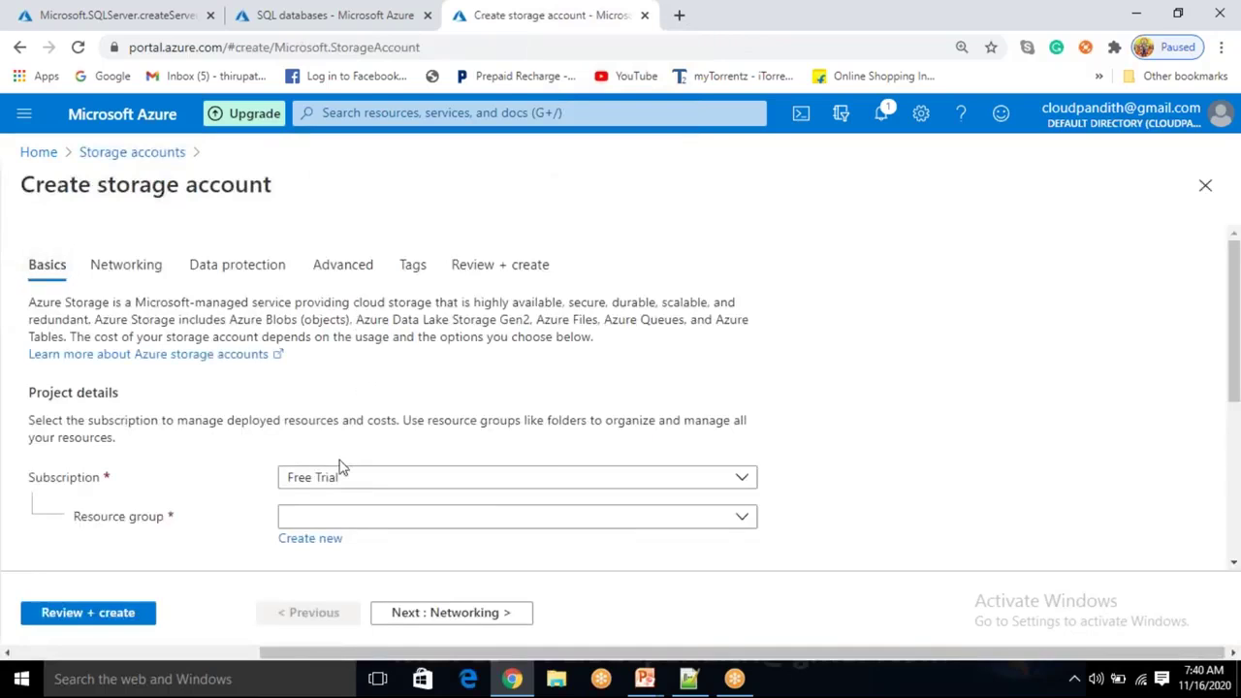
# Put the account in cloudpandith-BI-Master-Program1 and name it cloudpandithblobstorage.
pyautogui.click(353, 520)
pyautogui.scroll(-1, 388, 445)
pyautogui.click(383, 433)
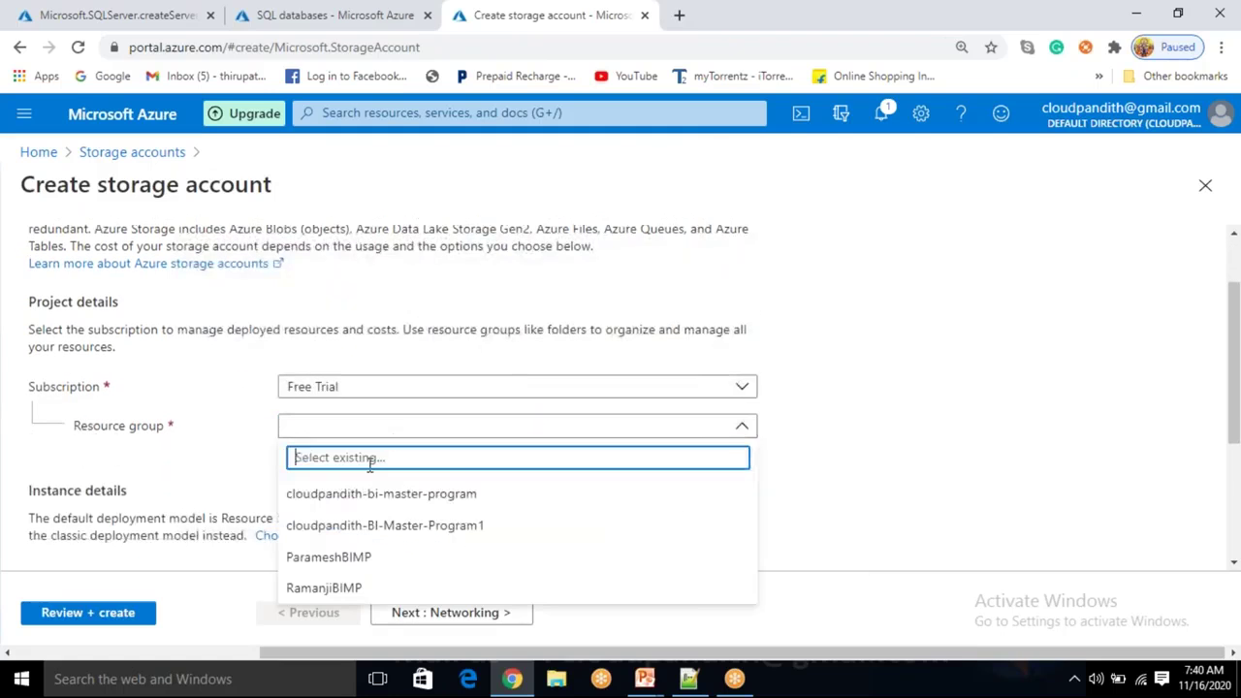
pyautogui.click(374, 534)
pyautogui.scroll(-2, 374, 485)
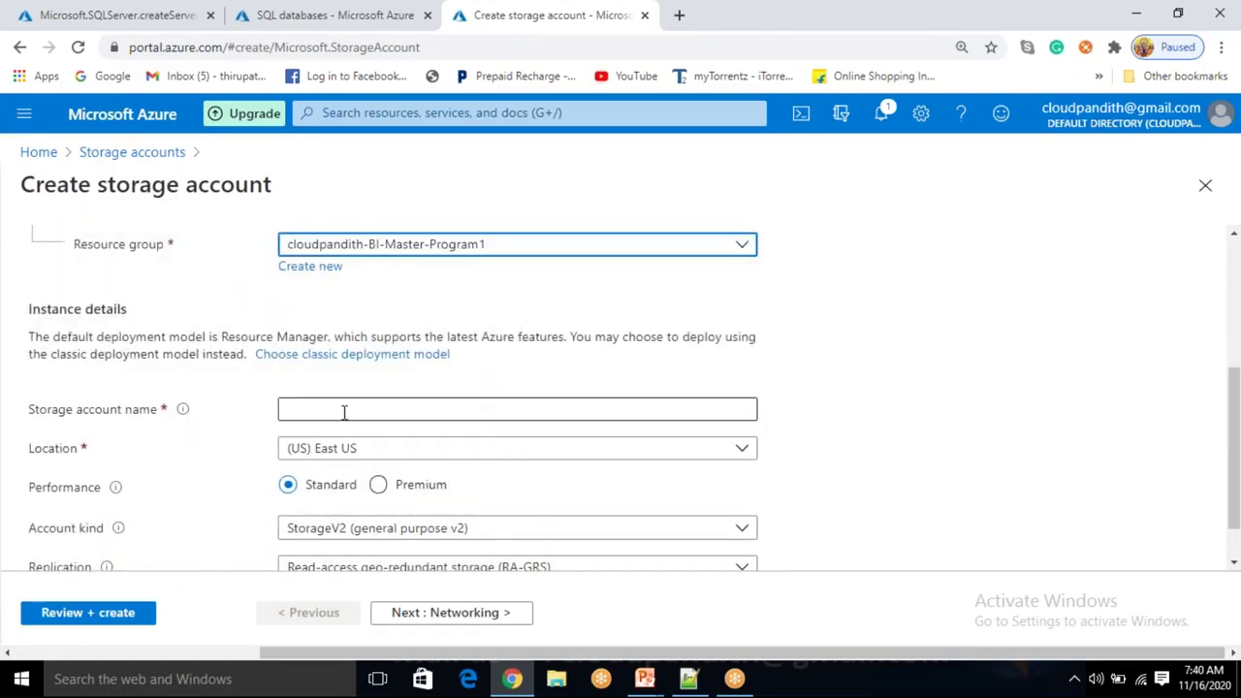
pyautogui.click(343, 412)
pyautogui.write('cloudp')
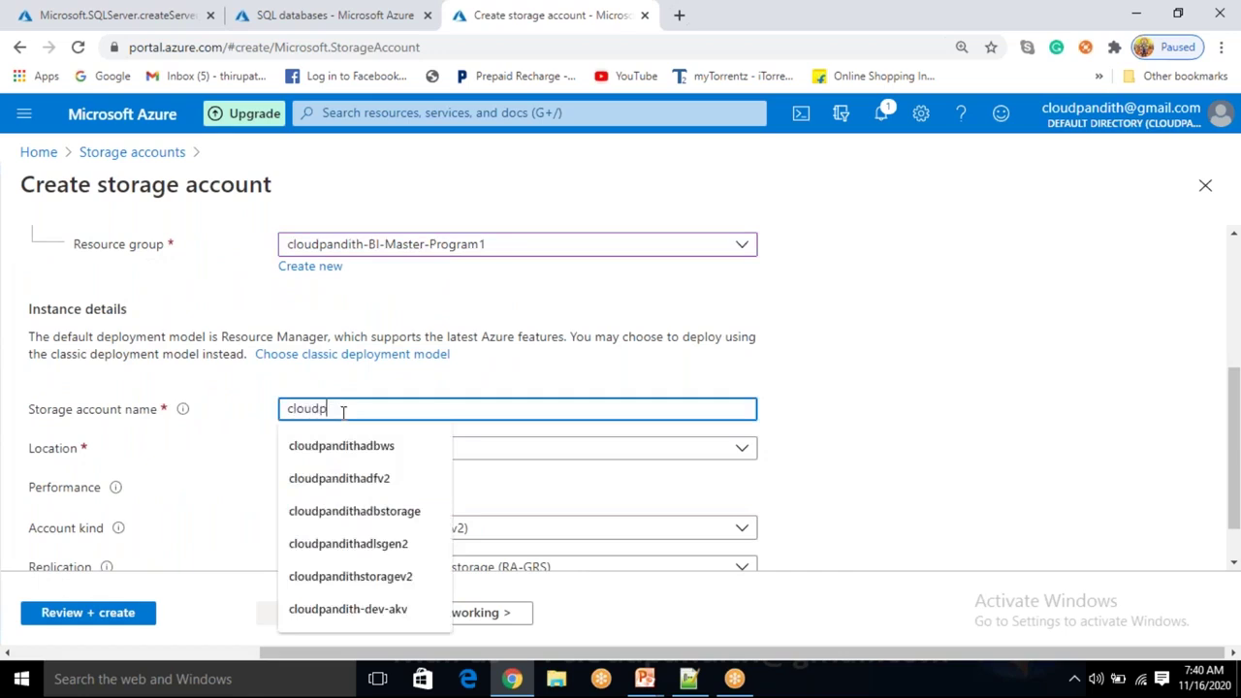
pyautogui.write('andithblo')
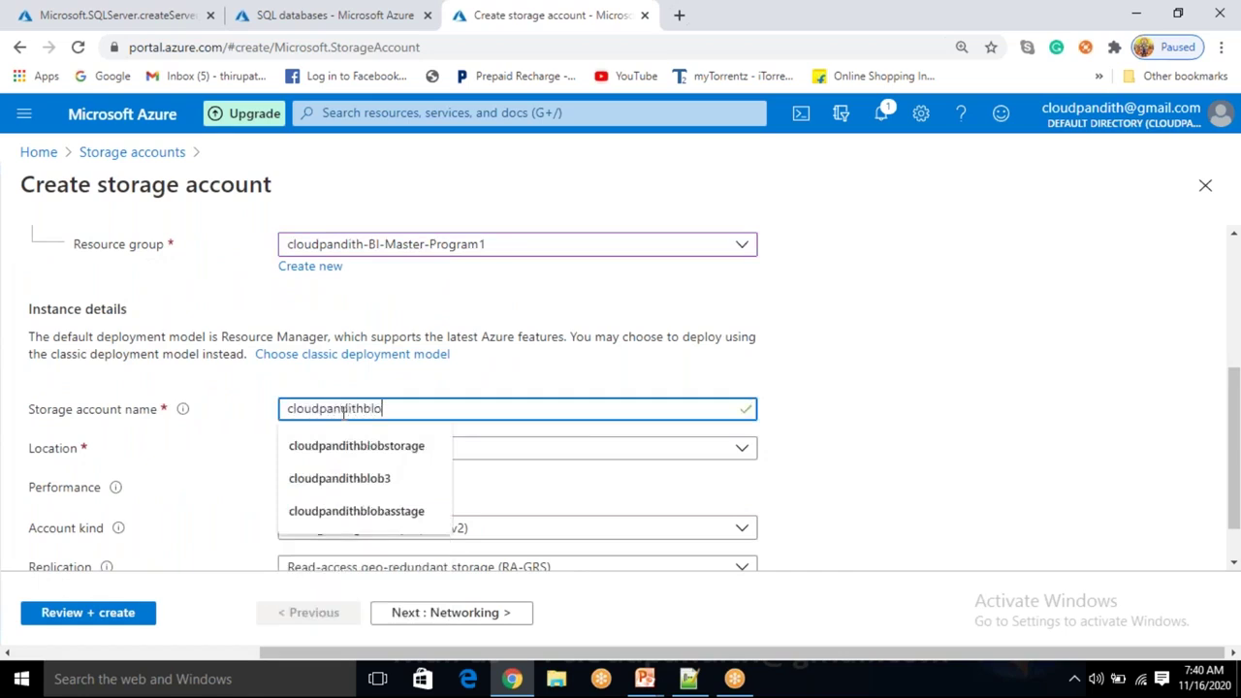
pyautogui.write('bstorage')
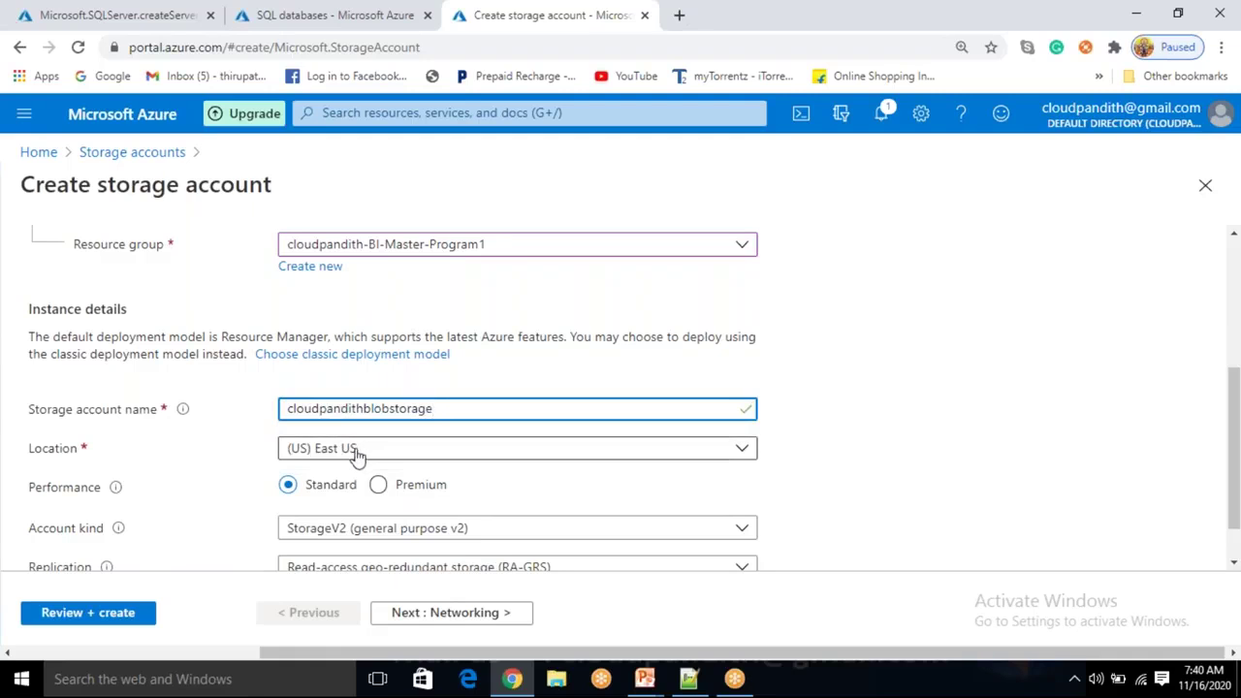
# Keep account kind StorageV2, then review and create the storage account.
pyautogui.scroll(1, 354, 471)
pyautogui.scroll(-2, 345, 475)
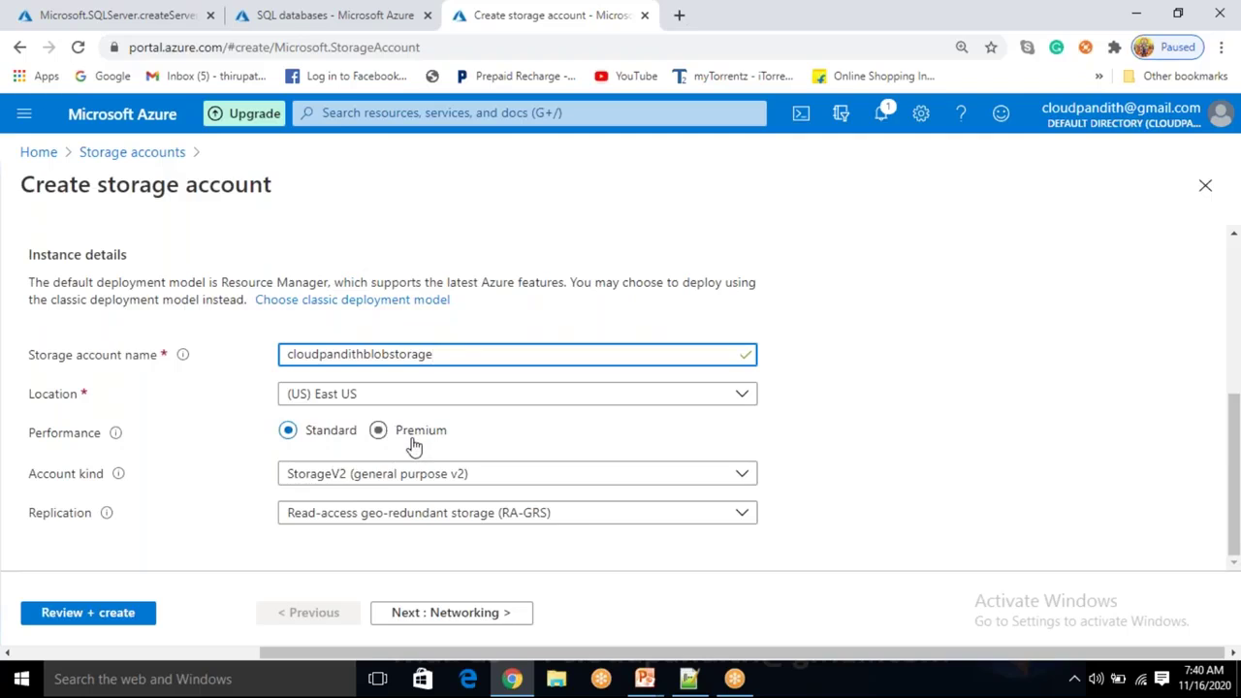
pyautogui.click(364, 490)
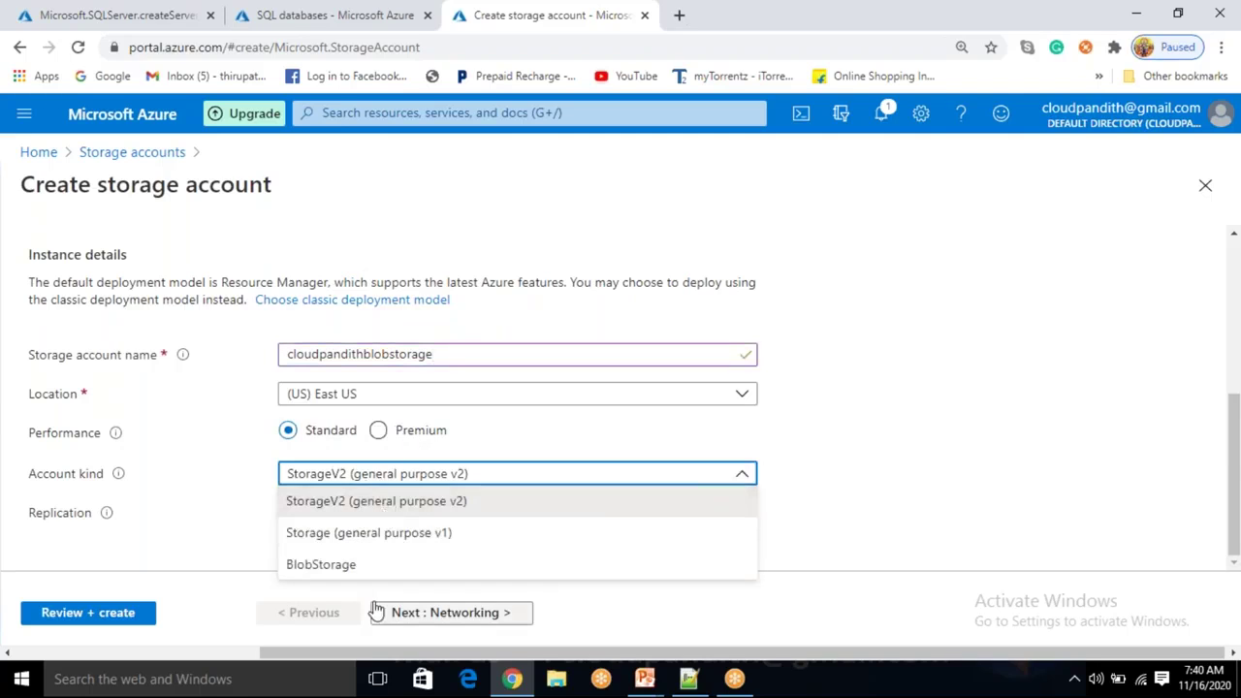
pyautogui.click(217, 544)
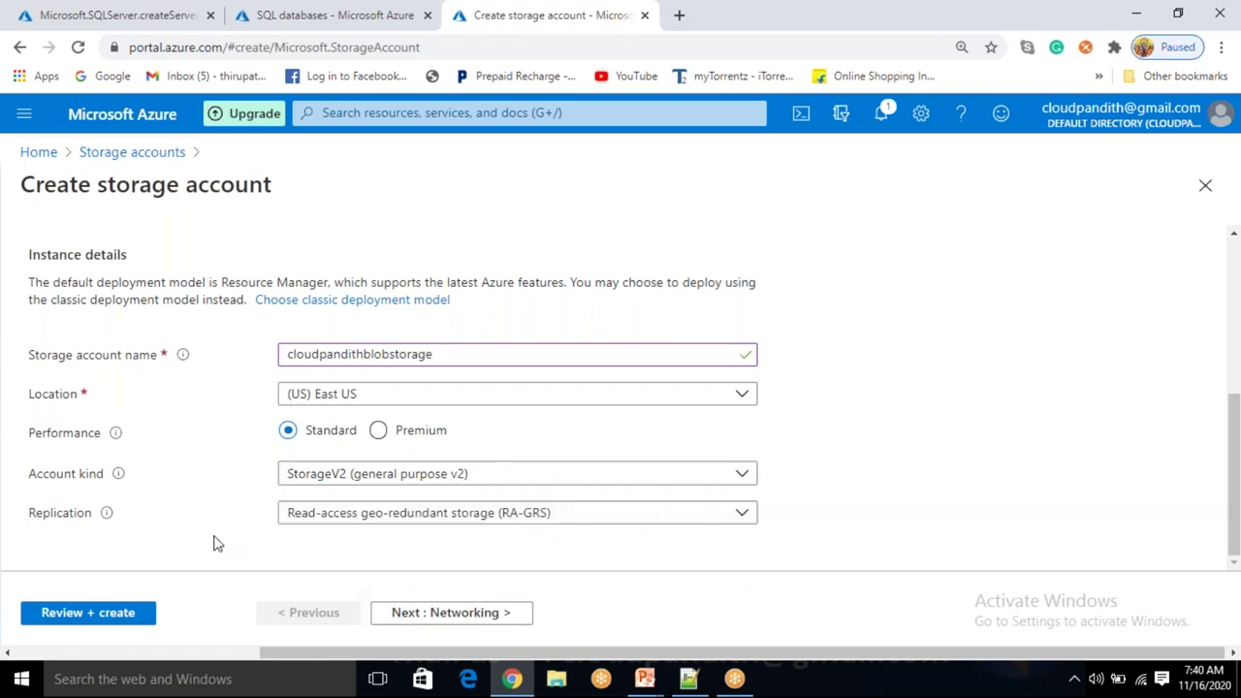
pyautogui.click(87, 618)
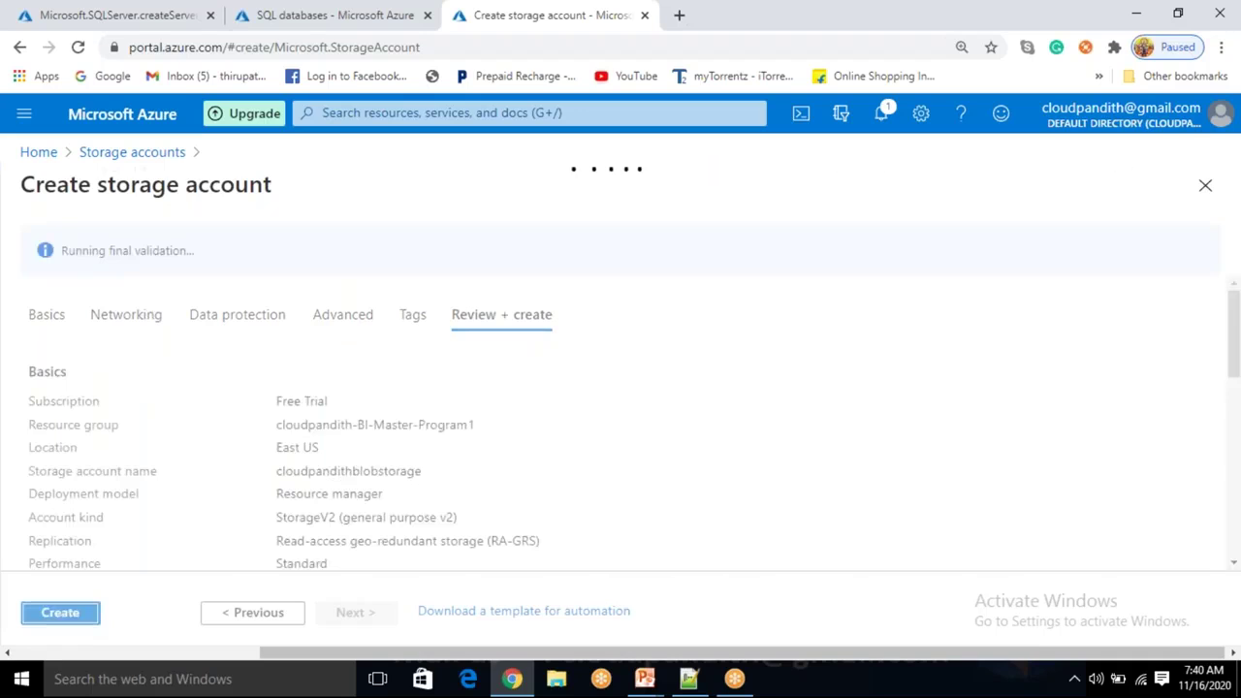
pyautogui.press('Return')
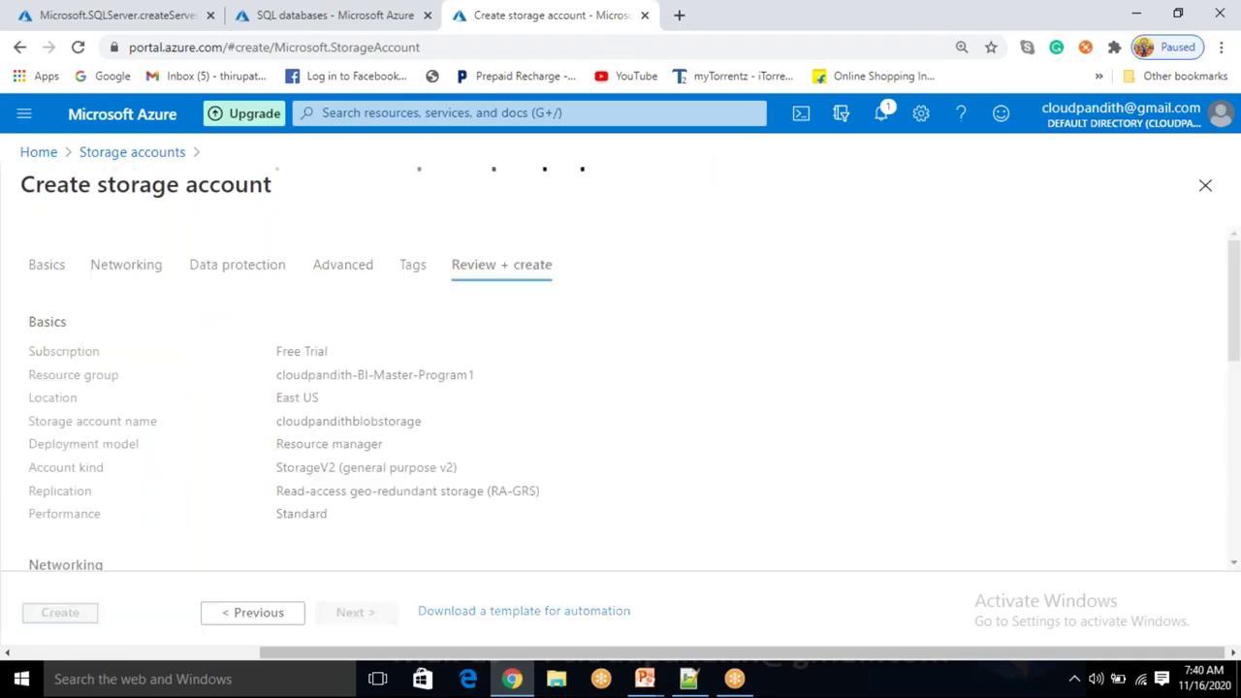
# Load portal.azure.com in another new browser tab.
pyautogui.click(679, 14)
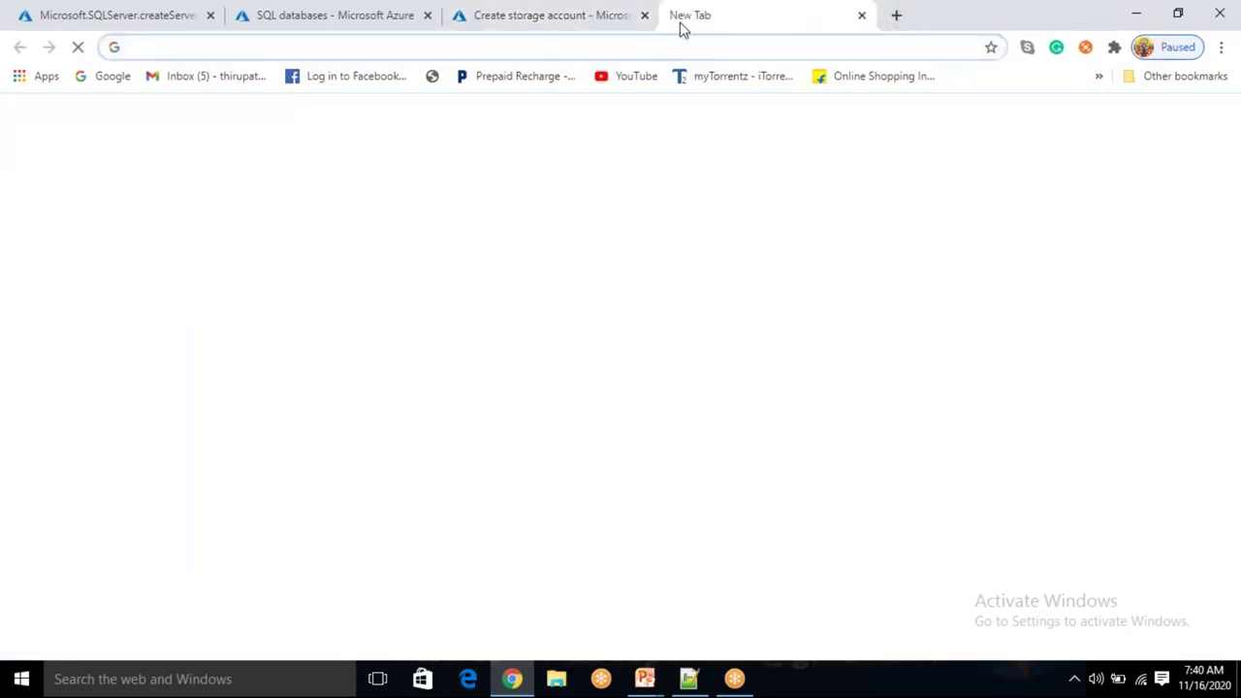
pyautogui.write('port')
pyautogui.press('Return')
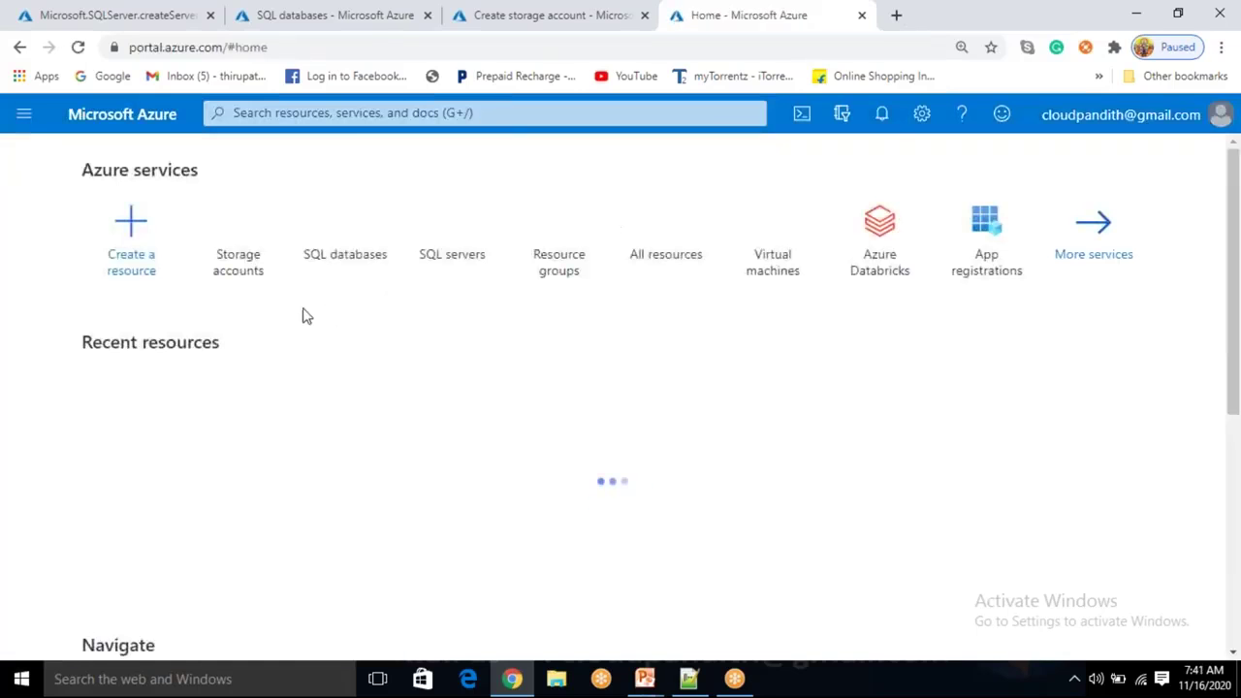
# Search 'dat fac' and open the Data factories list.
pyautogui.click(349, 113)
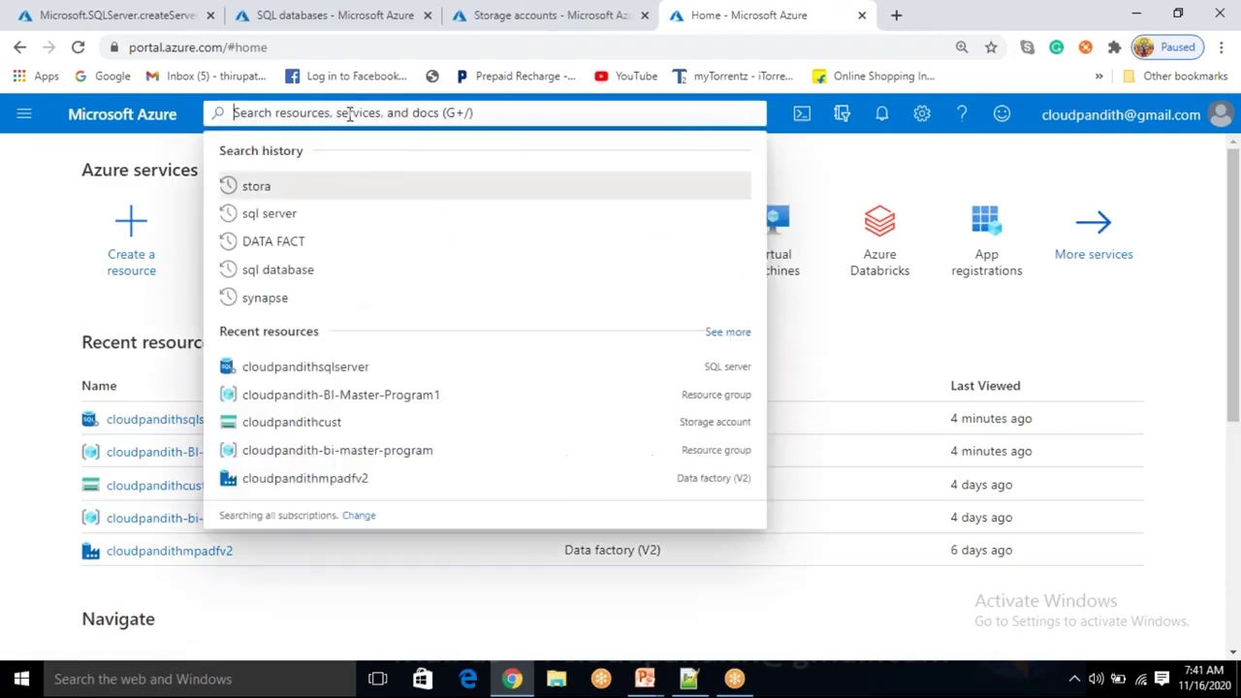
pyautogui.write('dat fac')
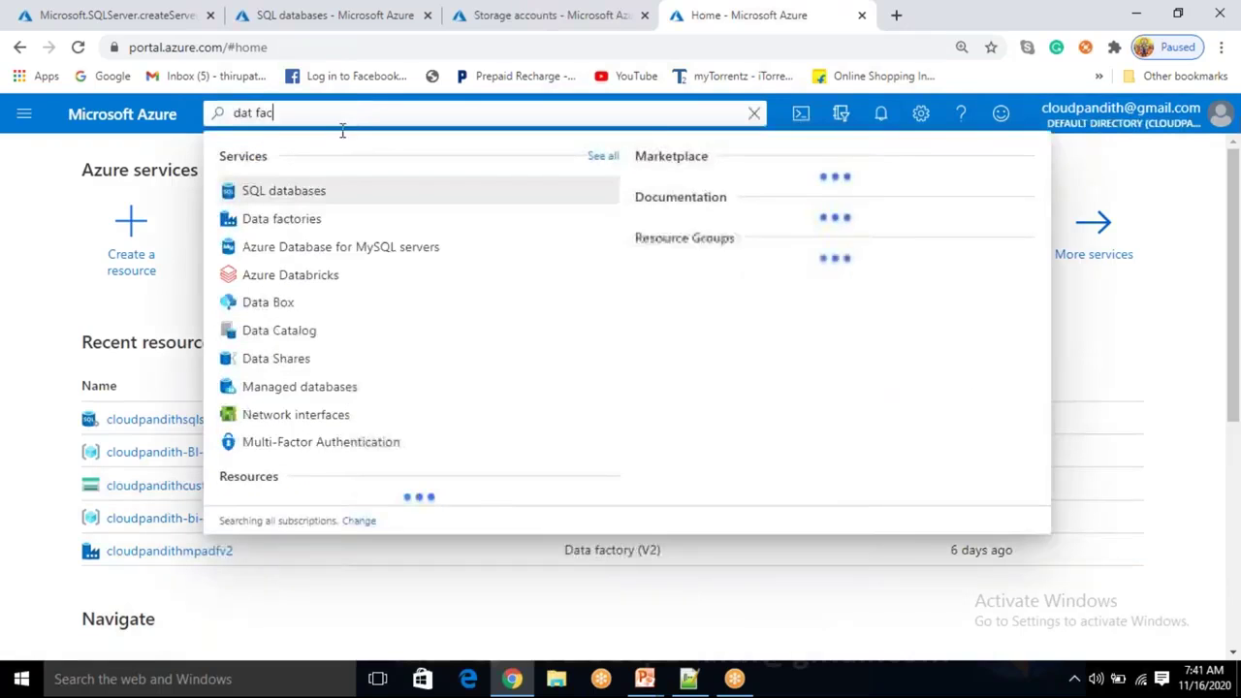
pyautogui.click(281, 194)
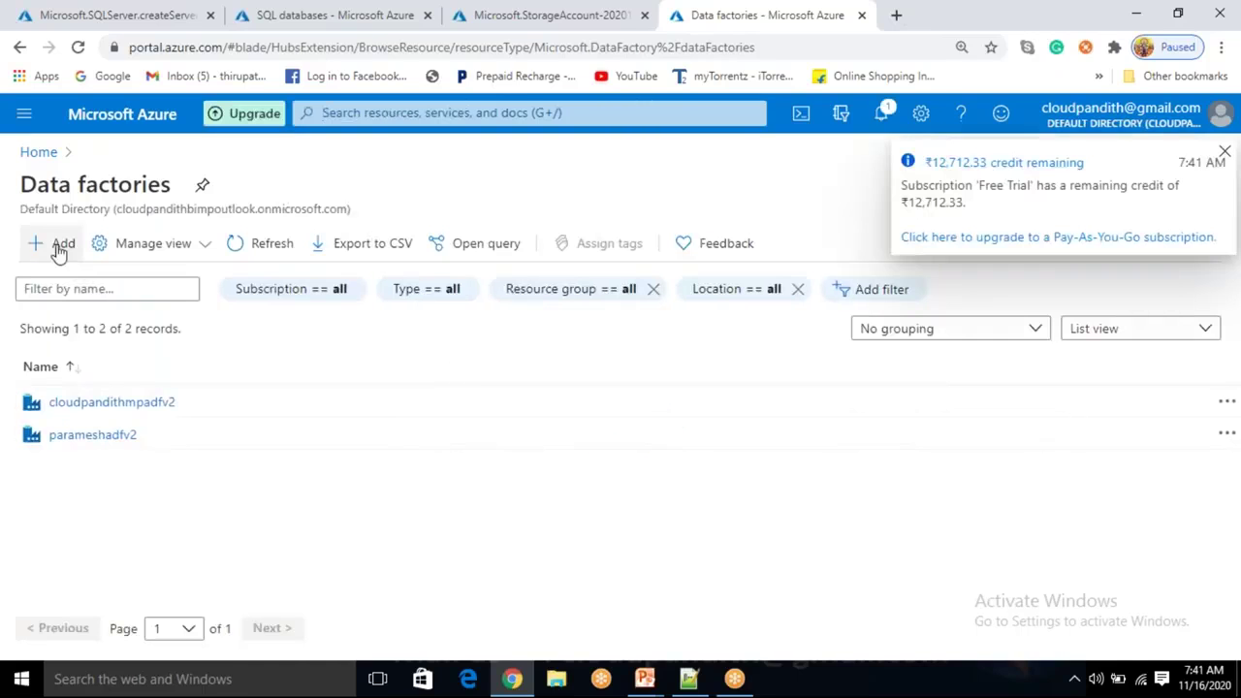
# Start a new data factory in resource group cloudpandith-BI-Master-Program1.
pyautogui.click(59, 249)
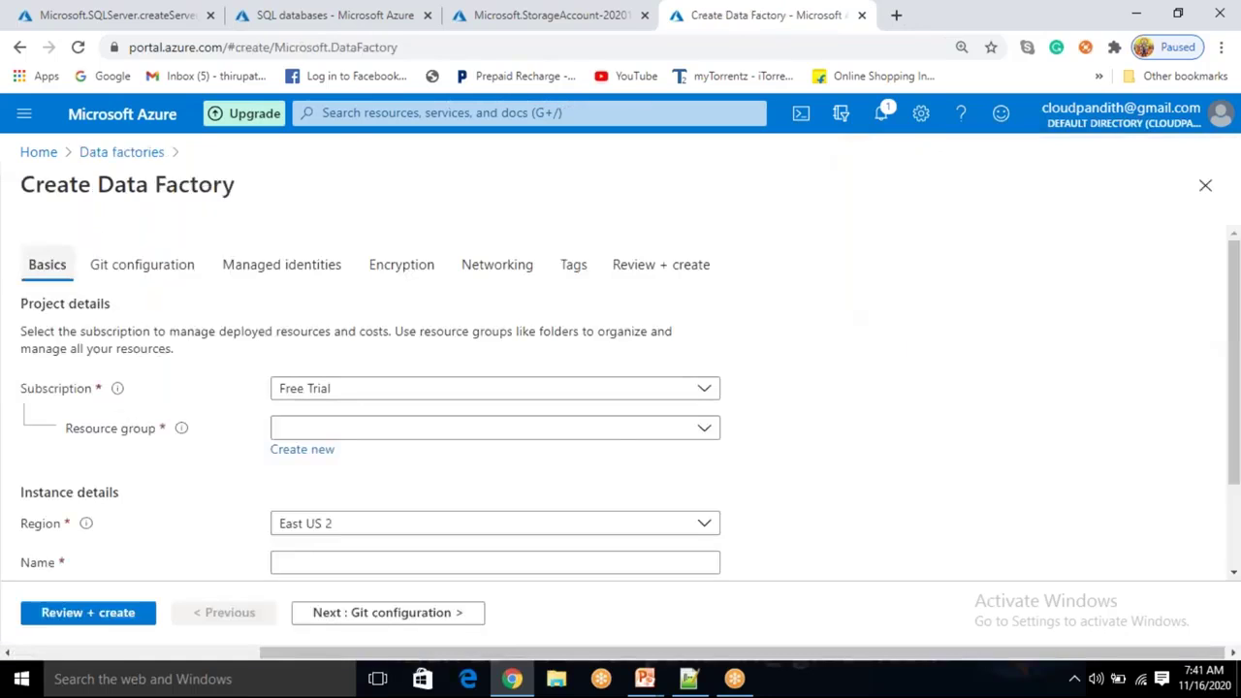
pyautogui.click(383, 438)
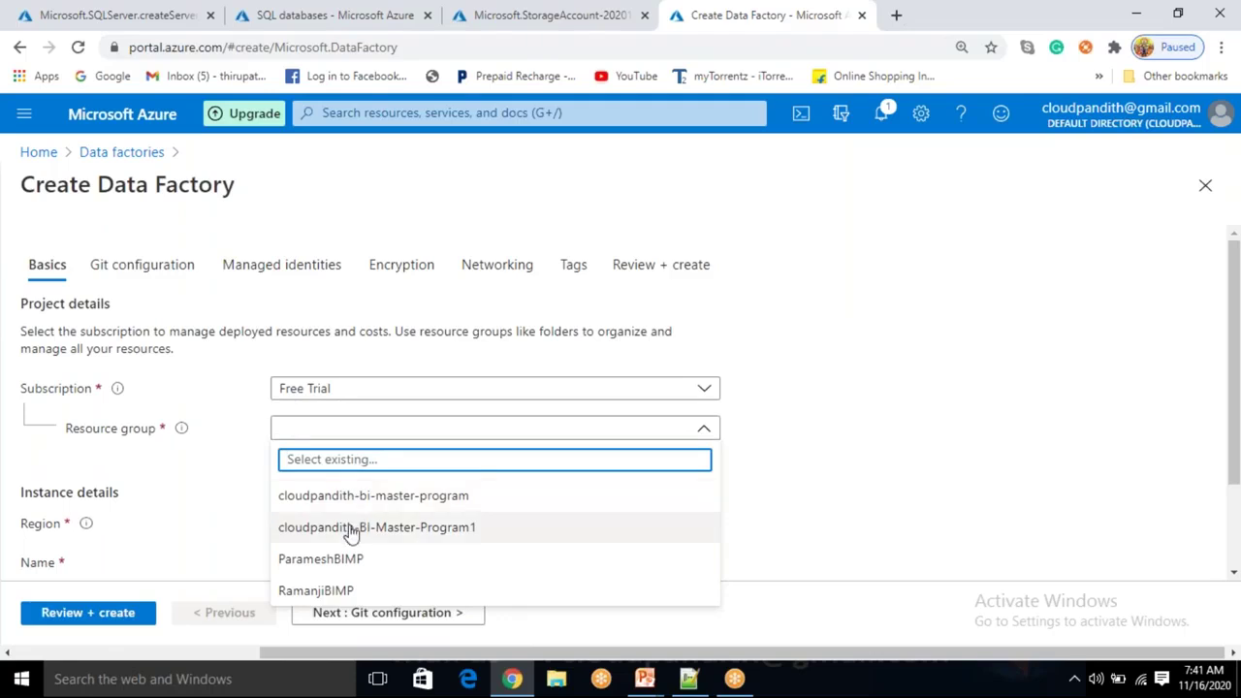
pyautogui.click(312, 524)
# Name the V2 factory cloudpandithBIMPadfv2 in East US 2 and confirm the name is available.
pyautogui.scroll(-1, 351, 531)
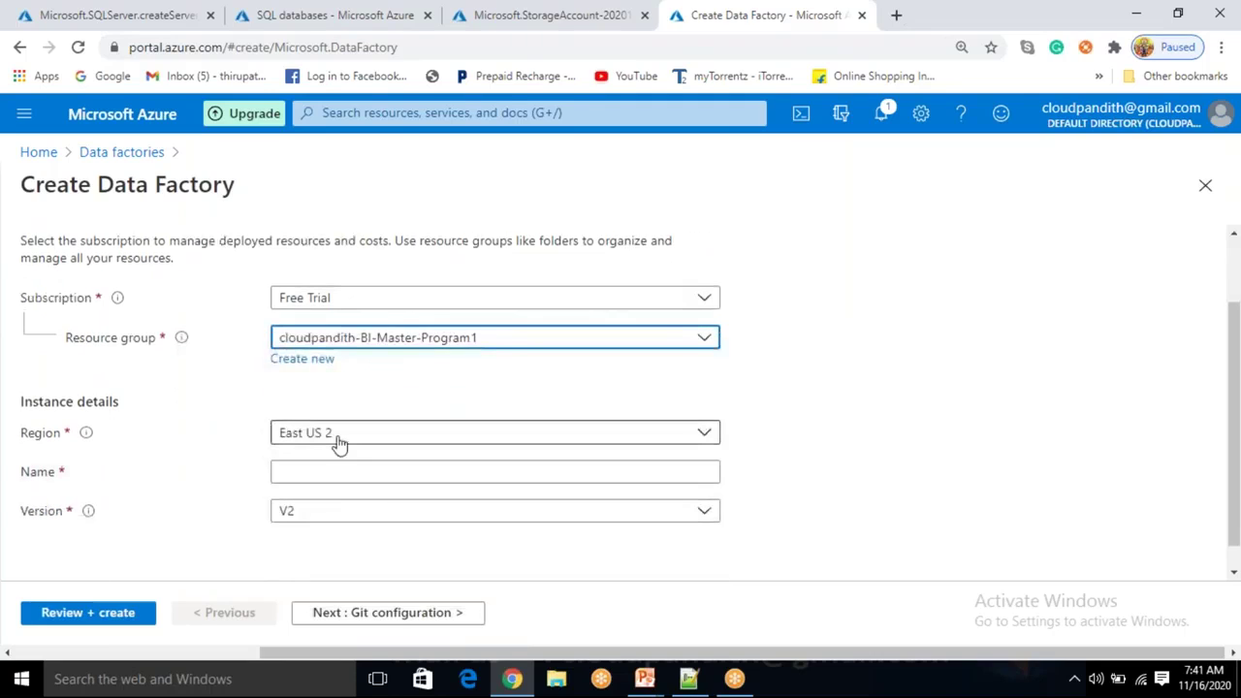
pyautogui.click(313, 473)
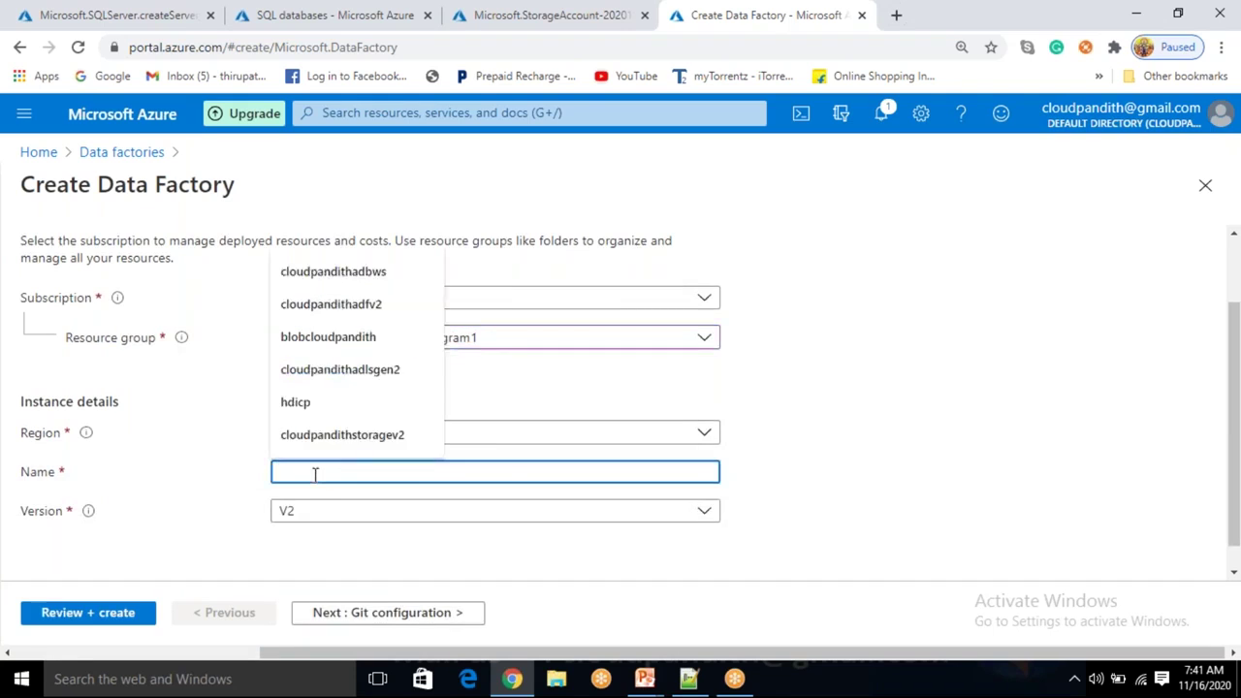
pyautogui.write('cloudpand')
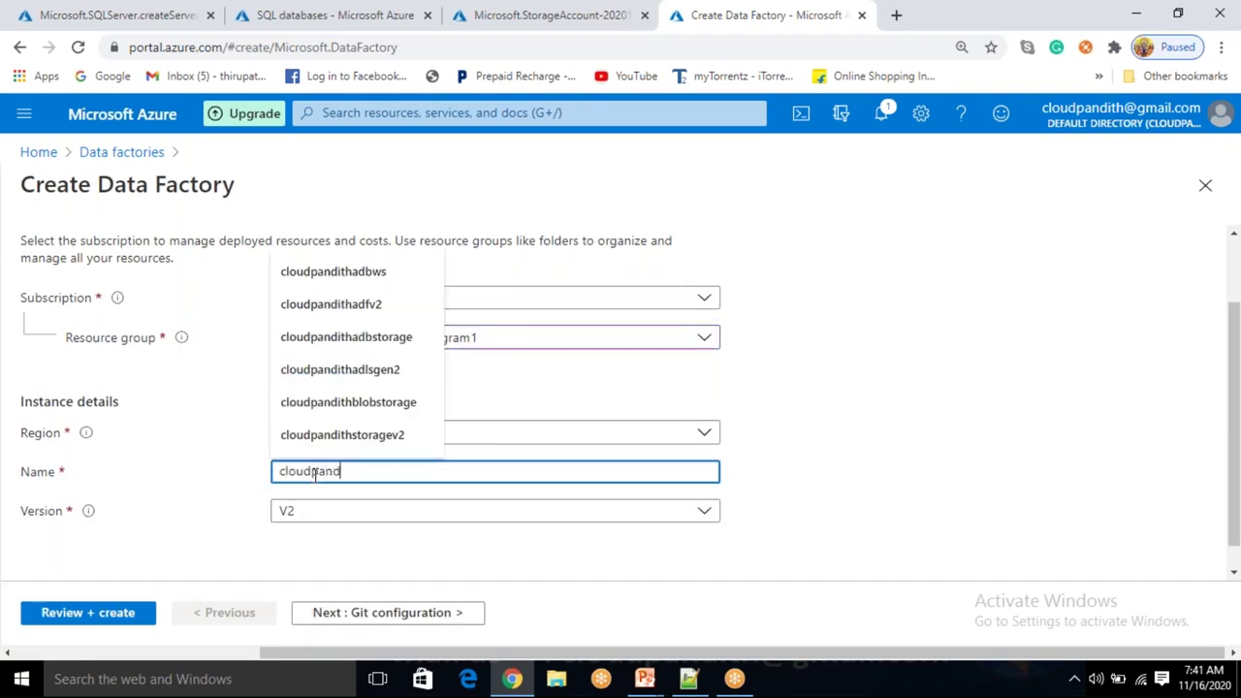
pyautogui.write('ithadfv2')
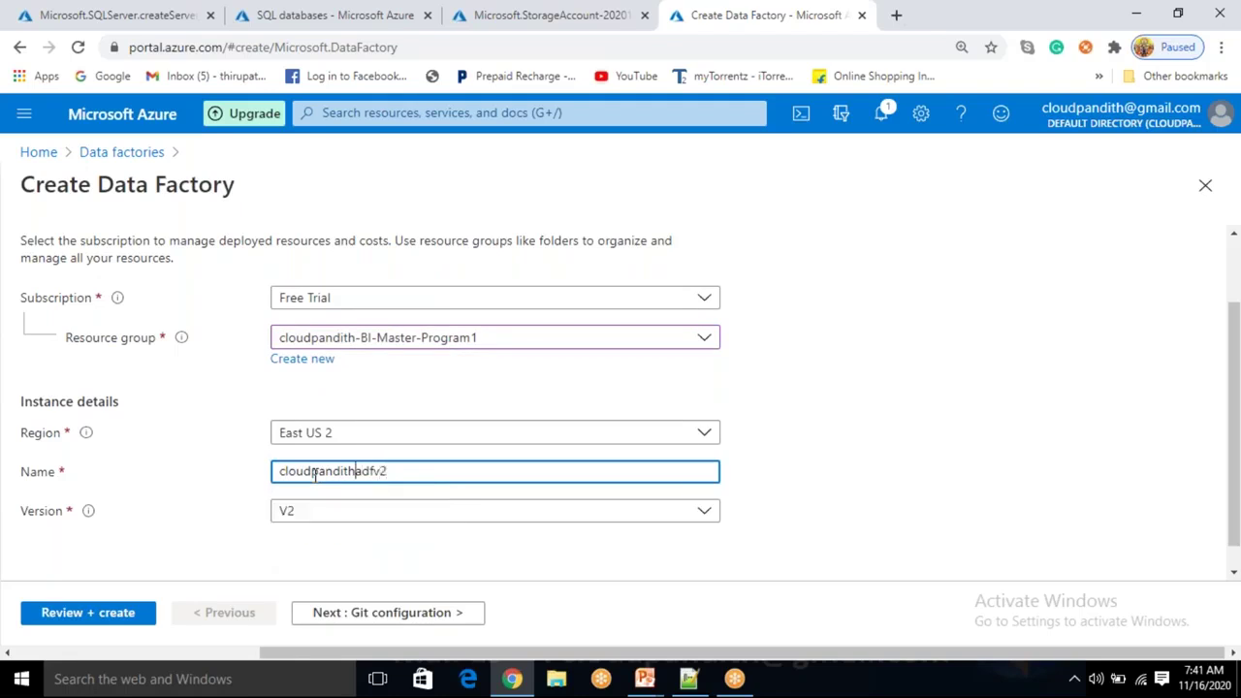
pyautogui.write('BIMP')
pyautogui.click(769, 383)
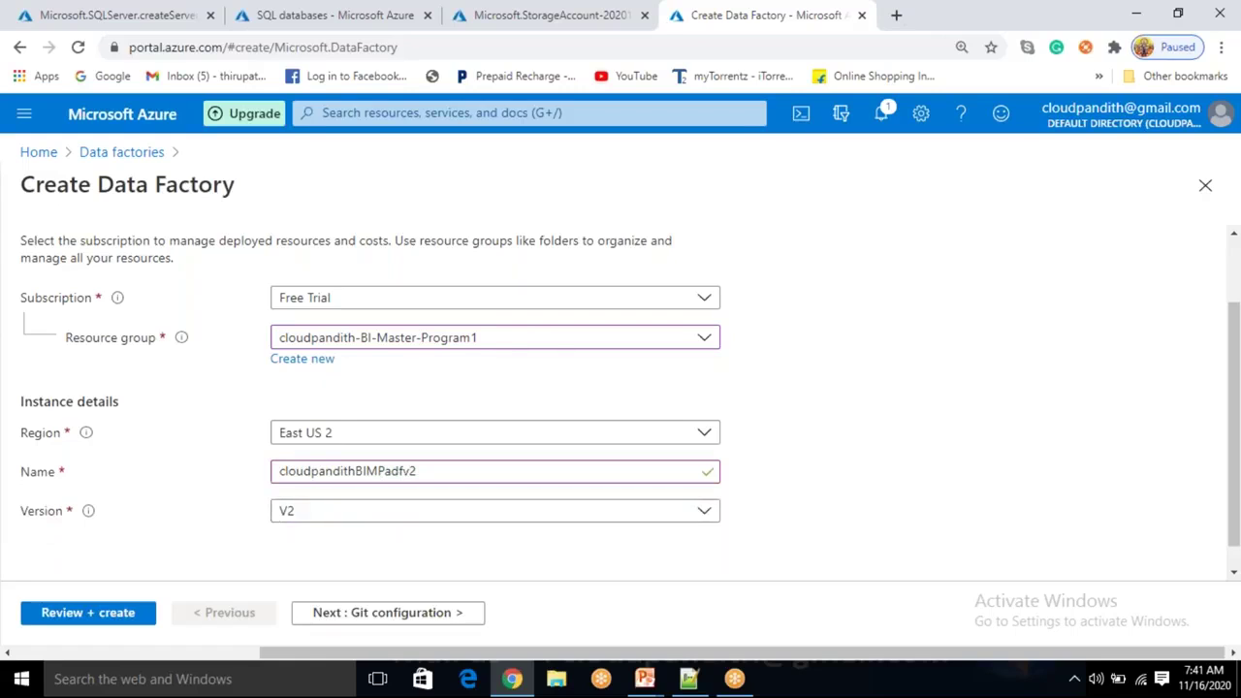
pyautogui.click(387, 612)
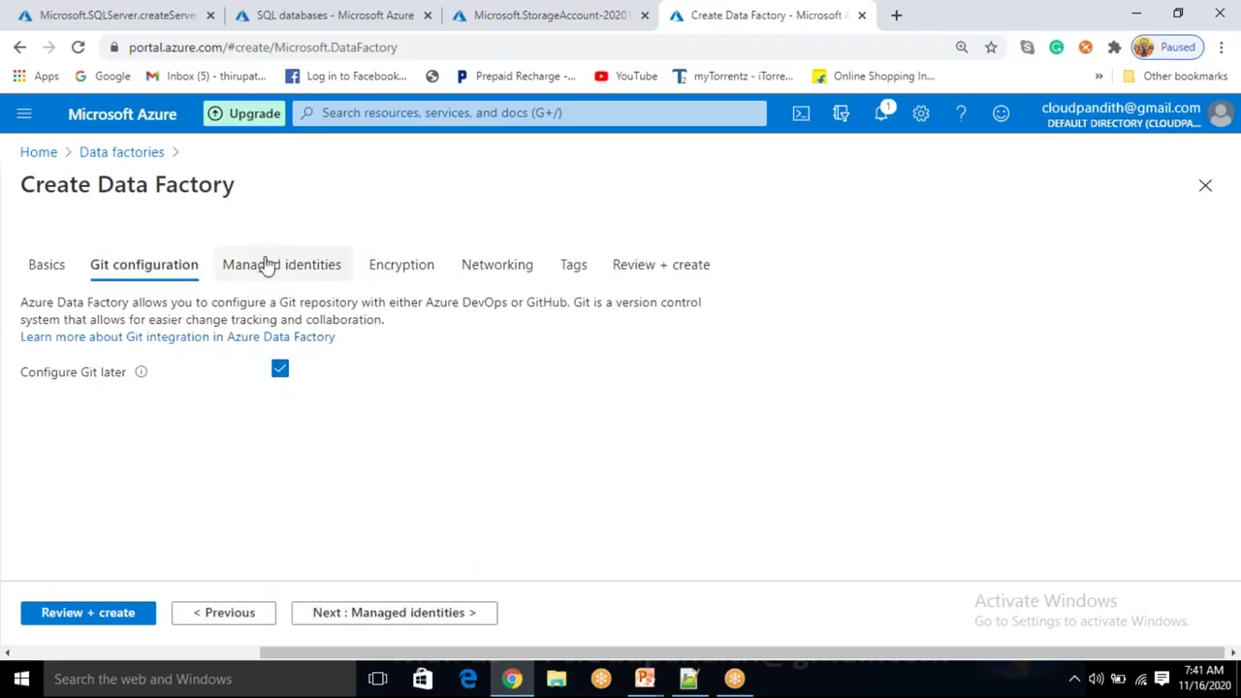
# Review and create the data factory, then refresh until its deployment reports complete.
pyautogui.click(117, 614)
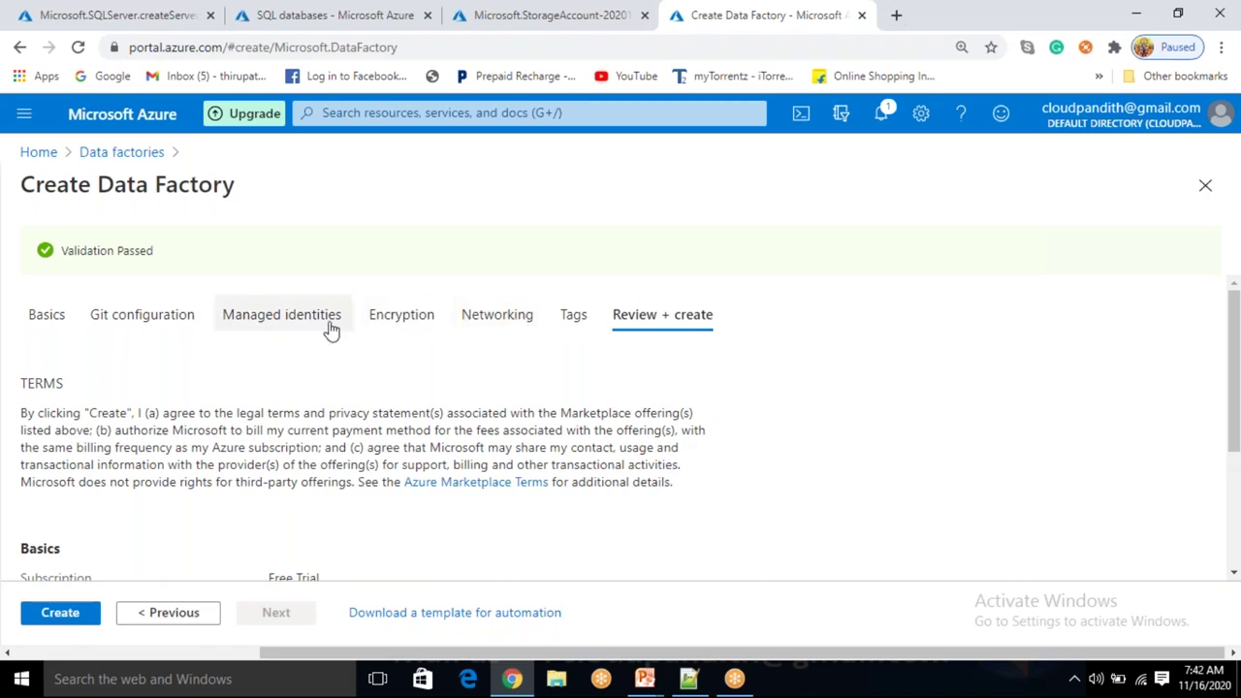
pyautogui.click(60, 612)
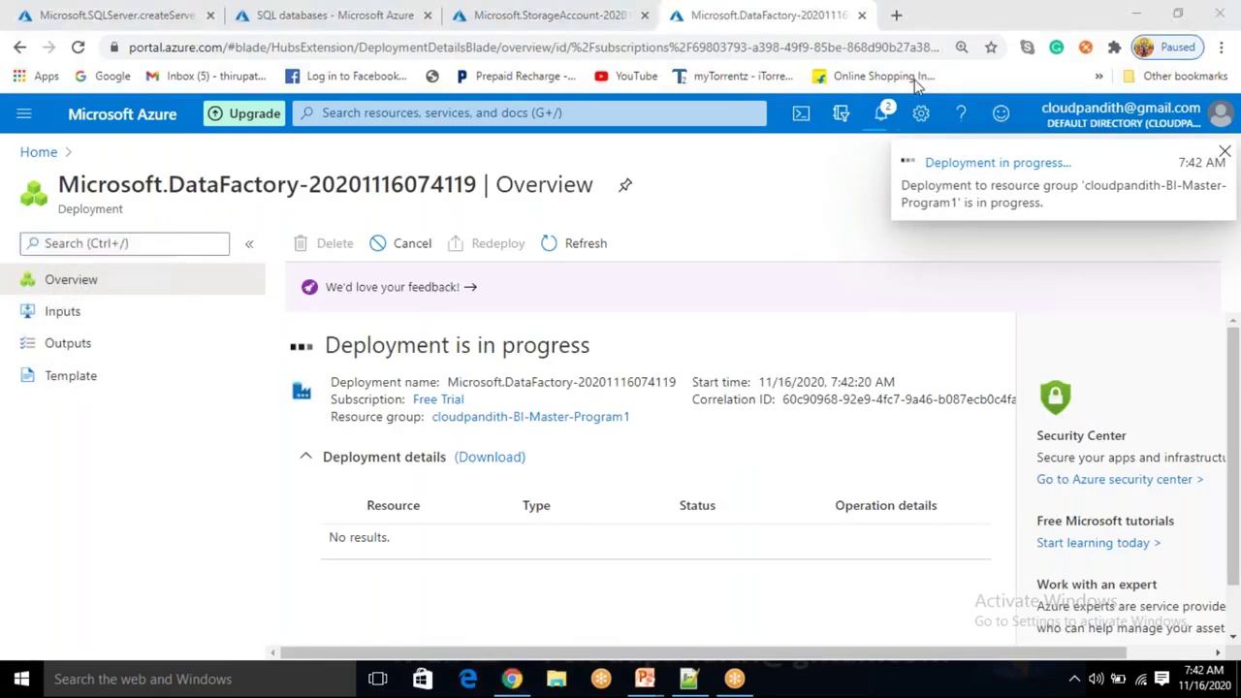
pyautogui.click(698, 230)
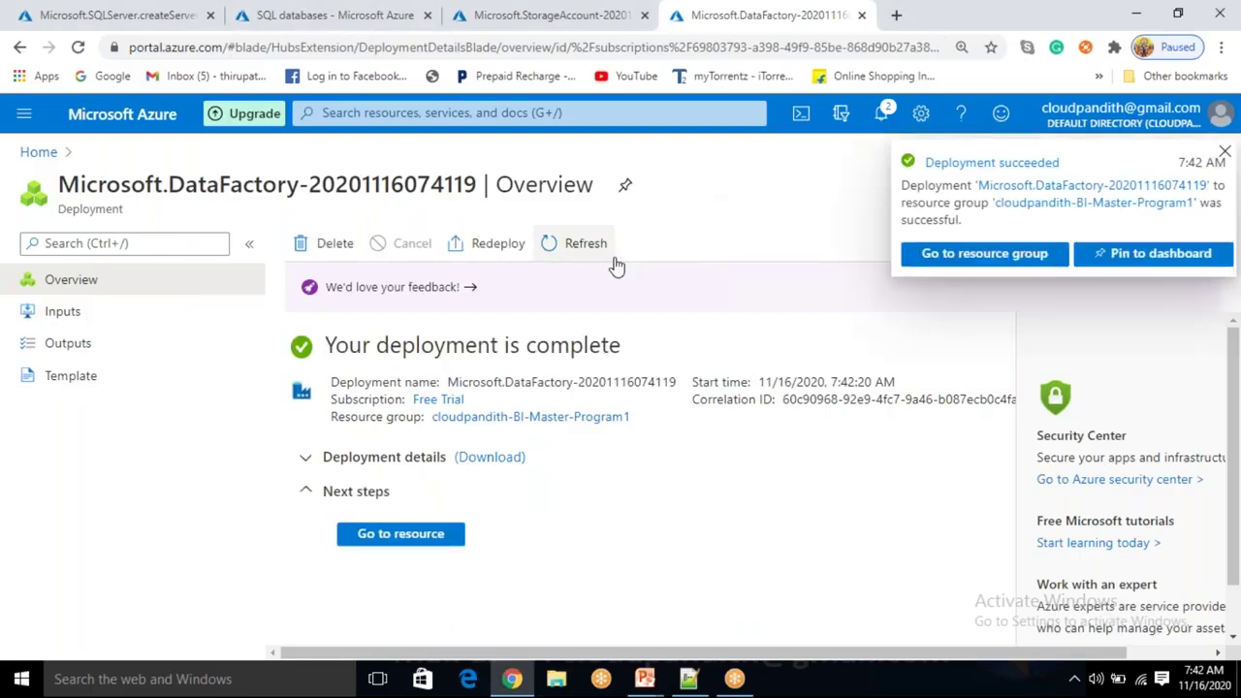
# Check the storage deployment, refresh SQL databases, and open cloudpandithsqldatabase1's server firewall settings.
pyautogui.click(549, 14)
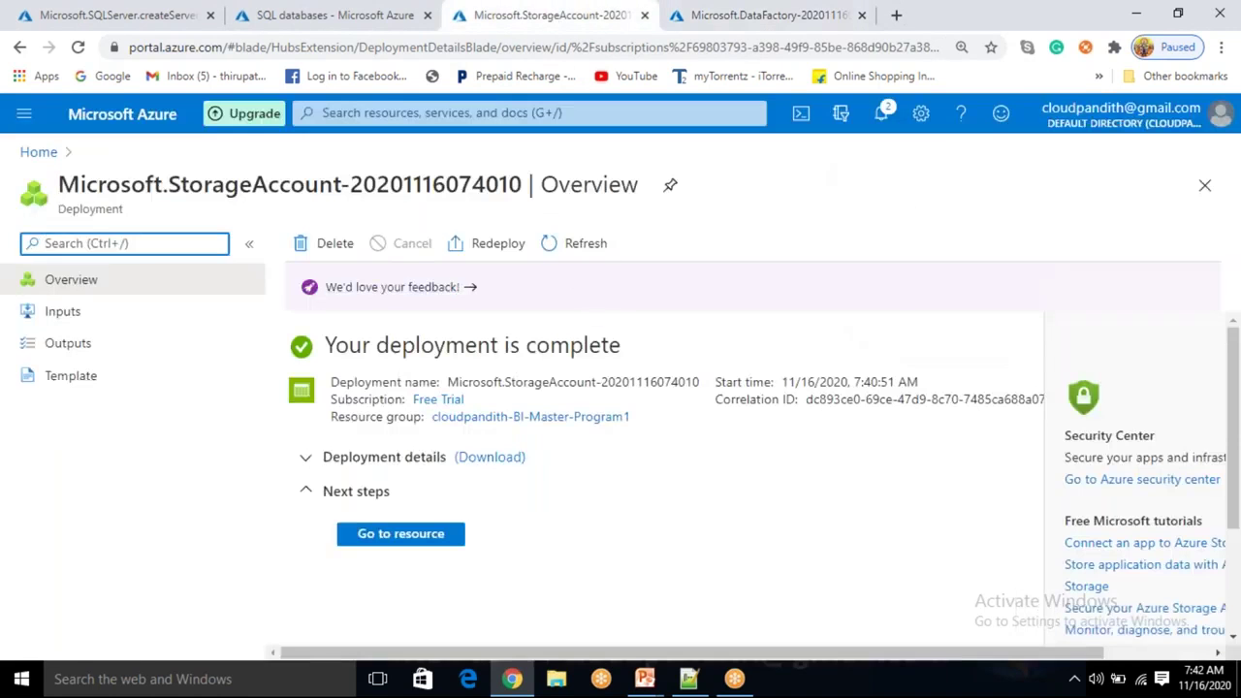
pyautogui.click(337, 16)
pyautogui.click(373, 245)
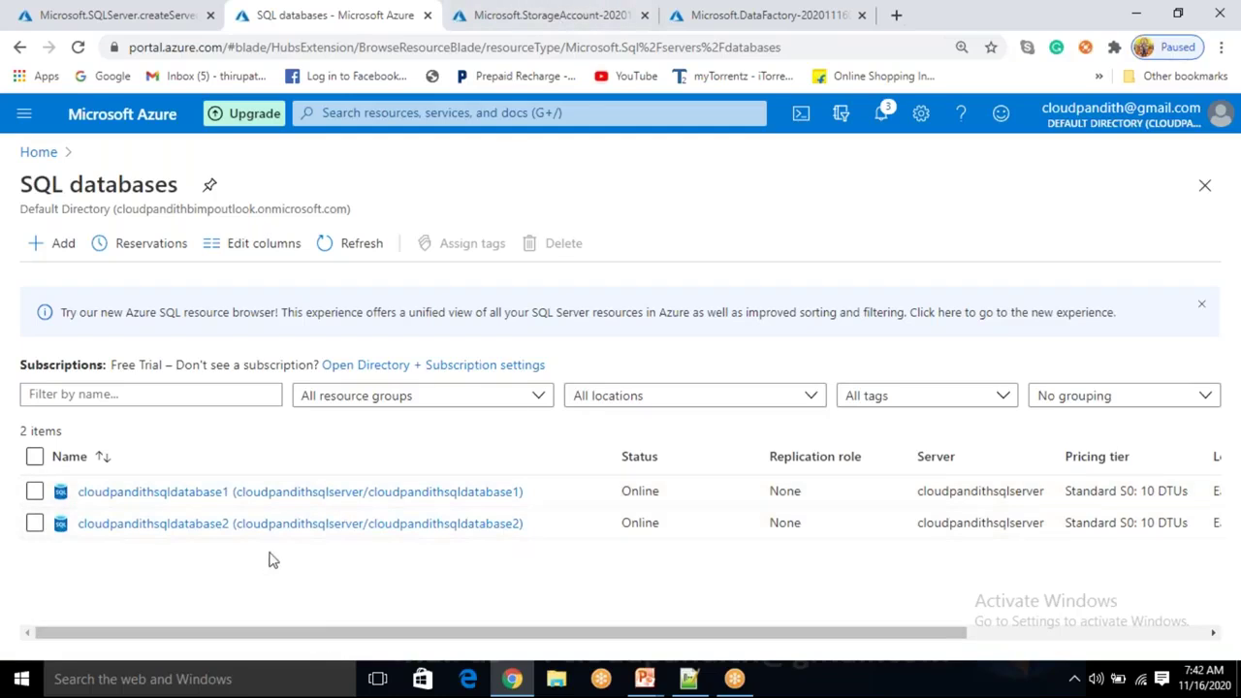
pyautogui.click(264, 496)
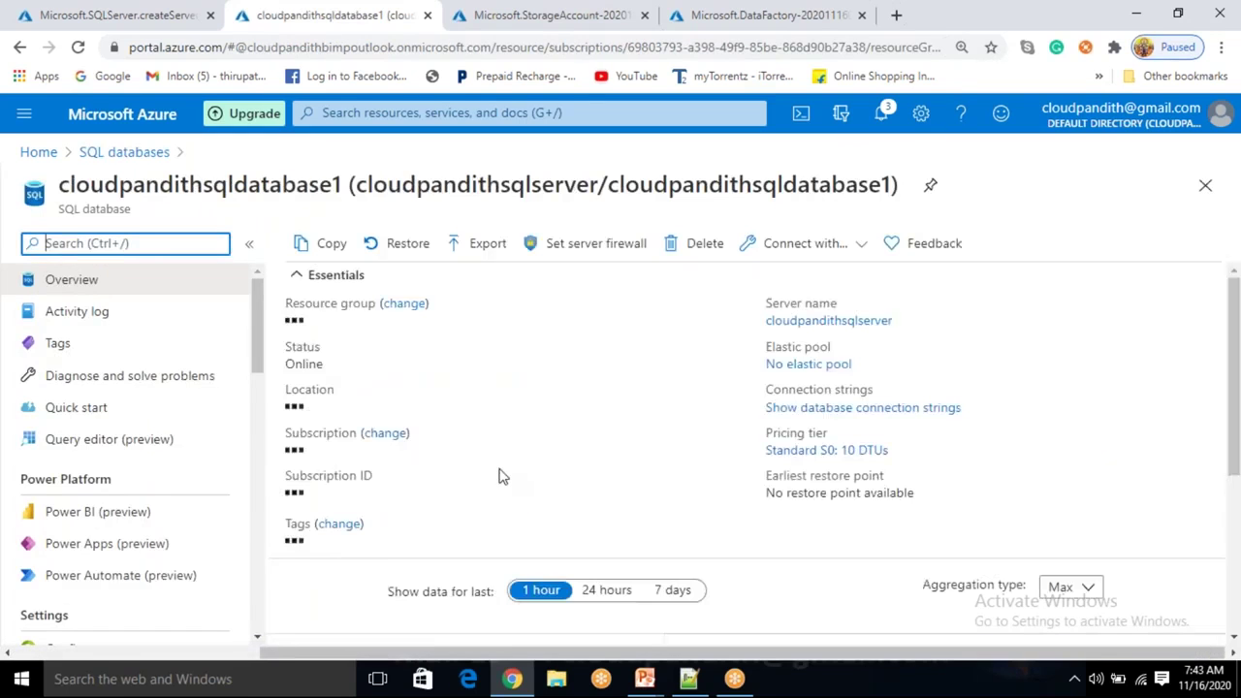
pyautogui.click(567, 245)
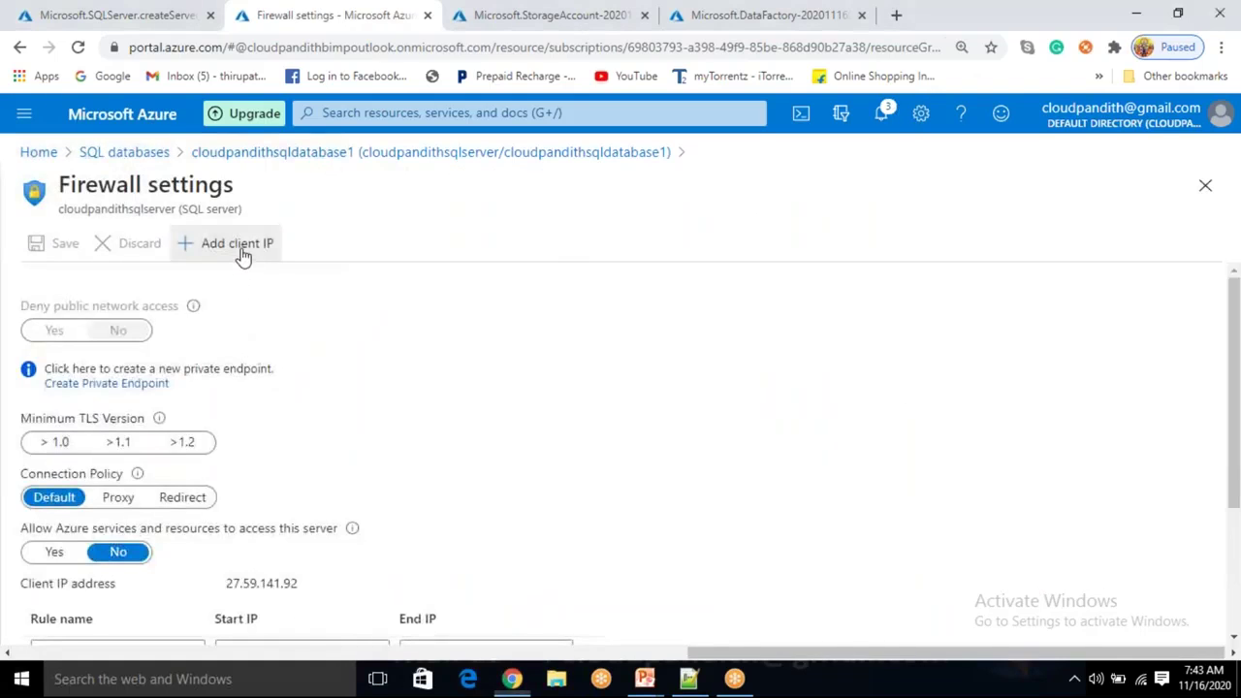
# Add the client IP firewall rule and set Allow Azure services to Yes.
pyautogui.click(239, 254)
pyautogui.scroll(-2, 136, 552)
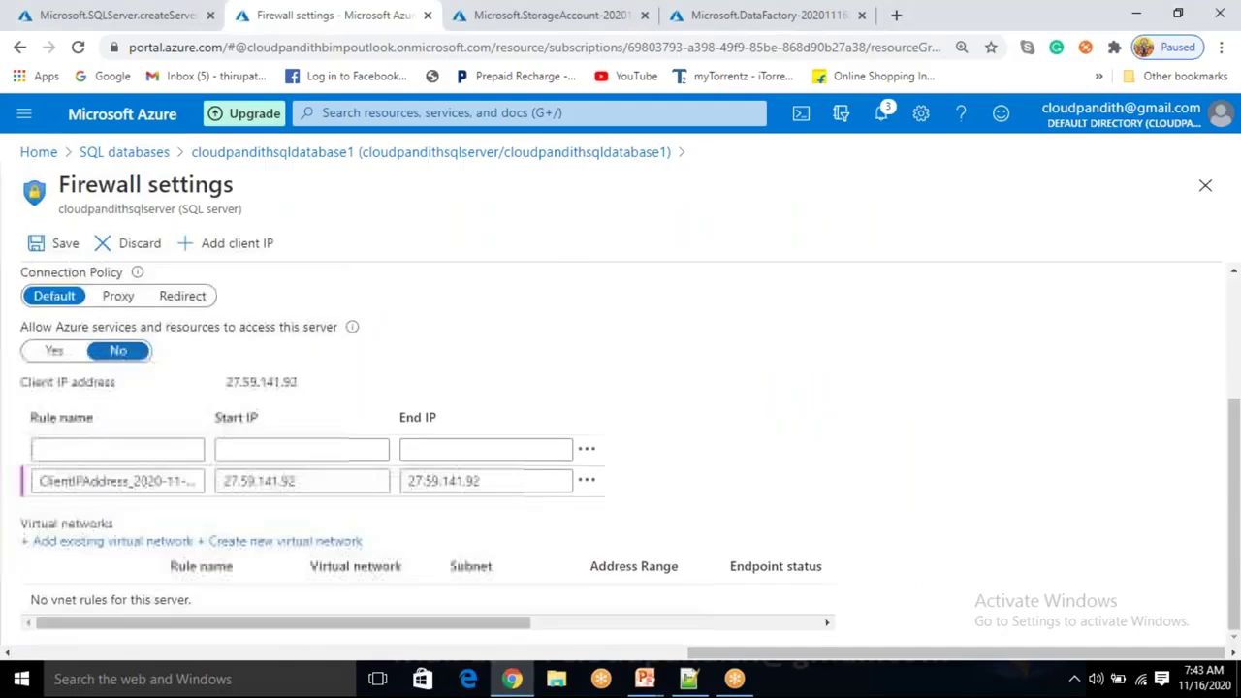
pyautogui.scroll(1, 240, 501)
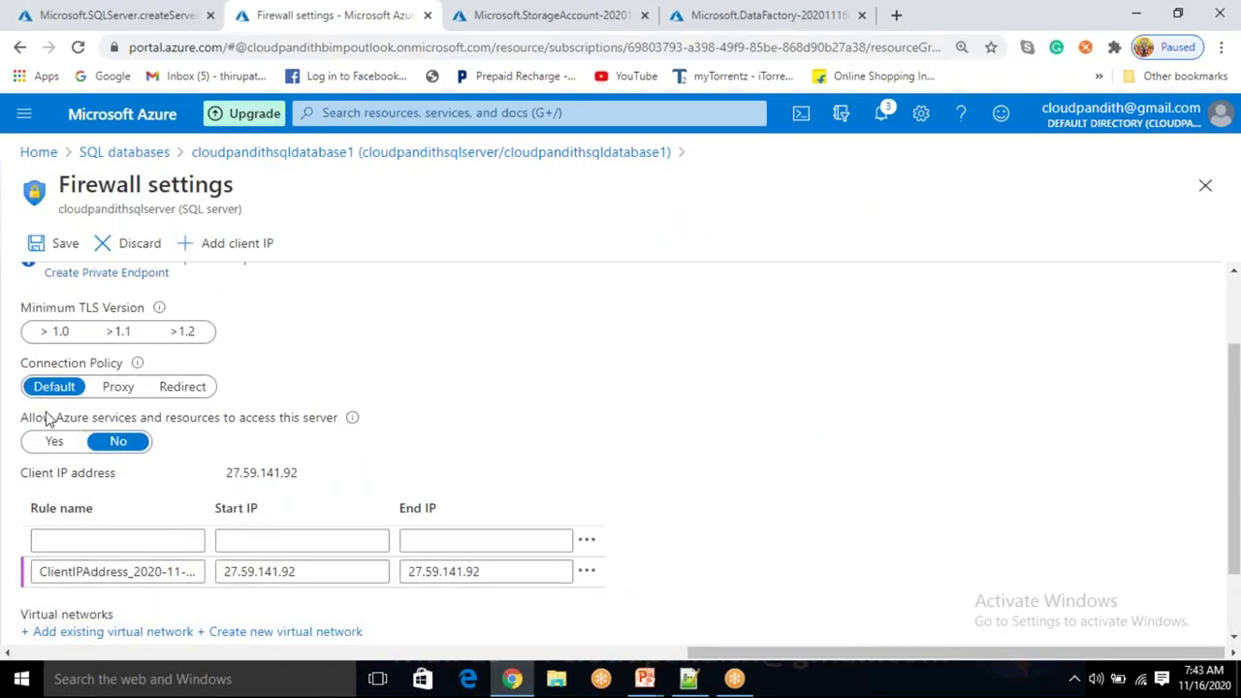
pyautogui.moveTo(32, 417); pyautogui.dragTo(124, 425)
pyautogui.moveTo(257, 407); pyautogui.dragTo(341, 419)
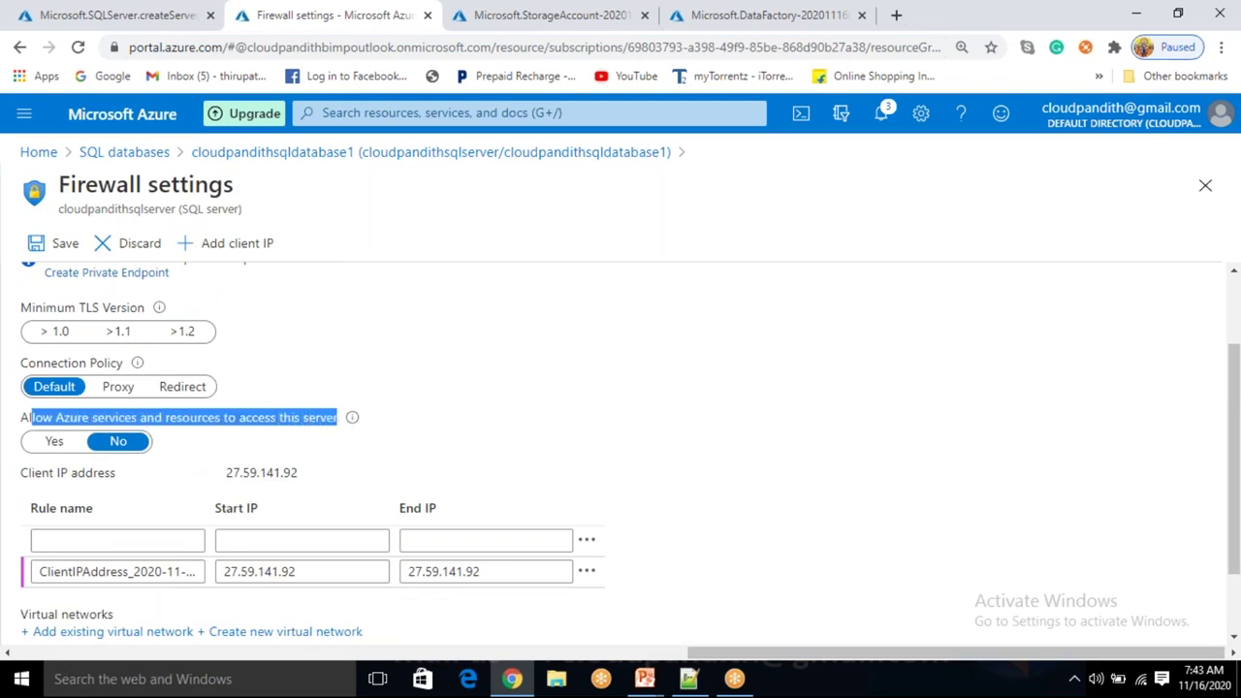
pyautogui.click(456, 435)
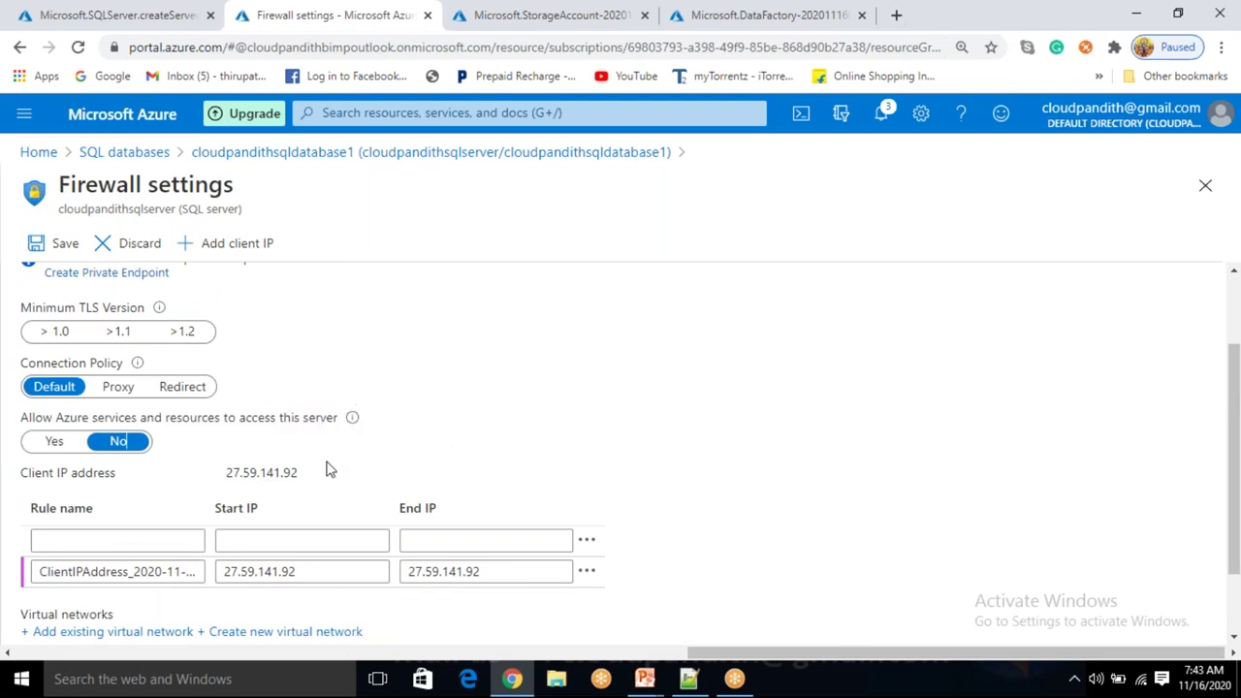
pyautogui.click(74, 450)
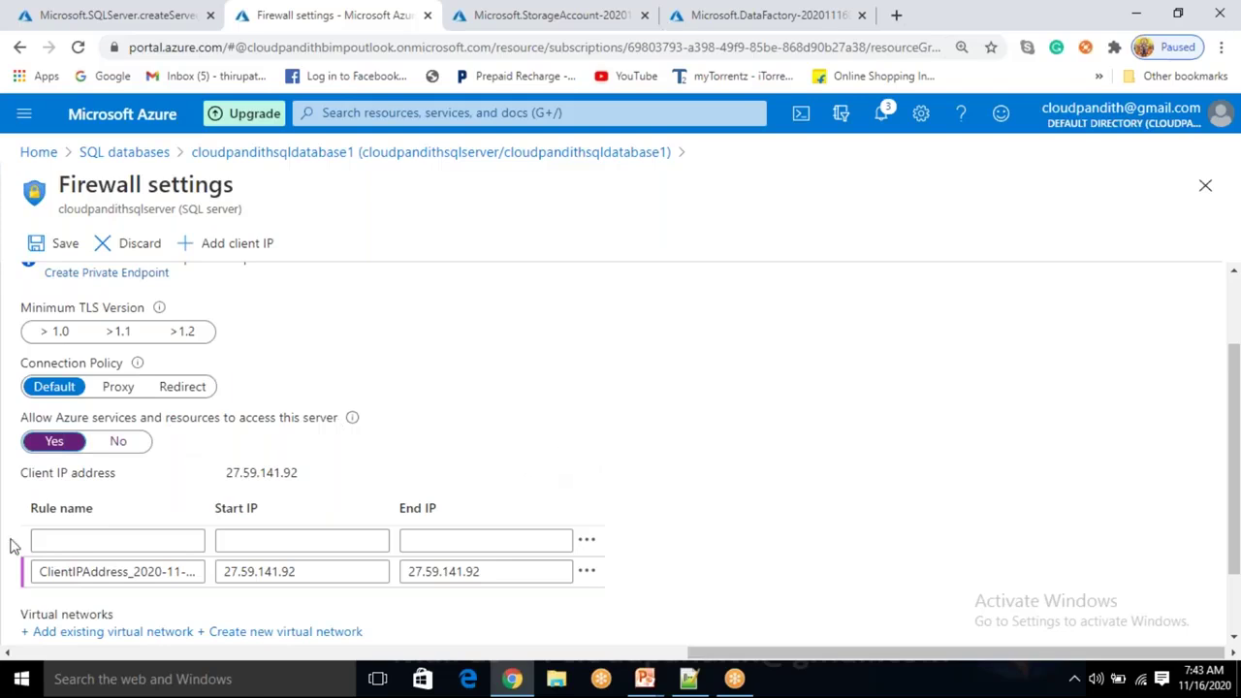
# Save the firewall rules and return to the cloudpandithsqldatabase1 overview.
pyautogui.click(315, 577)
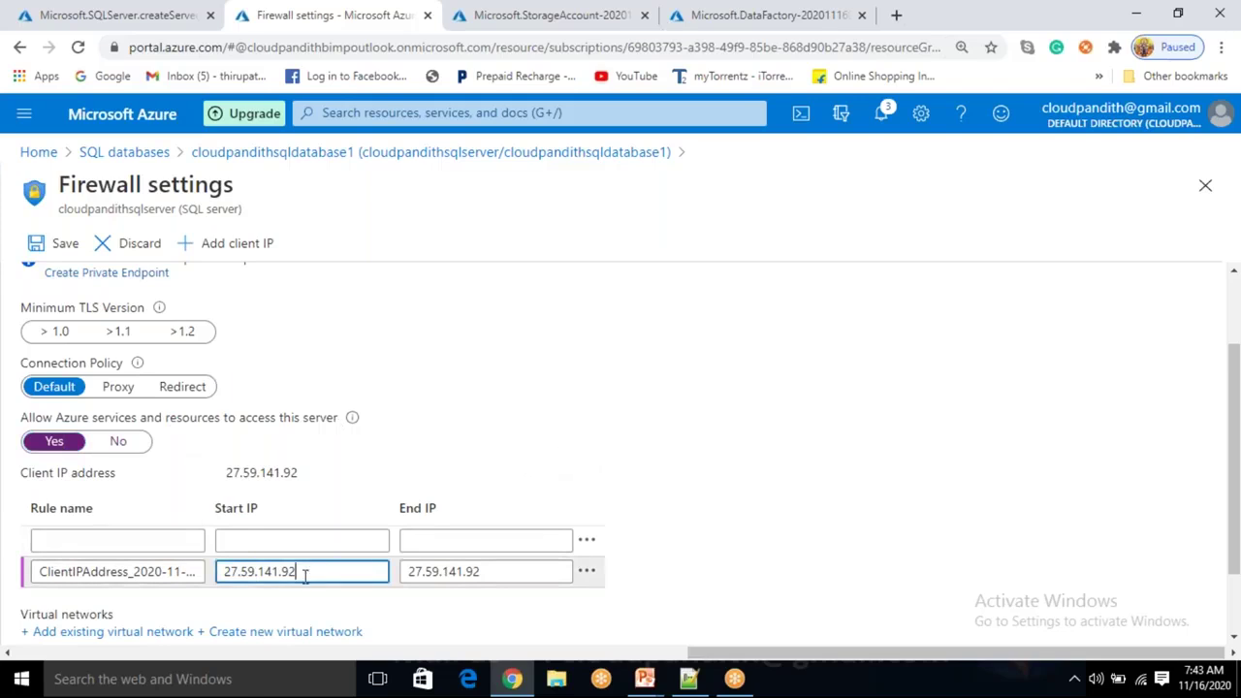
pyautogui.moveTo(301, 572); pyautogui.dragTo(221, 572)
pyautogui.click(528, 576)
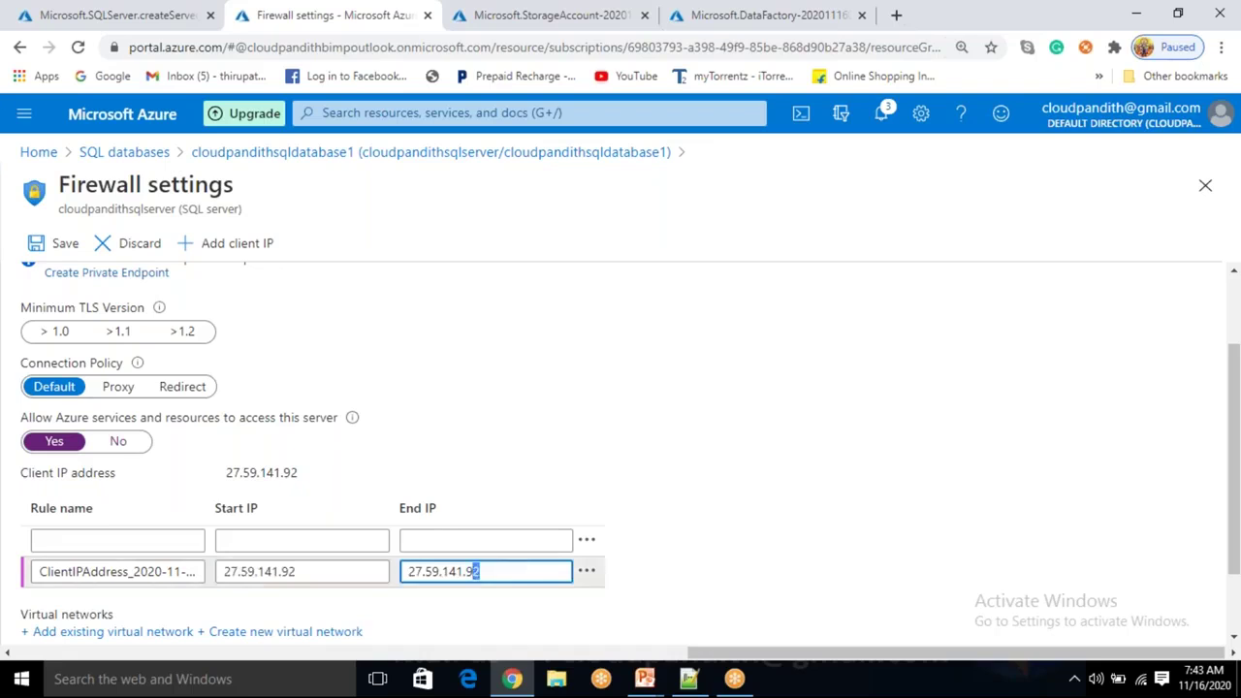
pyautogui.moveTo(485, 571); pyautogui.dragTo(404, 572)
pyautogui.scroll(2, 301, 359)
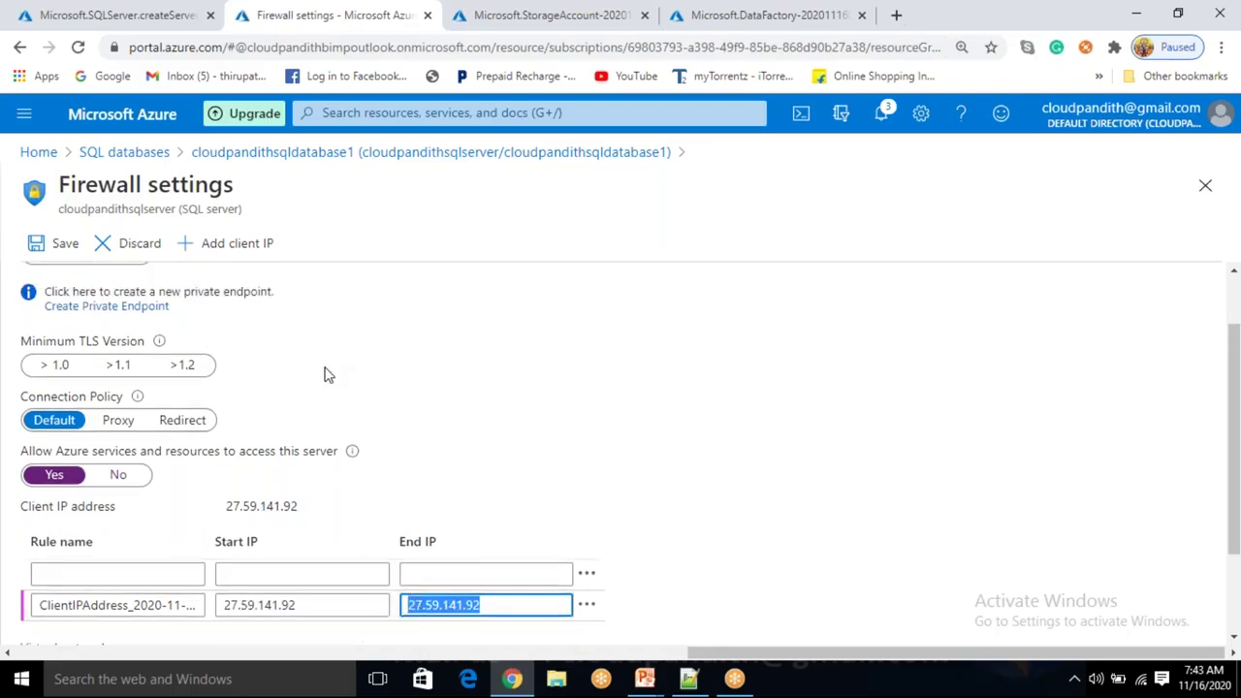
pyautogui.click(60, 244)
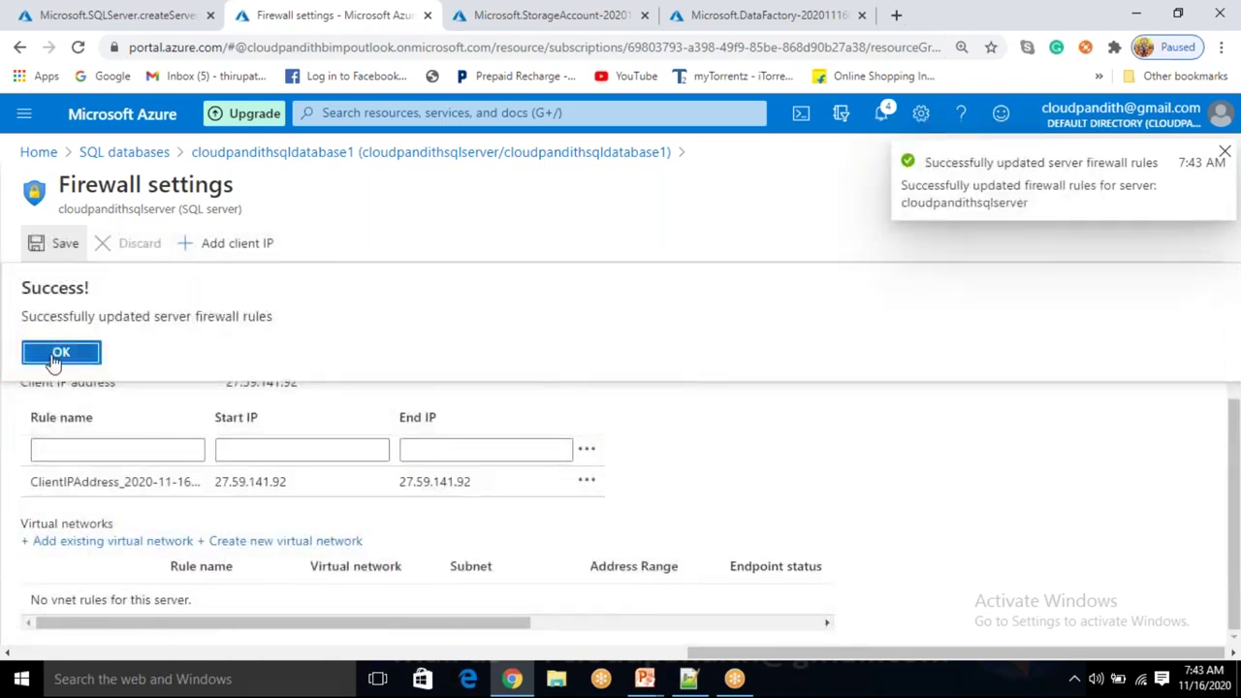
pyautogui.click(54, 354)
pyautogui.click(431, 152)
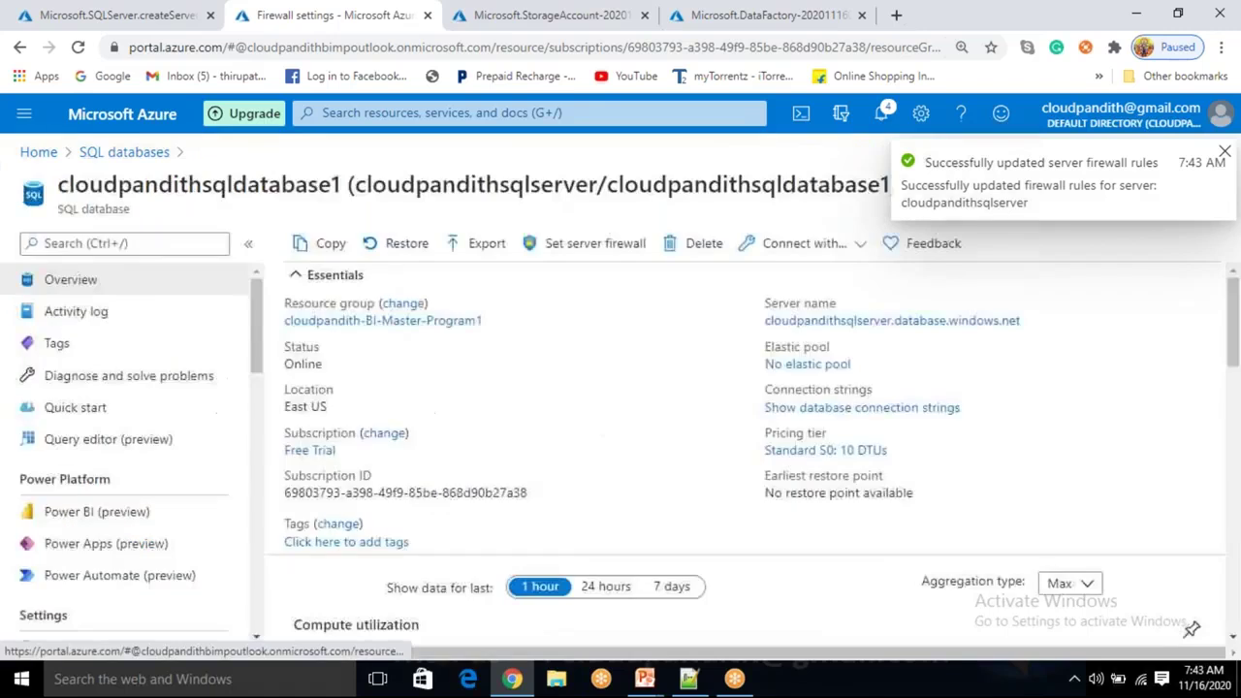
# Open the Query editor and attempt SQL authentication with the login password.
pyautogui.click(169, 446)
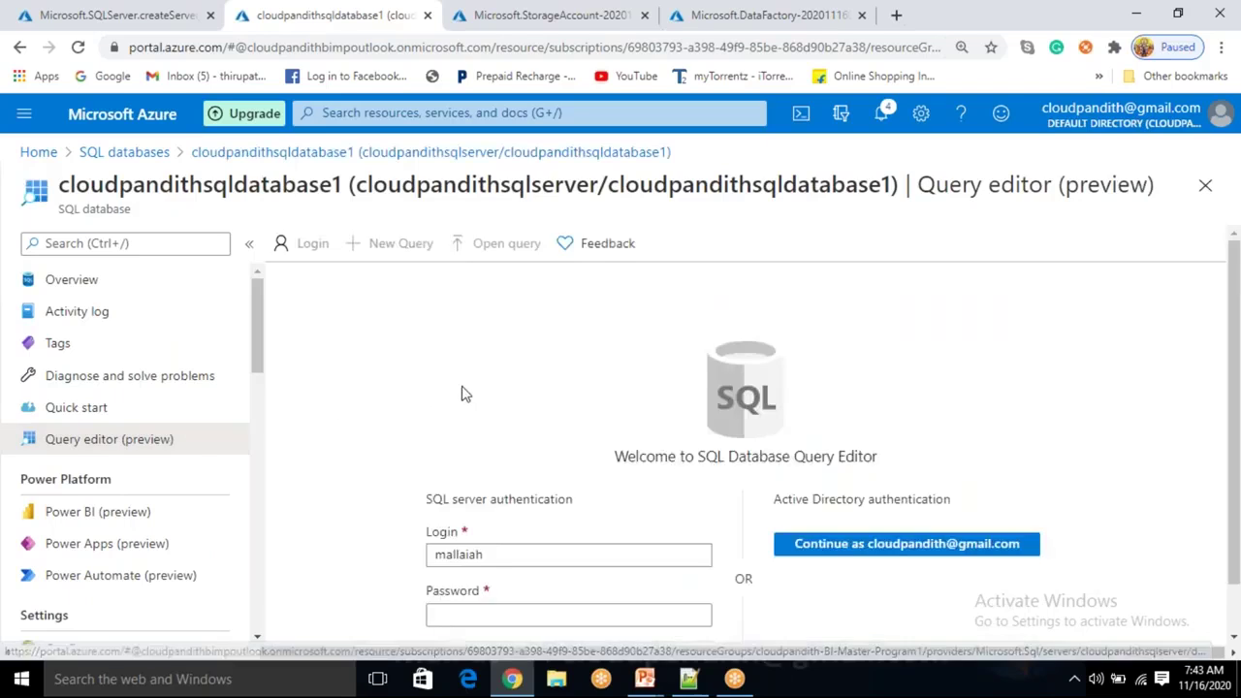
pyautogui.scroll(-1, 467, 465)
pyautogui.click(463, 559)
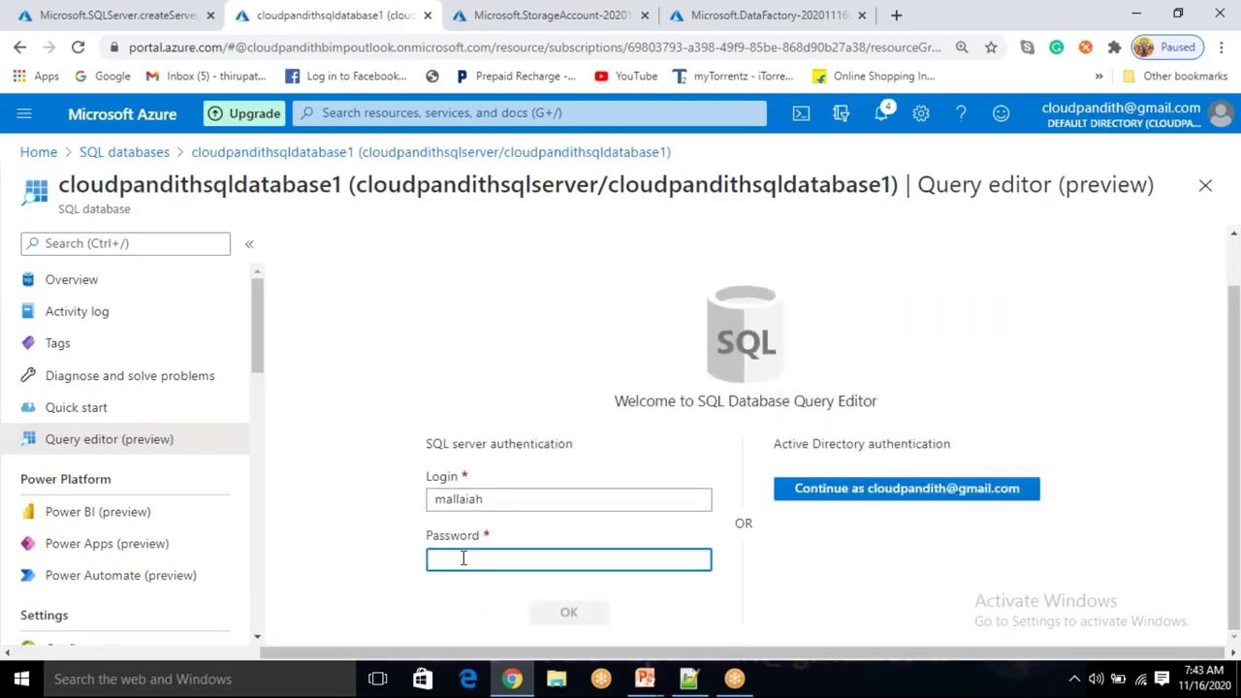
pyautogui.write('••••••••')
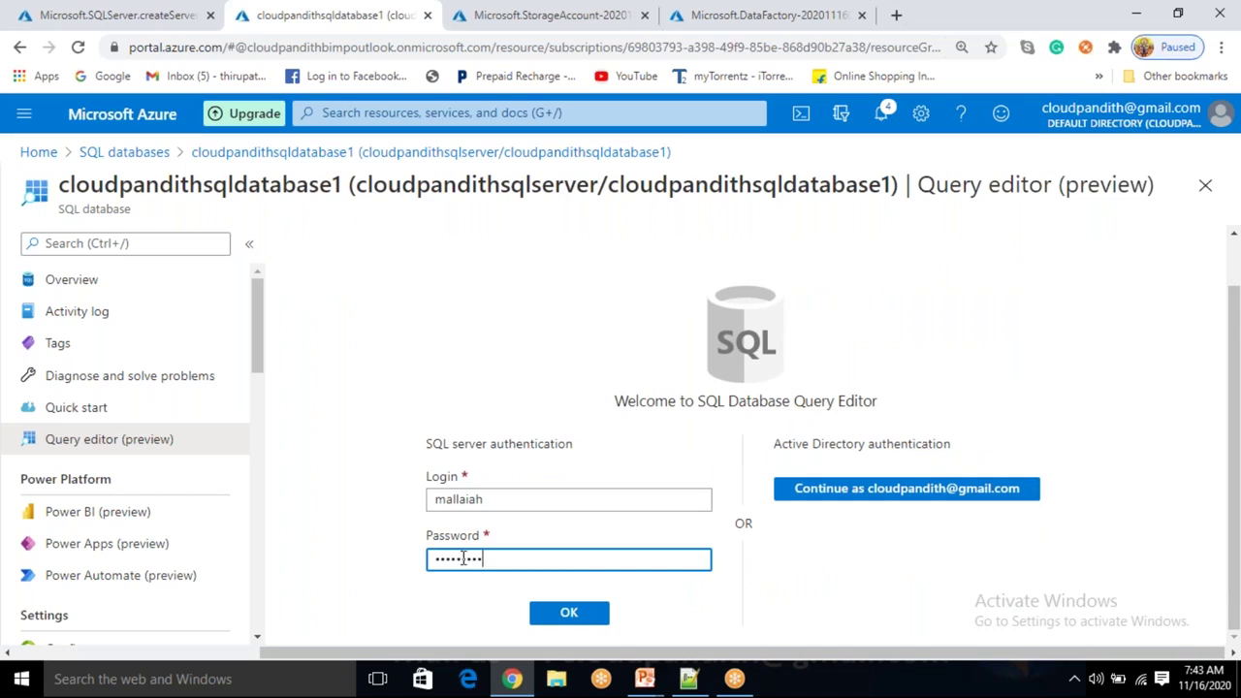
pyautogui.write('••')
pyautogui.press('Return')
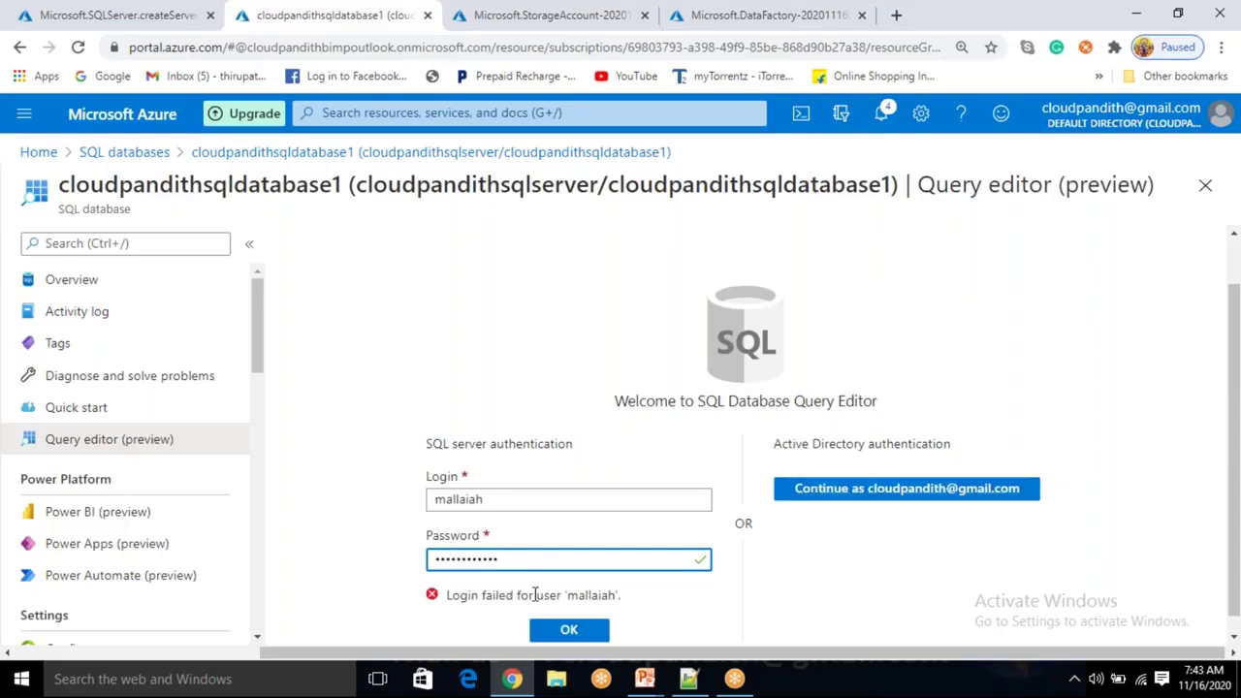
# Clear the rejected password, retype the SQL login password and sign in.
pyautogui.hotkey('ctrl', 'a')
pyautogui.press('BackSpace')
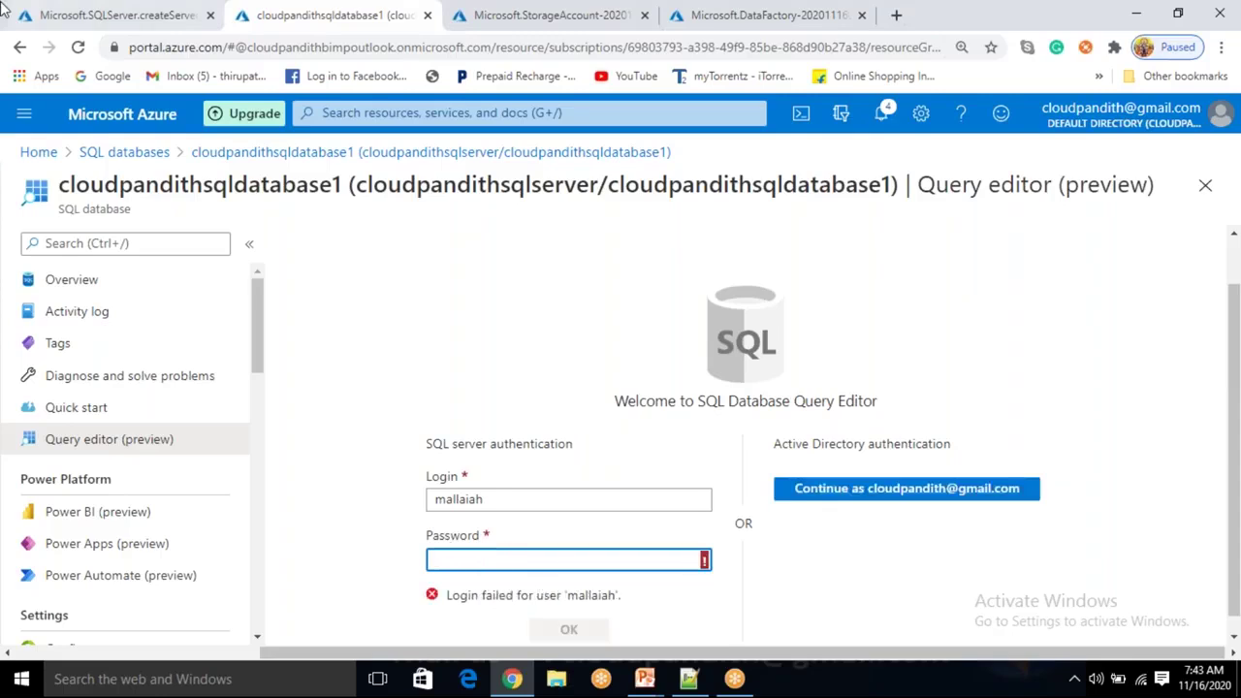
pyautogui.click(501, 498)
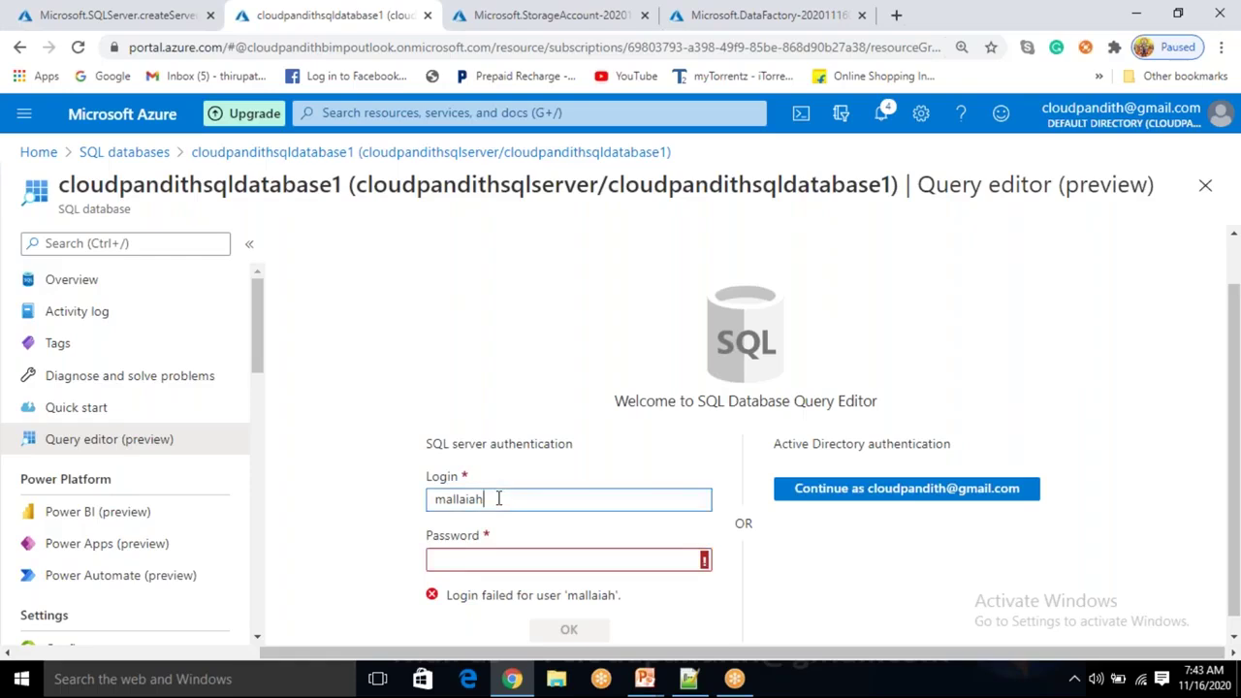
pyautogui.press('Tab')
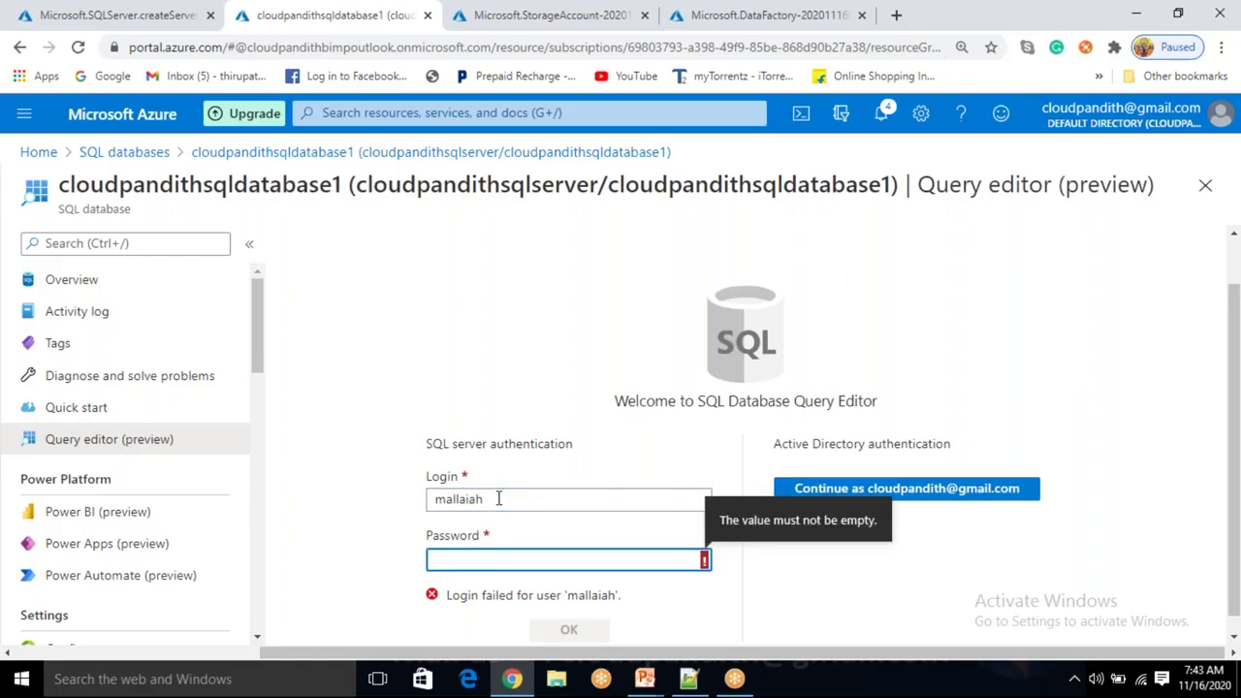
pyautogui.write('*********')
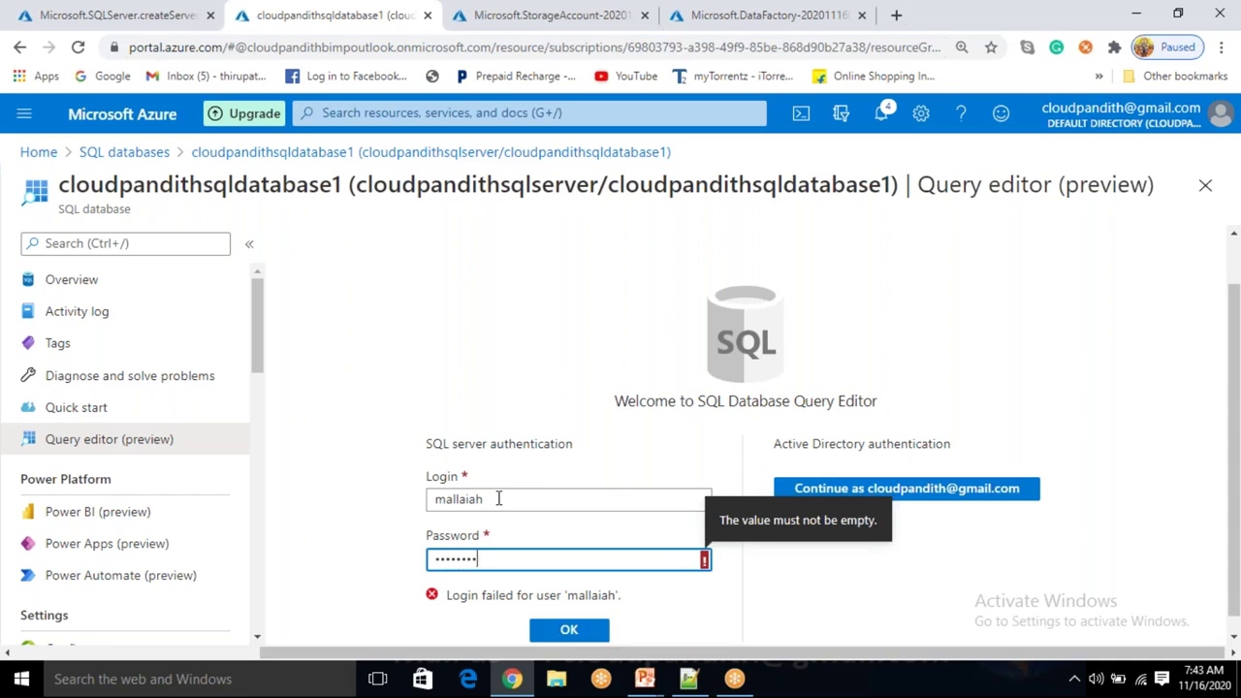
pyautogui.write('**')
pyautogui.press('Return')
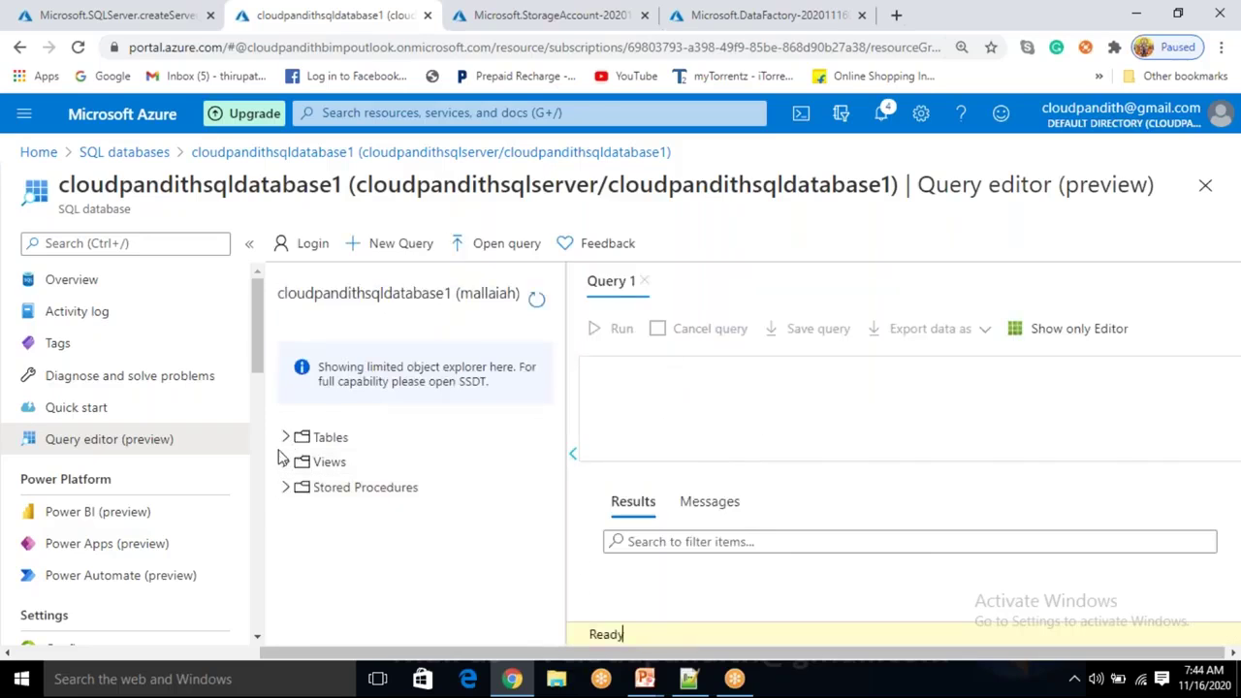
pyautogui.click(287, 437)
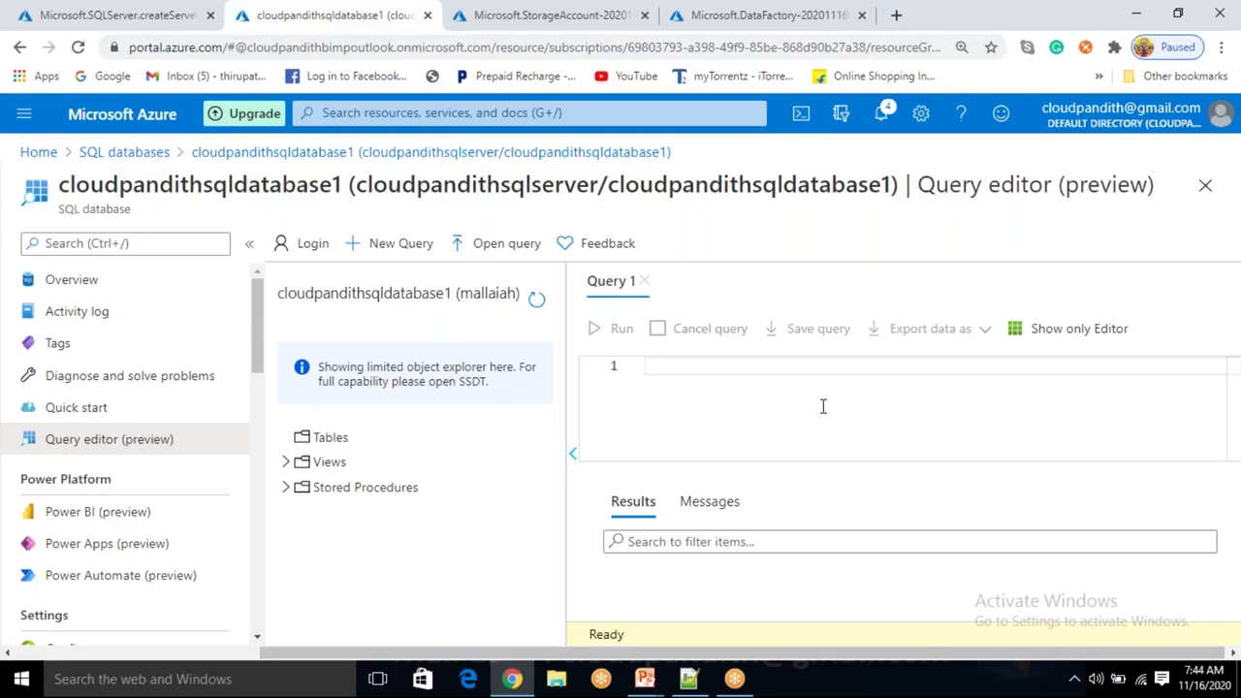
pyautogui.write('CREATE TABLE US')
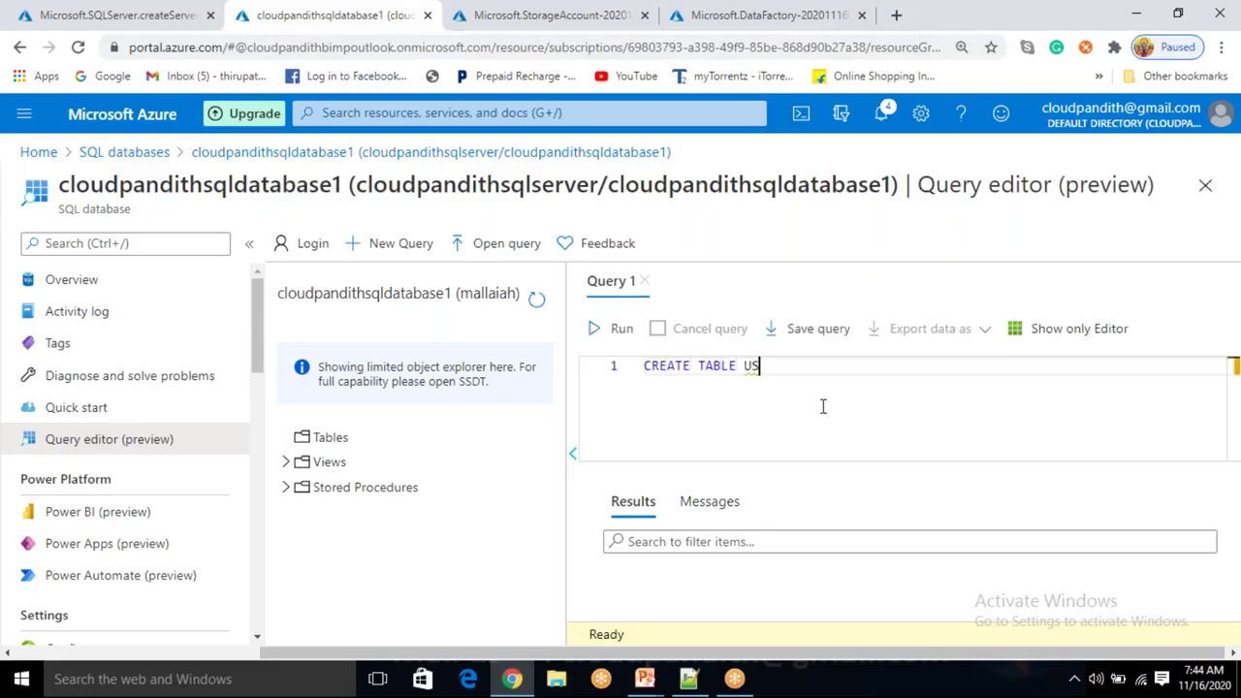
pyautogui.press('BackSpace')
pyautogui.press('BackSpace')
pyautogui.write('CUST(CID INT')
pyautogui.hotkey('ctrl', 'a')
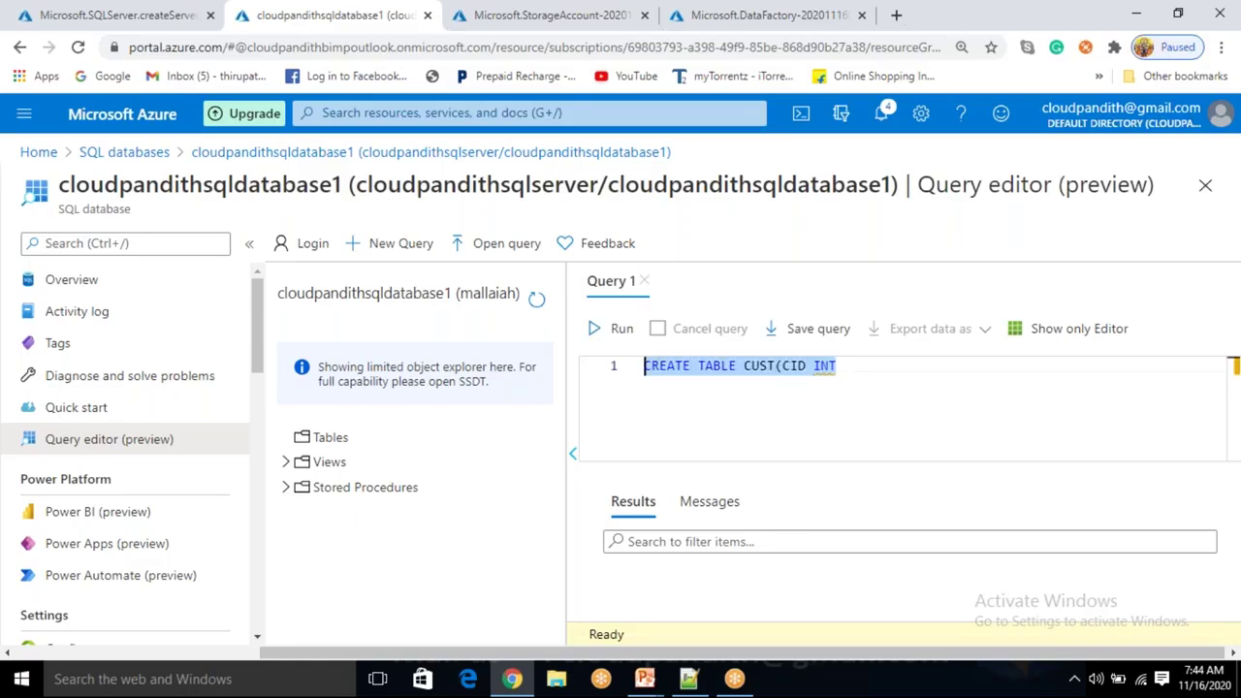
pyautogui.press('BackSpace')
# Delete all sample file names from the Notepad++ 'new 218' tab, then return to the Azure query editor.
pyautogui.click(688, 679)
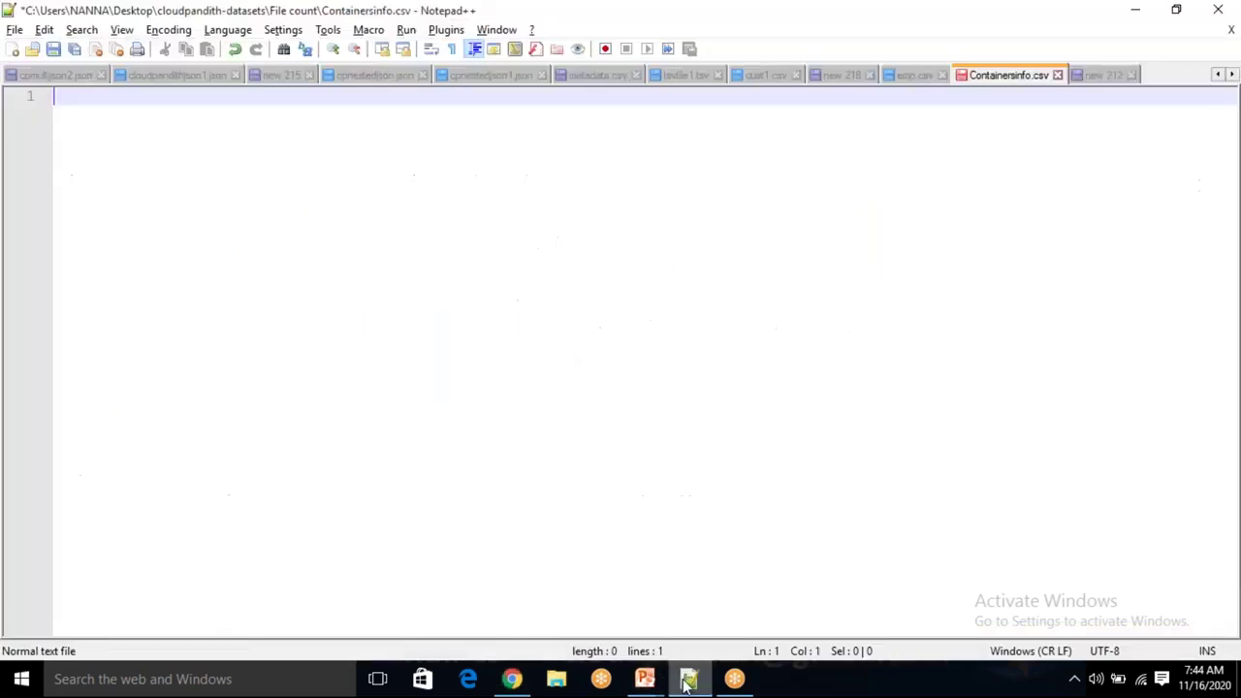
pyautogui.click(843, 76)
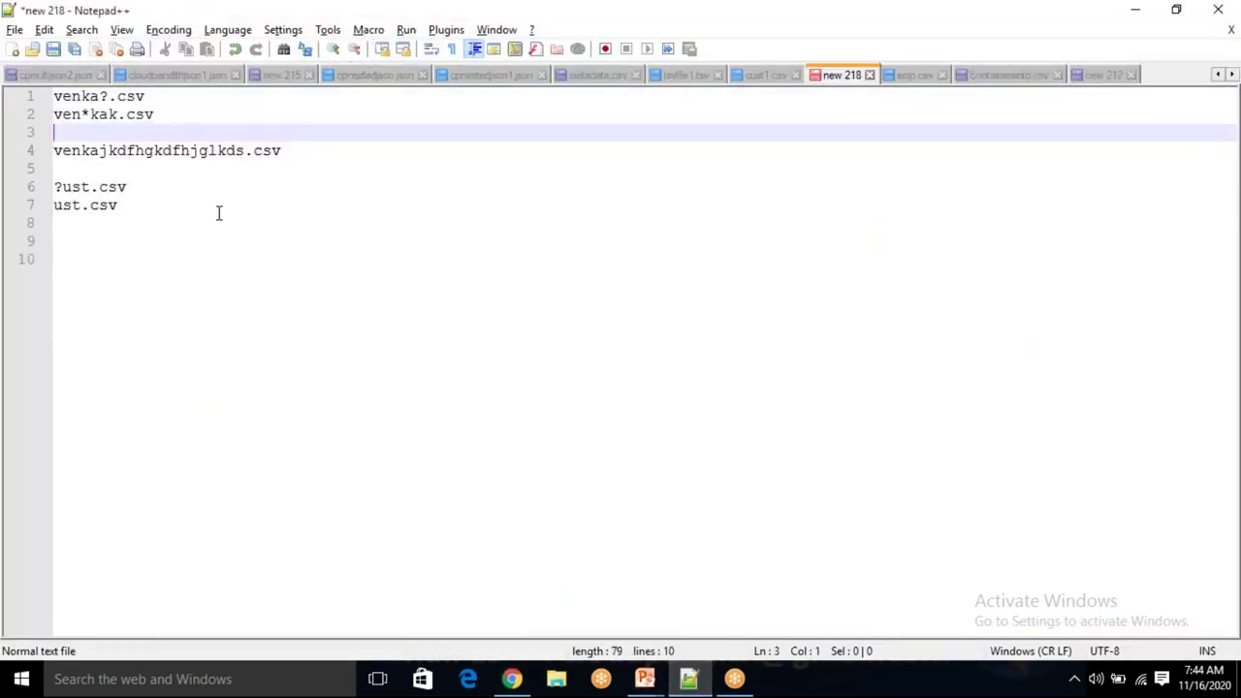
pyautogui.moveTo(219, 210); pyautogui.dragTo(33, 95)
pyautogui.press('BackSpace')
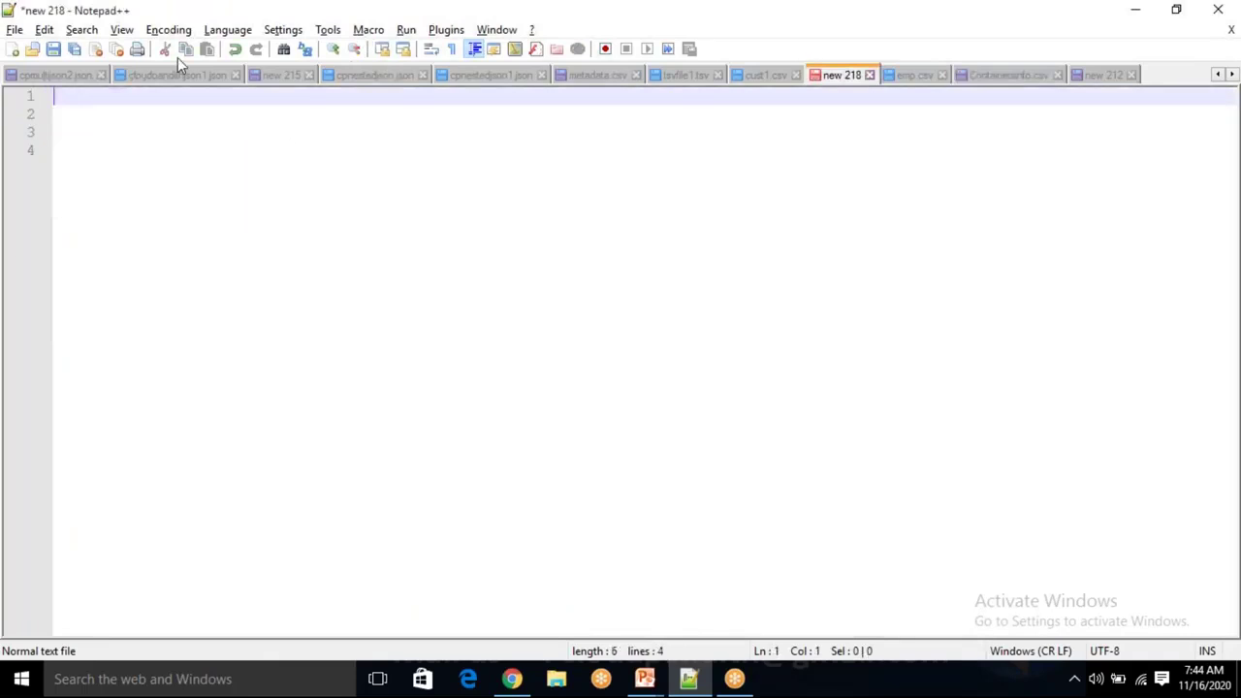
pyautogui.click(327, 28)
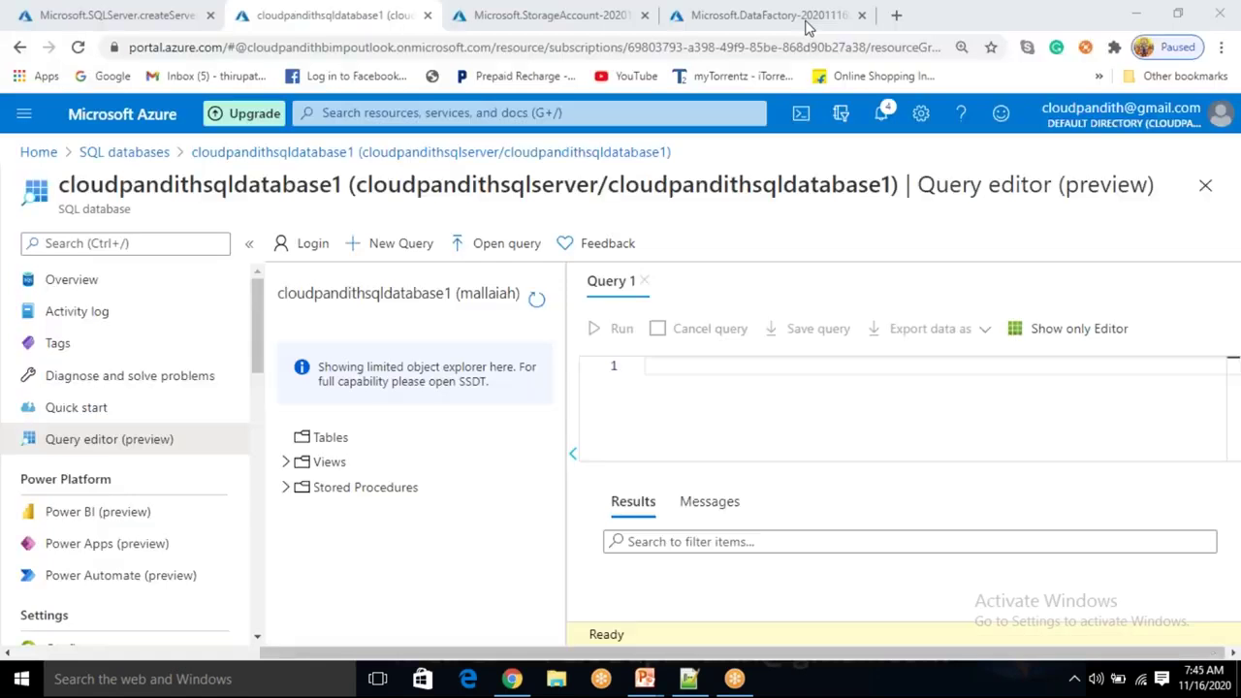
pyautogui.click(725, 396)
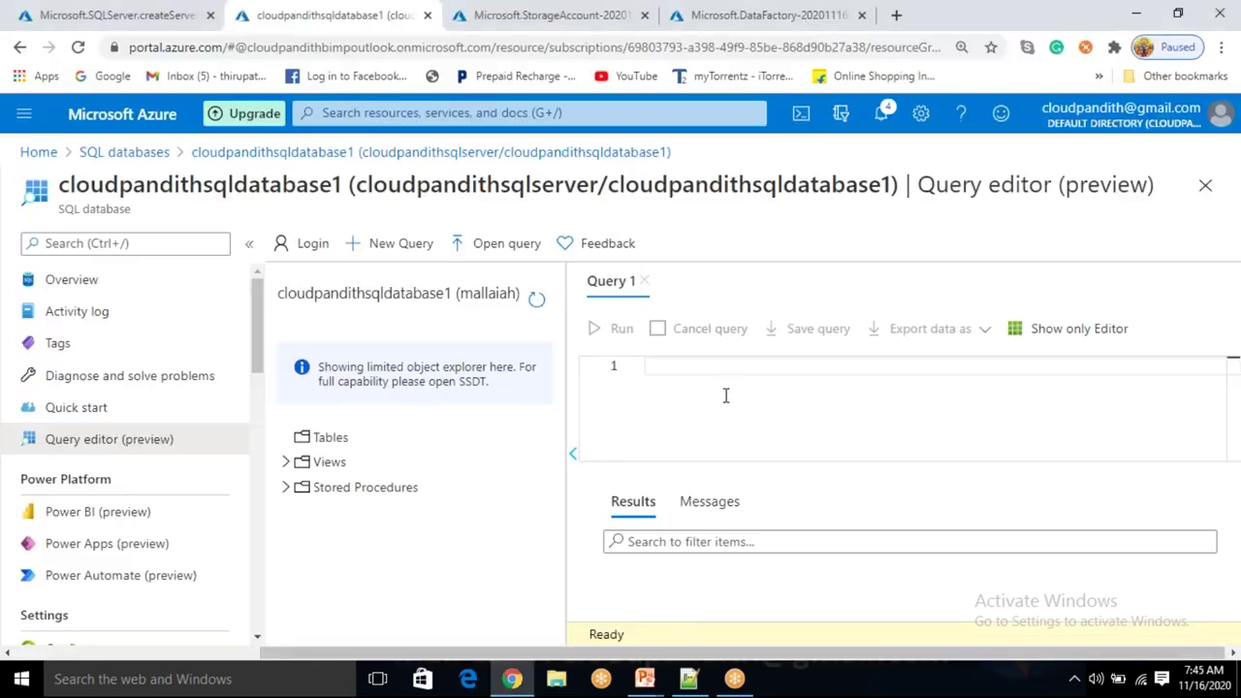
# Write the query create table cust(cid int, cname varchar(50), cphno bigint) in Query 1.
pyautogui.write('cre')
pyautogui.press('BackSpace')
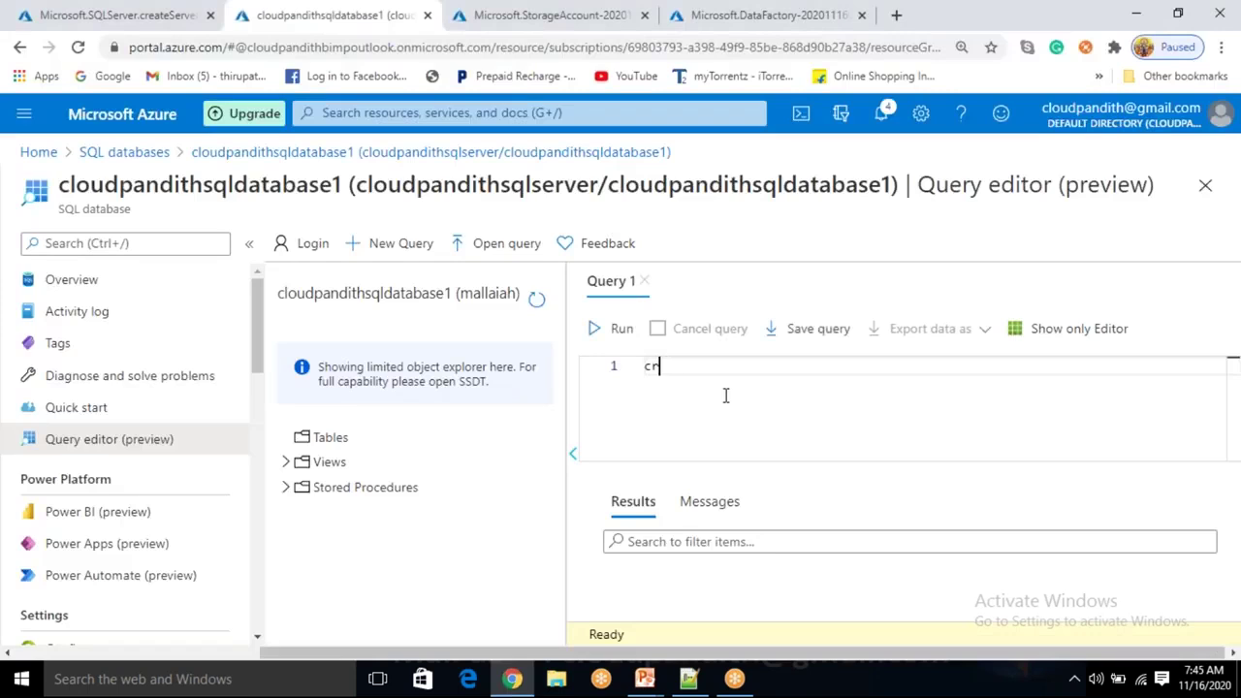
pyautogui.write('e')
pyautogui.write('ate tbal')
pyautogui.press('BackSpace')
pyautogui.press('BackSpace')
pyautogui.press('BackSpace')
pyautogui.write('able cust')
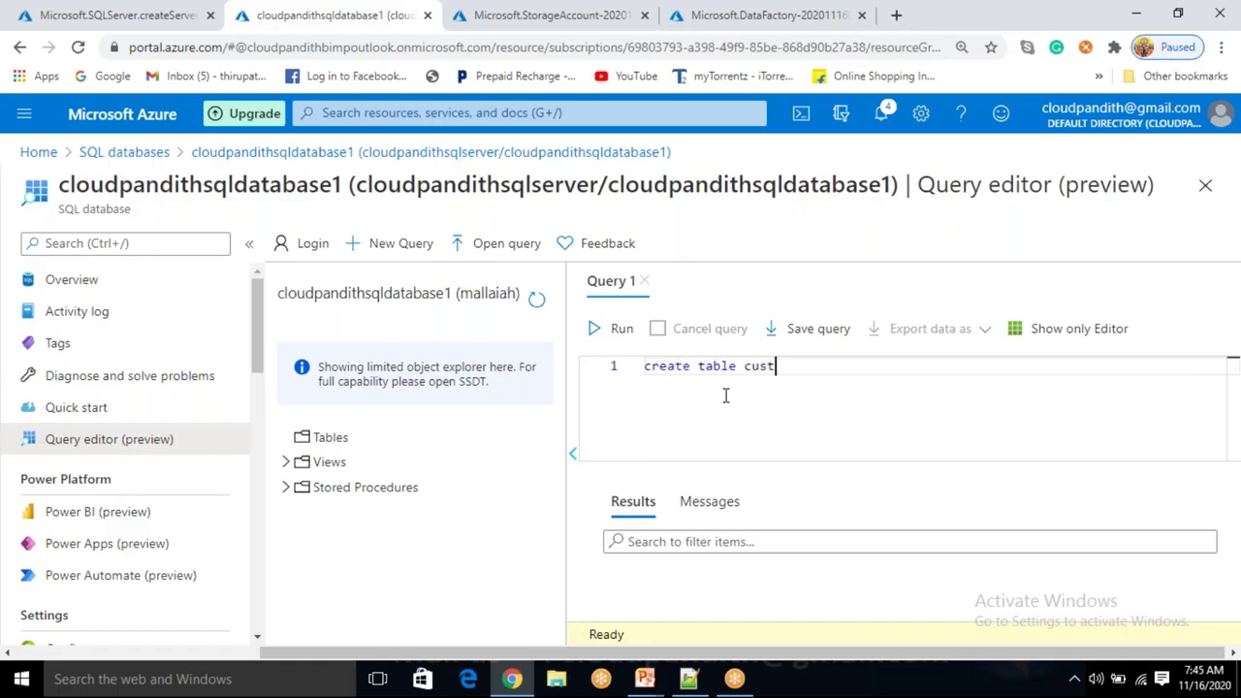
pyautogui.write('(cid int,cname varcar')
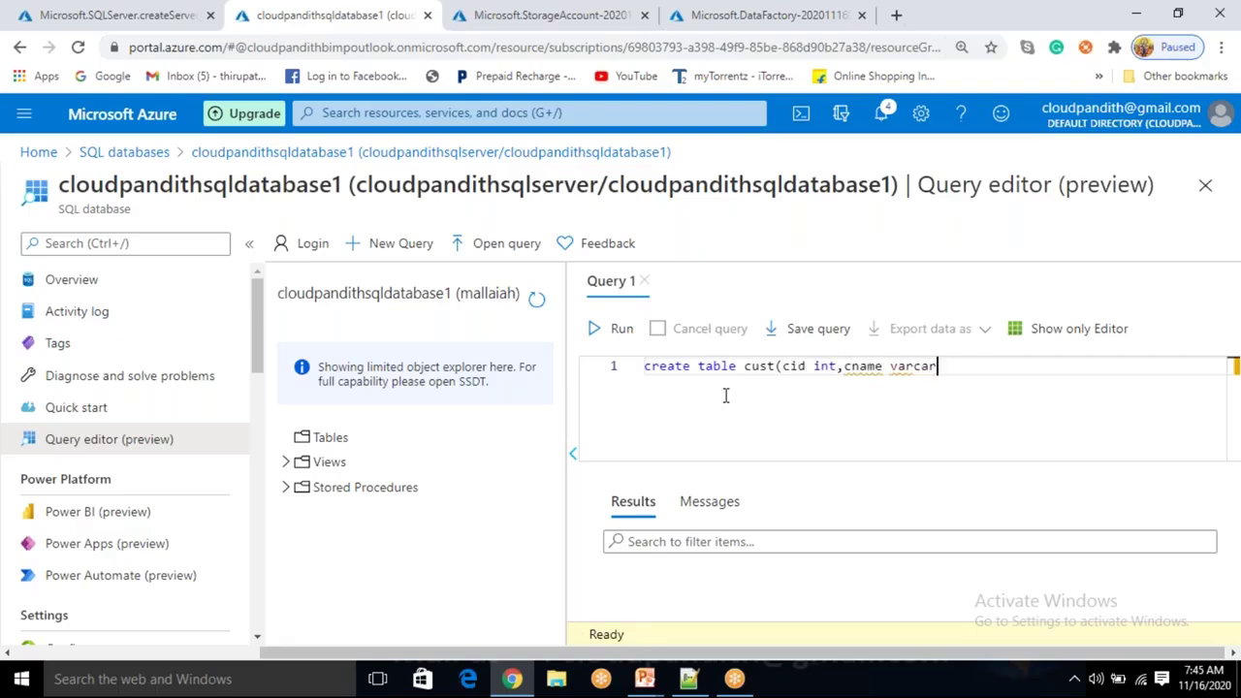
pyautogui.press('BackSpace')
pyautogui.press('BackSpace')
pyautogui.write('har(50),cphno ')
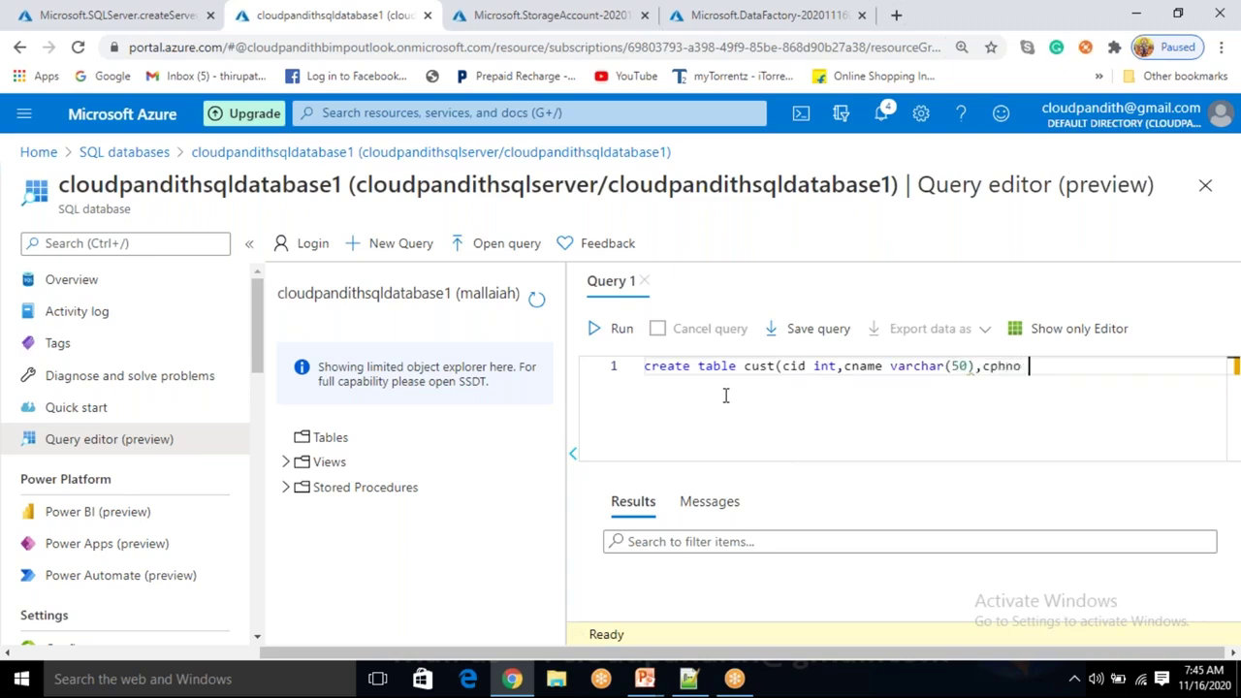
pyautogui.write('bigint_)')
pyautogui.press('BackSpace')
pyautogui.press('BackSpace')
pyautogui.write(')')
pyautogui.press('Return')
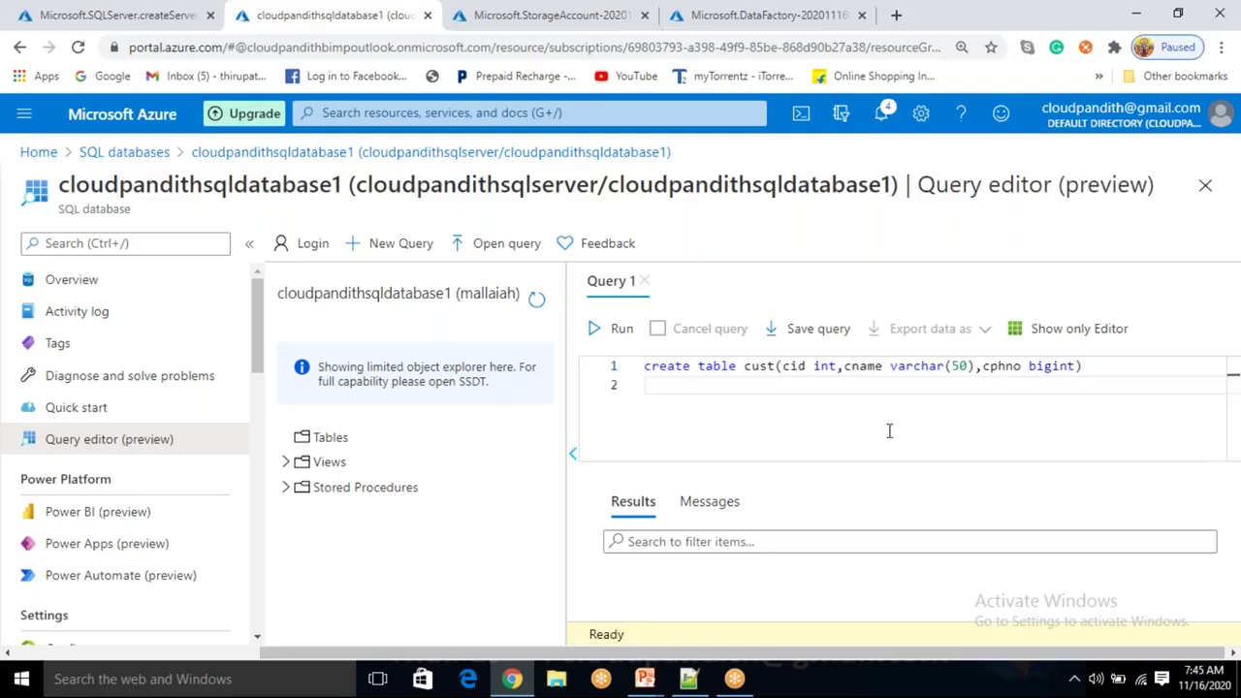
pyautogui.write('inse')
pyautogui.hotkey('shift', 'Home')
pyautogui.press('BackSpace')
pyautogui.press('BackSpace')
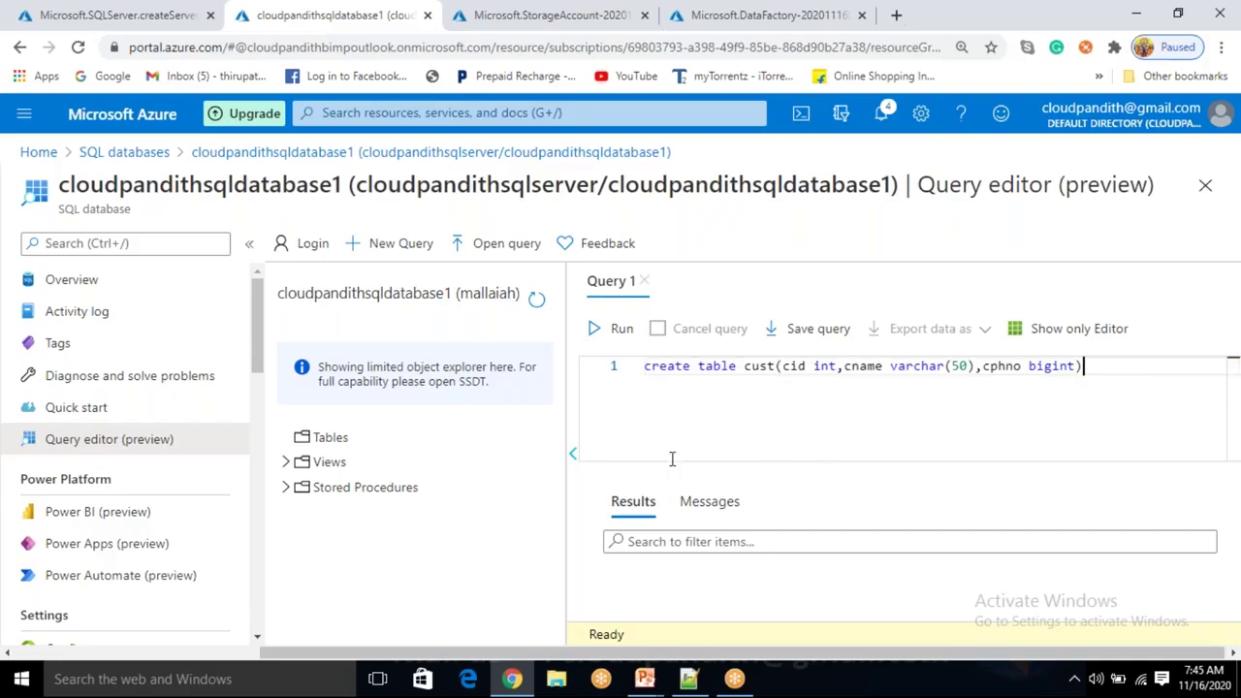
# Run the CREATE TABLE statement and confirm dbo.cust appears under Tables after refreshing.
pyautogui.click(623, 330)
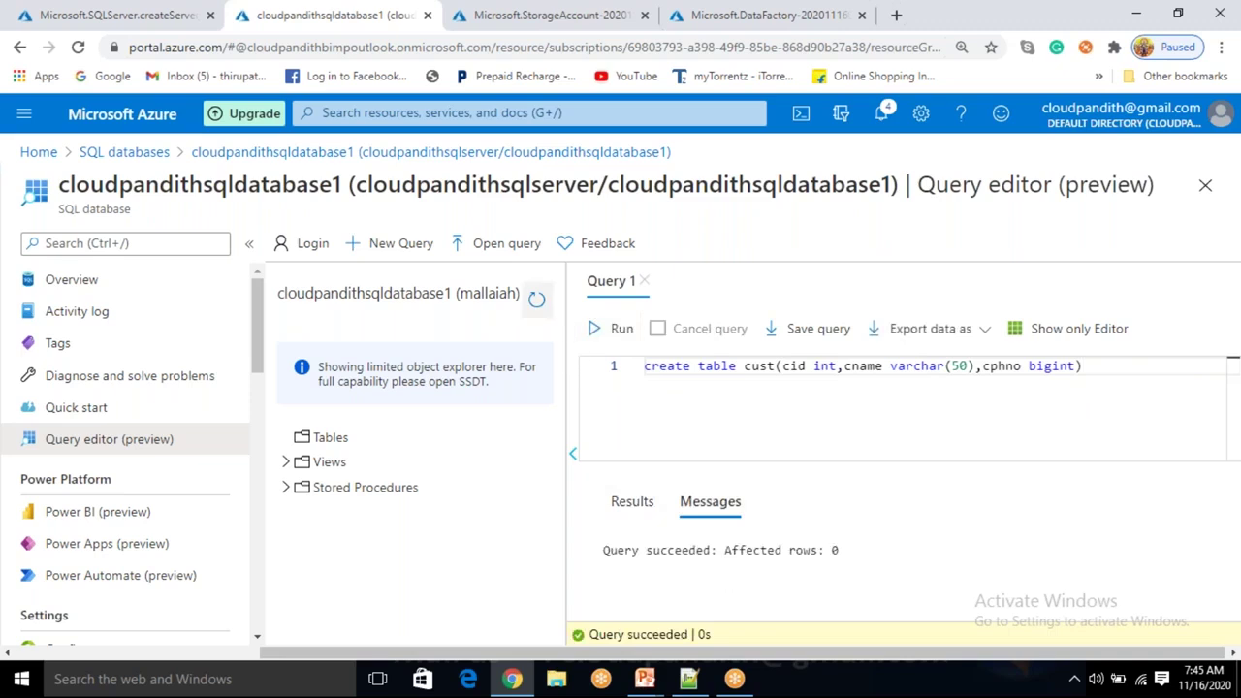
pyautogui.click(539, 302)
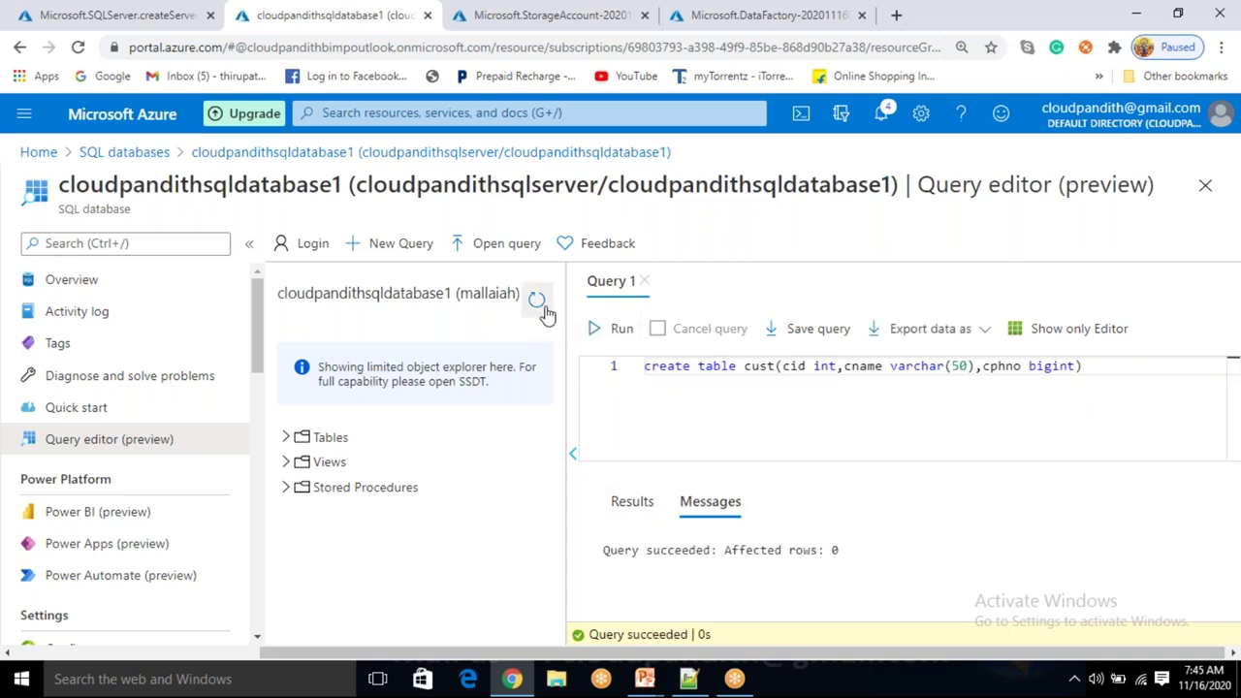
pyautogui.click(288, 438)
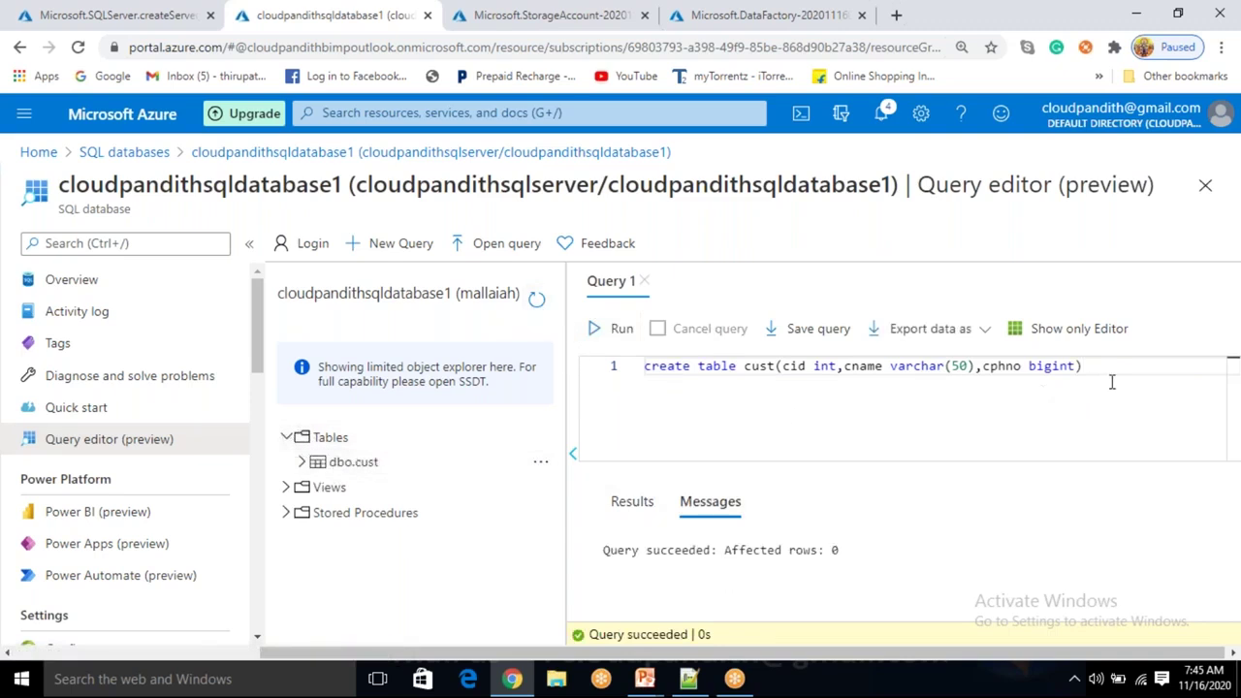
pyautogui.moveTo(1084, 367); pyautogui.dragTo(632, 378)
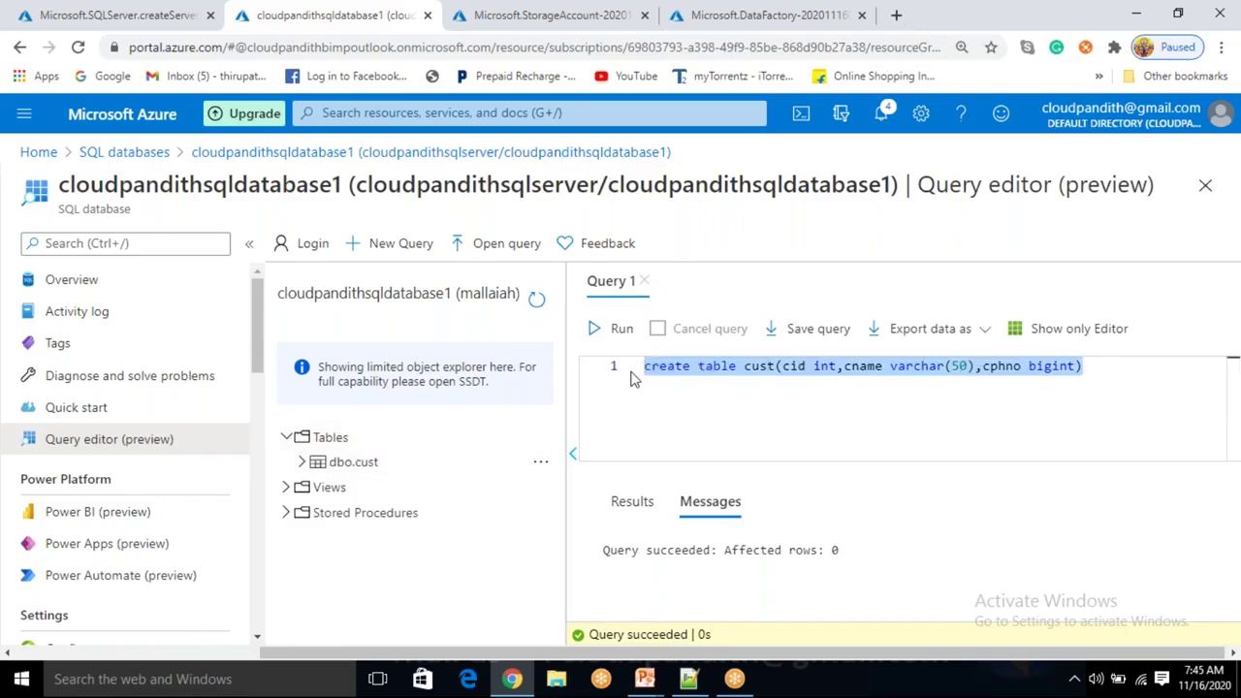
# Run select * from cust to check the table's current contents.
pyautogui.write('select * ')
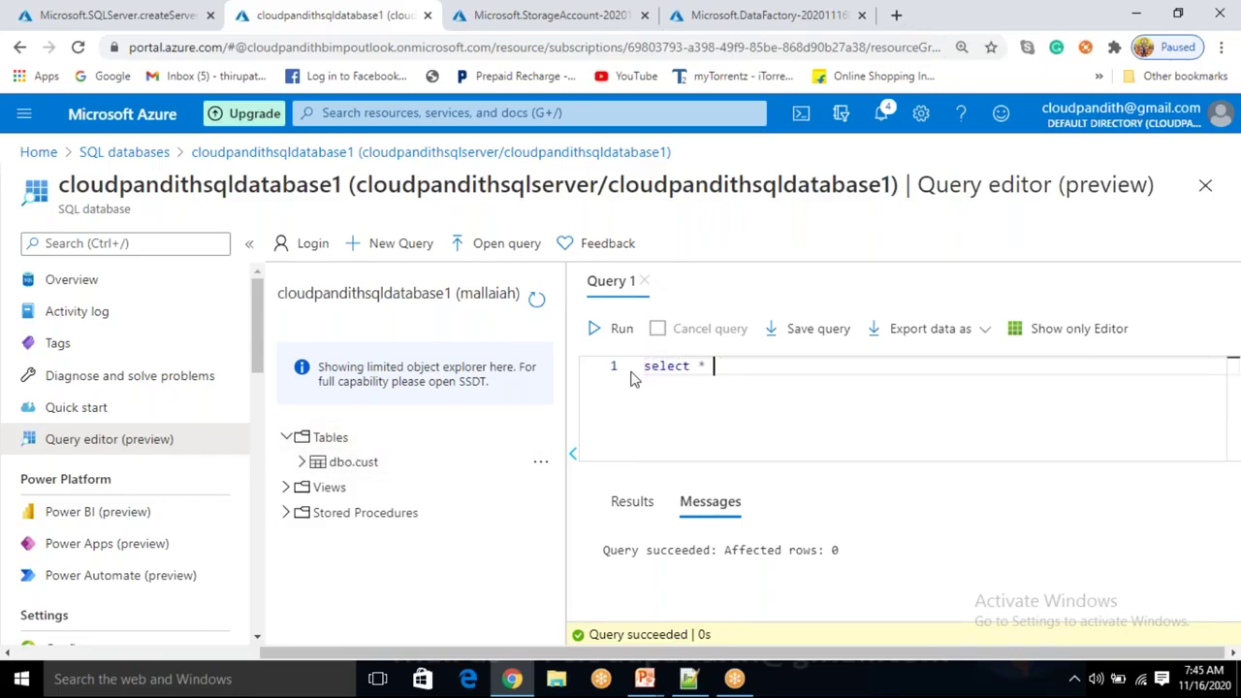
pyautogui.write('from cust')
pyautogui.press('BackSpace')
pyautogui.press('BackSpace')
pyautogui.write('st')
pyautogui.click(593, 328)
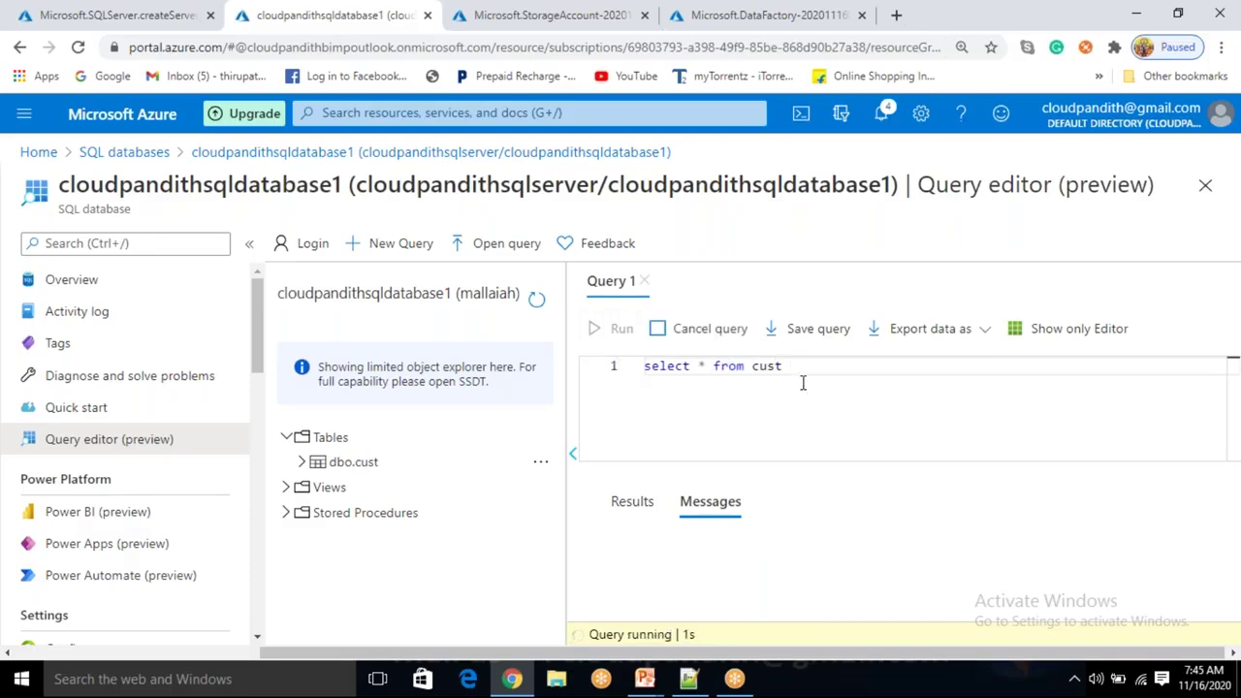
# Replace the select with an INSERT INTO cust query holding rows for customer ids 1, 2 and 3.
pyautogui.moveTo(814, 366); pyautogui.dragTo(640, 365)
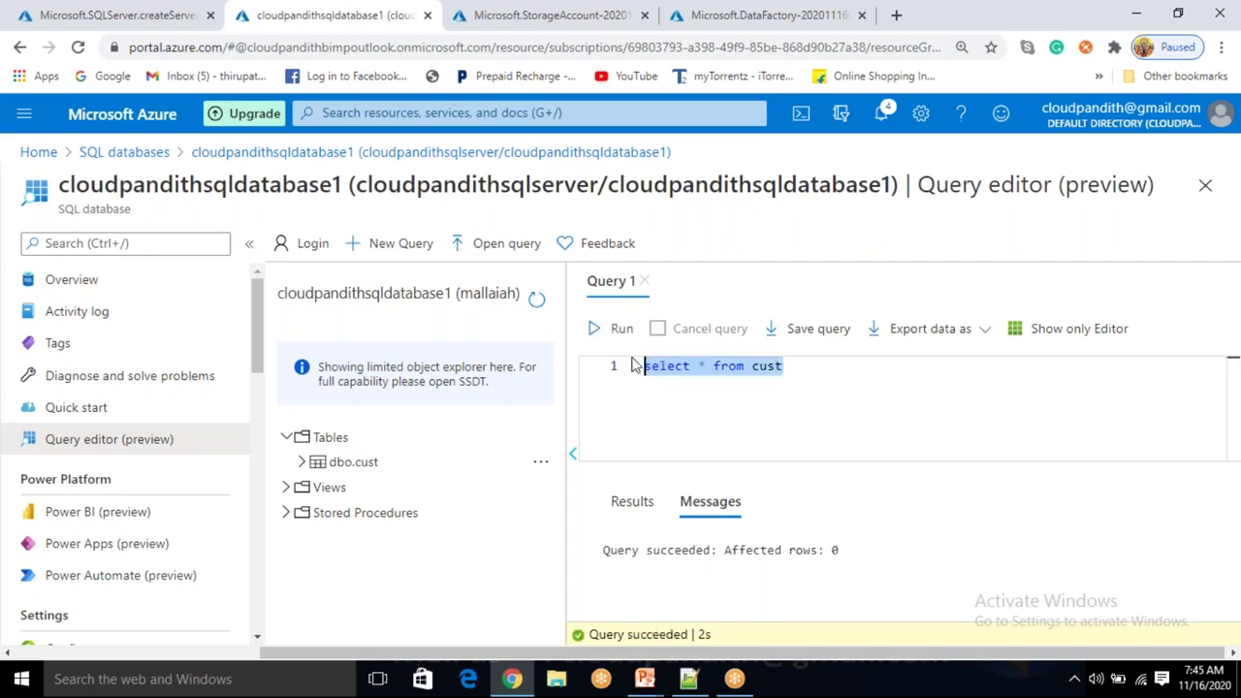
pyautogui.click(803, 384)
pyautogui.moveTo(803, 377); pyautogui.dragTo(644, 379)
pyautogui.press('BackSpace')
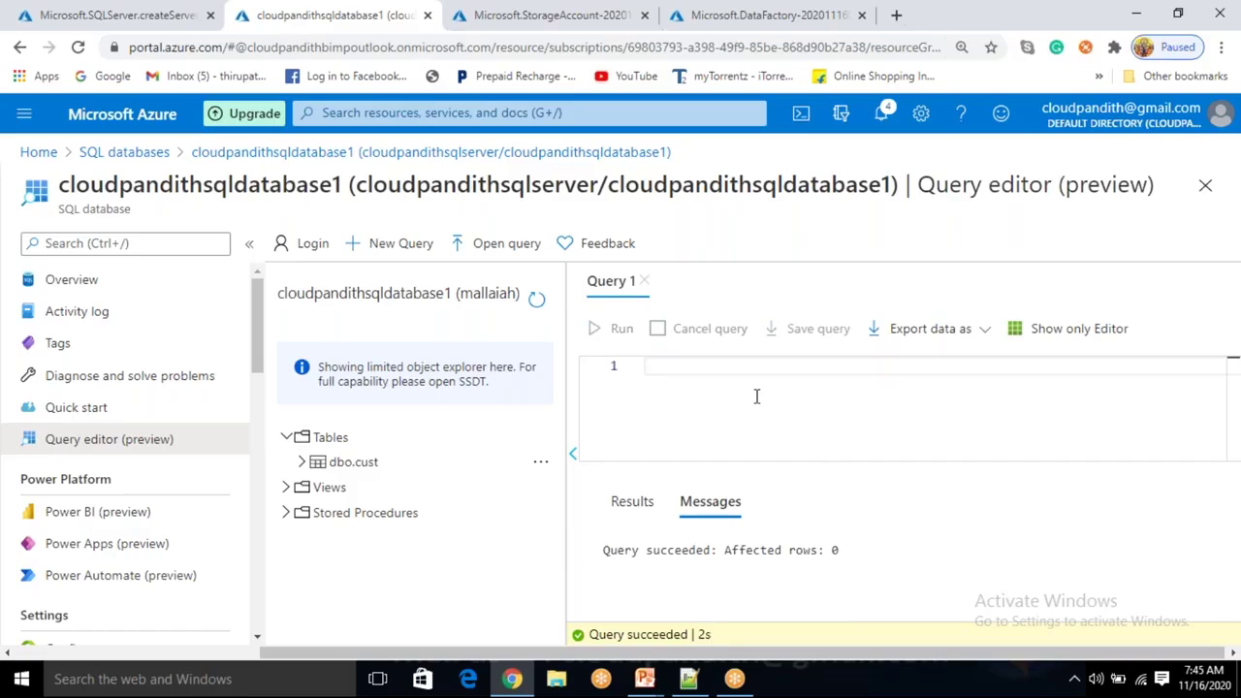
pyautogui.write('insert into cust(')
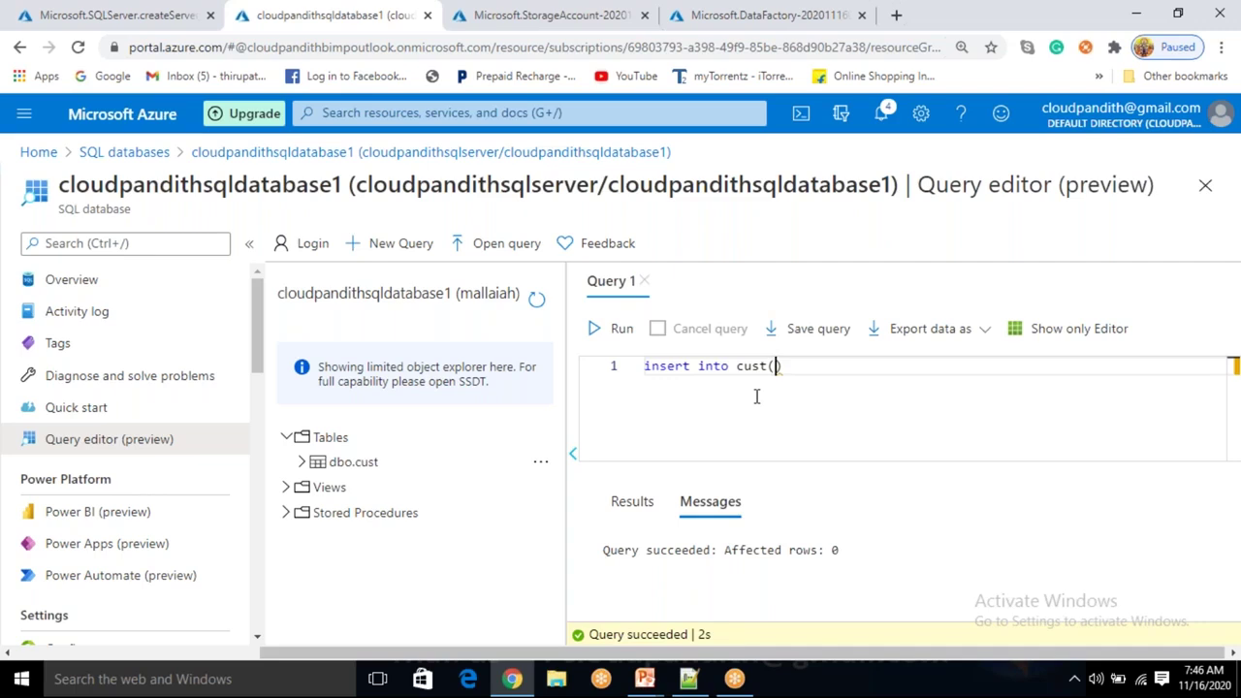
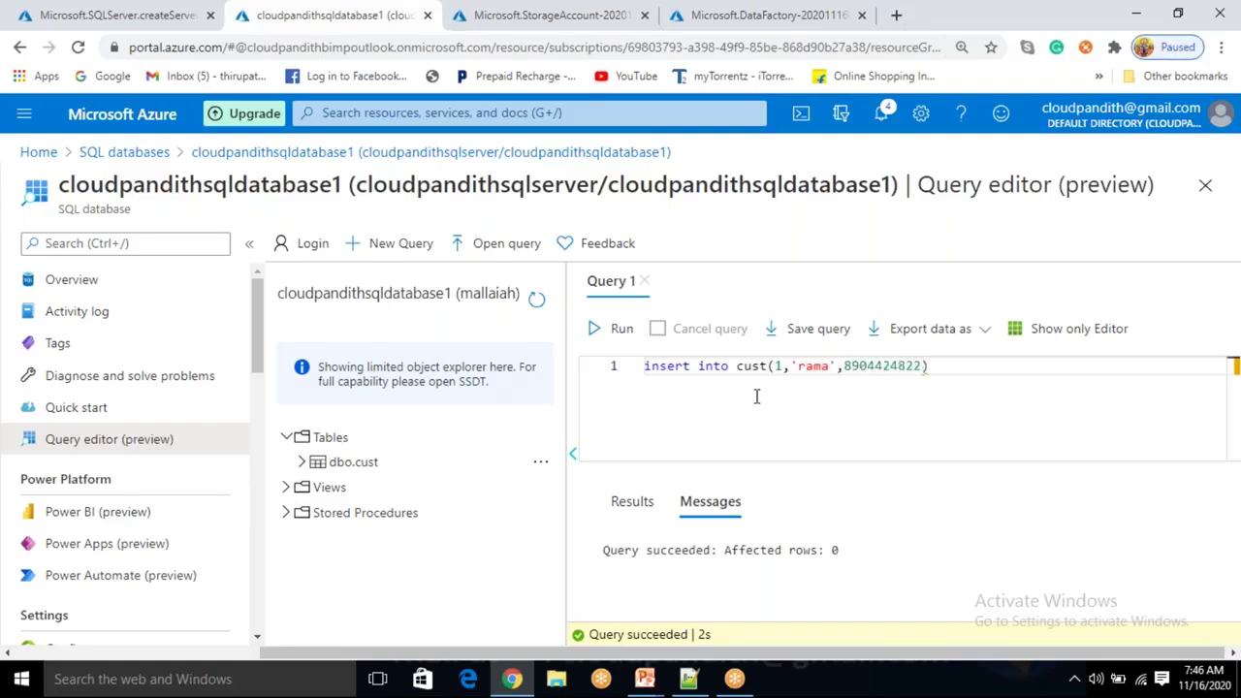
pyautogui.write(',')
pyautogui.press('Return')
pyautogui.write("(2,'")
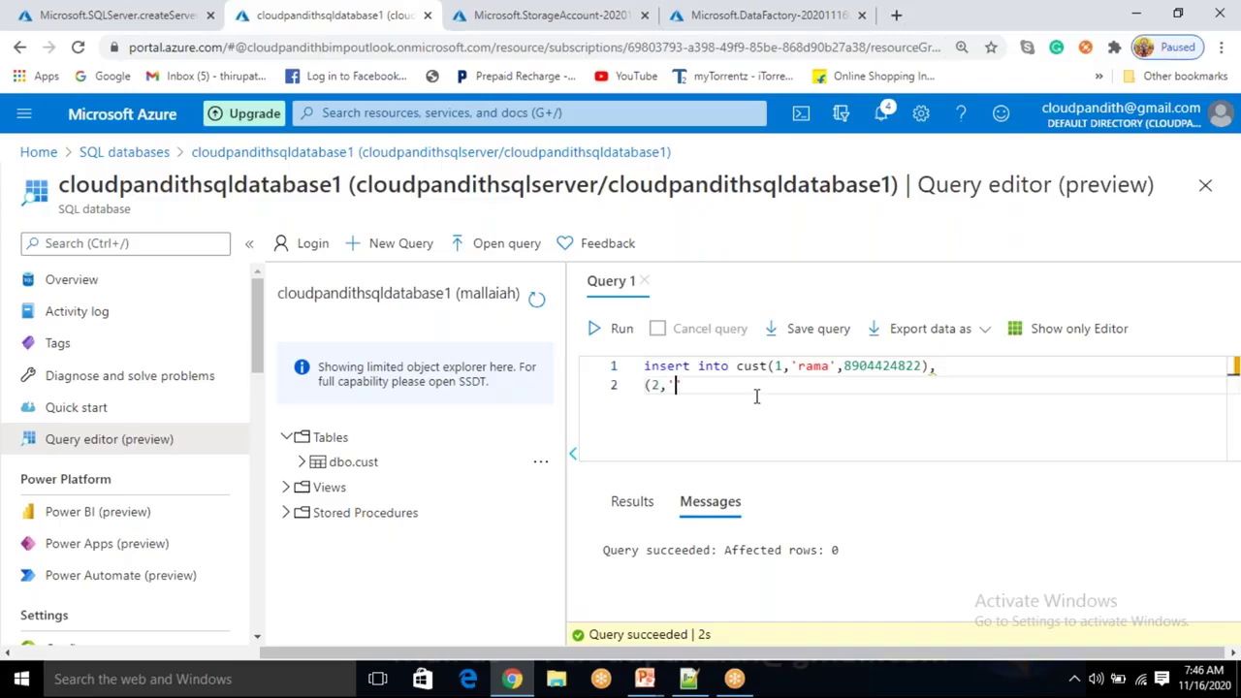
pyautogui.press('Return')
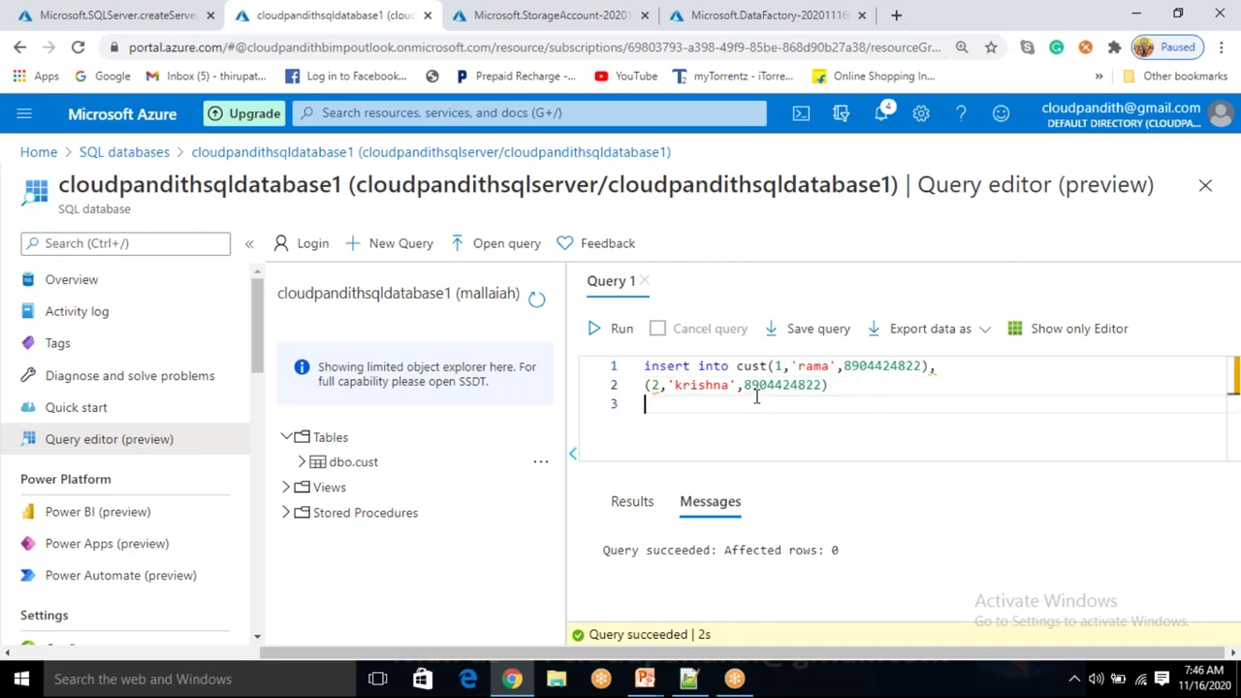
pyautogui.write("(3,'saiu")
pyautogui.press('BackSpace')
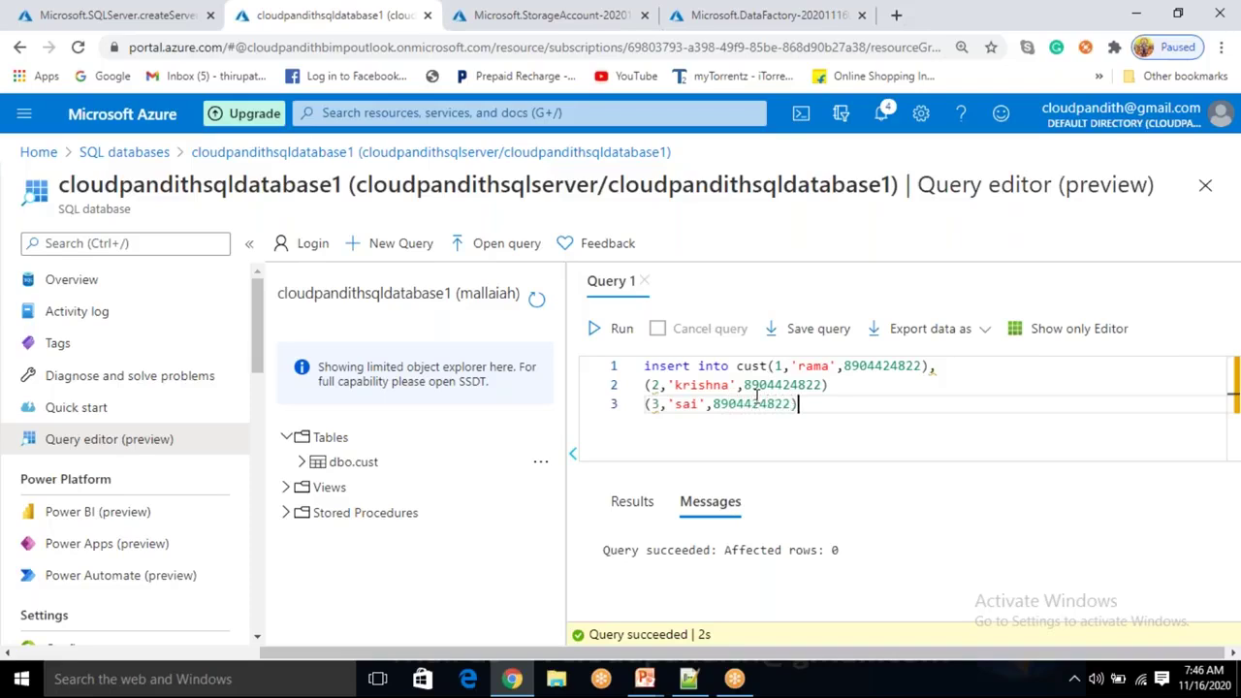
# Add a fourth row for customer id 4 to the insert statement.
pyautogui.press('Up')
pyautogui.press('End')
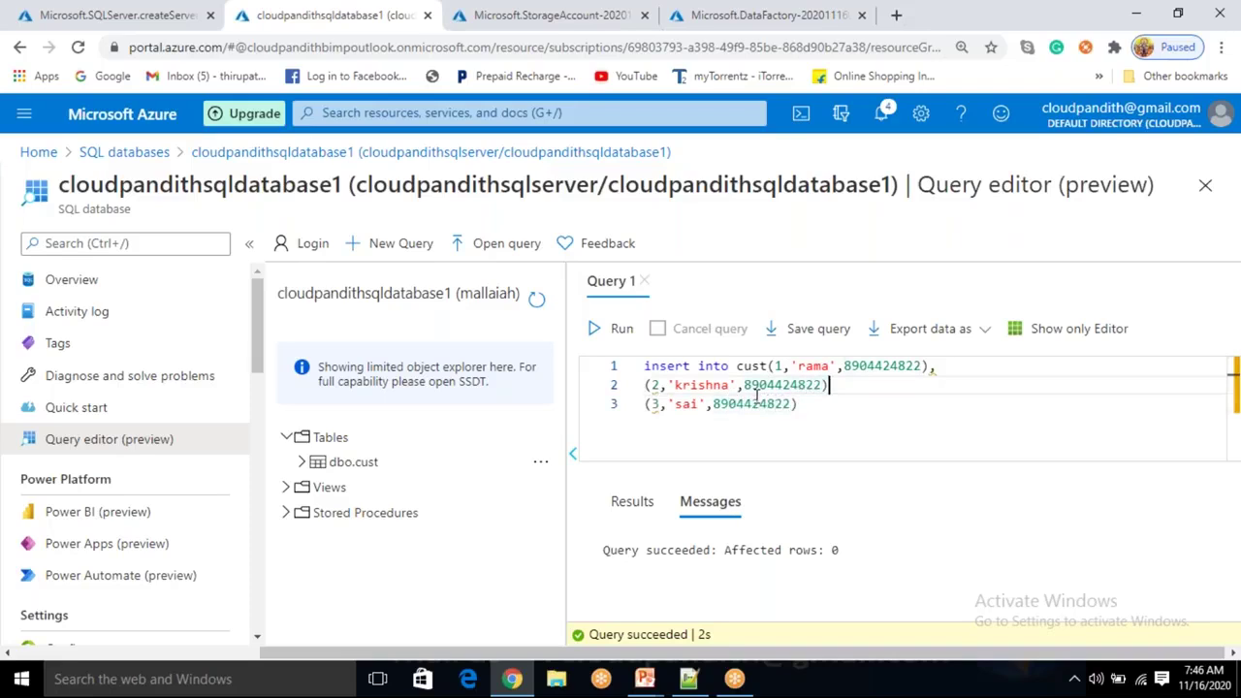
pyautogui.press('Down')
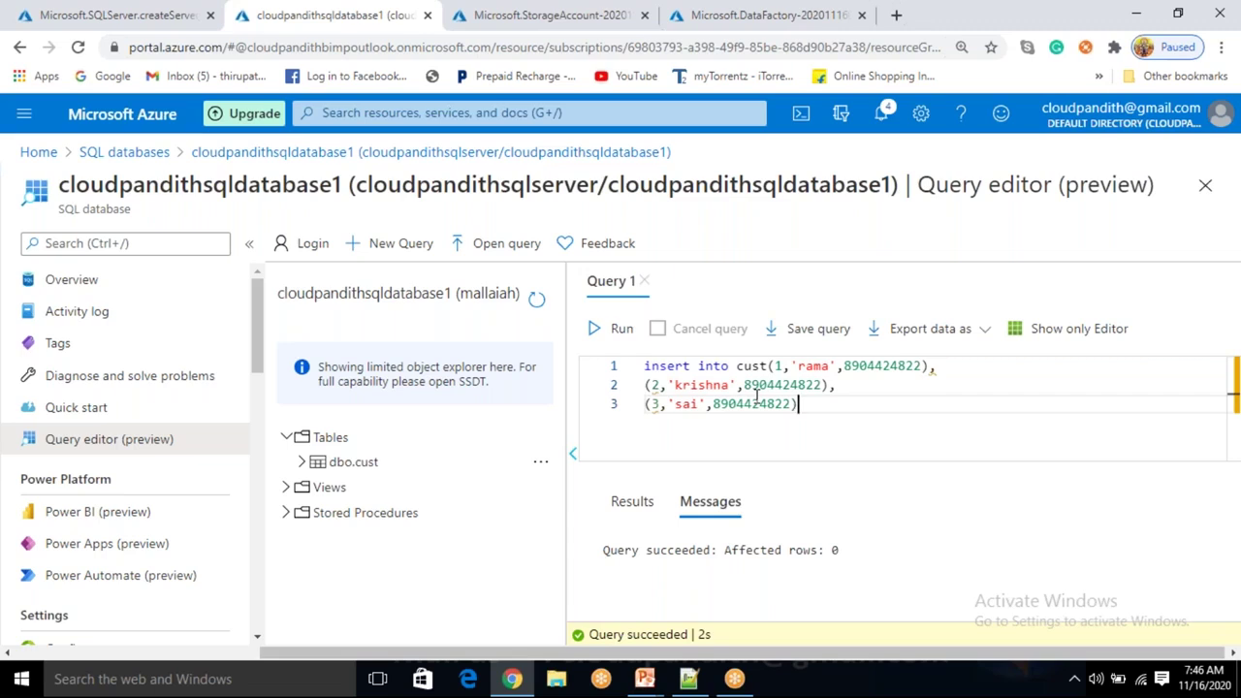
pyautogui.write(',')
pyautogui.press('Return')
pyautogui.write("(4,''")
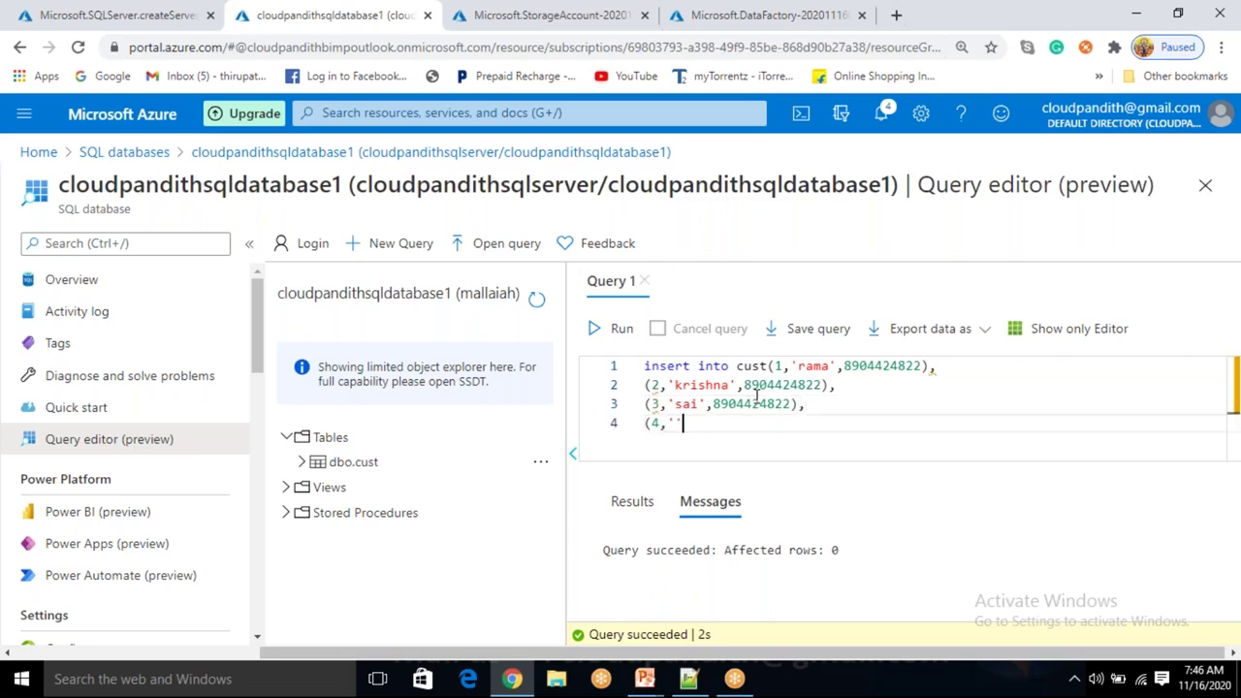
pyautogui.press('BackSpace')
pyautogui.write("srinu',890442")
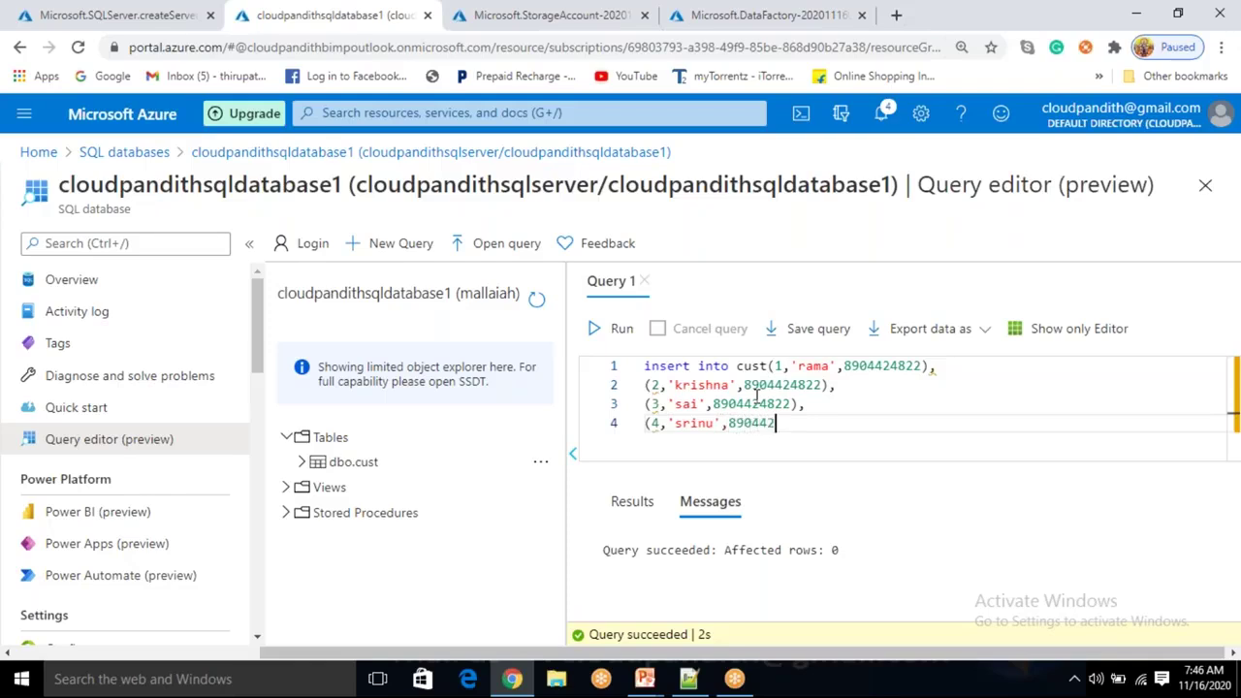
pyautogui.write('482')
# Add the missing VALUES keyword after cust and run the insert, affecting 4 rows.
pyautogui.keyDown('shift'); pyautogui.click(644, 366); pyautogui.keyUp('shift')
pyautogui.click(613, 338)
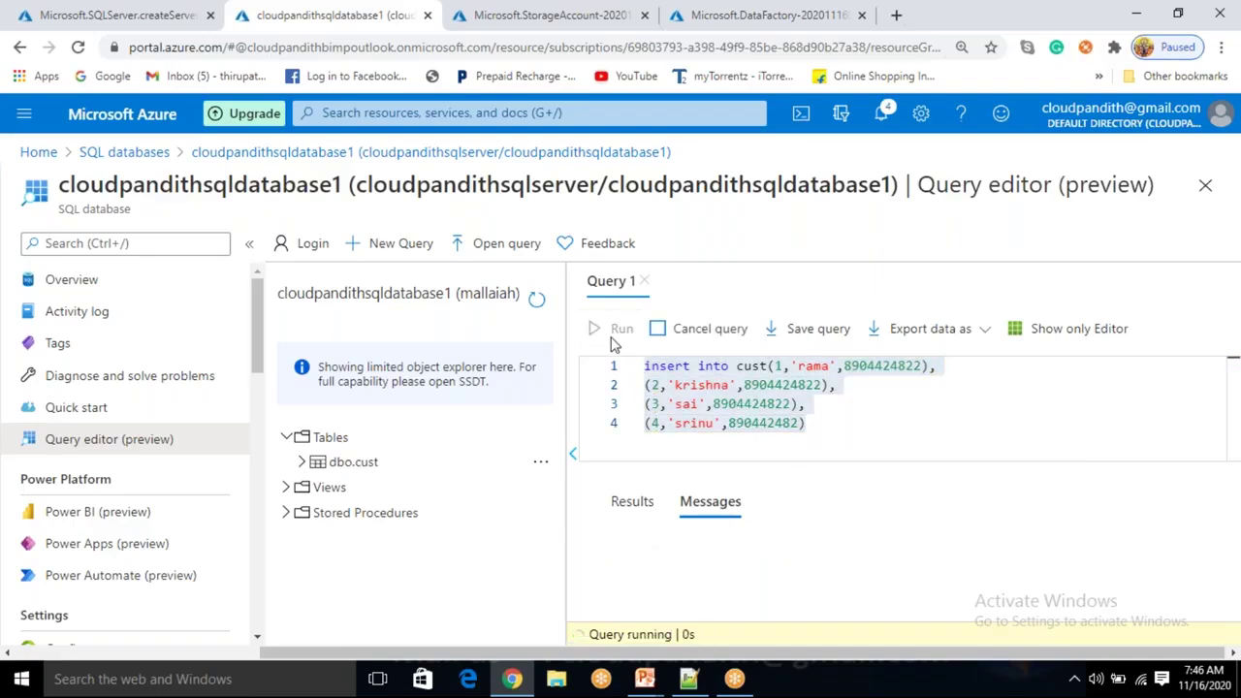
pyautogui.click(831, 418)
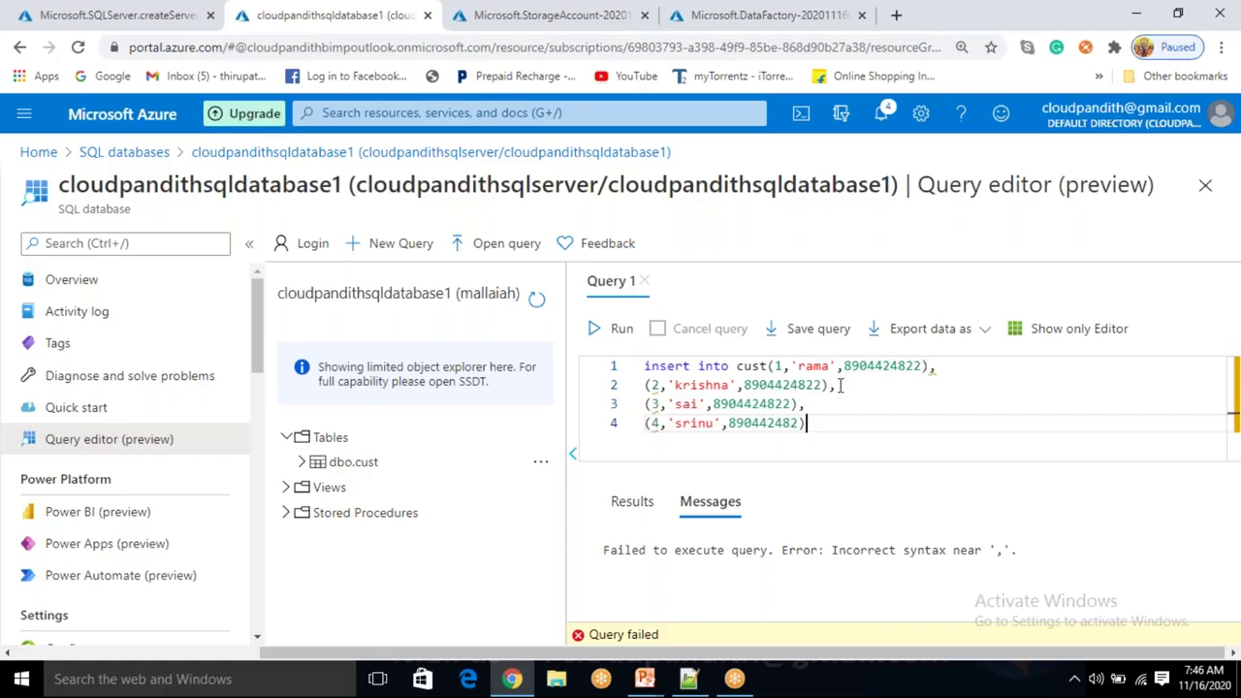
pyautogui.click(769, 365)
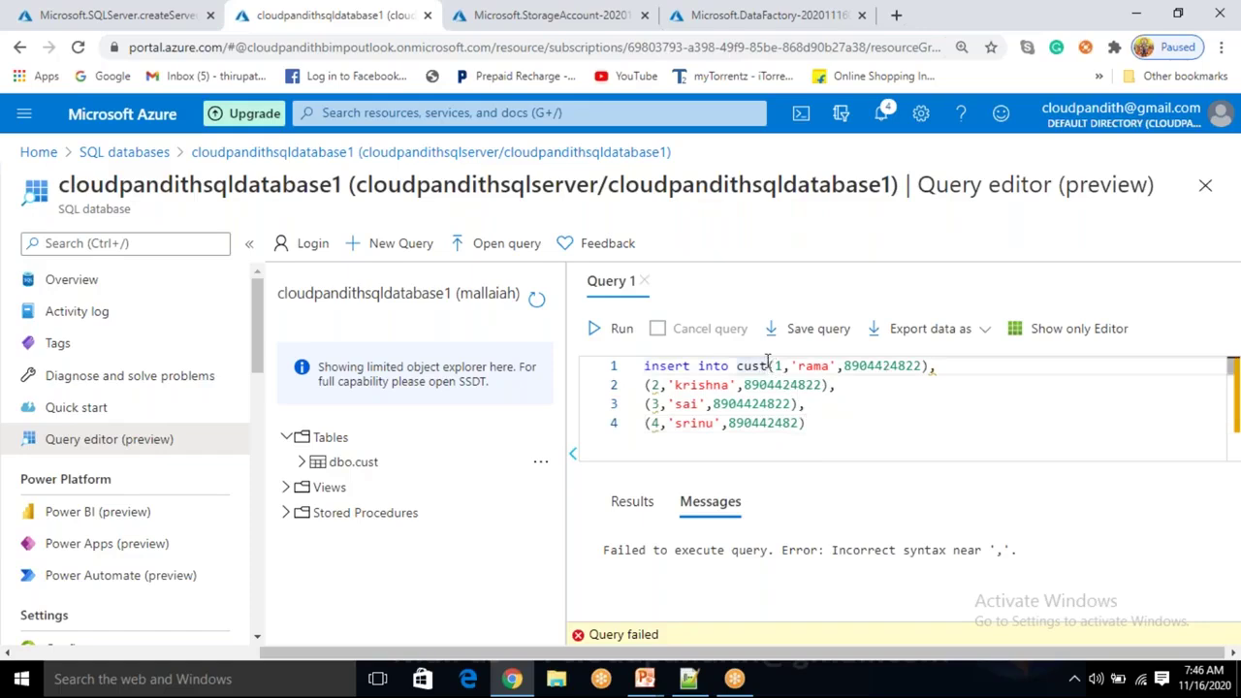
pyautogui.write('values')
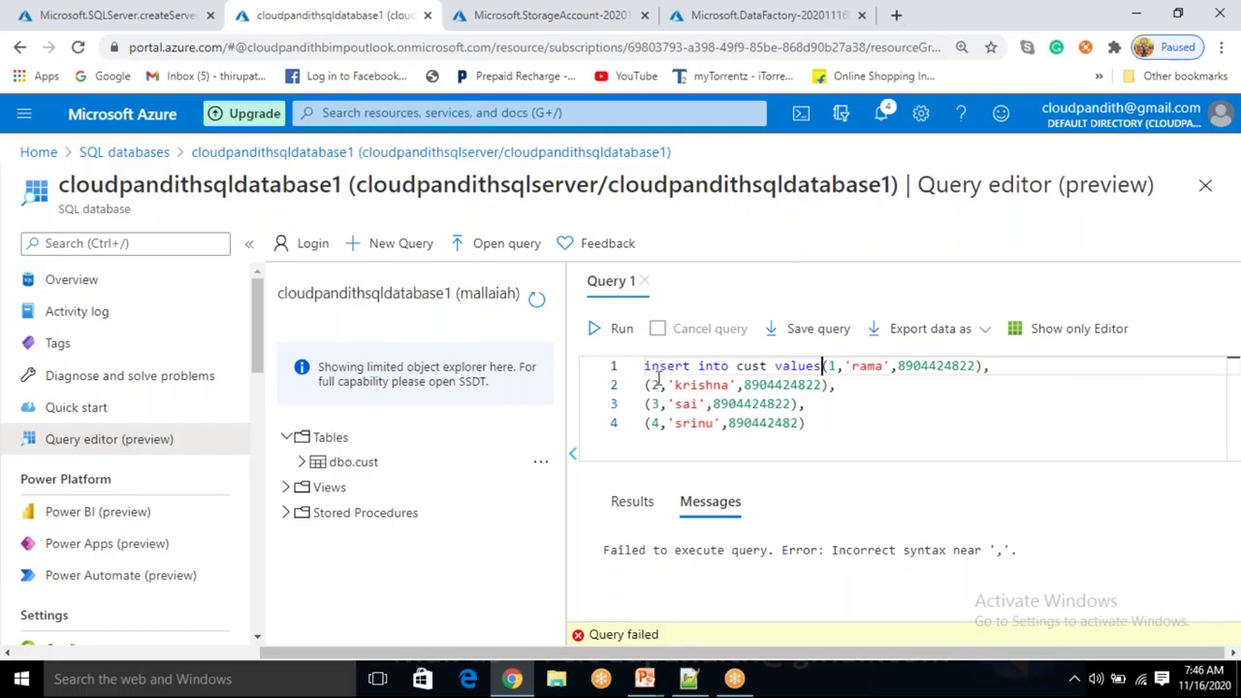
pyautogui.hotkey('ctrl', 'a')
pyautogui.click(615, 329)
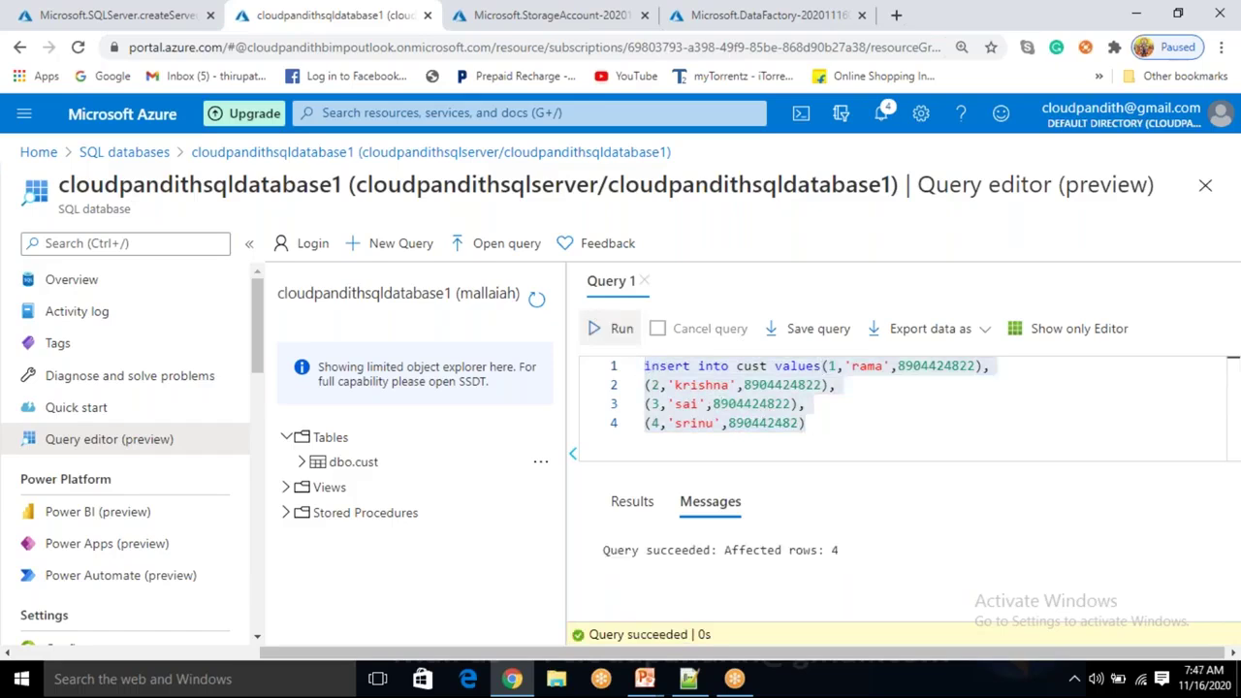
pyautogui.click(856, 438)
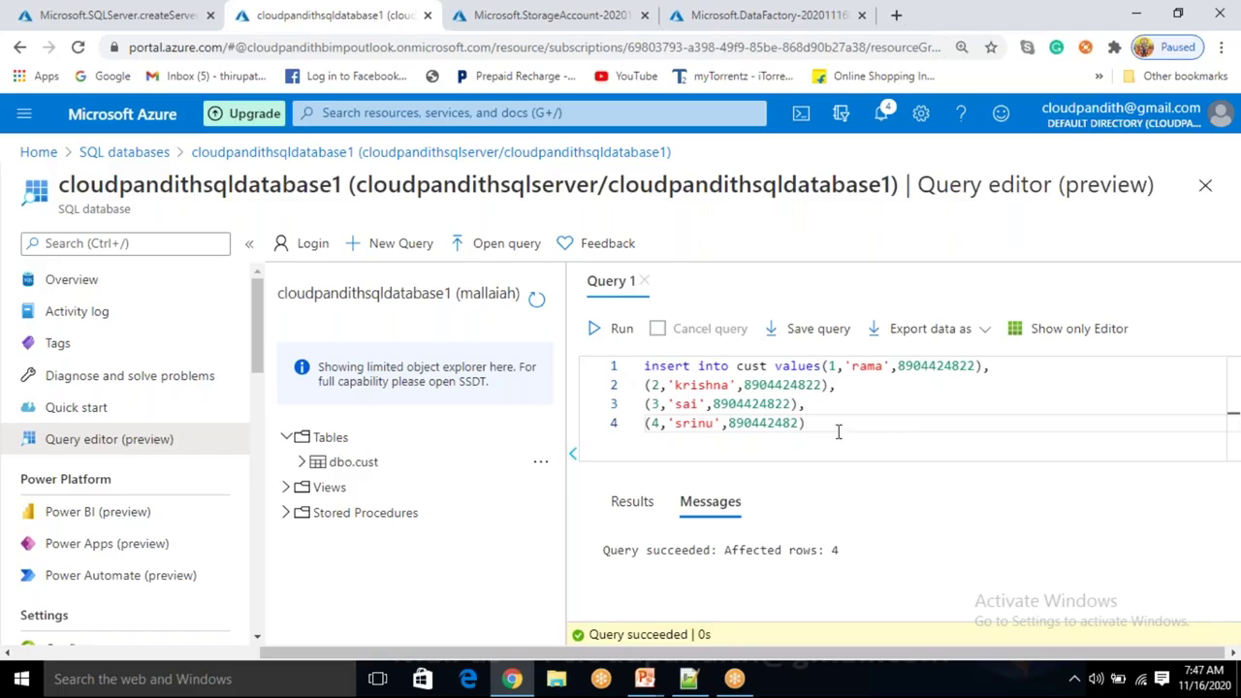
pyautogui.moveTo(839, 432); pyautogui.dragTo(643, 364)
# Run select * from cust, correcting 'form' to 'from', to list the inserted rows.
pyautogui.write('se')
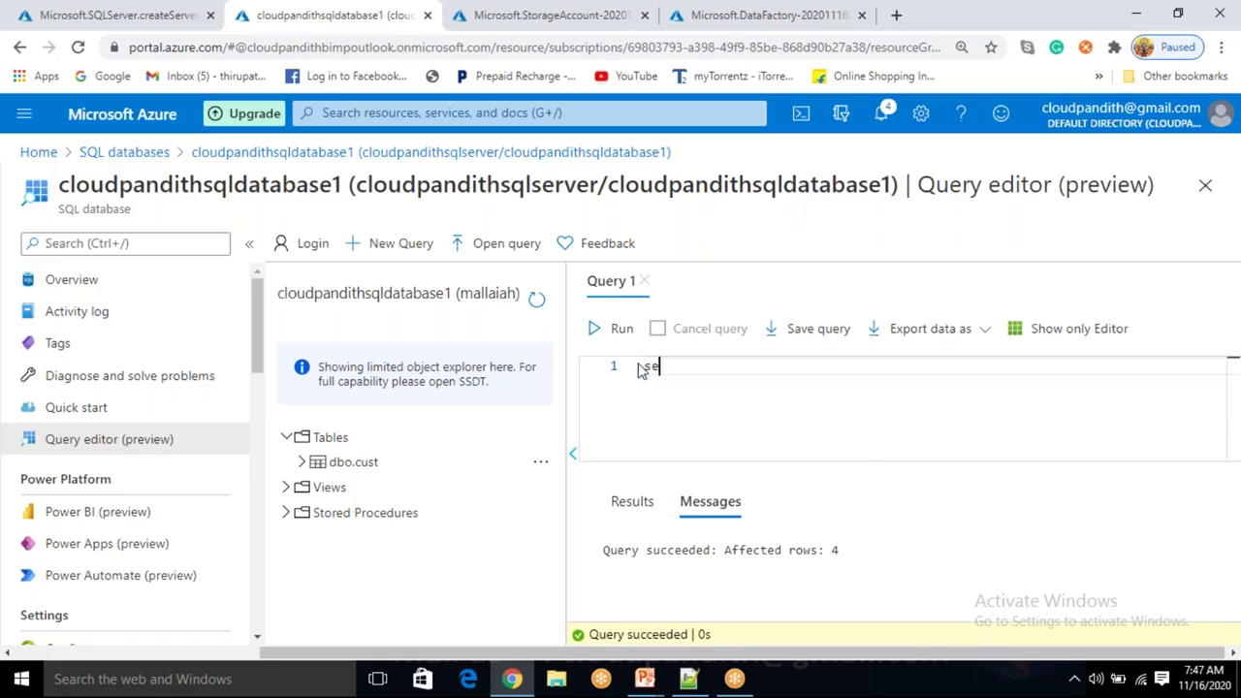
pyautogui.write('lect * form cust')
pyautogui.click(625, 327)
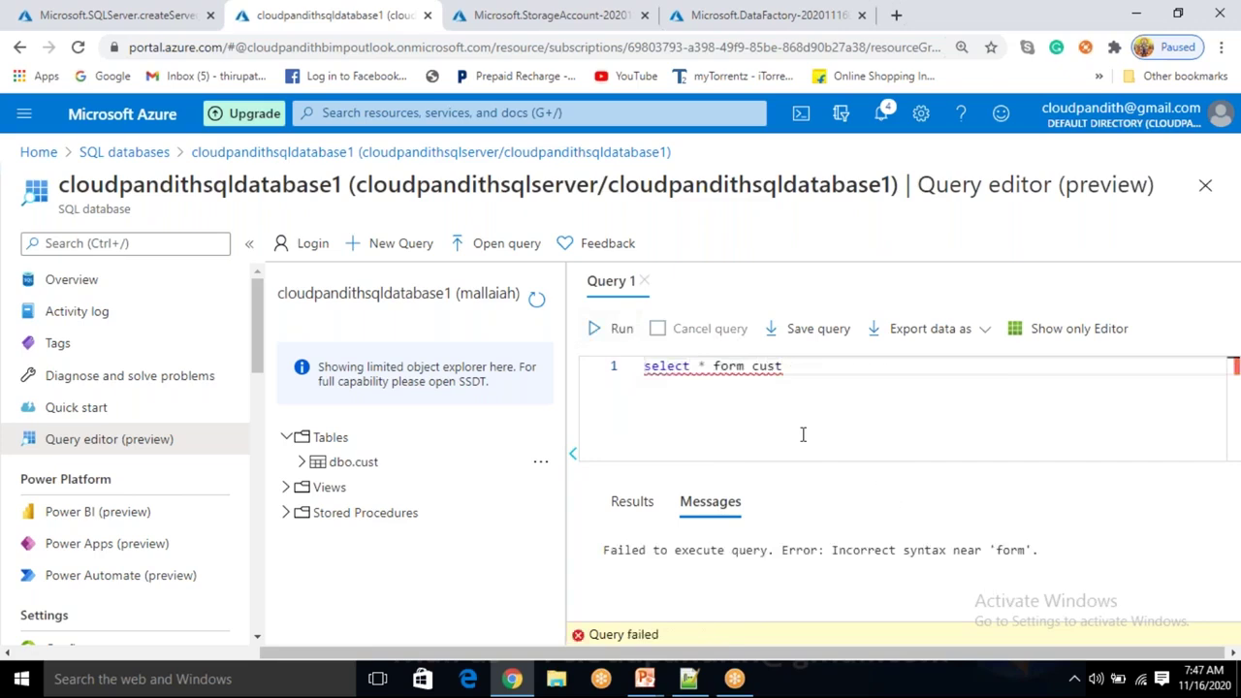
pyautogui.click(728, 365)
pyautogui.press('BackSpace')
pyautogui.press('Right')
pyautogui.write('o')
pyautogui.click(626, 331)
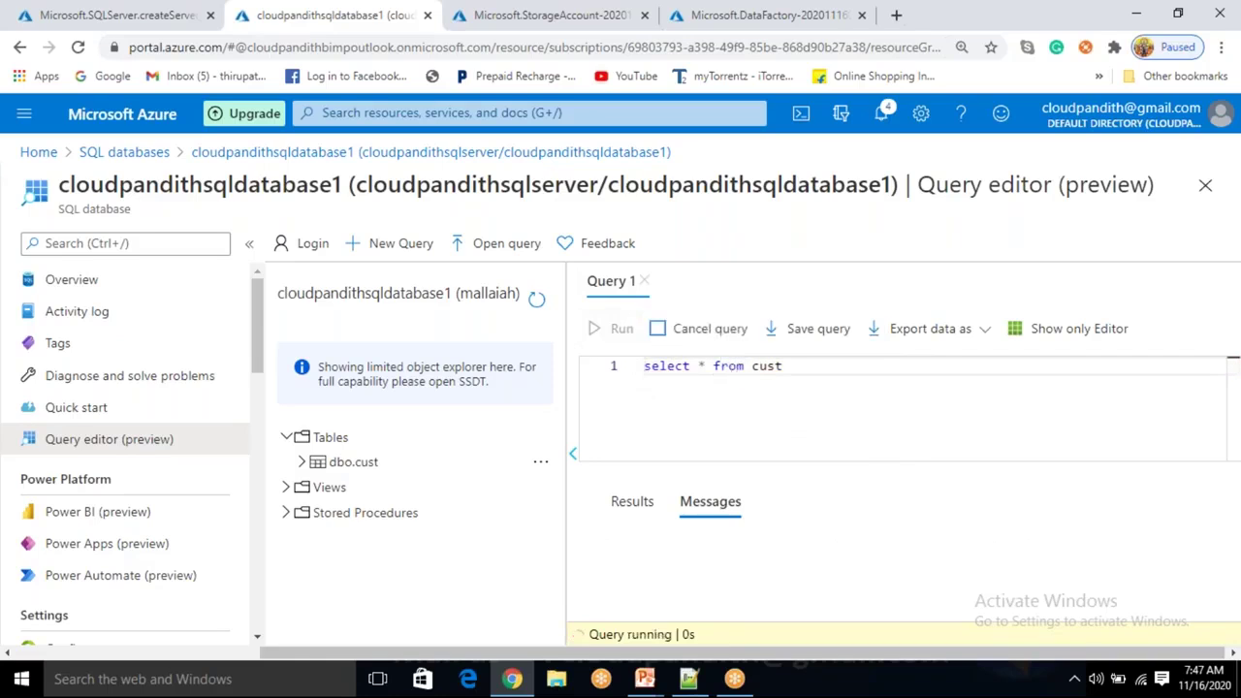
# Scroll through the results and inspect the fourth row's phone number value.
pyautogui.scroll(-2, 870, 548)
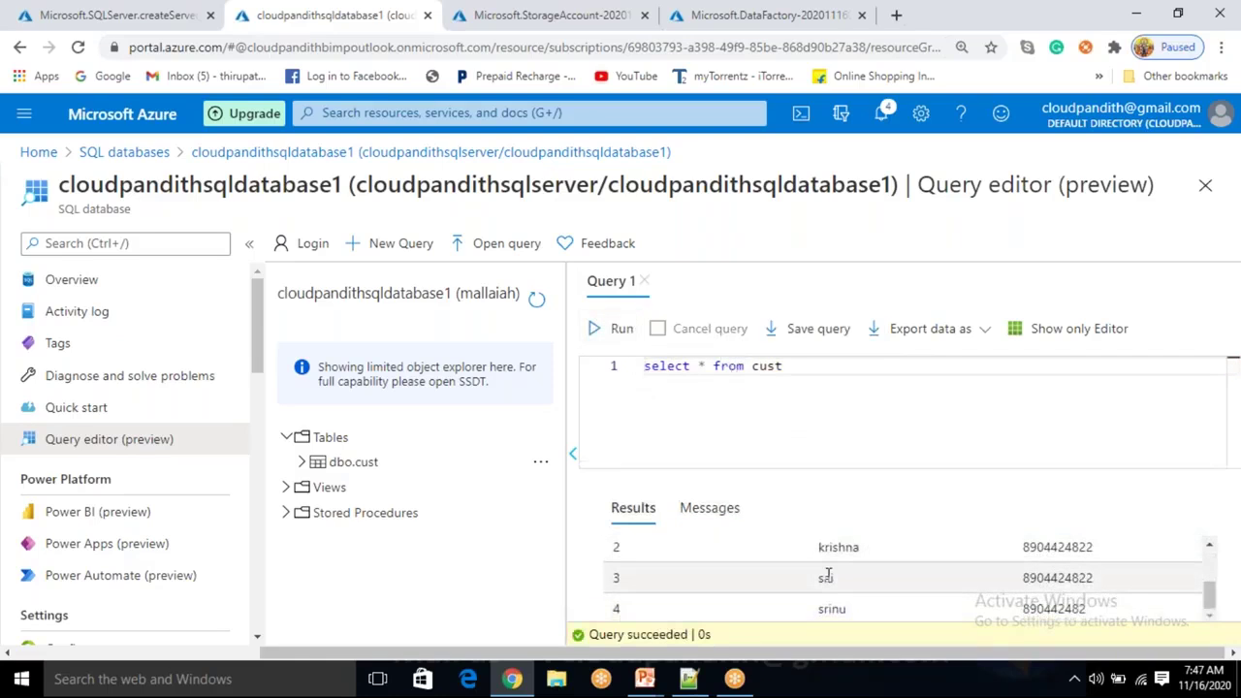
pyautogui.scroll(2, 825, 581)
pyautogui.scroll(-2, 820, 607)
pyautogui.moveTo(1090, 608); pyautogui.dragTo(1017, 611)
pyautogui.click(847, 382)
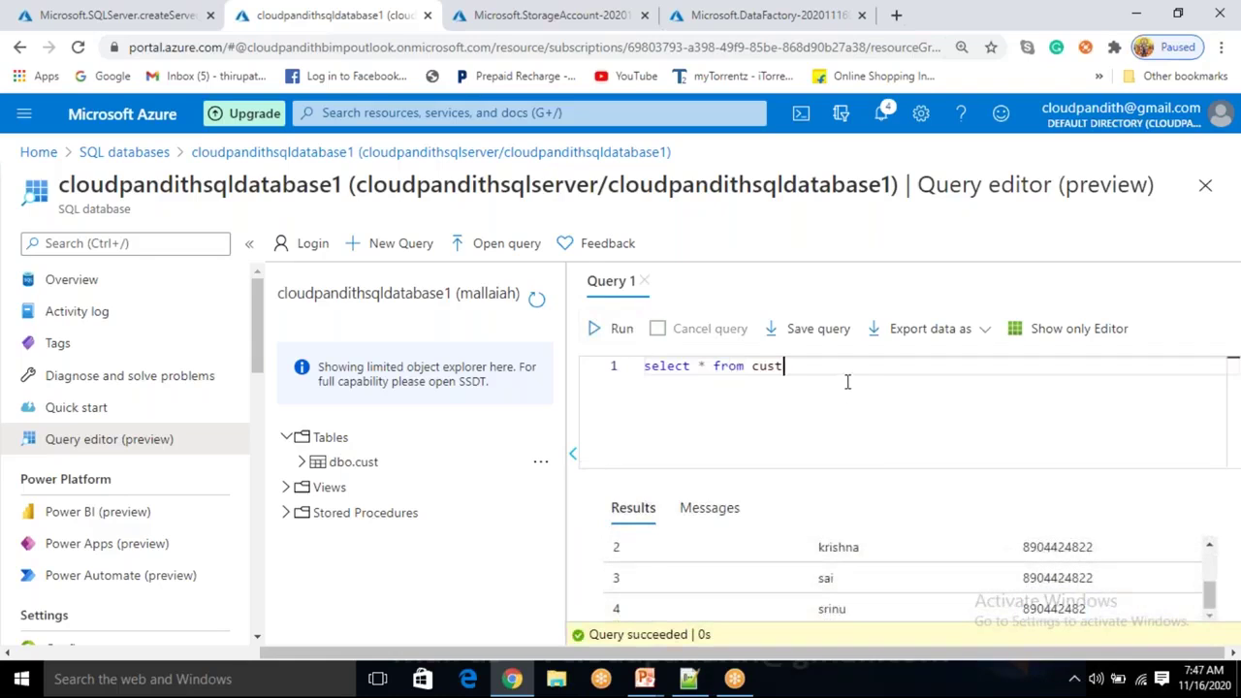
pyautogui.moveTo(1093, 628); pyautogui.dragTo(1025, 609)
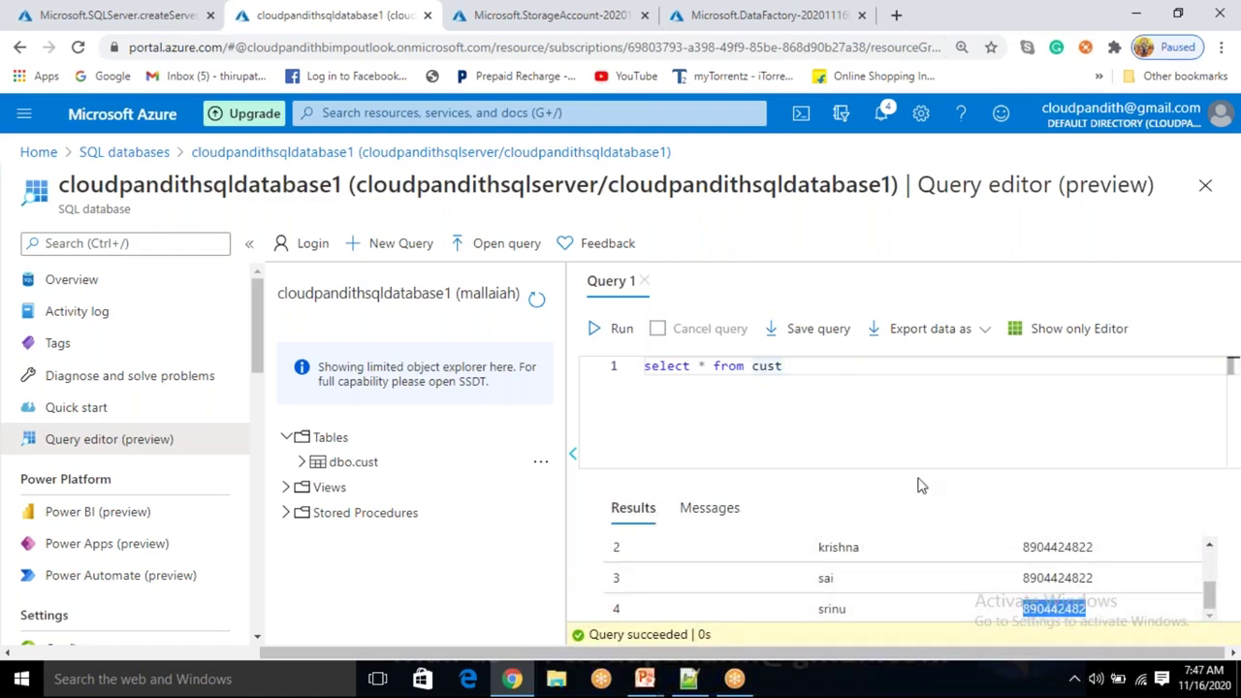
# Select all the query text and delete it, leaving the editor empty.
pyautogui.click(828, 387)
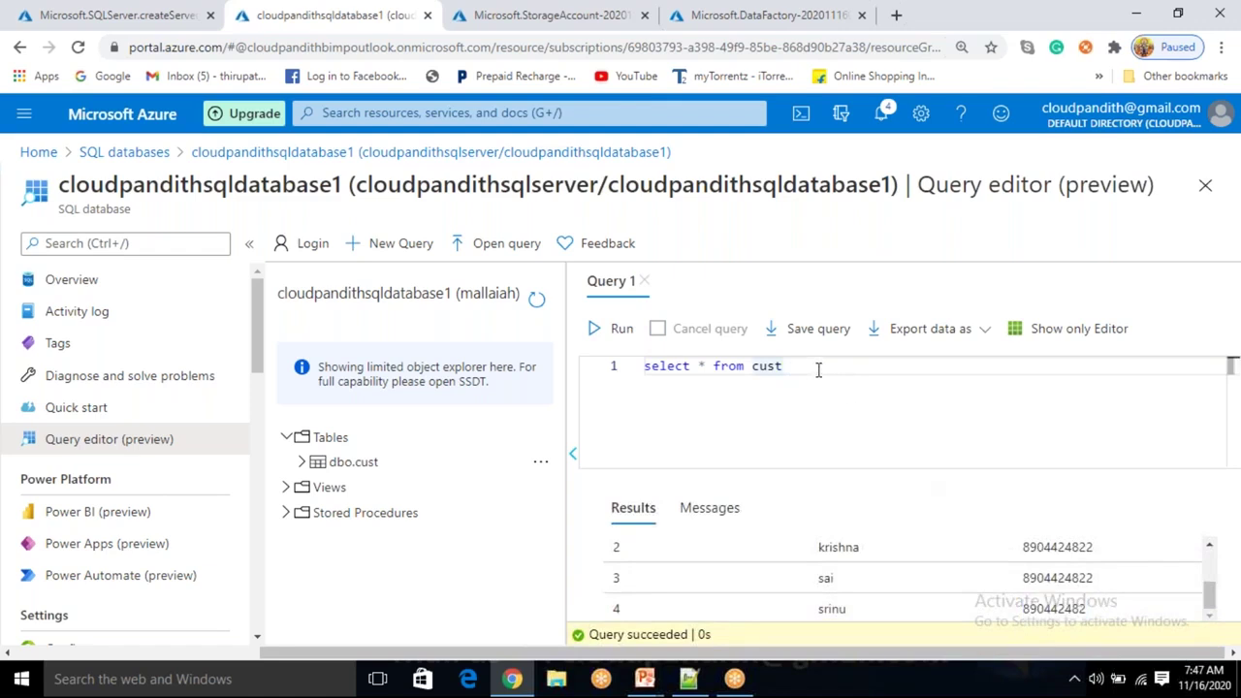
pyautogui.hotkey('ctrl', 'a')
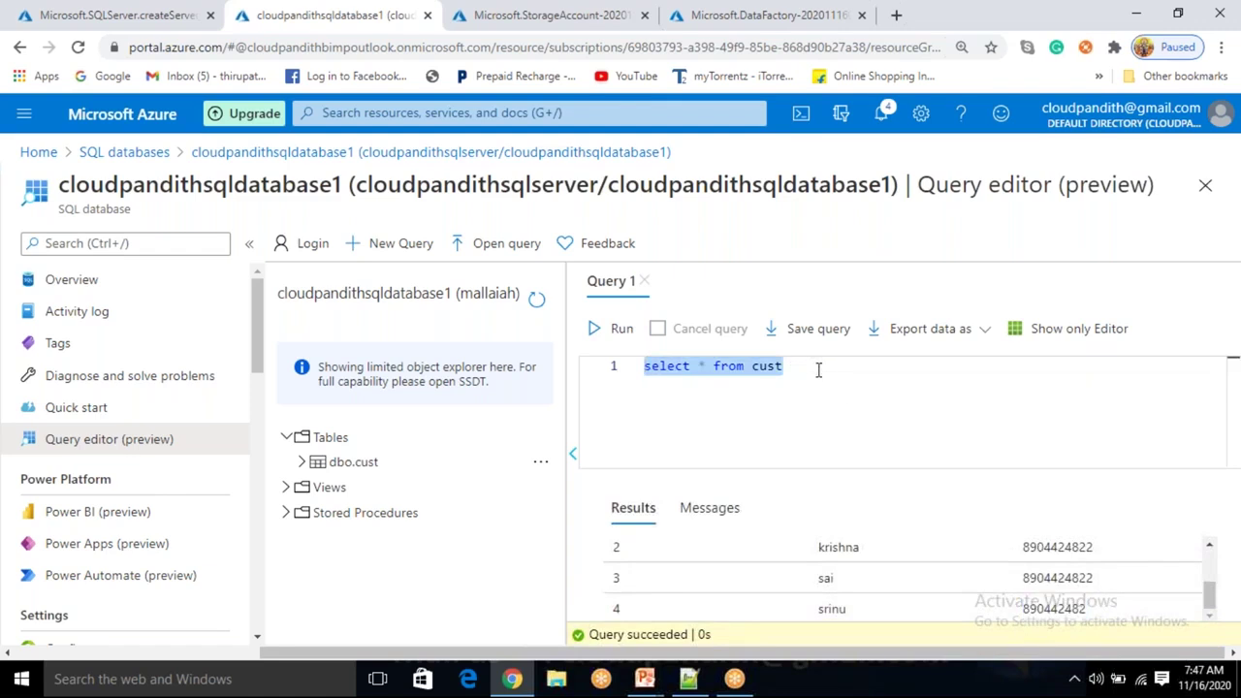
pyautogui.click(817, 368)
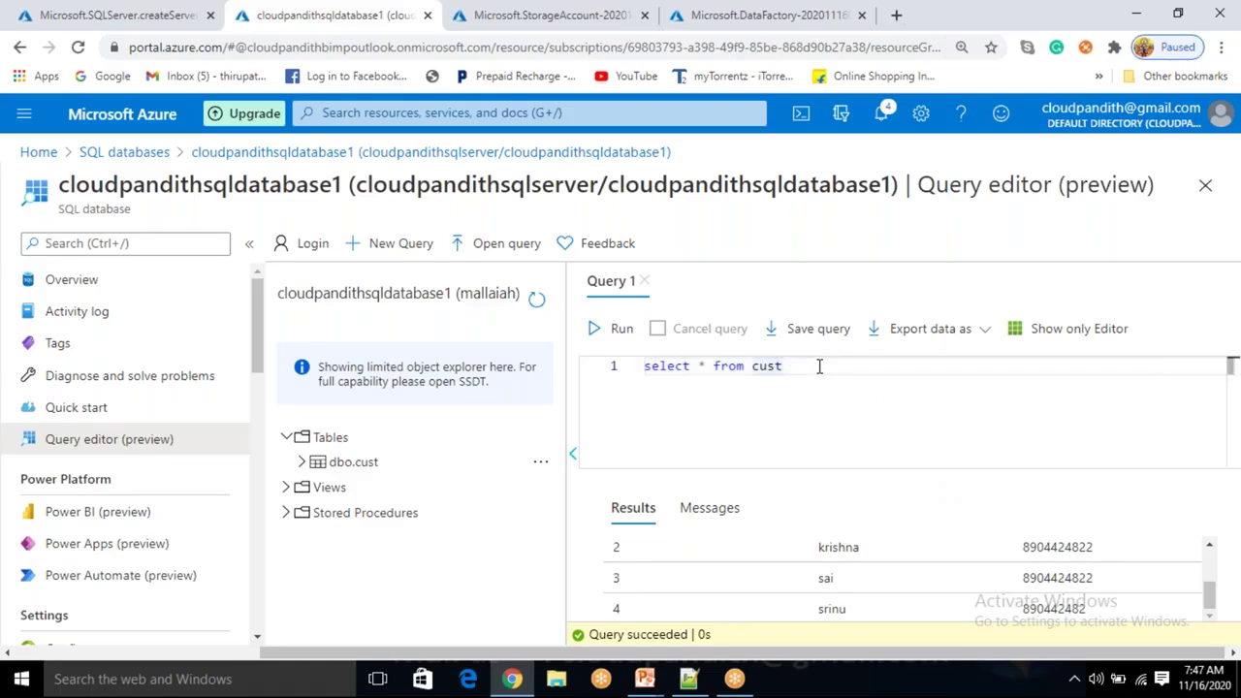
pyautogui.hotkey('ctrl', 'a')
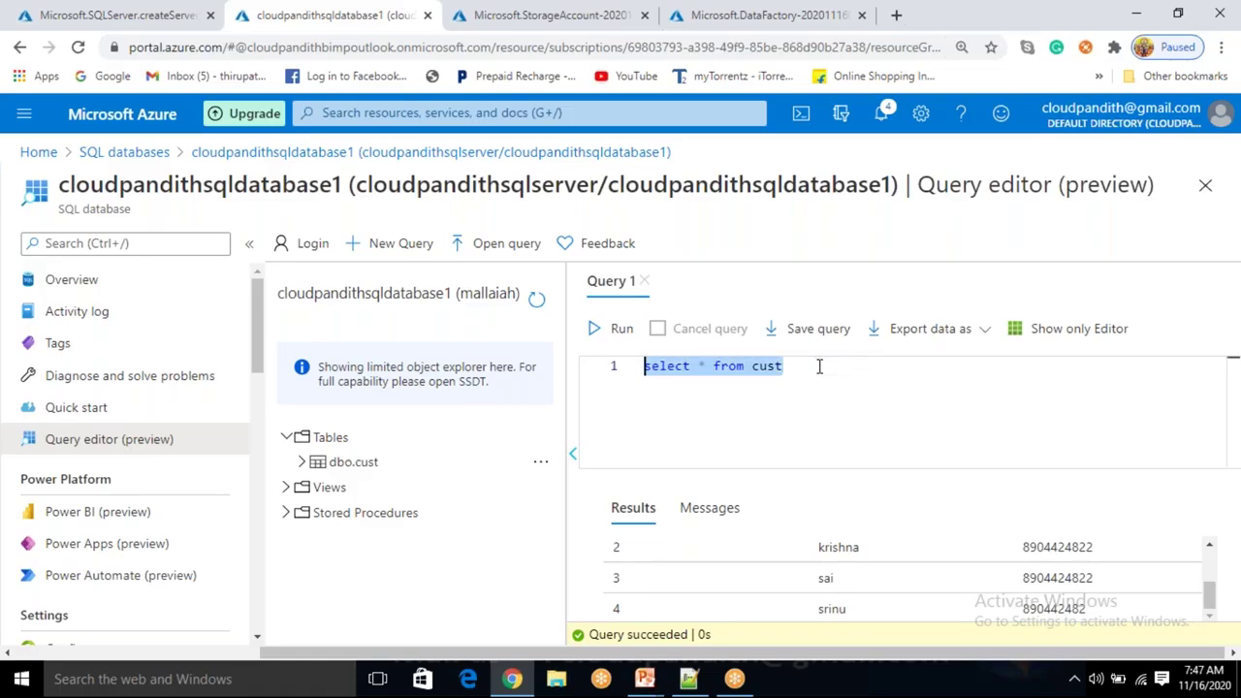
pyautogui.press('BackSpace')
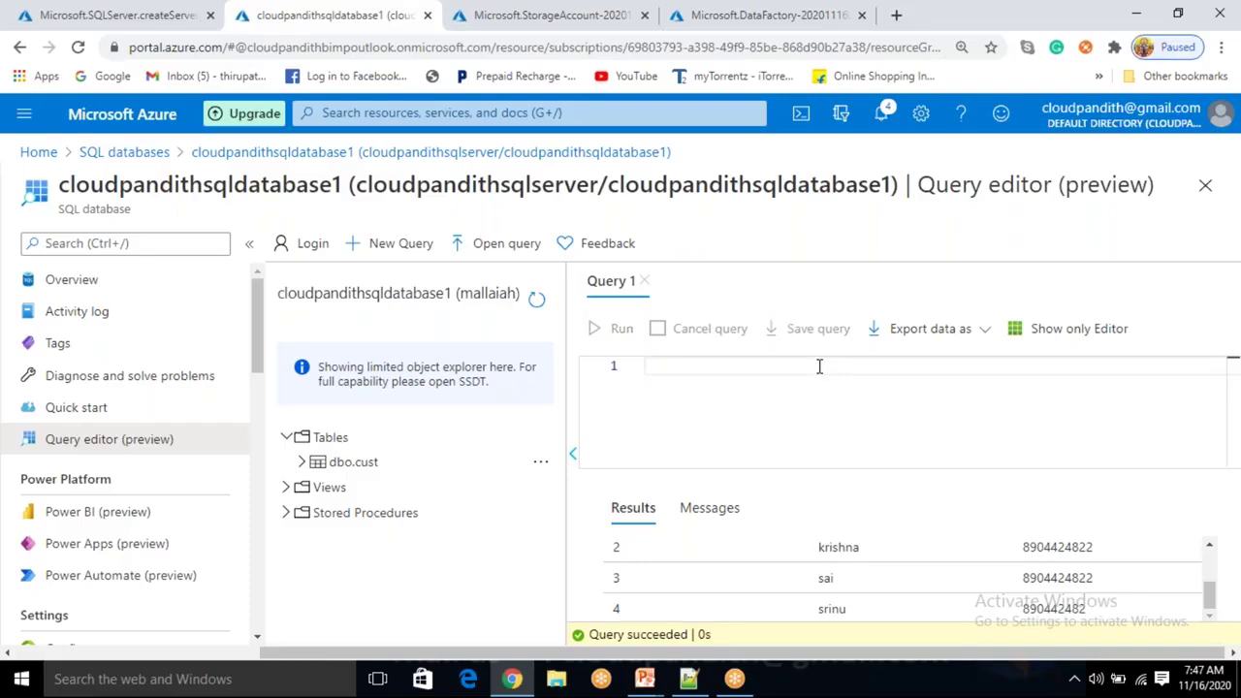
# Write the script create proc cust_sp1 as begin select * from cust end.
pyautogui.write('create ta')
pyautogui.press('BackSpace')
pyautogui.press('BackSpace')
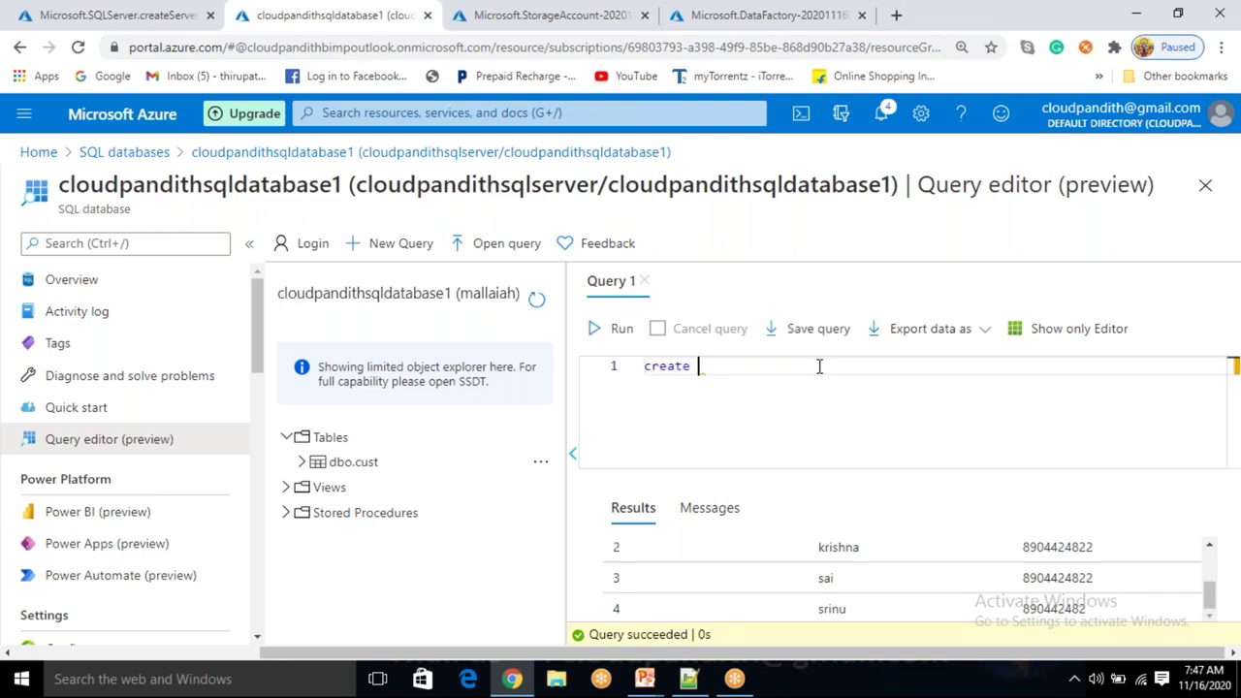
pyautogui.write('proc cust_sp1')
pyautogui.press('Return')
pyautogui.write('as')
pyautogui.press('Return')
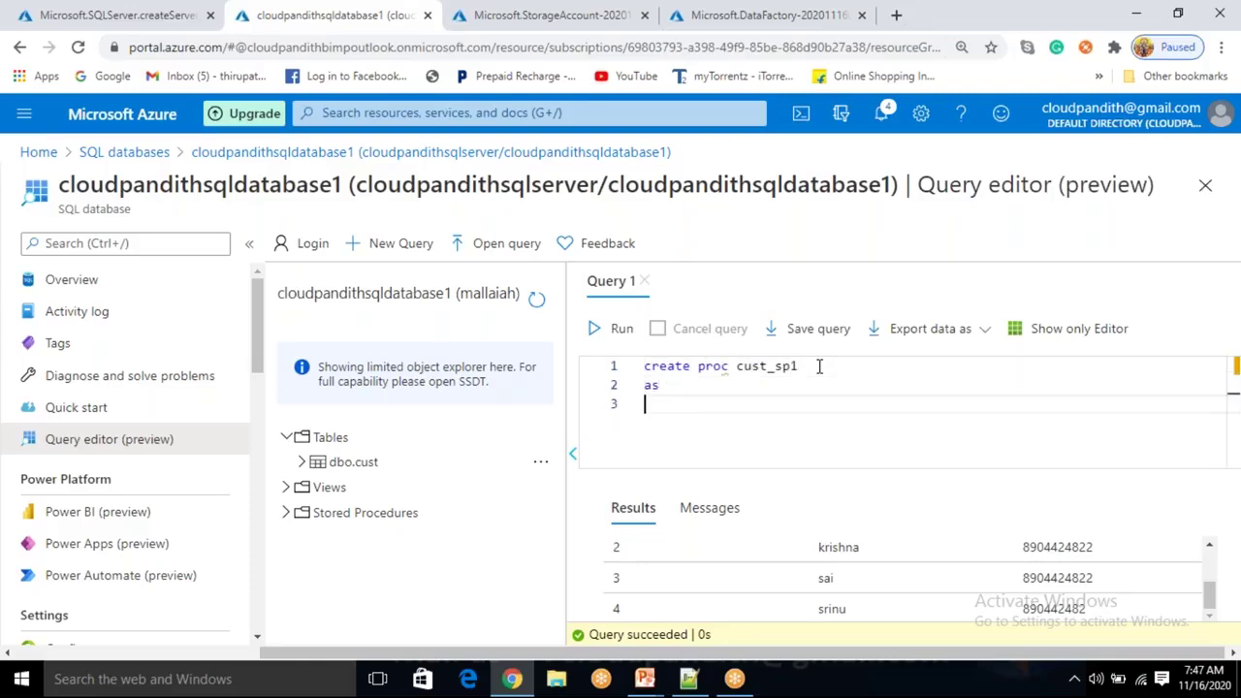
pyautogui.write('beginb')
pyautogui.press('Return')
pyautogui.press('Return')
pyautogui.write('ed')
pyautogui.write('nd')
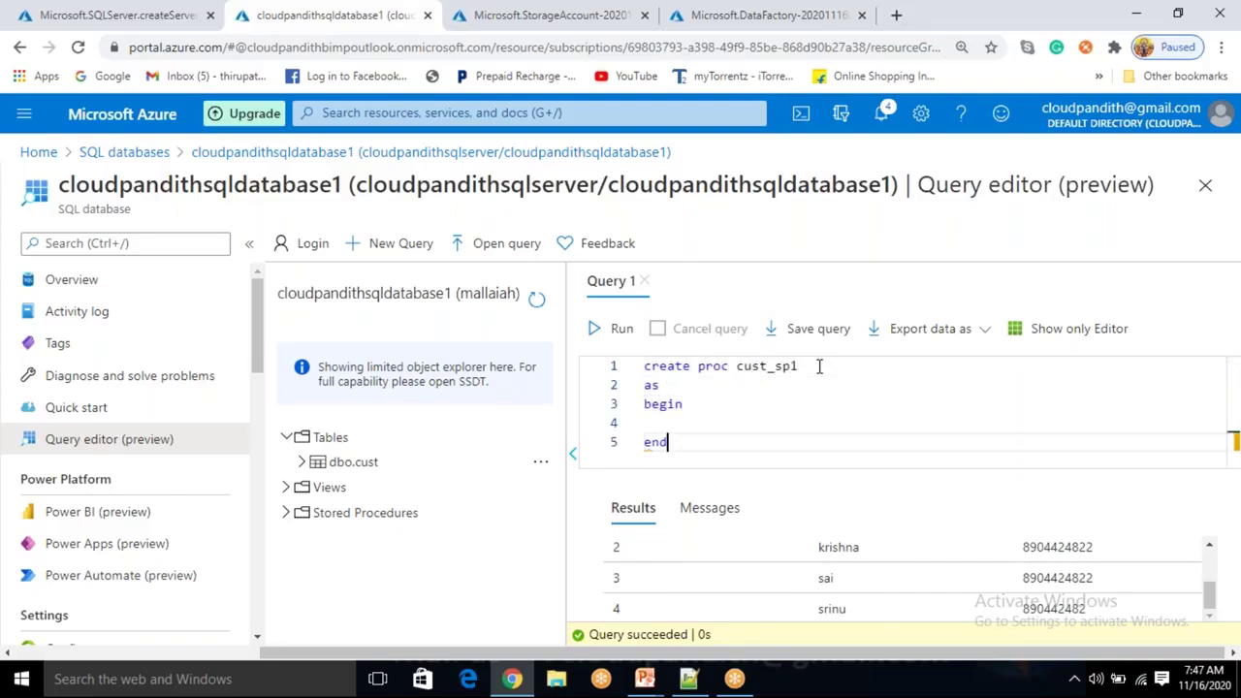
pyautogui.press('Up')
pyautogui.write('select * ')
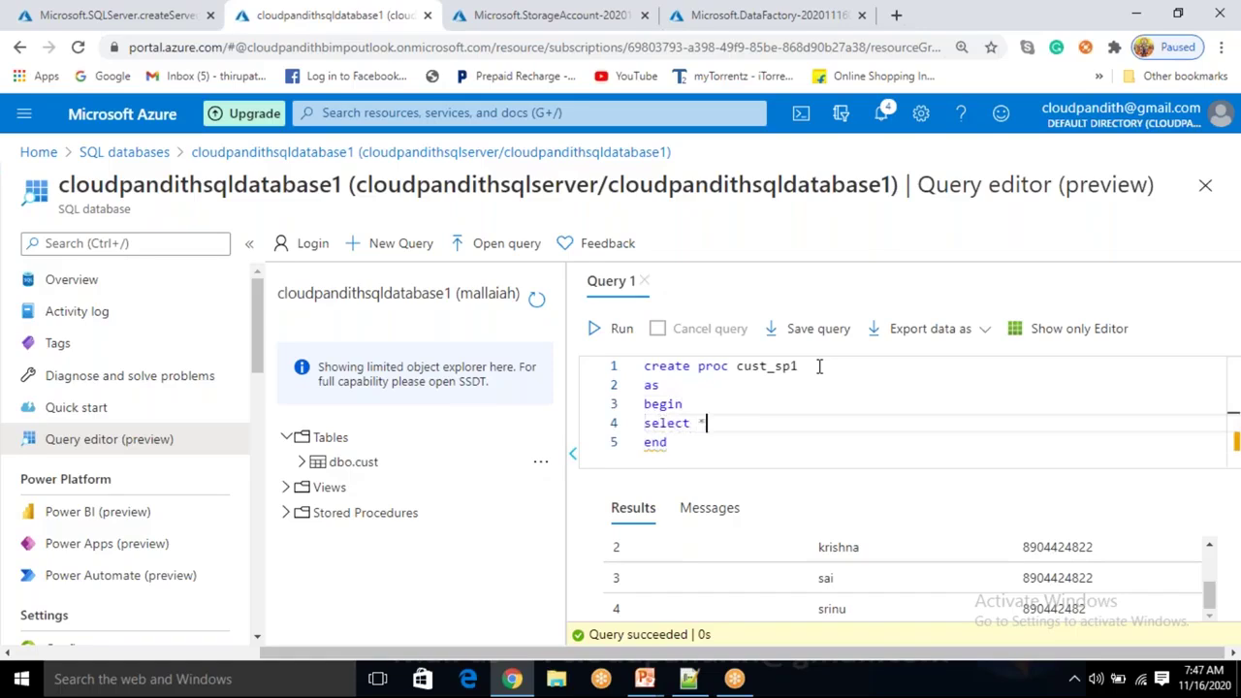
pyautogui.write('from cust')
pyautogui.press('BackSpace')
pyautogui.write('t')
# Run the script to create cust_sp1, then execute cust_sp1 and review the returned customer rows.
pyautogui.click(621, 335)
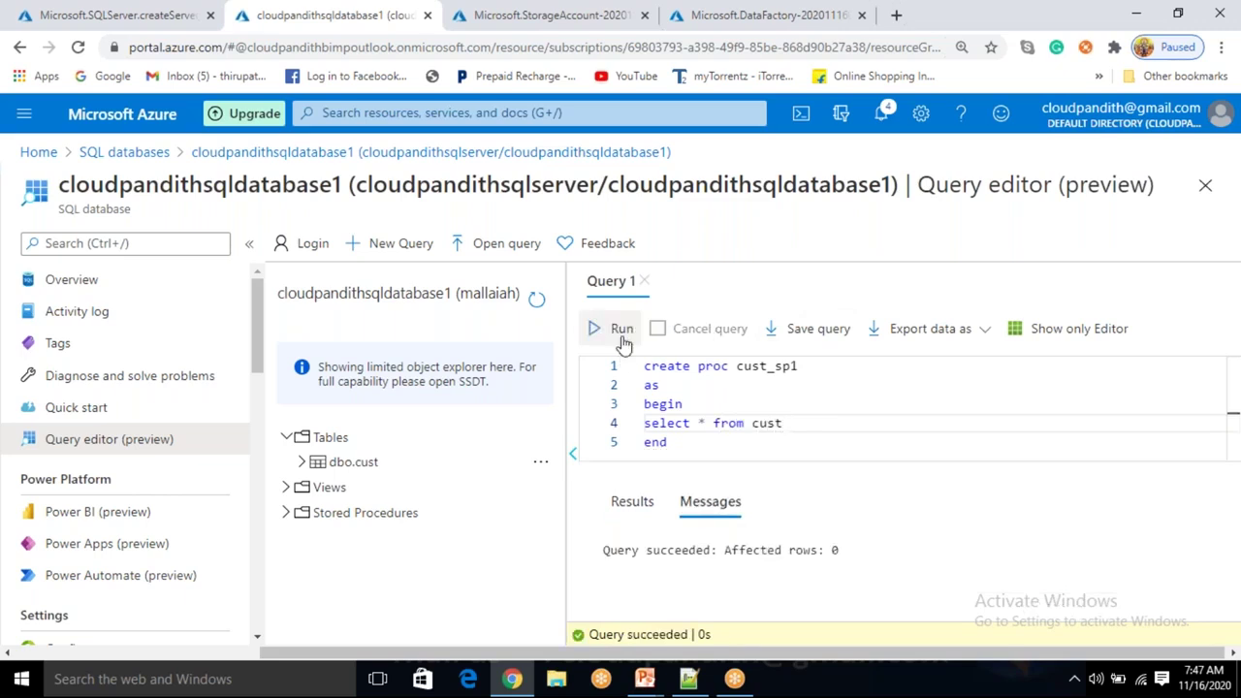
pyautogui.doubleClick(773, 367)
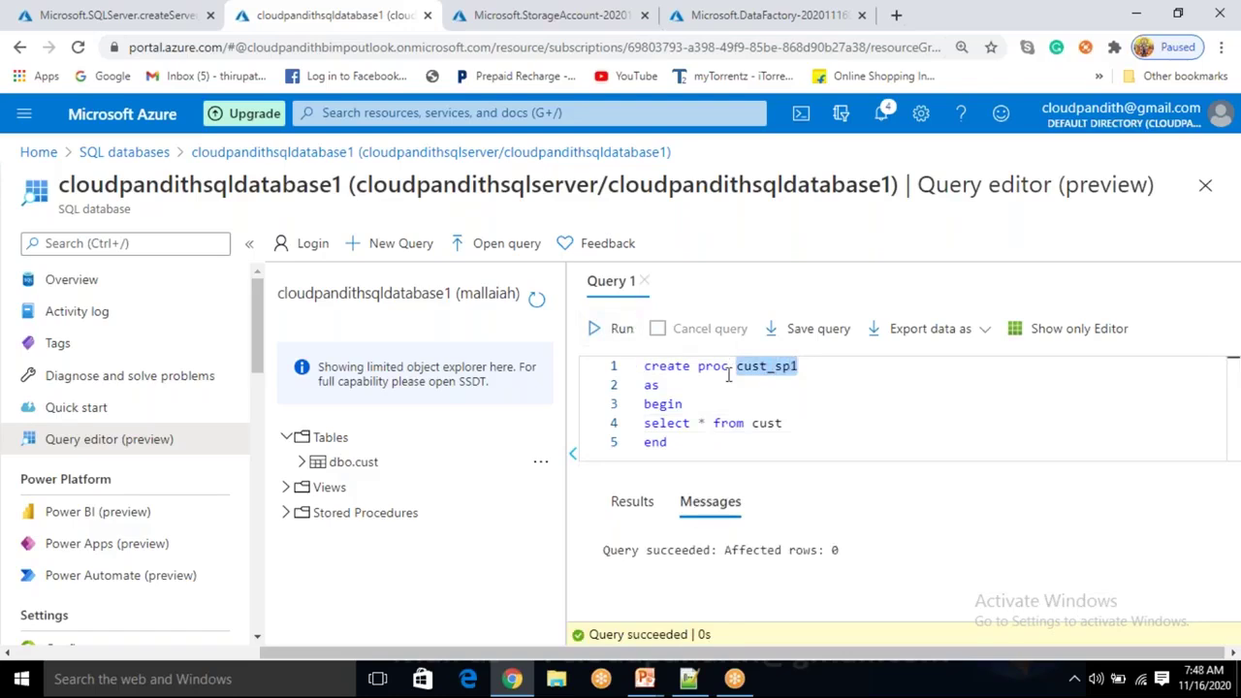
pyautogui.click(625, 337)
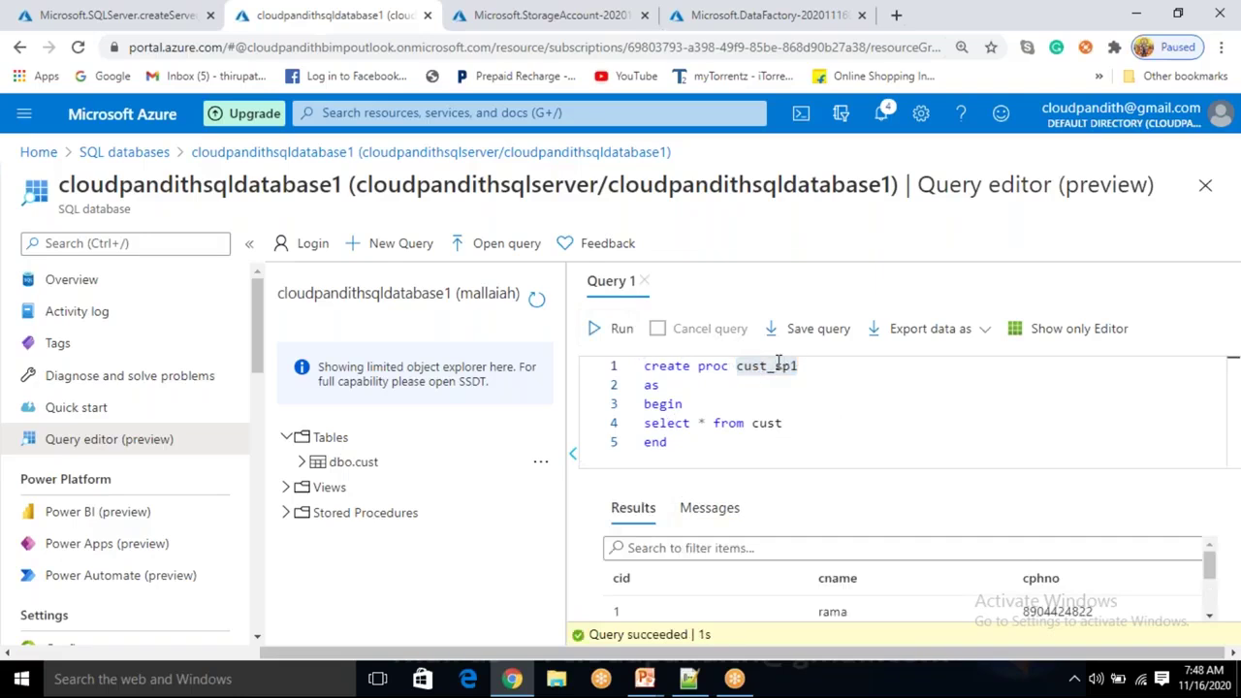
pyautogui.scroll(-2, 788, 602)
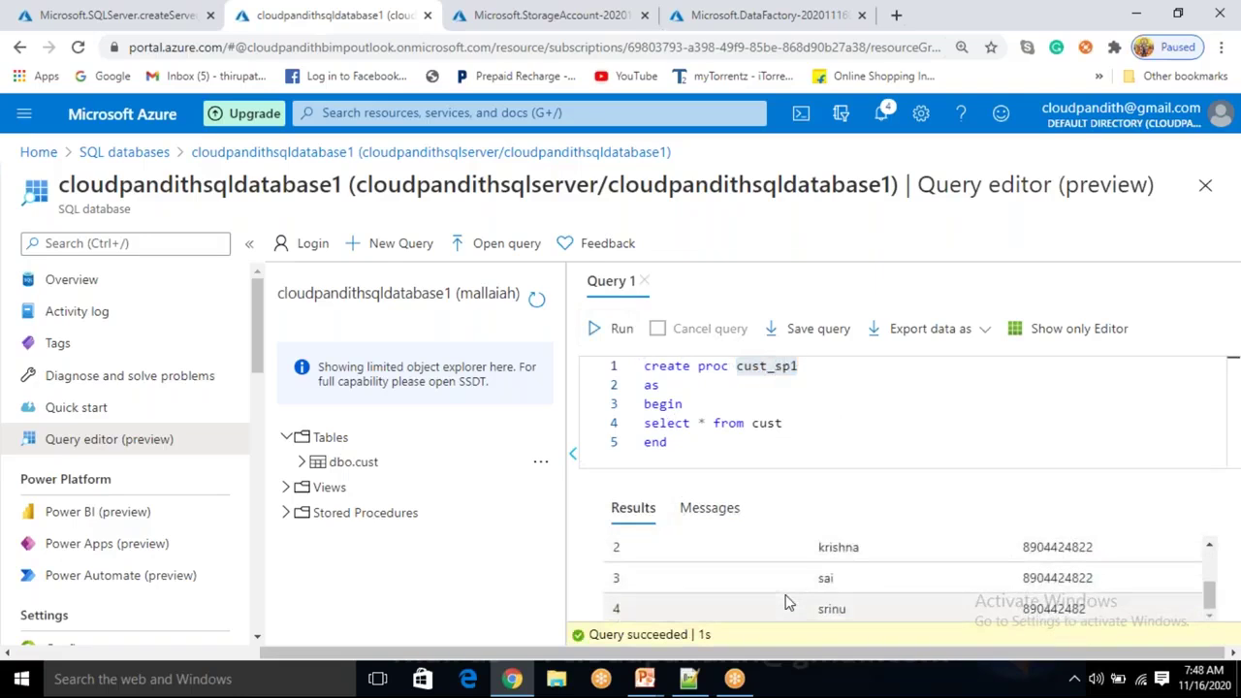
pyautogui.scroll(2, 788, 602)
pyautogui.scroll(-2, 788, 602)
pyautogui.scroll(1, 788, 602)
pyautogui.scroll(-1, 788, 602)
pyautogui.scroll(2, 788, 602)
pyautogui.moveTo(792, 422); pyautogui.dragTo(645, 423)
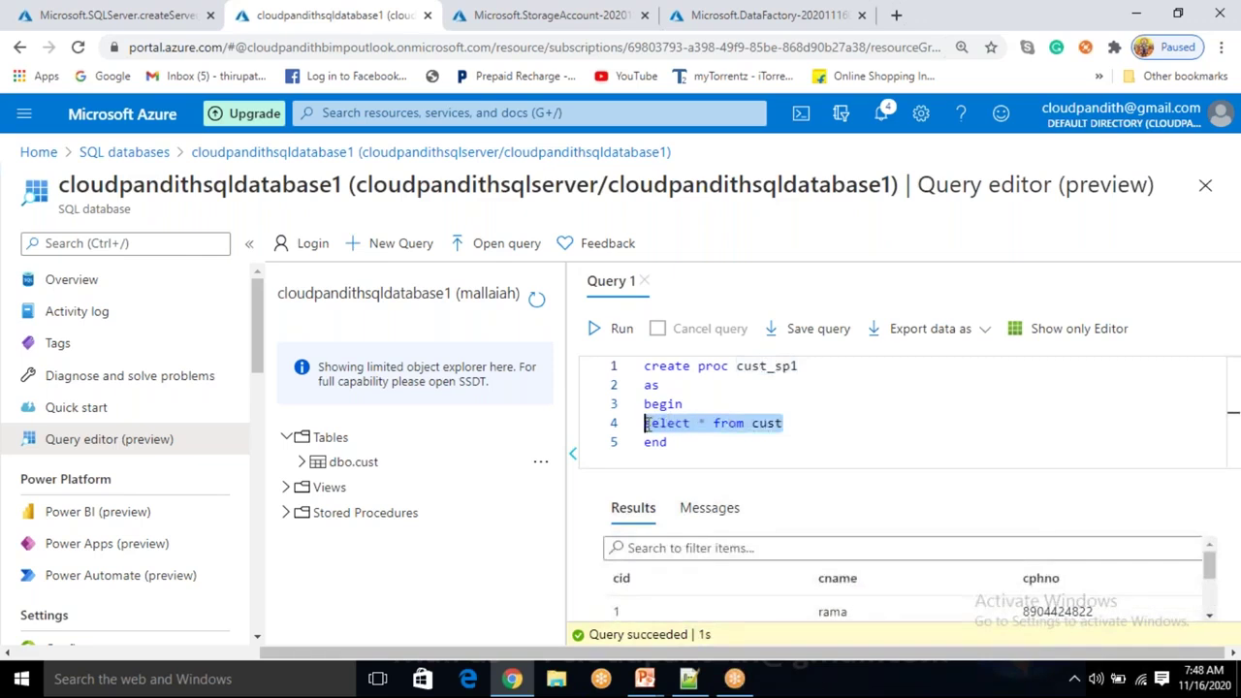
# Rename the procedure to cust_sp2 and append where cid=2 to its select line.
pyautogui.click(797, 422)
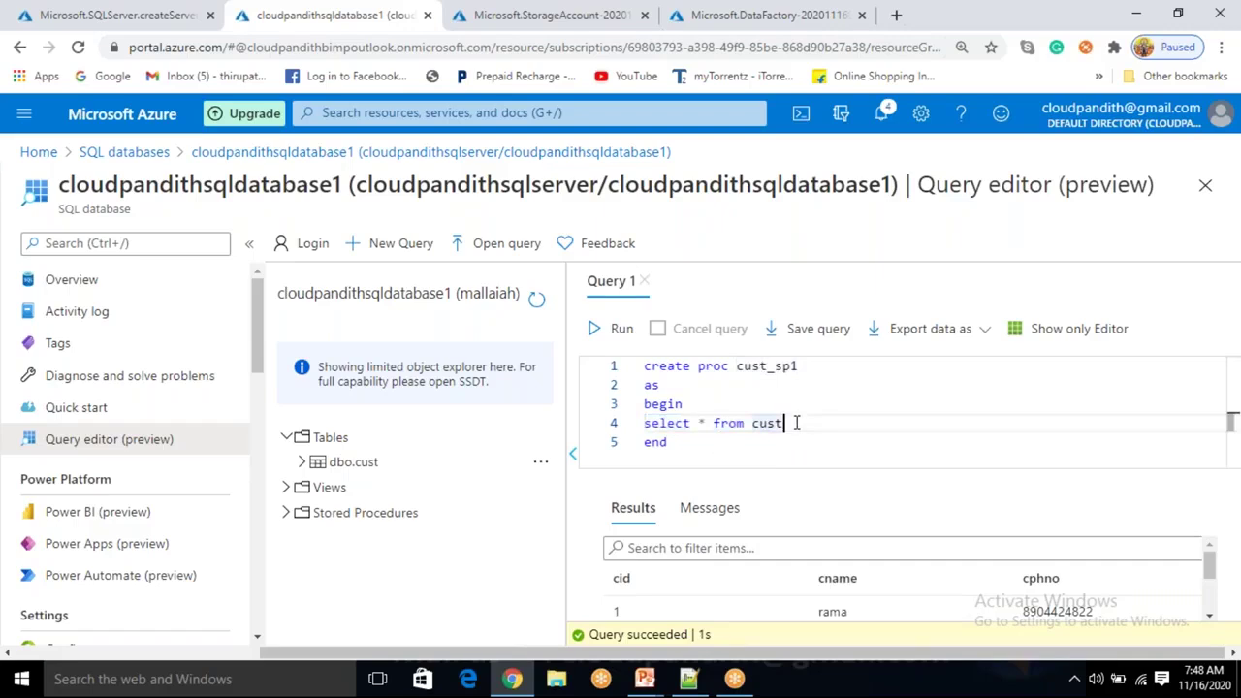
pyautogui.click(802, 367)
pyautogui.press('BackSpace')
pyautogui.write('2')
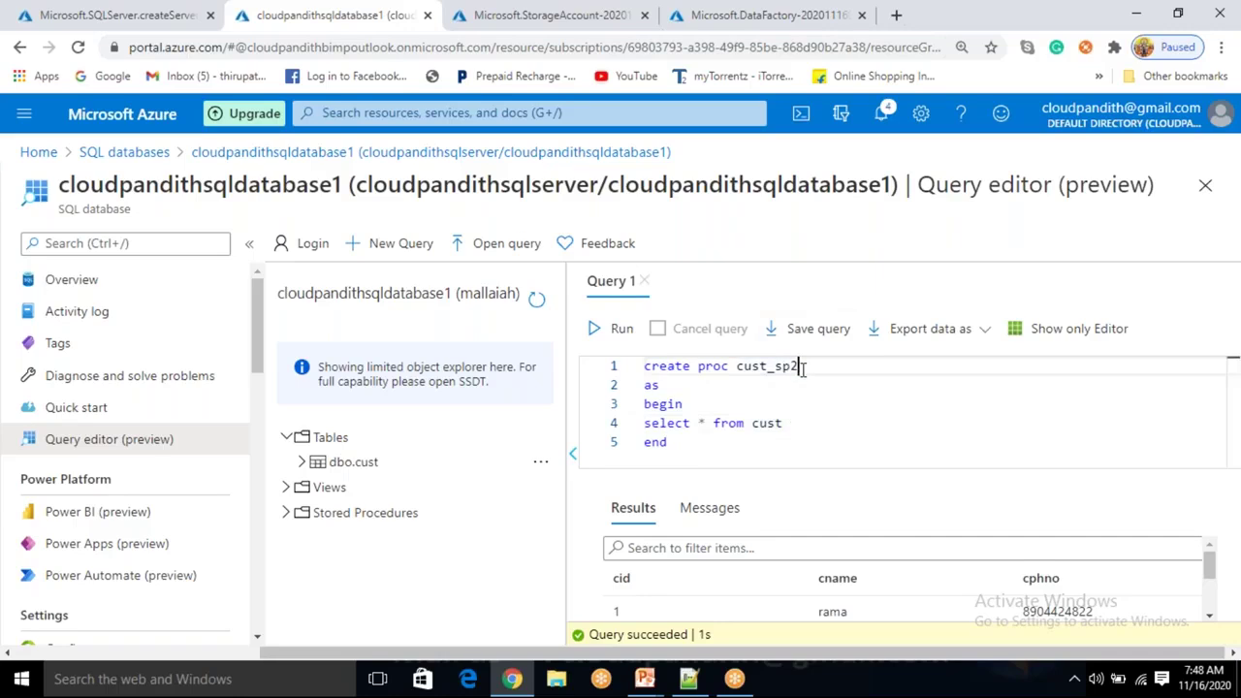
pyautogui.press('Down')
pyautogui.press('Down')
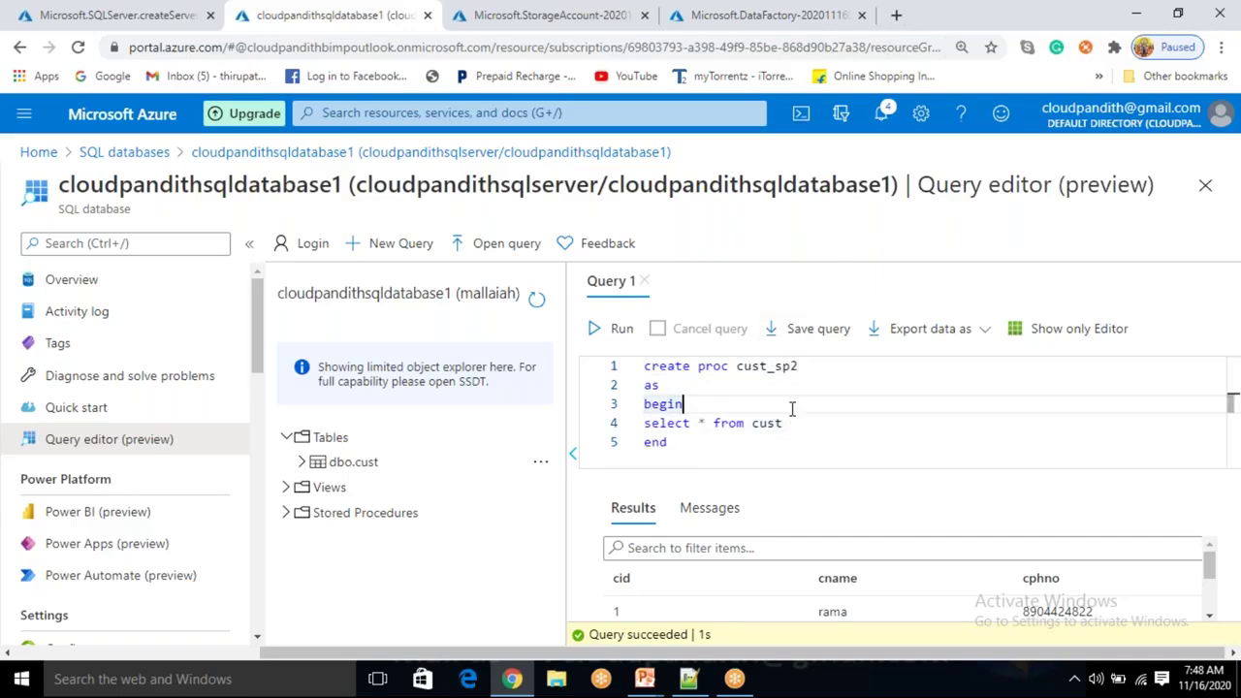
pyautogui.click(804, 424)
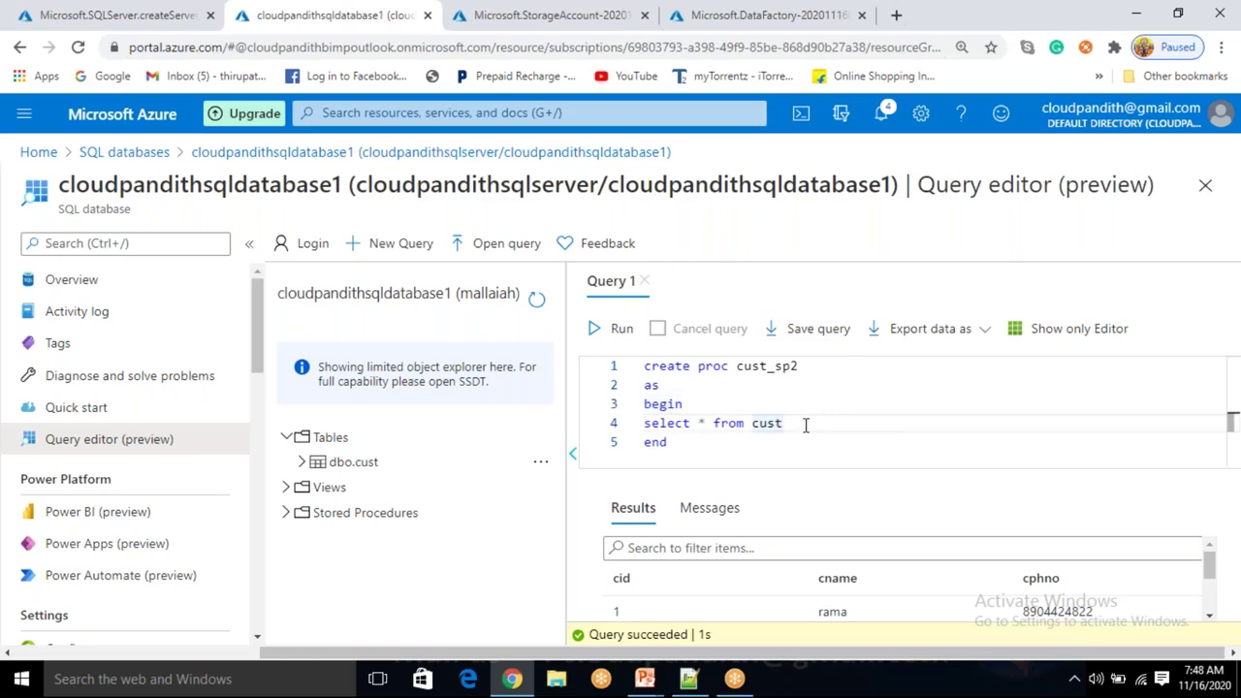
pyautogui.write('where cid')
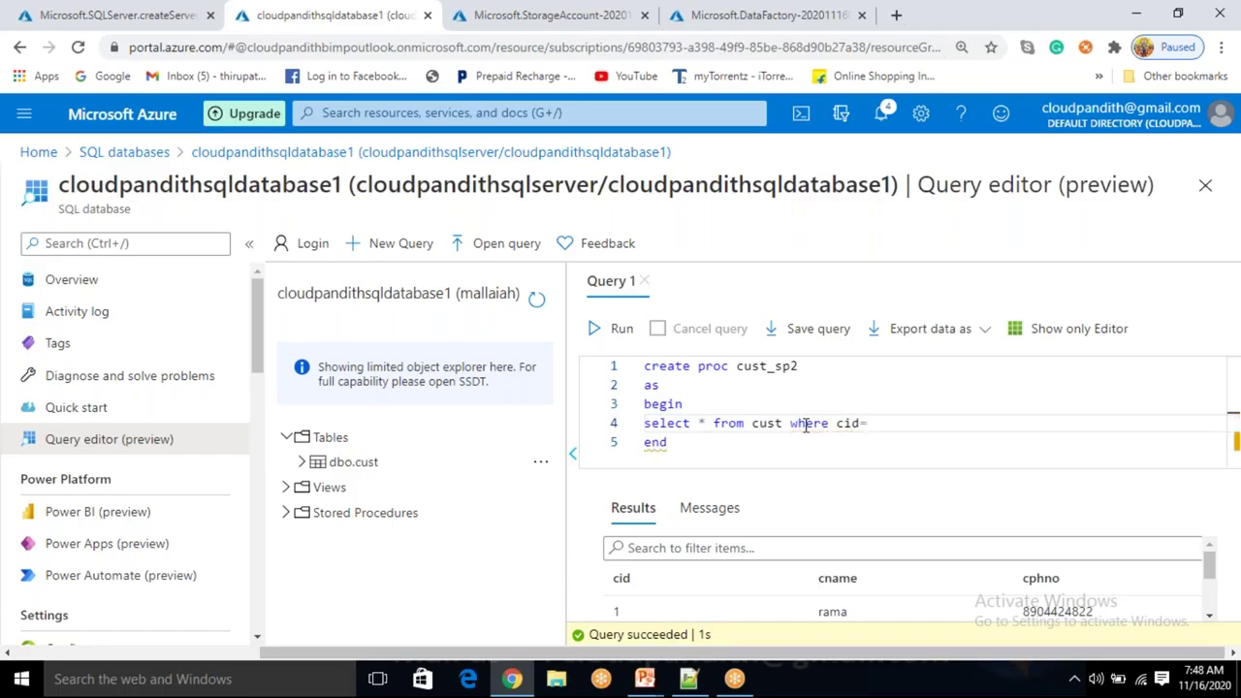
pyautogui.write('=2')
# Run the whole script to create stored procedure cust_sp2.
pyautogui.hotkey('ctrl', 'a')
pyautogui.click(595, 329)
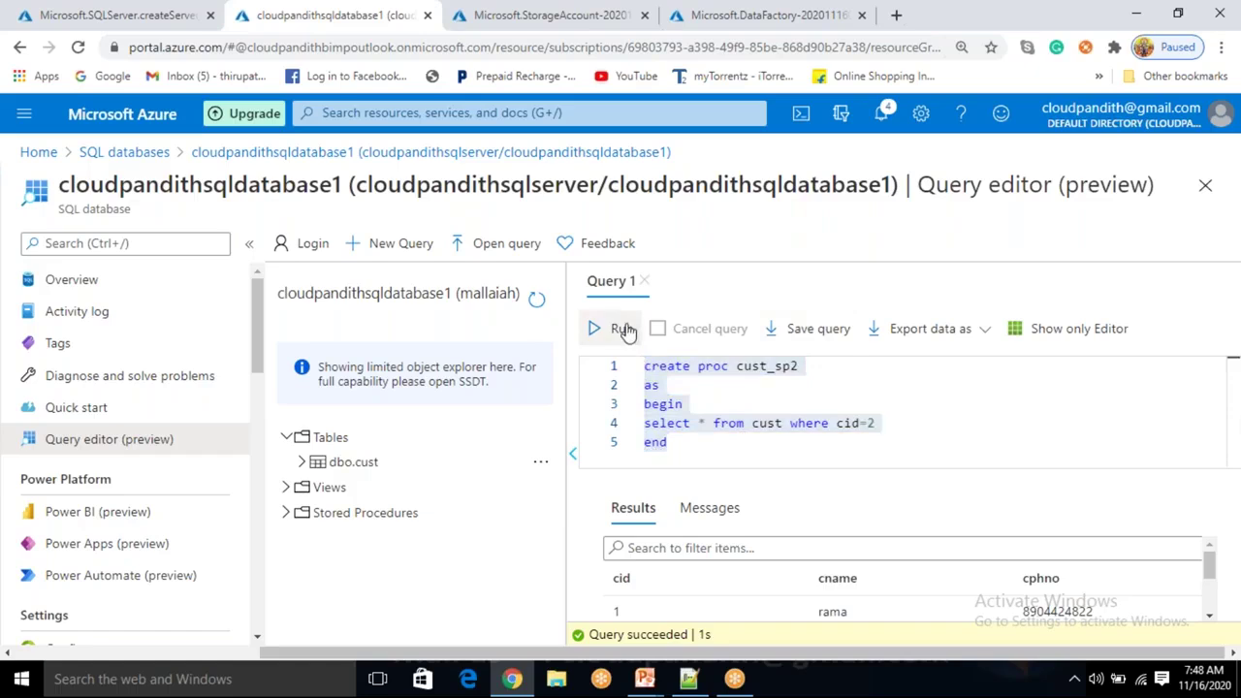
pyautogui.click(709, 449)
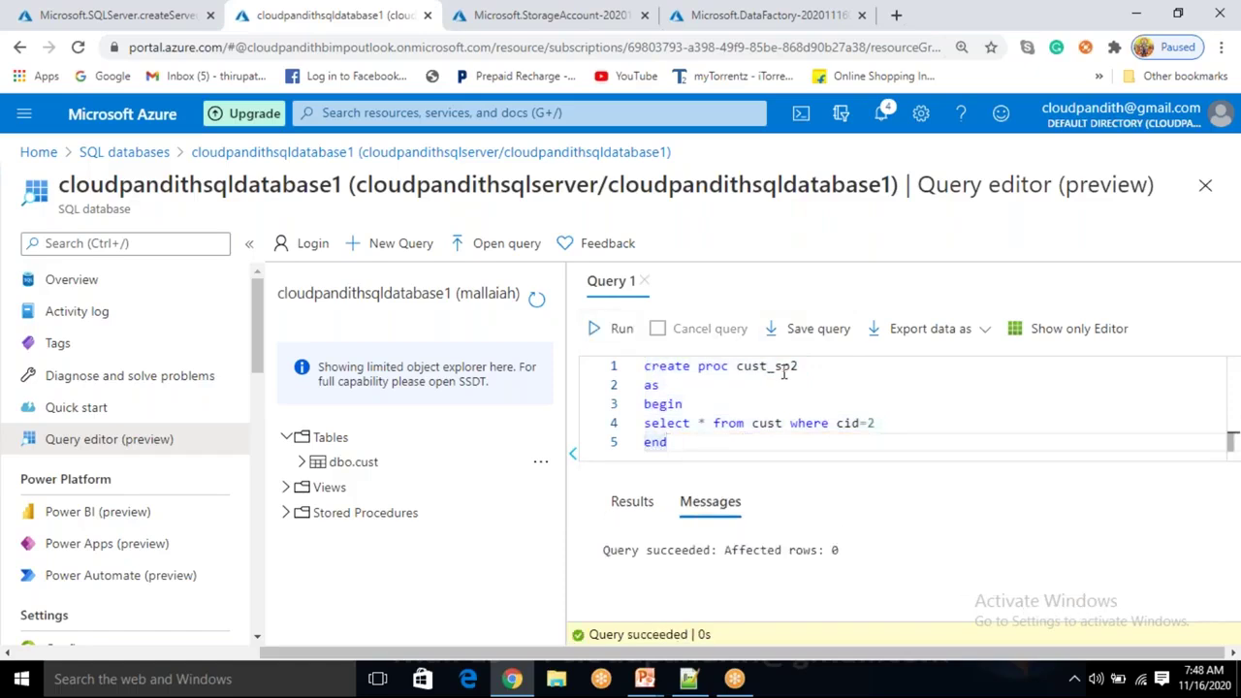
pyautogui.doubleClick(766, 366)
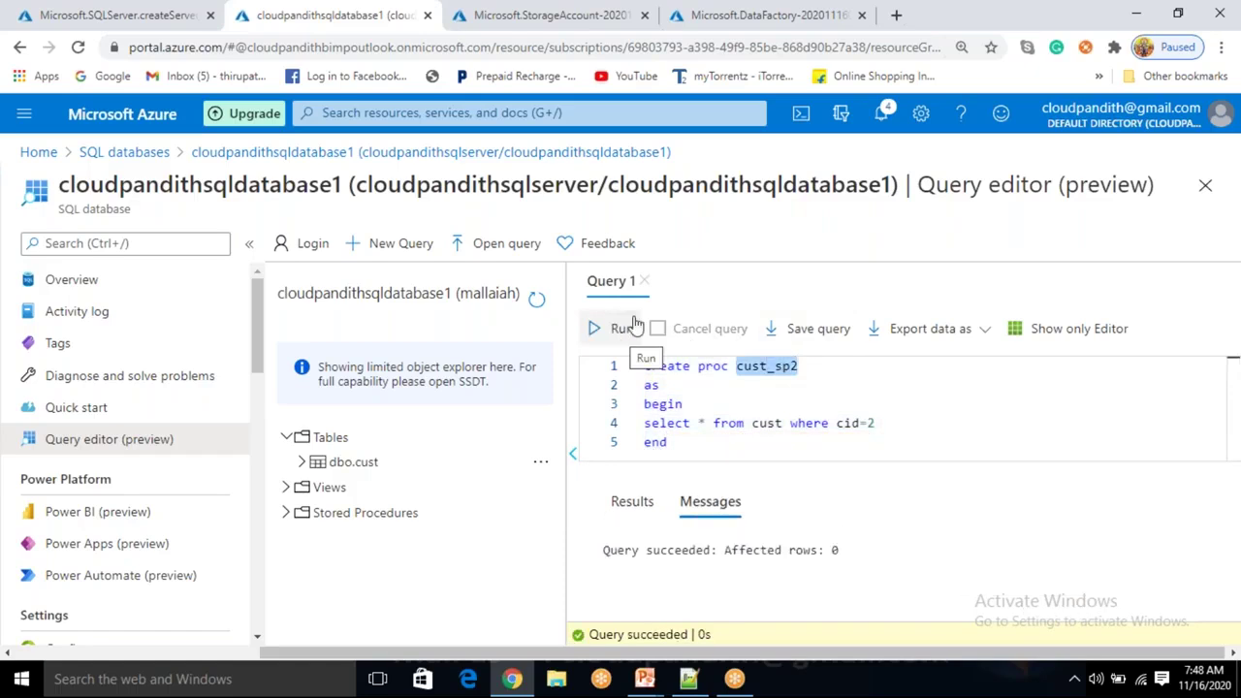
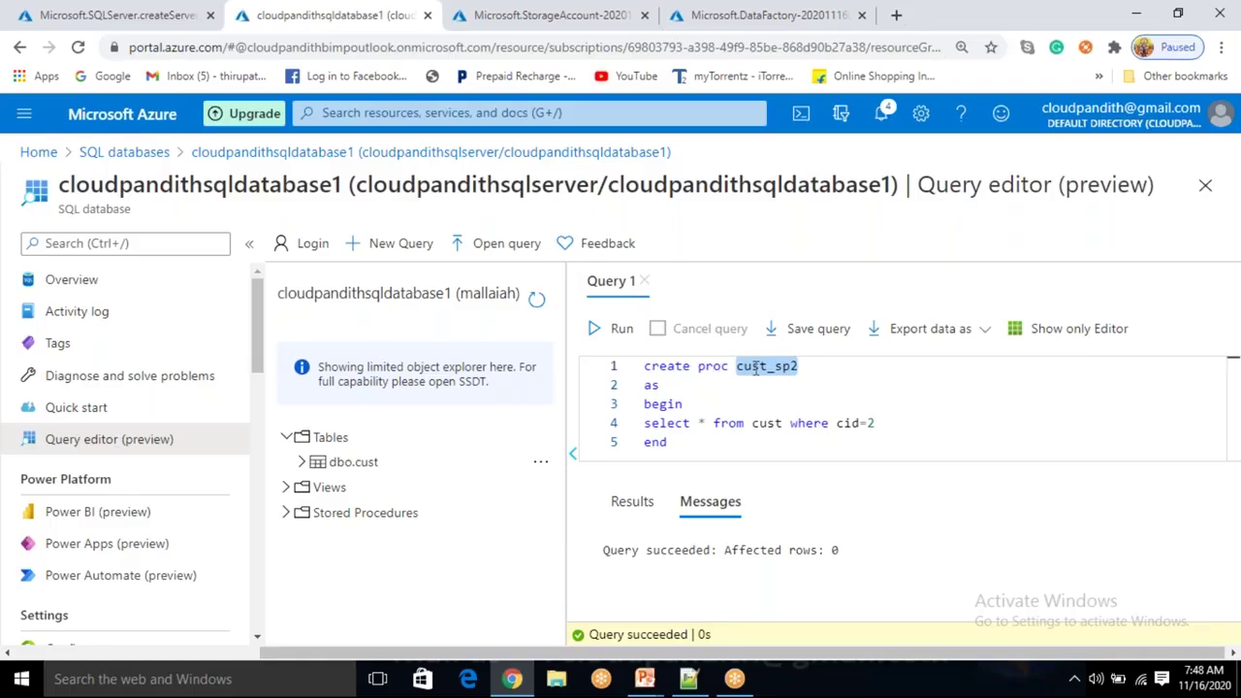
# Run cust_sp2 to return krishna's row for cid 2, then review the procedure's select line.
pyautogui.click(620, 329)
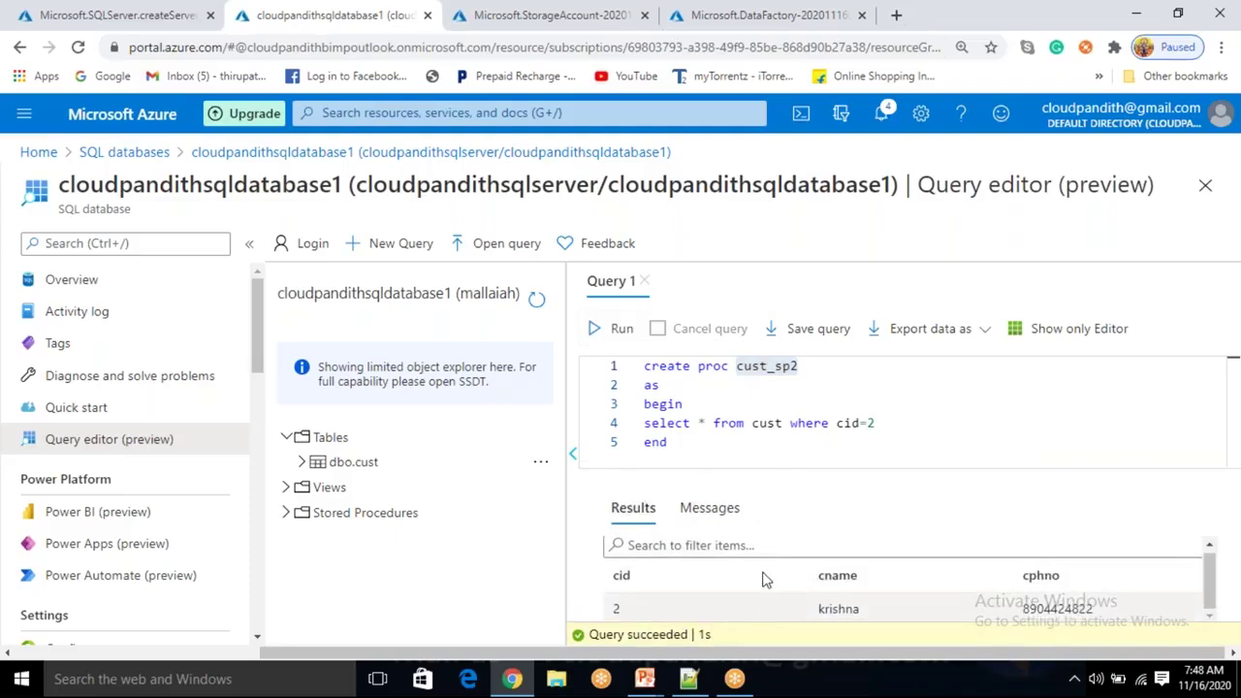
pyautogui.click(819, 365)
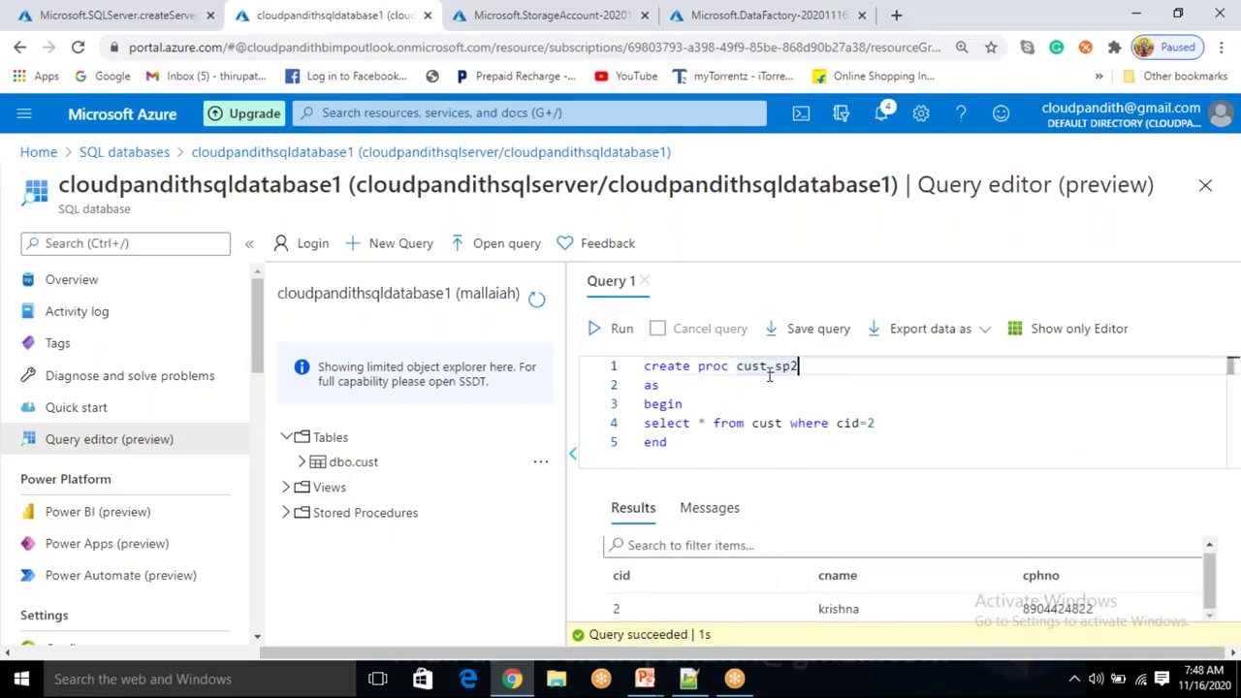
pyautogui.moveTo(887, 423); pyautogui.dragTo(606, 431)
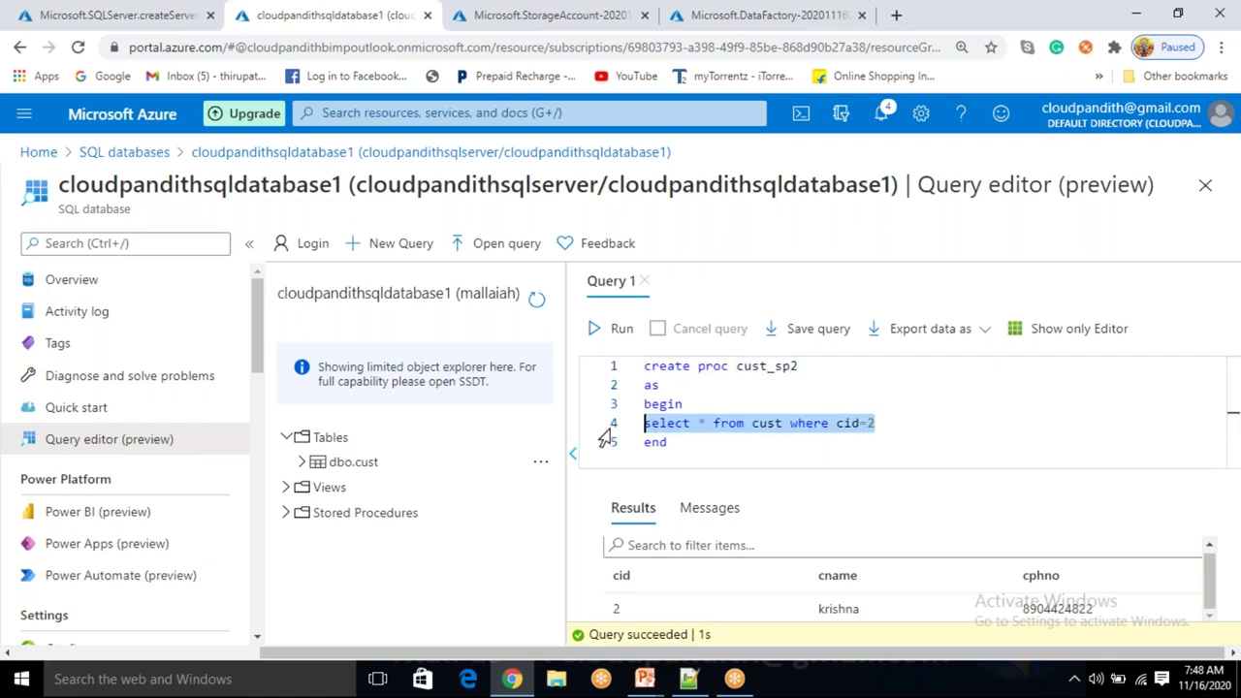
pyautogui.click(925, 450)
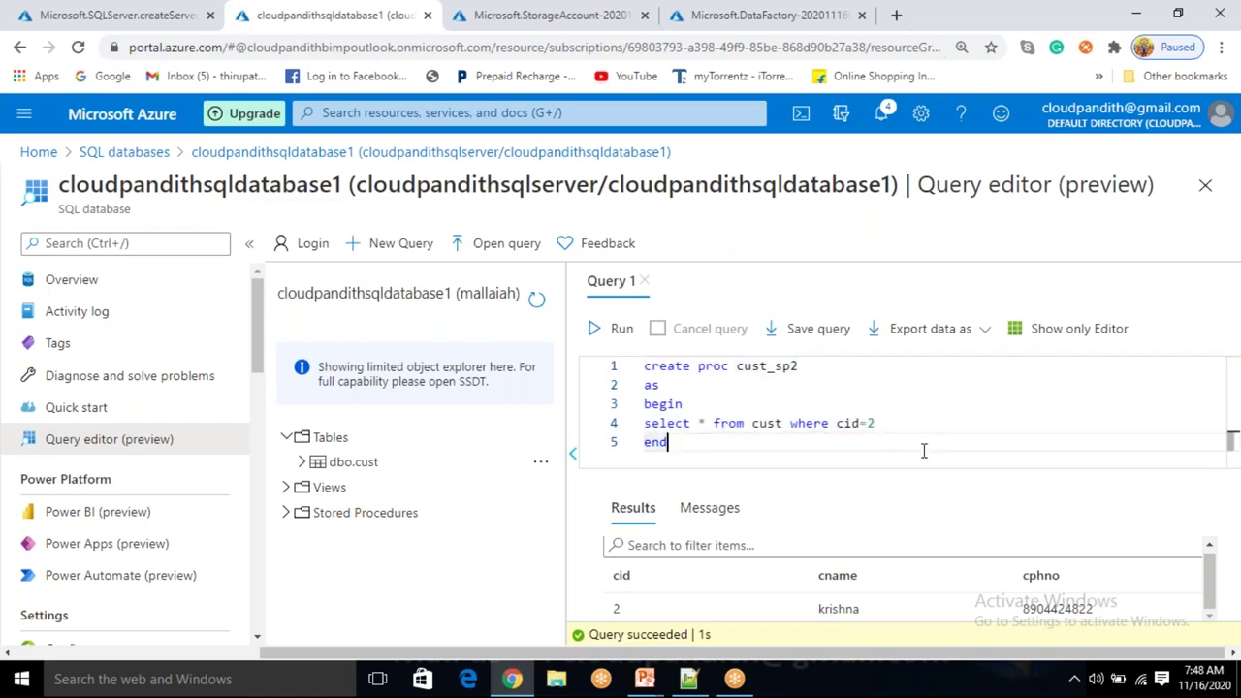
pyautogui.moveTo(695, 443); pyautogui.dragTo(648, 365)
pyautogui.click(717, 456)
pyautogui.click(882, 424)
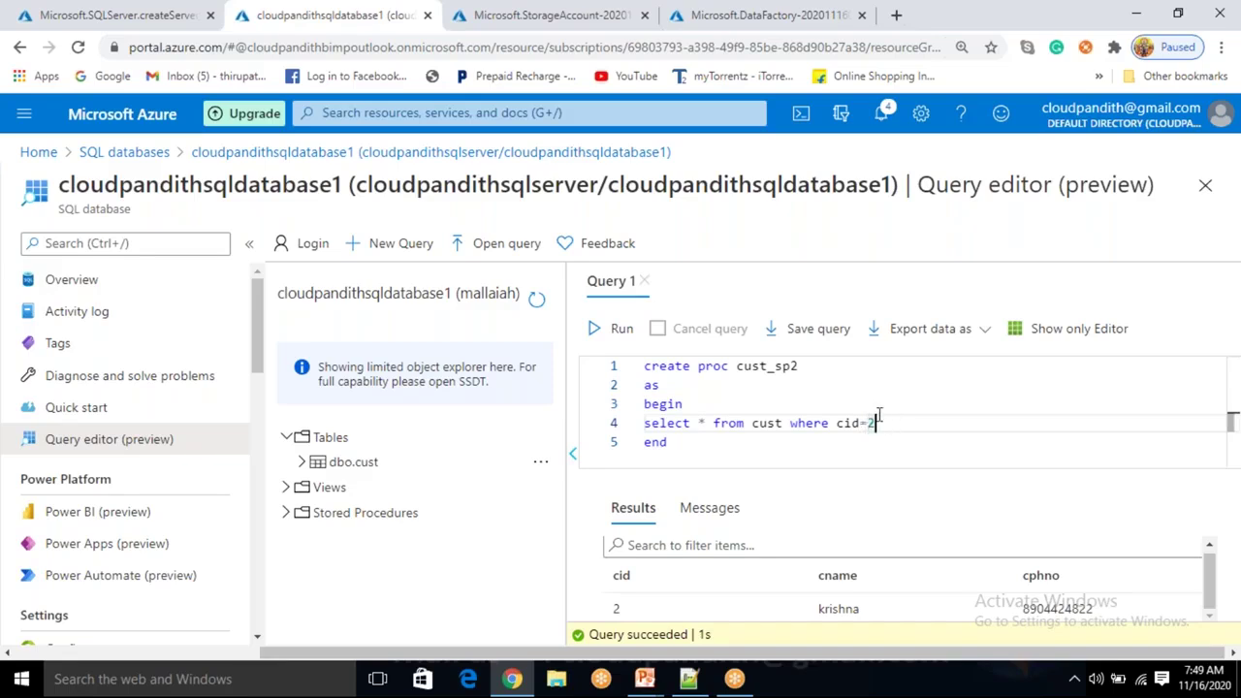
pyautogui.click(825, 372)
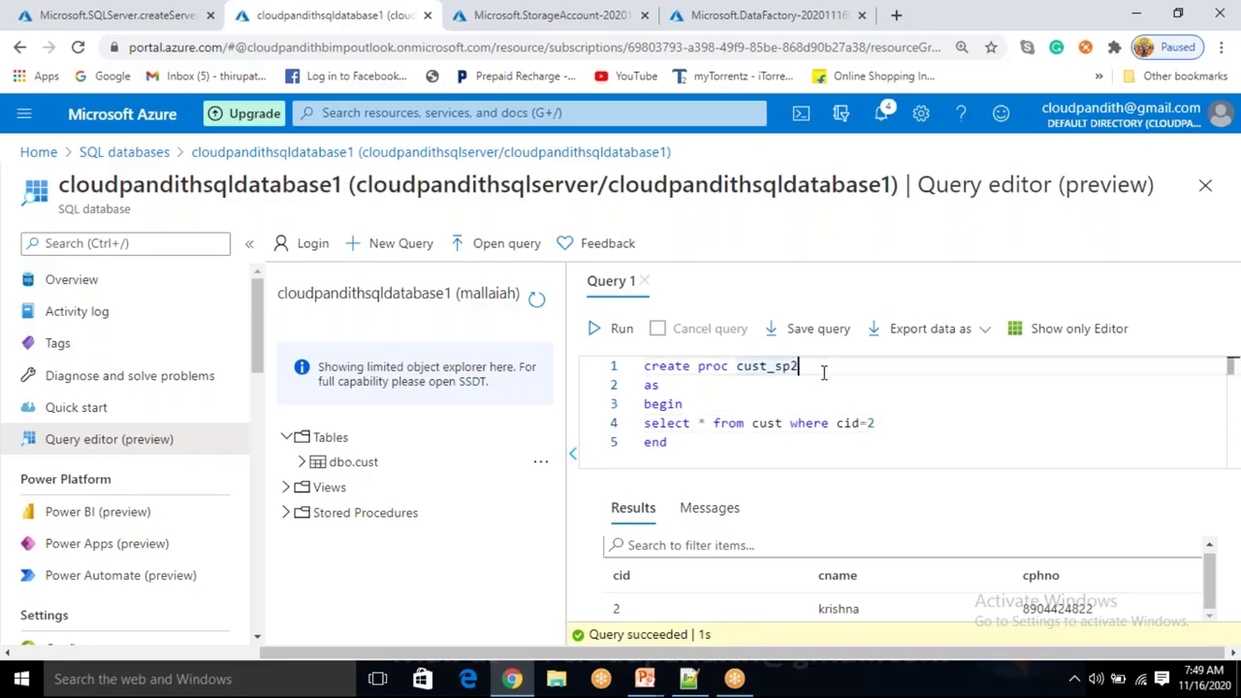
pyautogui.press('BackSpace')
pyautogui.write('3 ')
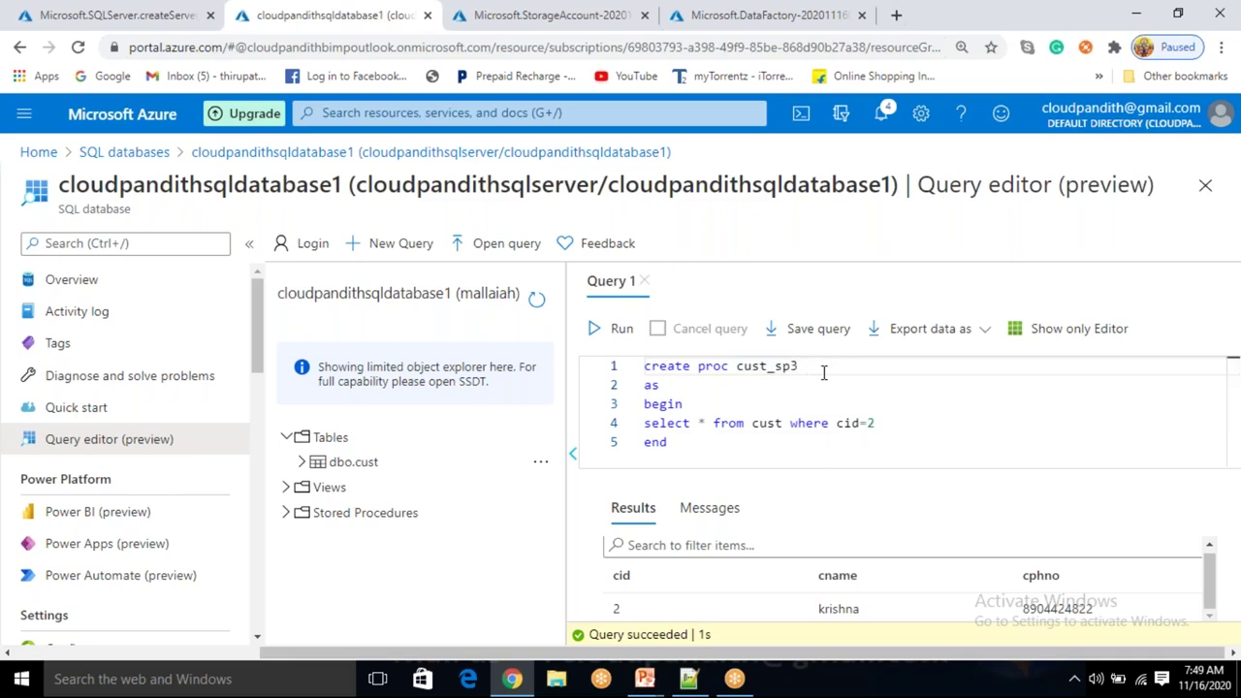
pyautogui.write('@pid')
pyautogui.press('BackSpace')
pyautogui.press('BackSpace')
pyautogui.press('BackSpace')
pyautogui.write('param_')
pyautogui.press('BackSpace')
pyautogui.press('BackSpace')
pyautogui.press('BackSpace')
pyautogui.press('BackSpace')
pyautogui.press('BackSpace')
pyautogui.write('id int')
pyautogui.doubleClick(822, 368)
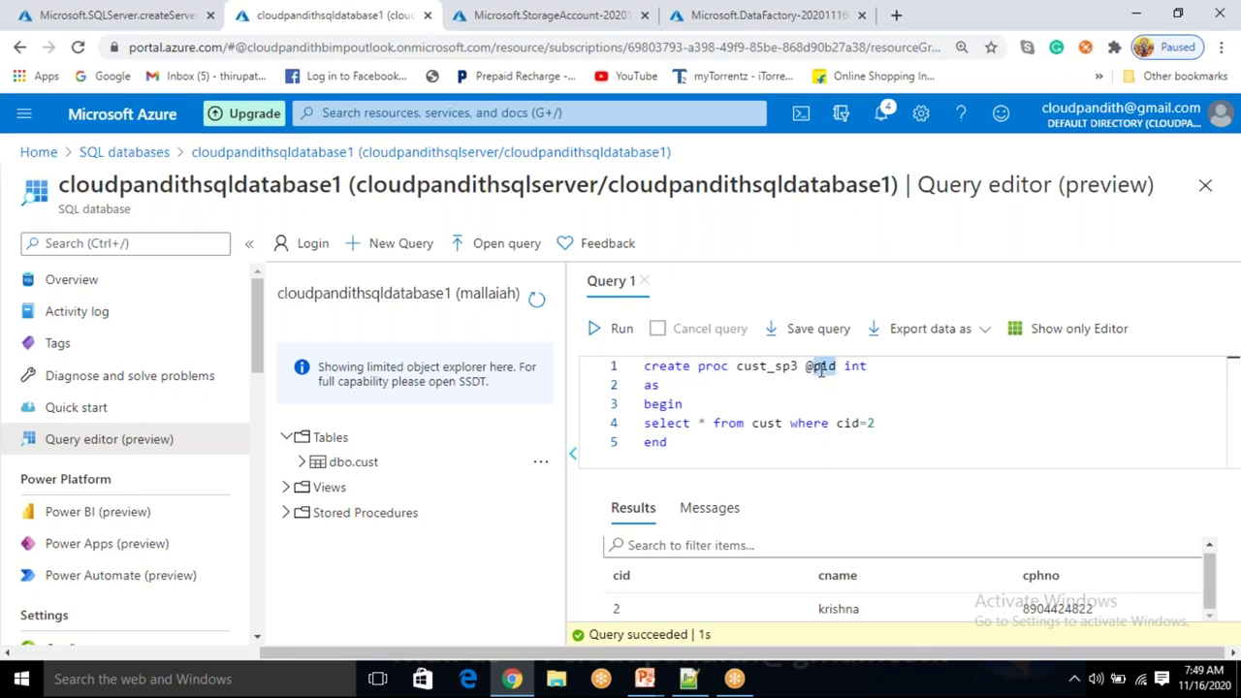
pyautogui.click(884, 423)
pyautogui.press('BackSpace')
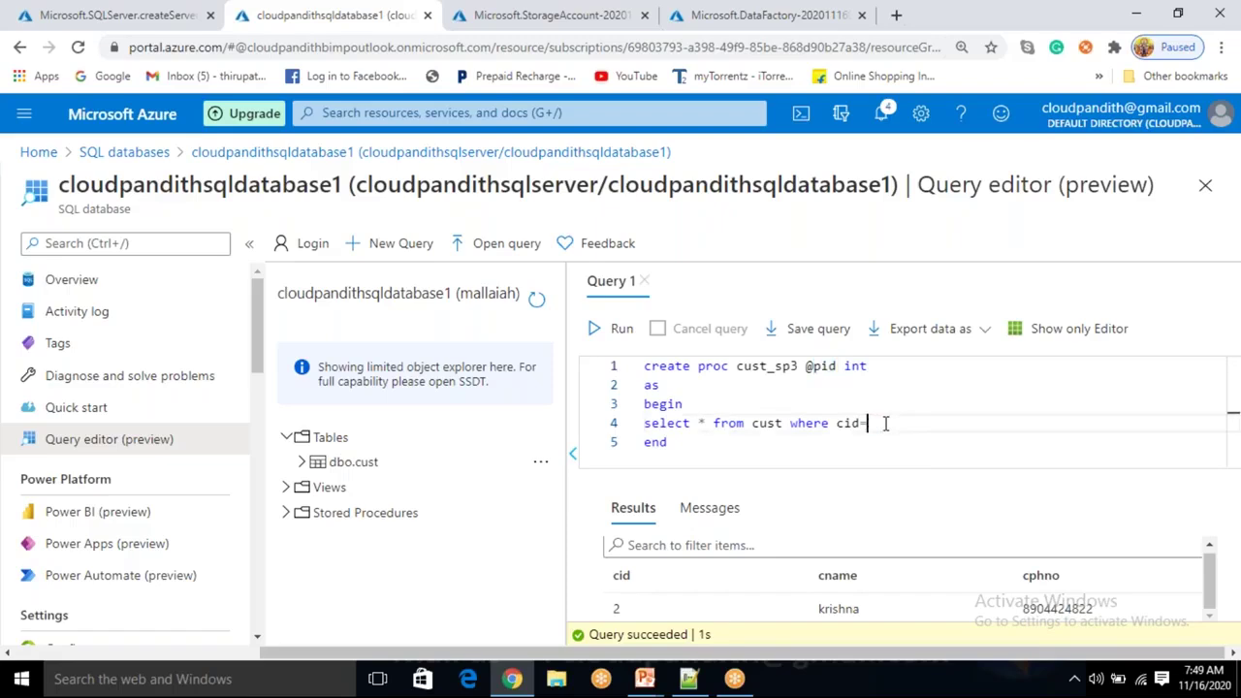
pyautogui.write('@pid')
pyautogui.doubleClick(822, 366)
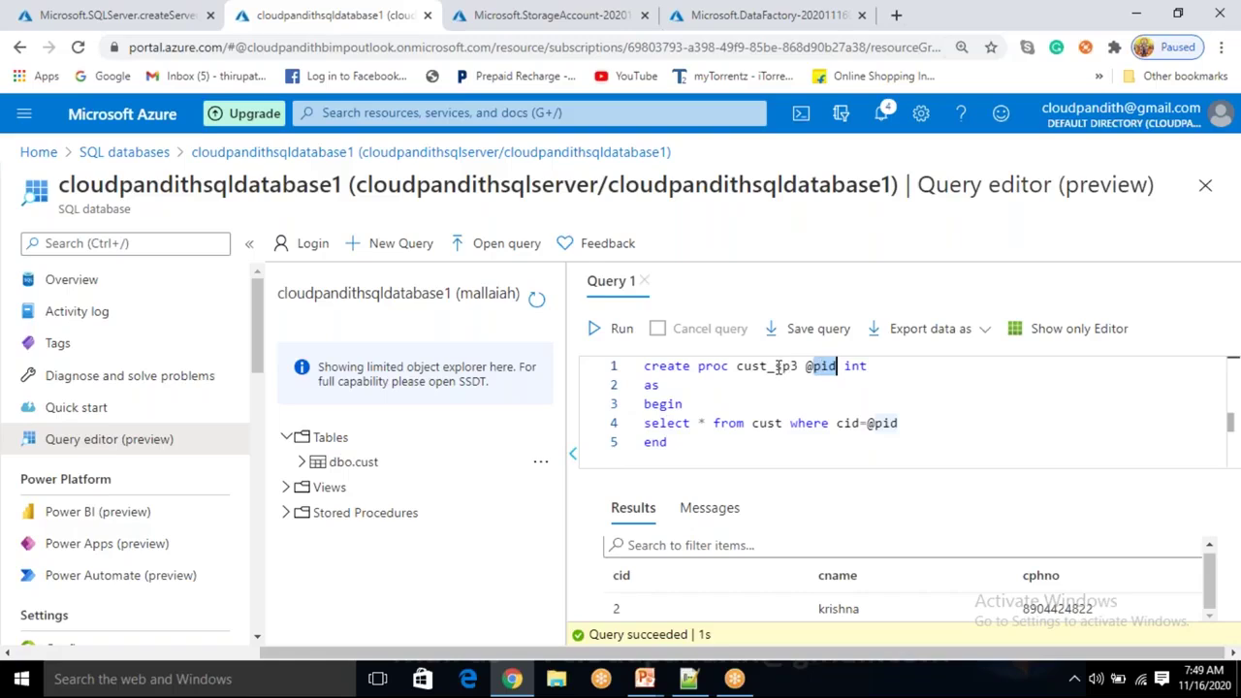
pyautogui.doubleClick(790, 365)
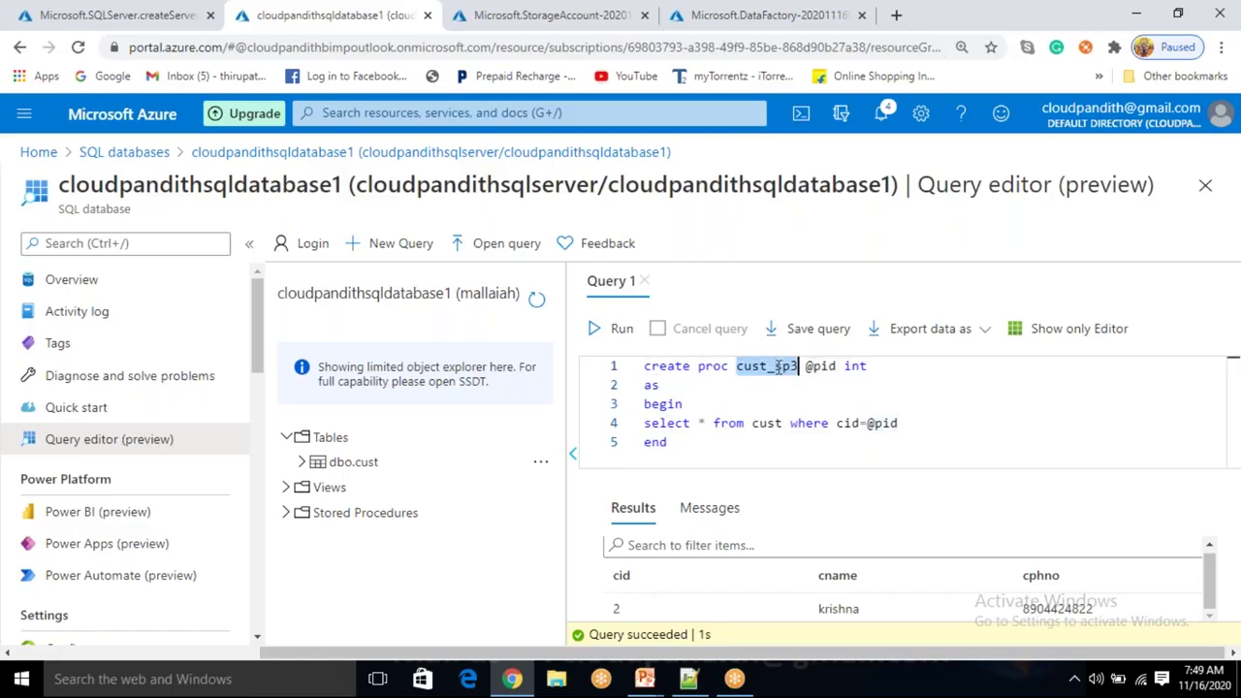
pyautogui.doubleClick(877, 422)
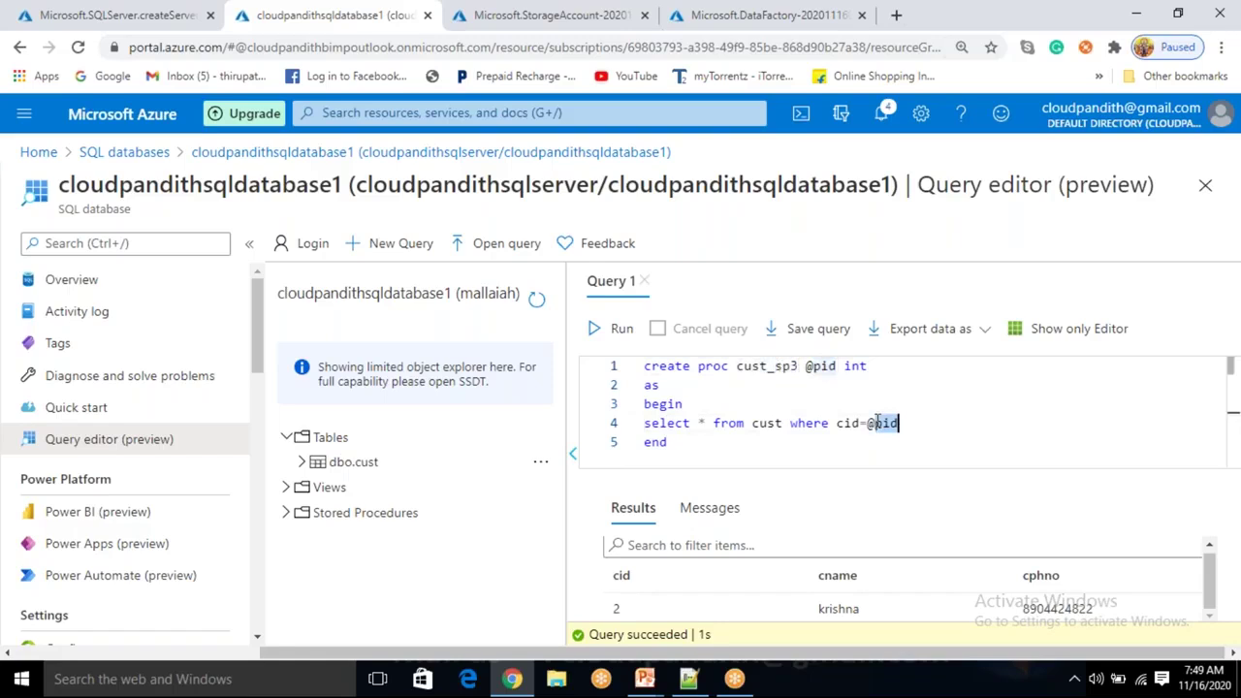
pyautogui.click(676, 444)
pyautogui.moveTo(676, 444); pyautogui.dragTo(643, 363)
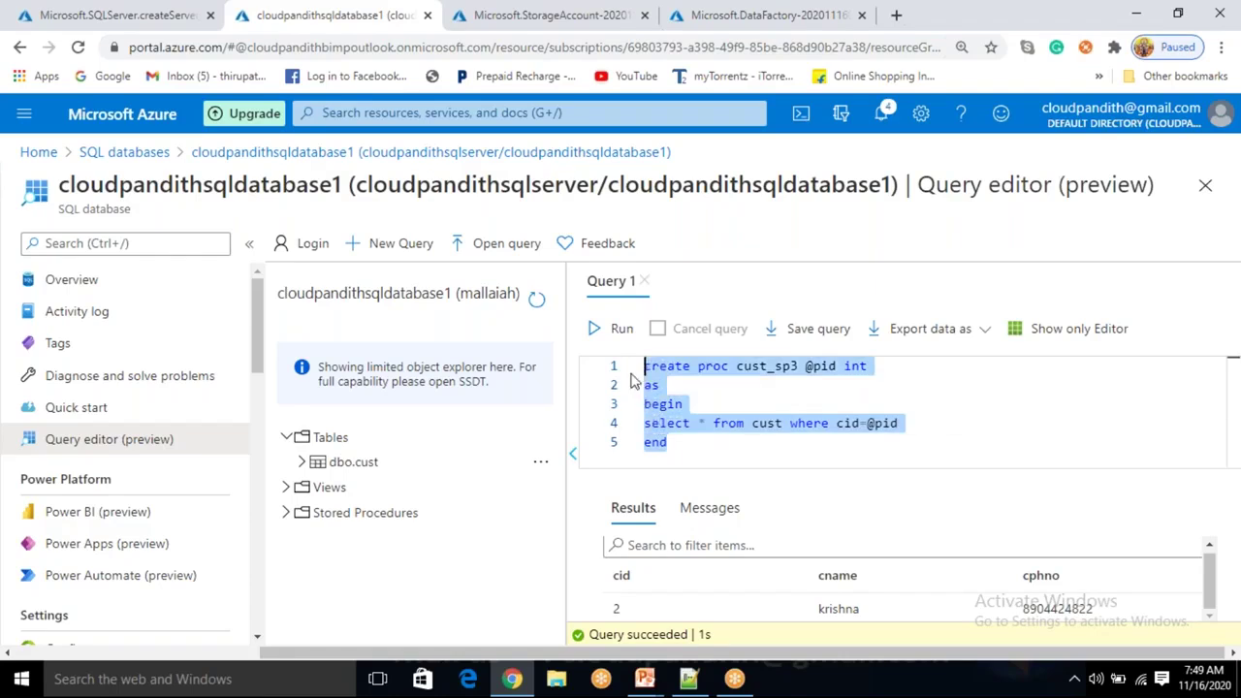
pyautogui.click(593, 328)
# Add the call cust_sp3 4 below the procedure and run it.
pyautogui.click(691, 446)
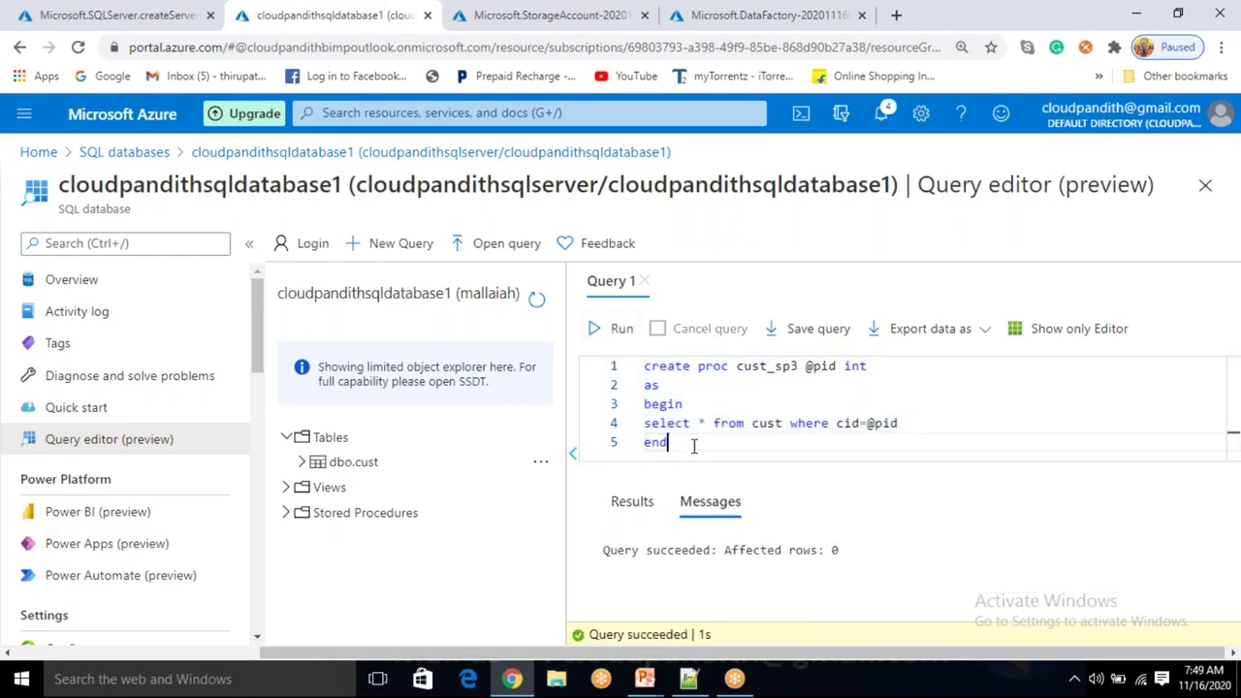
pyautogui.press('Return')
pyautogui.press('Return')
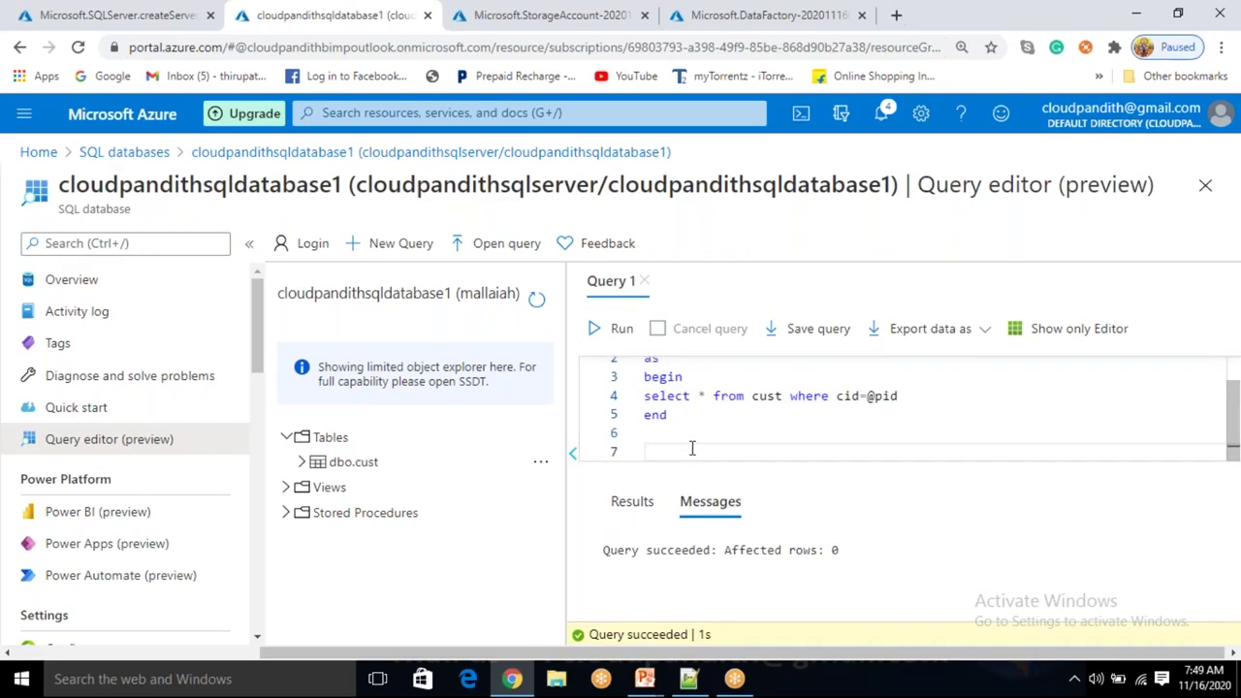
pyautogui.scroll(1, 691, 448)
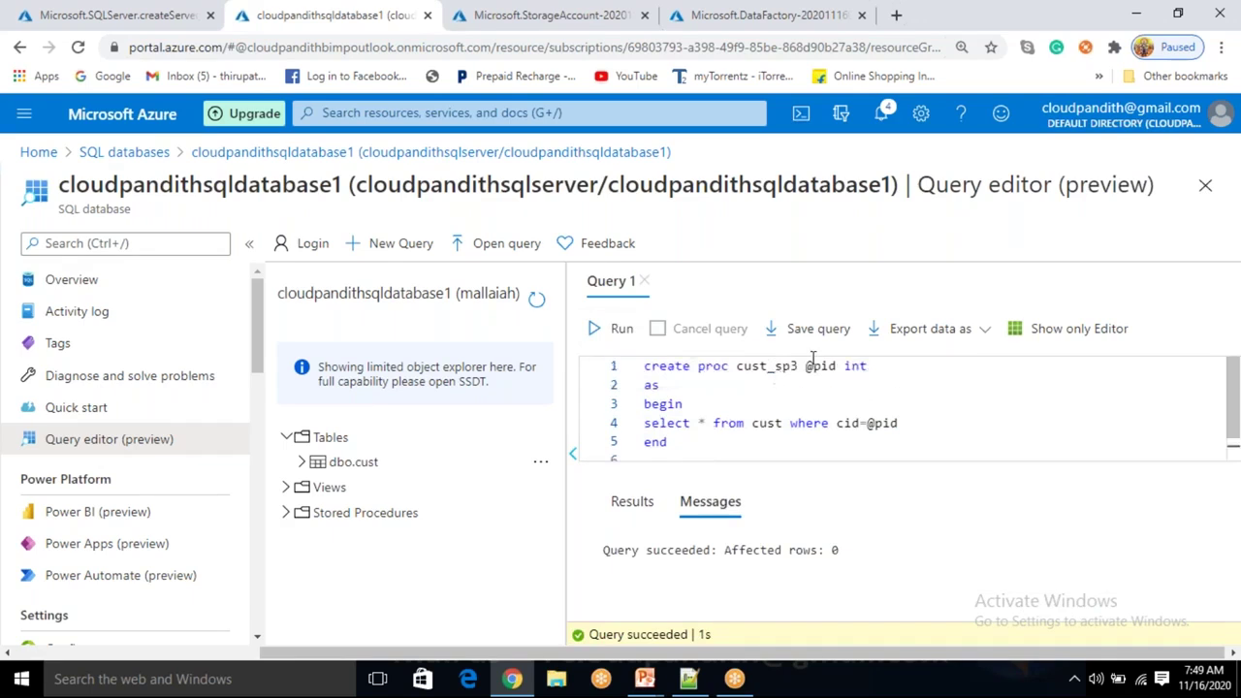
pyautogui.scroll(-1, 741, 427)
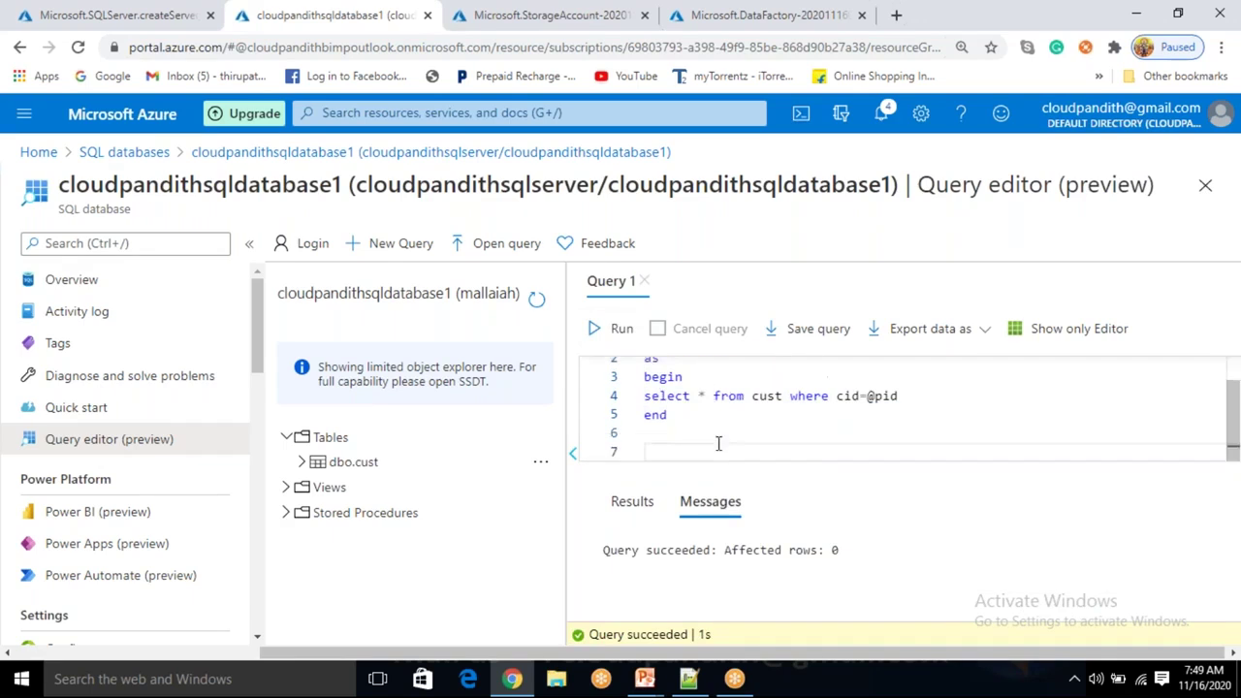
pyautogui.write('cust_sp3 4')
pyautogui.tripleClick(645, 452)
pyautogui.click(618, 330)
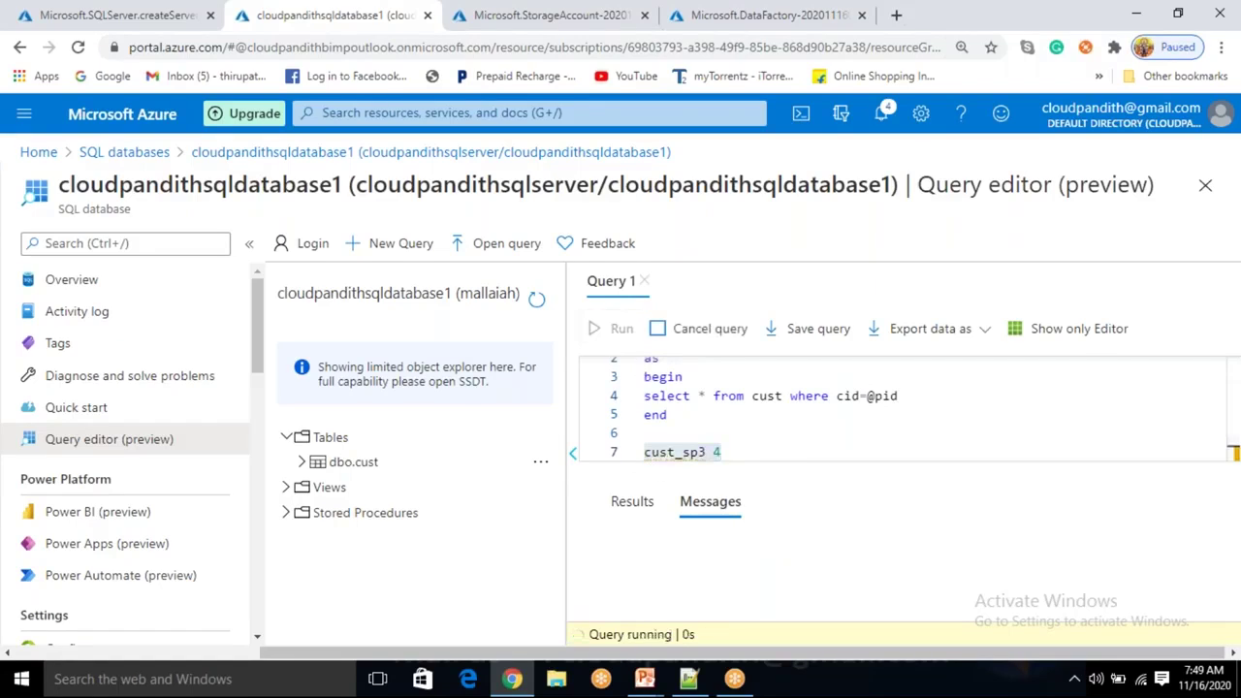
# Rerun the call with ids 3 and then 2, ending with krishna's row.
pyautogui.click(735, 463)
pyautogui.press('BackSpace')
pyautogui.write('3')
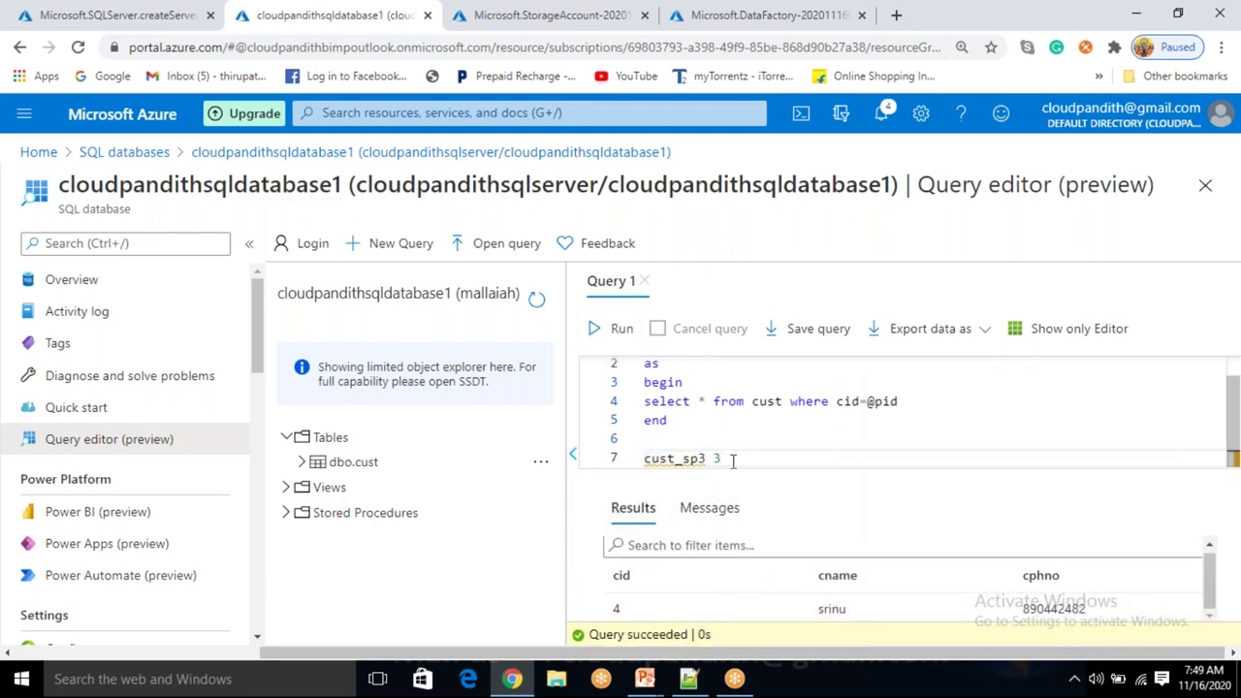
pyautogui.moveTo(733, 463); pyautogui.dragTo(632, 448)
pyautogui.click(622, 329)
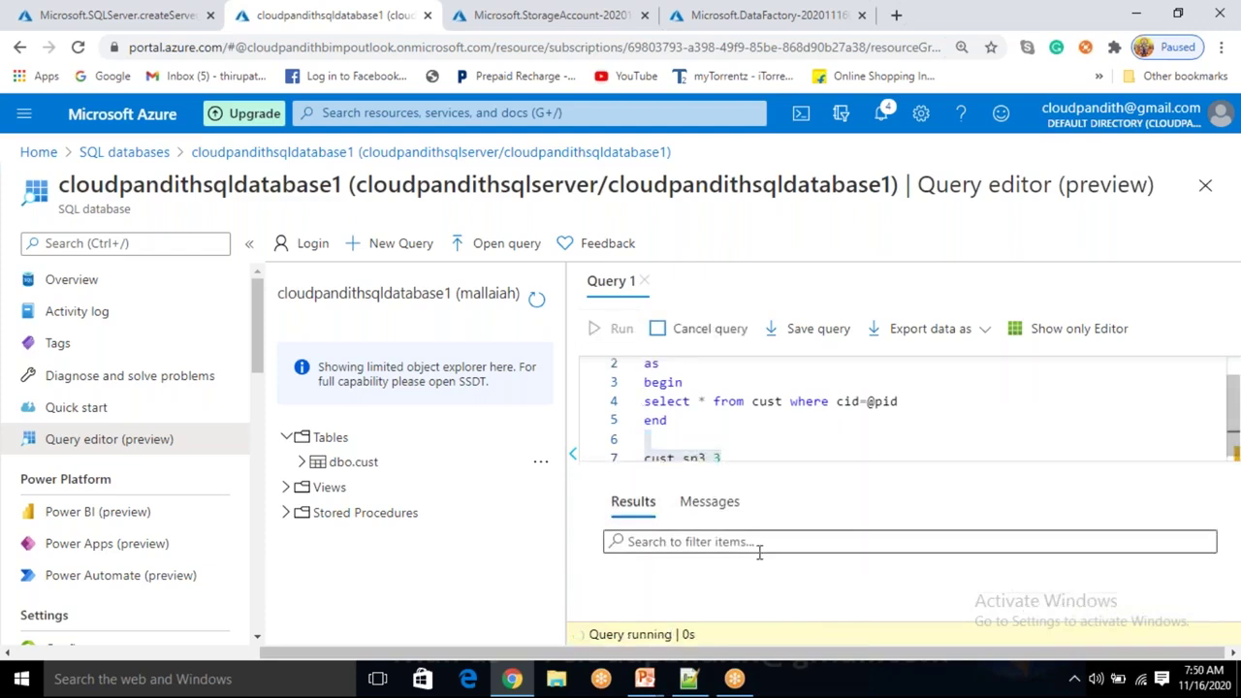
pyautogui.click(732, 459)
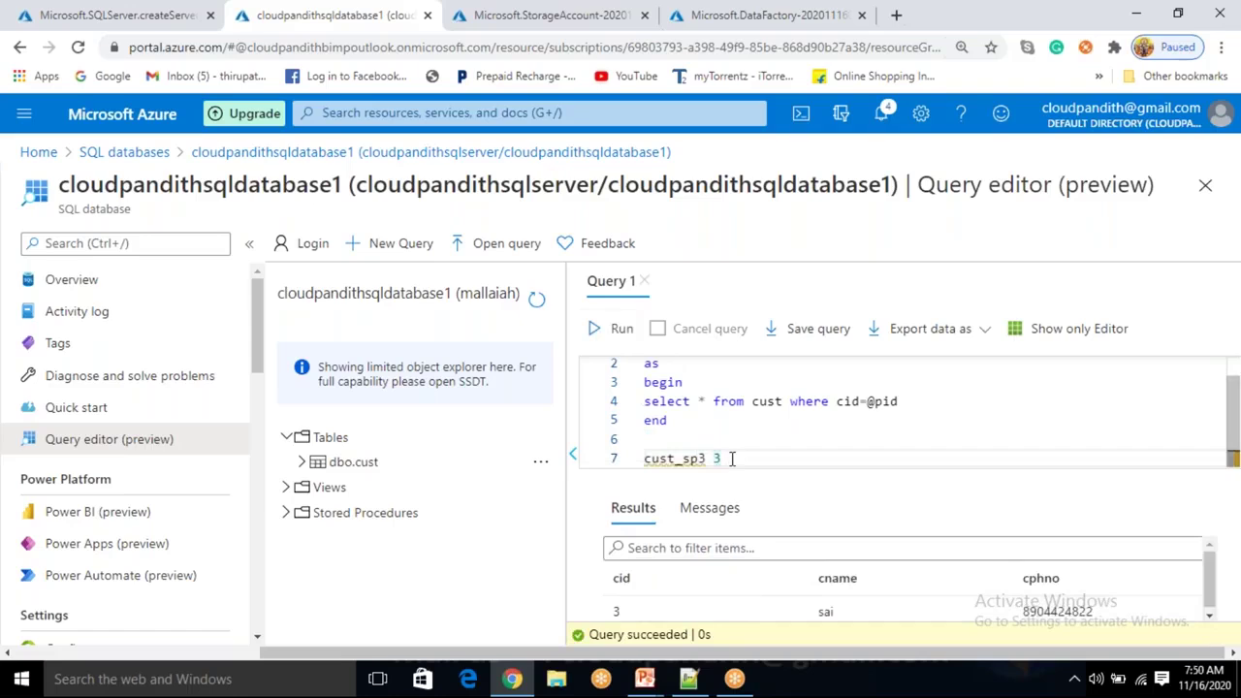
pyautogui.press('BackSpace')
pyautogui.write('2')
pyautogui.moveTo(732, 458); pyautogui.dragTo(632, 456)
pyautogui.click(621, 328)
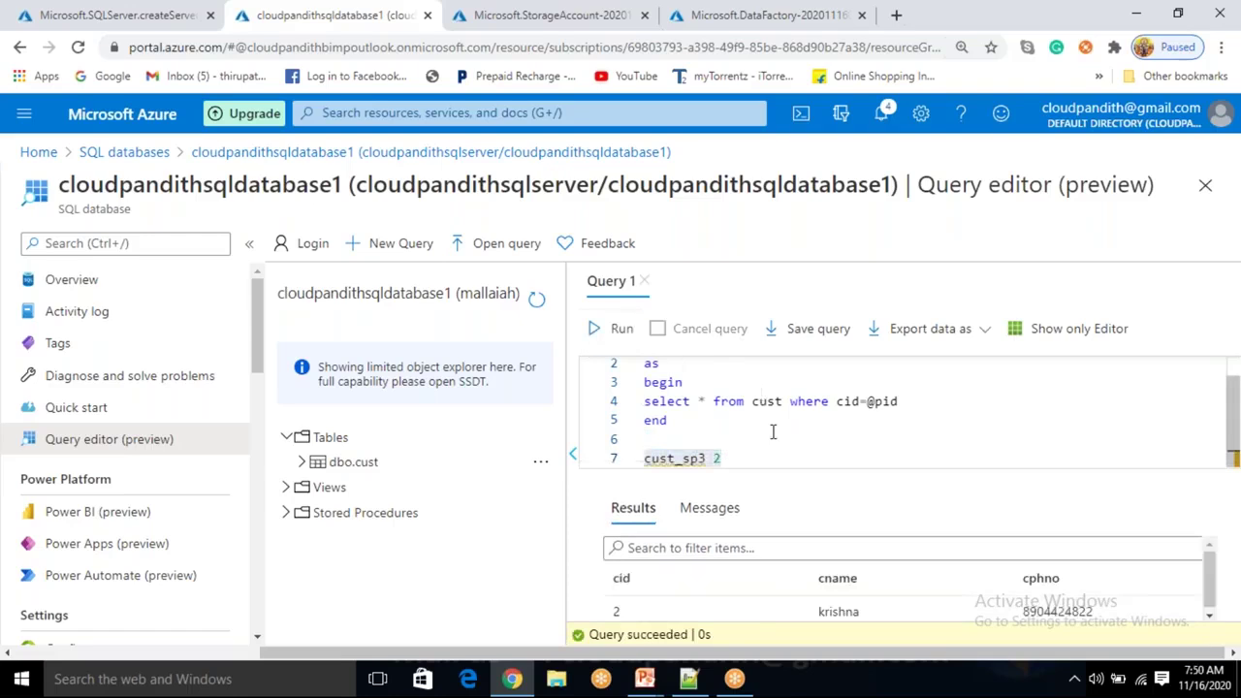
# Replace the editor contents with the pasted cust_sp3 procedure and review its name and parameter.
pyautogui.click(805, 433)
pyautogui.scroll(1, 807, 435)
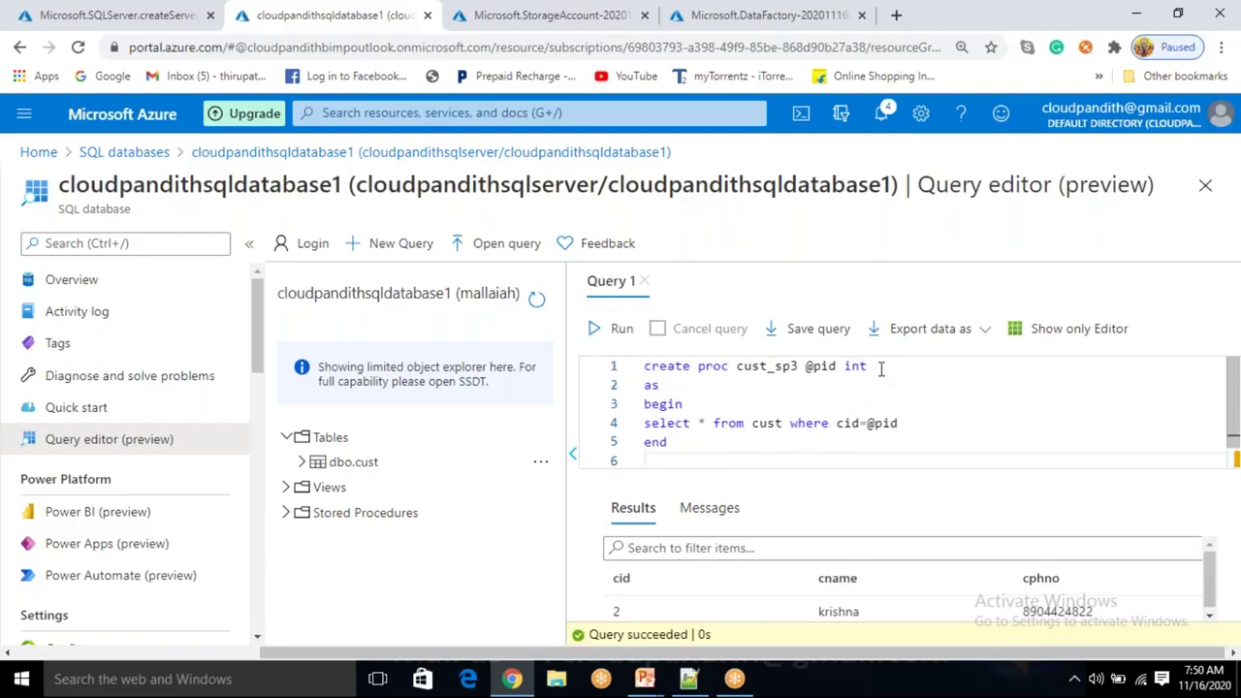
pyautogui.click(720, 449)
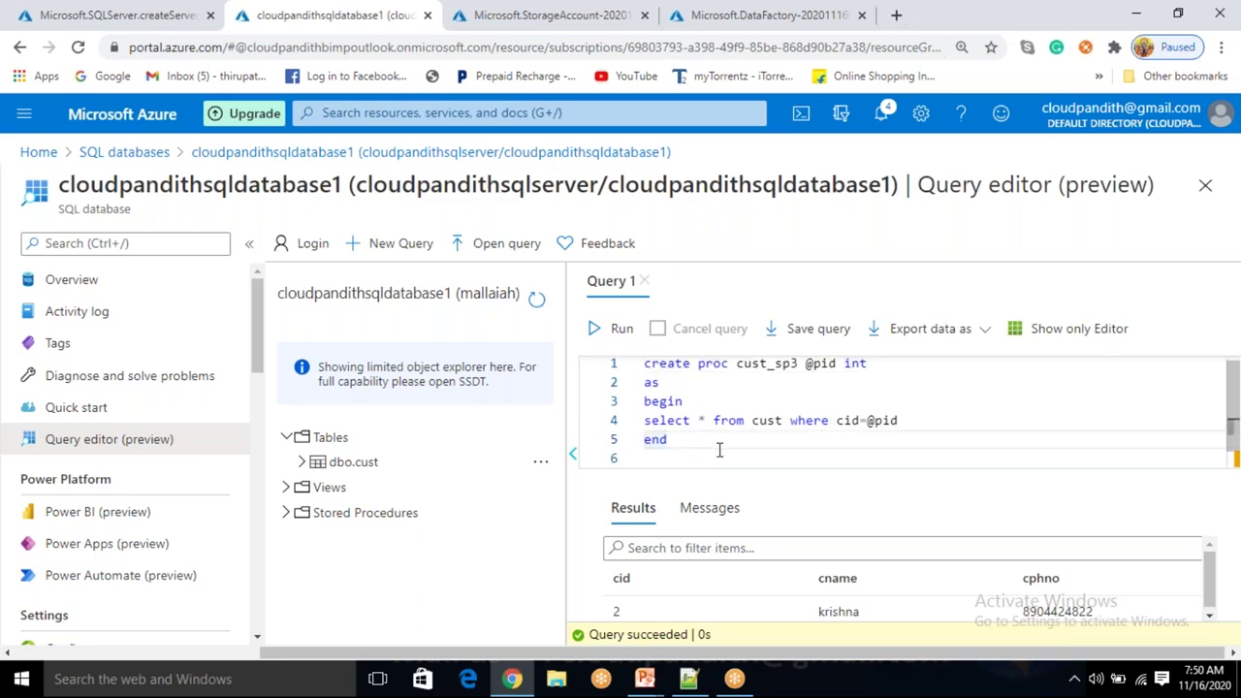
pyautogui.hotkey('ctrl', 'a')
pyautogui.hotkey('ctrl', 'c')
pyautogui.press('Delete')
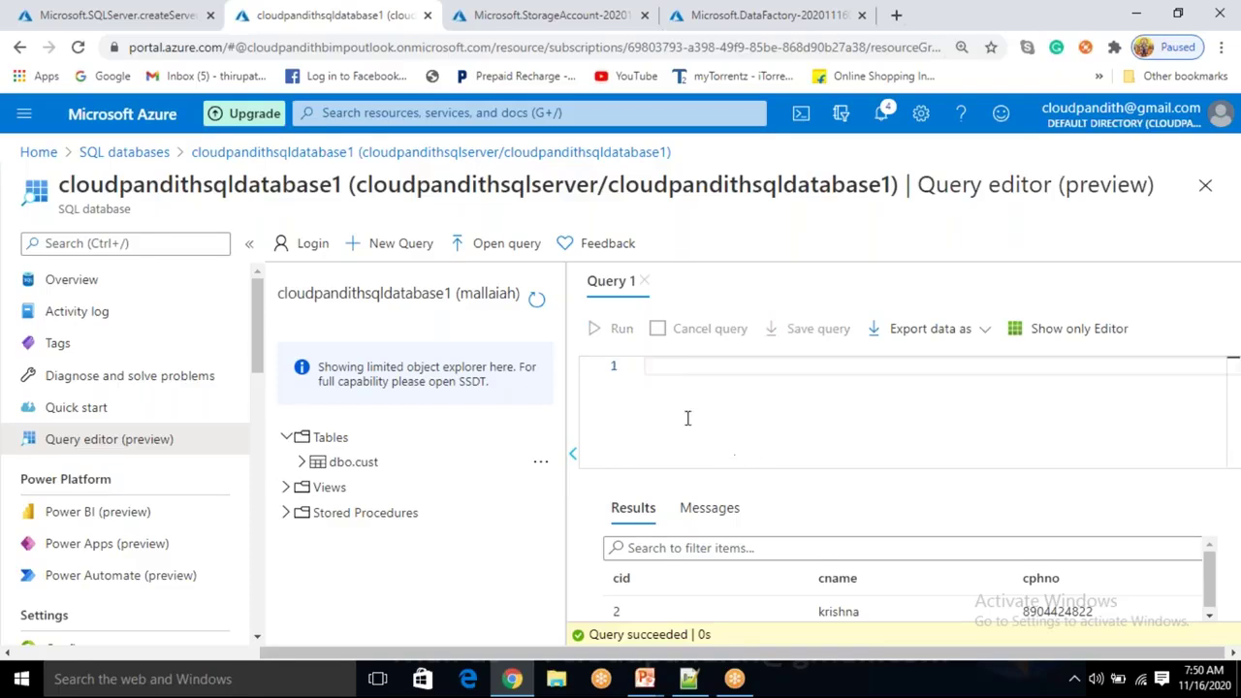
pyautogui.hotkey('ctrl', 'v')
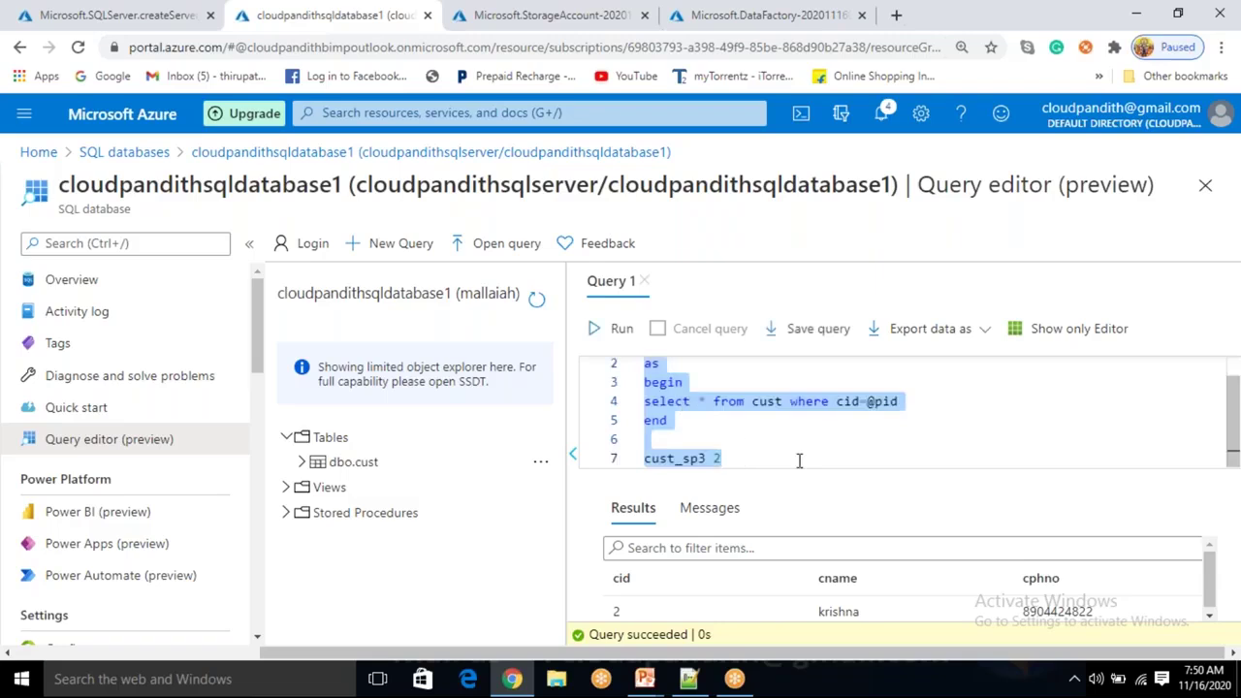
pyautogui.doubleClick(771, 368)
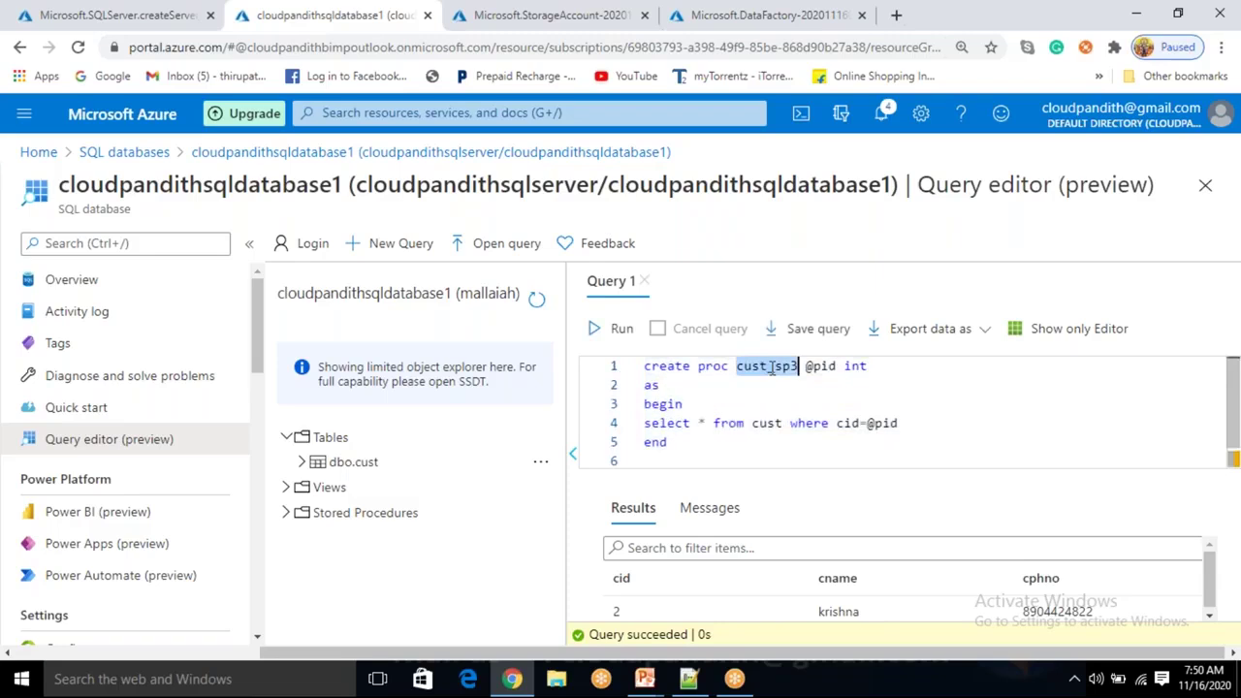
pyautogui.doubleClick(820, 367)
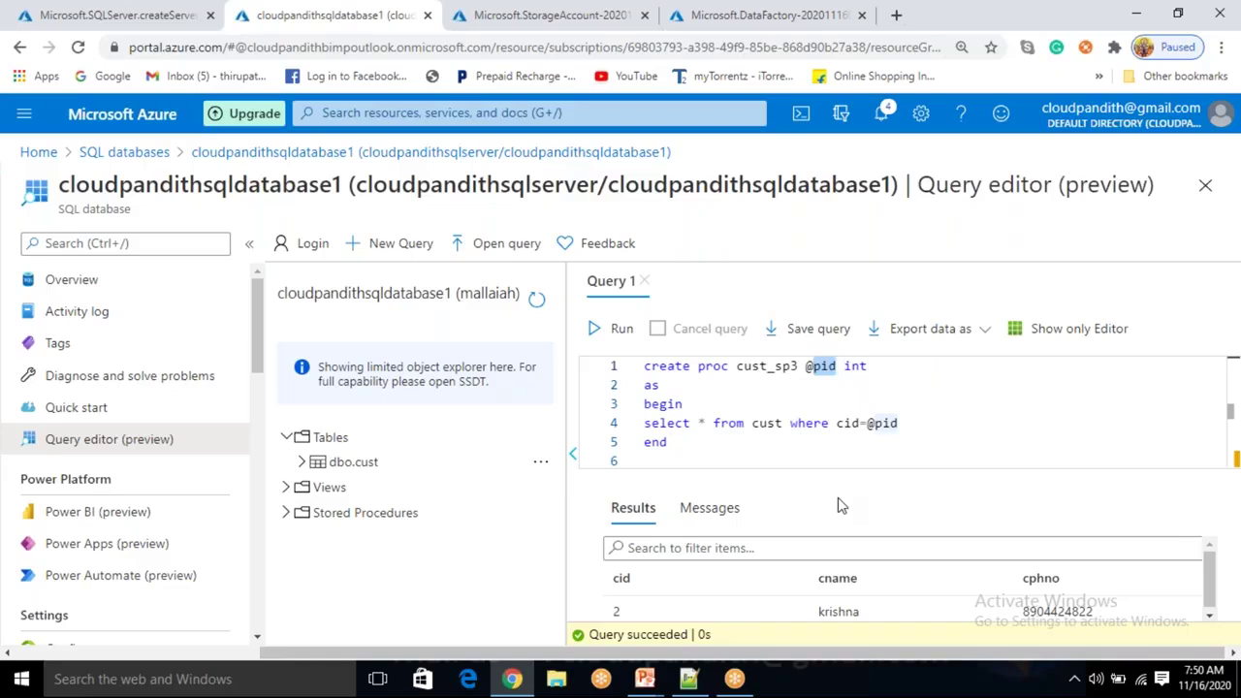
pyautogui.moveTo(686, 461); pyautogui.dragTo(684, 457)
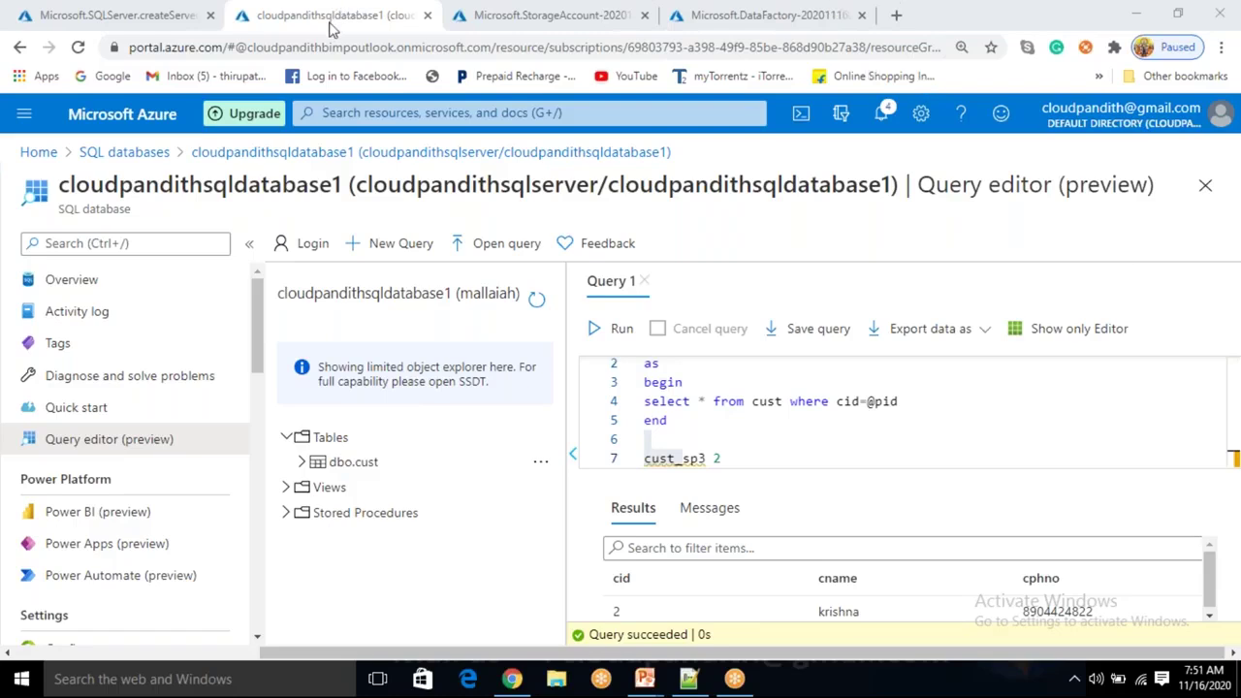
# Open the new blob storage account and confirm it has no containers yet.
pyautogui.click(521, 15)
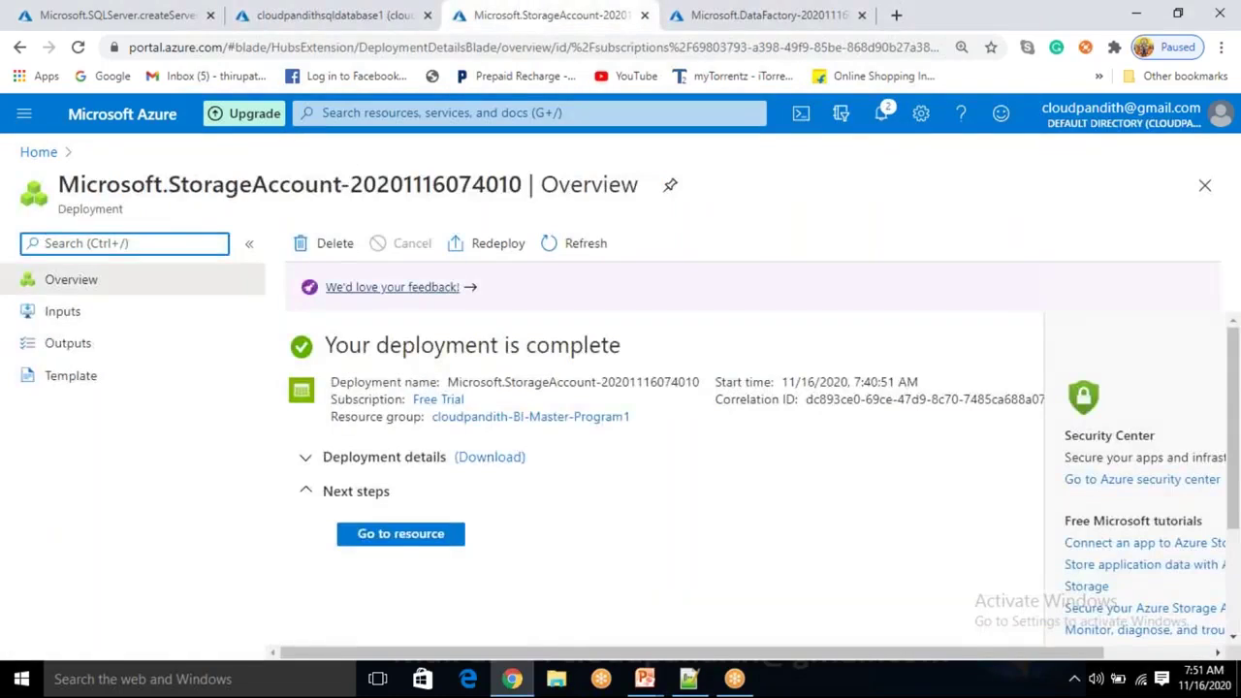
pyautogui.click(407, 532)
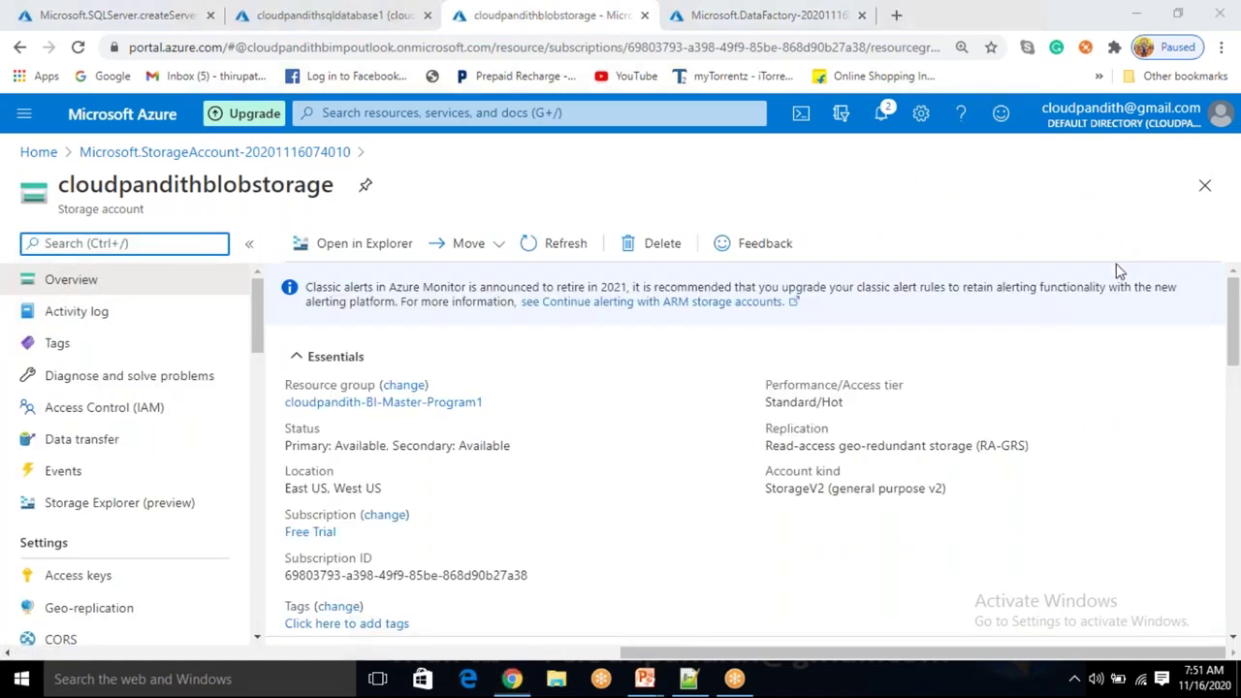
pyautogui.scroll(-2, 669, 542)
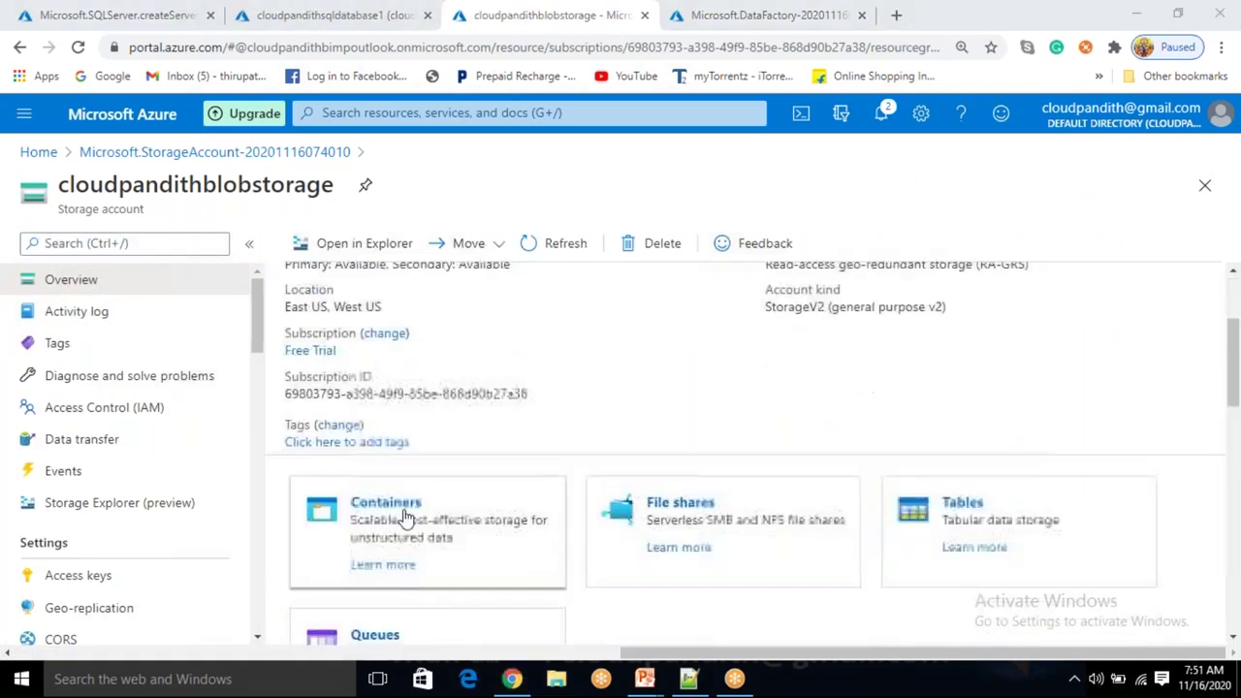
pyautogui.click(404, 512)
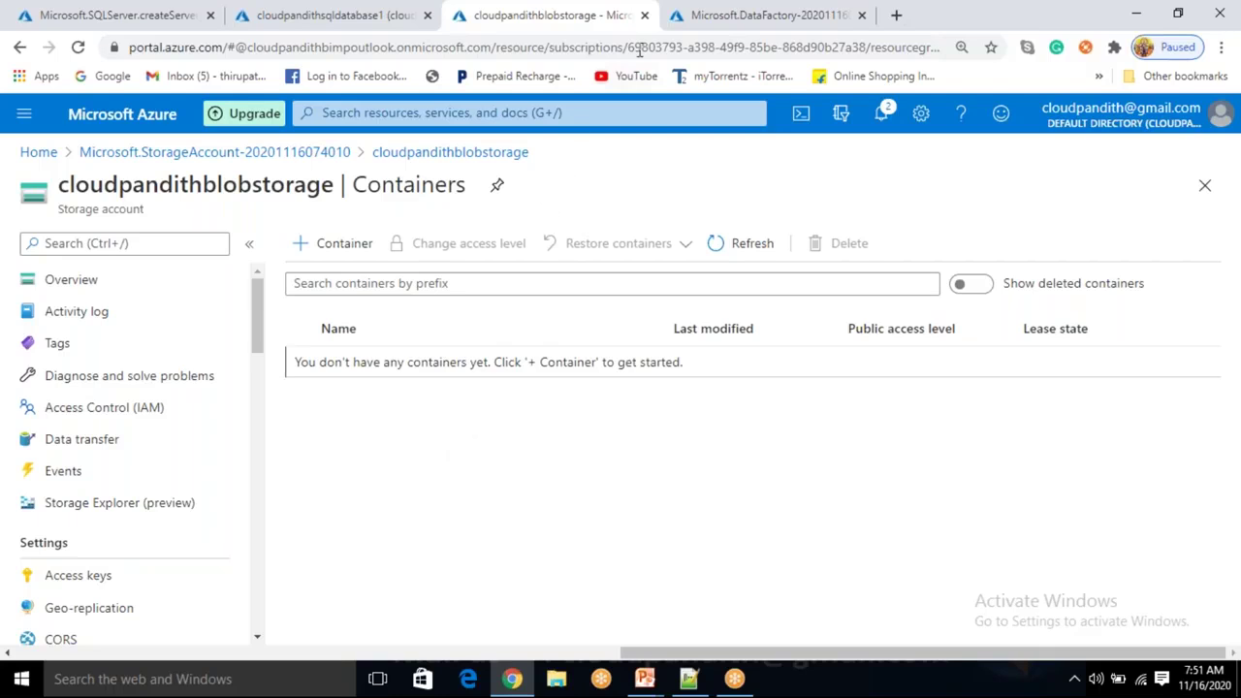
# Open the cloudpandithBIMPadfv2 data factory and launch its authoring studio.
pyautogui.click(689, 24)
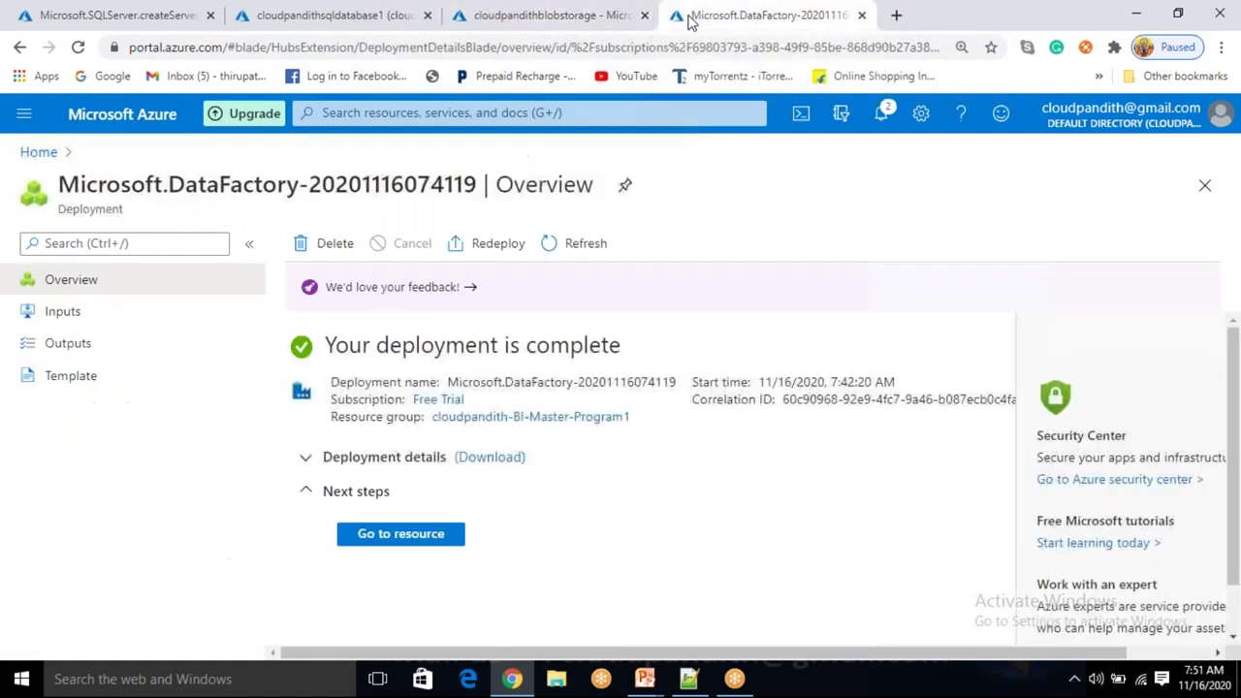
pyautogui.click(412, 545)
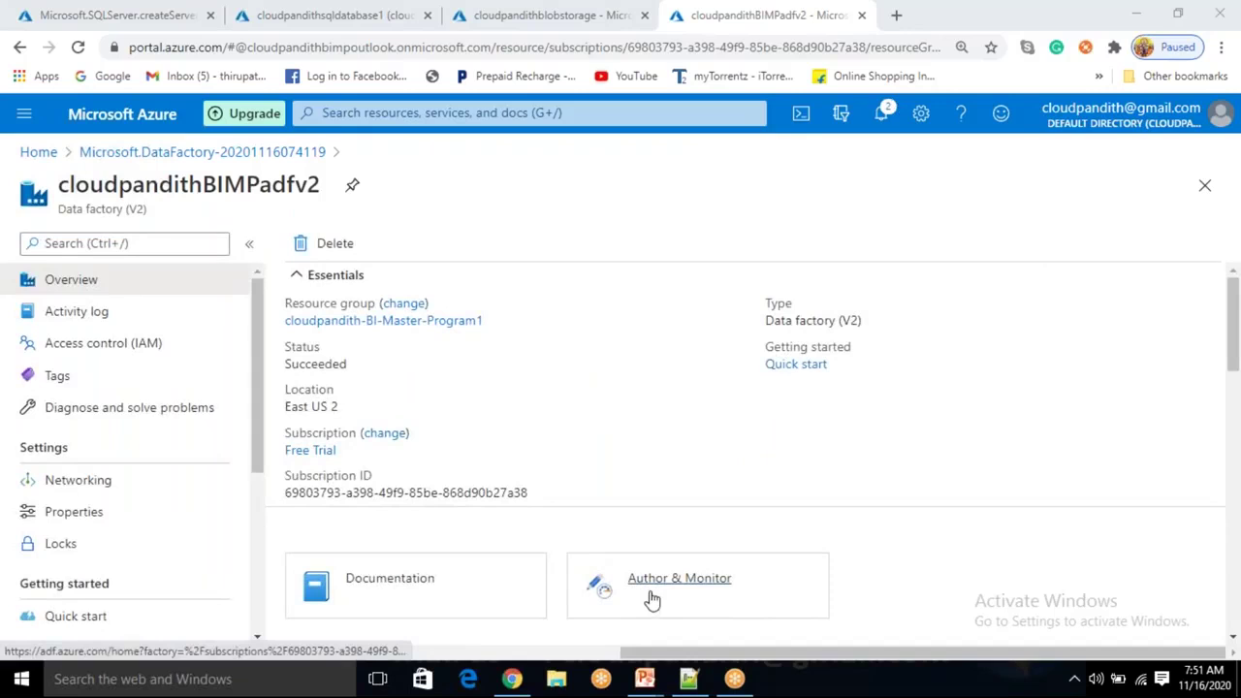
pyautogui.click(652, 599)
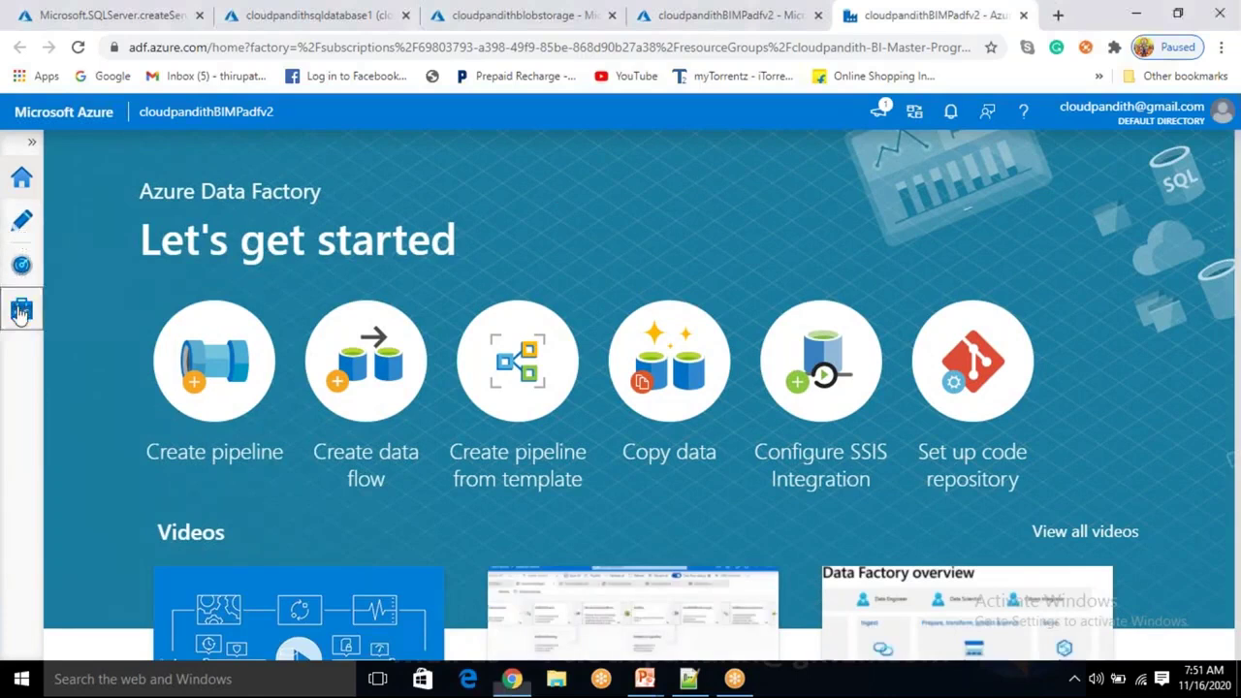
# From the Manage hub's Linked services, begin a new linked service using Azure Blob Storage.
pyautogui.click(22, 308)
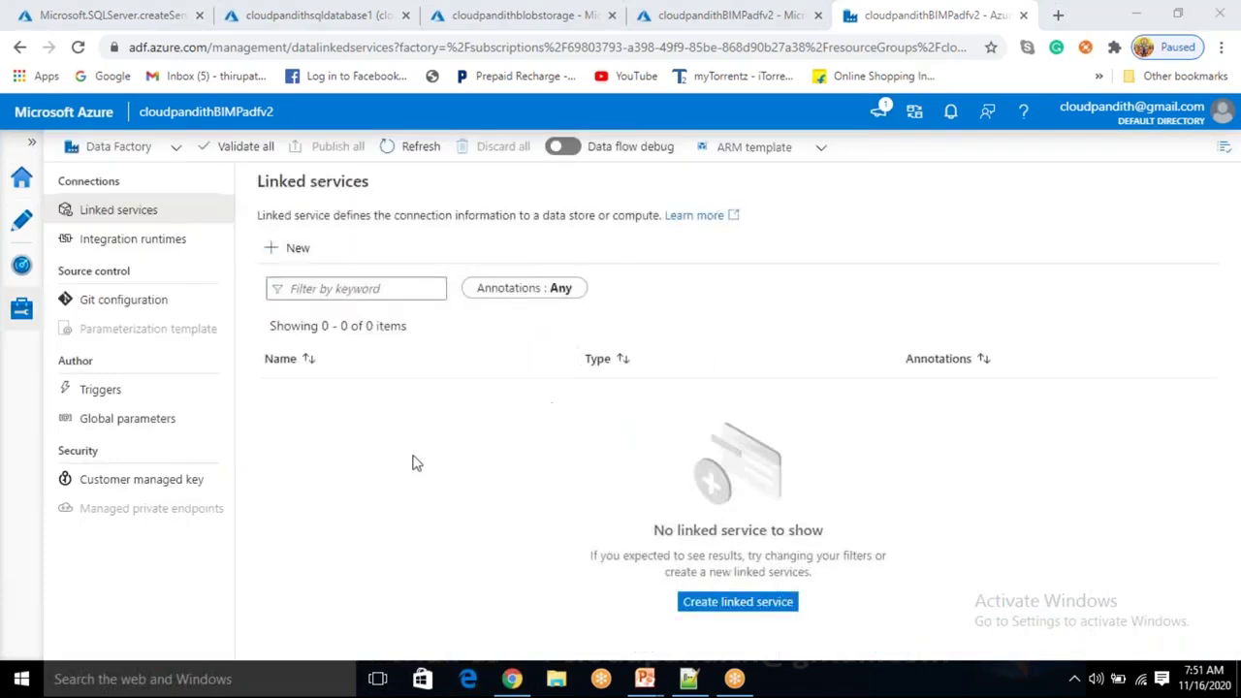
pyautogui.click(112, 244)
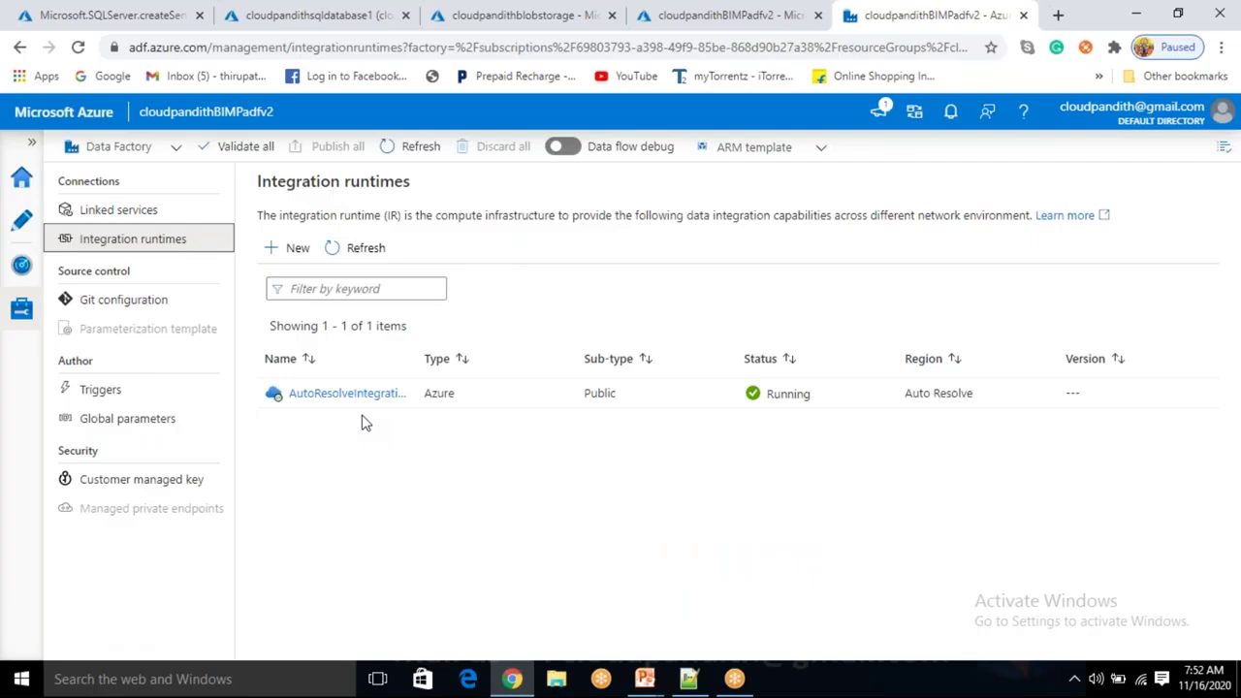
pyautogui.click(151, 215)
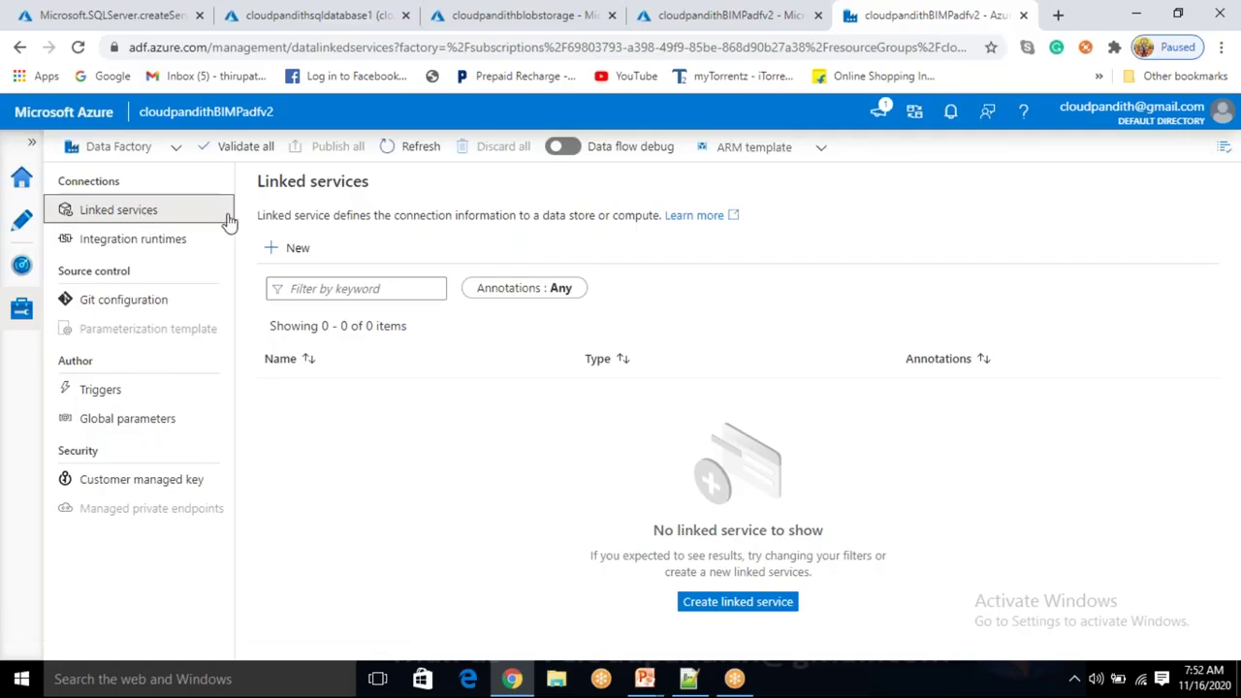
pyautogui.click(300, 250)
pyautogui.click(964, 587)
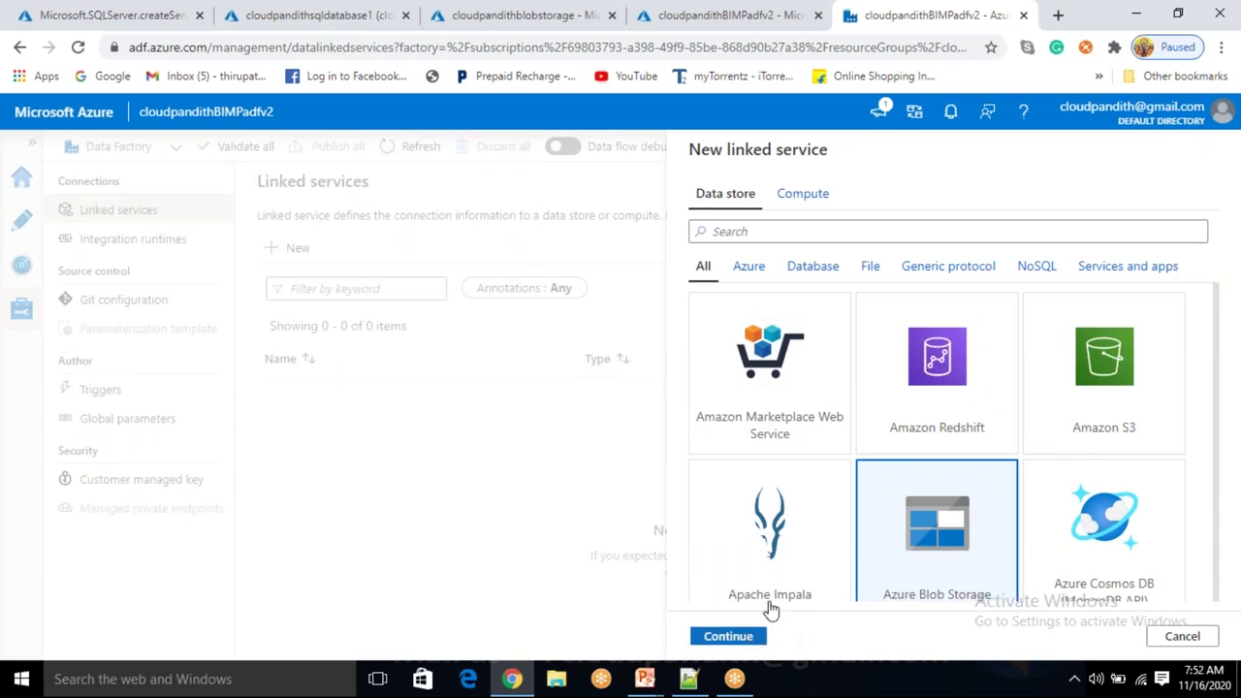
# Name the linked service LS_ABS on the Free Trial subscription and cloudpandithblobstorage account.
pyautogui.click(728, 635)
pyautogui.moveTo(805, 209); pyautogui.dragTo(660, 215)
pyautogui.press('BackSpace')
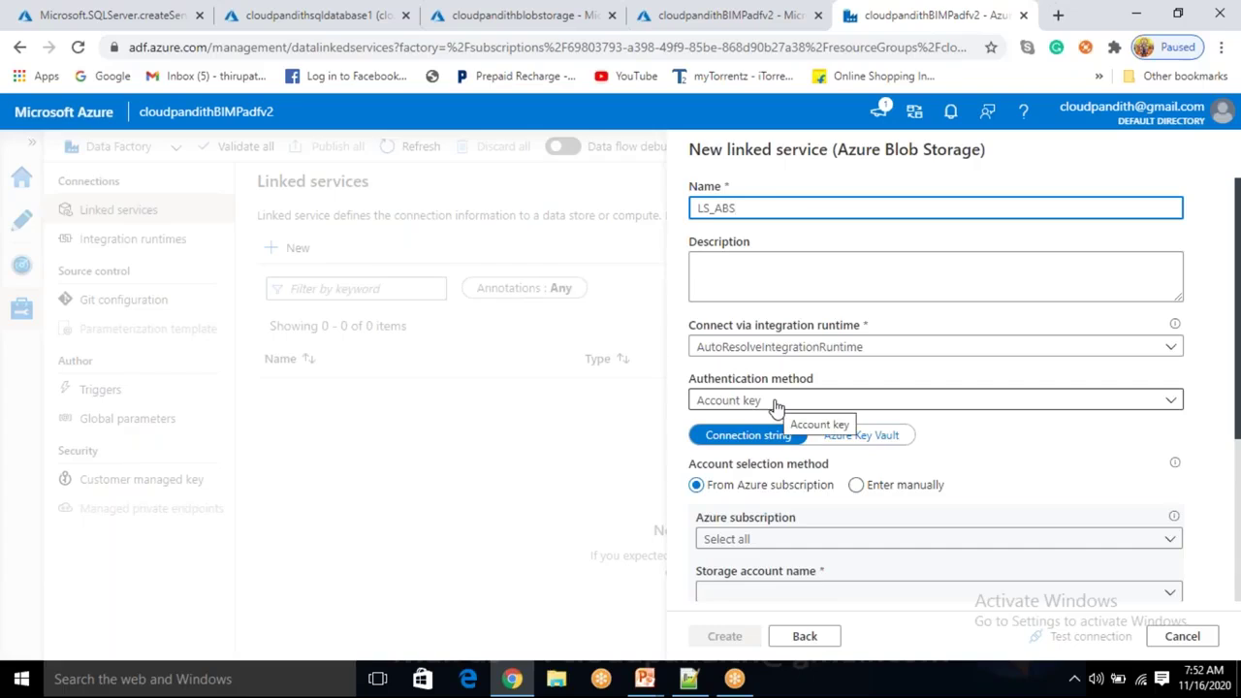
pyautogui.scroll(-1, 736, 407)
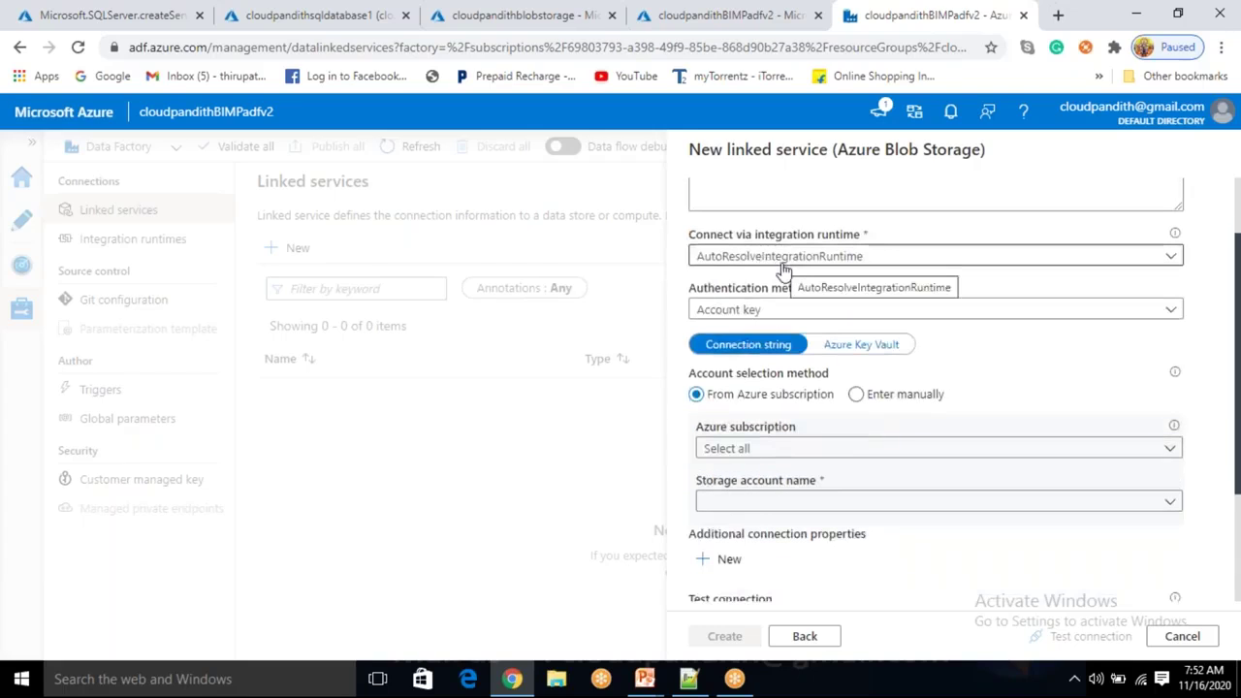
pyautogui.click(783, 448)
pyautogui.click(782, 499)
pyautogui.click(782, 499)
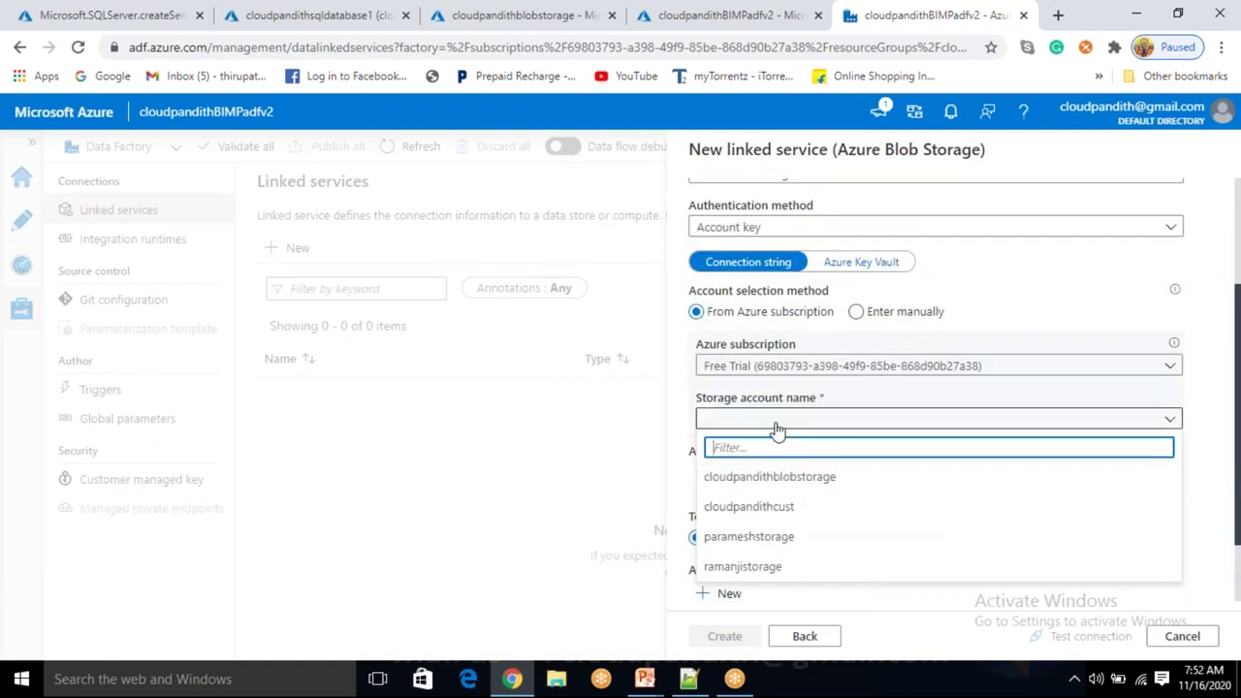
pyautogui.click(765, 478)
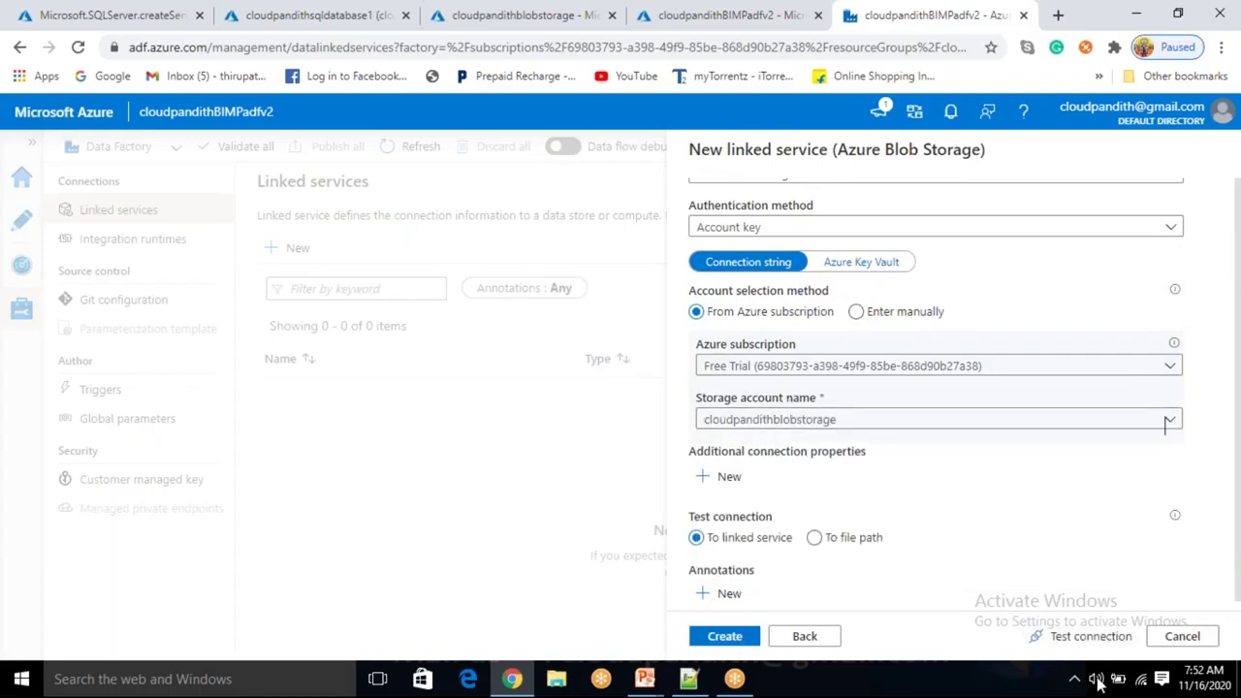
# Keep Account key authentication, test the connection successfully, and create LS_ABS.
pyautogui.click(1056, 636)
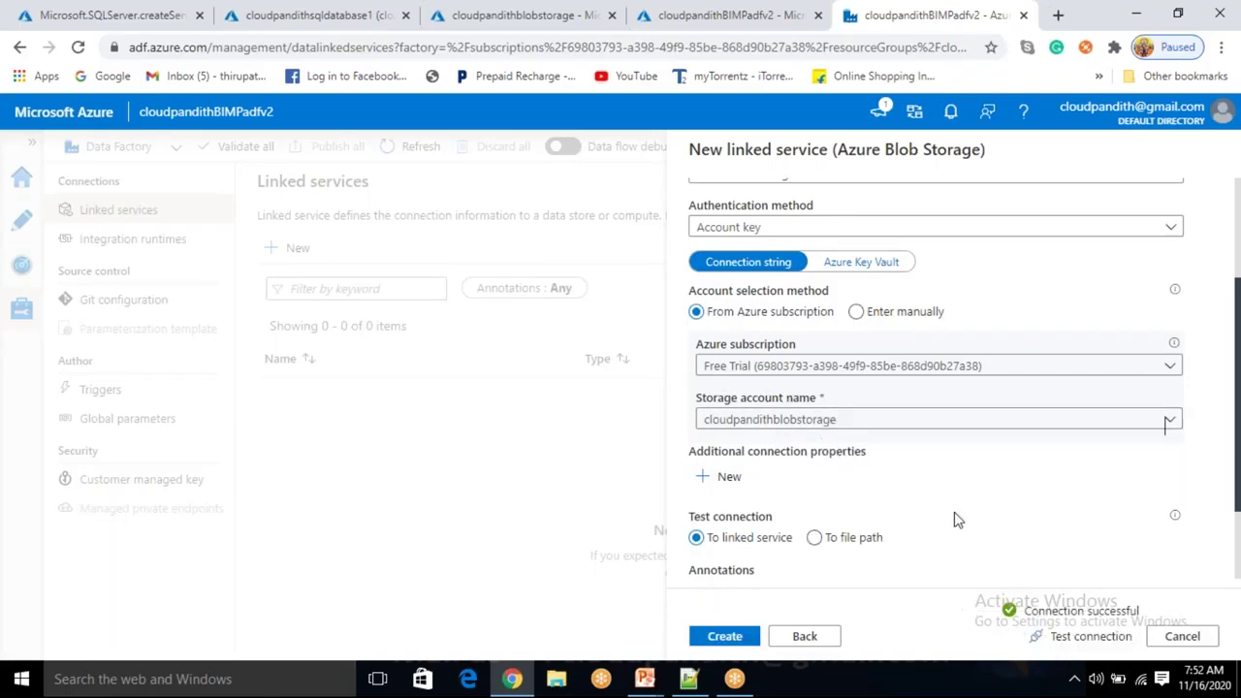
pyautogui.click(783, 231)
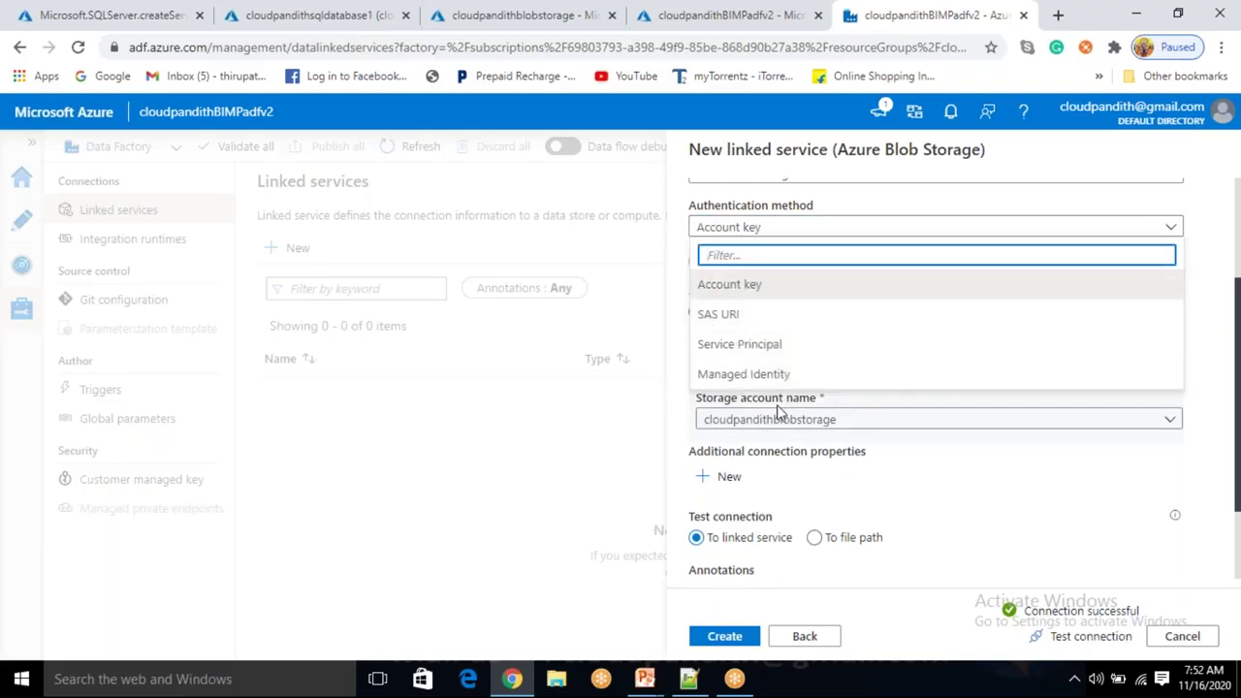
pyautogui.click(1004, 529)
pyautogui.click(735, 635)
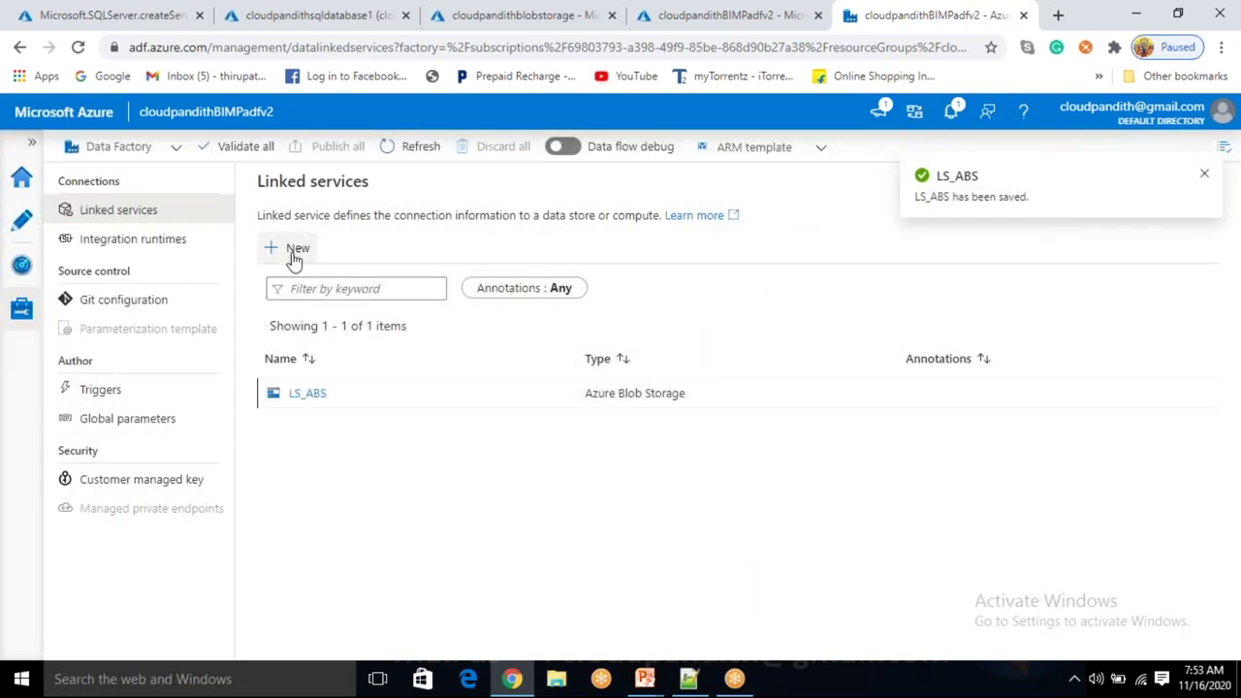
# Start a new Azure SQL Database linked service and name it LS_ASDB.
pyautogui.click(294, 250)
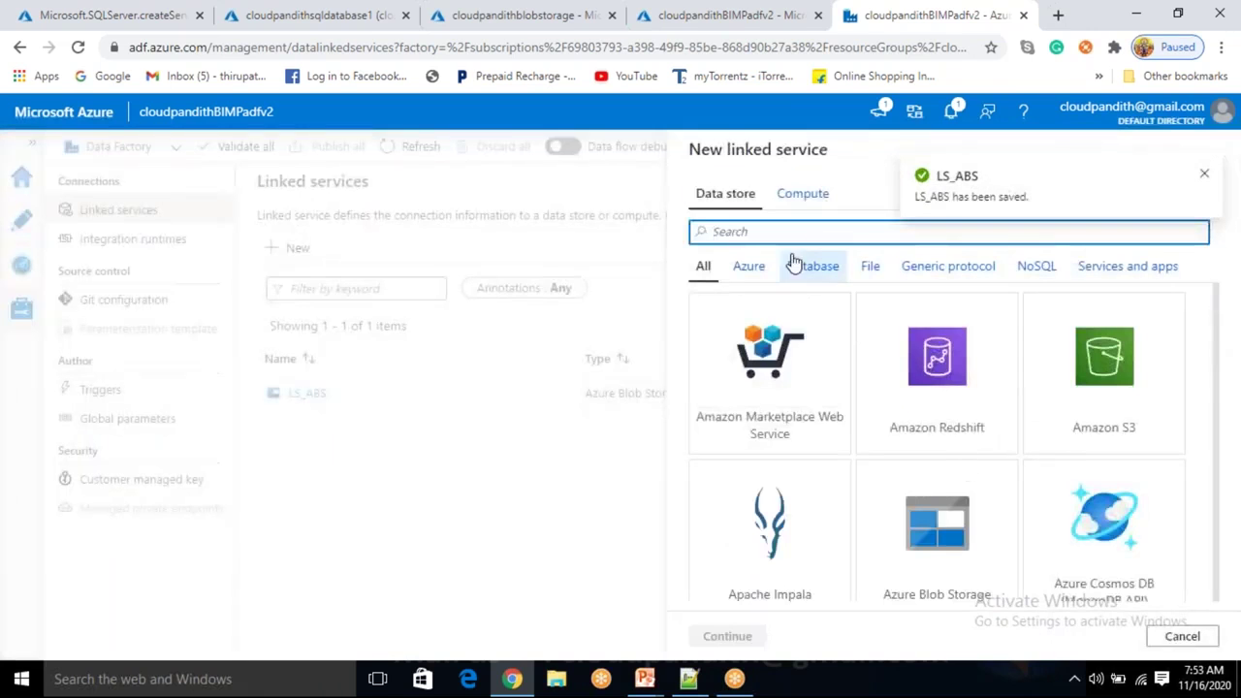
pyautogui.write('SQL DA')
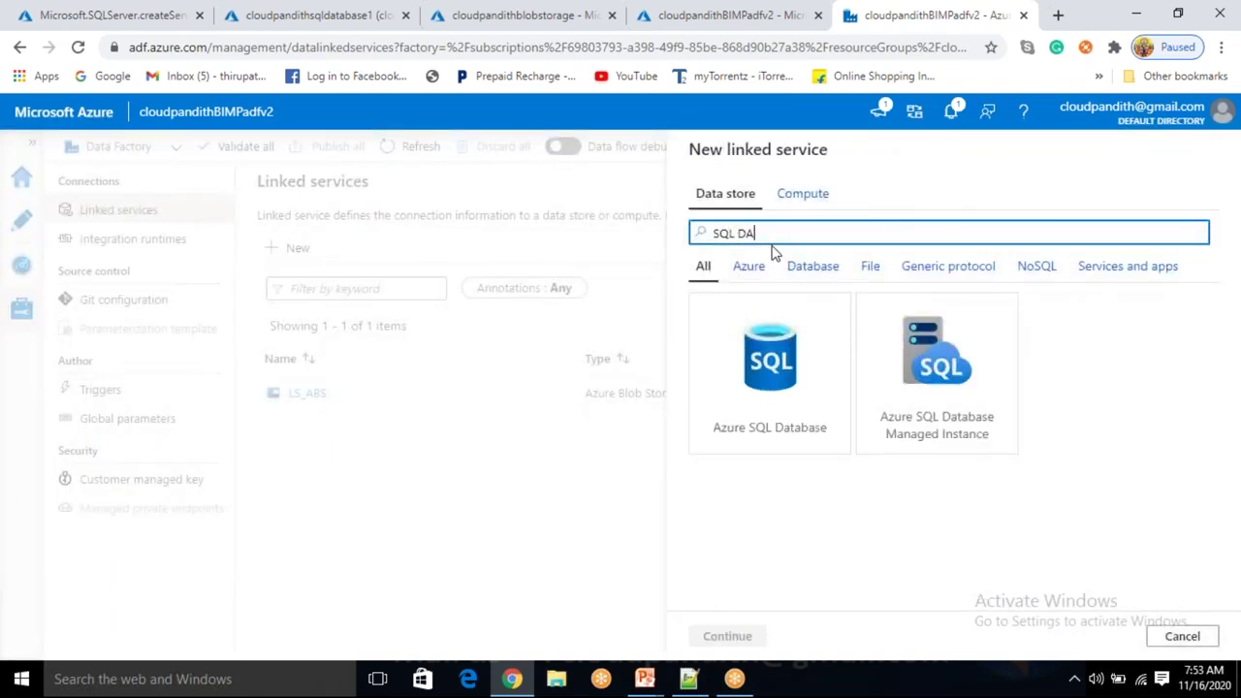
pyautogui.click(768, 378)
pyautogui.click(727, 636)
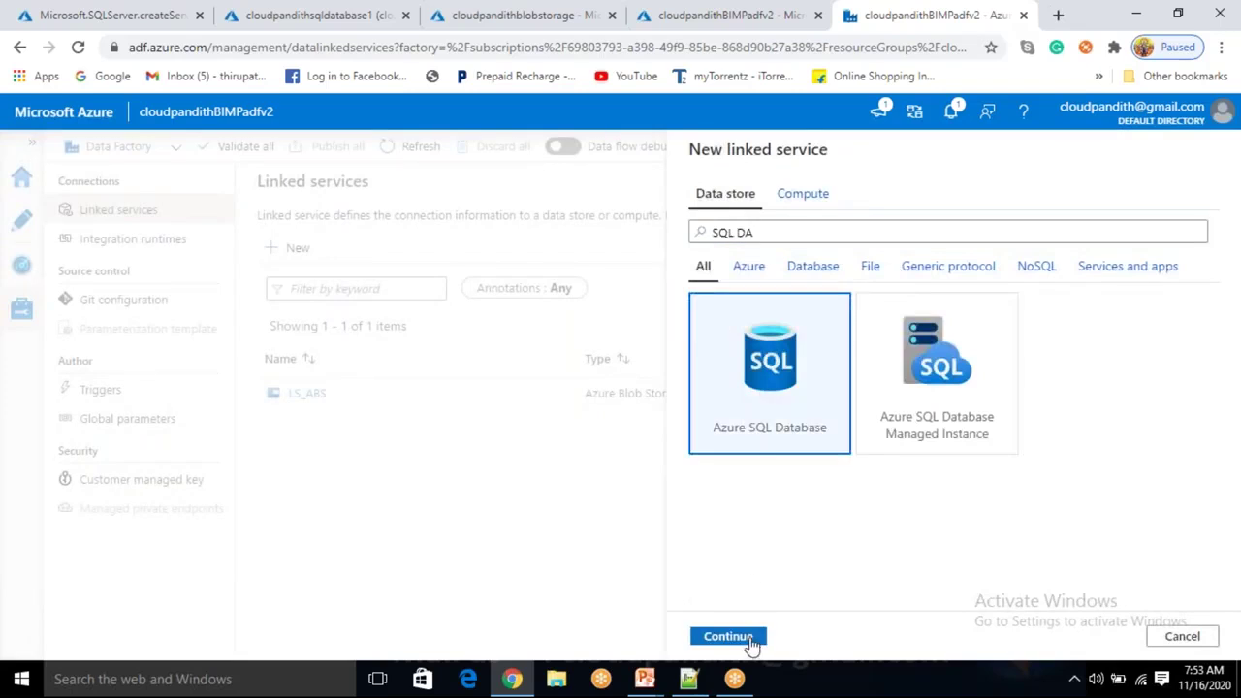
pyautogui.doubleClick(817, 208)
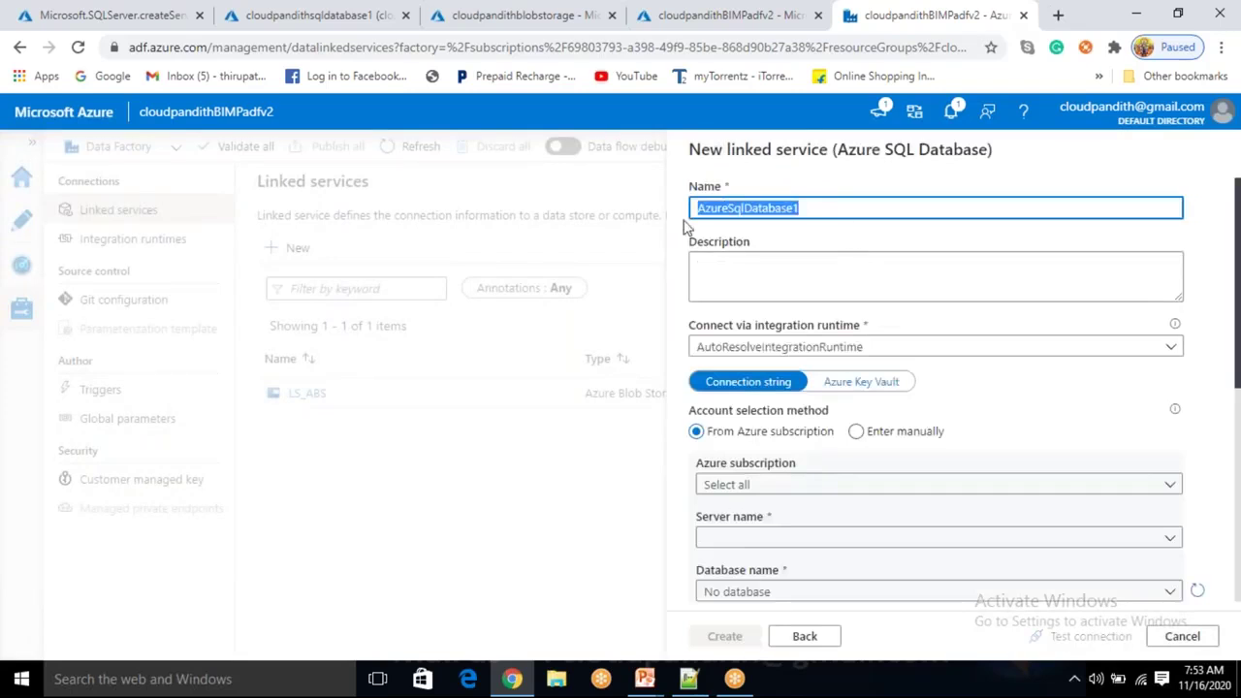
pyautogui.press('BackSpace')
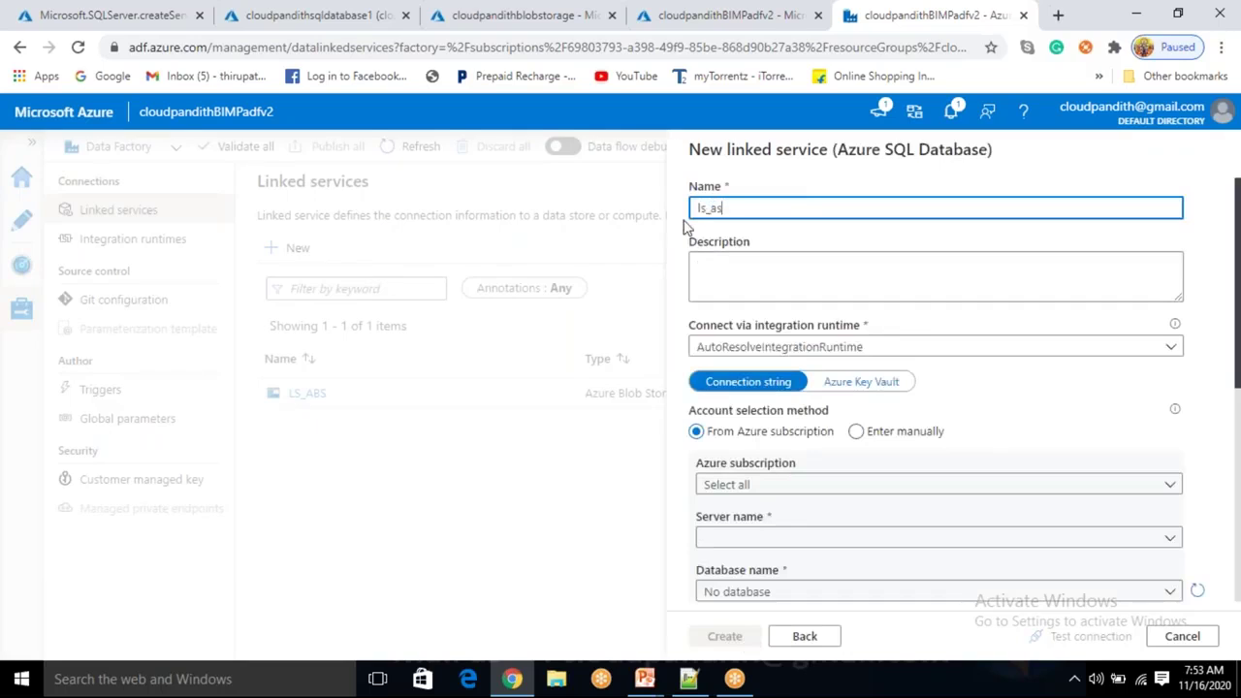
pyautogui.write('db')
pyautogui.hotkey('ctrl', 'a')
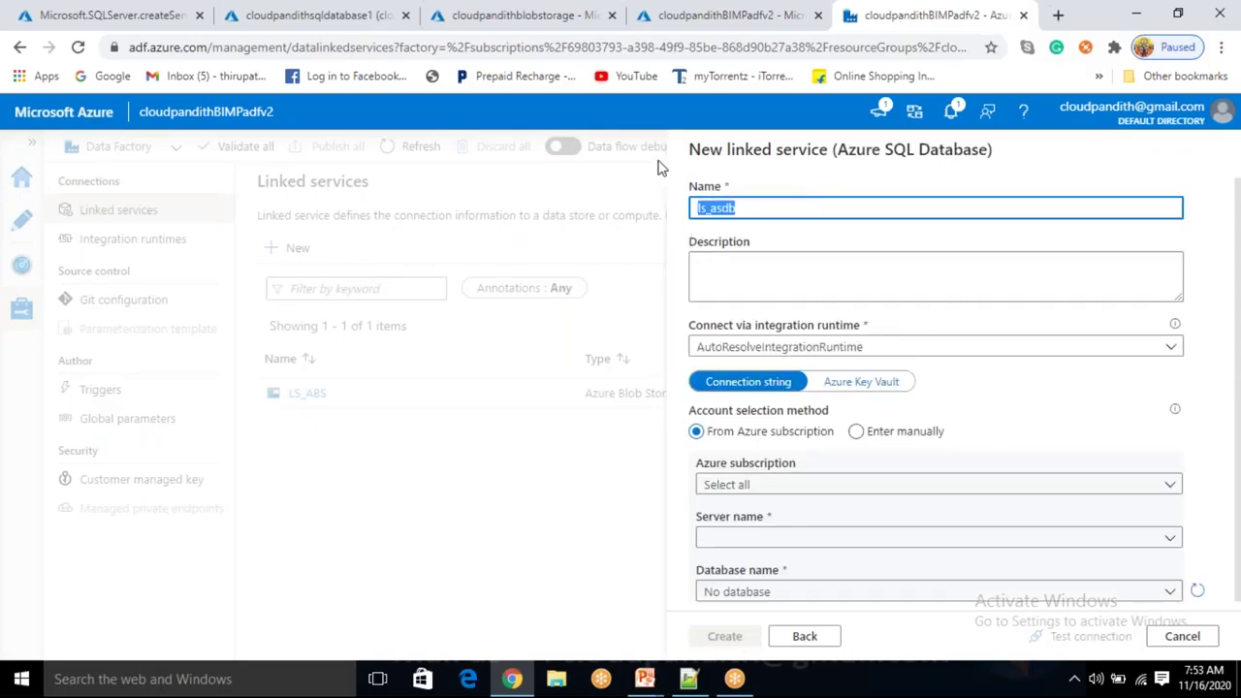
pyautogui.write('LS_ASDB')
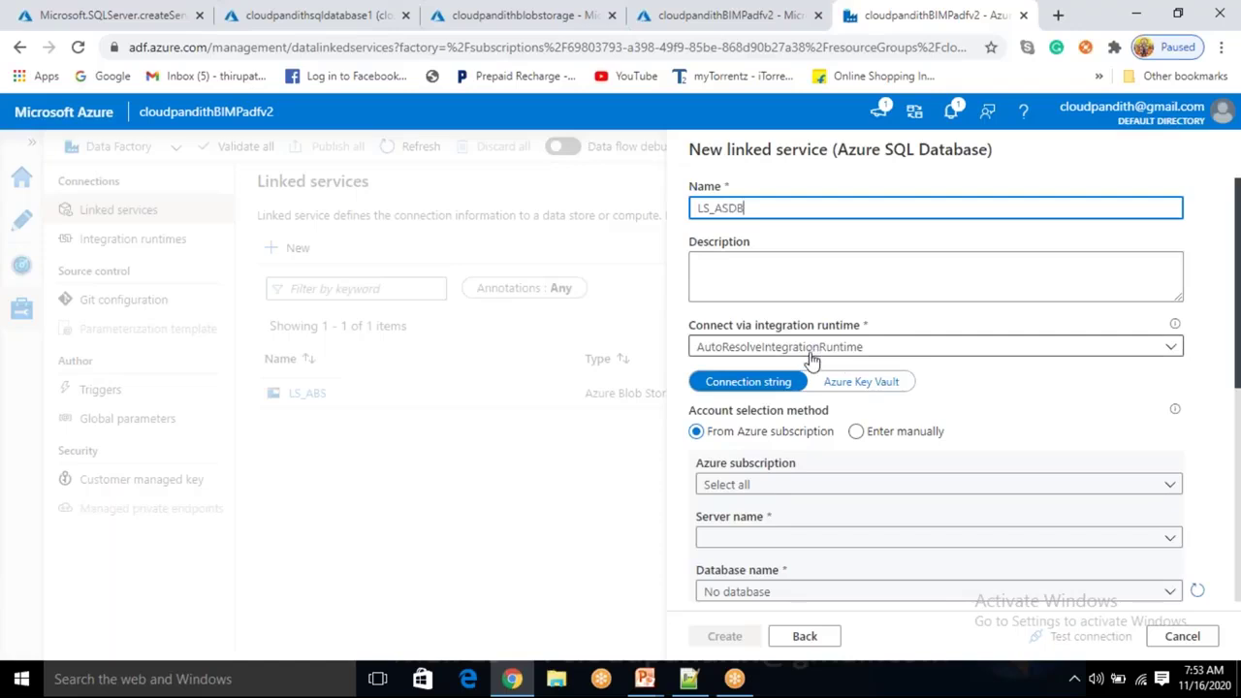
# Select the Free Trial subscription, cloudpandithsqlserver, and database cloudpandithsqldatabase1.
pyautogui.scroll(-1, 812, 360)
pyautogui.click(789, 394)
pyautogui.click(781, 444)
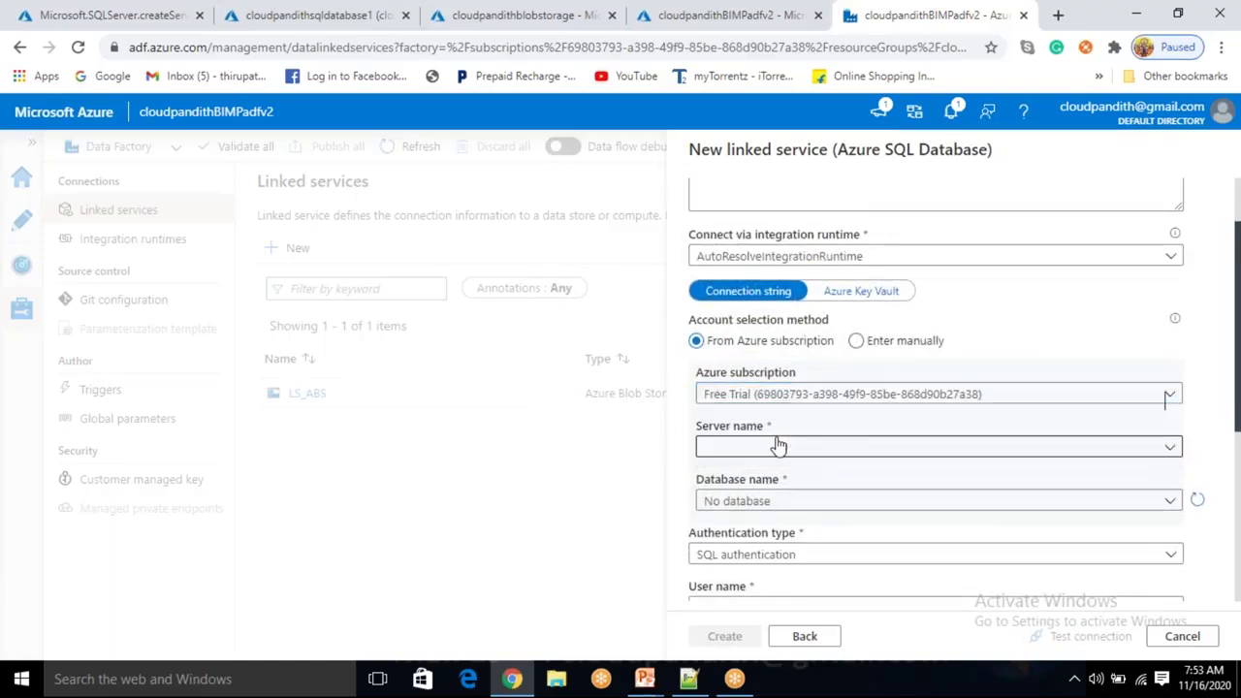
pyautogui.click(778, 445)
pyautogui.click(780, 473)
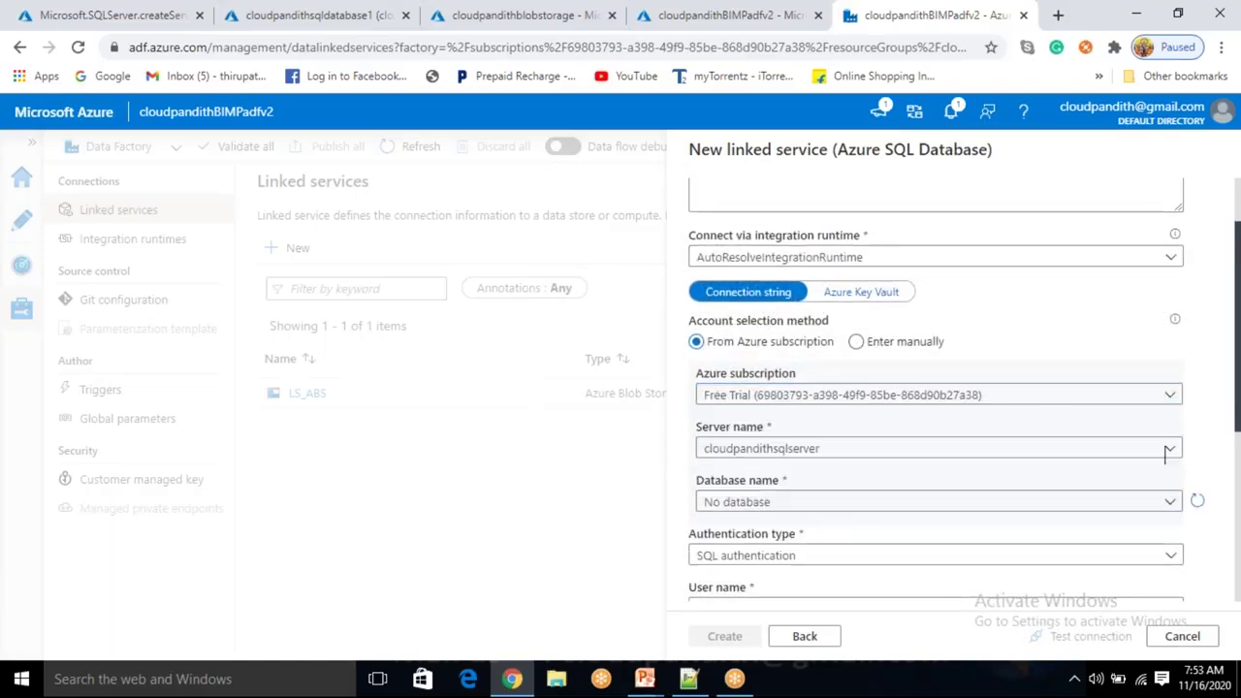
pyautogui.click(777, 502)
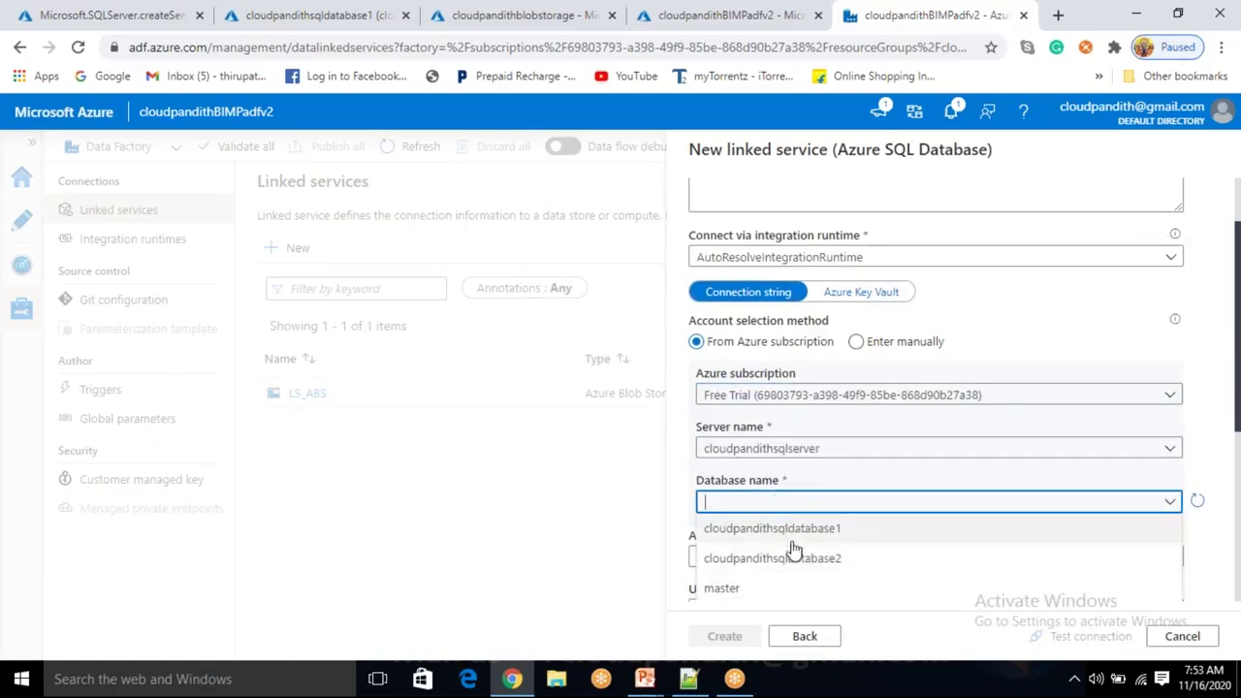
pyautogui.click(791, 535)
# Use SQL authentication and enter the SQL login user name in lowercase.
pyautogui.scroll(-3, 793, 533)
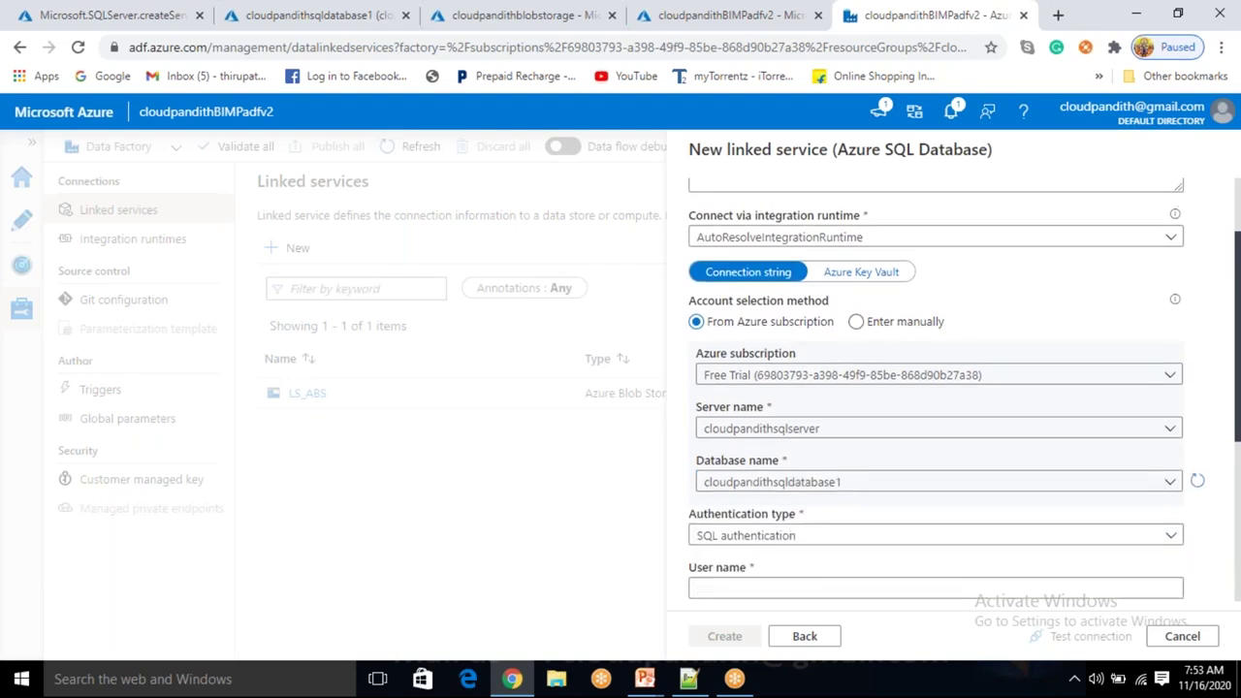
pyautogui.scroll(2, 776, 495)
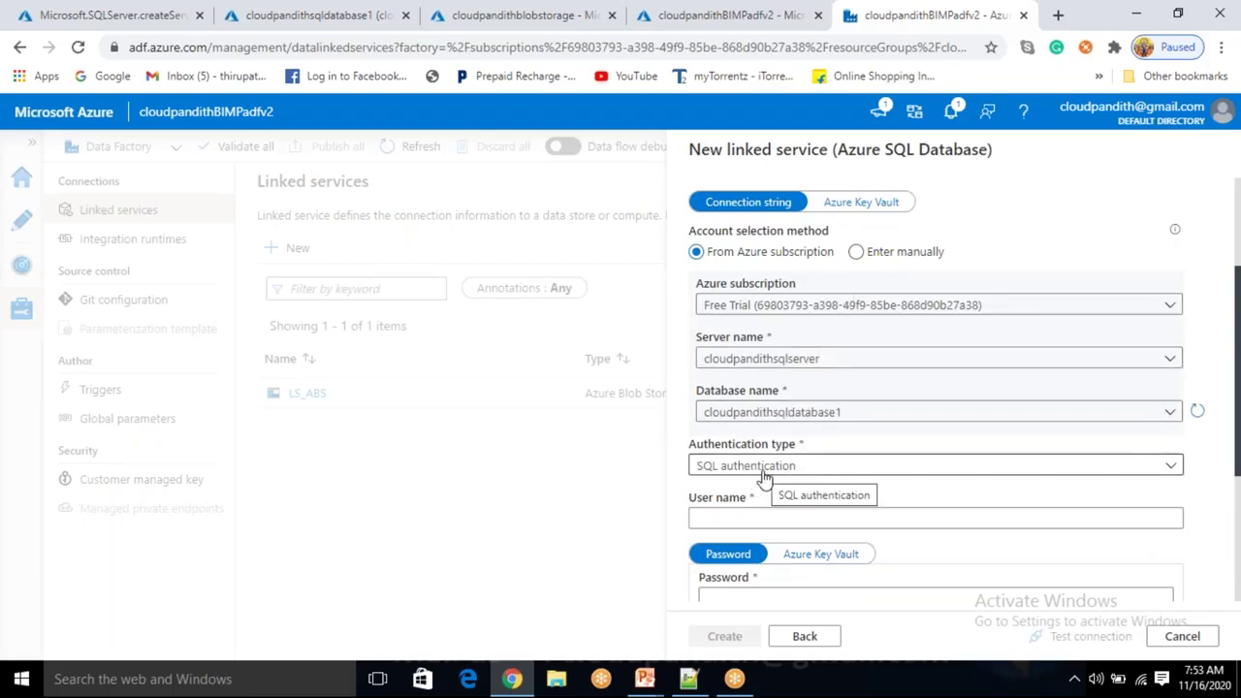
pyautogui.scroll(-1, 770, 456)
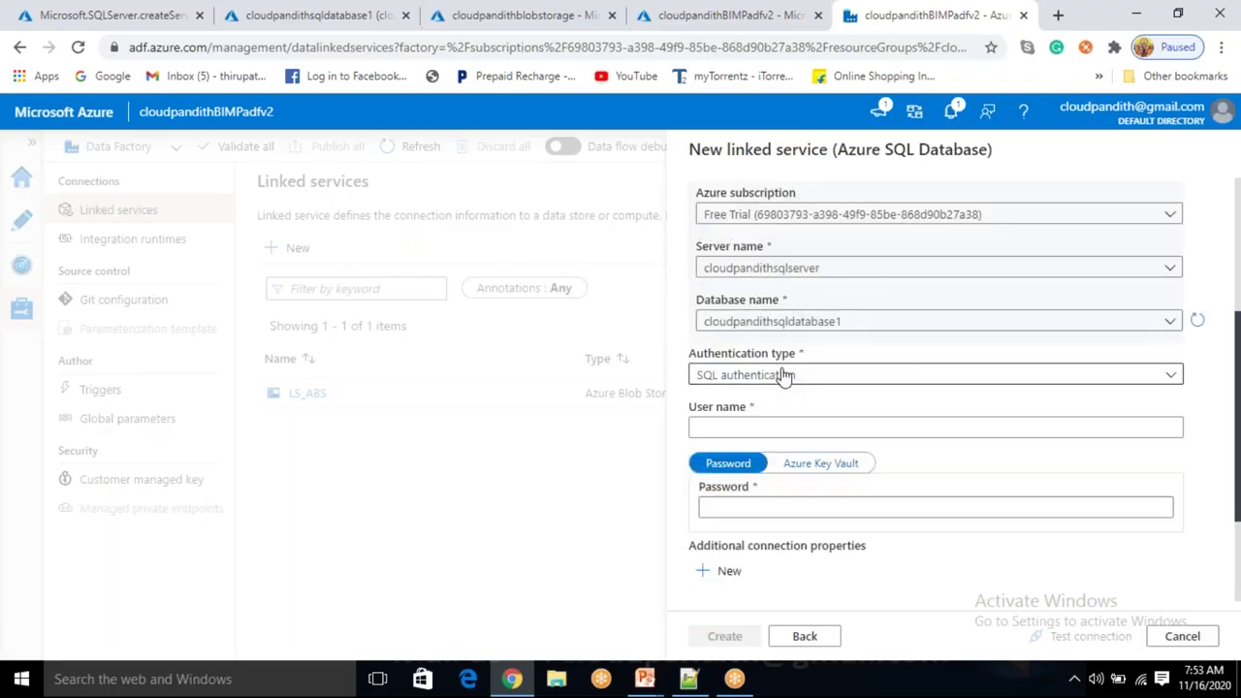
pyautogui.click(783, 375)
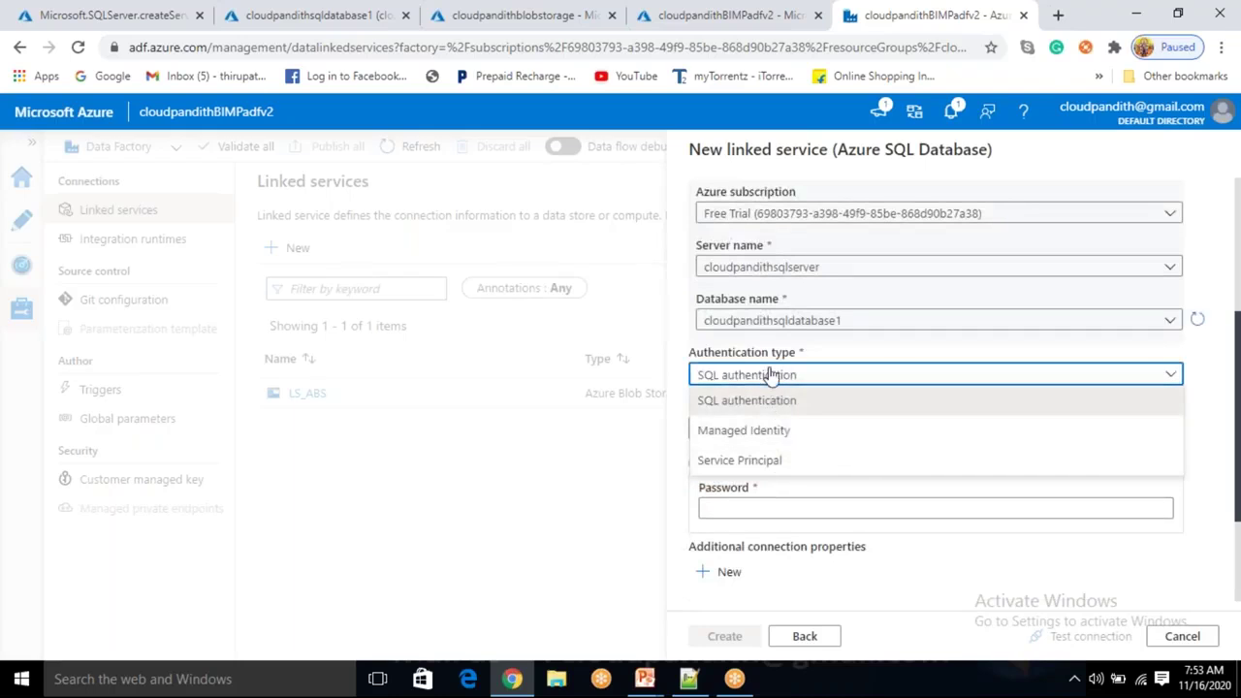
pyautogui.click(771, 375)
pyautogui.click(744, 428)
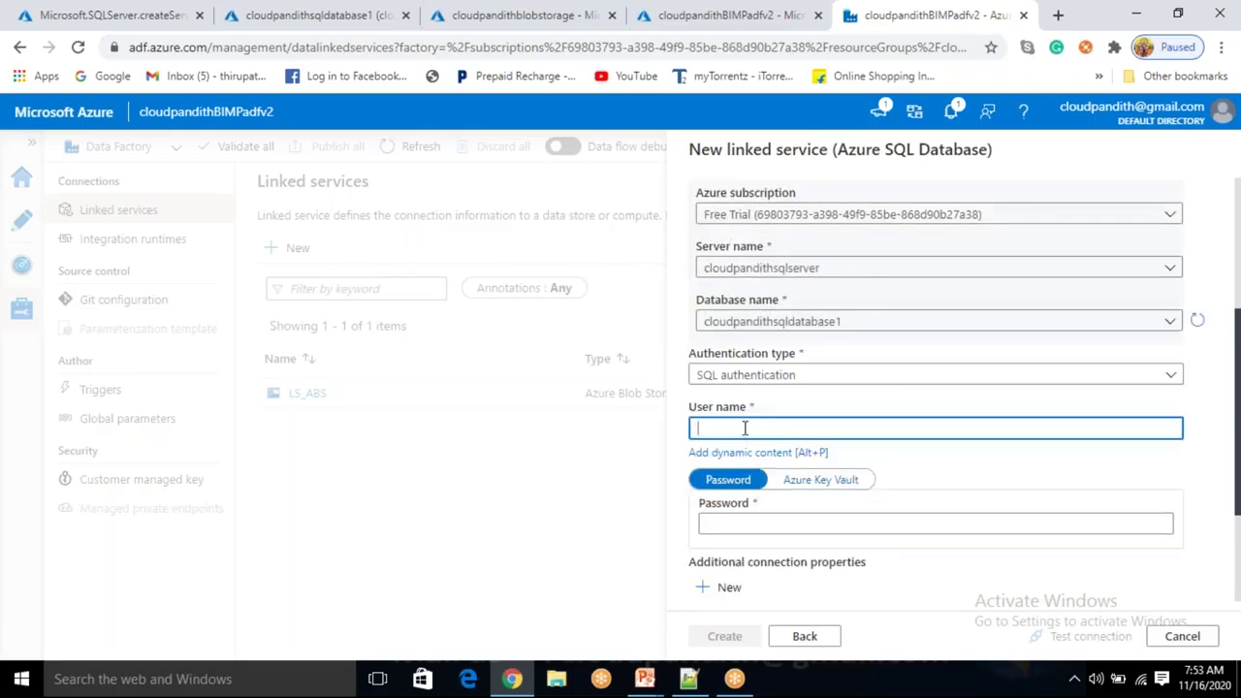
pyautogui.write('MALLAIAH')
pyautogui.press('Tab')
pyautogui.click(751, 437)
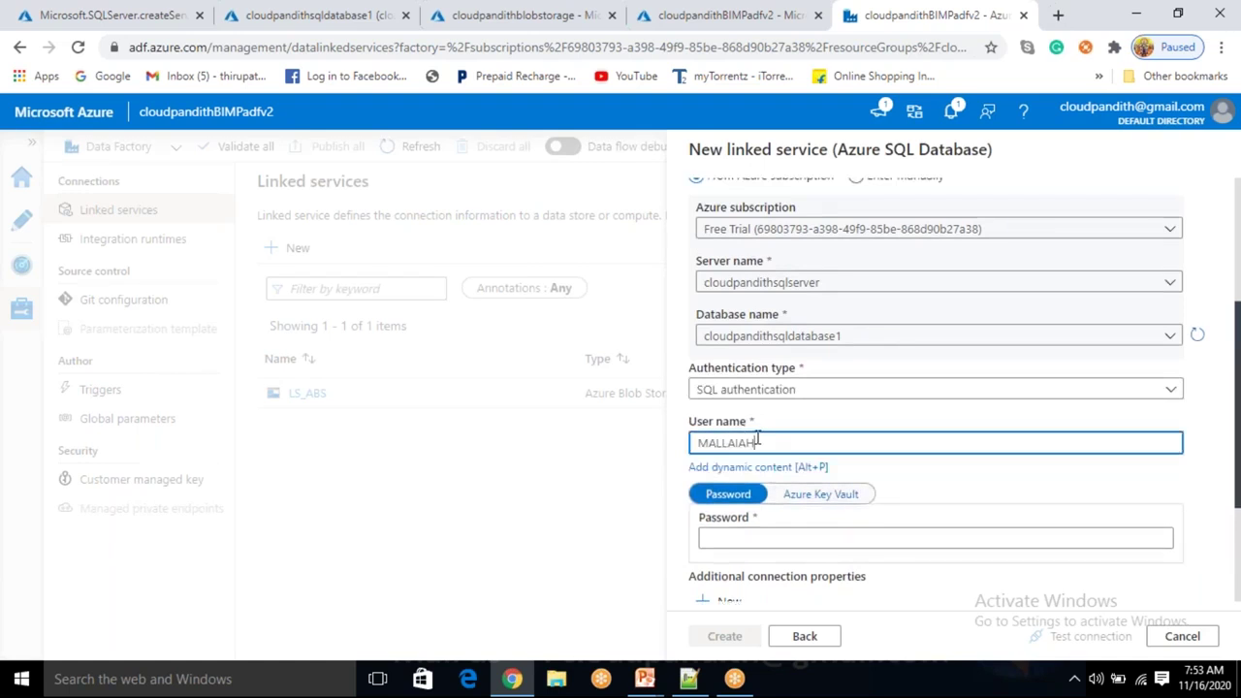
pyautogui.hotkey('ctrl', 'a')
pyautogui.press('BackSpace')
pyautogui.write('mallaiah')
# Enter the SQL password, test the connection successfully, and create LS_ASDB.
pyautogui.press('Tab')
pyautogui.press('Tab')
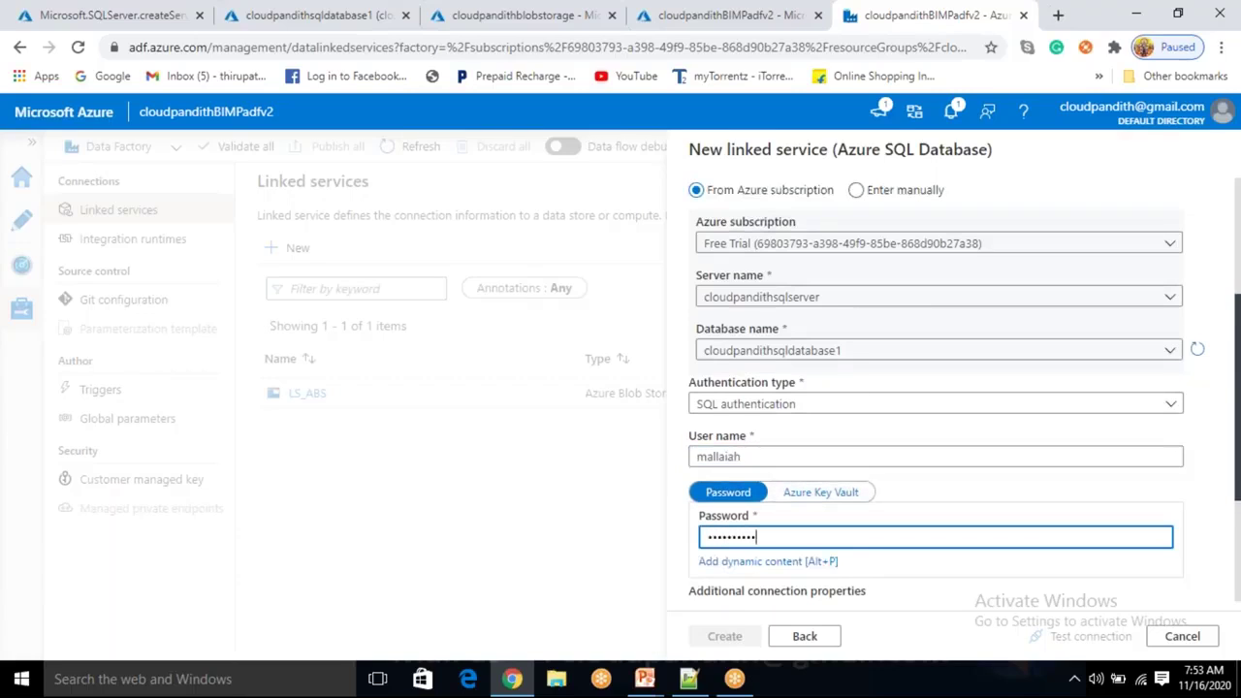
pyautogui.write('••')
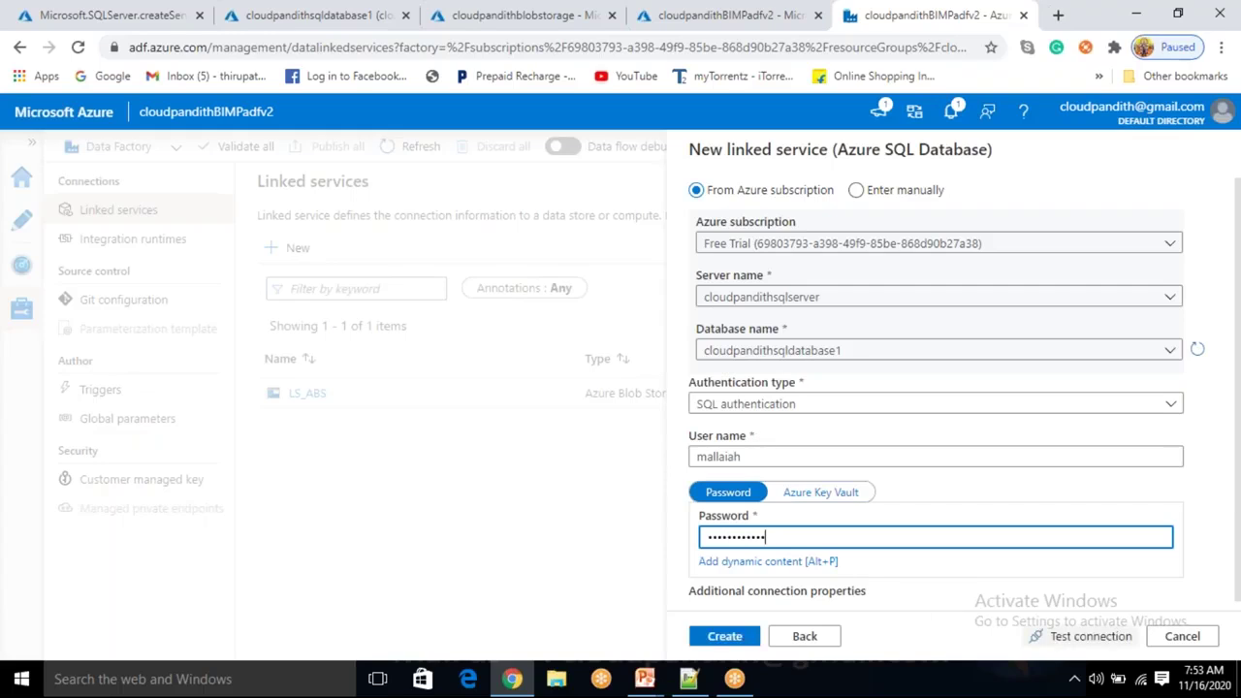
pyautogui.click(1064, 638)
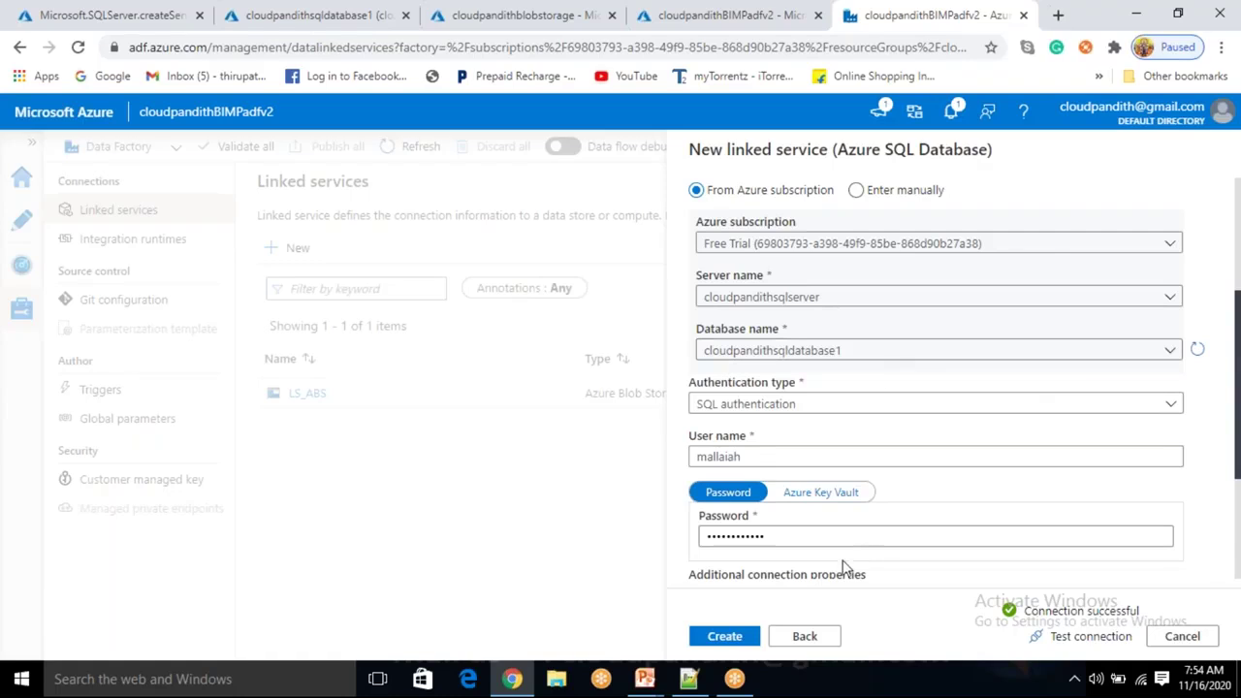
pyautogui.click(732, 637)
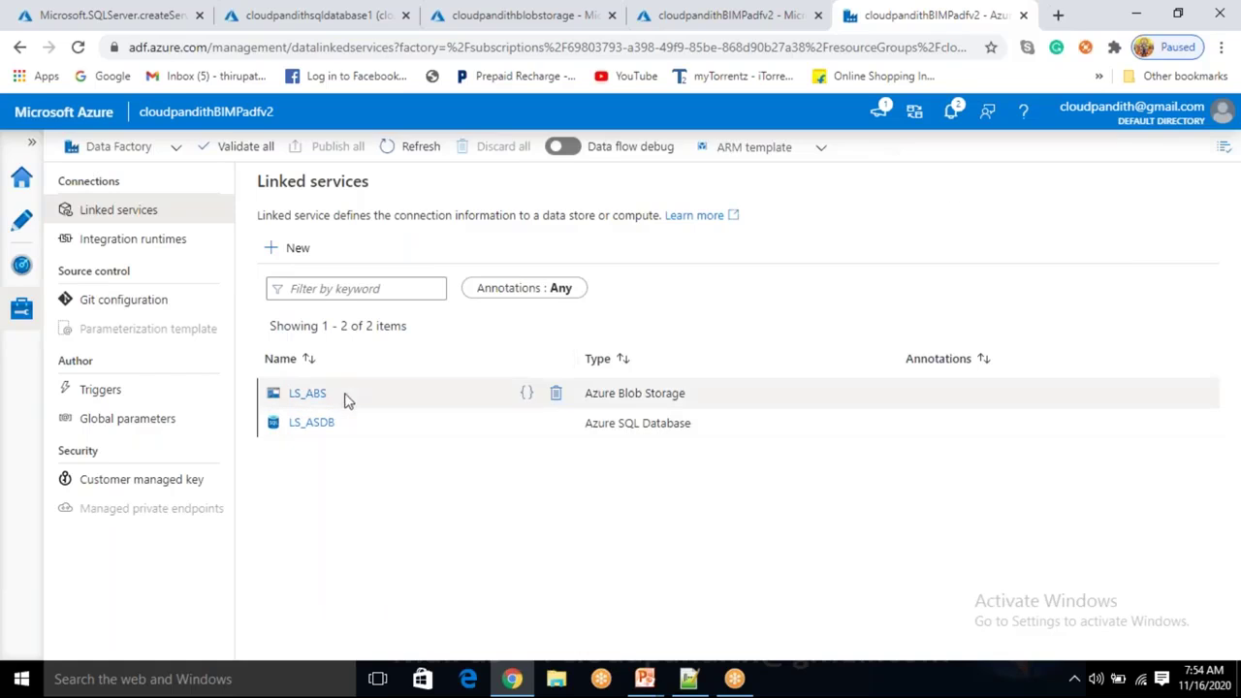
# In Author, start a new Azure SQL Database dataset named DS_ASDB_Source.
pyautogui.click(23, 225)
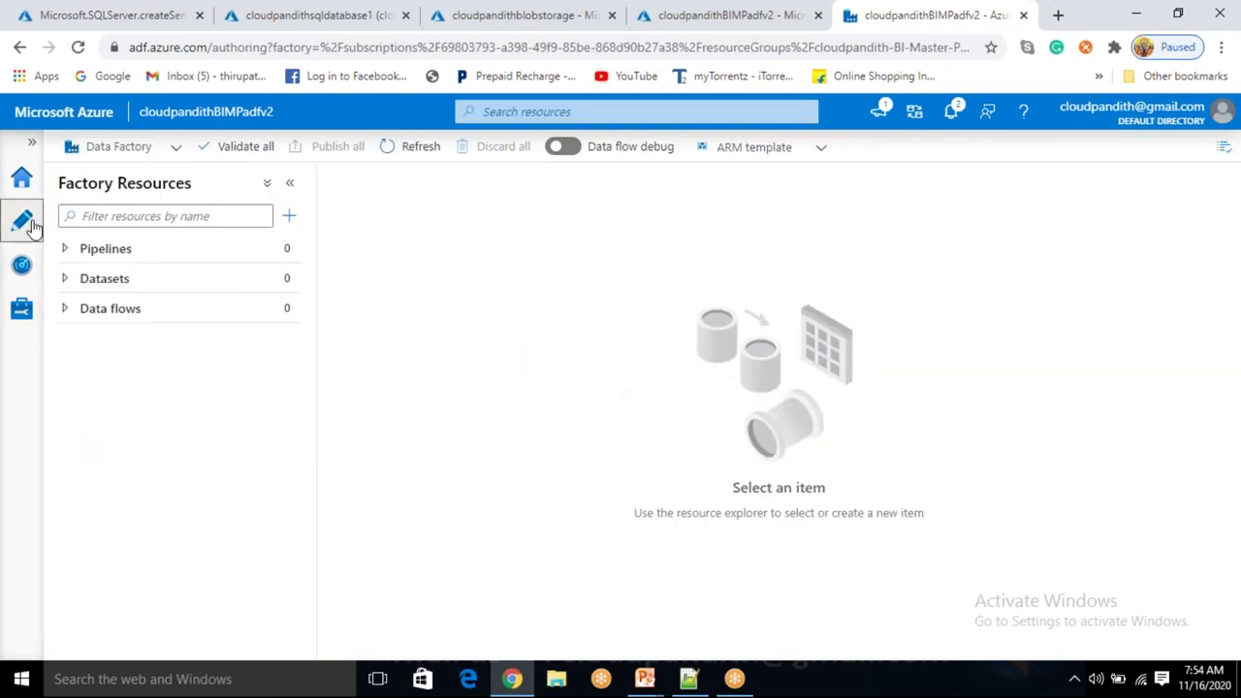
pyautogui.click(289, 278)
pyautogui.click(324, 307)
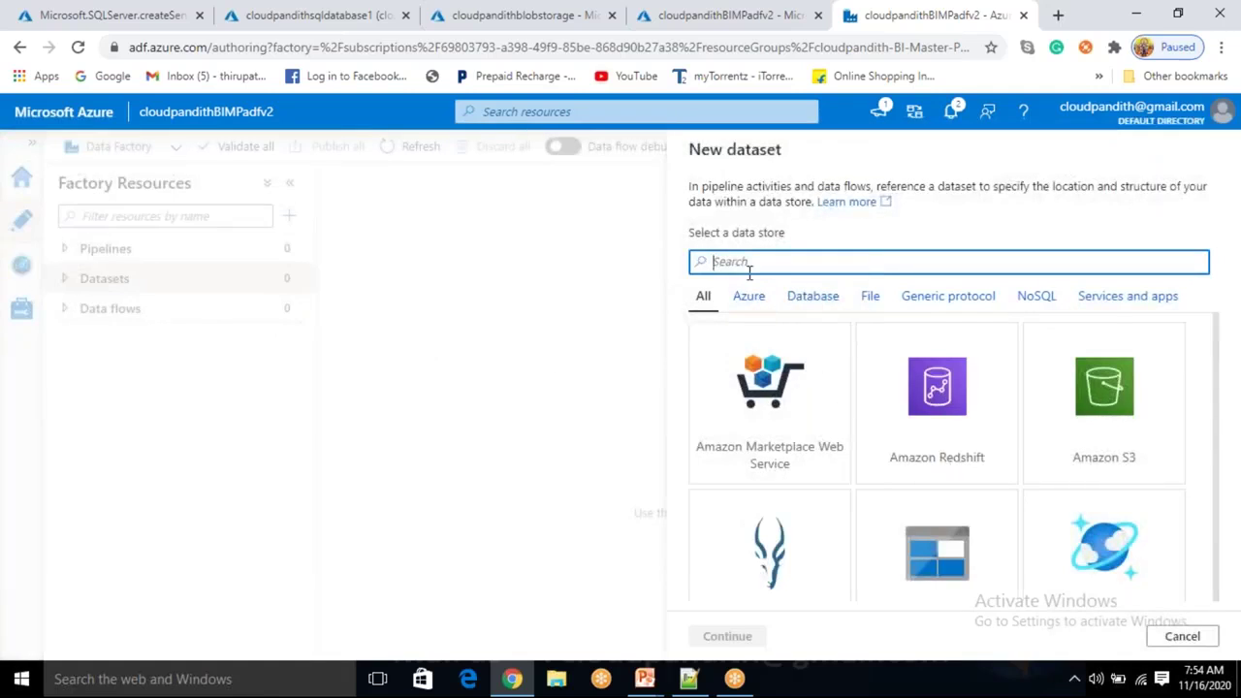
pyautogui.write('SQL DATA')
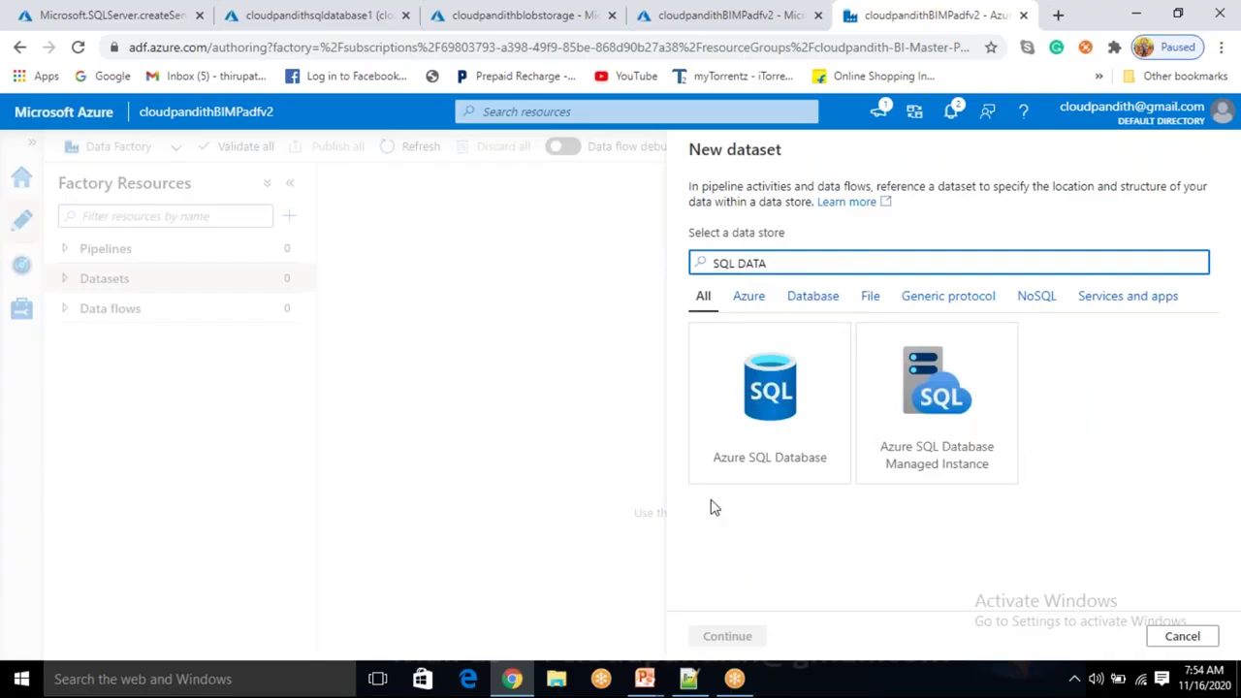
pyautogui.click(754, 473)
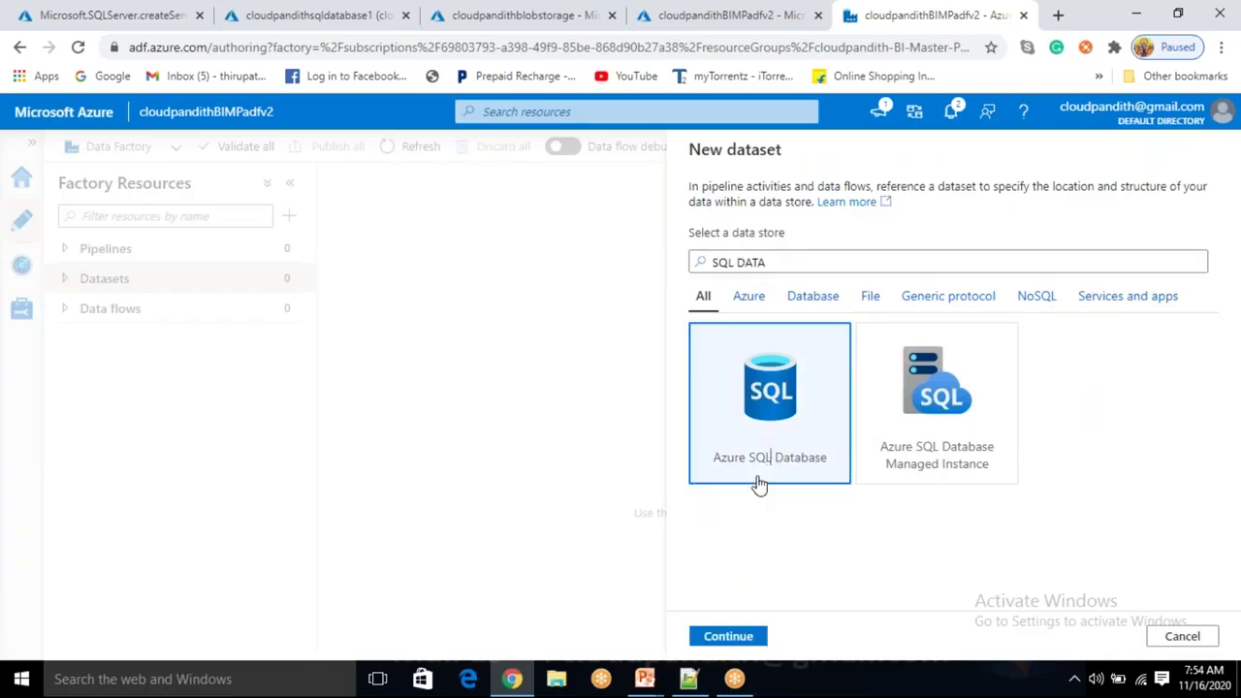
pyautogui.click(729, 636)
pyautogui.click(796, 211)
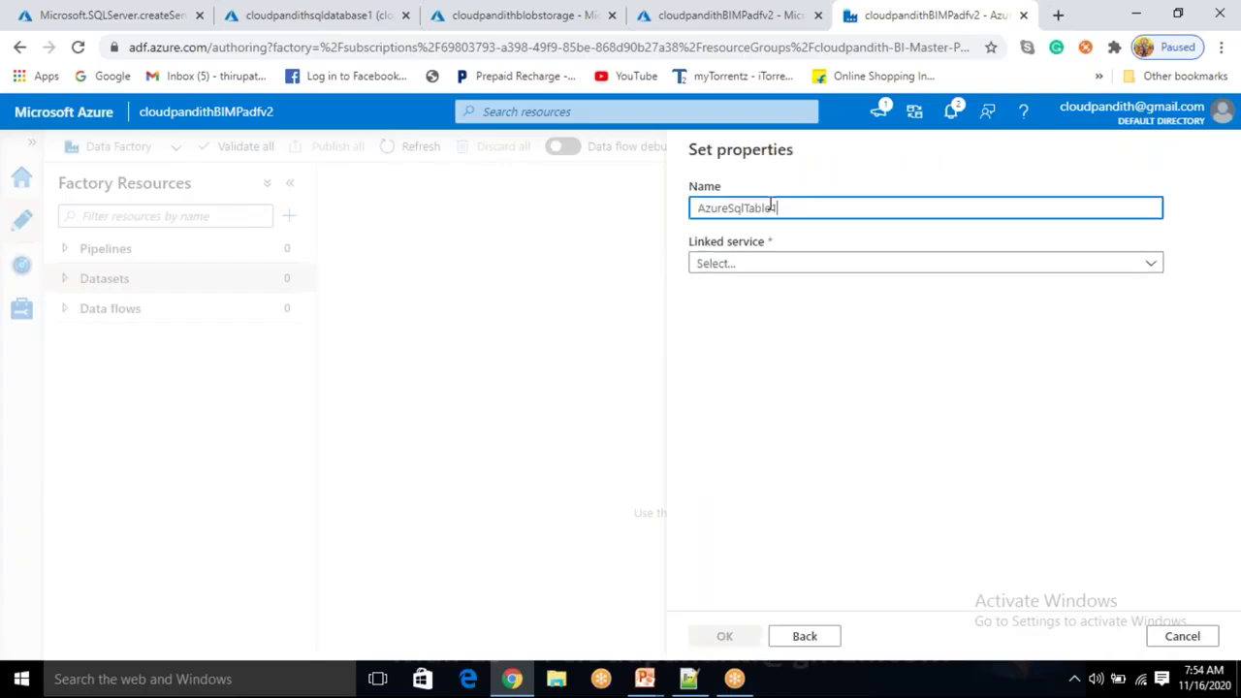
pyautogui.hotkey('ctrl', 'a')
pyautogui.press('BackSpace')
pyautogui.write('DS_ASDB_Source')
# Point the dataset at linked service LS_ASDB and table dbo.cust.
pyautogui.click(779, 266)
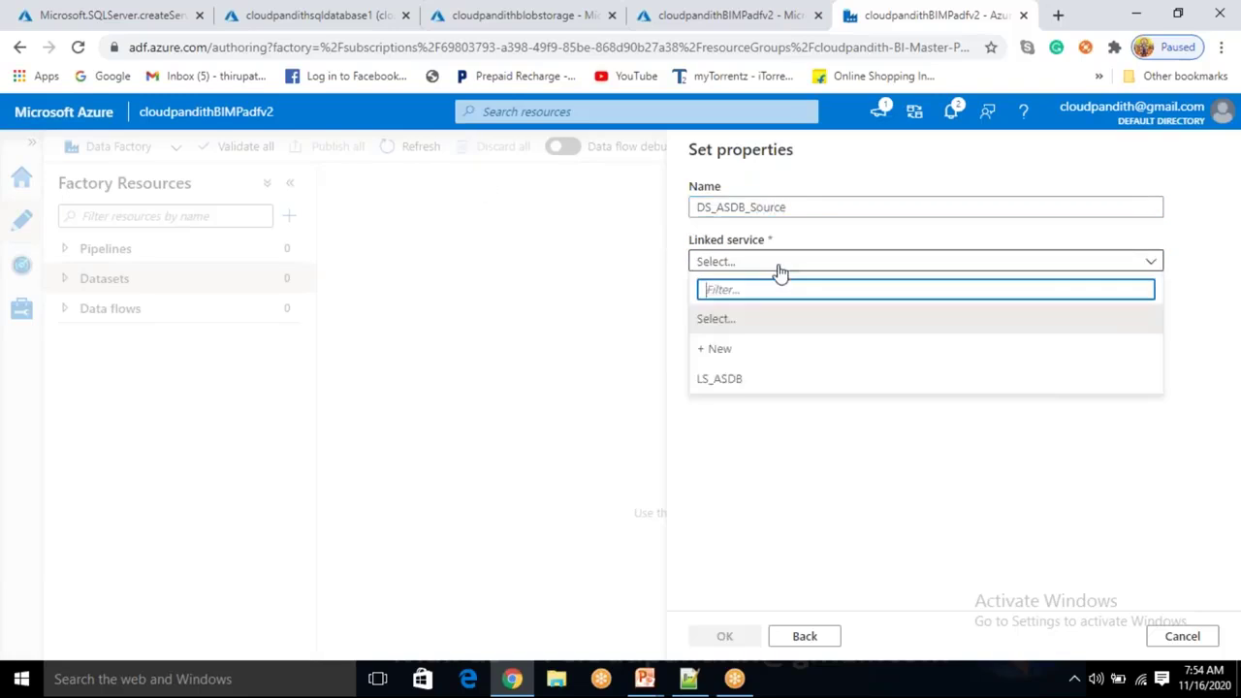
pyautogui.click(717, 377)
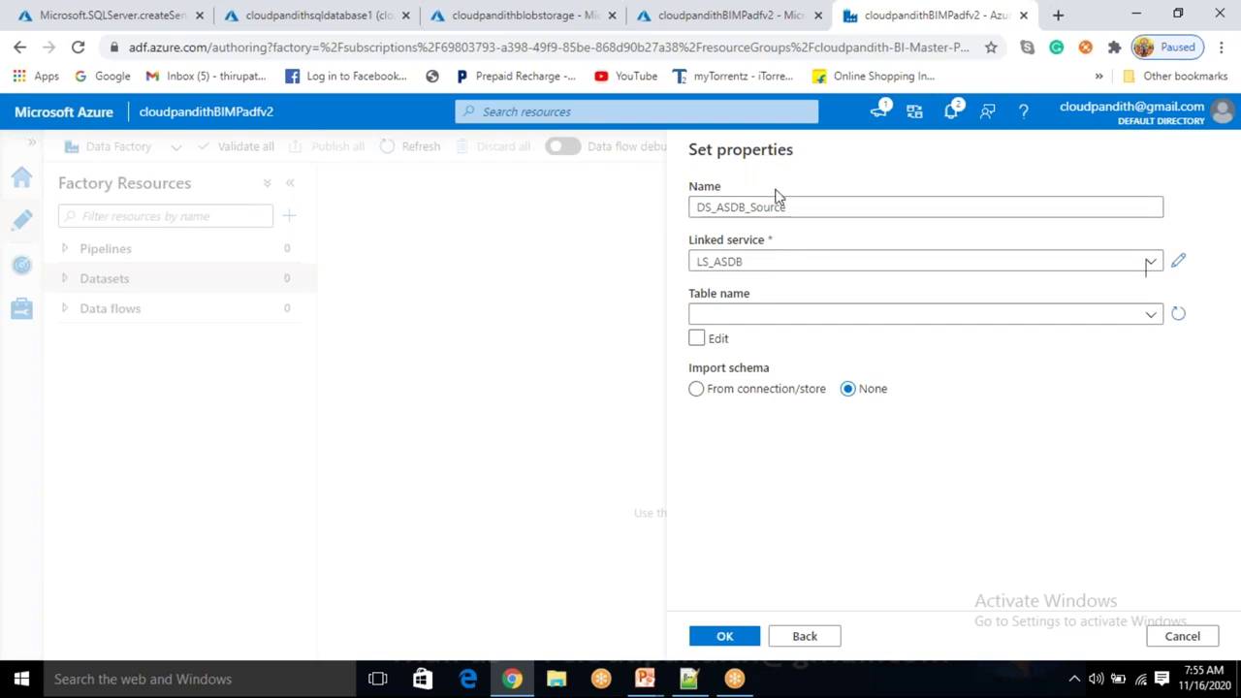
pyautogui.click(765, 327)
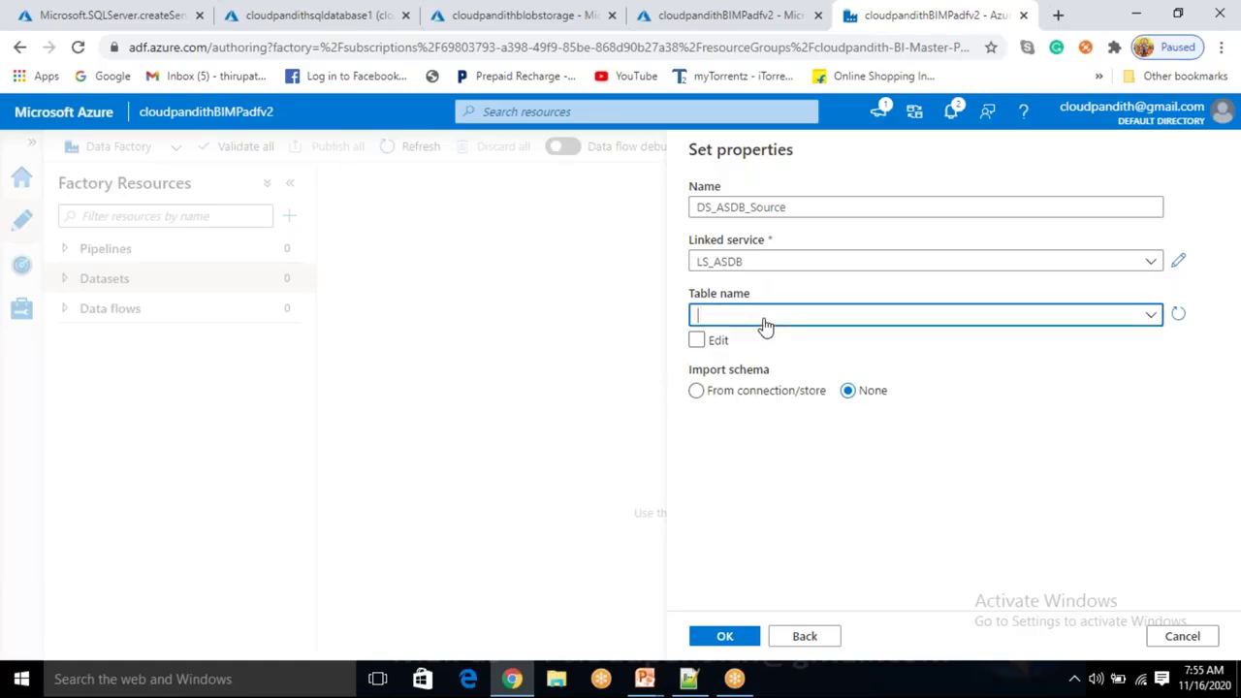
pyautogui.click(708, 373)
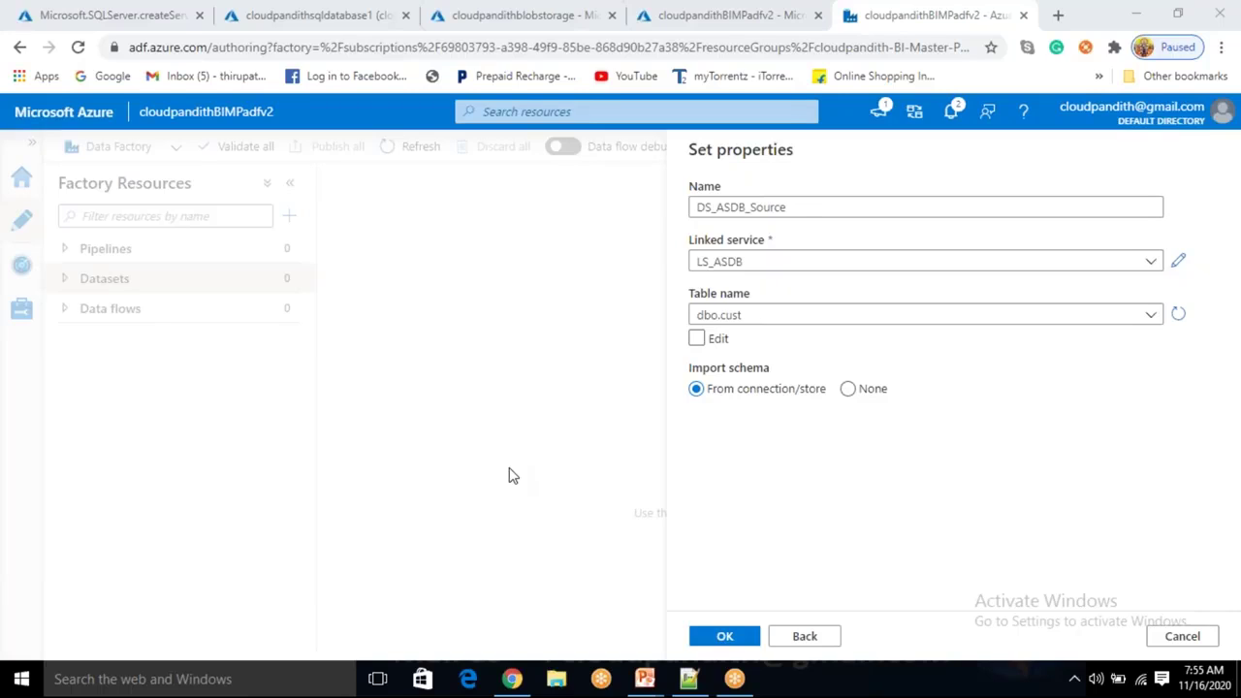
pyautogui.hotkey('alt', 'Tab')
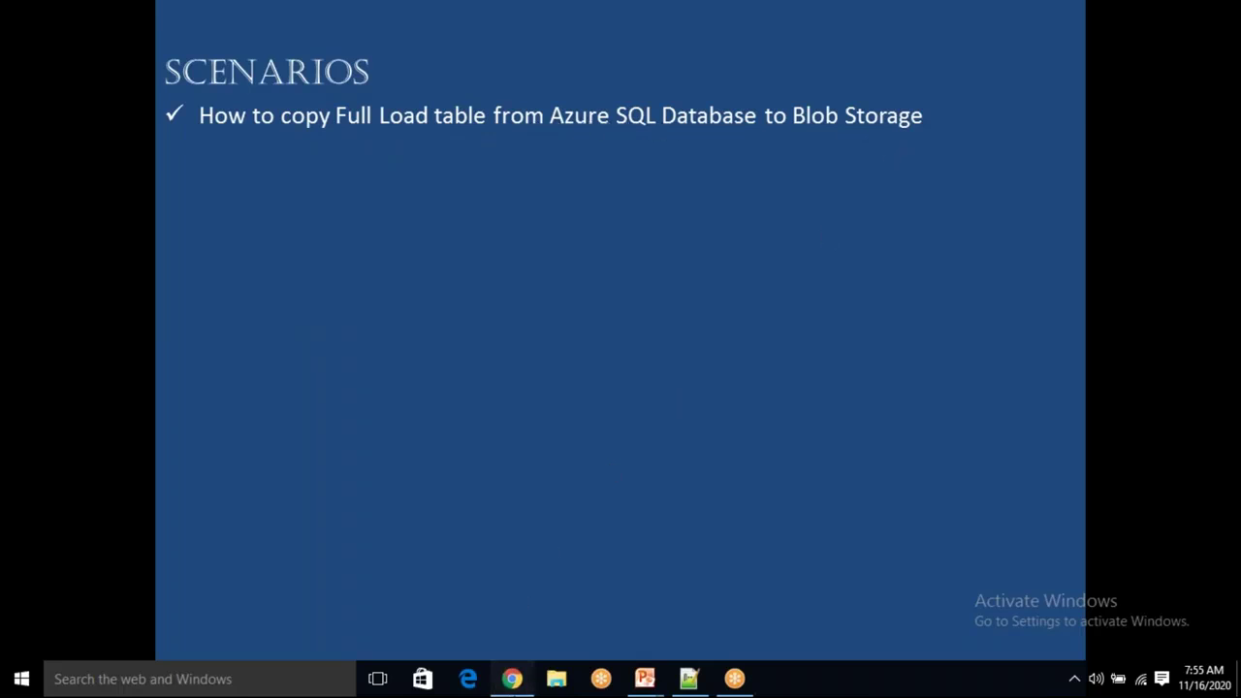
pyautogui.click(511, 678)
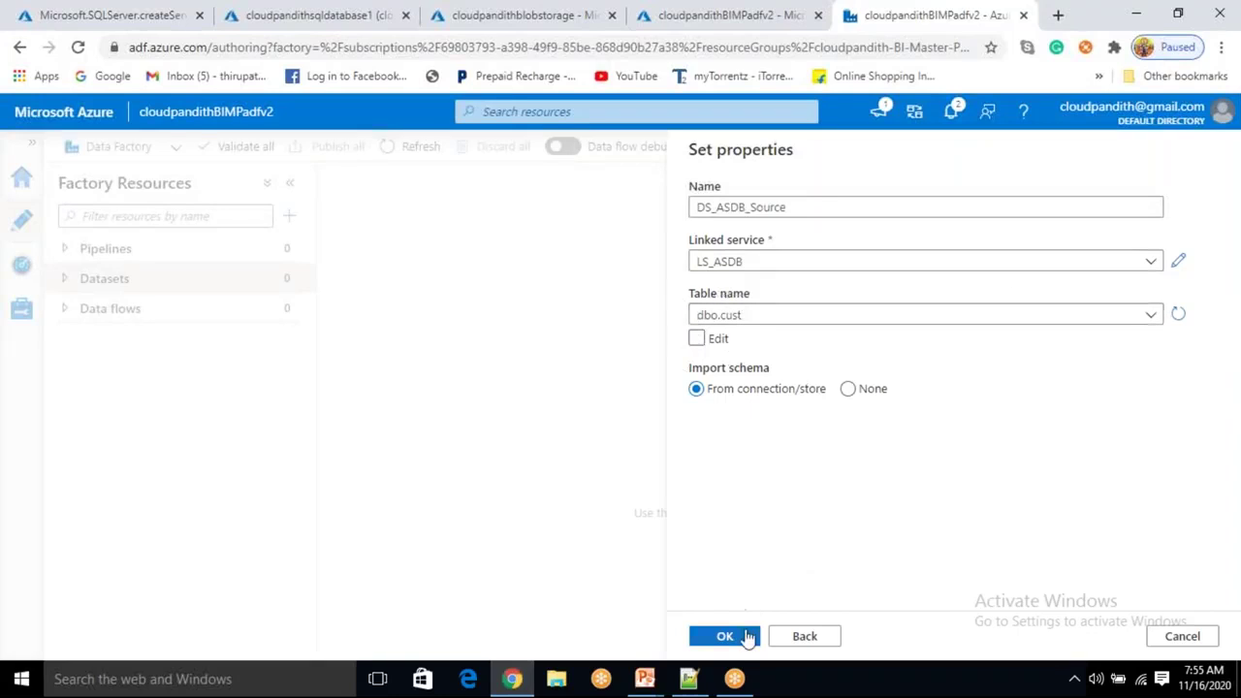
# Save DS_ASDB_Source, then start a new Azure Blob Storage dataset up to format selection.
pyautogui.click(746, 636)
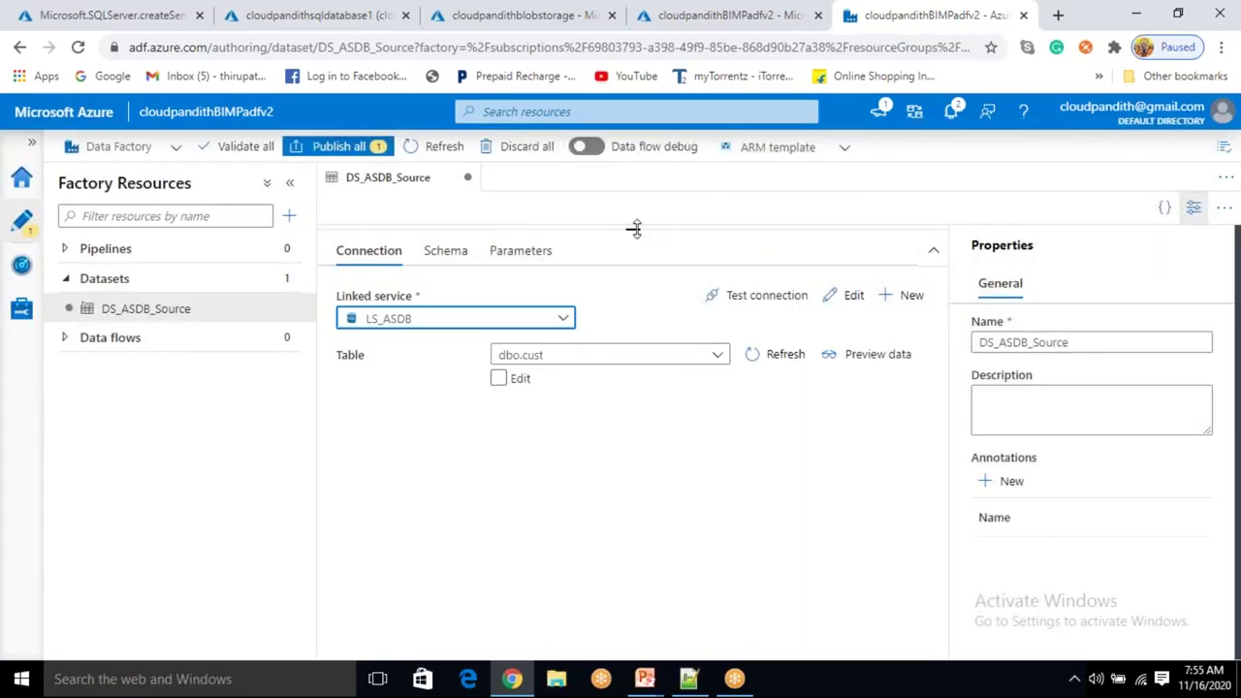
pyautogui.moveTo(633, 229); pyautogui.dragTo(625, 433)
pyautogui.click(287, 278)
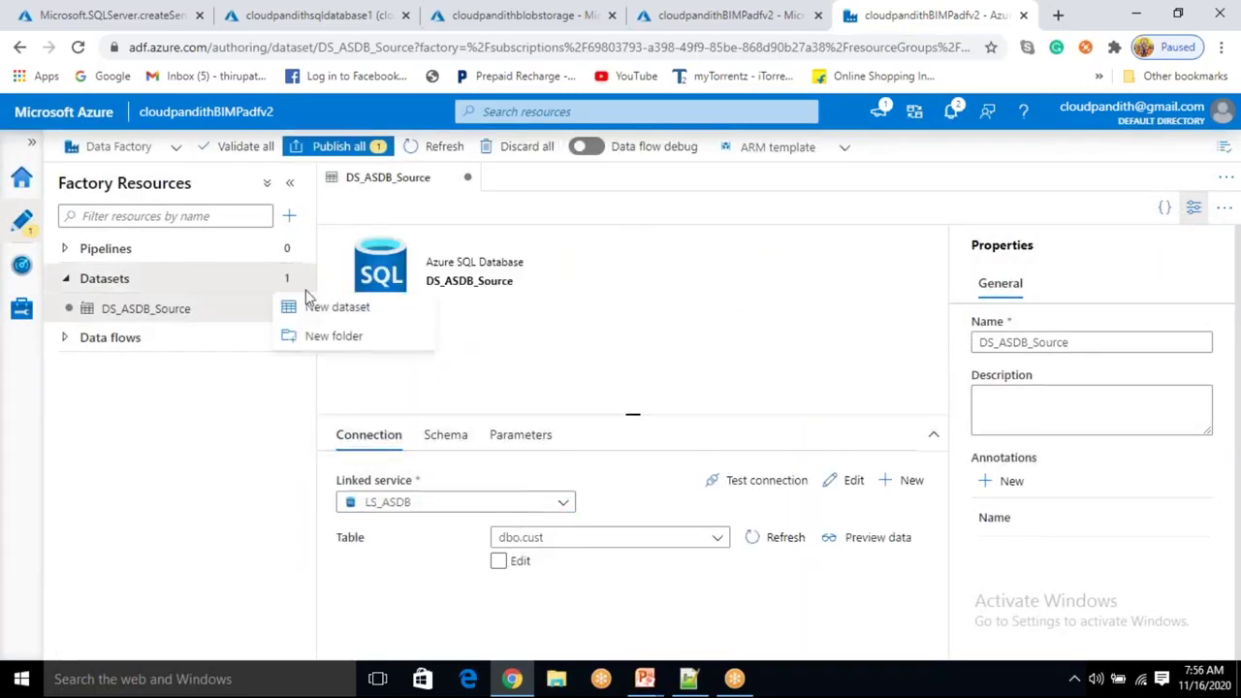
pyautogui.click(336, 306)
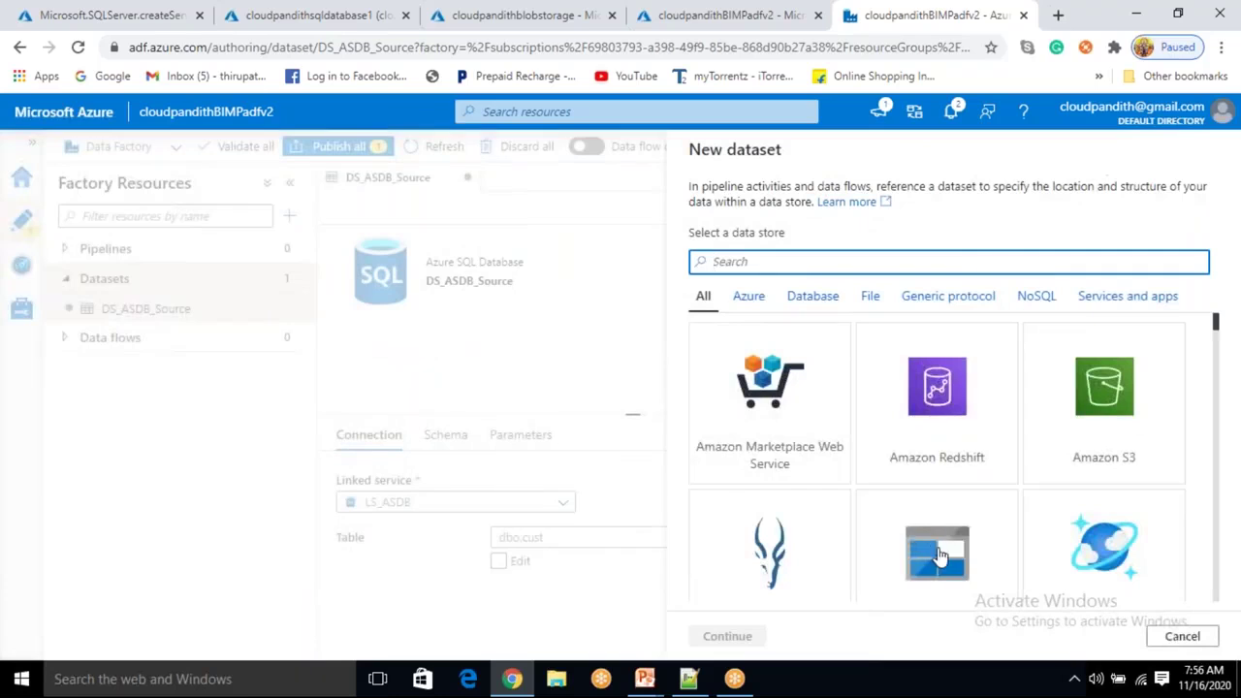
pyautogui.click(897, 586)
pyautogui.scroll(-1, 964, 538)
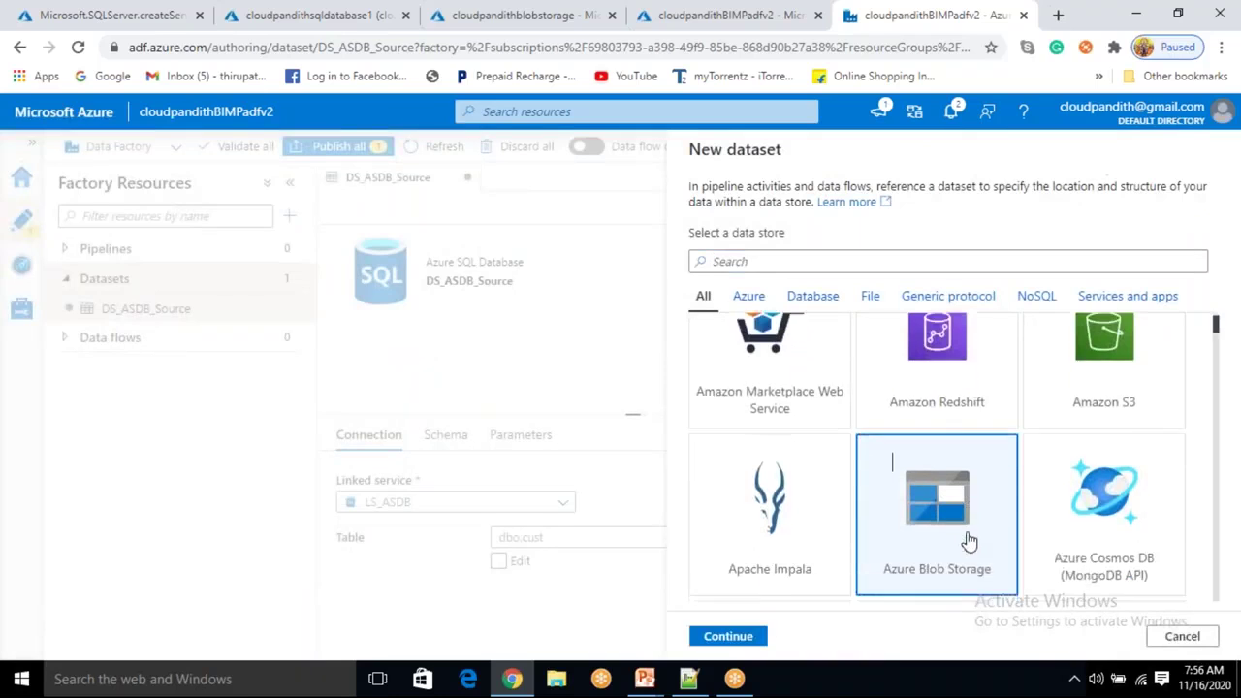
pyautogui.click(728, 637)
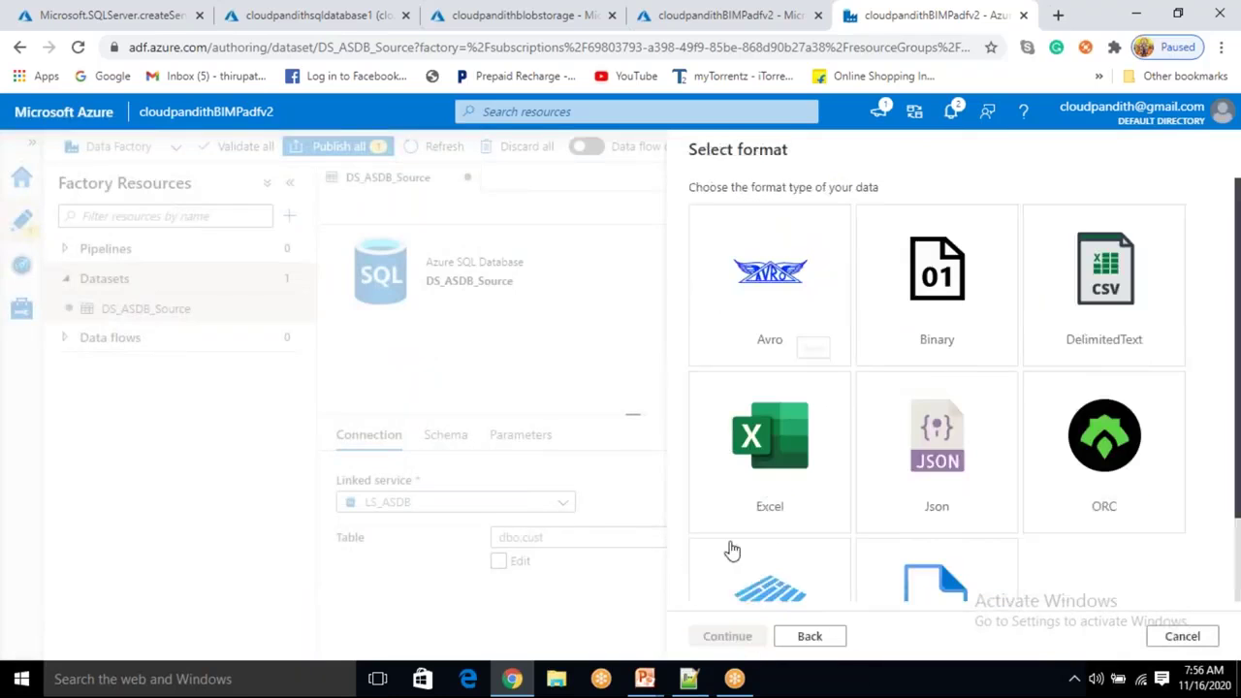
pyautogui.scroll(-1, 1026, 491)
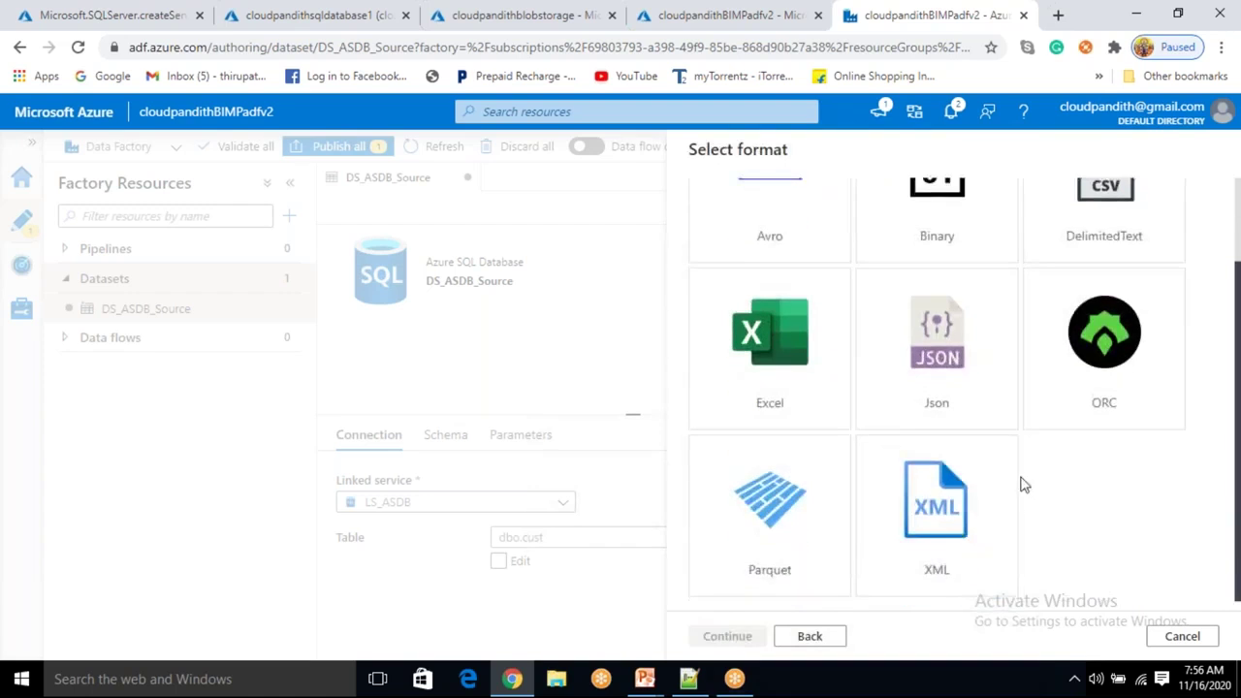
pyautogui.scroll(1, 824, 340)
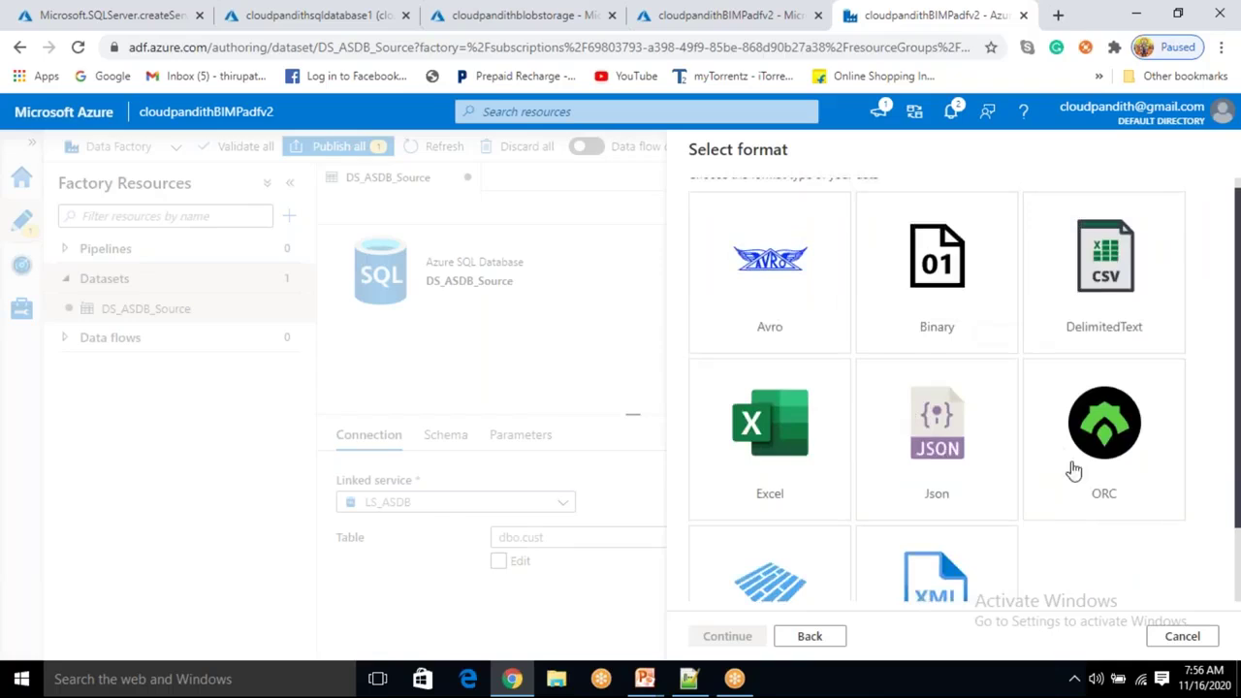
# Choose the DelimitedText format, name the dataset DS_ABS_Sink, and link it to LS_ABS.
pyautogui.click(1107, 294)
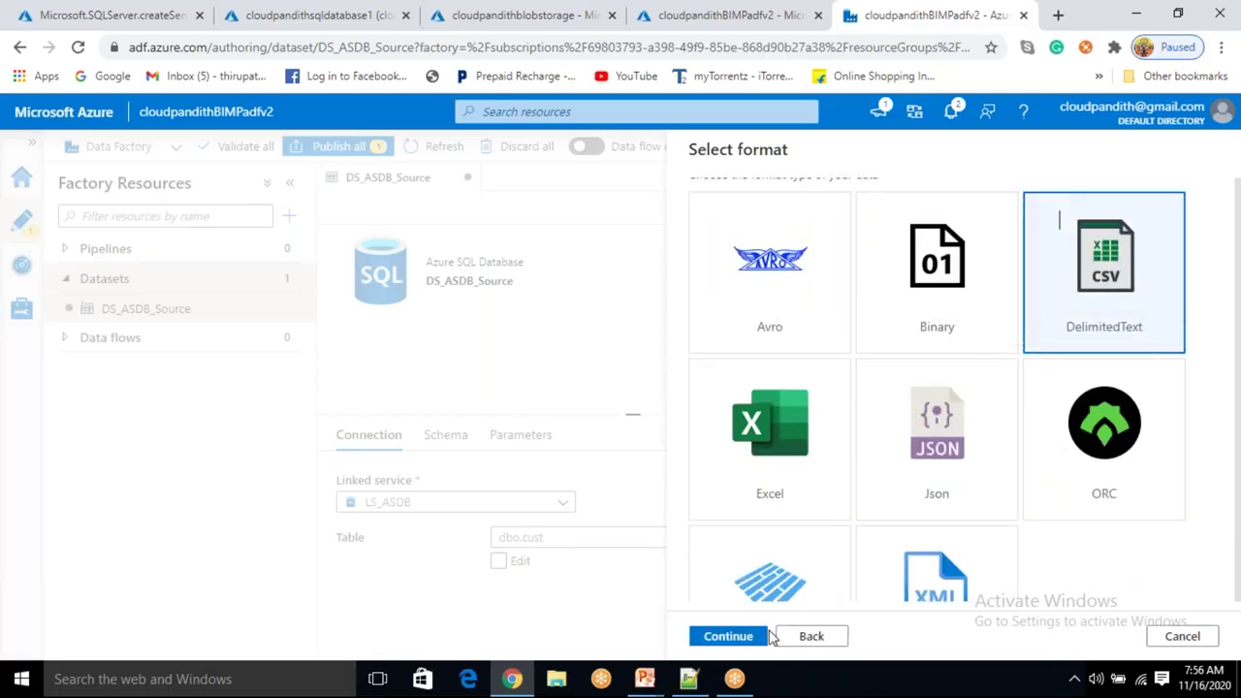
pyautogui.click(737, 635)
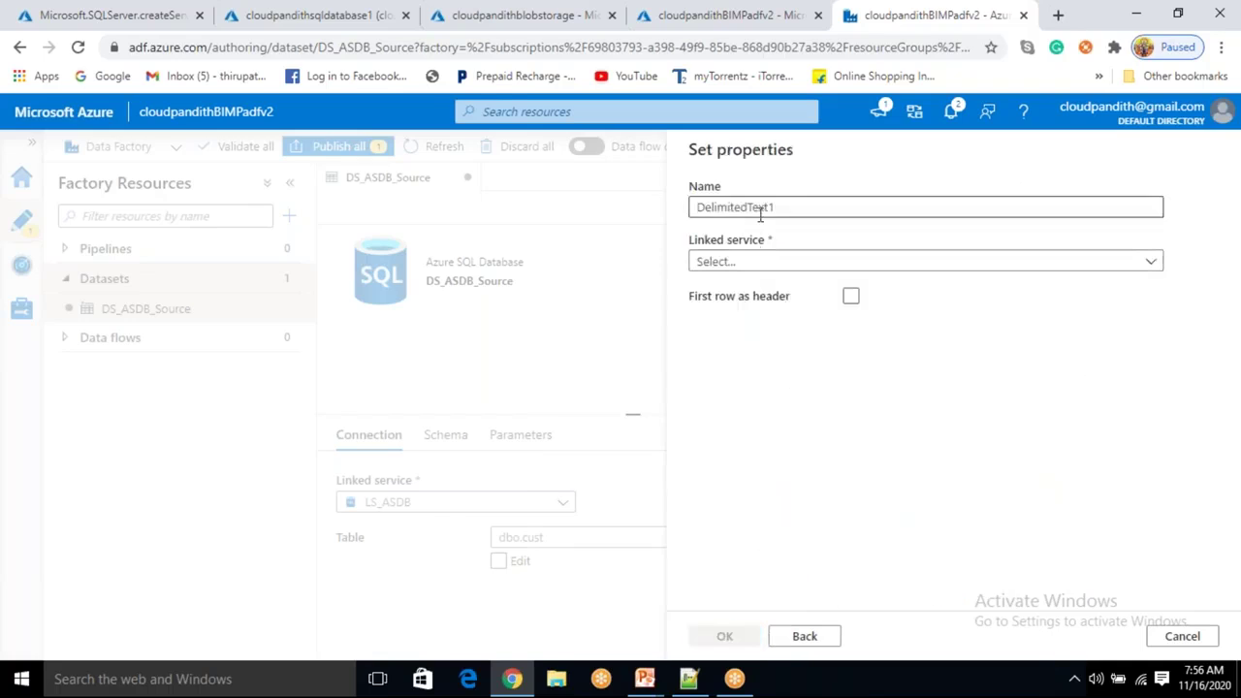
pyautogui.click(762, 209)
pyautogui.doubleClick(762, 208)
pyautogui.press('BackSpace')
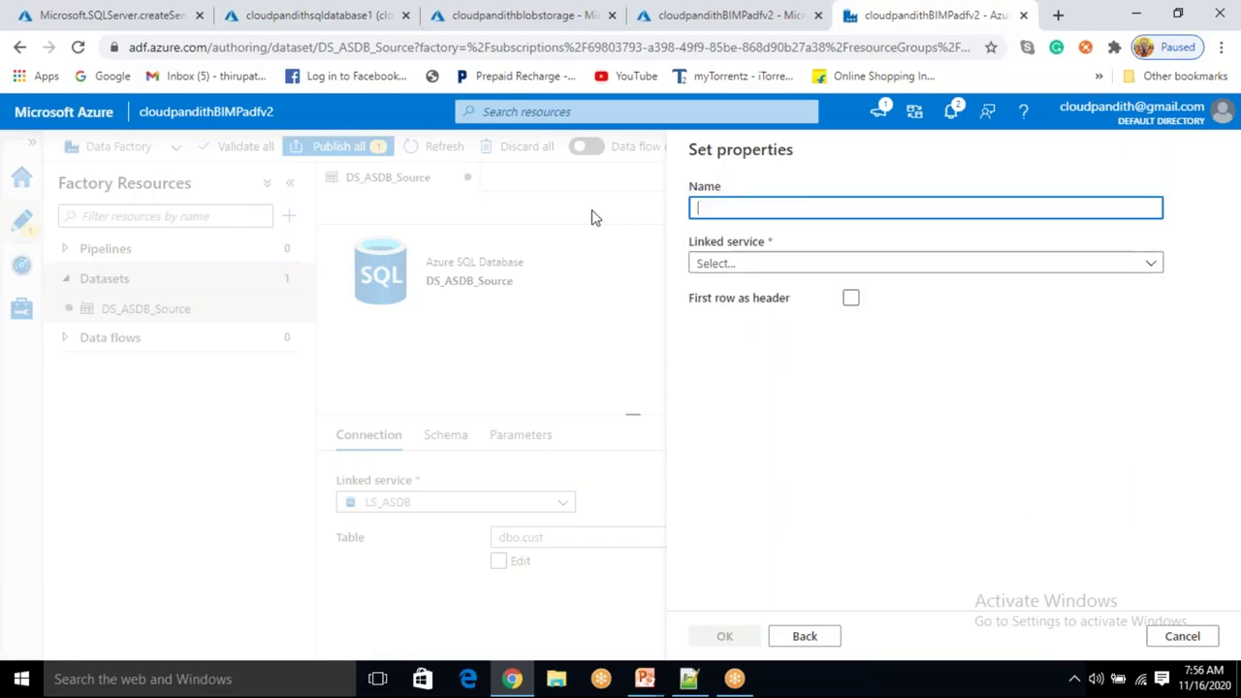
pyautogui.write('DS_ABS_')
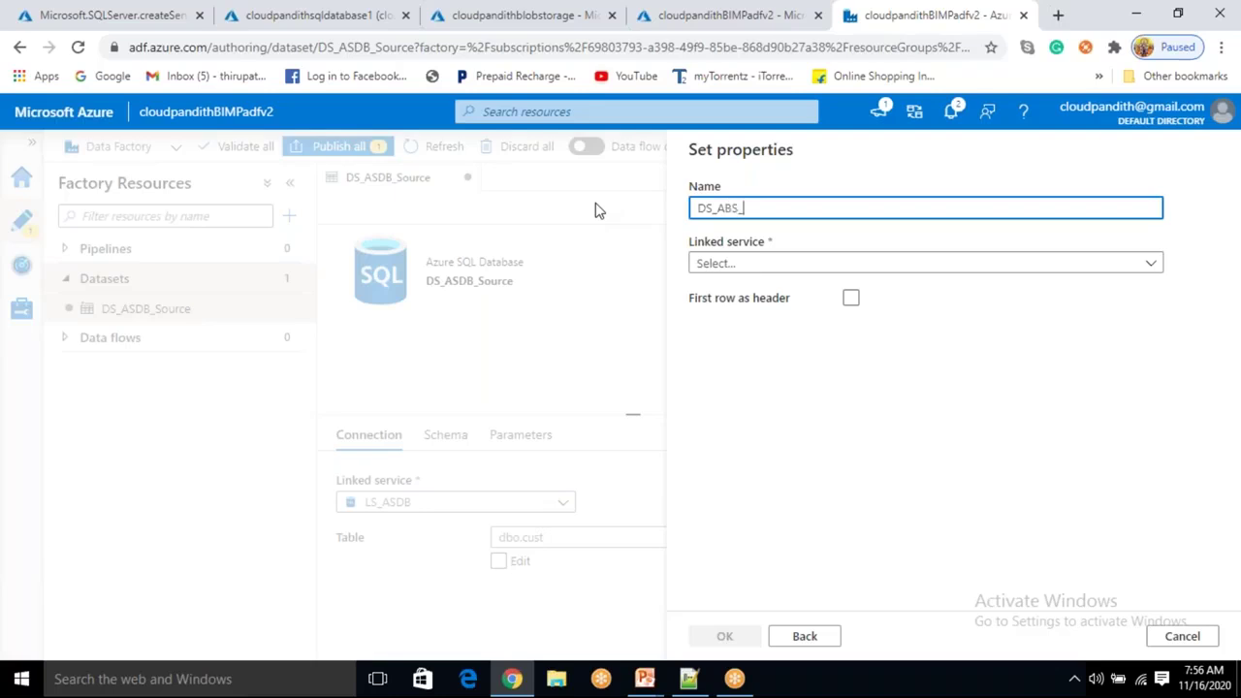
pyautogui.write('SINK')
pyautogui.press('BackSpace')
pyautogui.press('BackSpace')
pyautogui.press('BackSpace')
pyautogui.write('k')
pyautogui.click(842, 265)
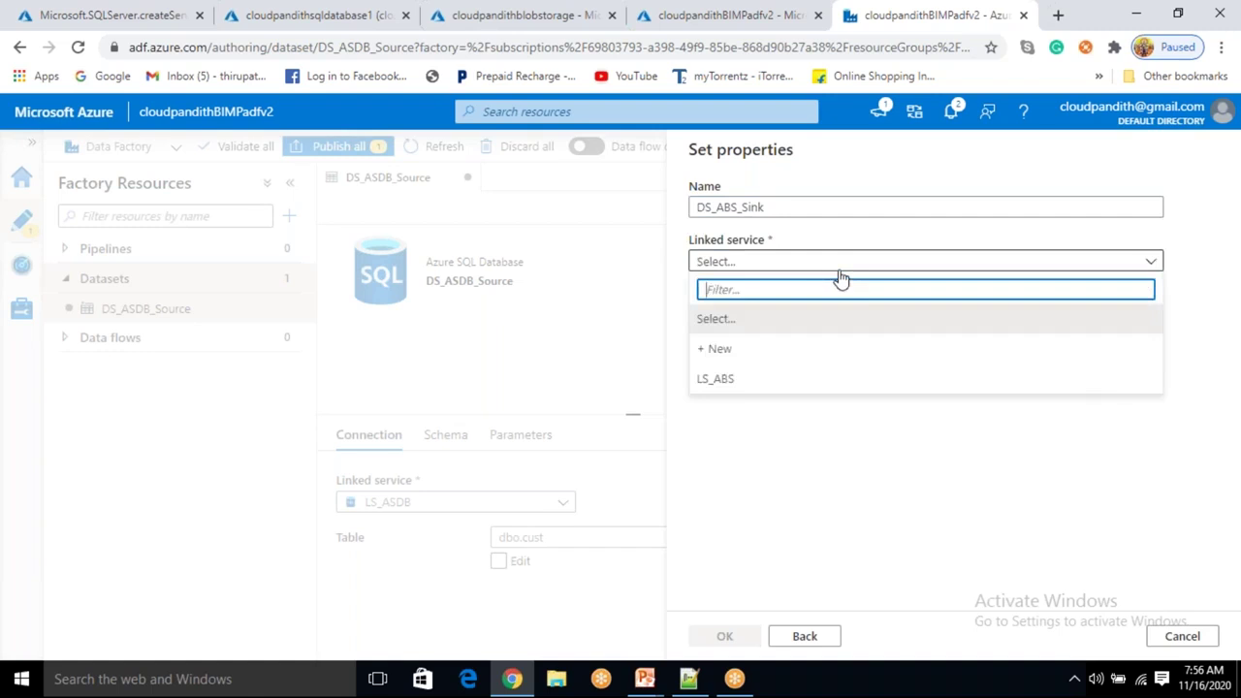
pyautogui.click(727, 379)
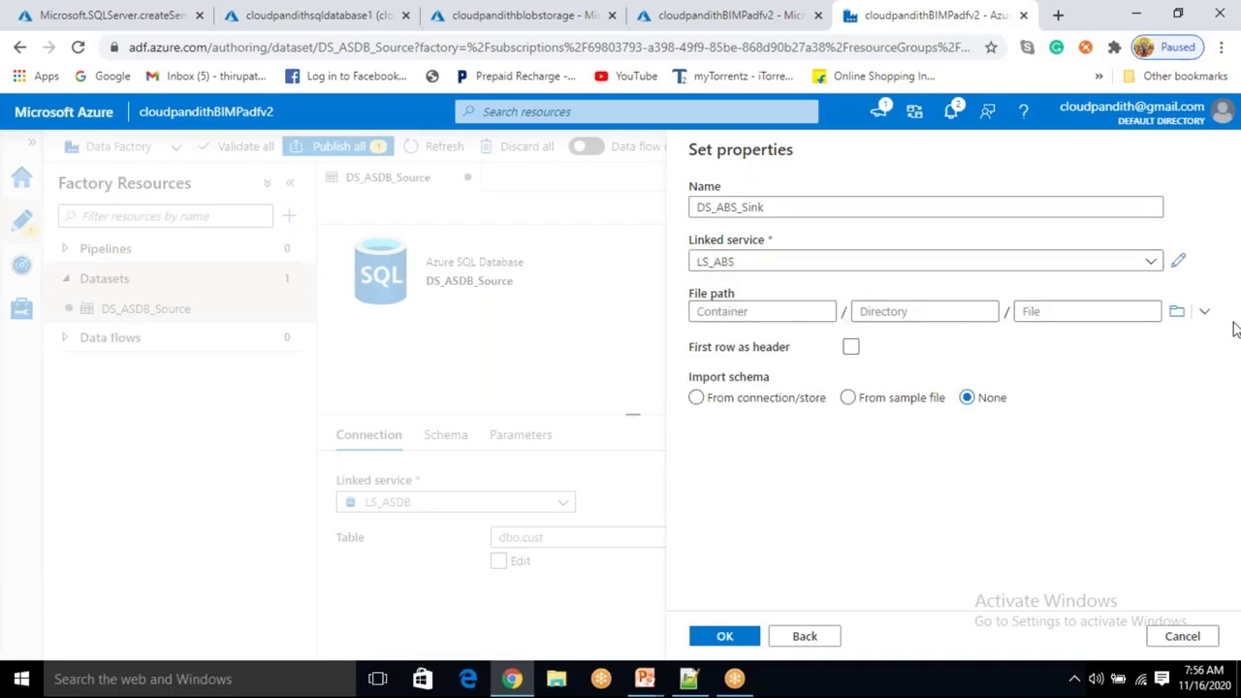
# Set the sink file path's container to 'output' instead of browsing storage.
pyautogui.click(1175, 311)
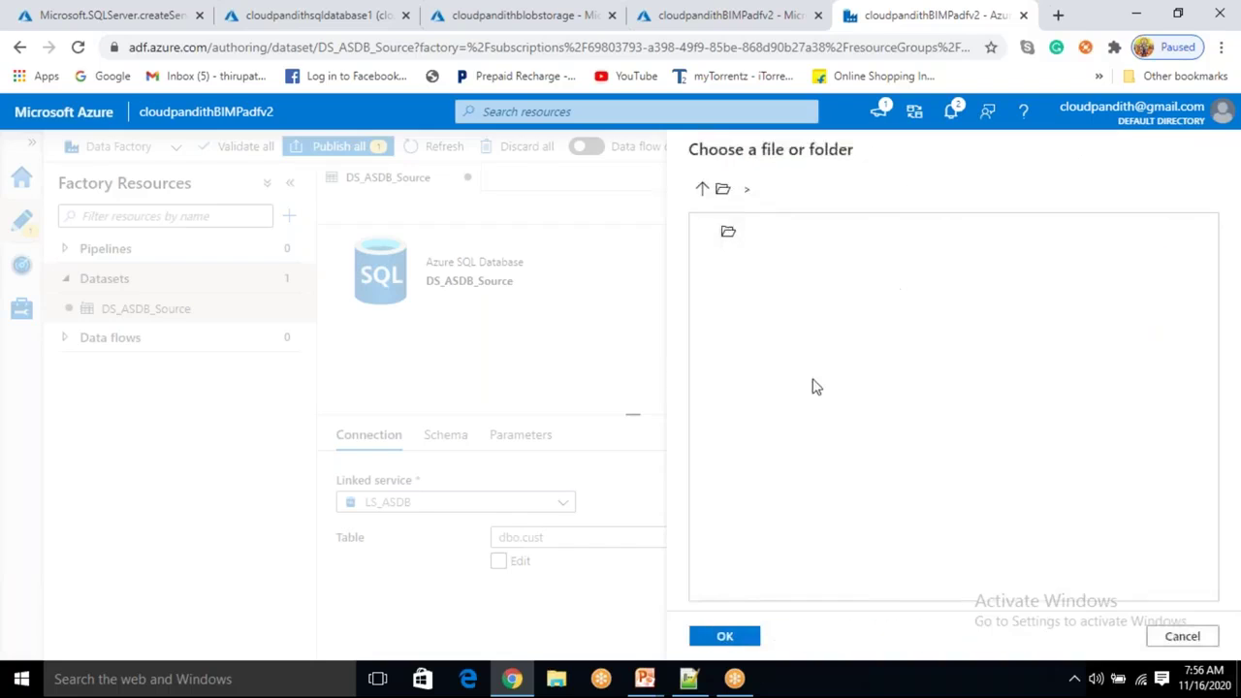
pyautogui.click(704, 192)
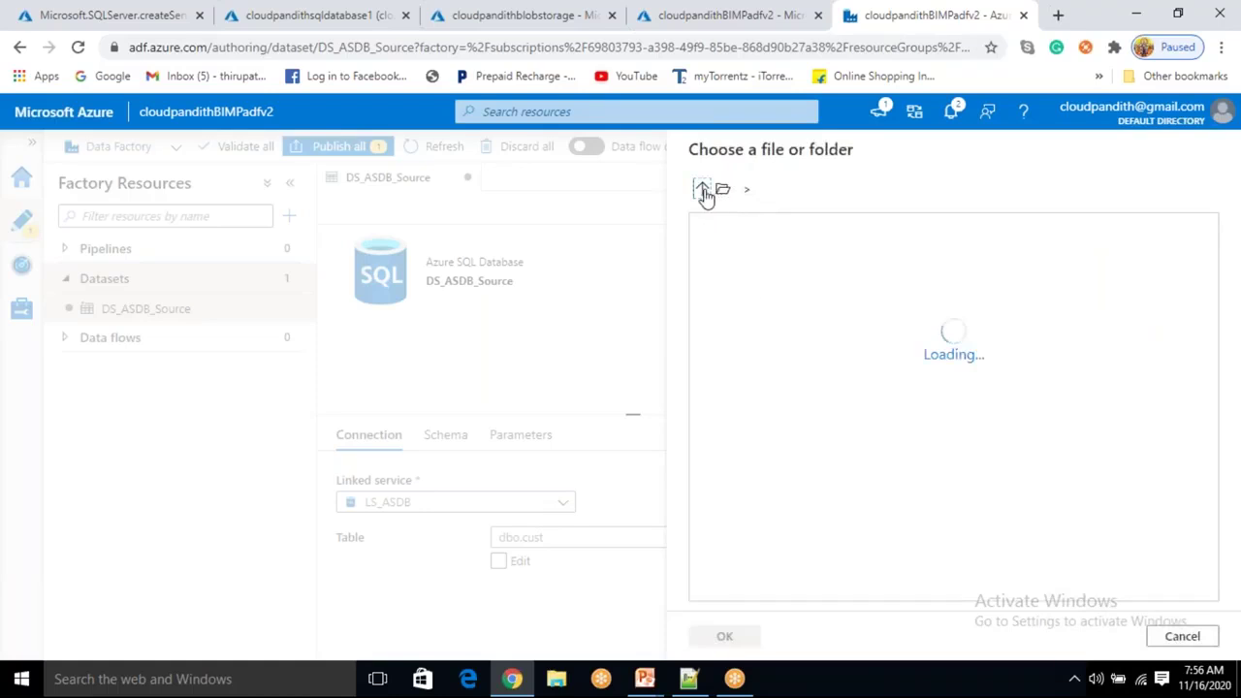
pyautogui.click(1185, 636)
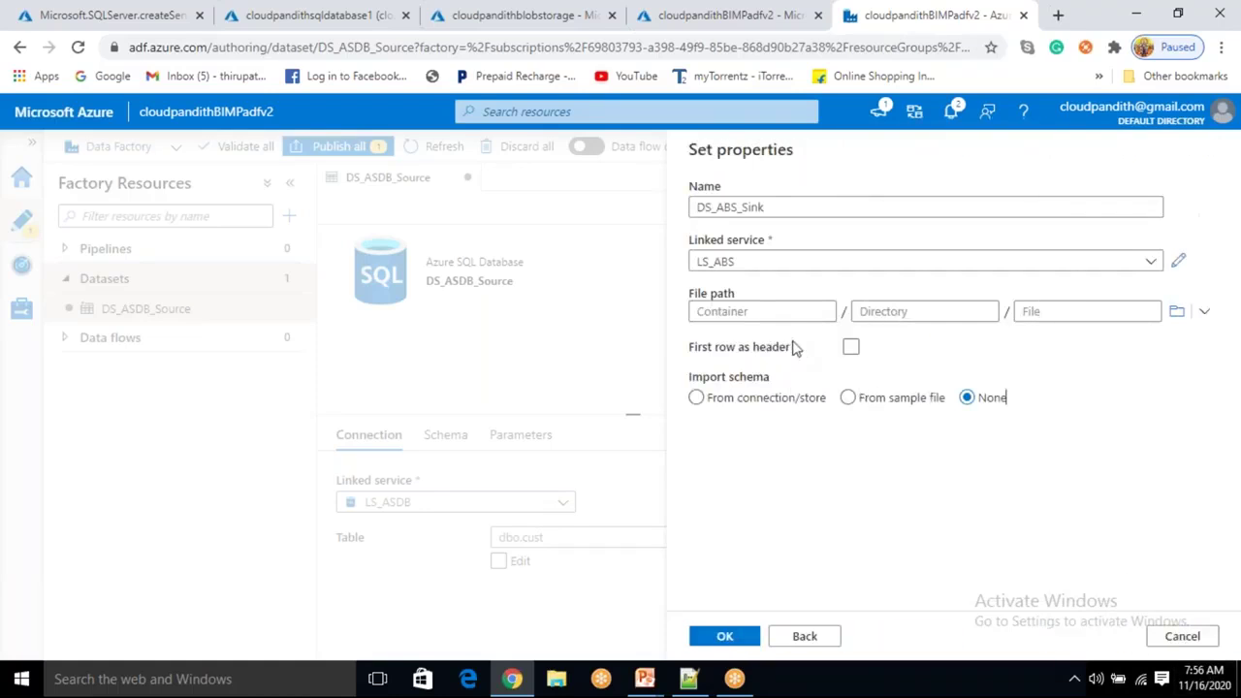
pyautogui.click(777, 308)
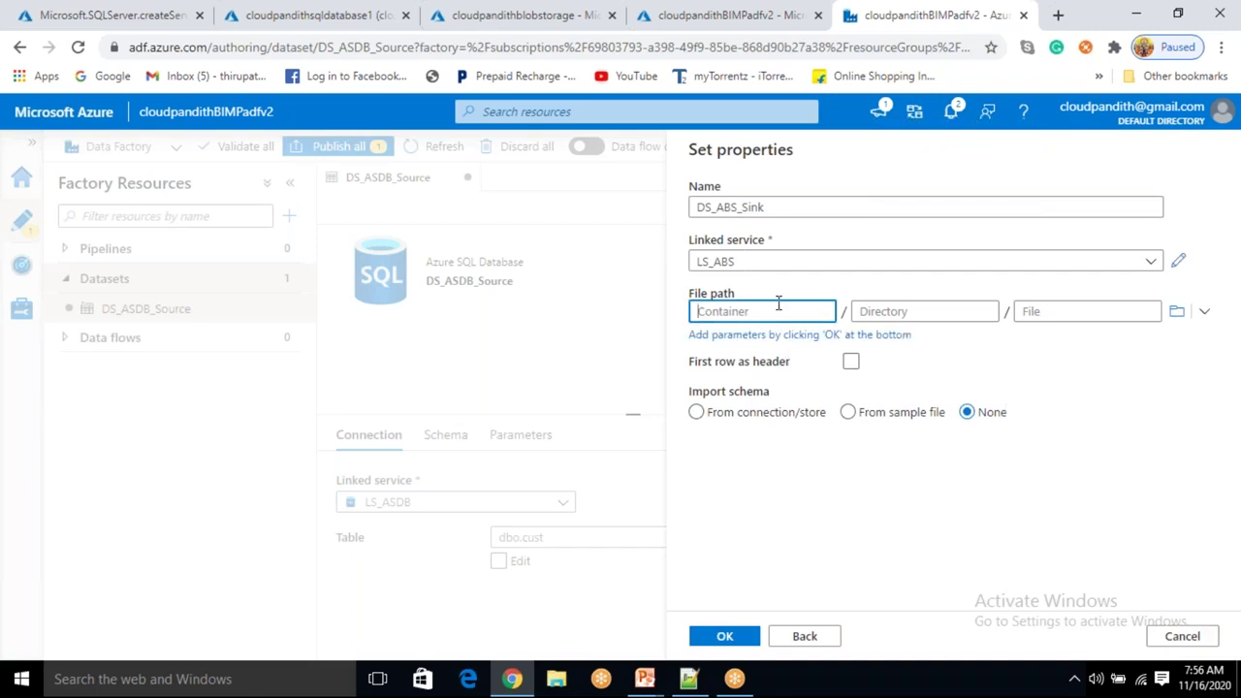
pyautogui.write('output')
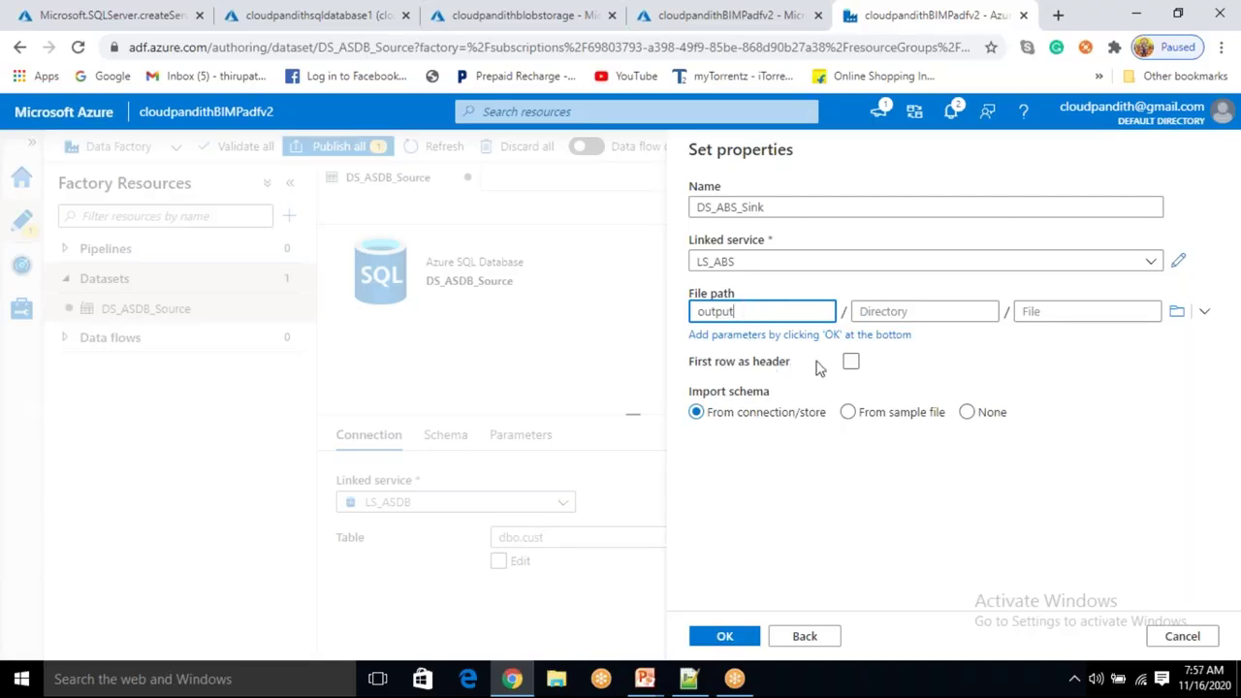
pyautogui.click(851, 372)
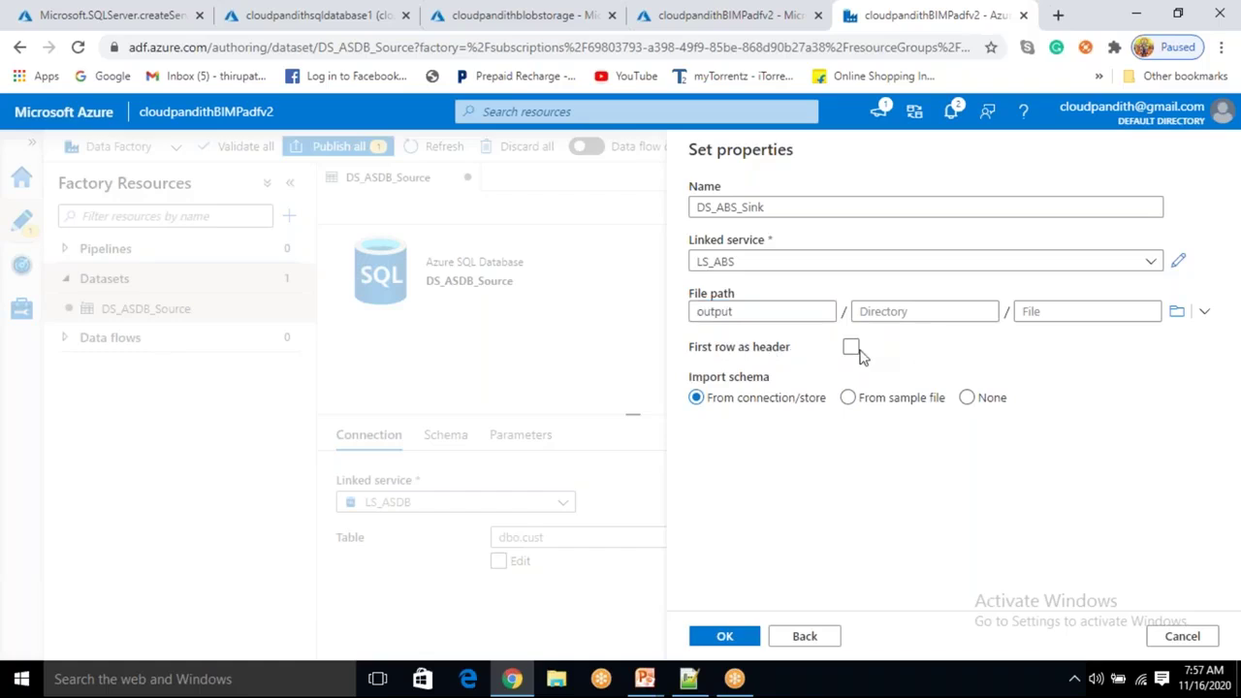
# Enable First row as header, set Import schema to None, and create the dataset.
pyautogui.click(857, 351)
pyautogui.moveTo(734, 400); pyautogui.dragTo(827, 401)
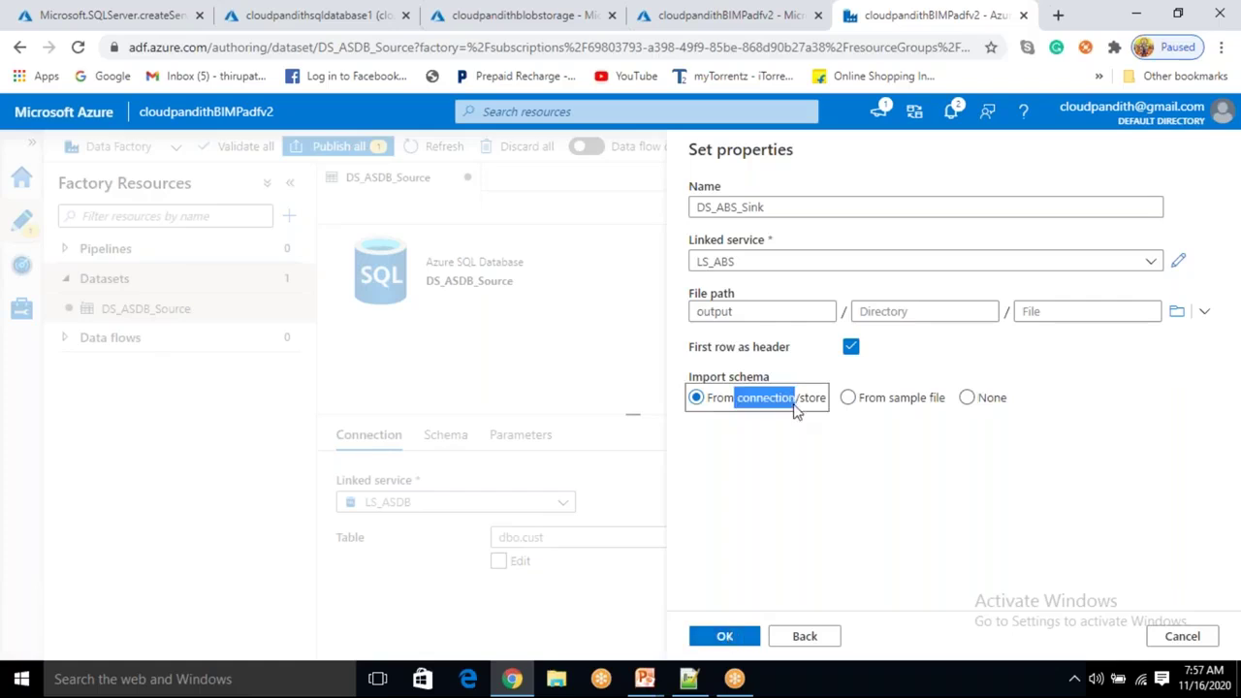
pyautogui.click(804, 485)
pyautogui.click(965, 398)
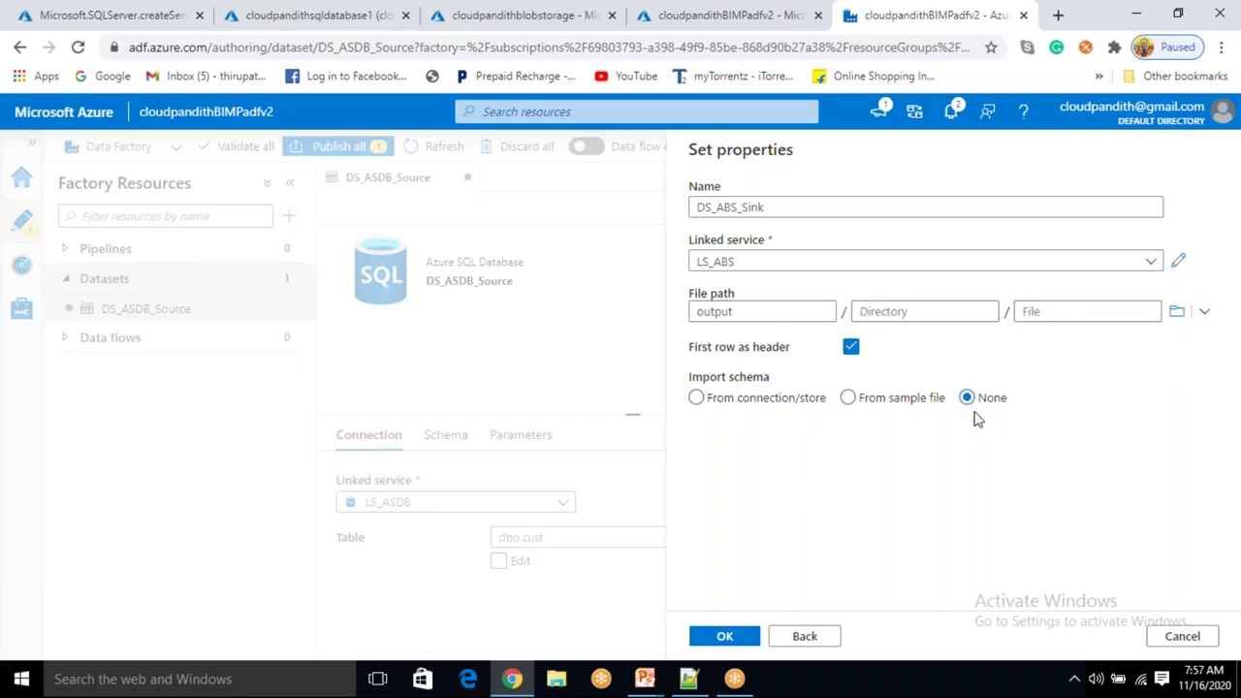
pyautogui.click(725, 637)
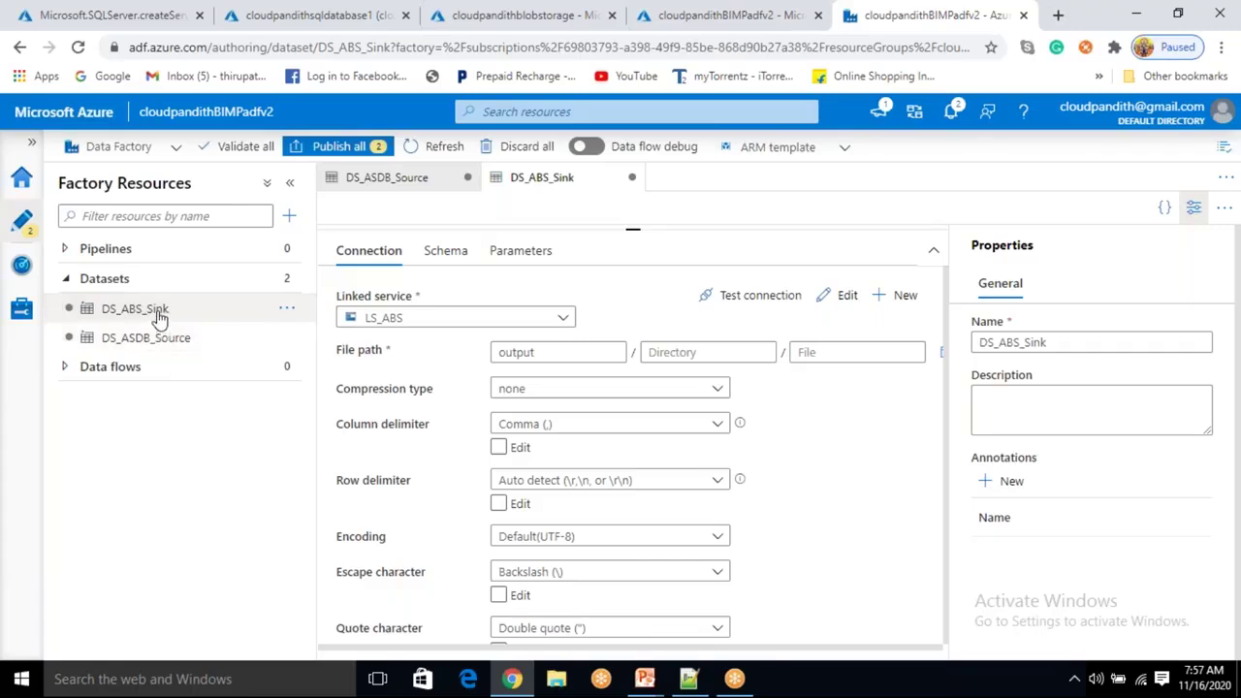
# Add a new pipeline from Factory Resources and name it PL_DATA_sqldb_blob.
pyautogui.click(288, 215)
pyautogui.click(324, 242)
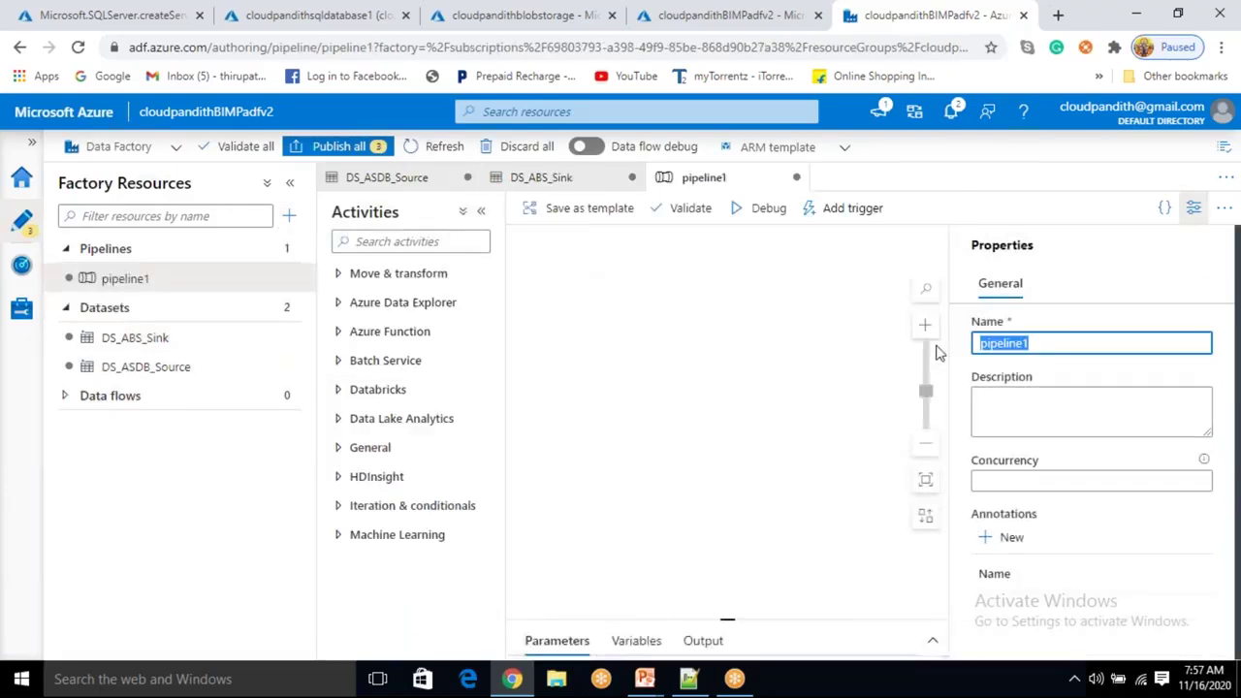
pyautogui.press('BackSpace')
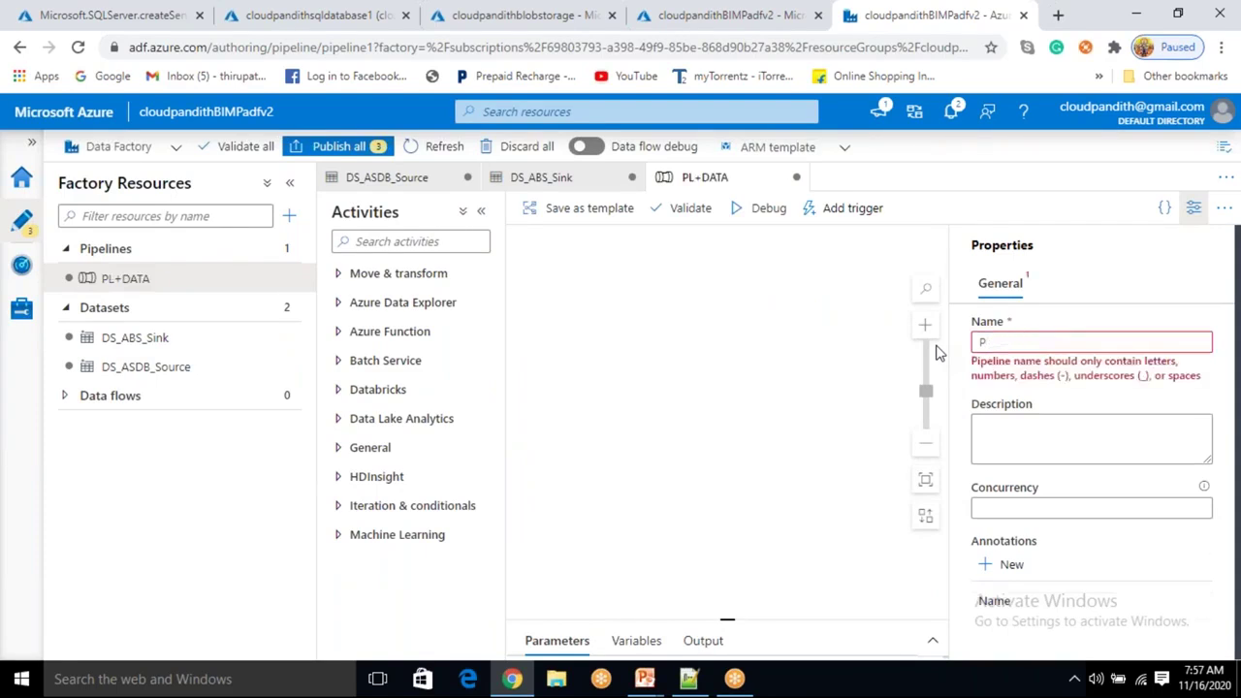
pyautogui.write('L')
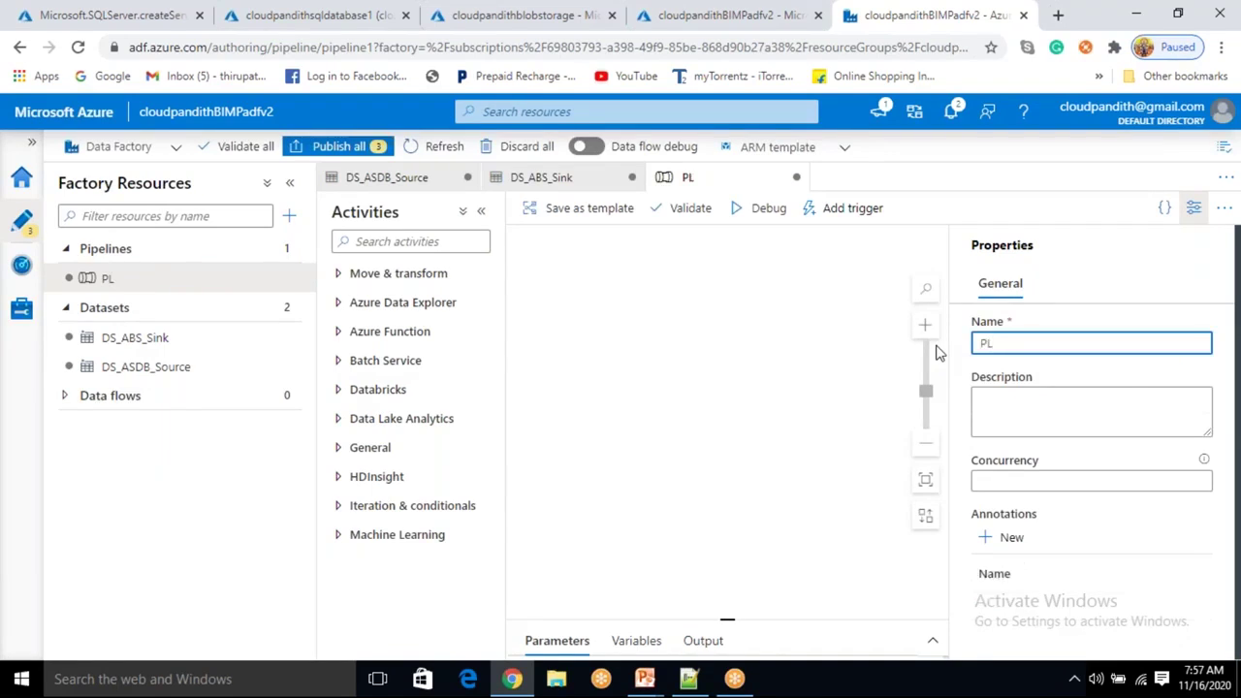
pyautogui.write('_DATA')
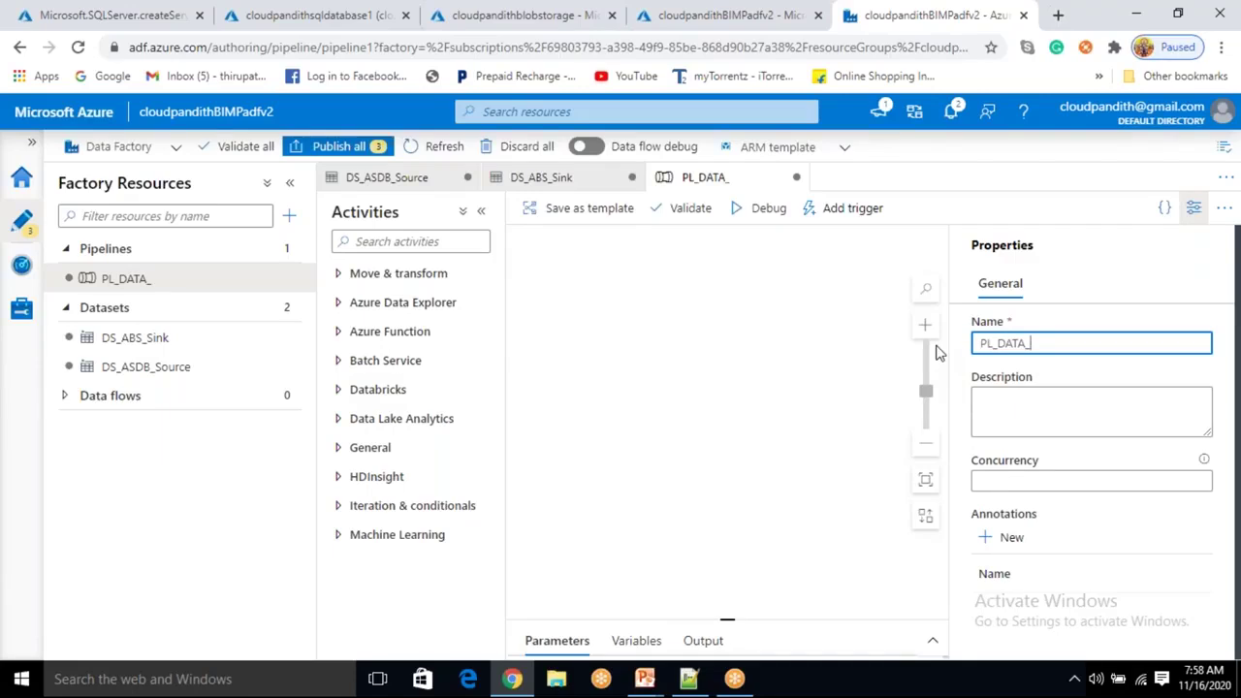
pyautogui.write('_sqldb')
pyautogui.press('BackSpace')
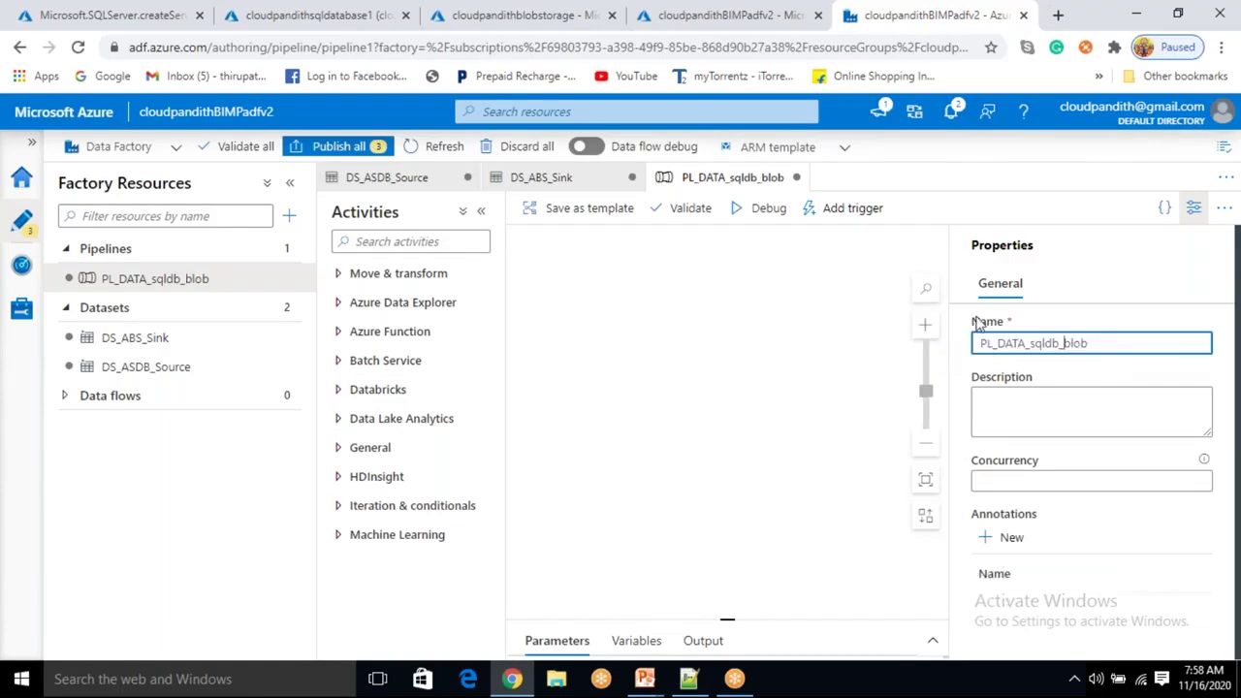
# Place a Copy data activity on the canvas with DS_ASDB_Source as its source.
pyautogui.click(423, 274)
pyautogui.moveTo(404, 311); pyautogui.dragTo(867, 341)
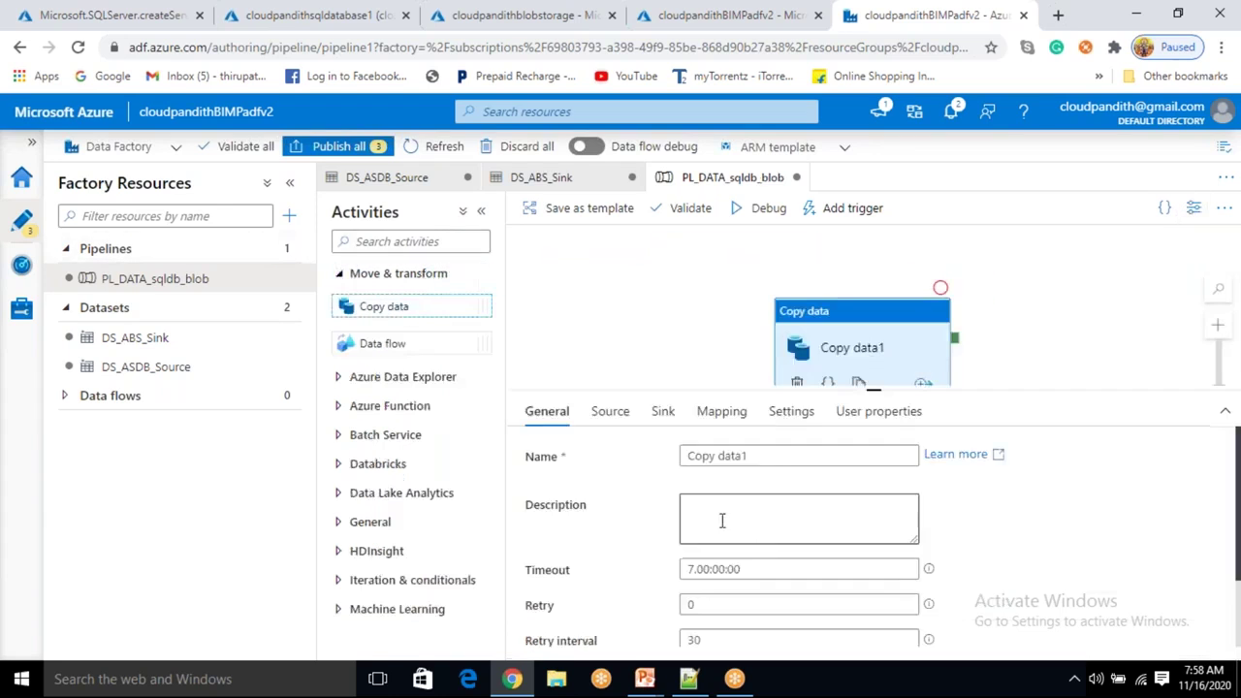
pyautogui.click(611, 411)
pyautogui.click(783, 458)
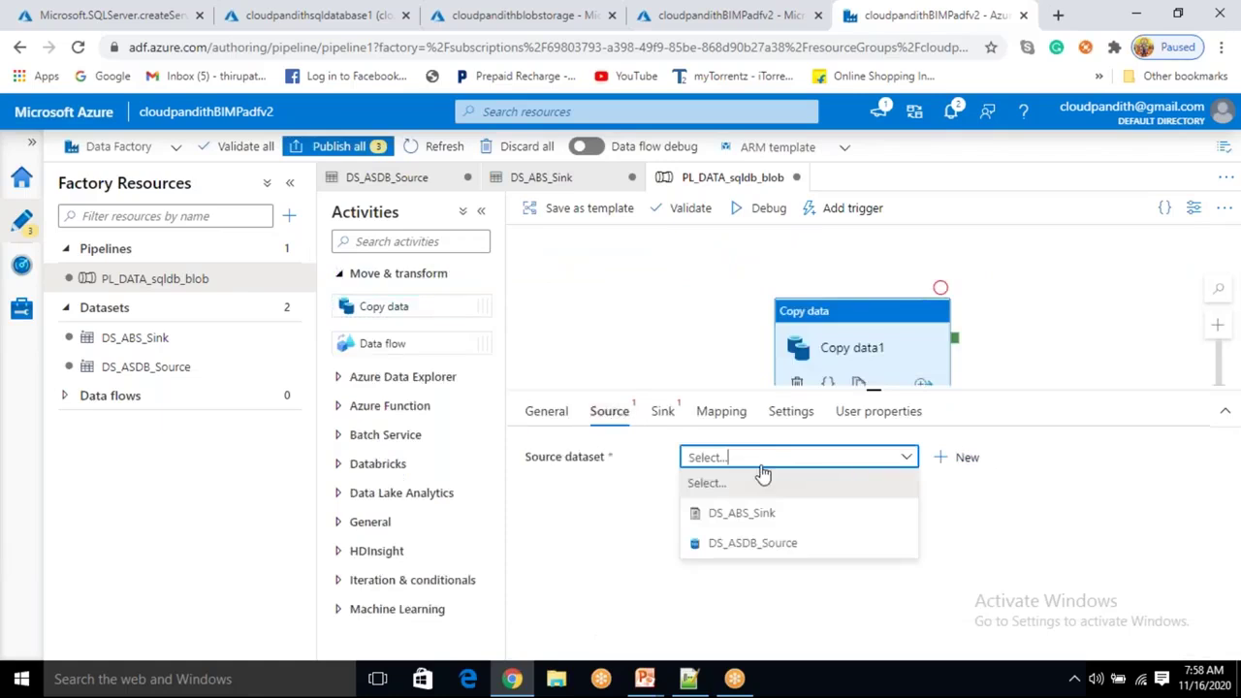
pyautogui.click(747, 547)
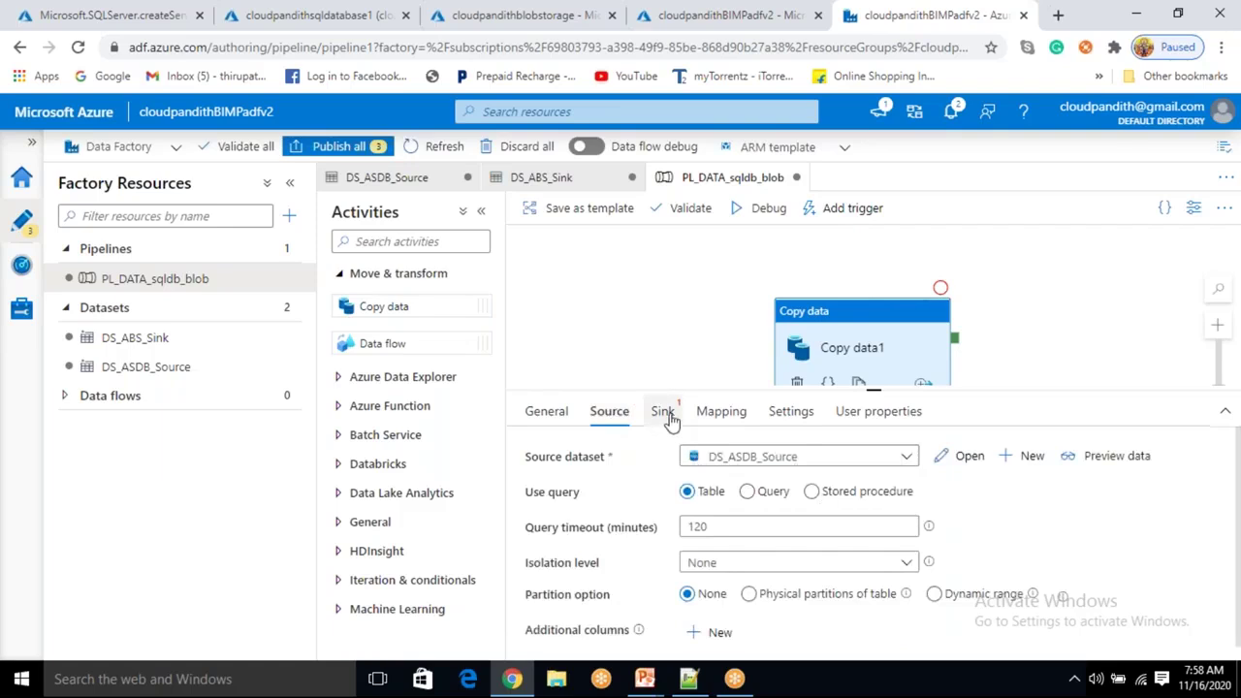
# Set DS_ABS_Sink as the copy sink, then open the DS_ASDB_Source dataset.
pyautogui.click(663, 413)
pyautogui.click(734, 459)
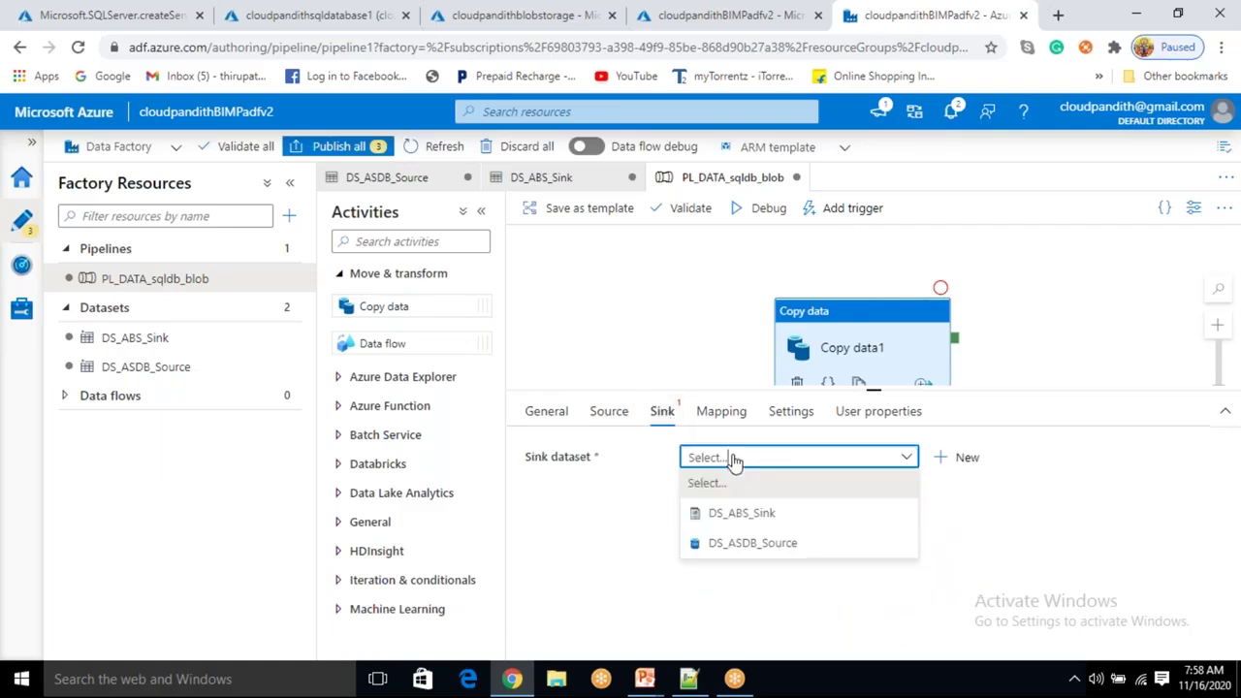
pyautogui.click(744, 520)
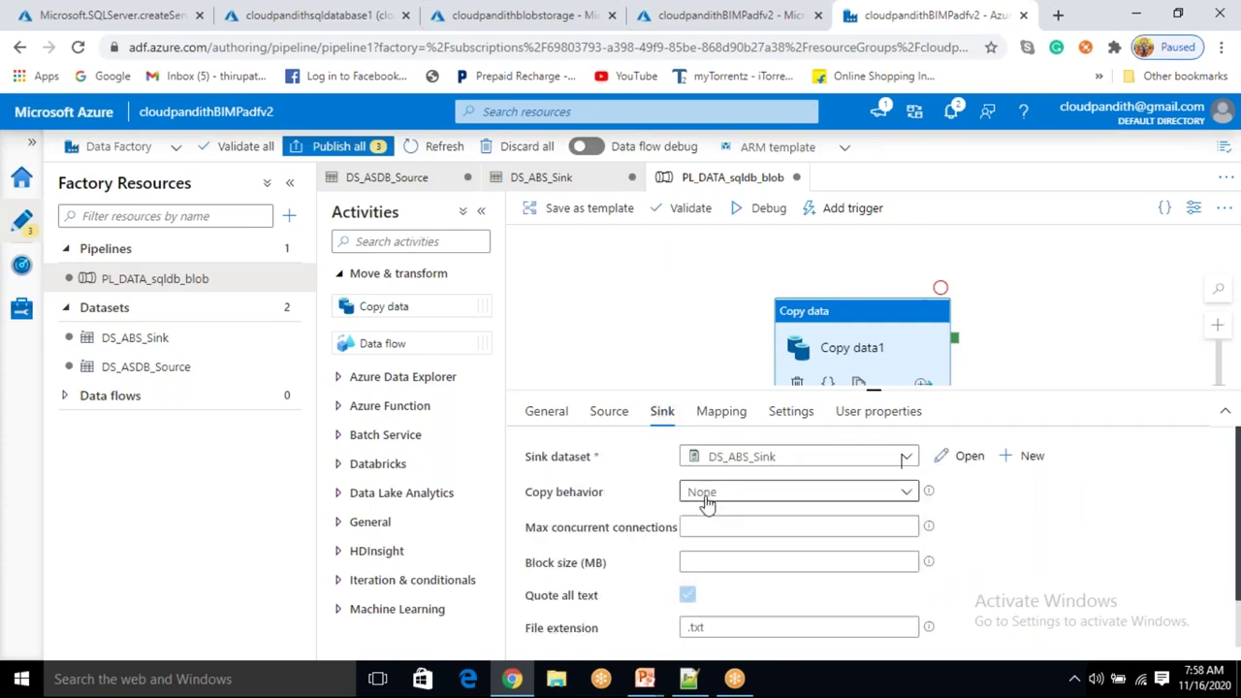
pyautogui.click(606, 411)
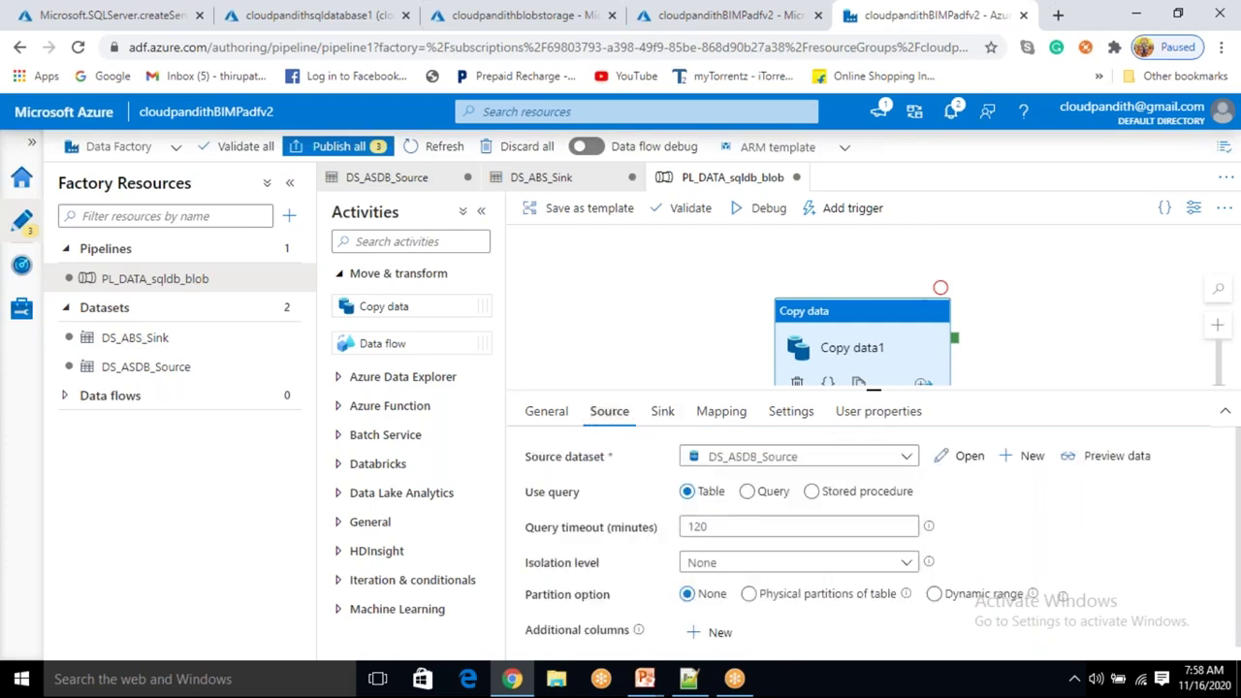
pyautogui.click(664, 415)
pyautogui.click(613, 419)
pyautogui.click(663, 418)
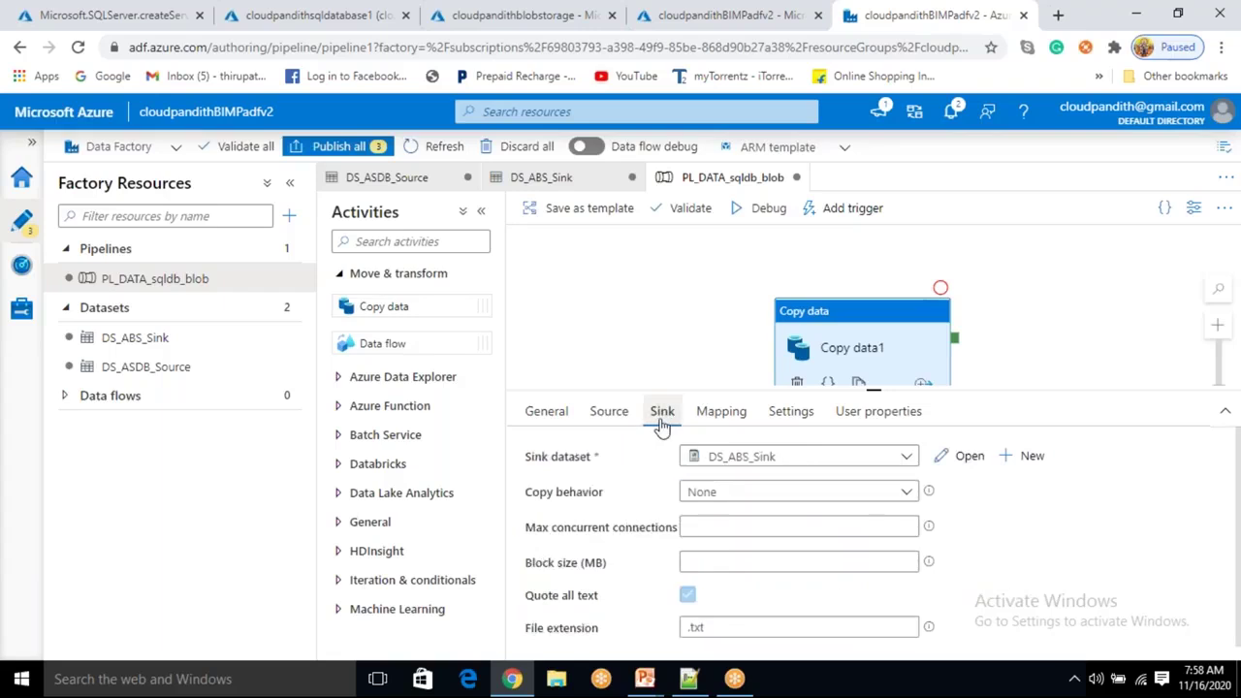
pyautogui.click(607, 413)
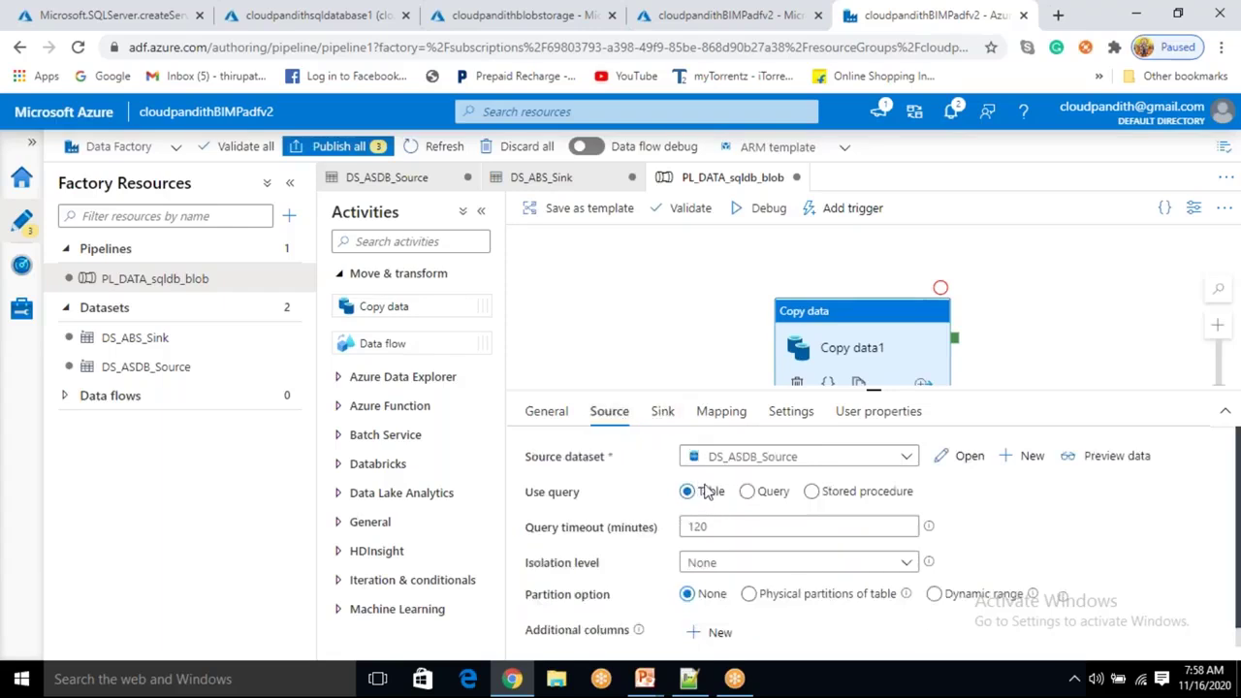
pyautogui.click(967, 457)
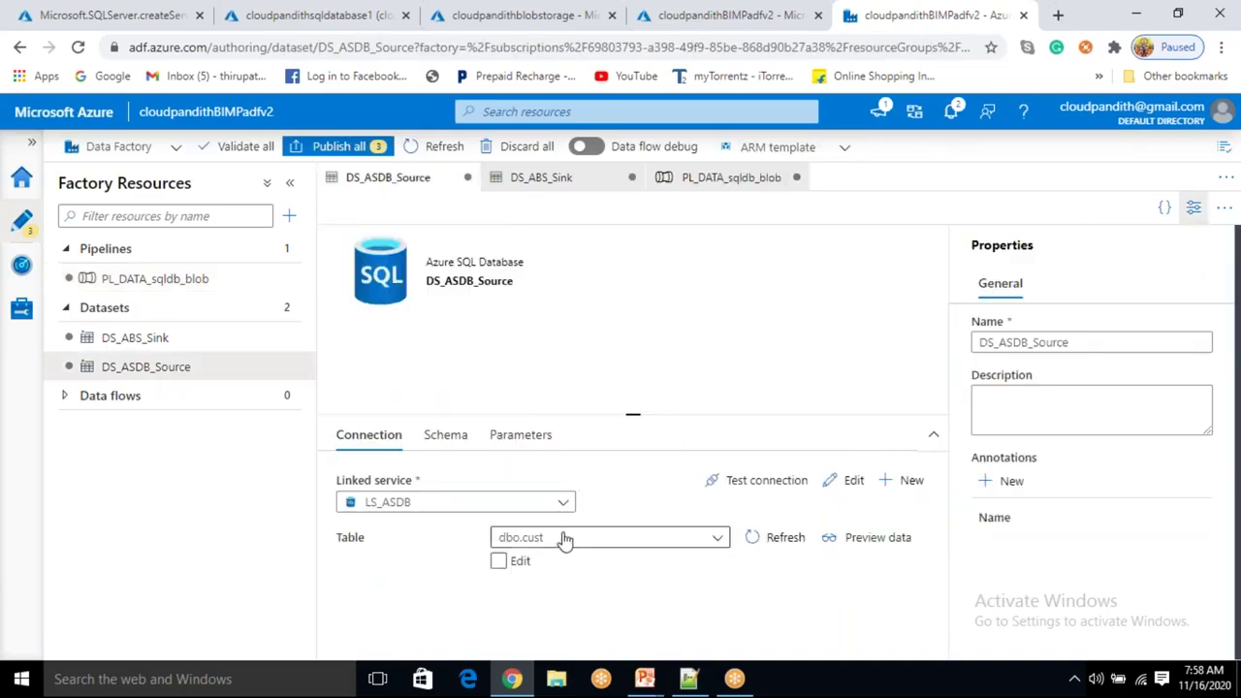
# Check the source table dbo.cust and return to the copy activity's sink settings.
pyautogui.click(565, 538)
pyautogui.click(213, 284)
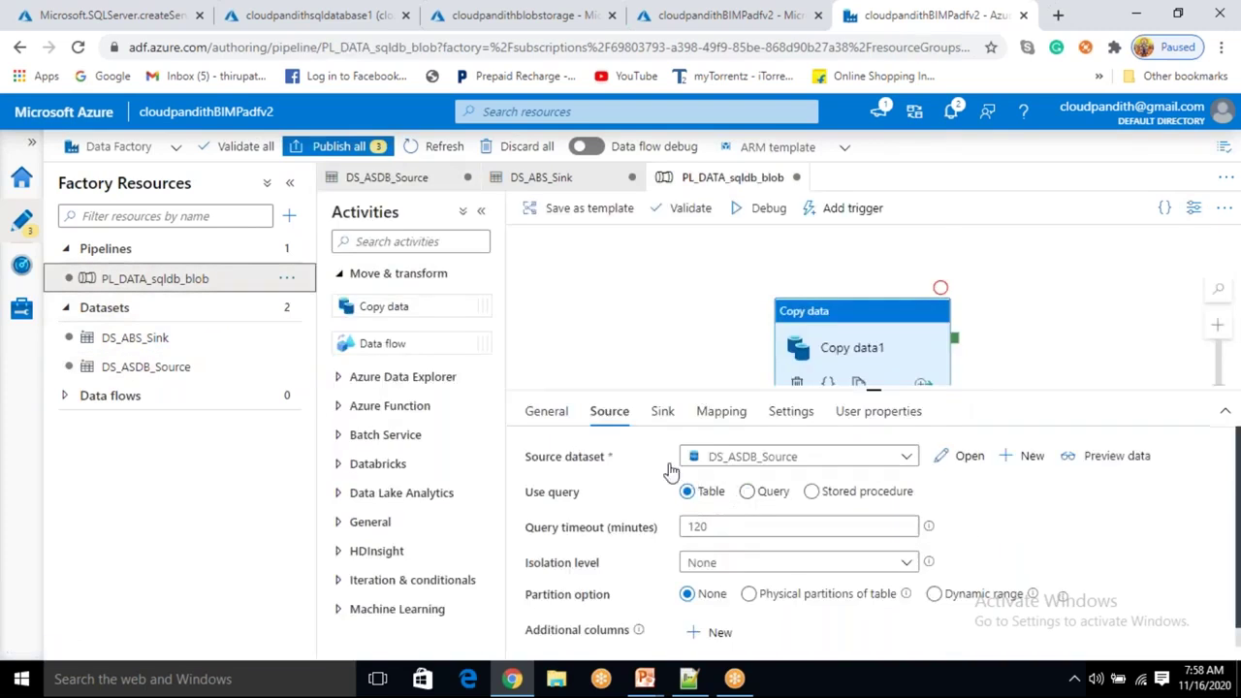
pyautogui.click(662, 411)
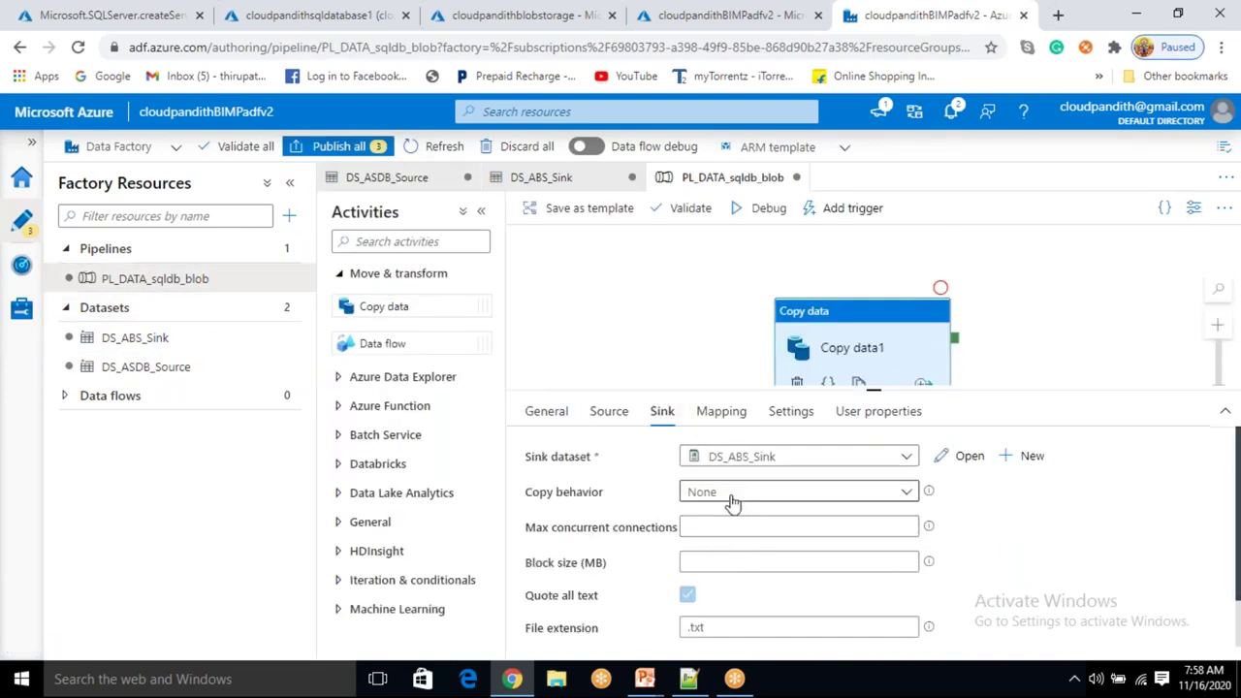
# Verify DS_ABS_Sink targets the output container, then move Copy data up the canvas.
pyautogui.click(969, 456)
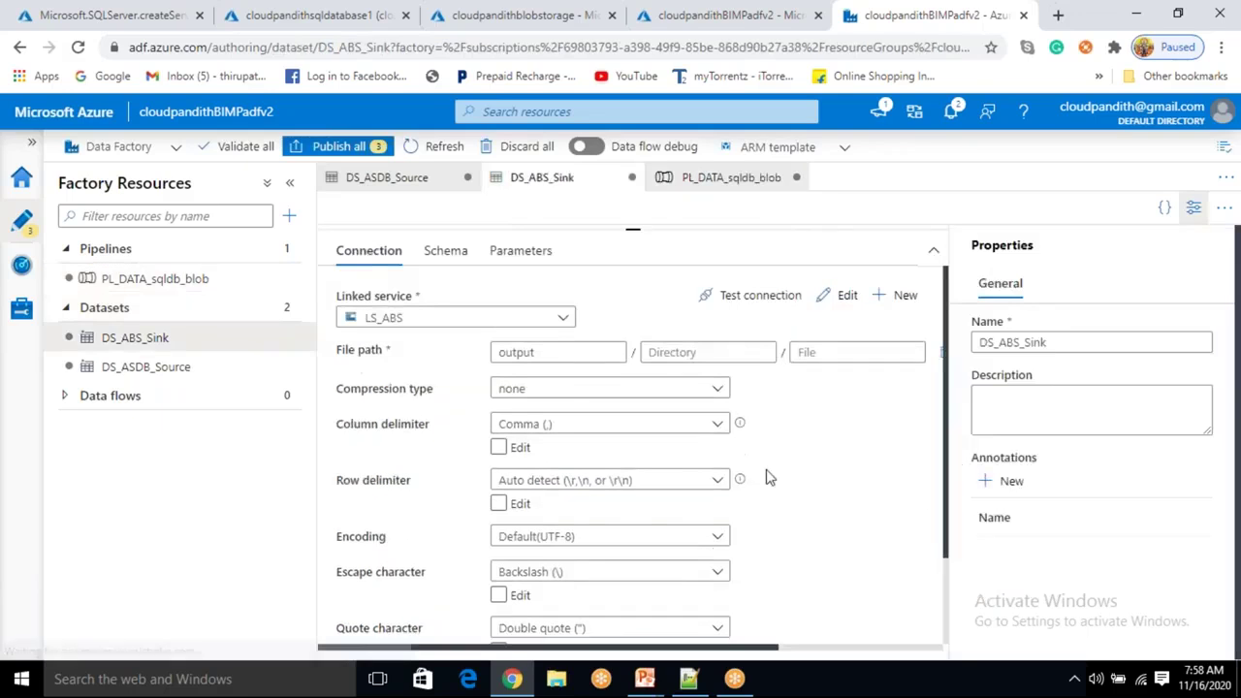
pyautogui.click(553, 351)
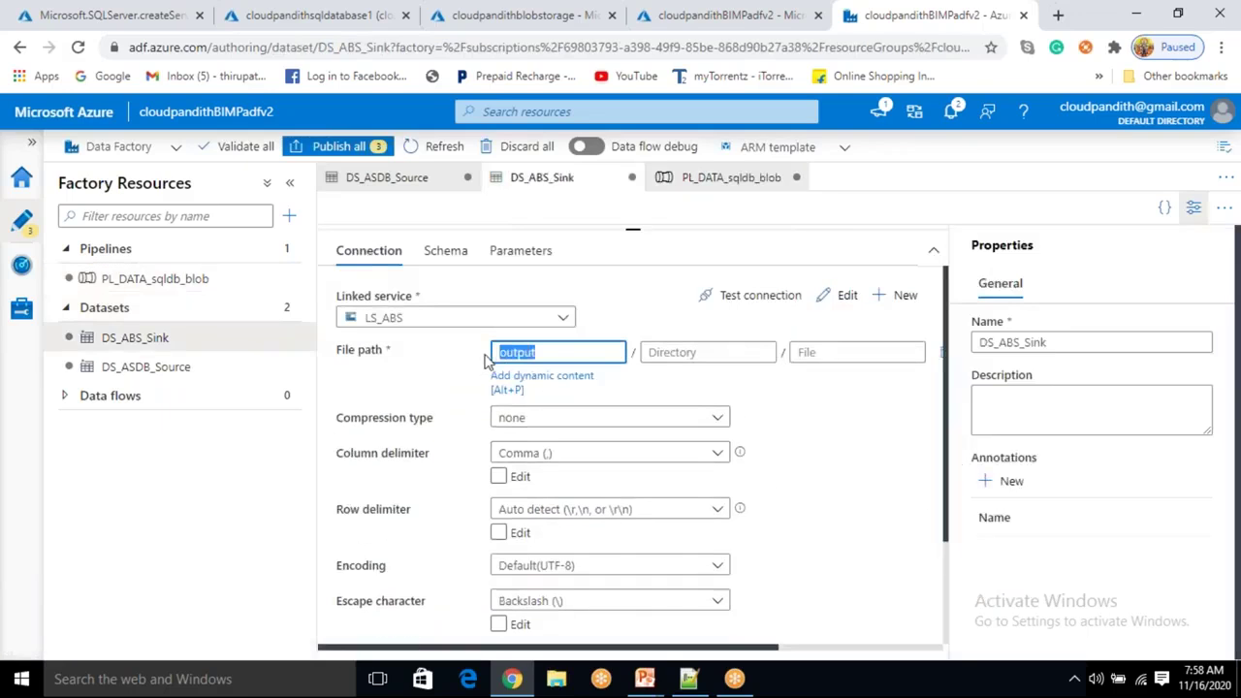
pyautogui.click(226, 291)
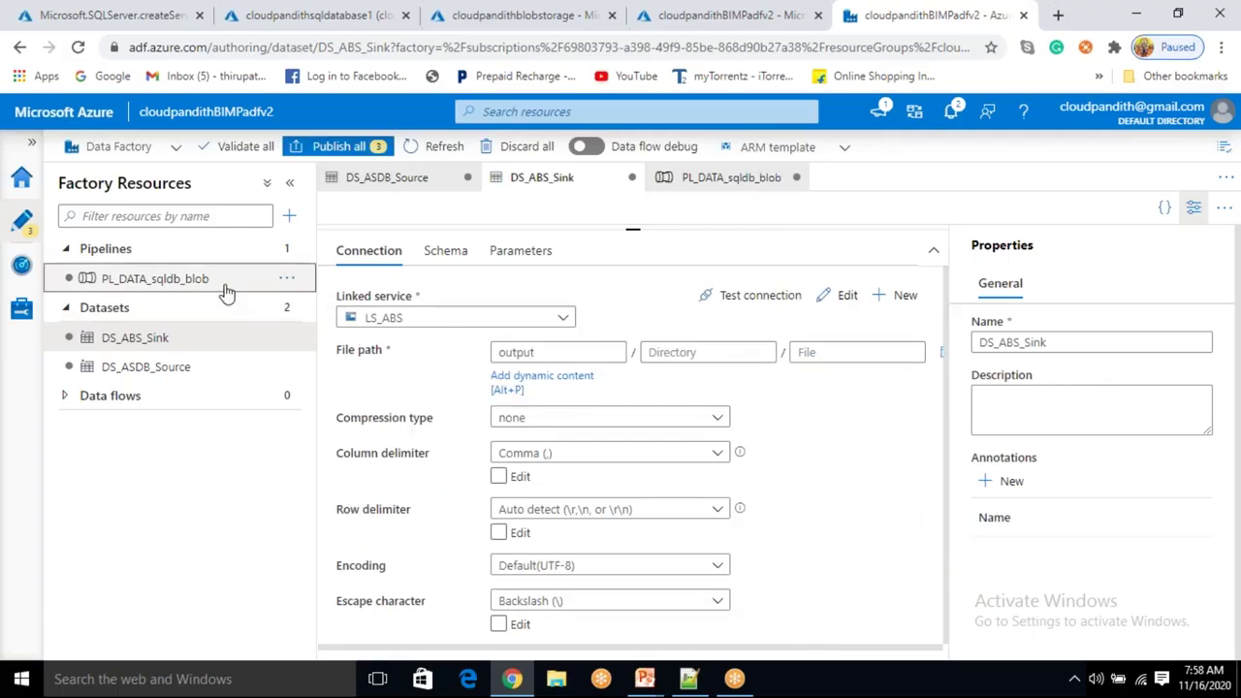
pyautogui.moveTo(864, 341); pyautogui.dragTo(845, 308)
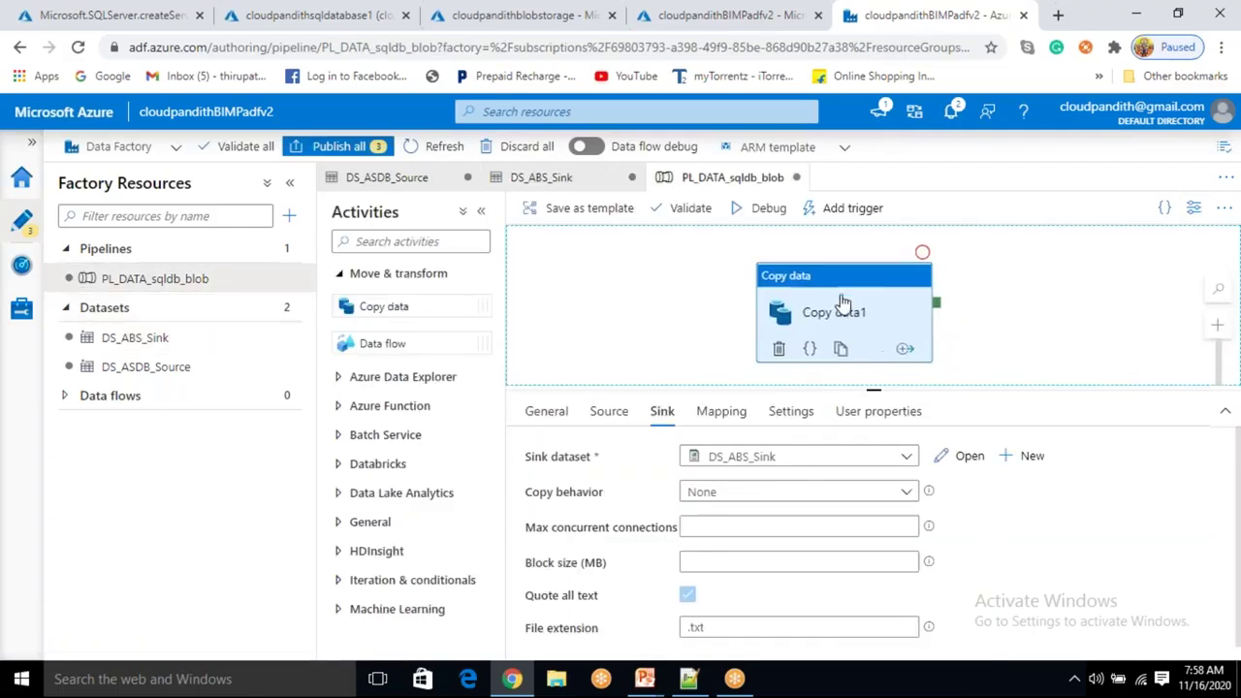
pyautogui.click(28, 4)
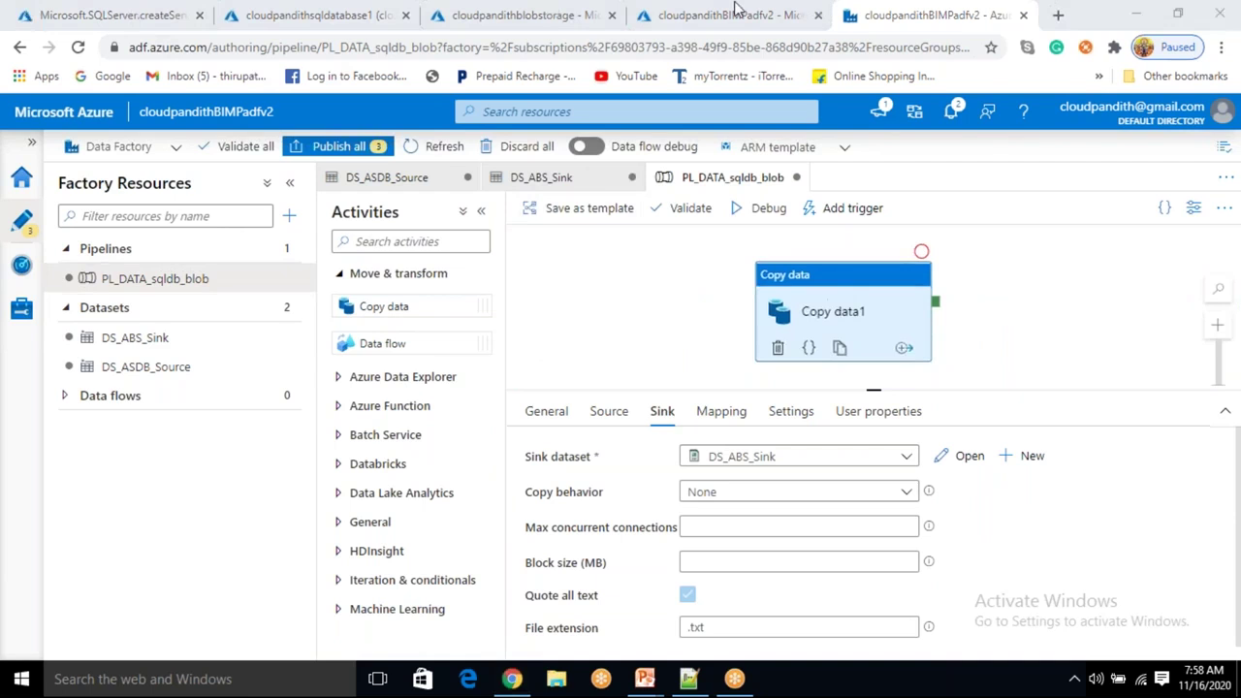
# Refresh the still-empty blob containers list, then return to the PL_DATA_sqldb_blob pipeline.
pyautogui.click(329, 17)
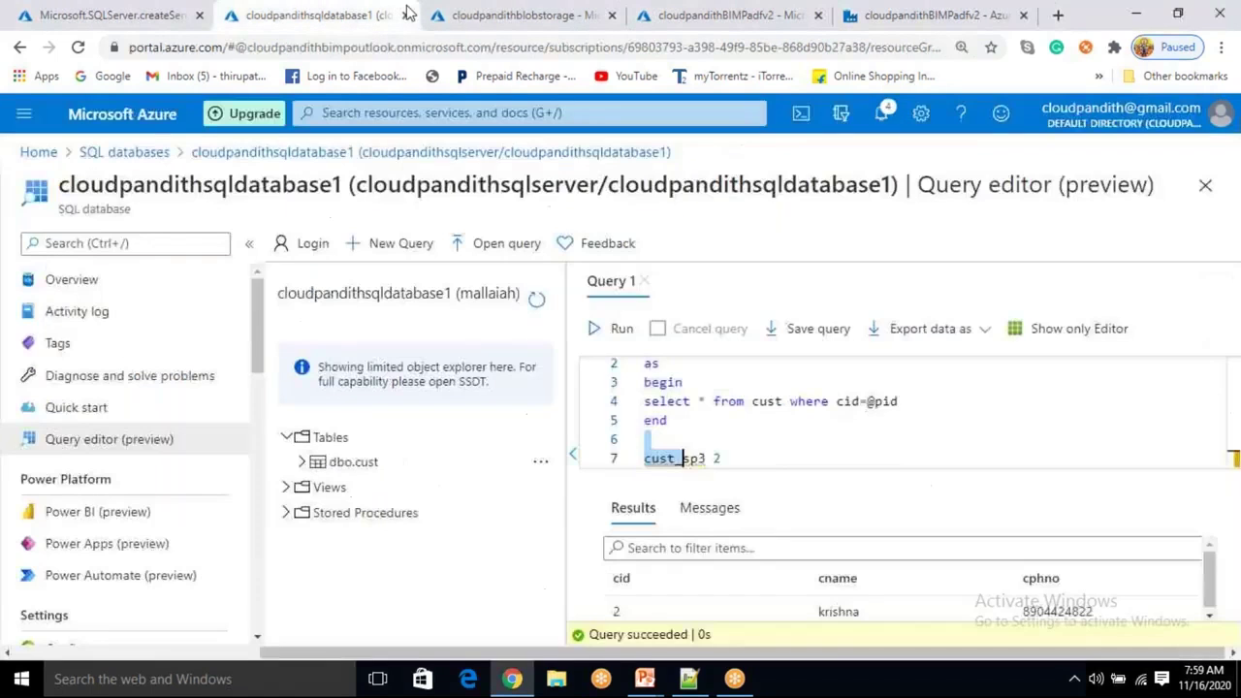
pyautogui.click(523, 15)
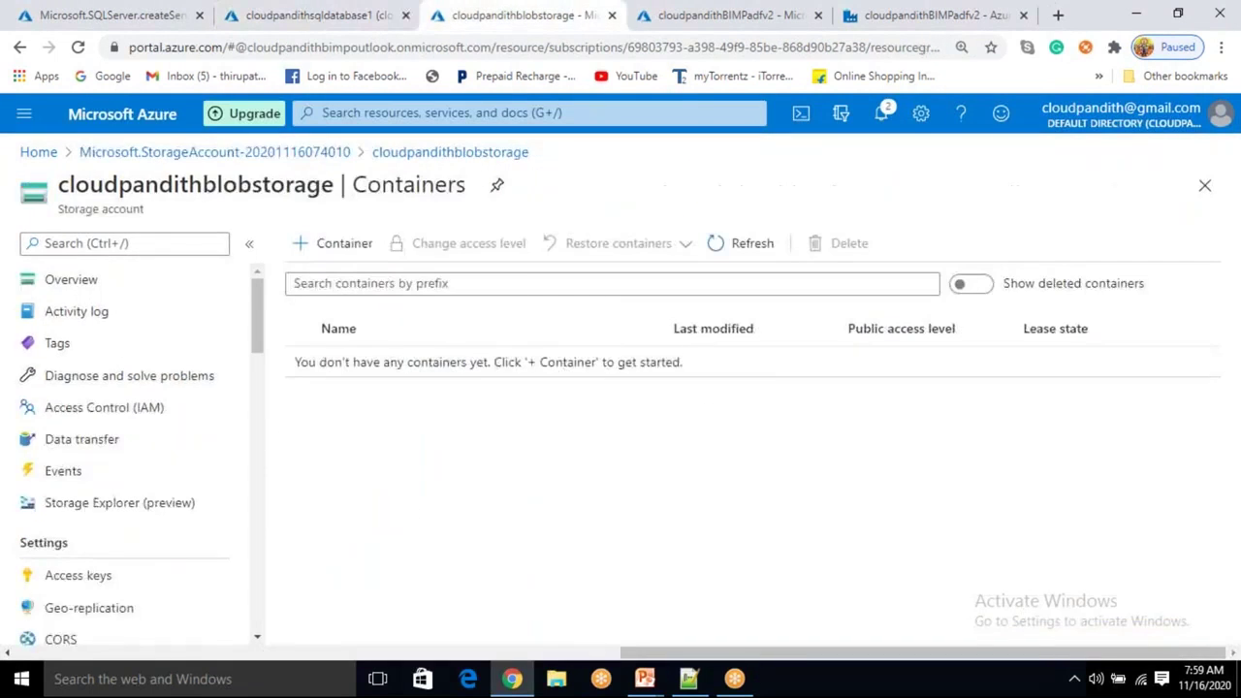
pyautogui.click(743, 244)
pyautogui.click(877, 16)
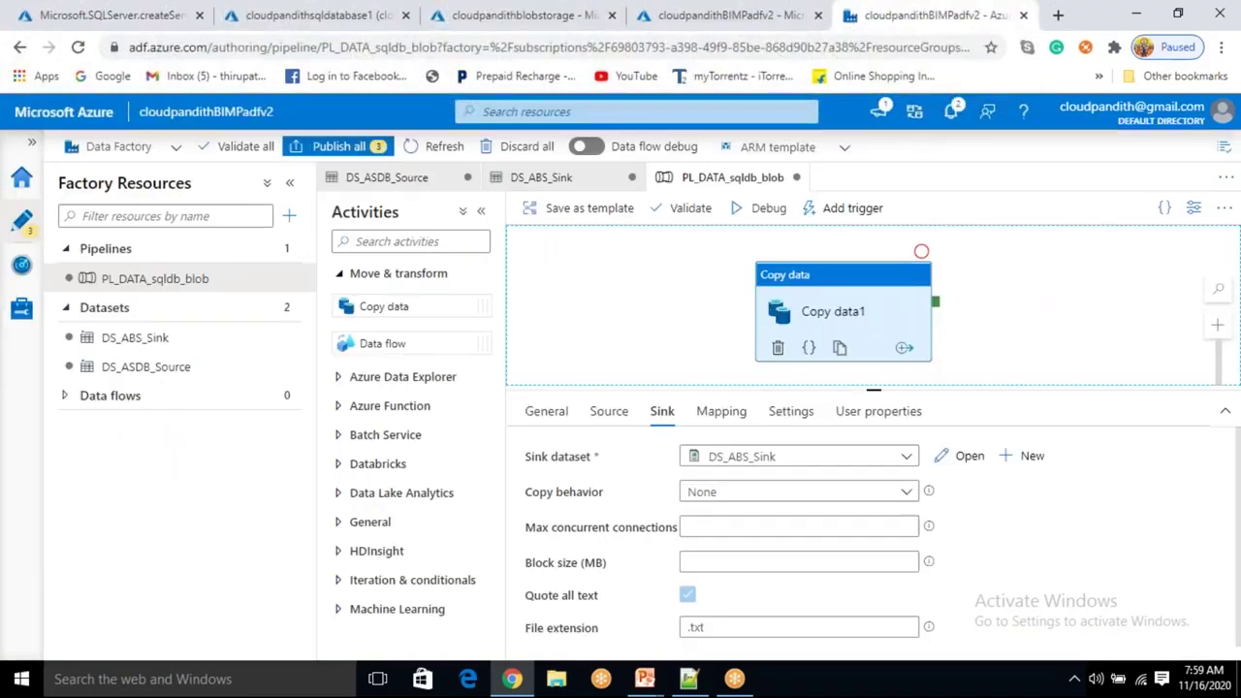
# Debug-run the pipeline, refresh until Copy data1 shows Succeeded, and open its run details.
pyautogui.click(767, 211)
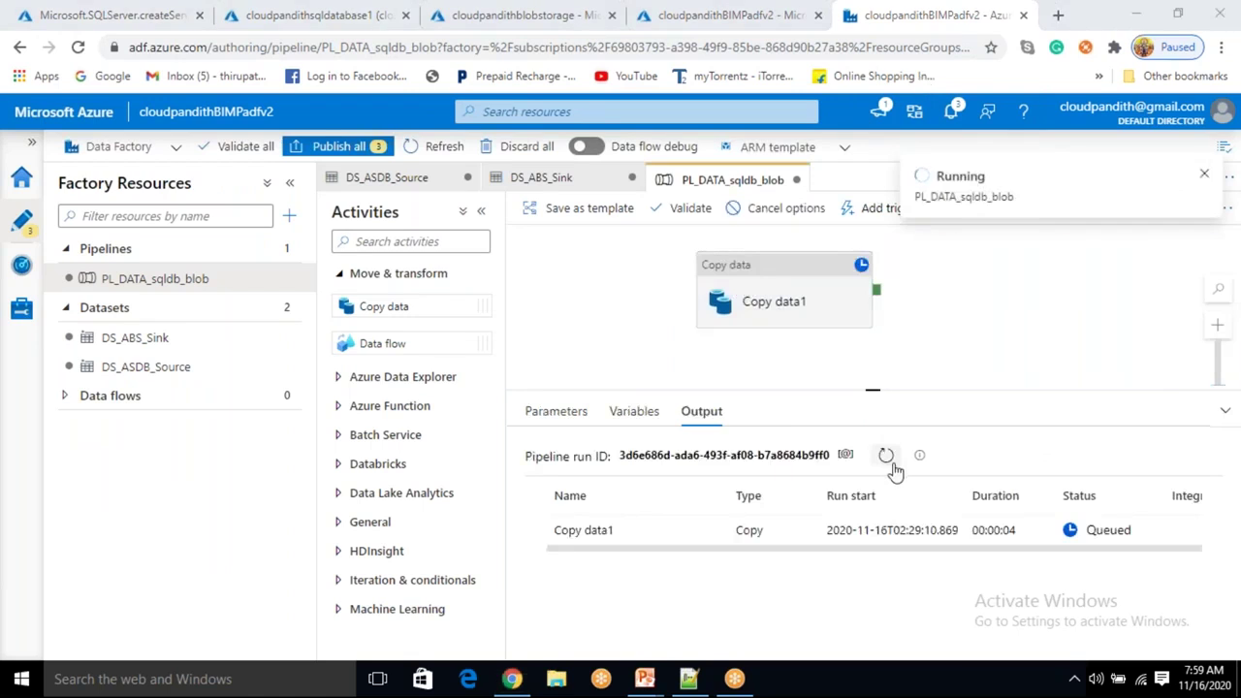
pyautogui.click(886, 455)
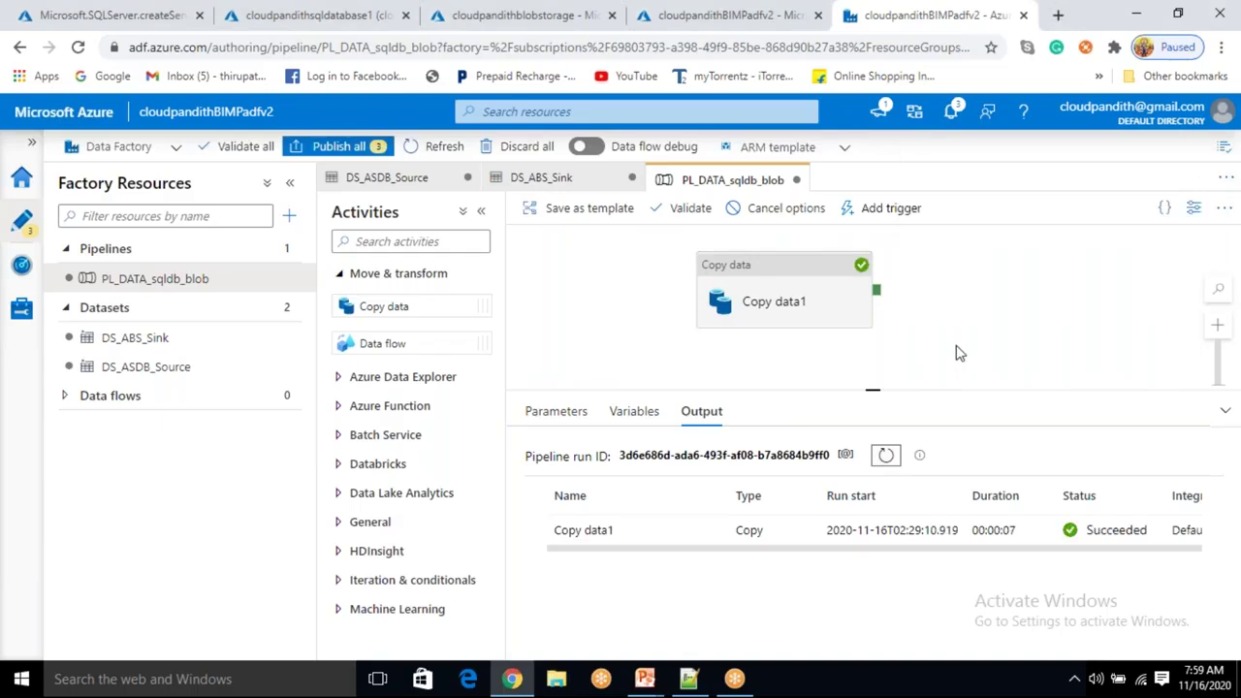
pyautogui.click(957, 346)
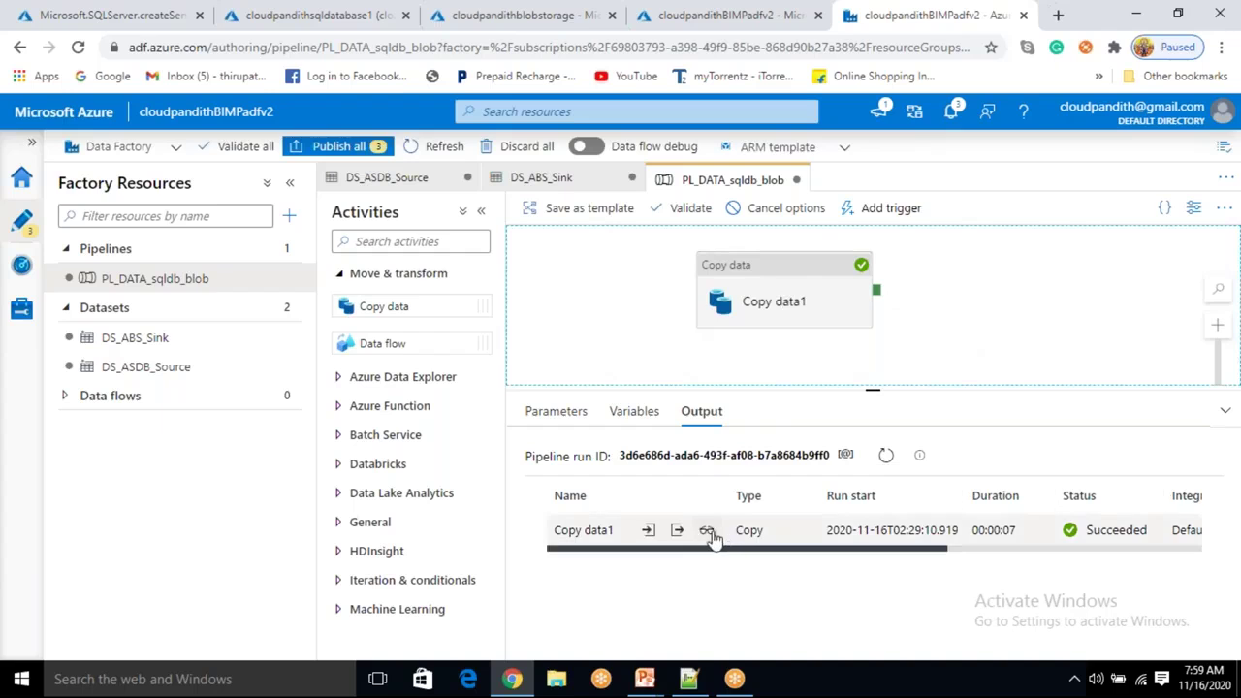
pyautogui.click(711, 532)
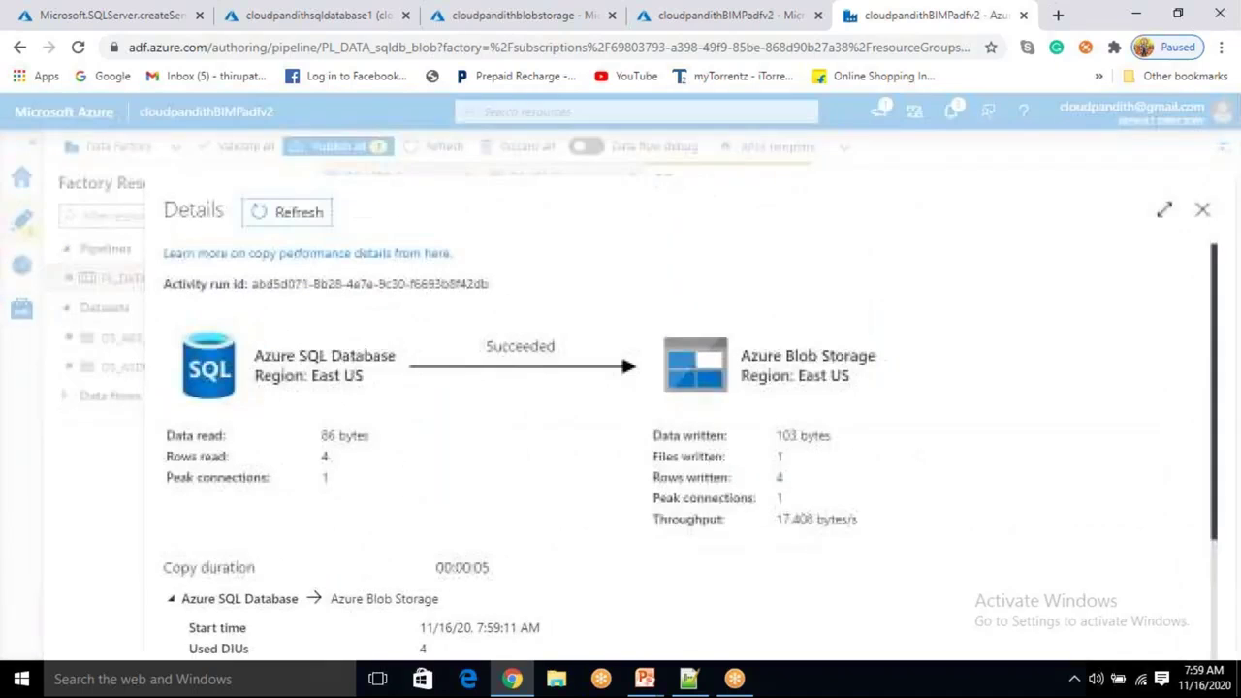
# Review the run details: source and sink region East US and 4 rows read.
pyautogui.moveTo(307, 375); pyautogui.dragTo(365, 376)
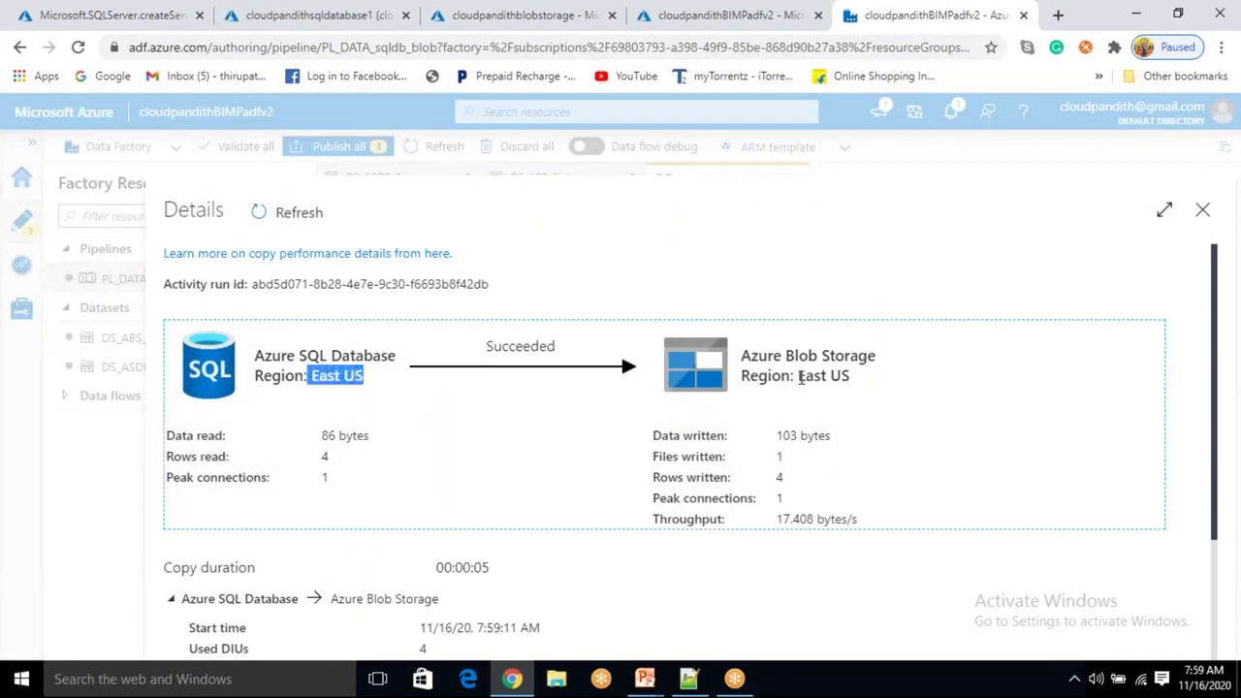
pyautogui.moveTo(798, 376); pyautogui.dragTo(850, 377)
pyautogui.click(368, 383)
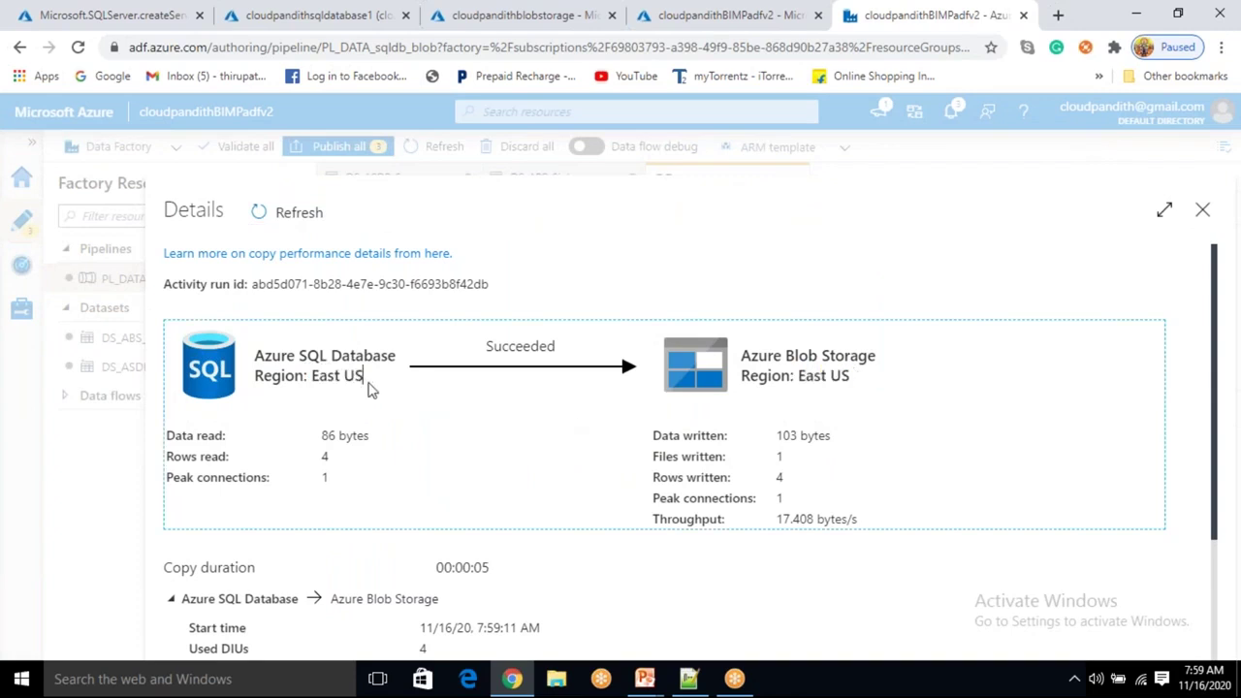
pyautogui.moveTo(369, 388); pyautogui.dragTo(326, 380)
pyautogui.moveTo(859, 378); pyautogui.dragTo(803, 382)
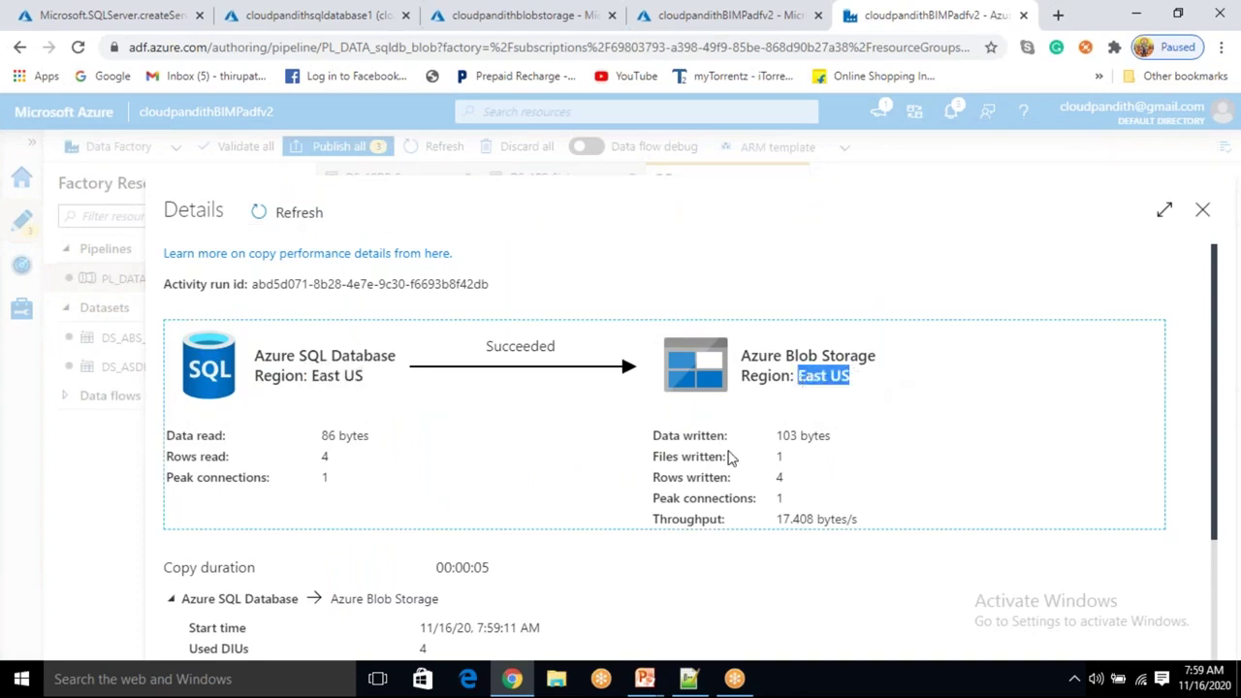
pyautogui.moveTo(313, 458); pyautogui.dragTo(332, 460)
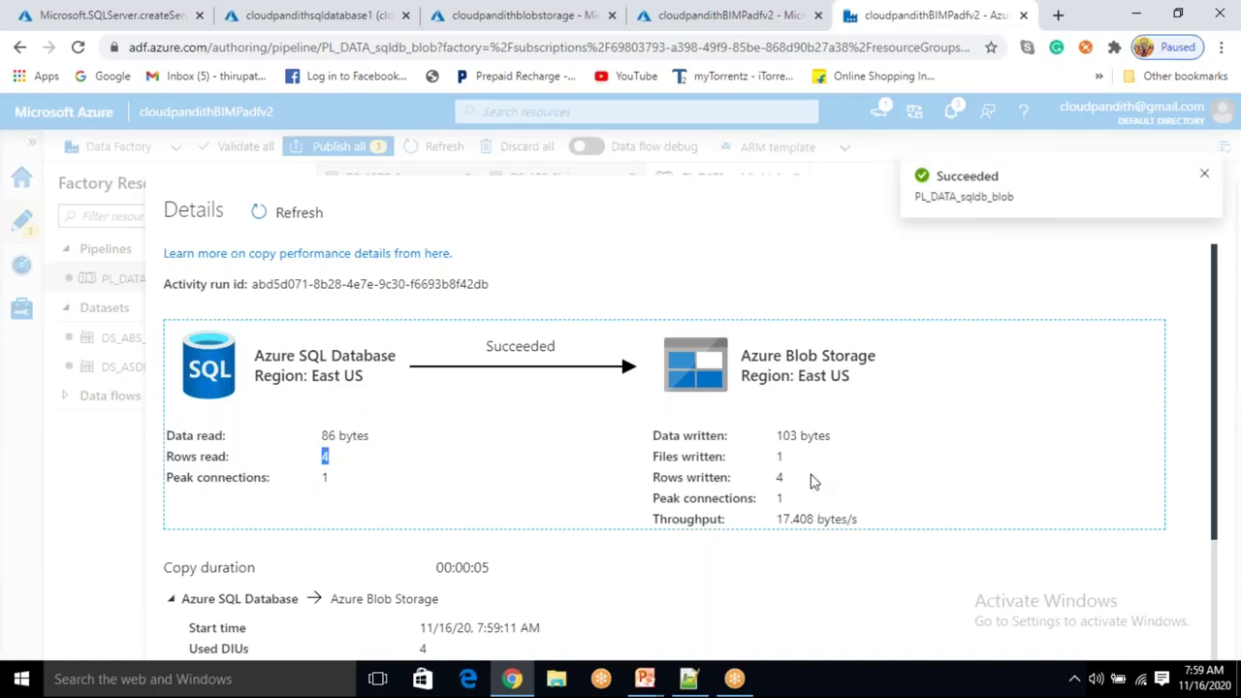
pyautogui.moveTo(813, 481); pyautogui.dragTo(774, 479)
pyautogui.scroll(-2, 786, 512)
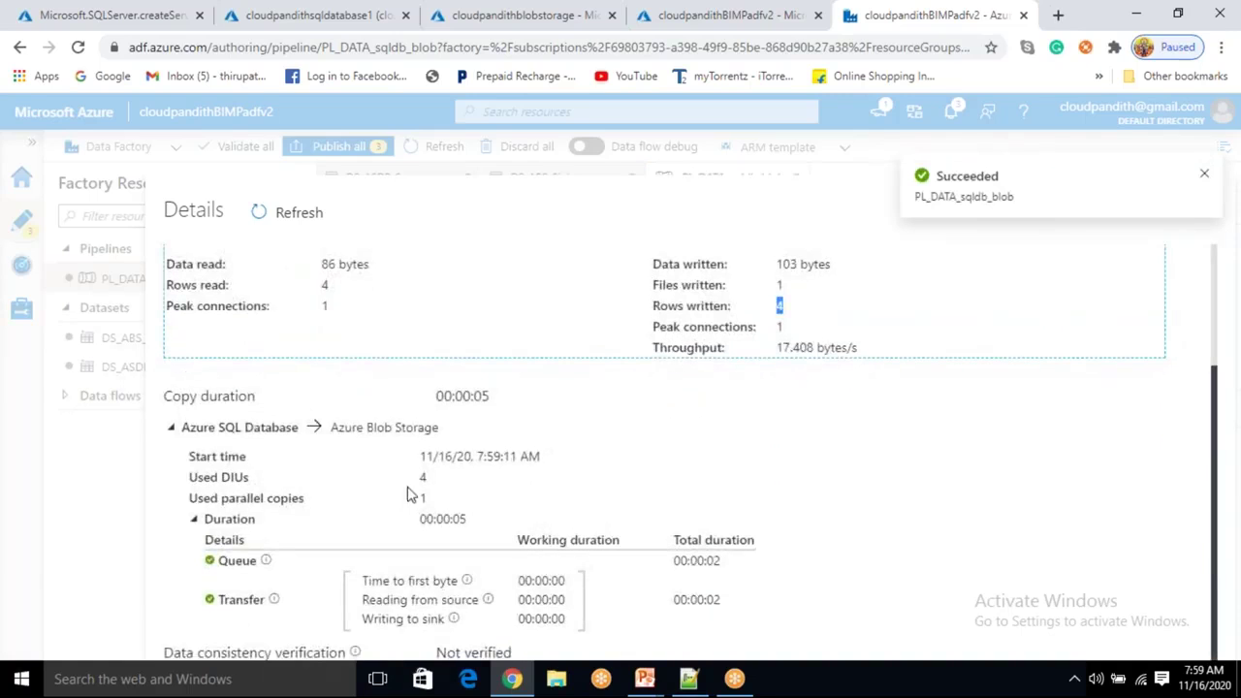
# Check the 4 DIUs, 1 parallel copy and 00:00:05 duration, then close the details.
pyautogui.moveTo(407, 494); pyautogui.dragTo(430, 484)
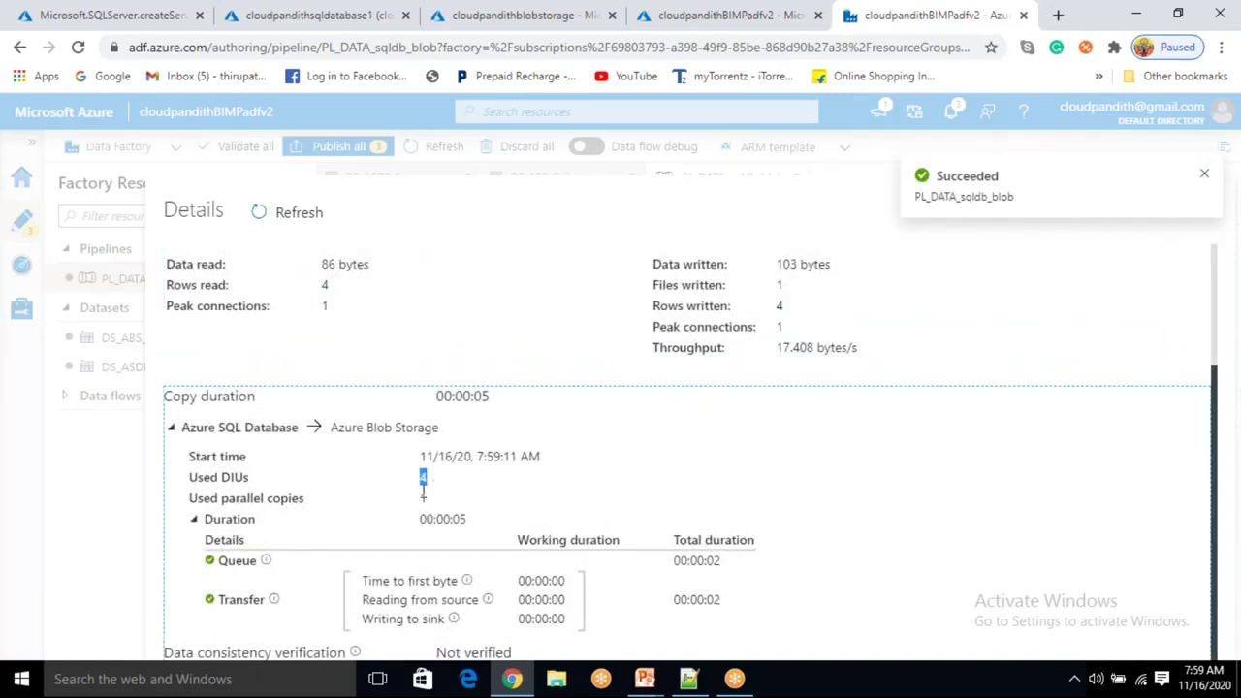
pyautogui.doubleClick(424, 497)
pyautogui.click(469, 524)
pyautogui.moveTo(471, 530); pyautogui.dragTo(423, 526)
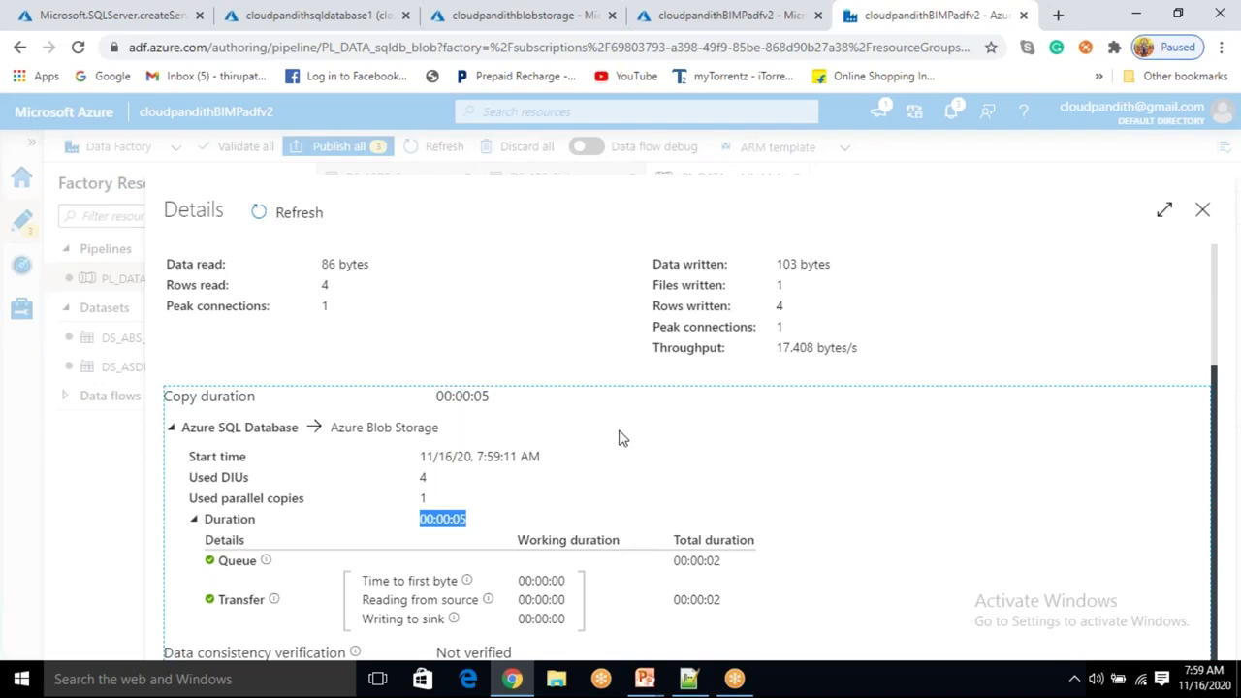
pyautogui.scroll(3, 617, 435)
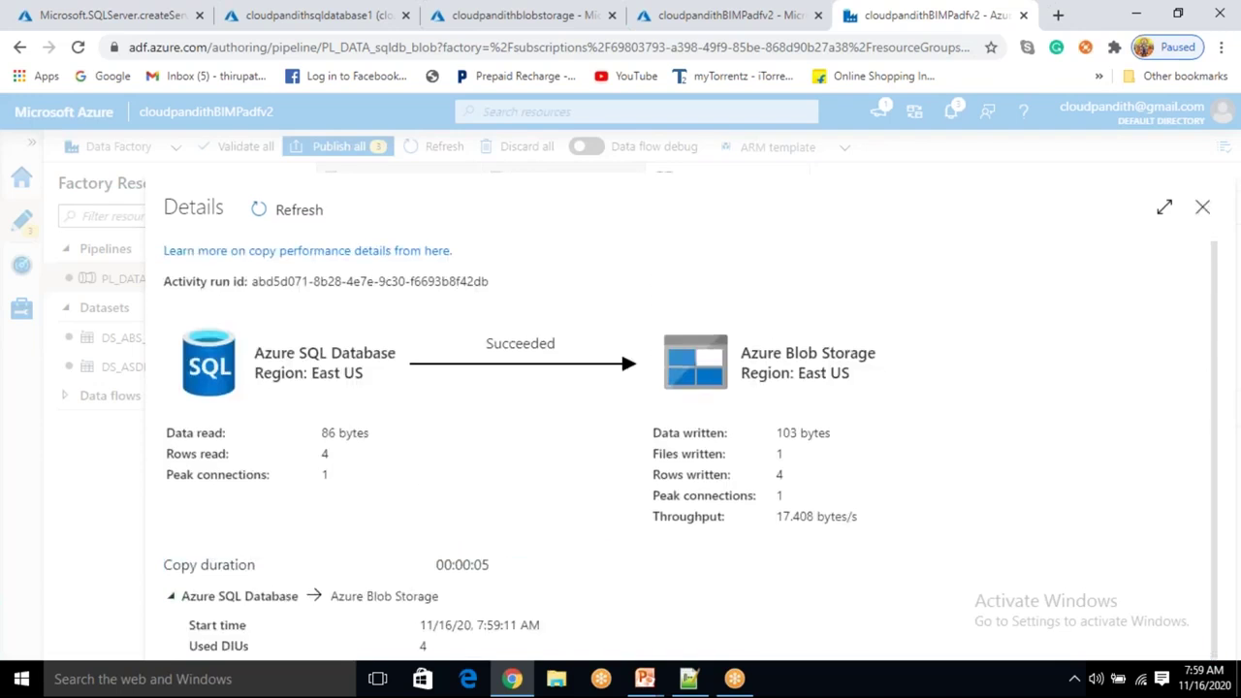
pyautogui.click(1202, 206)
# Refresh the storage account's containers and open the new output container.
pyautogui.click(487, 16)
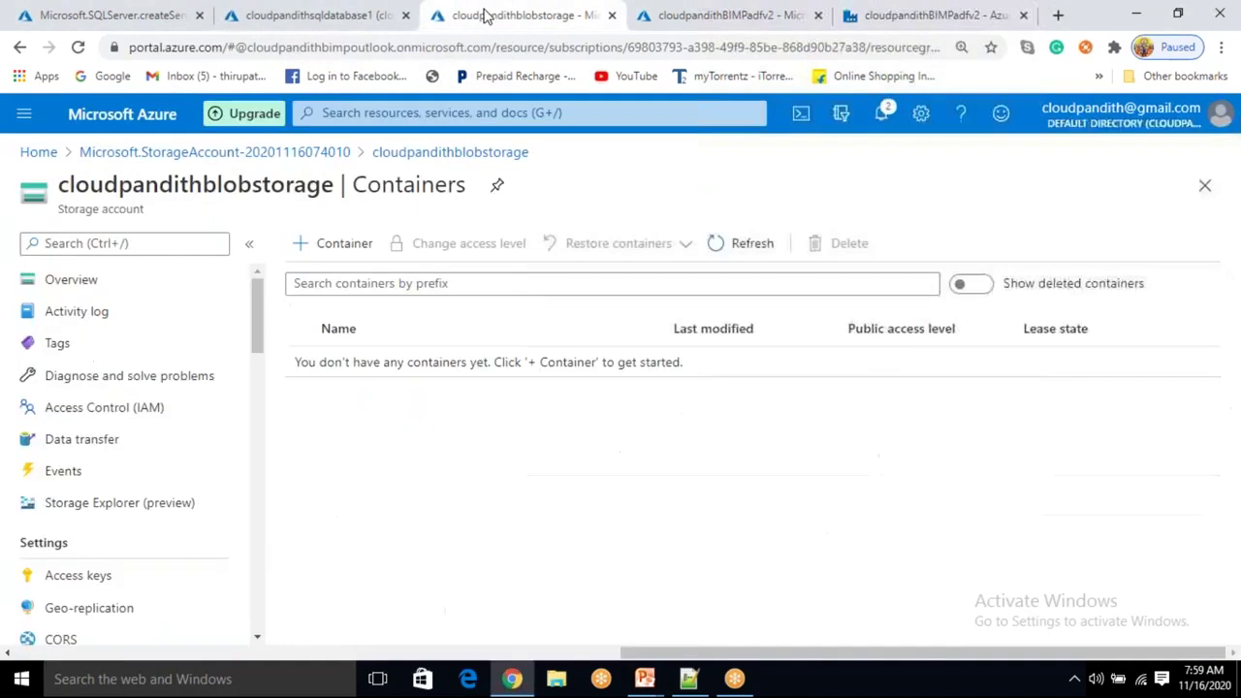
pyautogui.click(743, 254)
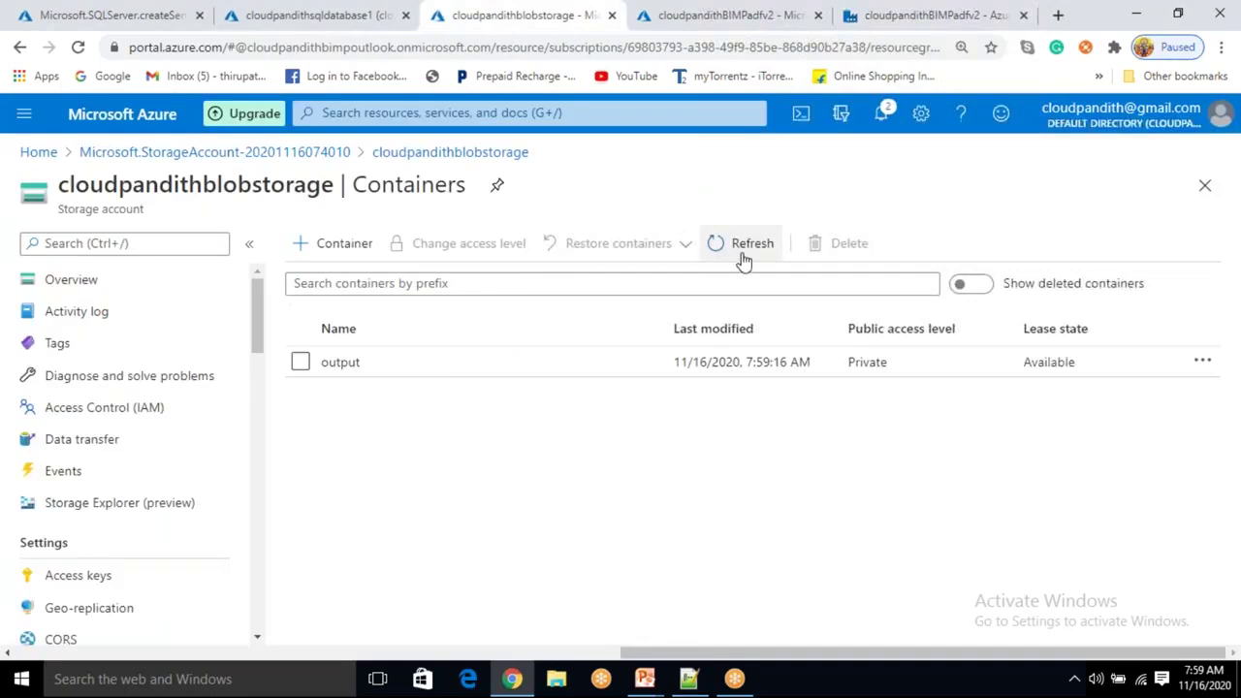
pyautogui.click(406, 371)
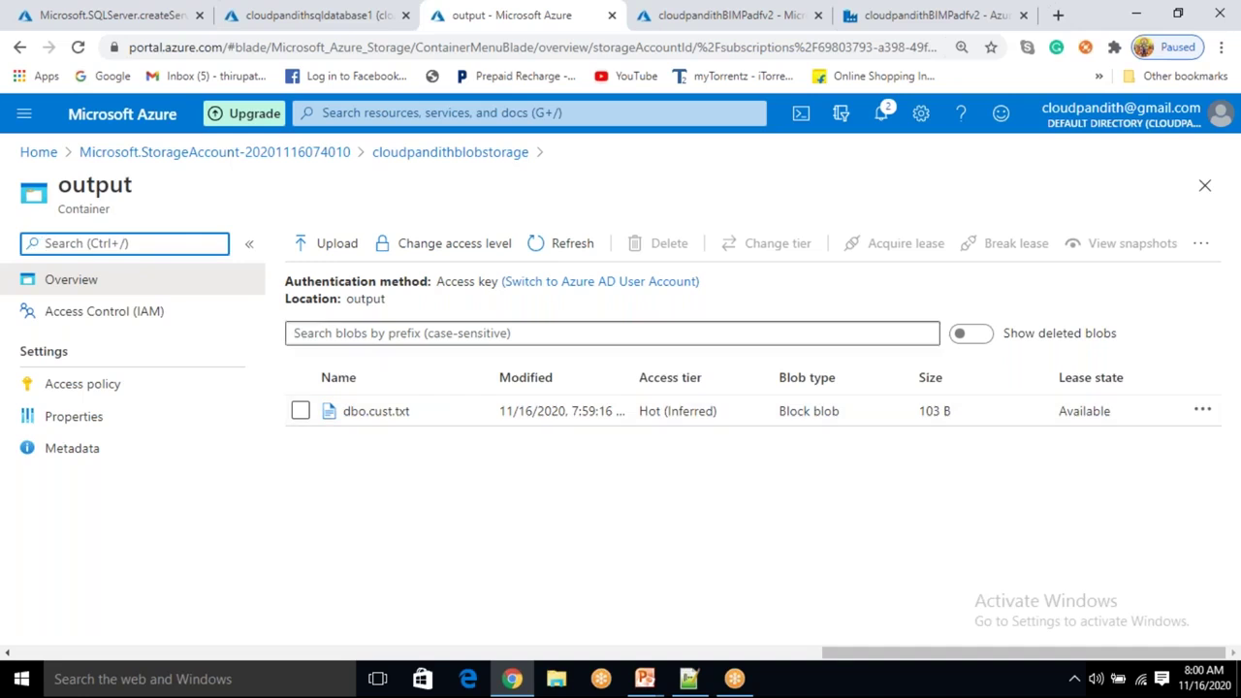
# Change the copy sink's file extension from .txt to .csv.
pyautogui.click(861, 22)
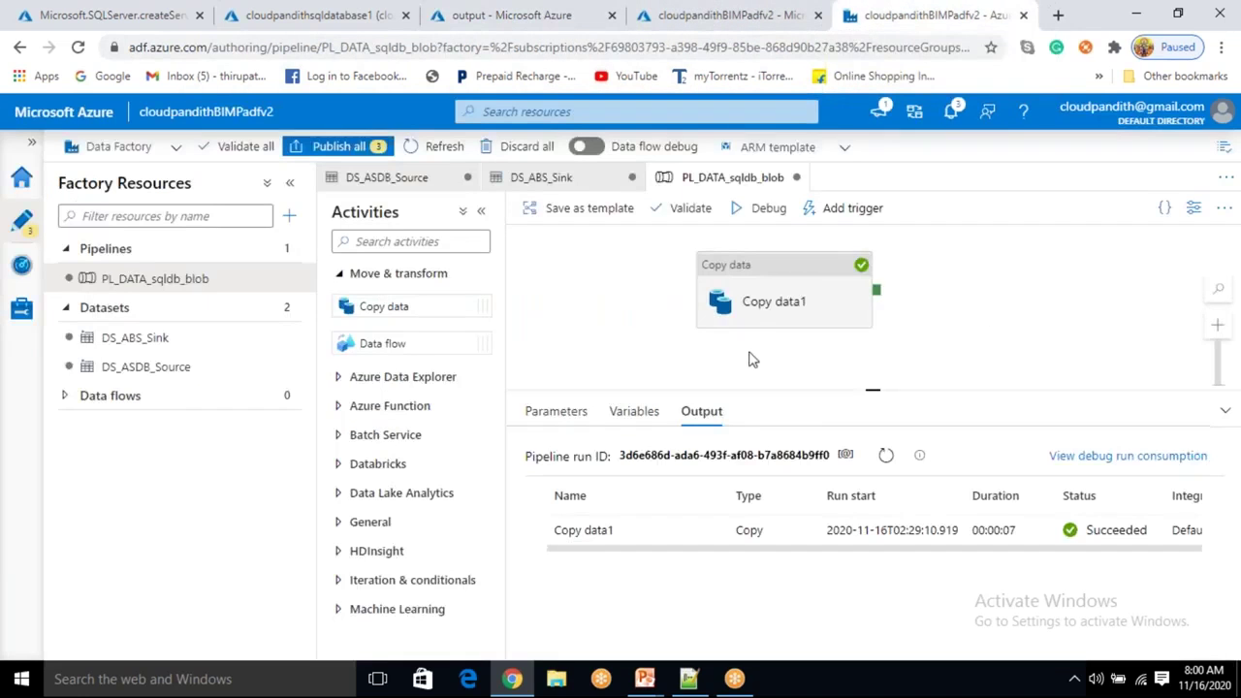
pyautogui.click(790, 293)
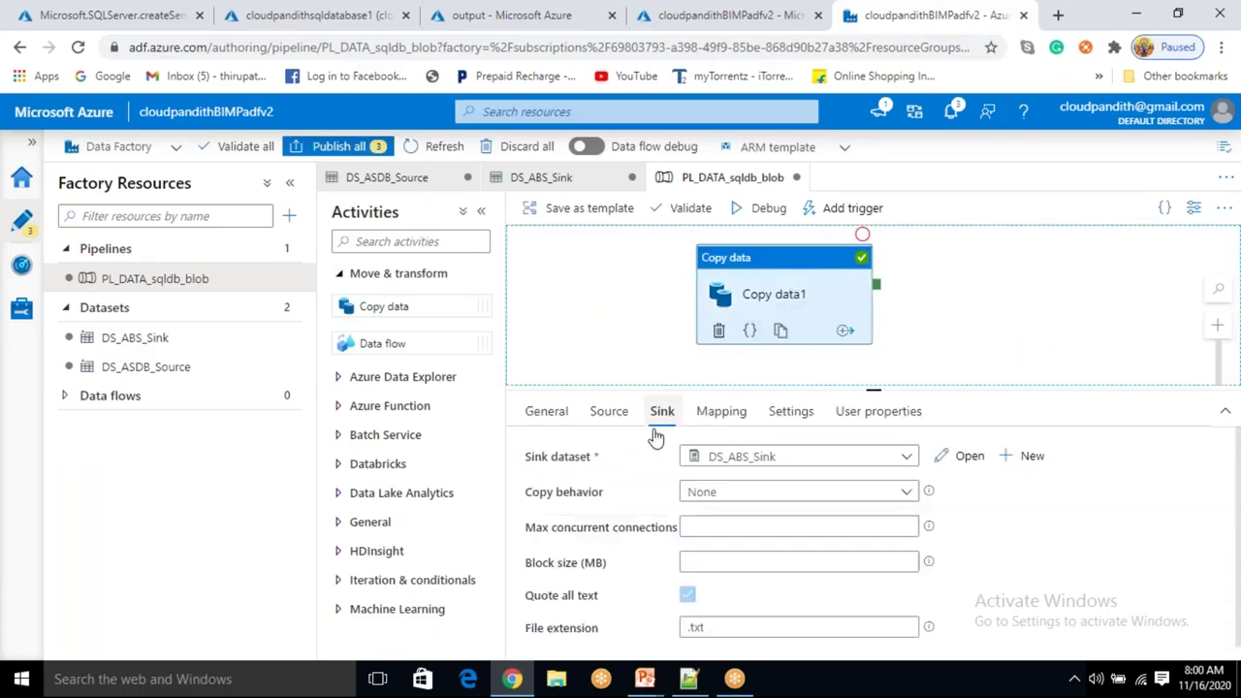
pyautogui.scroll(-1, 625, 570)
pyautogui.click(723, 571)
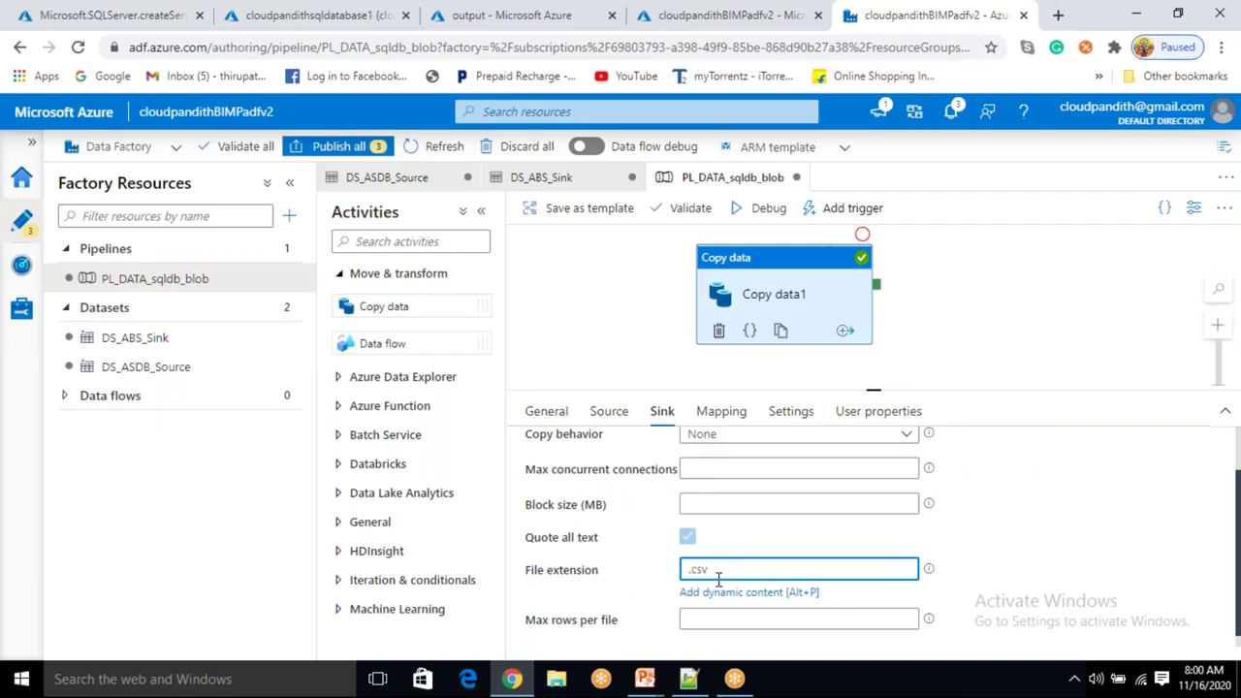
# Start a new debug run of PL_DATA_sqldb_blob and return to its run output.
pyautogui.click(766, 208)
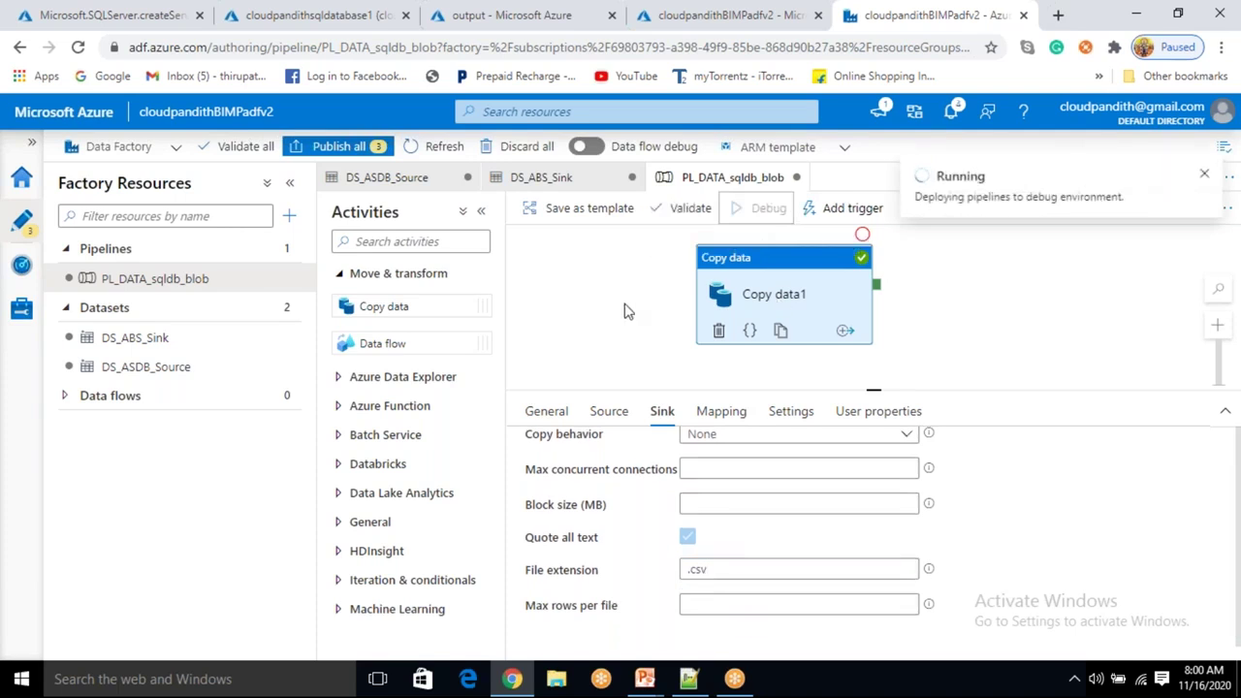
pyautogui.click(490, 13)
pyautogui.click(686, 14)
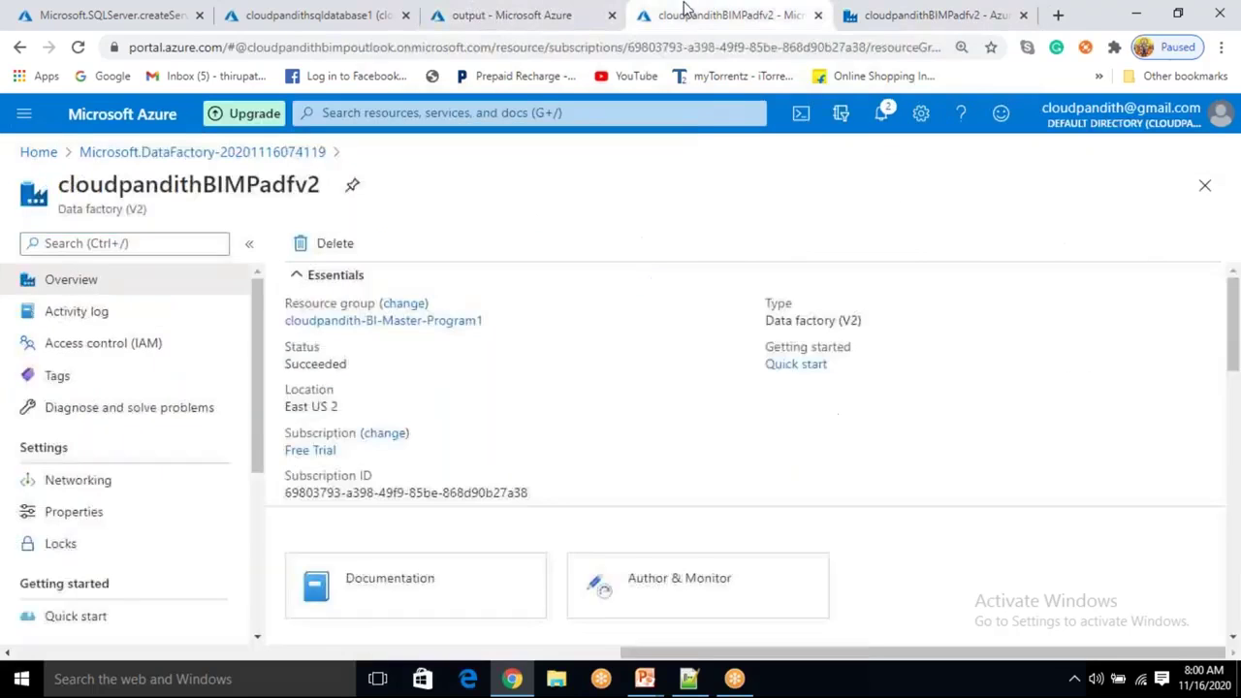
pyautogui.click(865, 13)
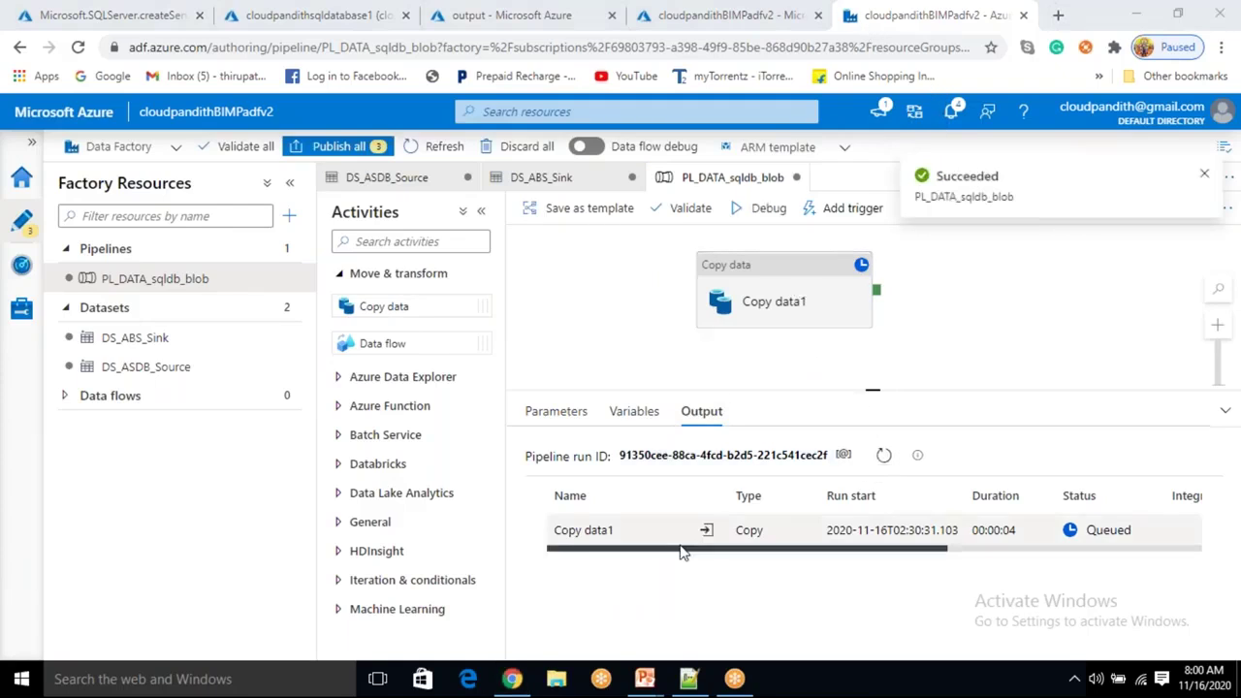
# Refresh the output container and open dbo.cust.csv to view its text contents.
pyautogui.click(569, 16)
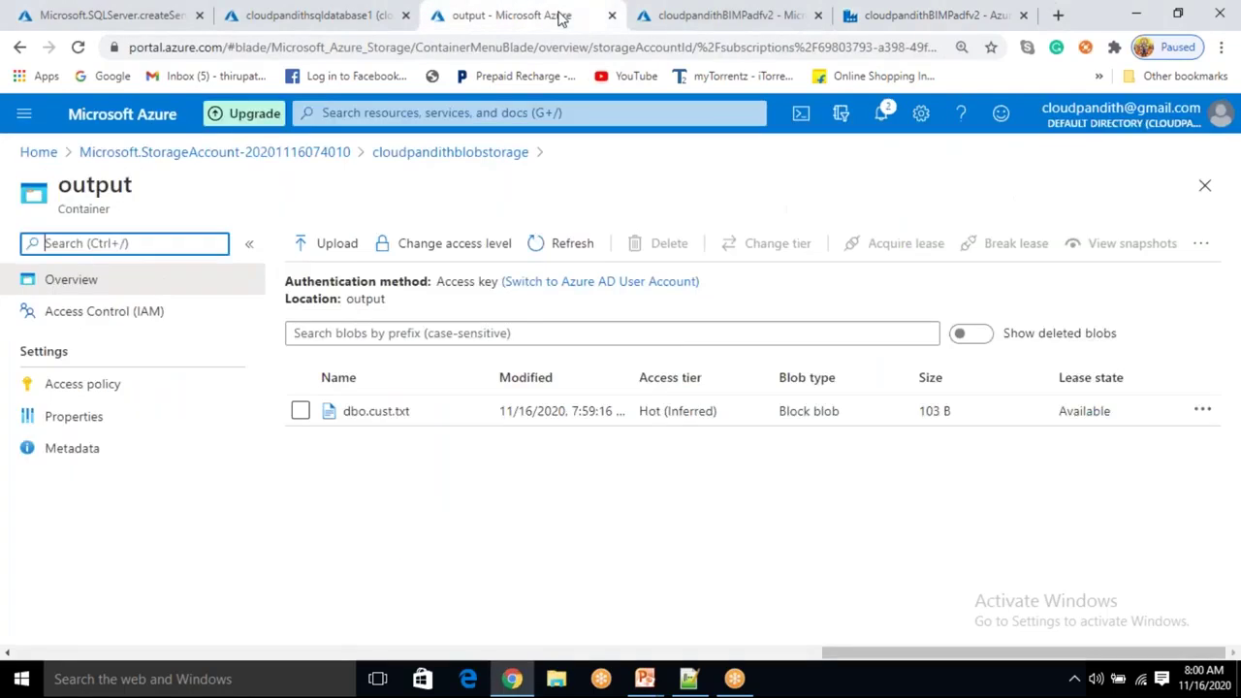
pyautogui.click(581, 243)
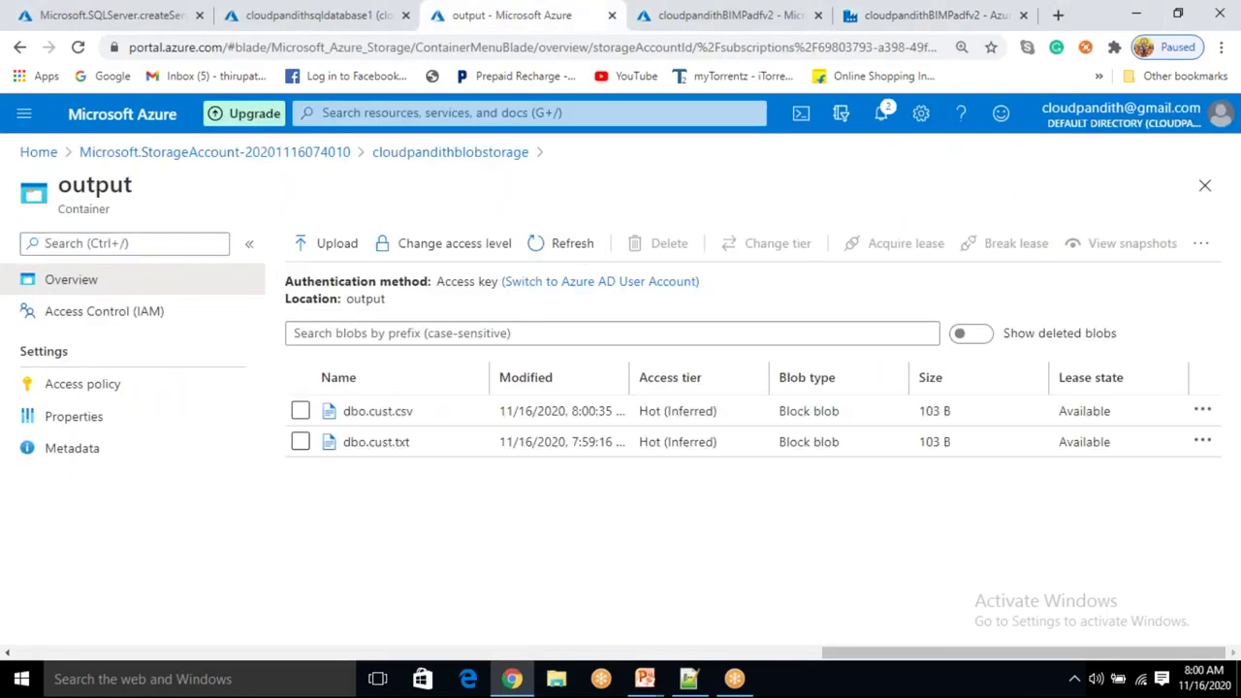
pyautogui.click(397, 413)
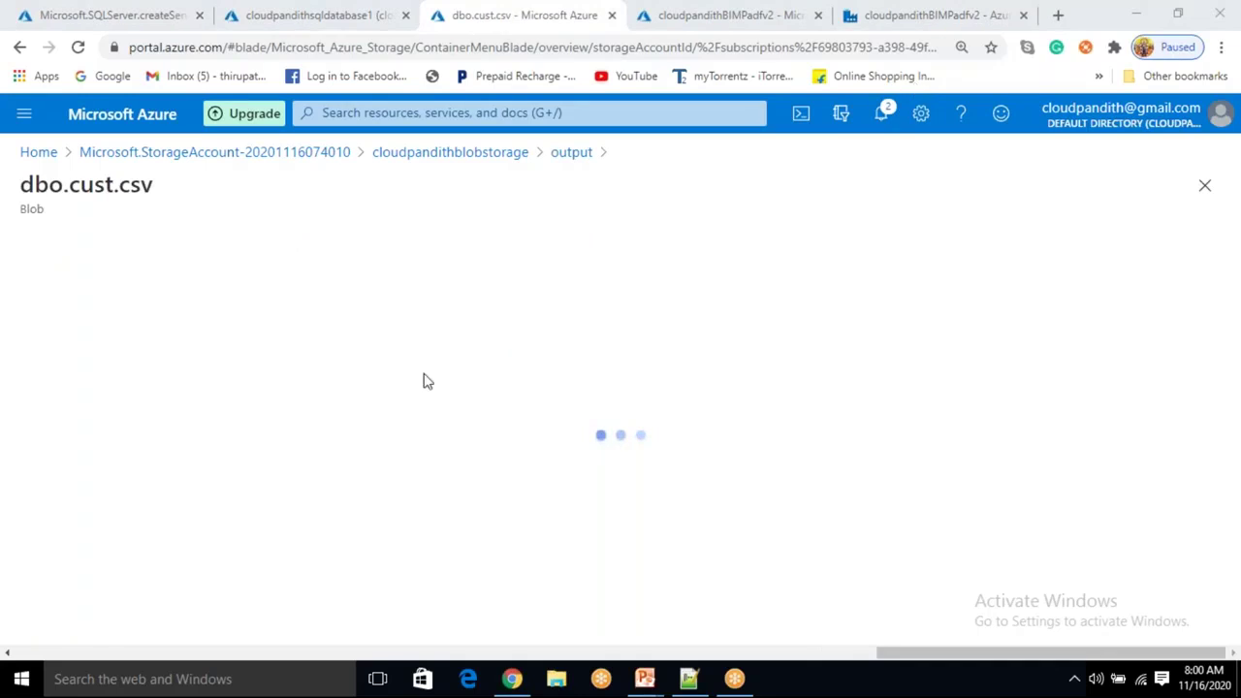
pyautogui.click(283, 292)
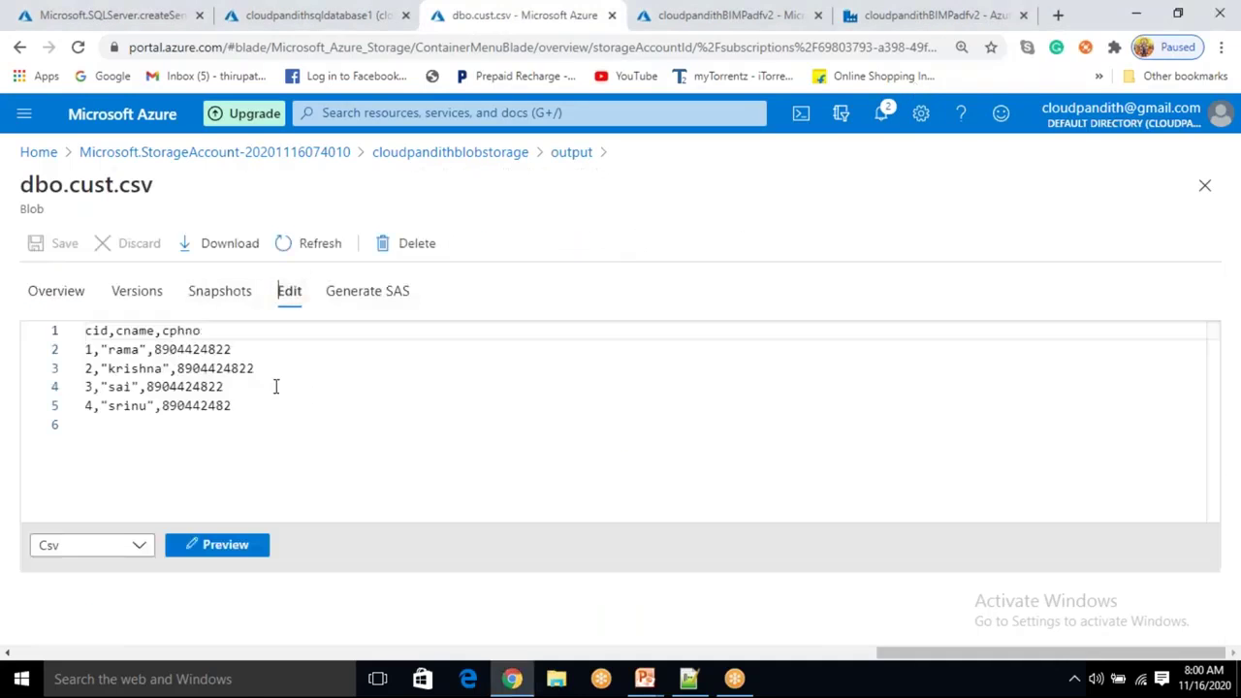
# Inspect the cid, cname, cphno header and four data rows, then preview them as a table.
pyautogui.click(212, 330)
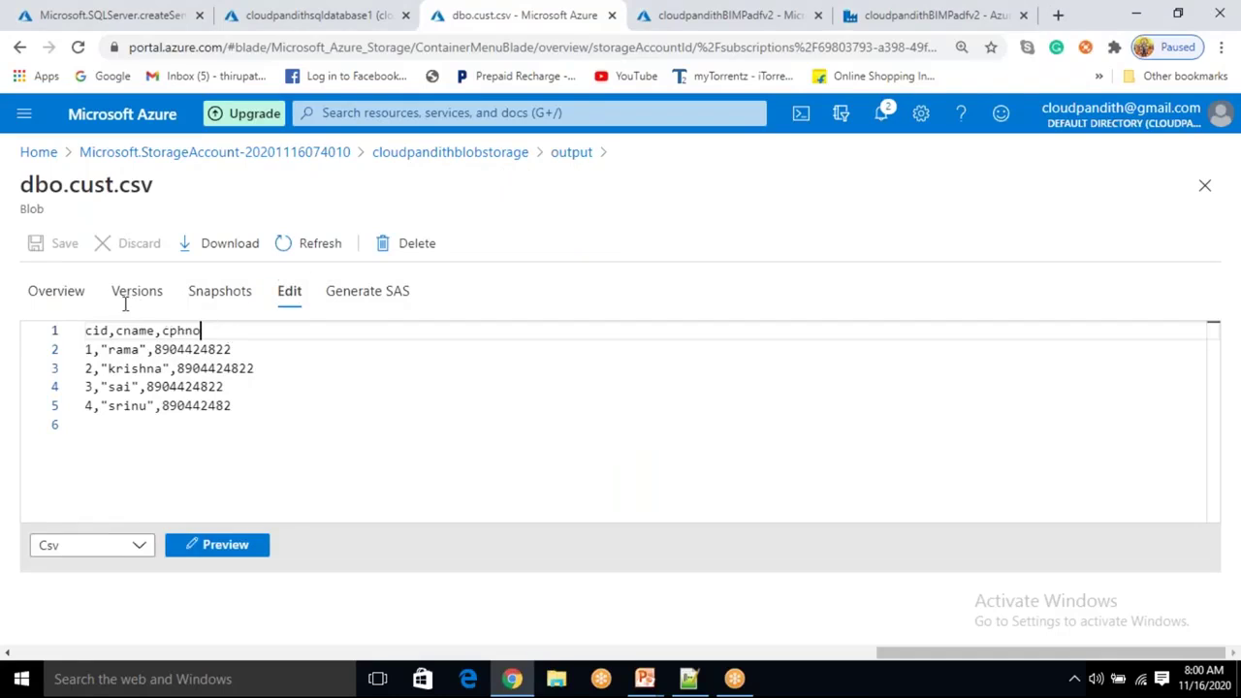
pyautogui.click(23, 327)
pyautogui.moveTo(282, 424); pyautogui.dragTo(85, 354)
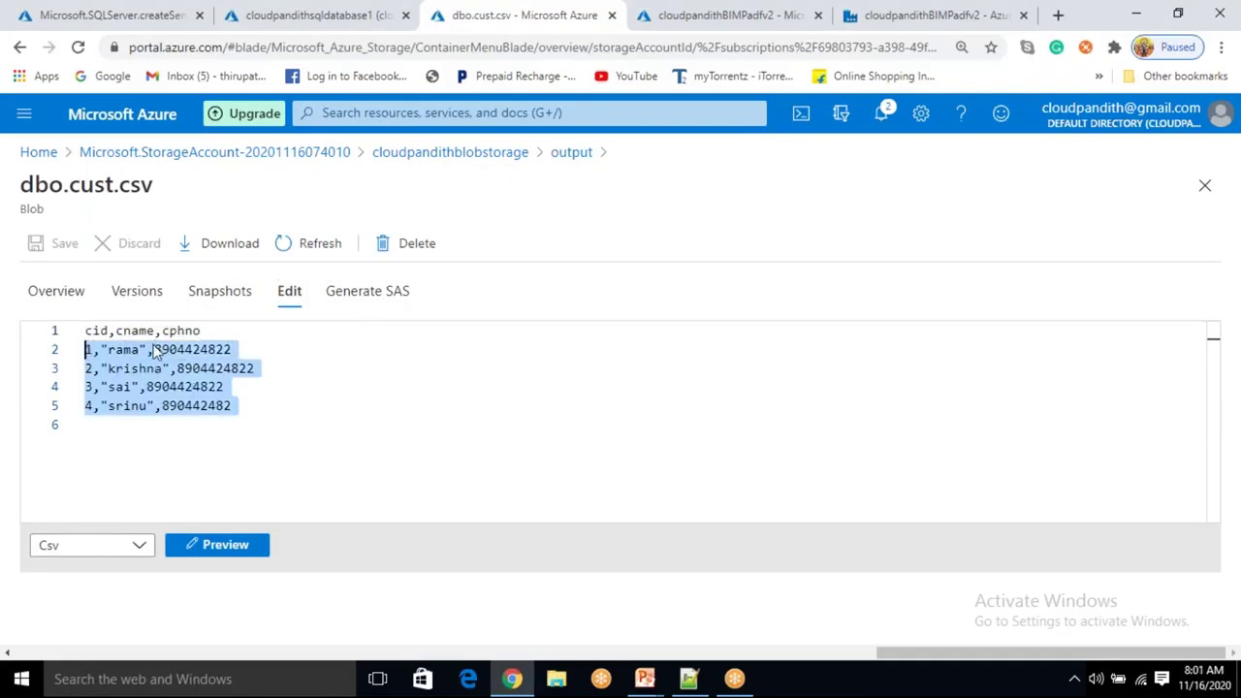
pyautogui.click(110, 330)
pyautogui.doubleClick(161, 331)
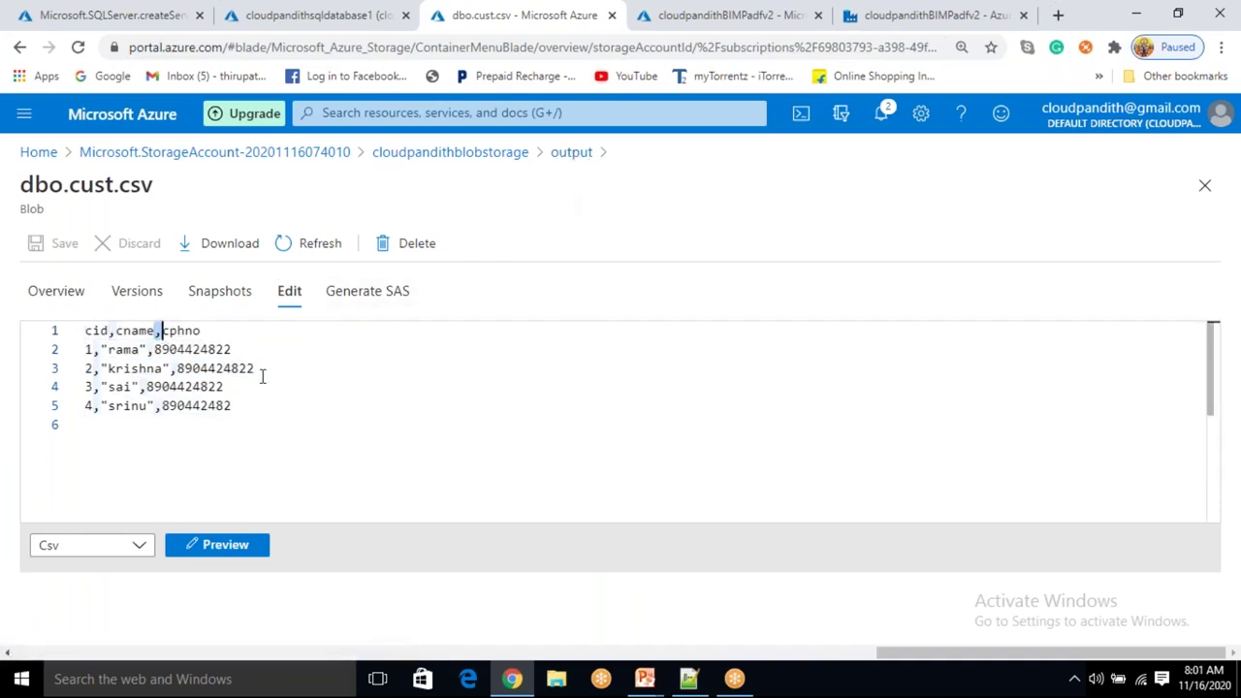
pyautogui.click(245, 557)
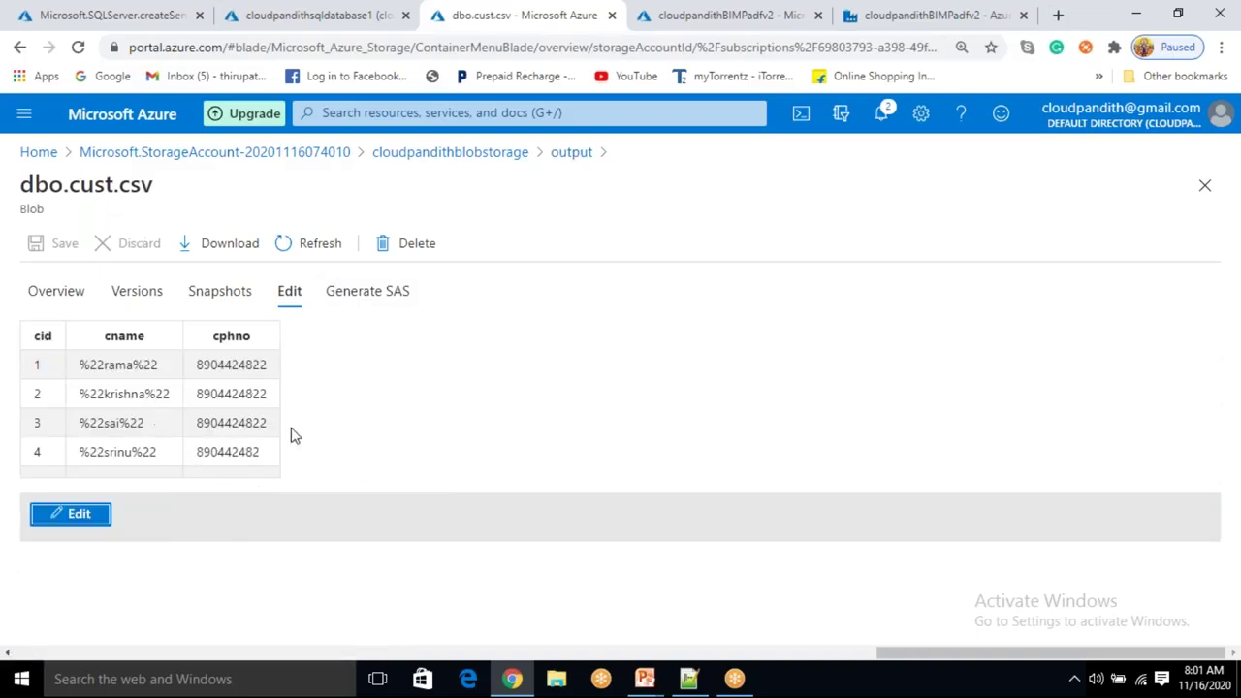
# Open dbo.cust.txt and inspect its five lines, including the cname column in the header.
pyautogui.click(569, 155)
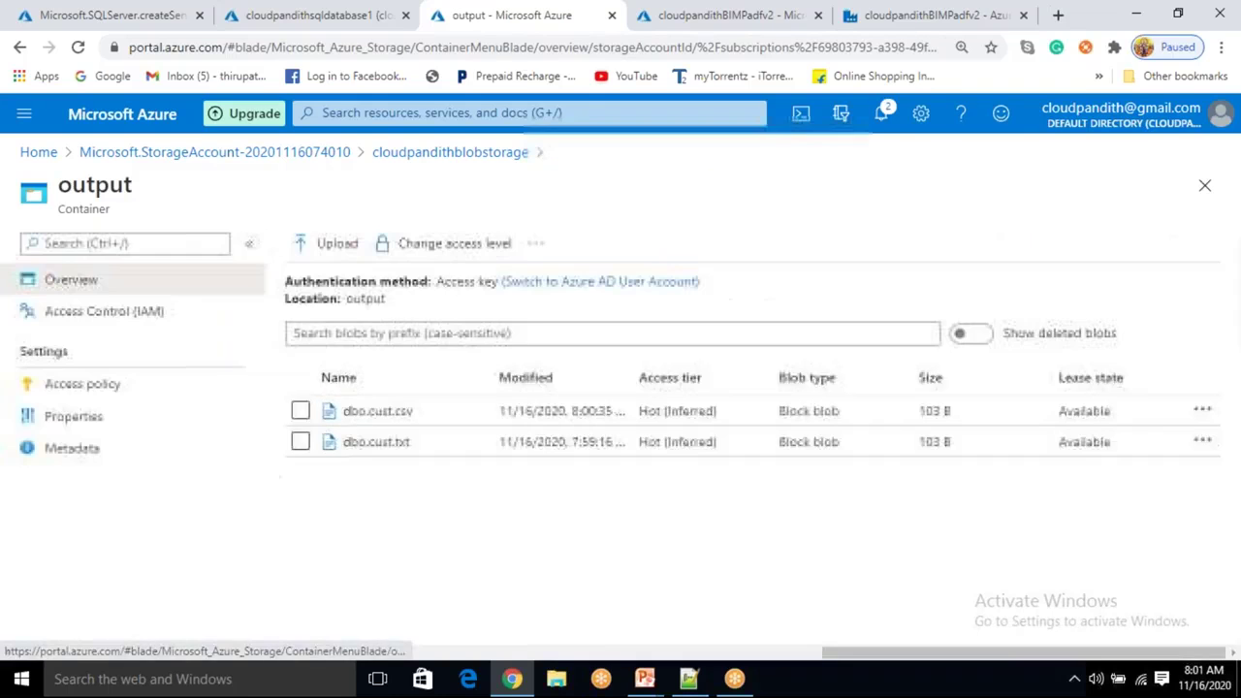
pyautogui.click(378, 444)
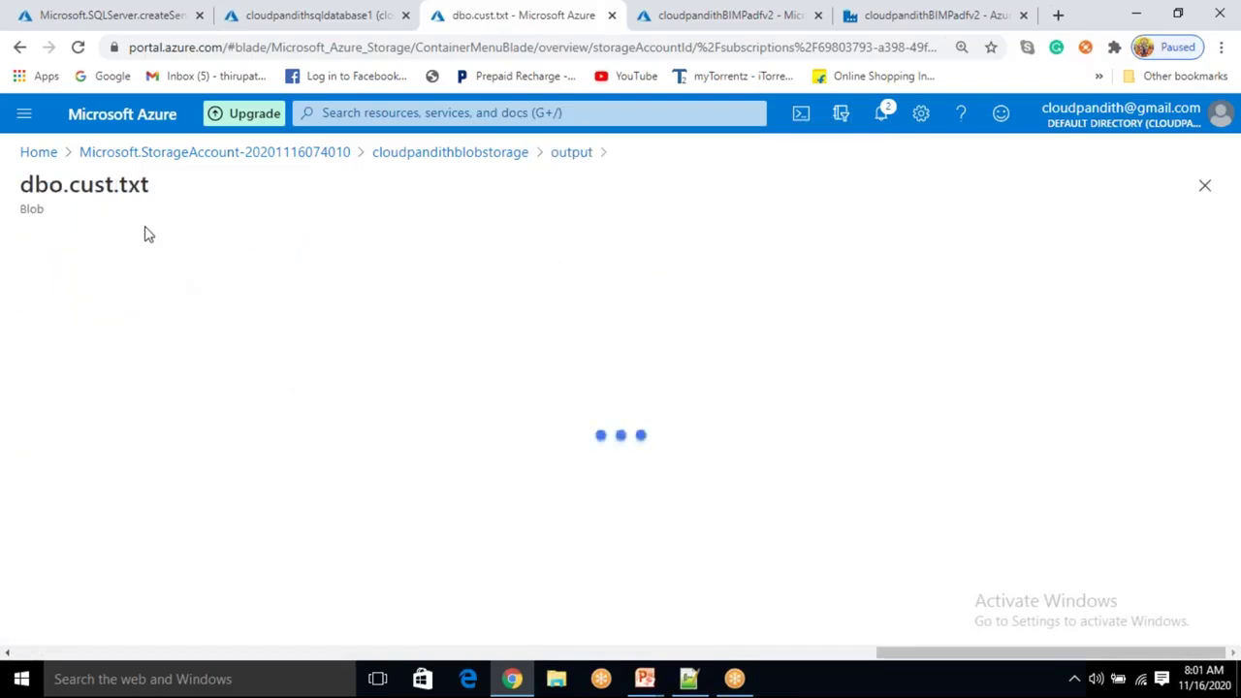
pyautogui.click(289, 291)
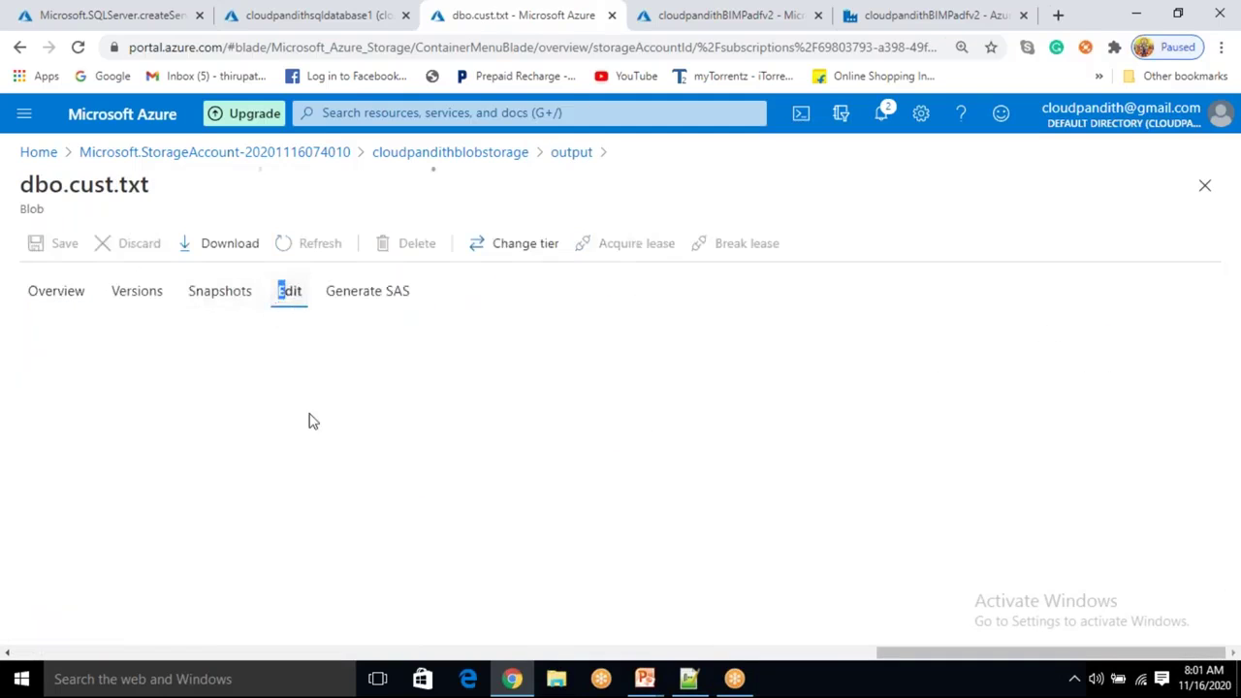
pyautogui.moveTo(250, 410); pyautogui.dragTo(84, 330)
pyautogui.click(124, 425)
pyautogui.click(114, 330)
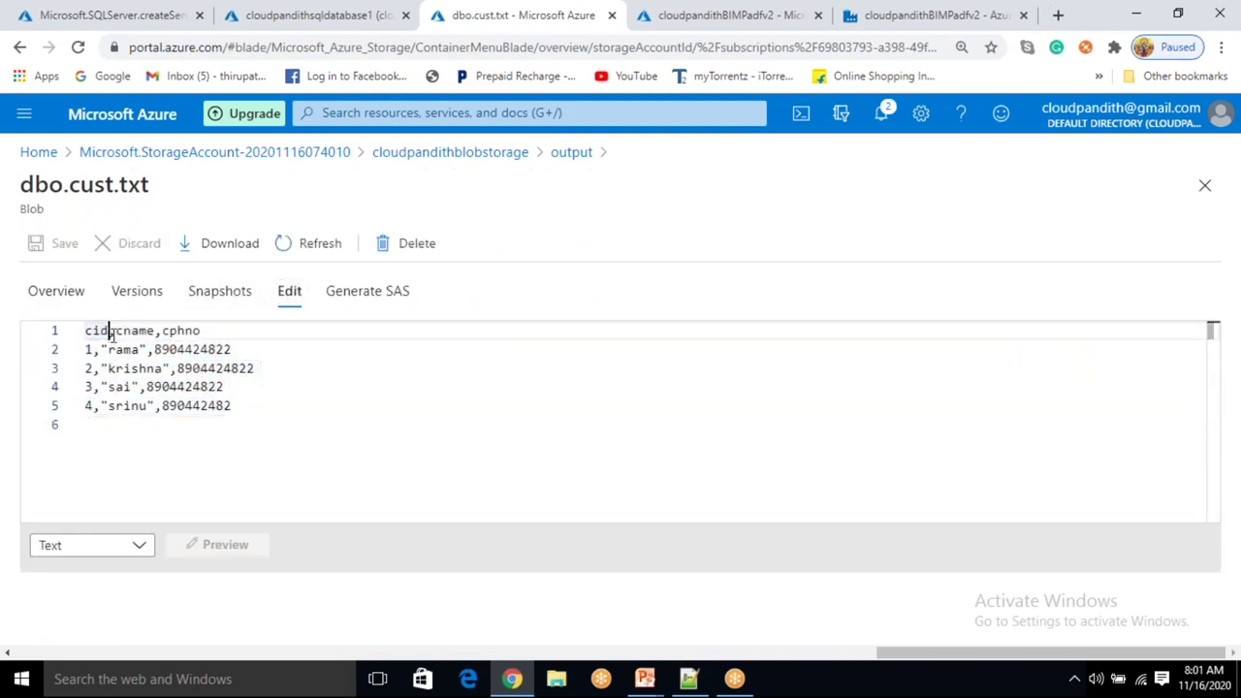
pyautogui.click(157, 330)
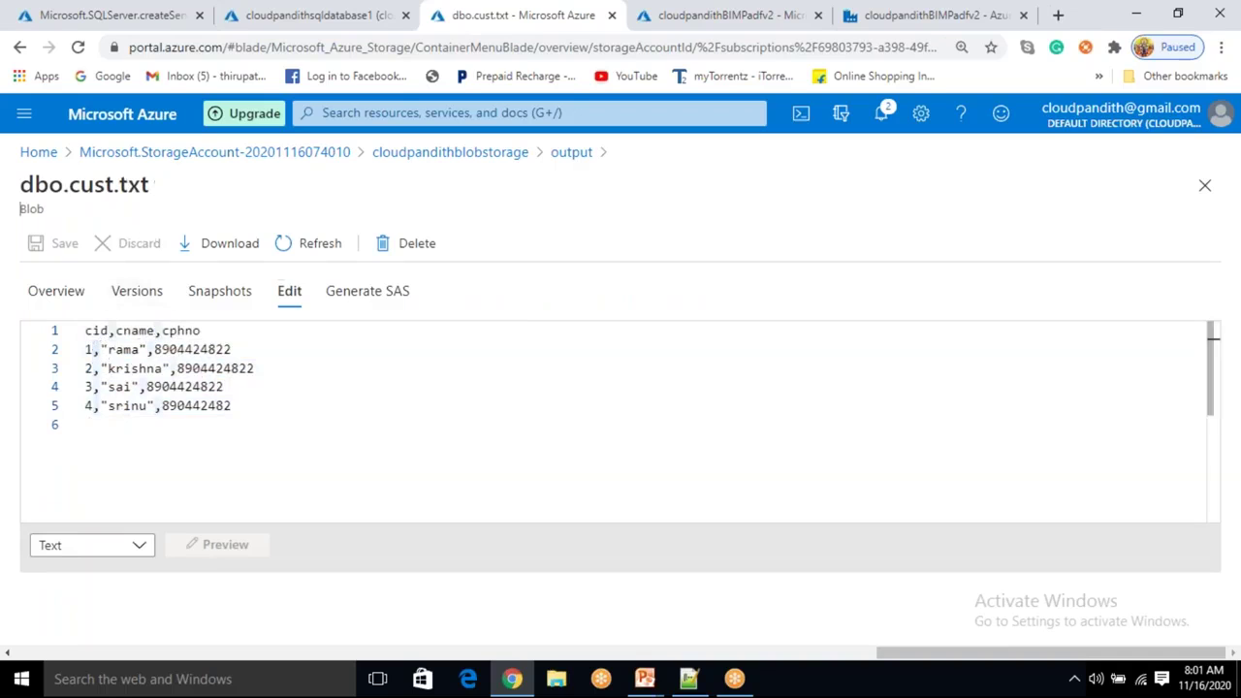
pyautogui.moveTo(151, 182); pyautogui.dragTo(120, 192)
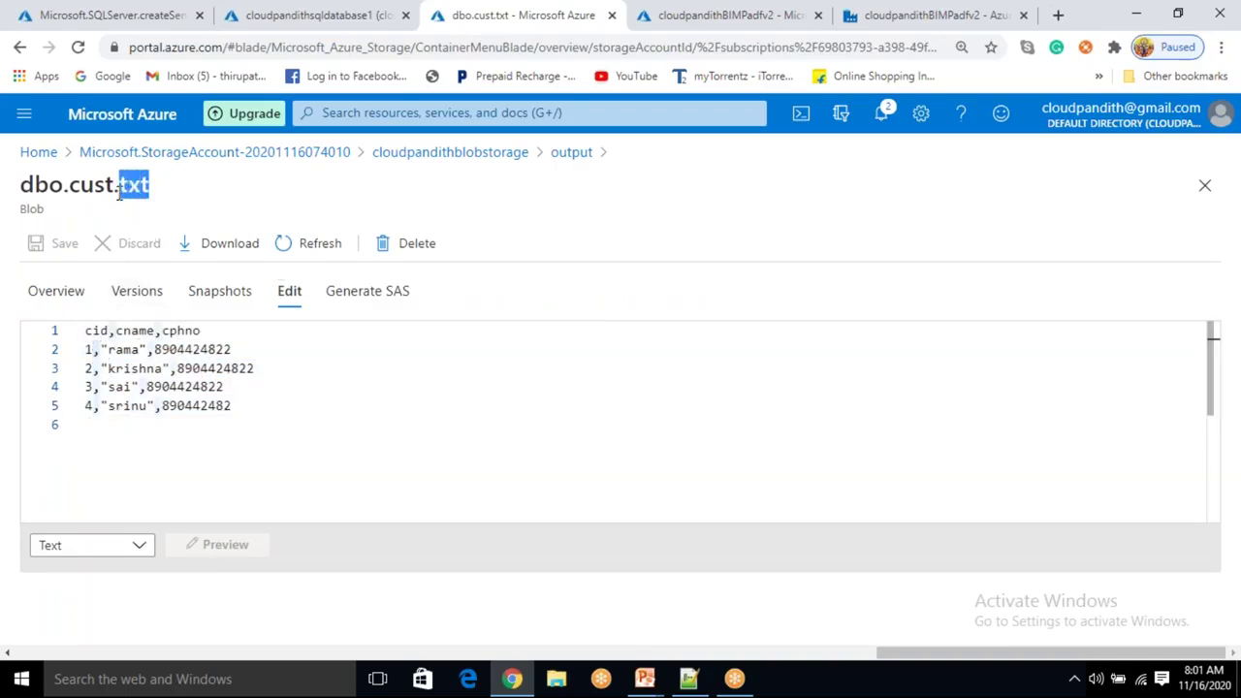
# Return to the output file list, then back to the PL_DATA_sqldb_blob pipeline in Data Factory.
pyautogui.click(562, 157)
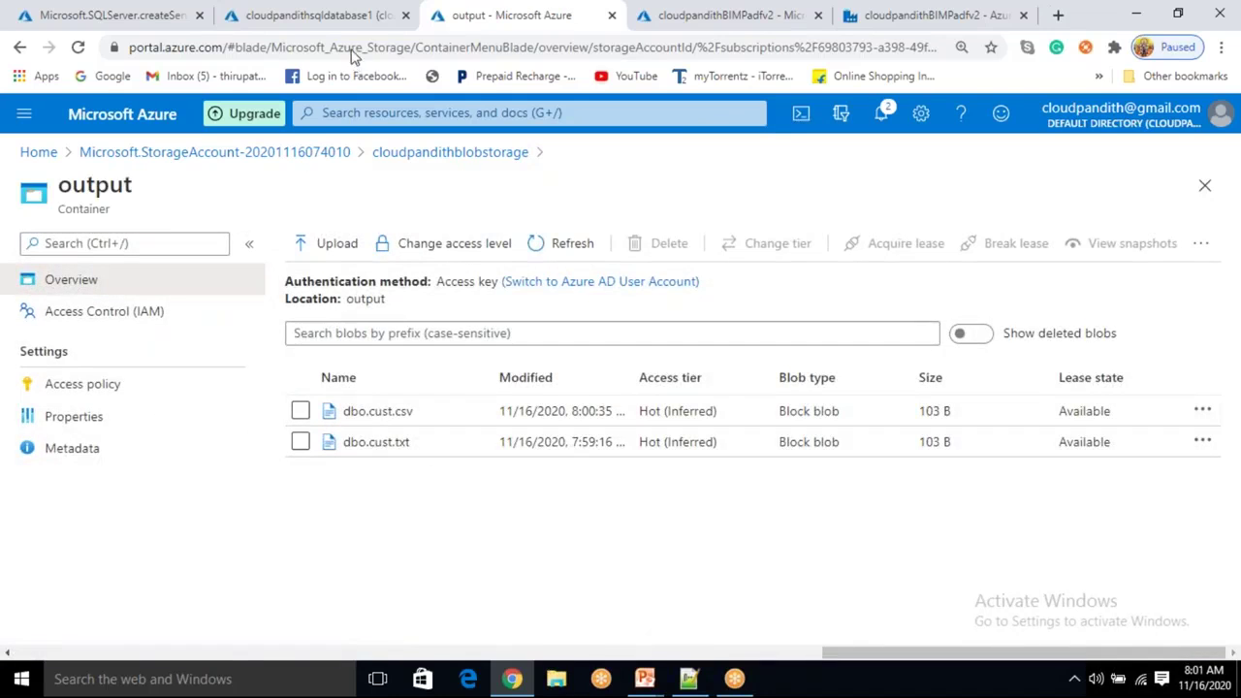
pyautogui.click(688, 17)
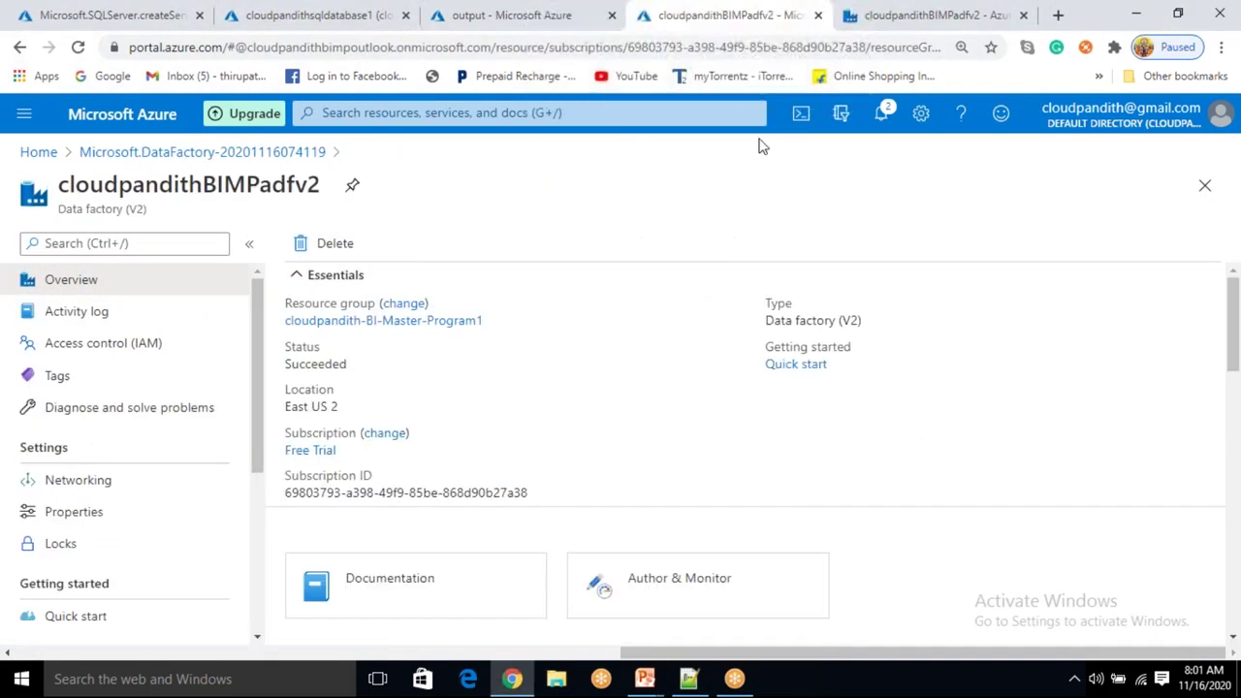
pyautogui.click(861, 16)
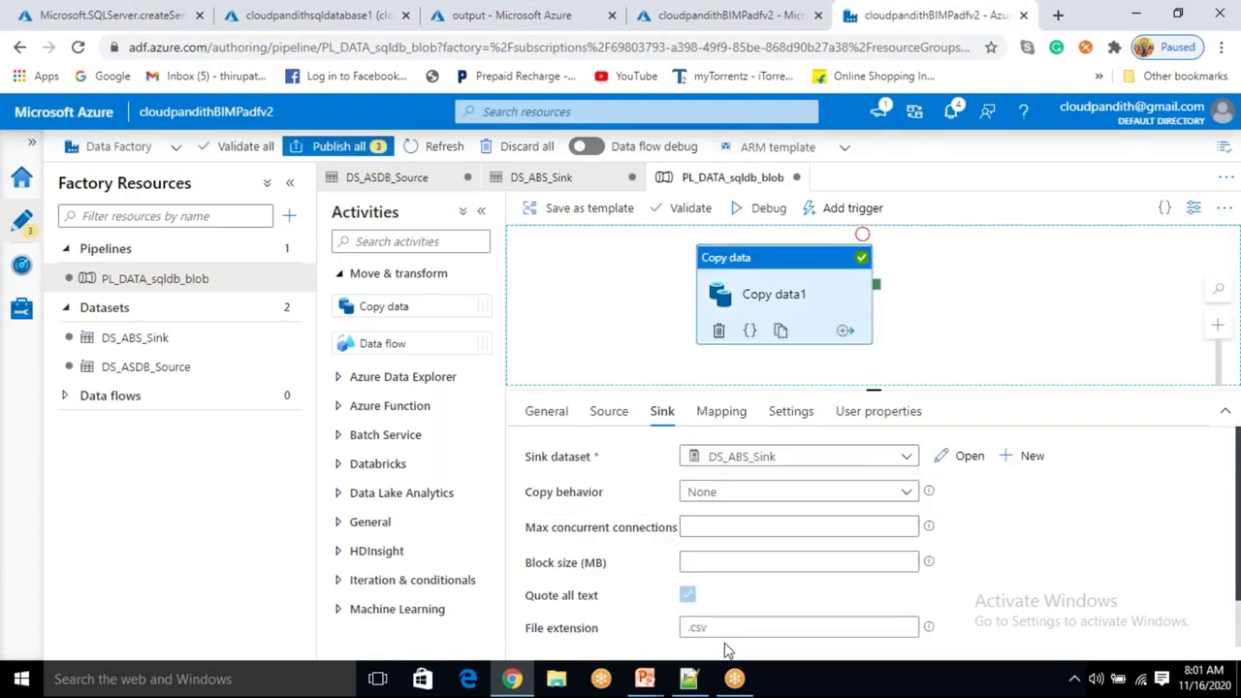
pyautogui.moveTo(645, 678)
pyautogui.click(731, 620)
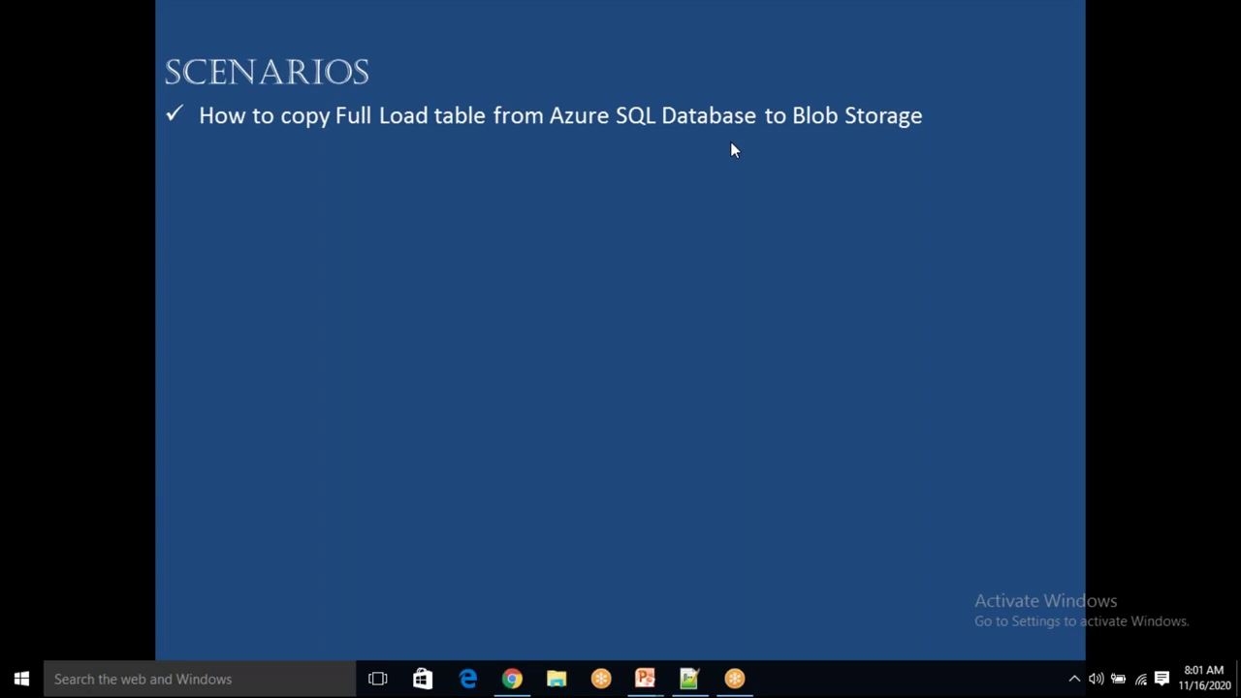
pyautogui.click(512, 678)
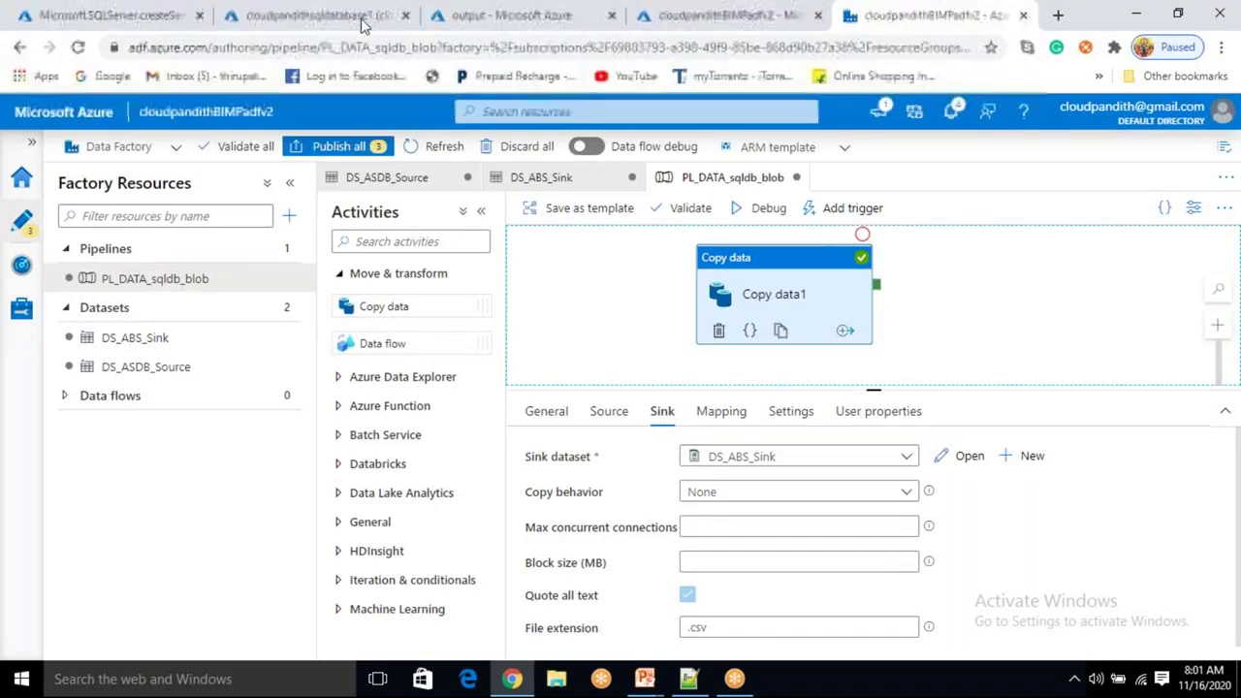
# Review dbo.cust.csv's four data rows, return to the output file list, and bring up the slide show.
pyautogui.click(489, 21)
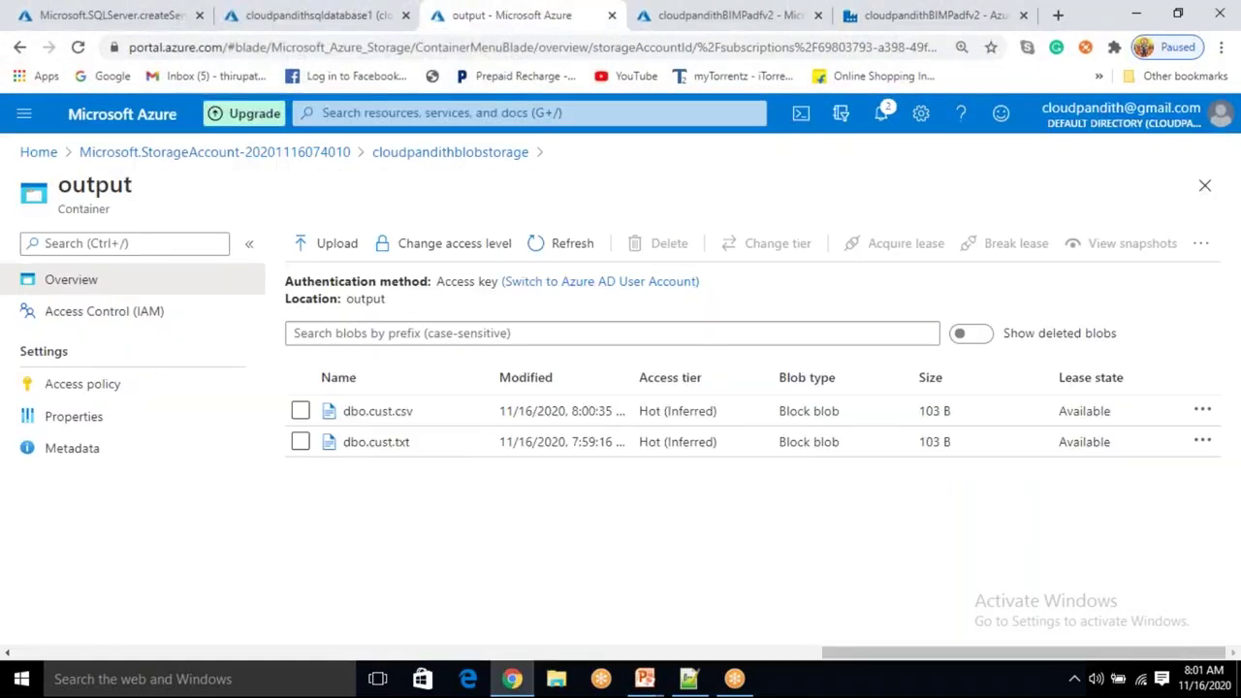
pyautogui.click(403, 415)
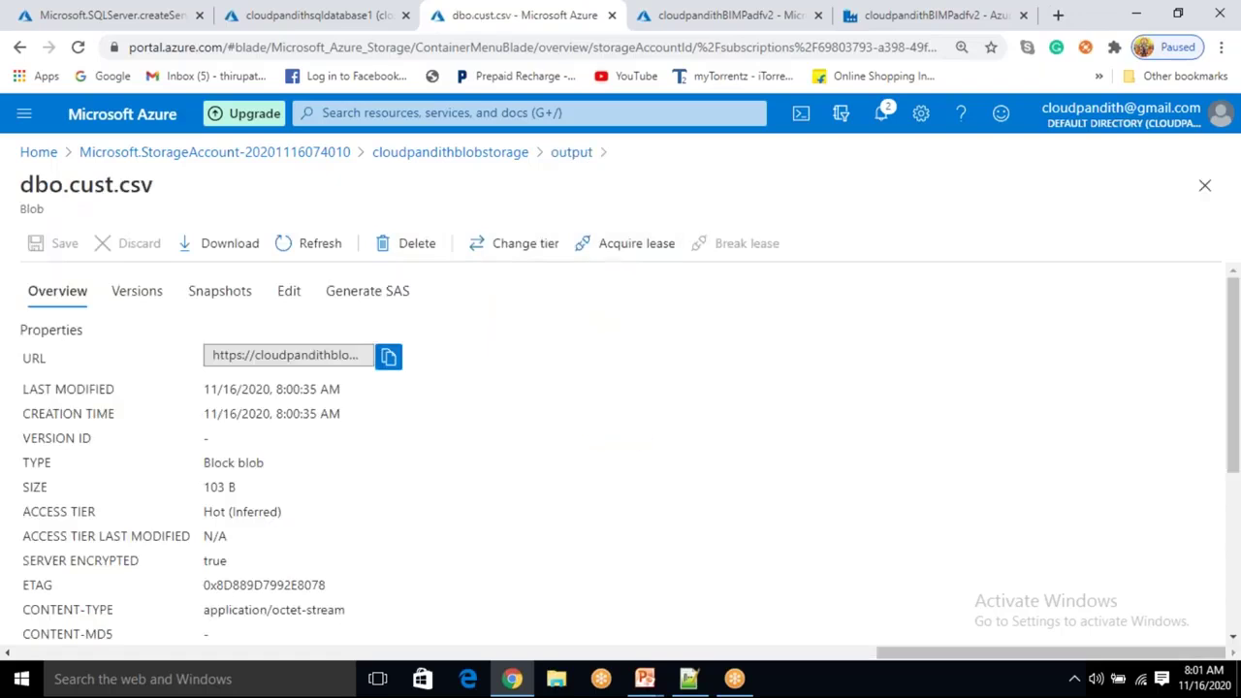
pyautogui.click(288, 290)
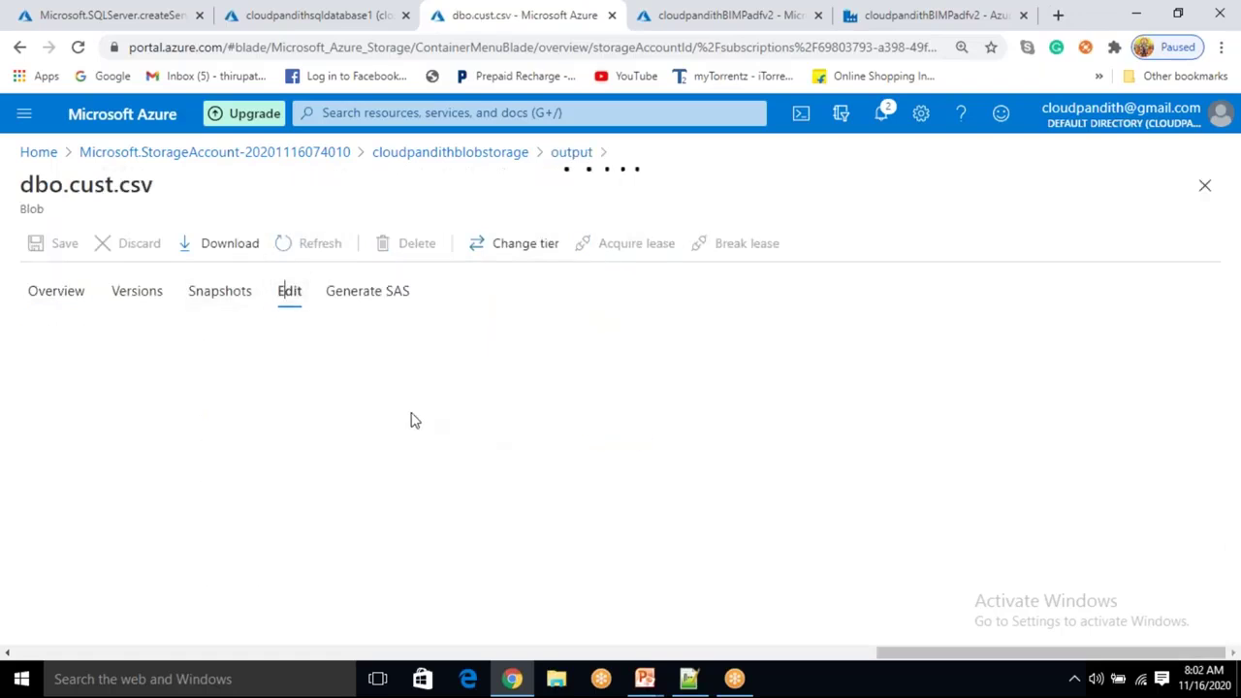
pyautogui.moveTo(239, 405); pyautogui.dragTo(21, 360)
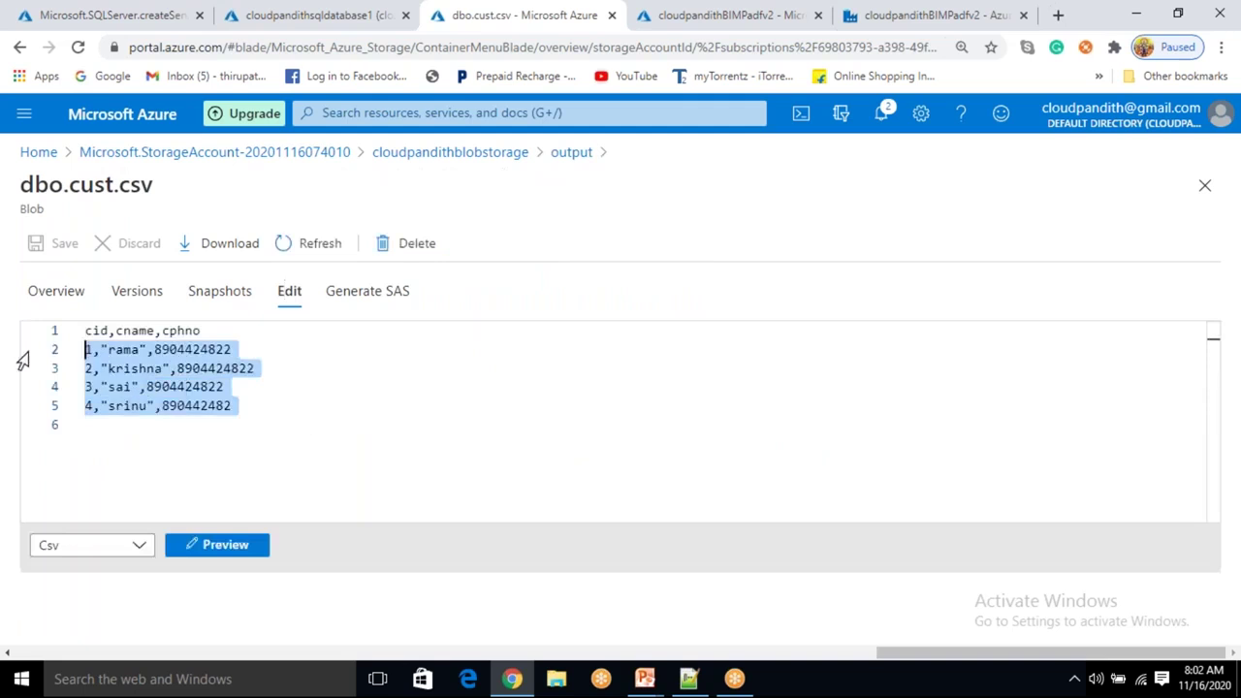
pyautogui.click(578, 155)
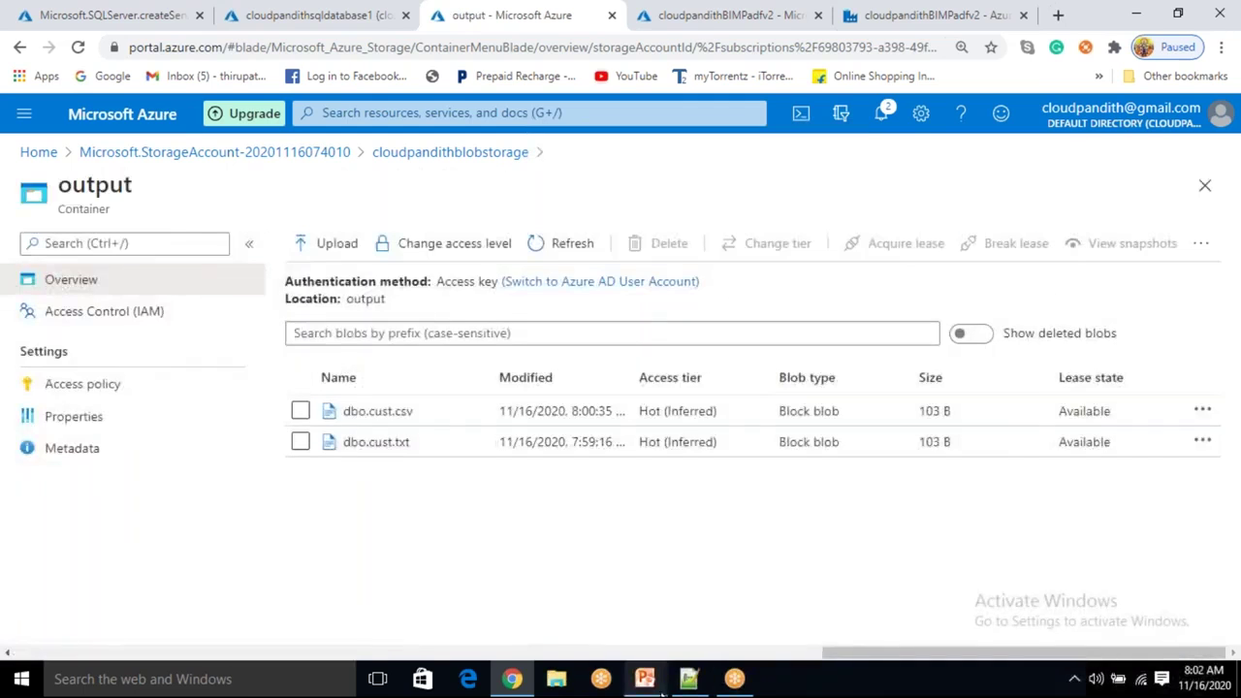
pyautogui.moveTo(662, 691)
pyautogui.click(735, 634)
# Reveal the selected-columns SQL-to-Blob scenario bullet, then return to the Data Factory pipeline editor.
pyautogui.click(613, 481)
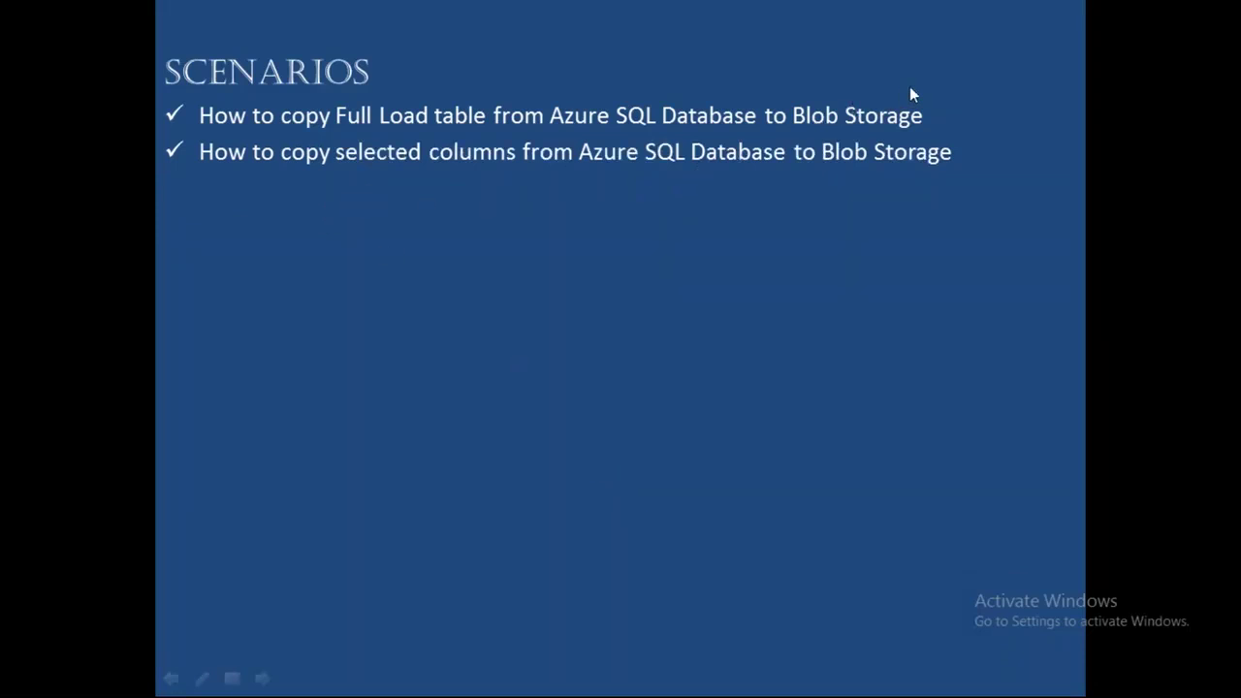
pyautogui.press('super')
pyautogui.hotkey('alt', 'Tab')
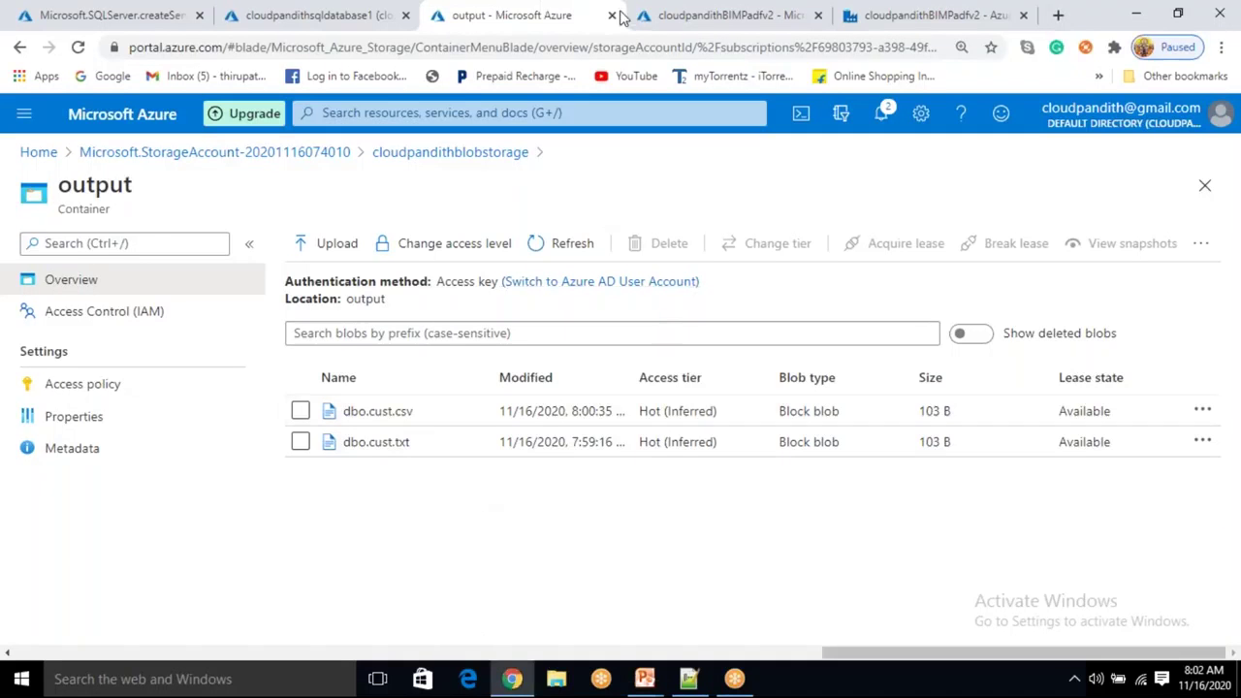
pyautogui.click(909, 27)
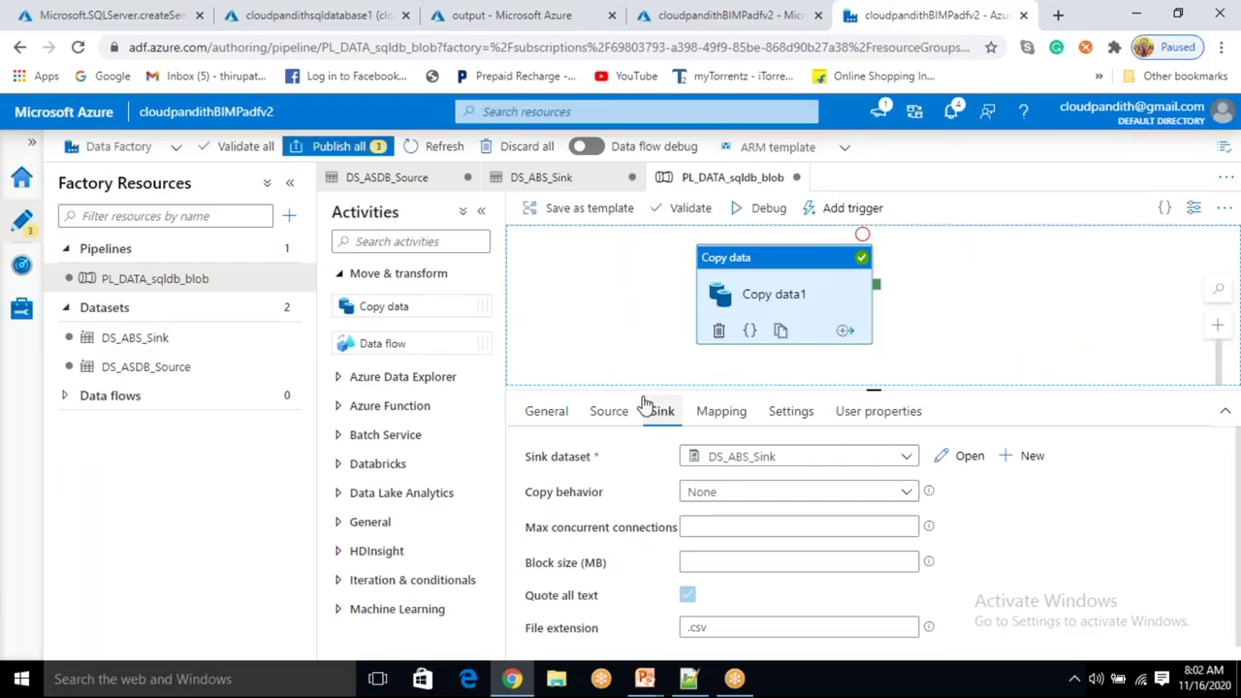
# Set Copy data1's source to the query 'select cname,cphno from cust' and preview the returned rows.
pyautogui.click(609, 412)
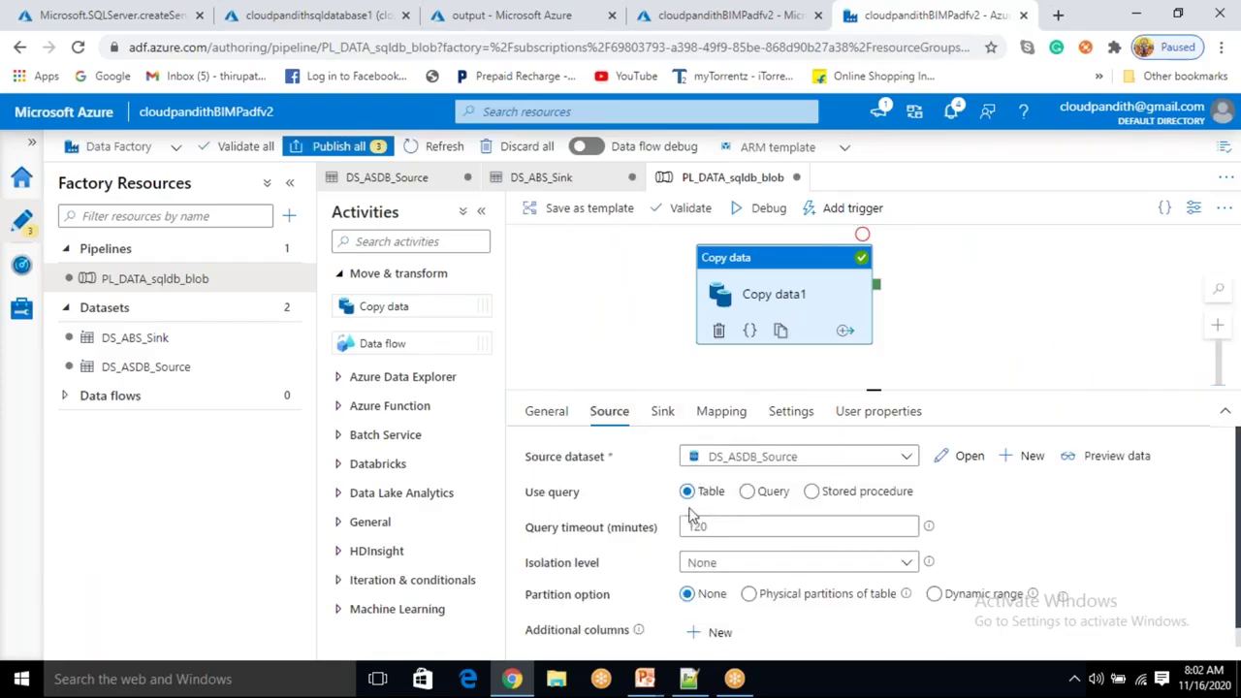
pyautogui.click(747, 493)
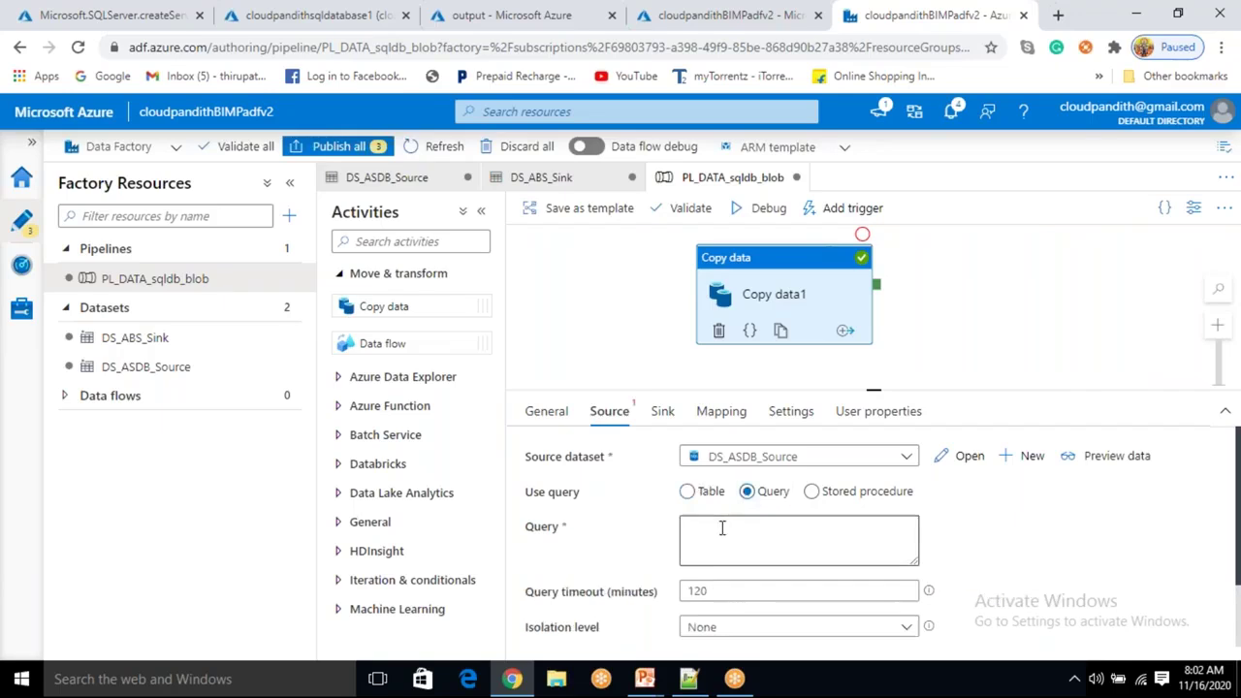
pyautogui.click(722, 527)
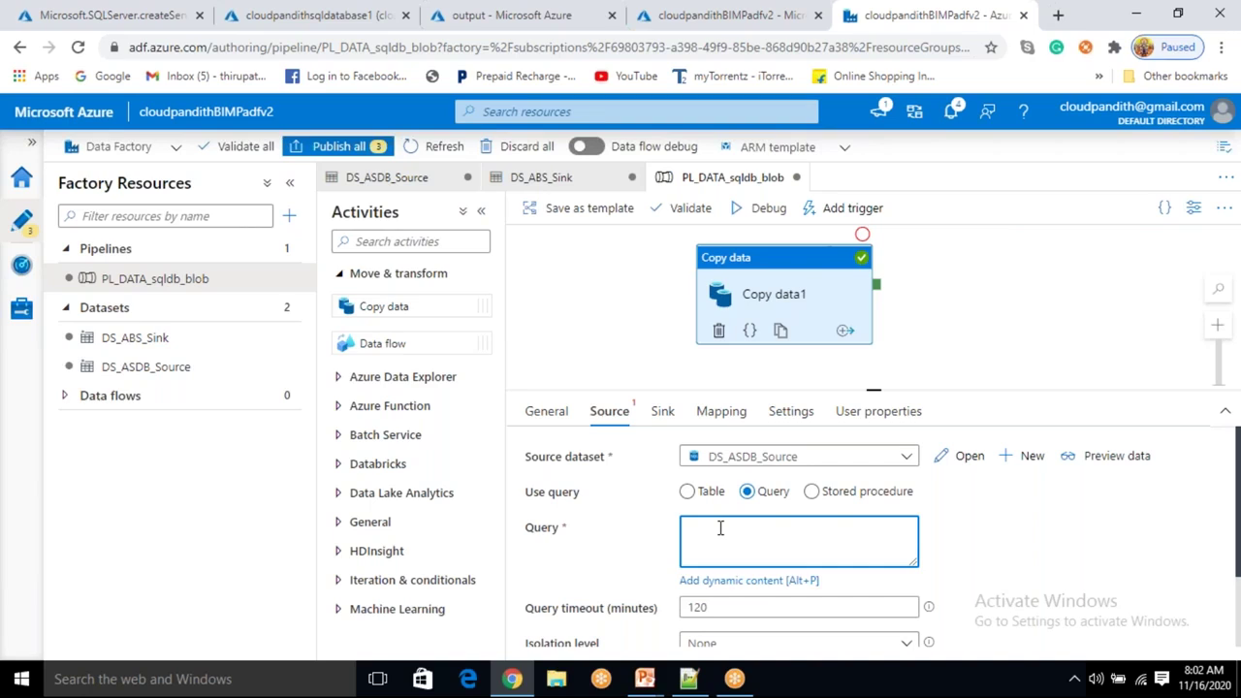
pyautogui.write('select * from cust')
pyautogui.click(728, 528)
pyautogui.write('cna from cust')
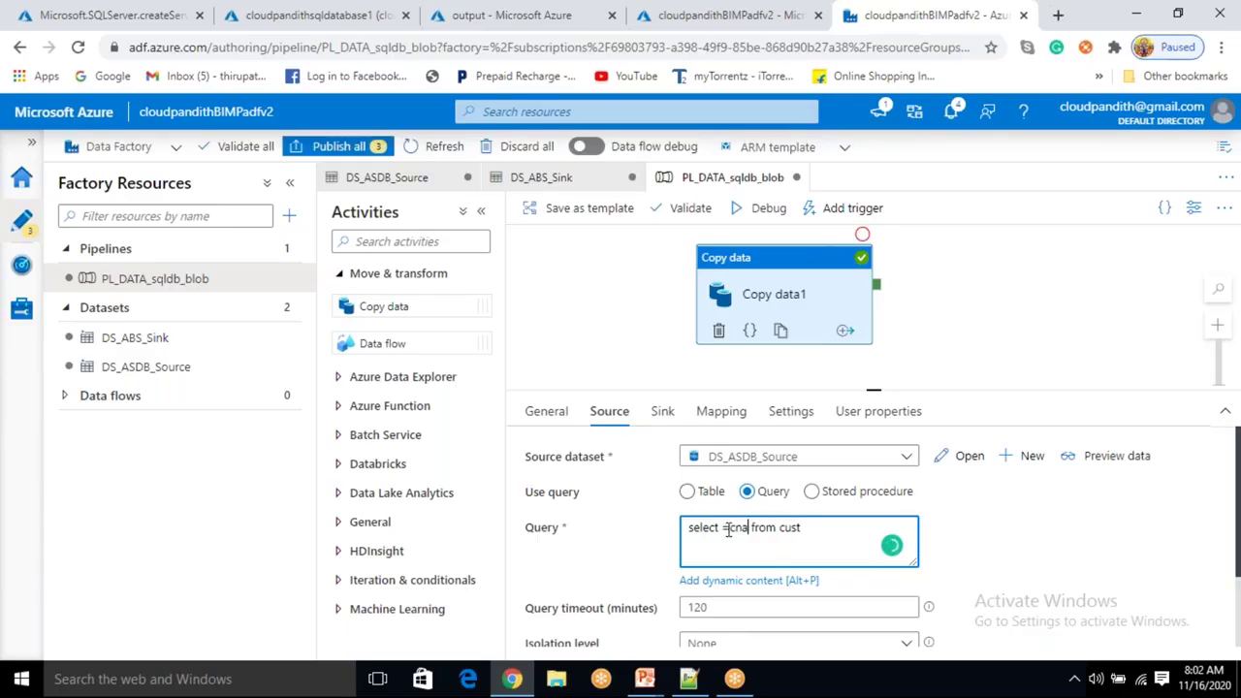
pyautogui.press('BackSpace')
pyautogui.press('BackSpace')
pyautogui.press('BackSpace')
pyautogui.press('BackSpace')
pyautogui.press('BackSpace')
pyautogui.write('cname,cphno')
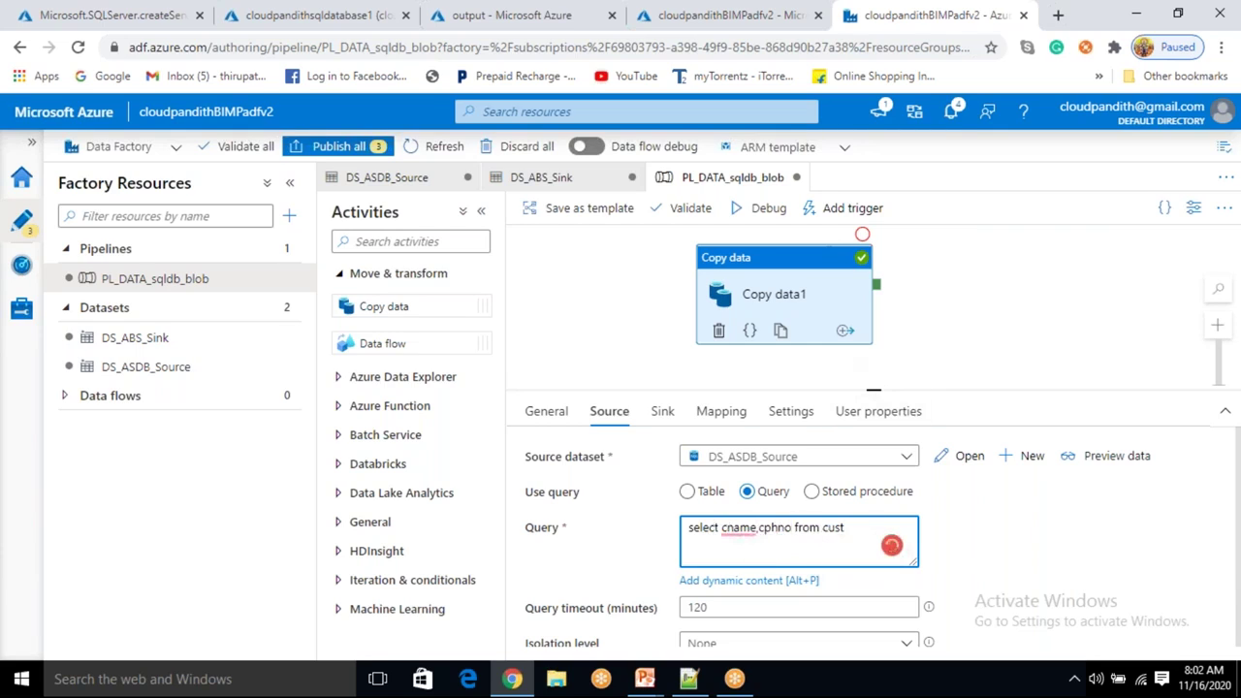
pyautogui.click(1127, 459)
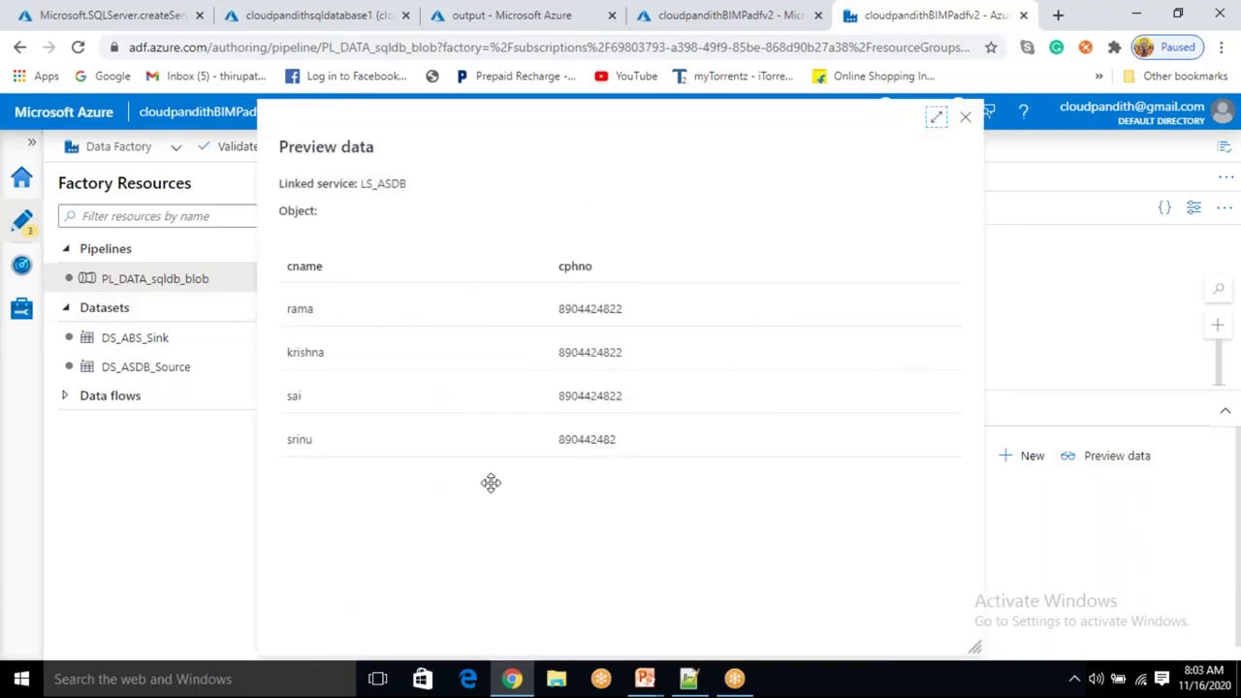
pyautogui.click(966, 123)
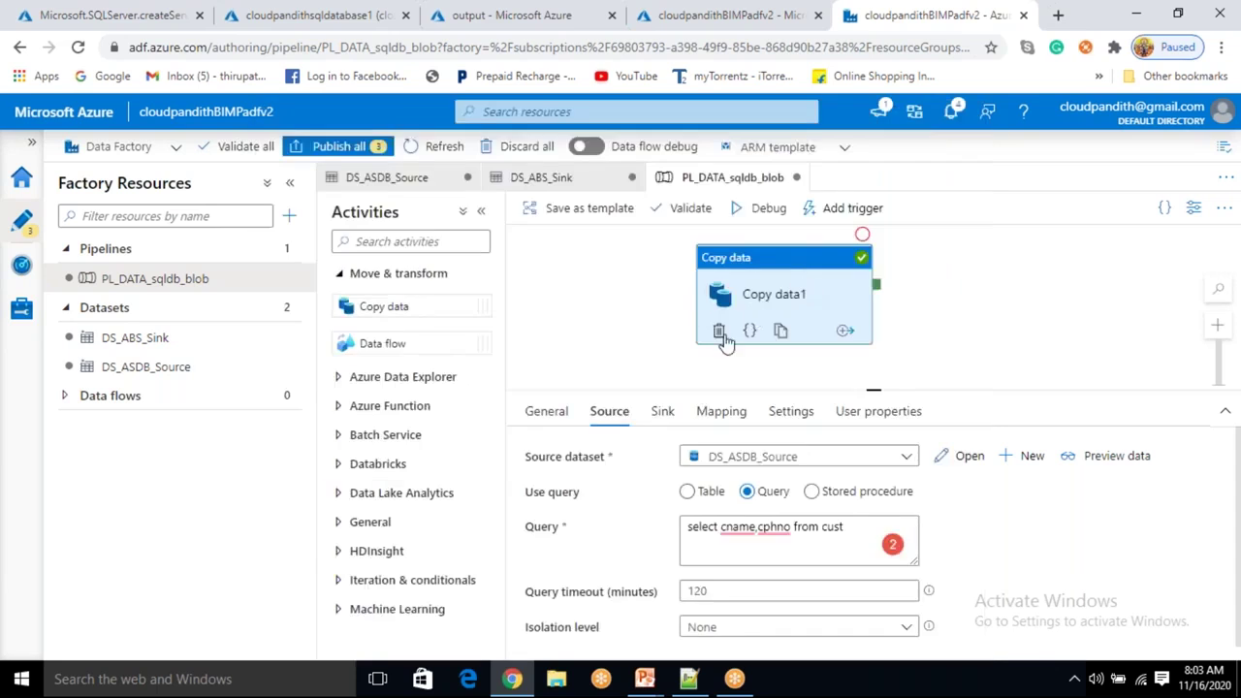
# Check the sink and source settings, then debug-run PL_DATA_sqldb_blob until Copy data1 succeeds.
pyautogui.click(664, 417)
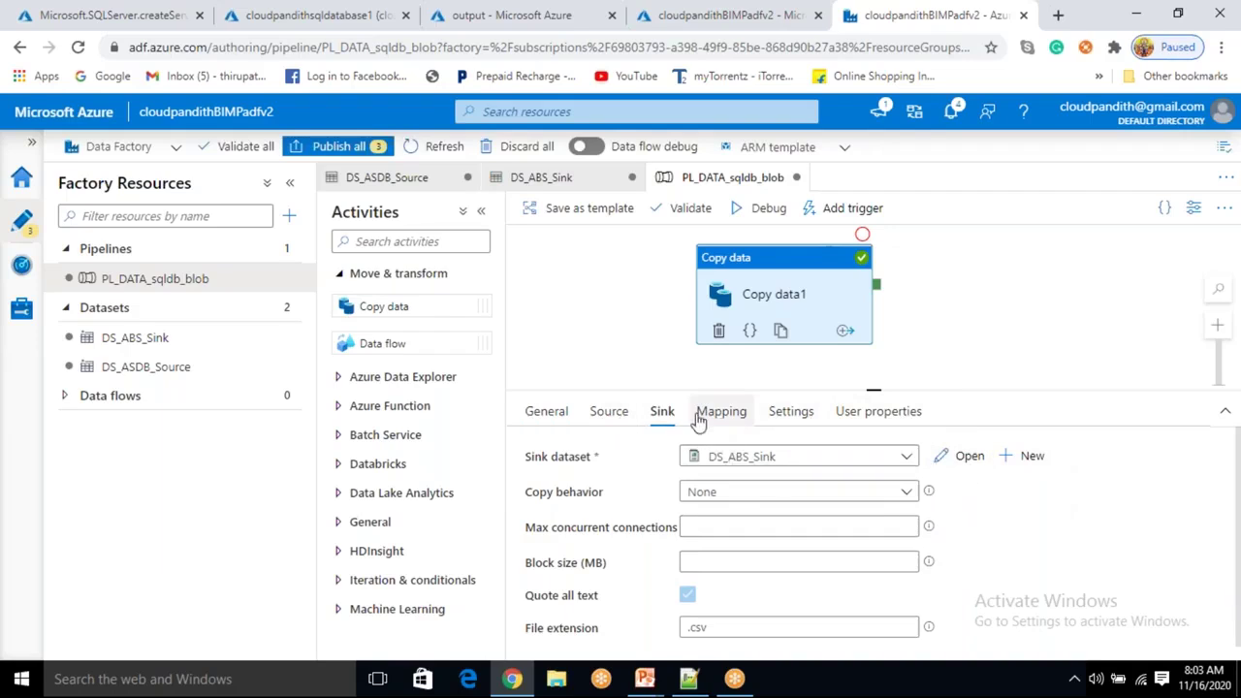
pyautogui.click(603, 414)
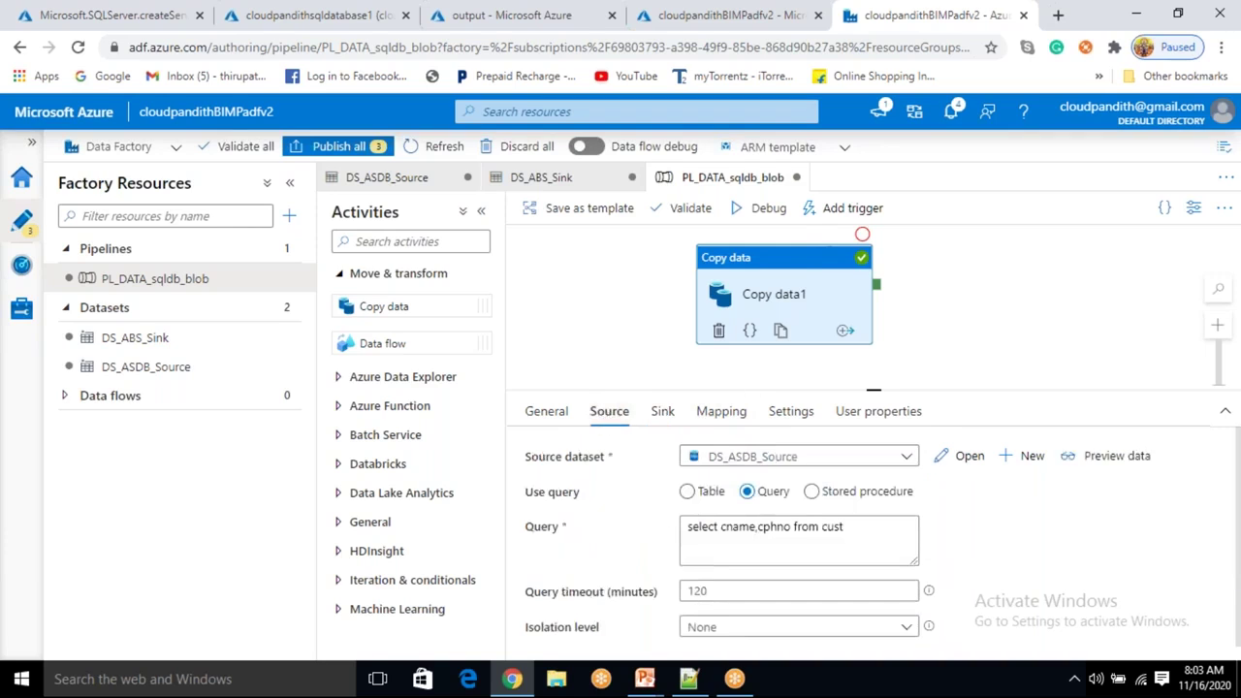
pyautogui.click(771, 208)
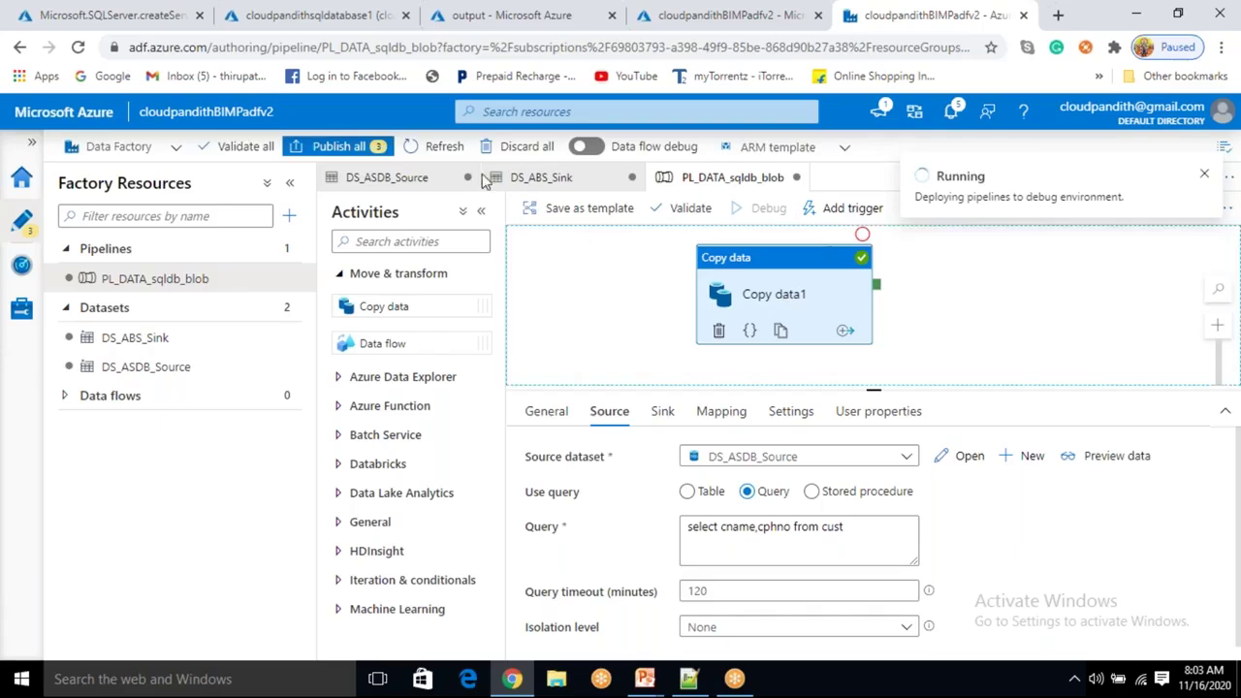
pyautogui.click(889, 454)
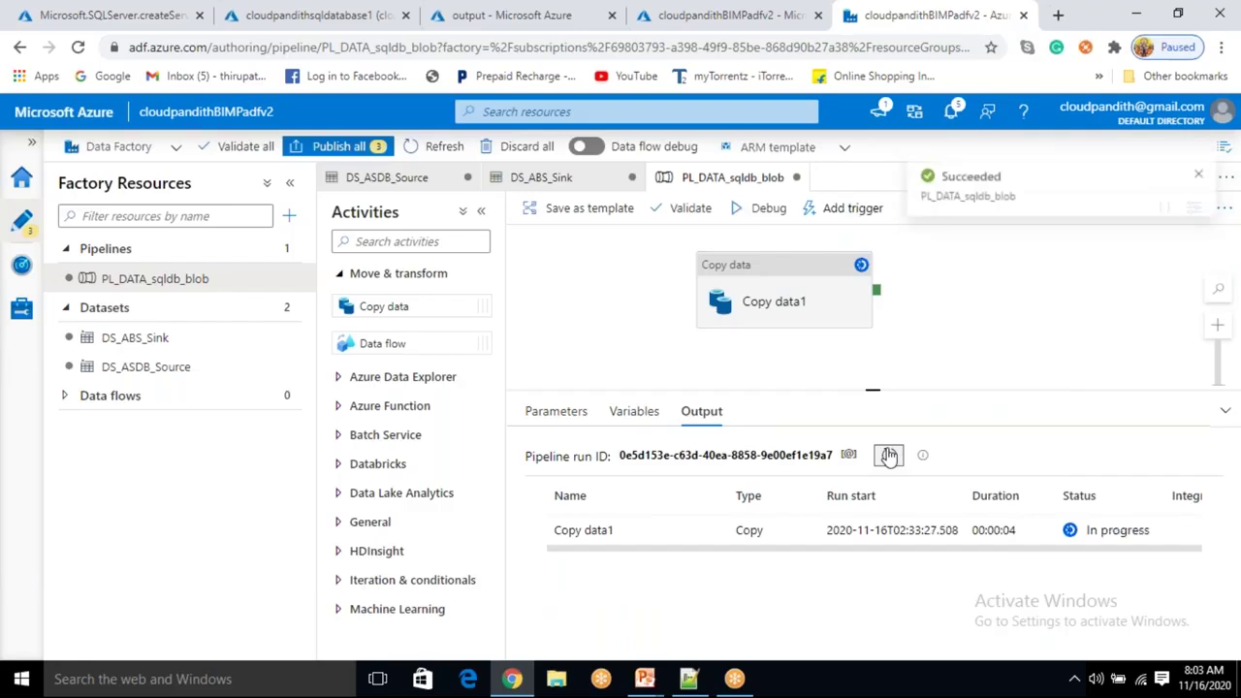
pyautogui.click(517, 20)
# Refresh the container and open the new auto-named CSV to check its cname and cphno rows.
pyautogui.click(581, 251)
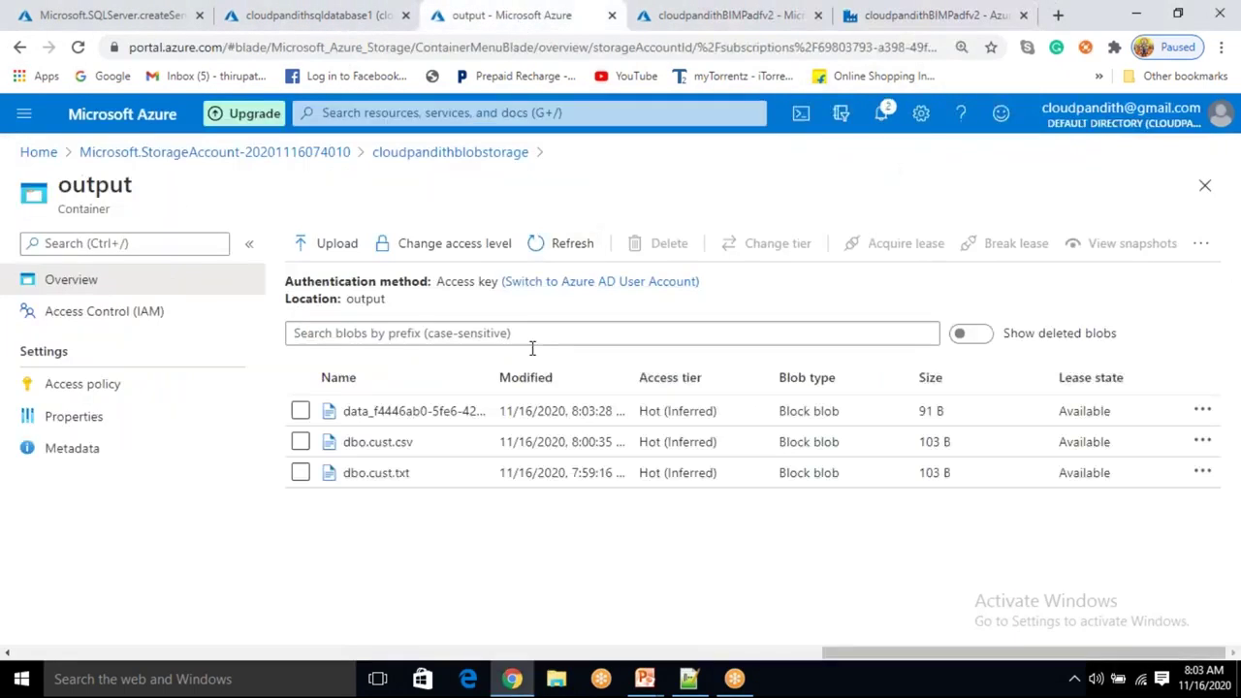
pyautogui.moveTo(492, 374); pyautogui.dragTo(738, 383)
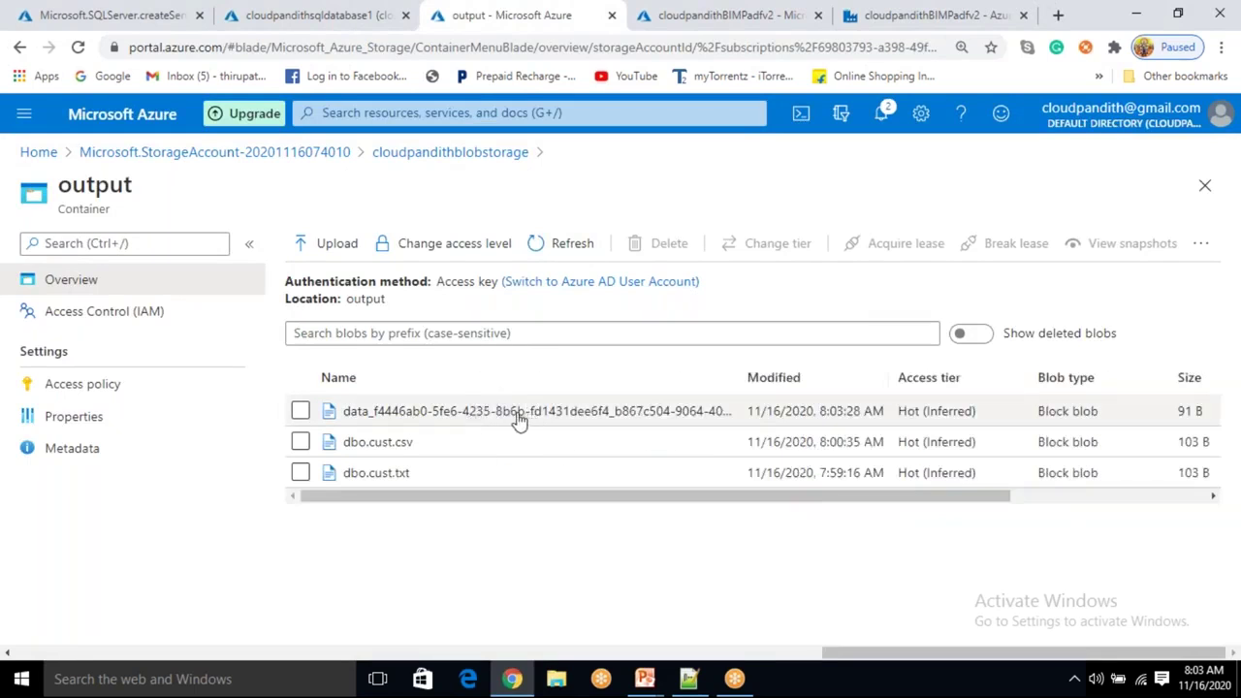
pyautogui.click(518, 415)
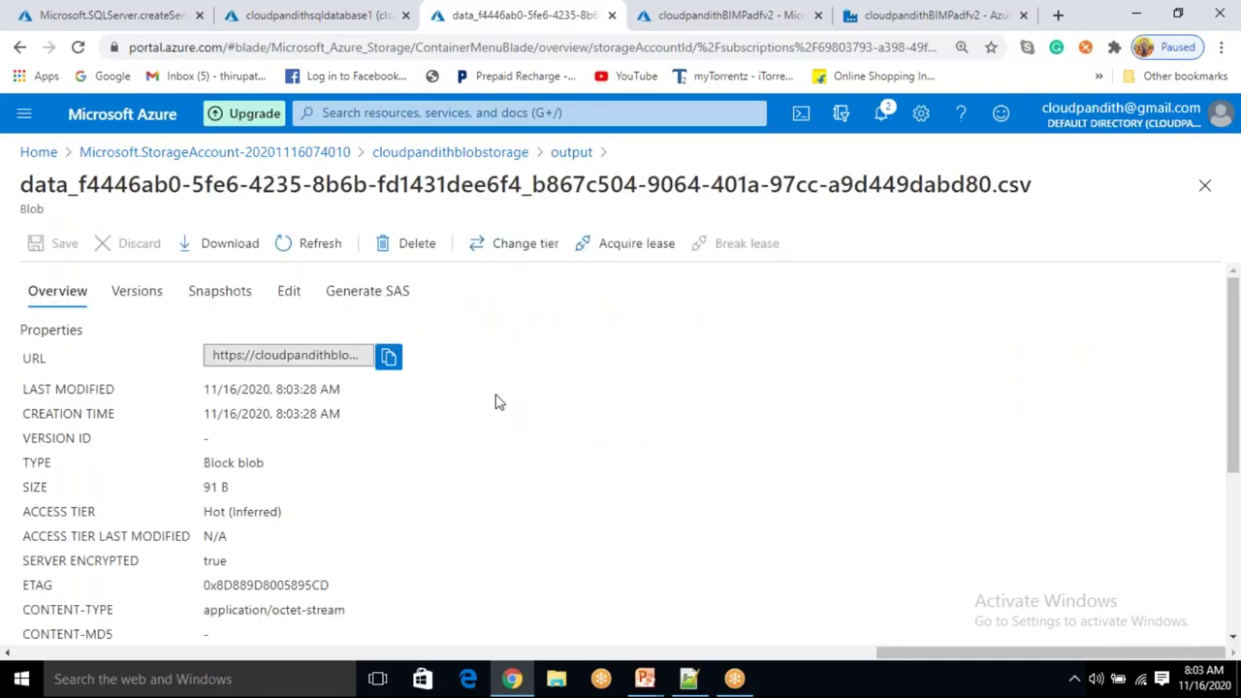
pyautogui.click(297, 298)
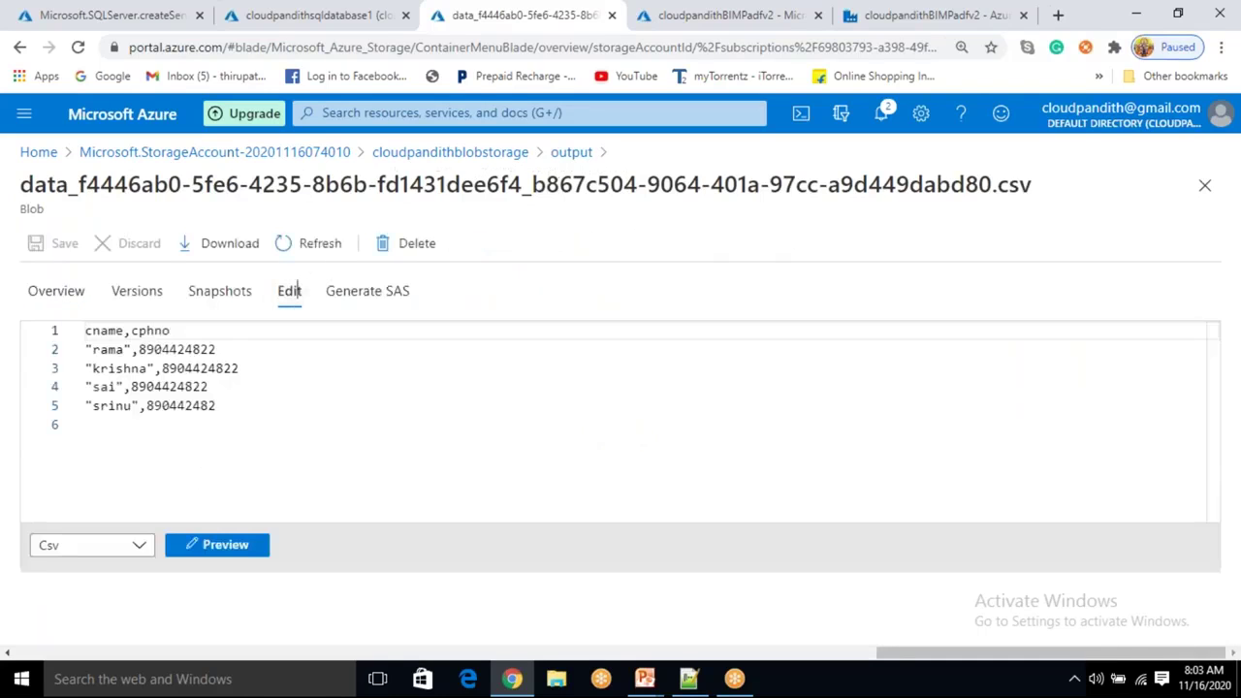
pyautogui.click(212, 387)
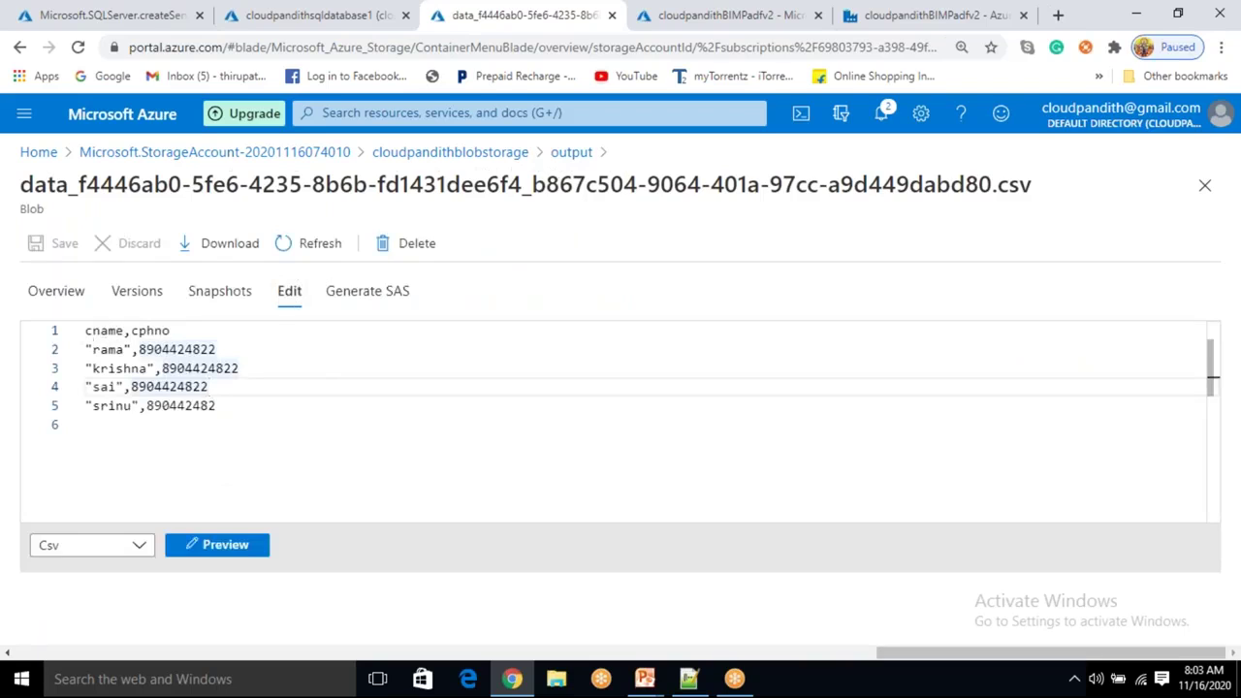
pyautogui.click(233, 407)
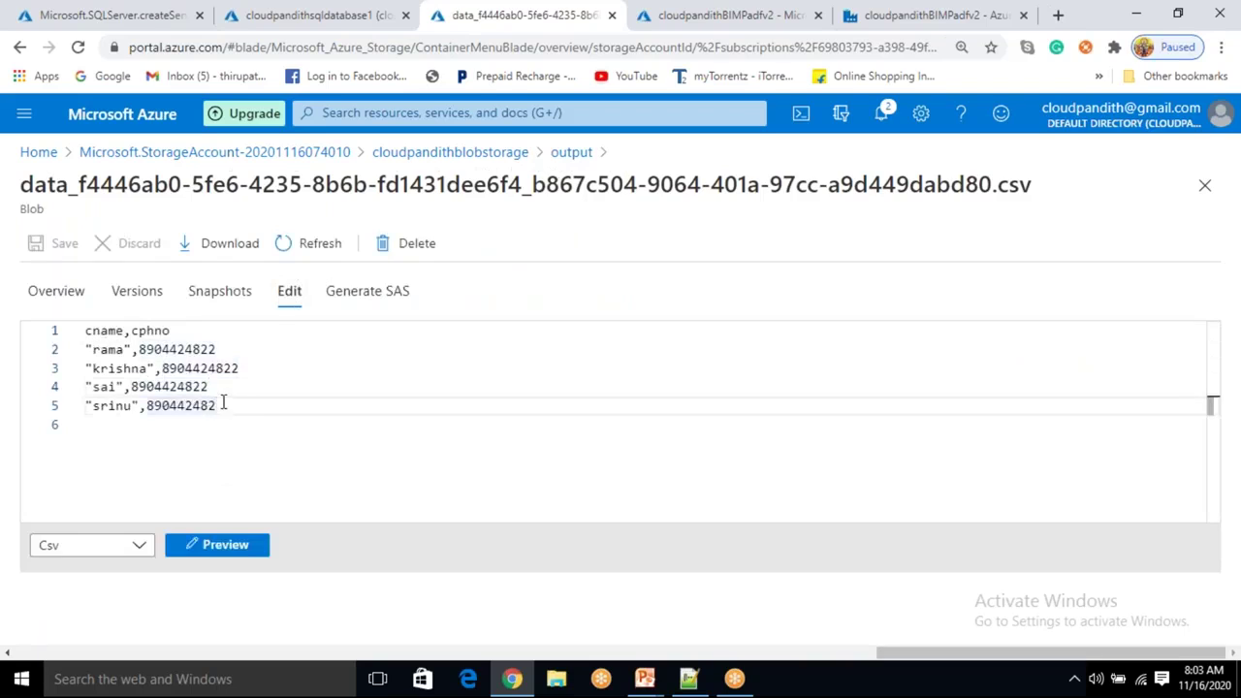
pyautogui.moveTo(222, 404); pyautogui.dragTo(84, 330)
pyautogui.click(242, 412)
# Examine the auto-generated file name in the output list, then return to the Data Factory pipeline.
pyautogui.click(572, 153)
pyautogui.moveTo(346, 411); pyautogui.dragTo(578, 411)
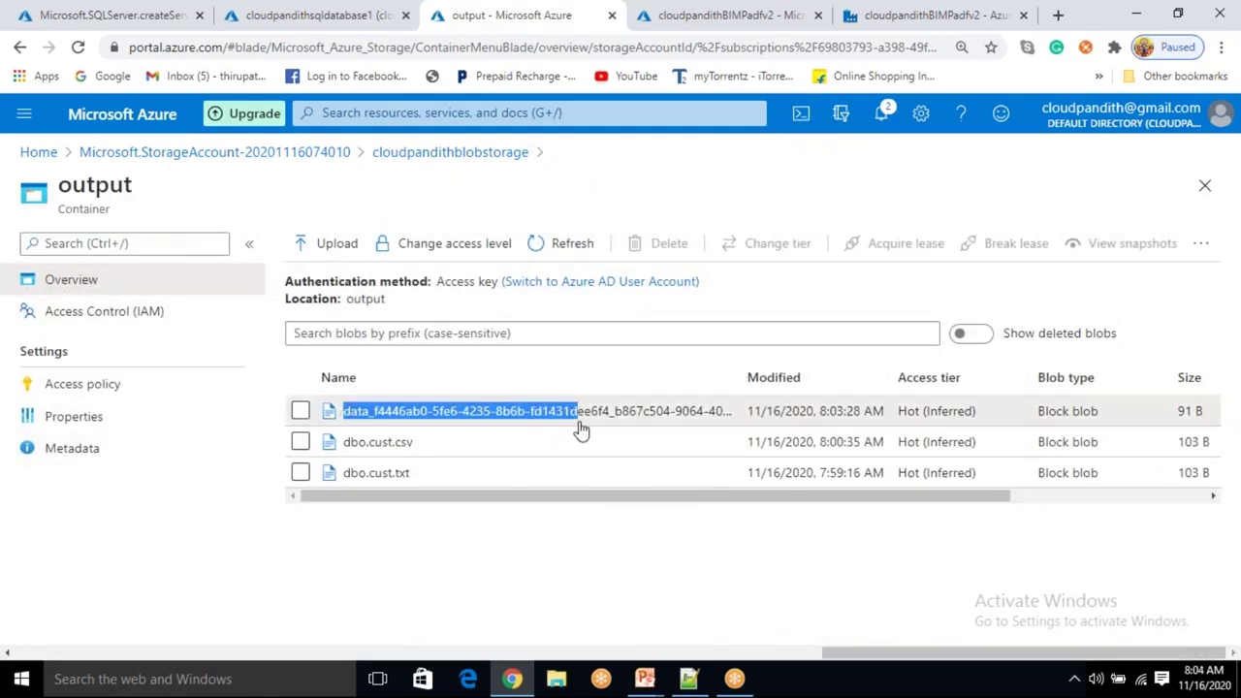
pyautogui.click(517, 548)
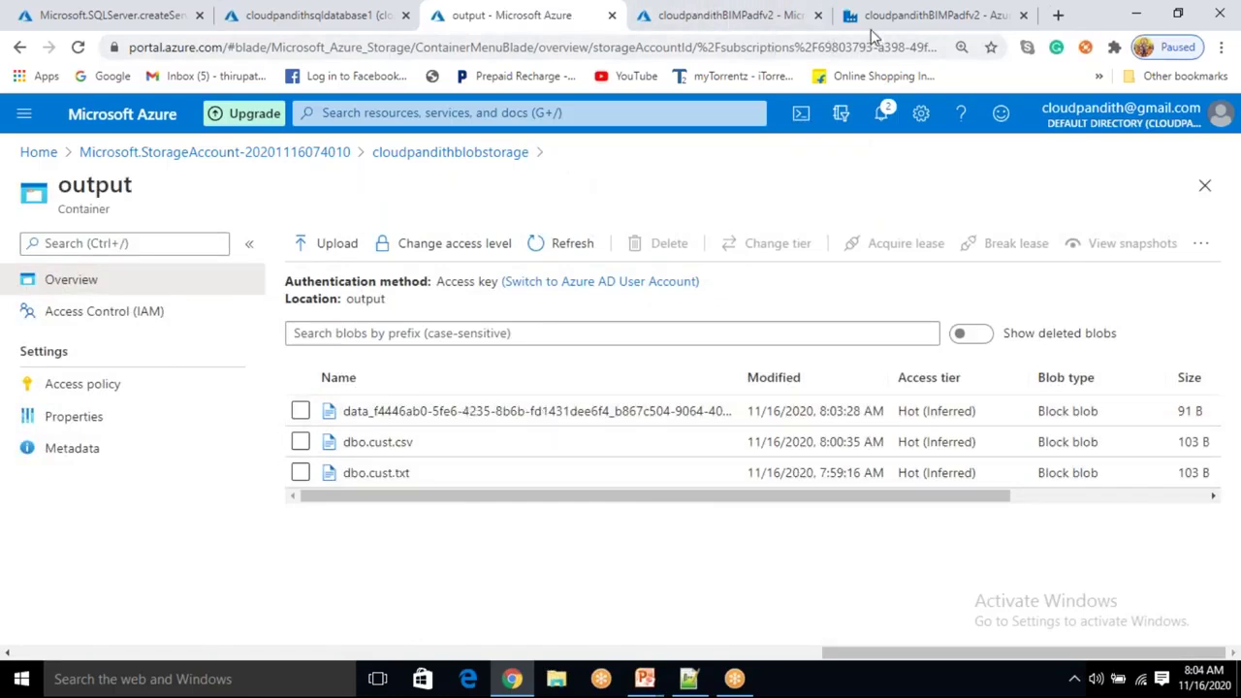
pyautogui.moveTo(349, 411); pyautogui.dragTo(596, 410)
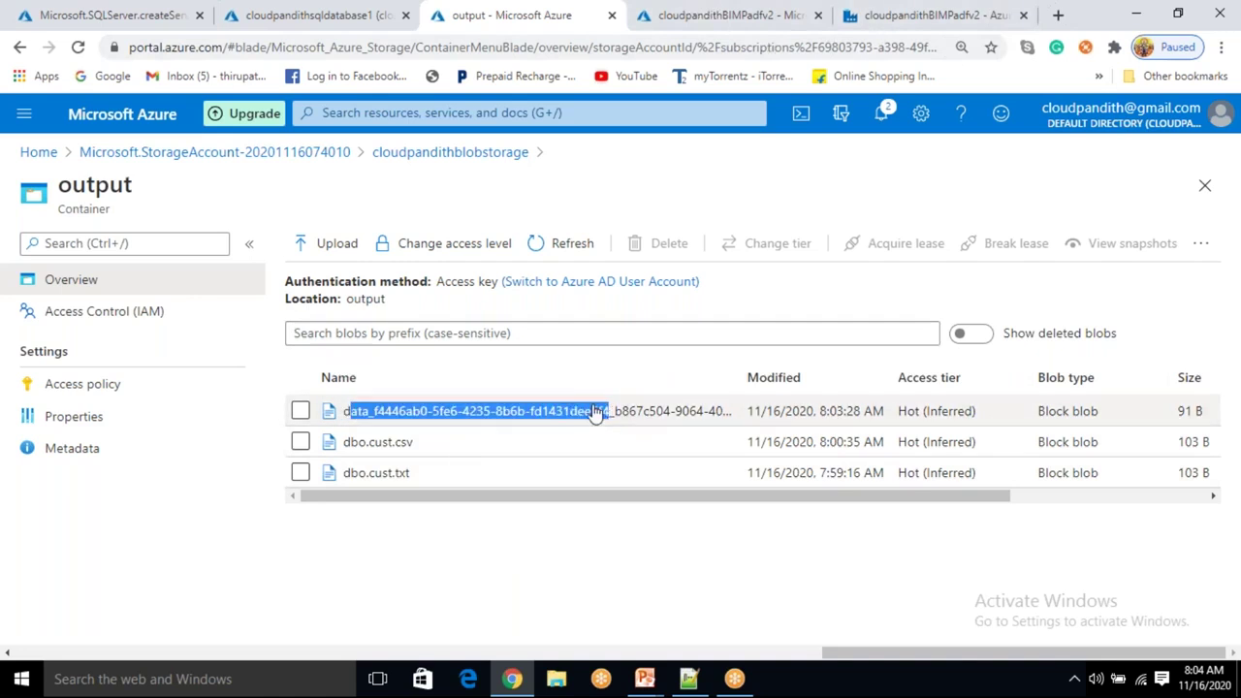
pyautogui.click(868, 28)
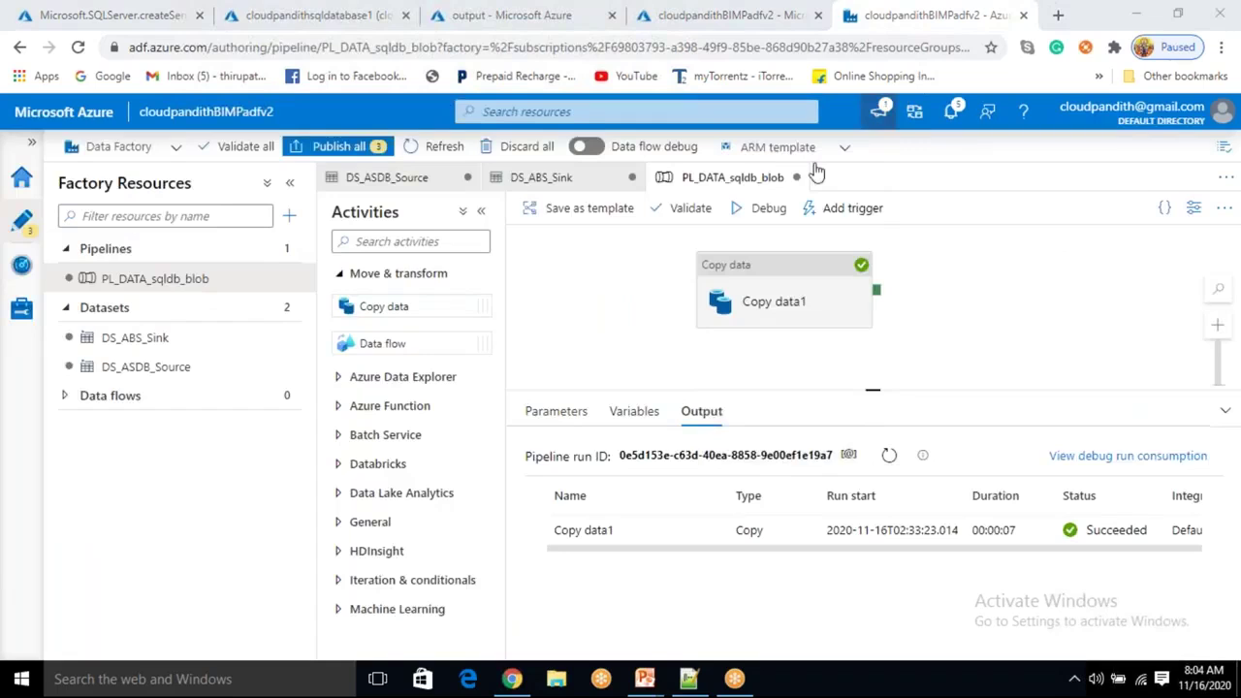
# Set the DS_ABS_Sink dataset's file name to cloudpandith.csv.
pyautogui.click(775, 306)
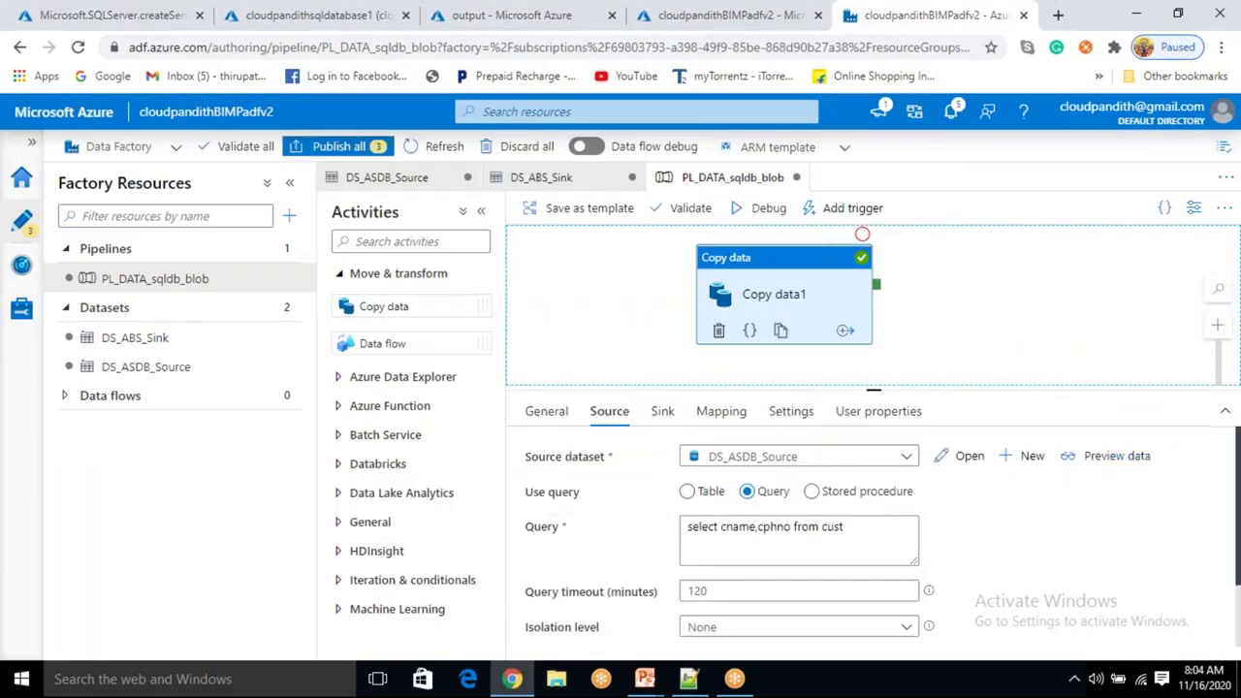
pyautogui.click(662, 415)
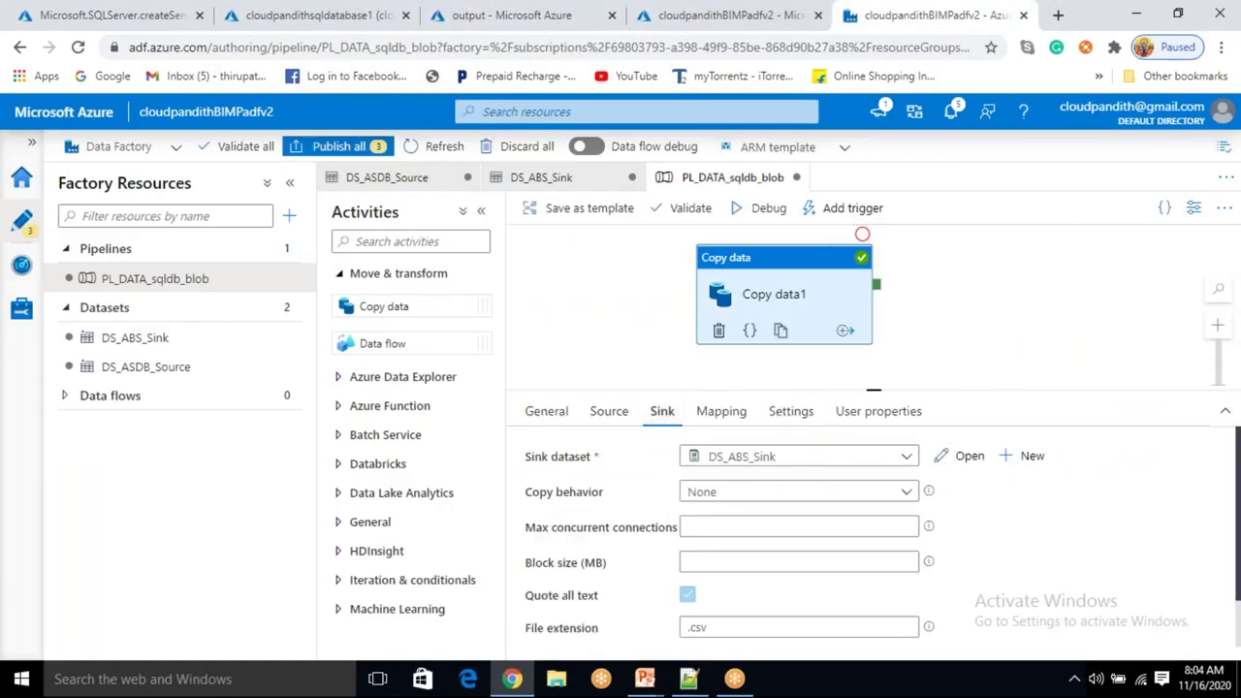
pyautogui.click(977, 458)
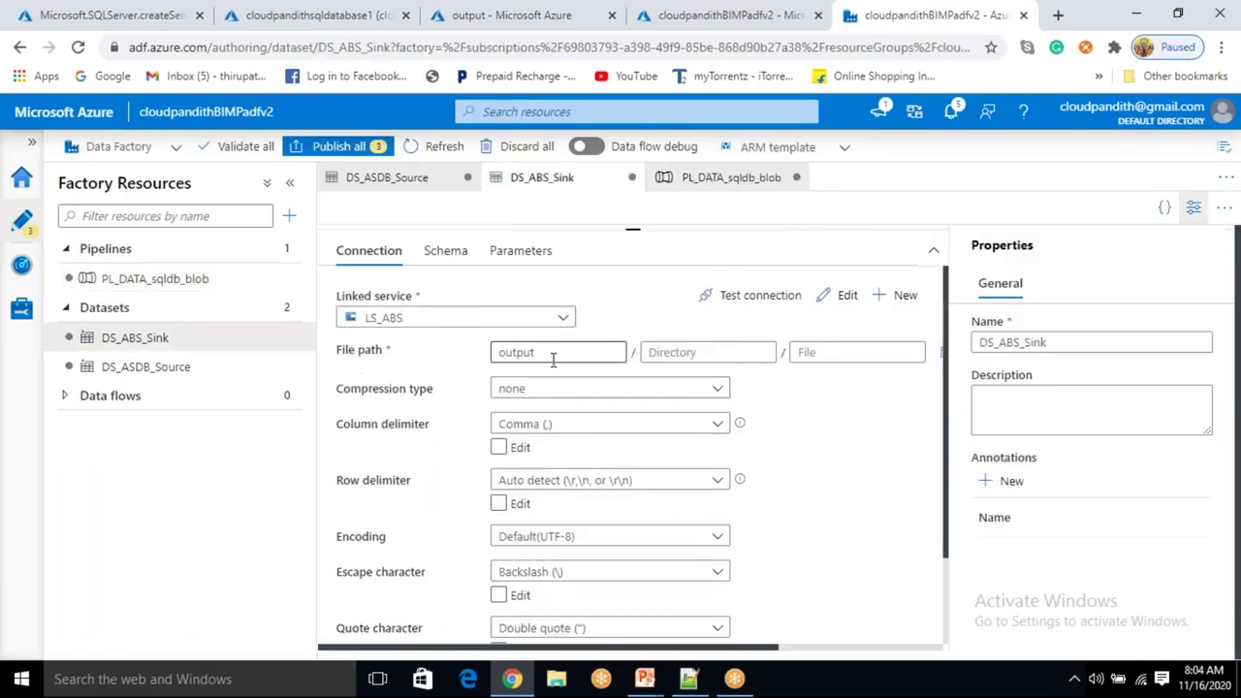
pyautogui.click(825, 353)
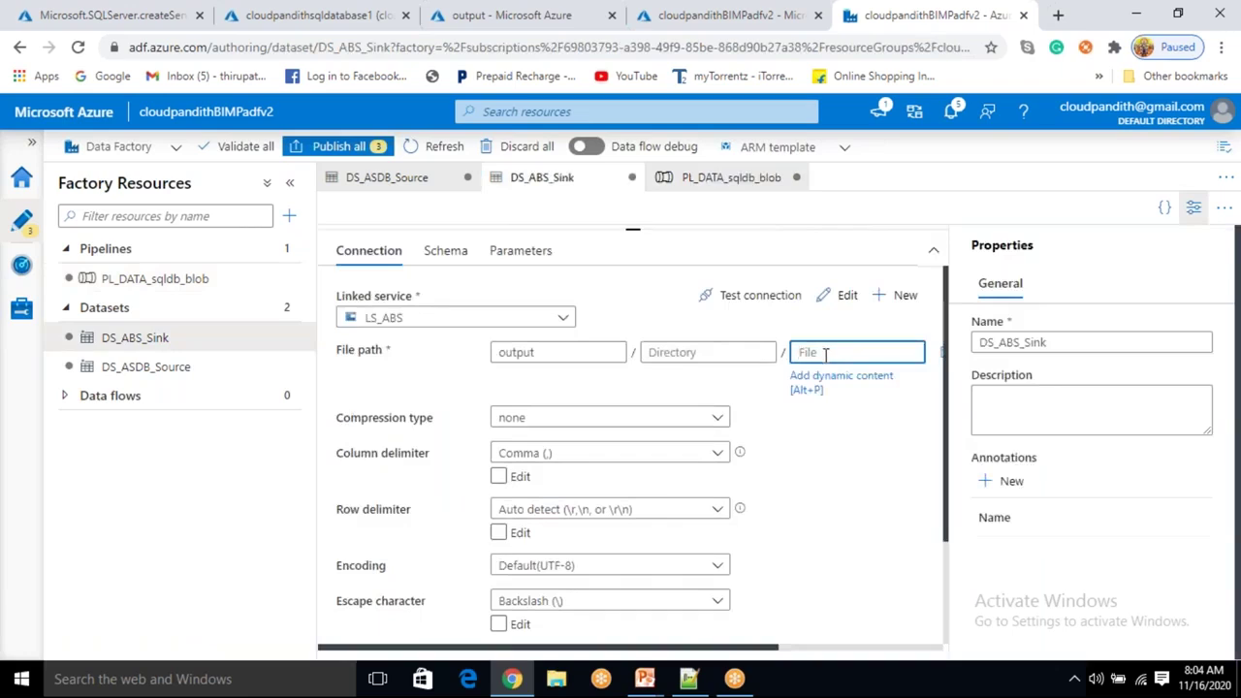
pyautogui.write('cloudpandith.csv')
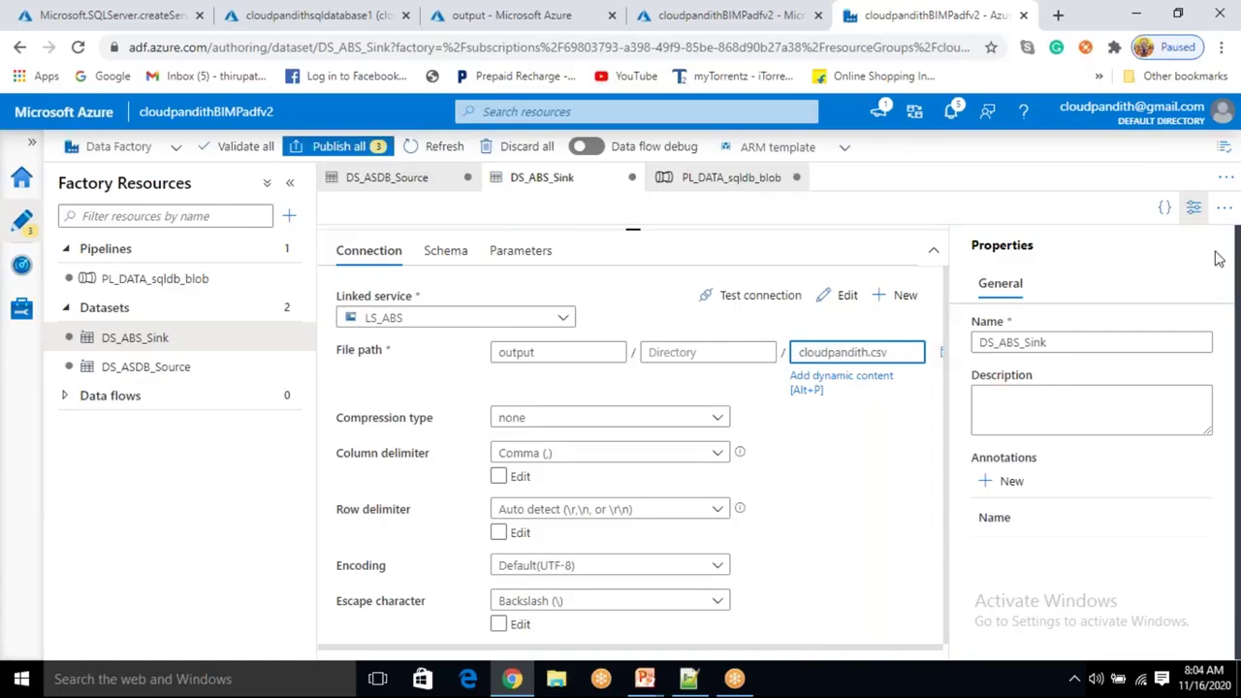
pyautogui.click(1193, 207)
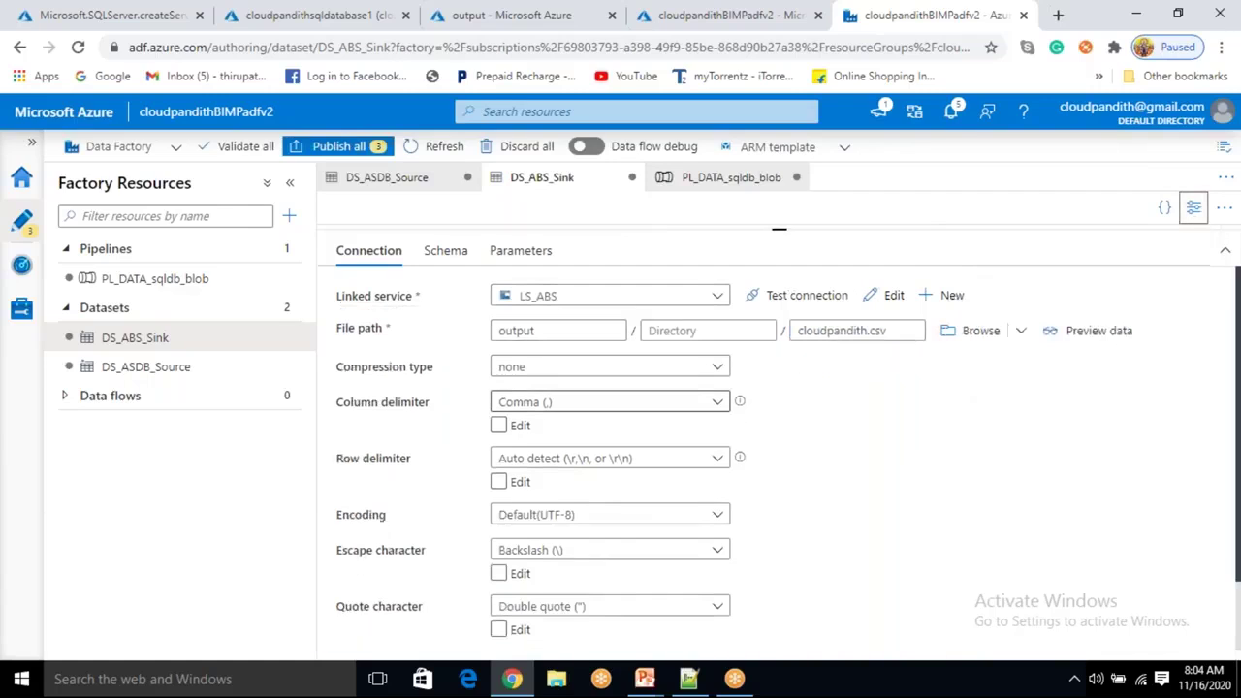
# Start a debug run of PL_DATA_sqldb_blob and go to the storage output container.
pyautogui.click(175, 281)
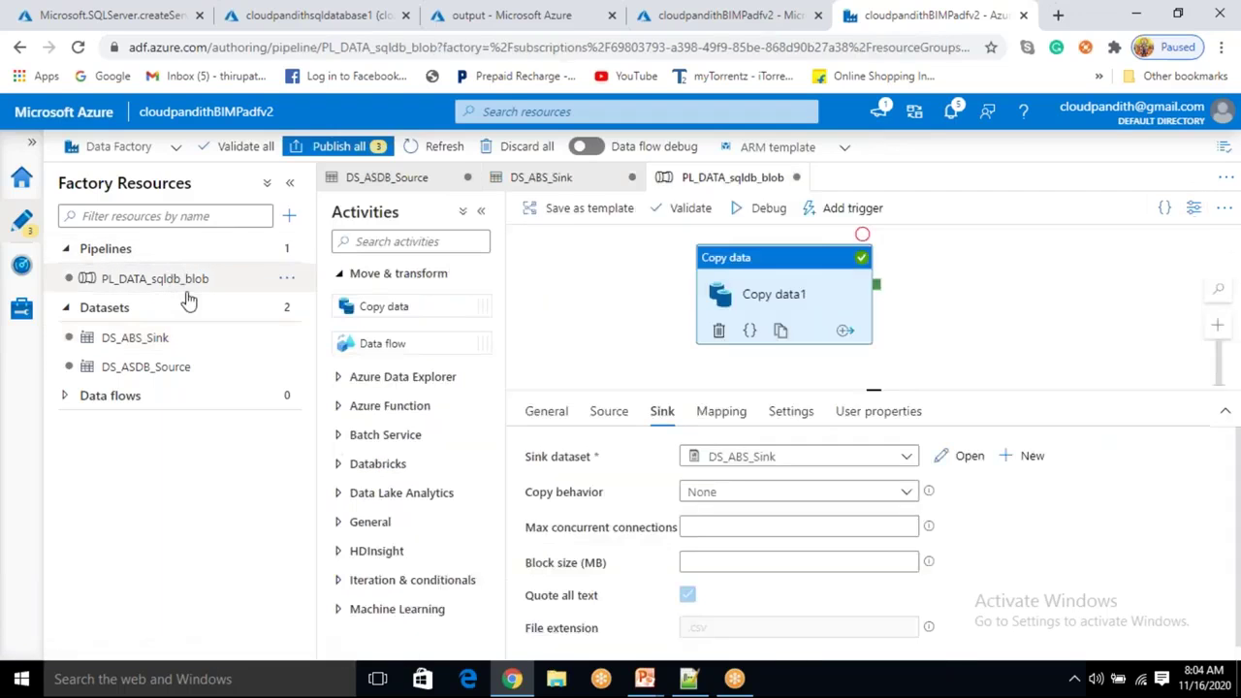
pyautogui.click(769, 209)
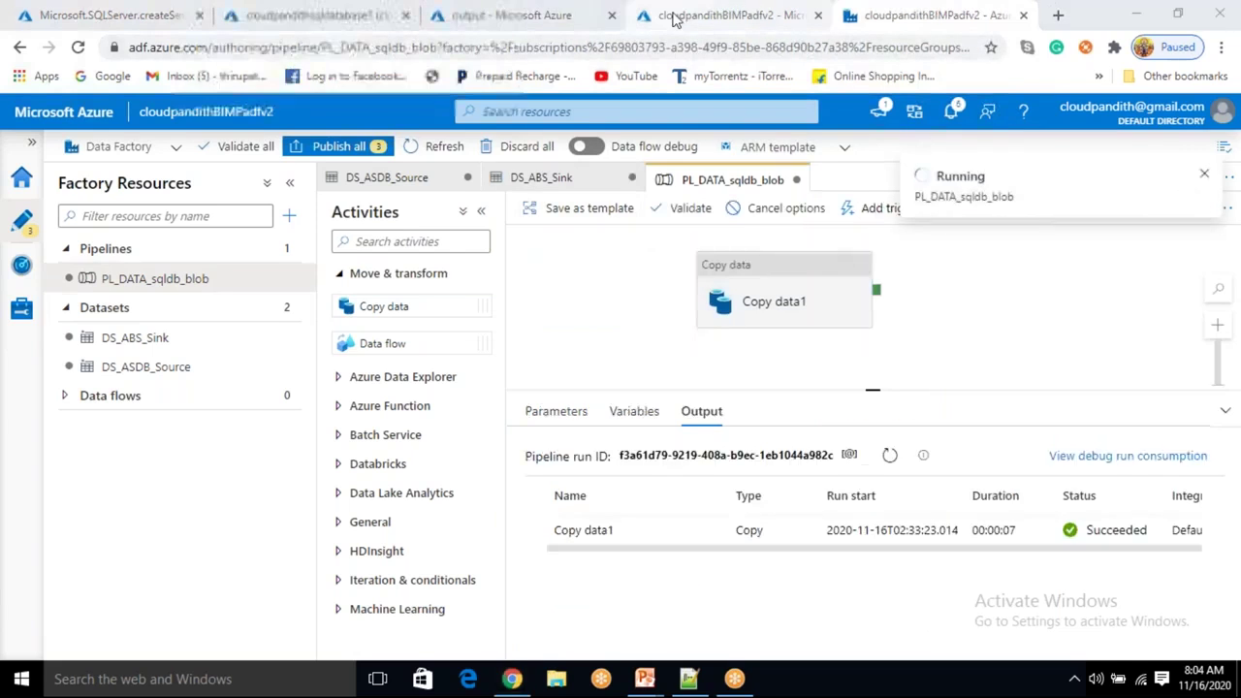
pyautogui.click(509, 16)
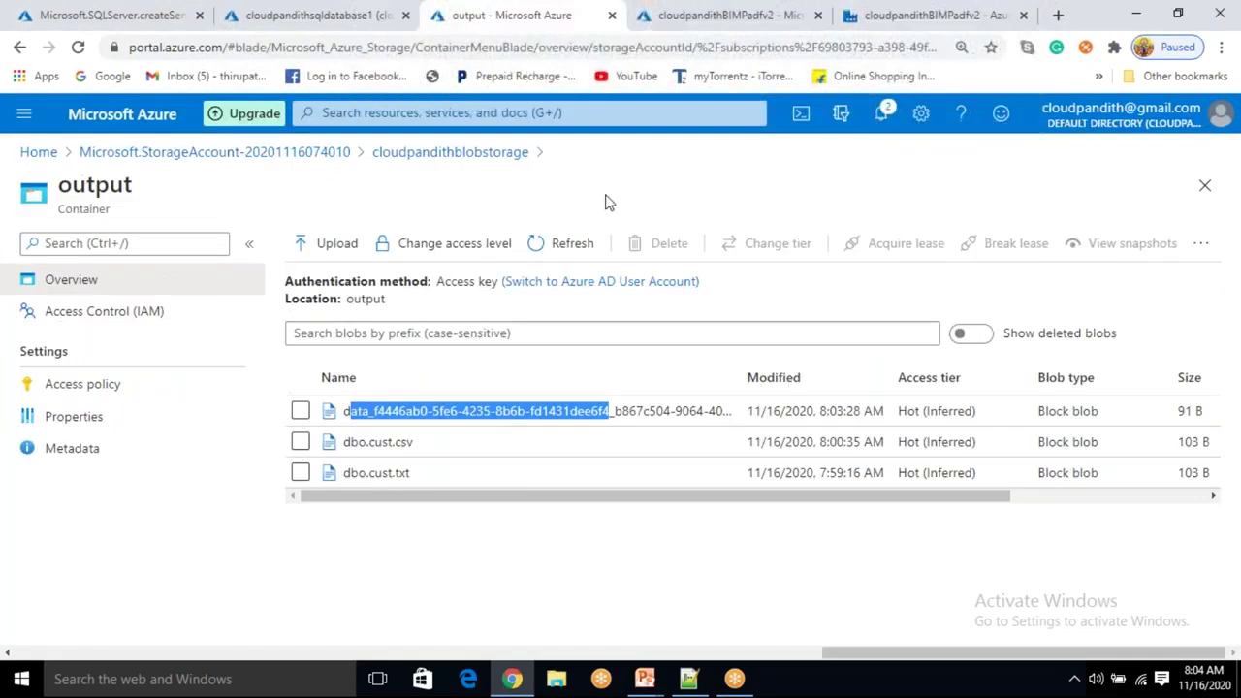
# Refresh the output container and open cloudpandith.csv to view its contents.
pyautogui.click(584, 246)
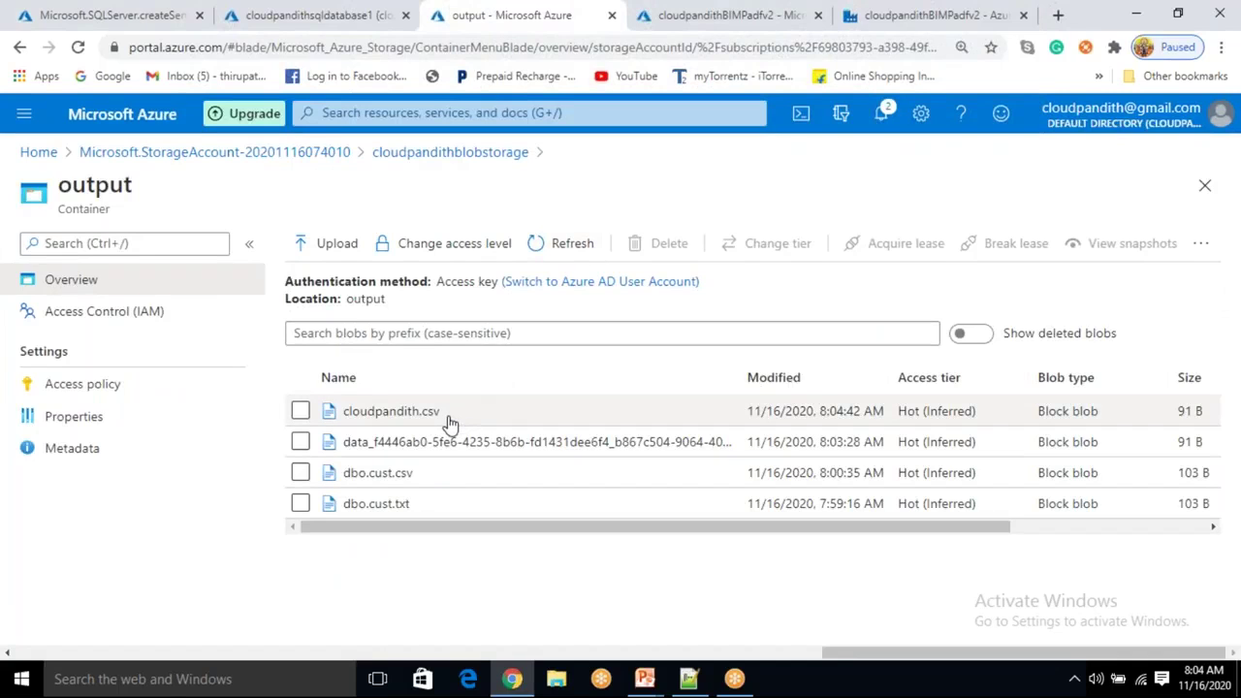
pyautogui.click(391, 411)
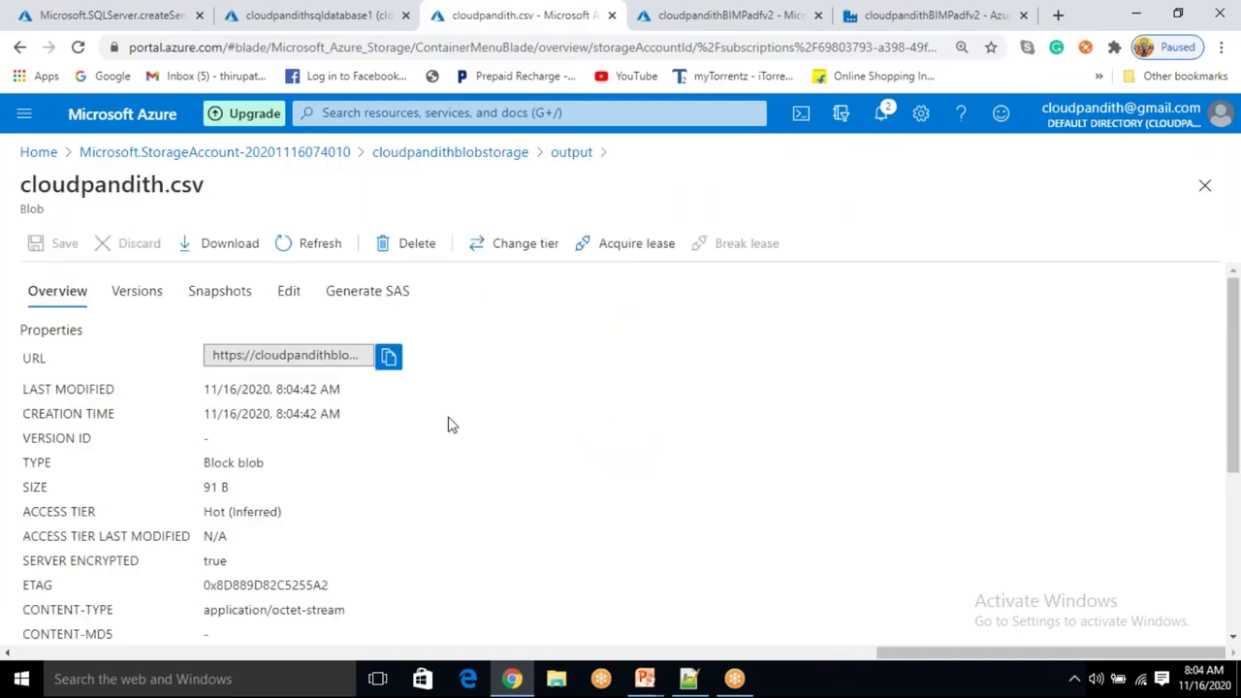
pyautogui.click(290, 299)
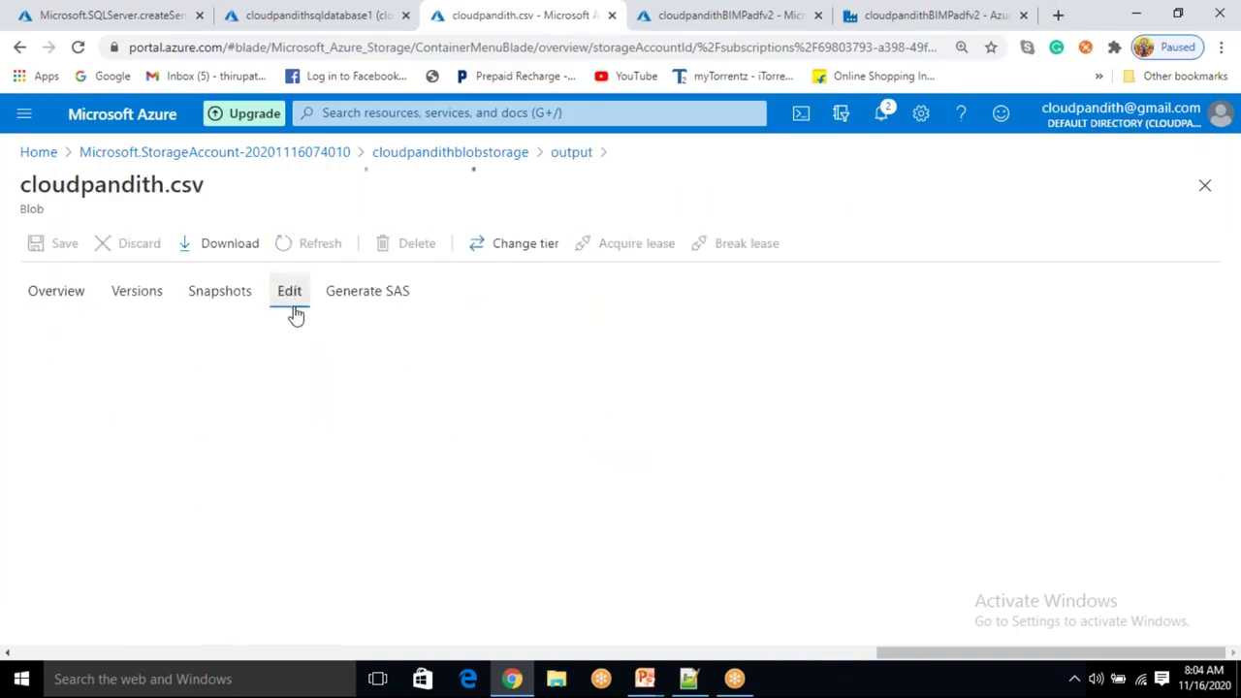
# Inspect the cname and cphno headings and the four data rows, then return to the file list.
pyautogui.moveTo(246, 410); pyautogui.dragTo(85, 331)
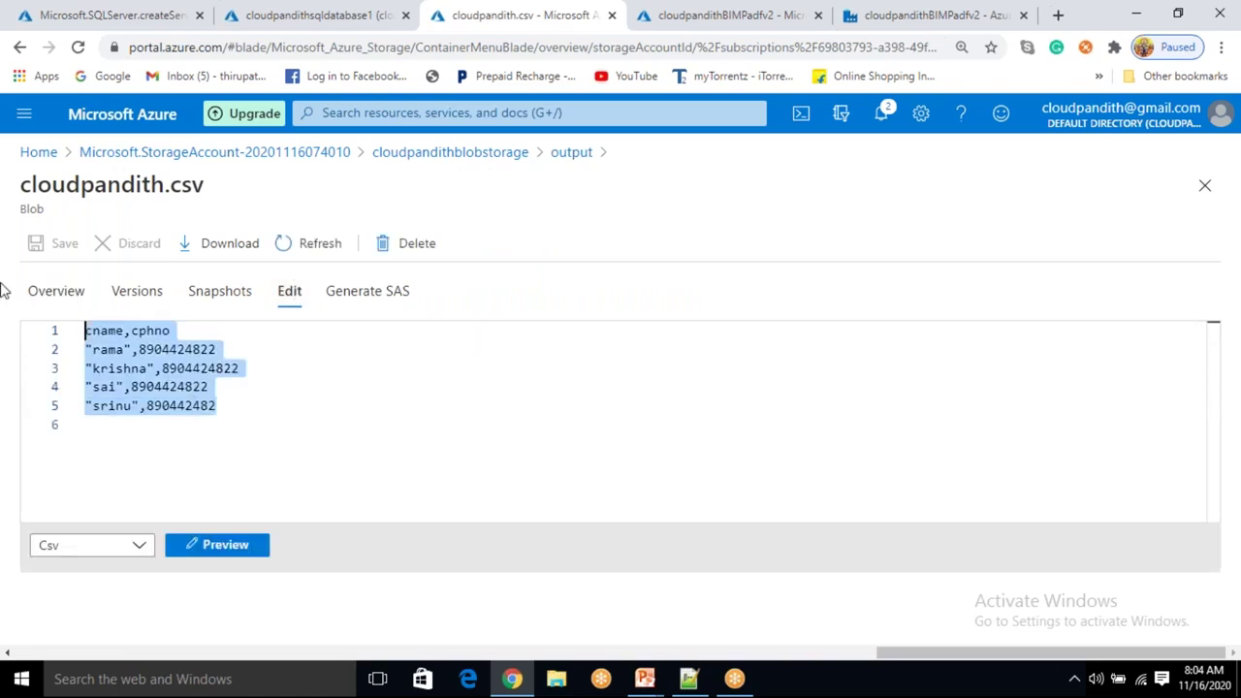
pyautogui.click(310, 431)
pyautogui.moveTo(232, 407); pyautogui.dragTo(61, 329)
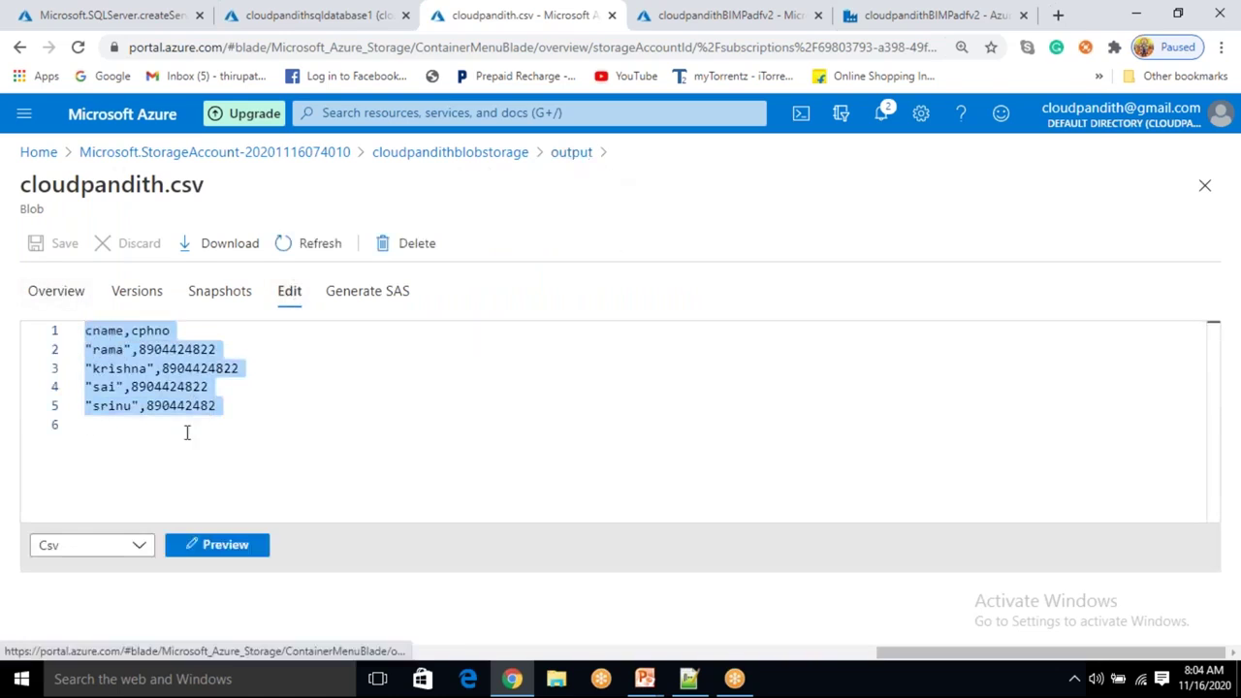
pyautogui.click(222, 427)
pyautogui.moveTo(277, 408); pyautogui.dragTo(70, 334)
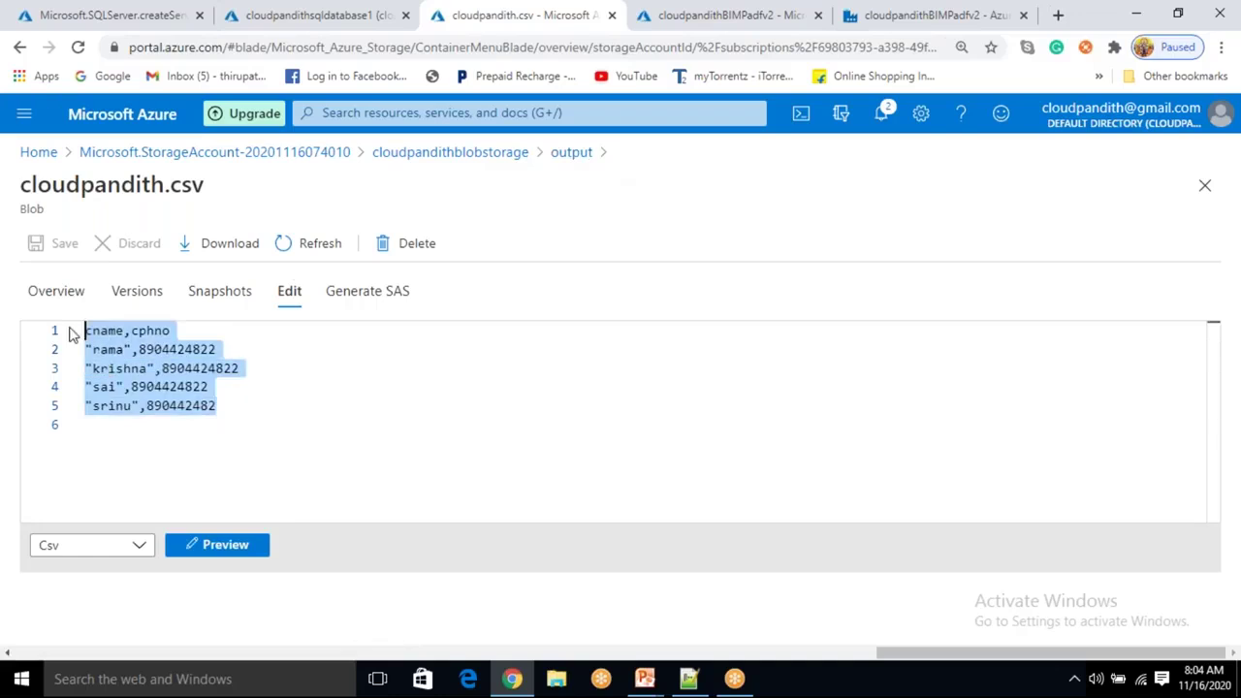
pyautogui.click(321, 446)
pyautogui.doubleClick(97, 331)
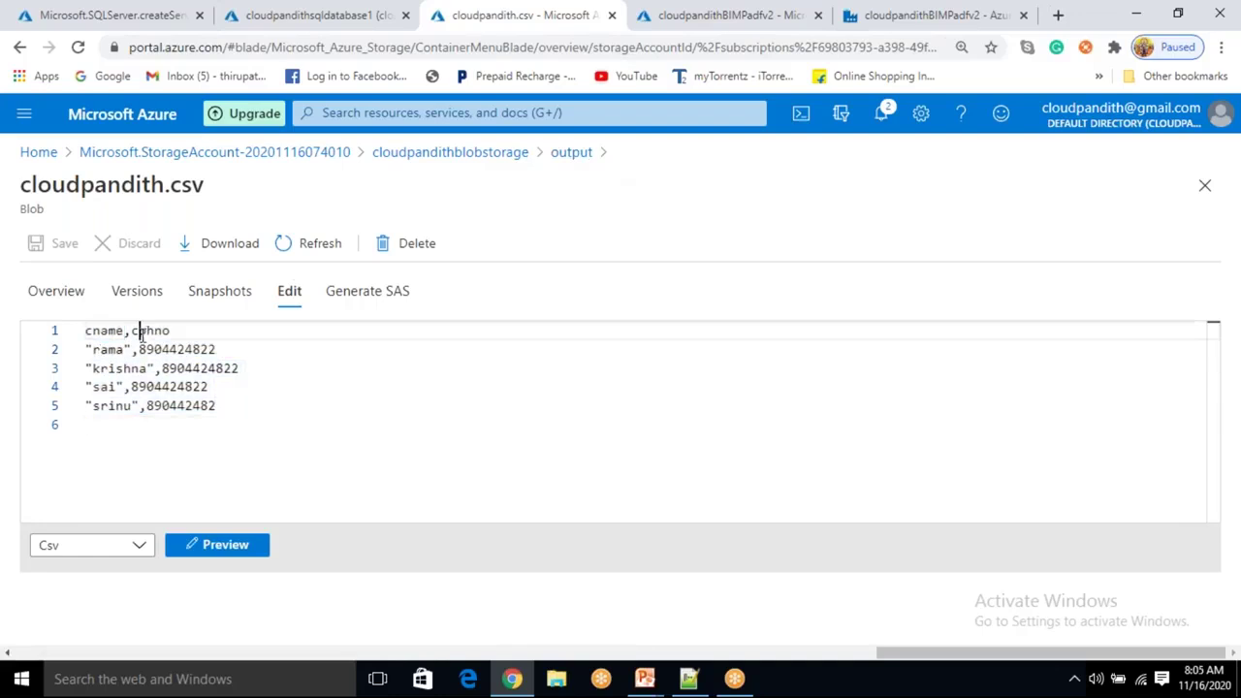
pyautogui.doubleClick(148, 330)
pyautogui.click(572, 153)
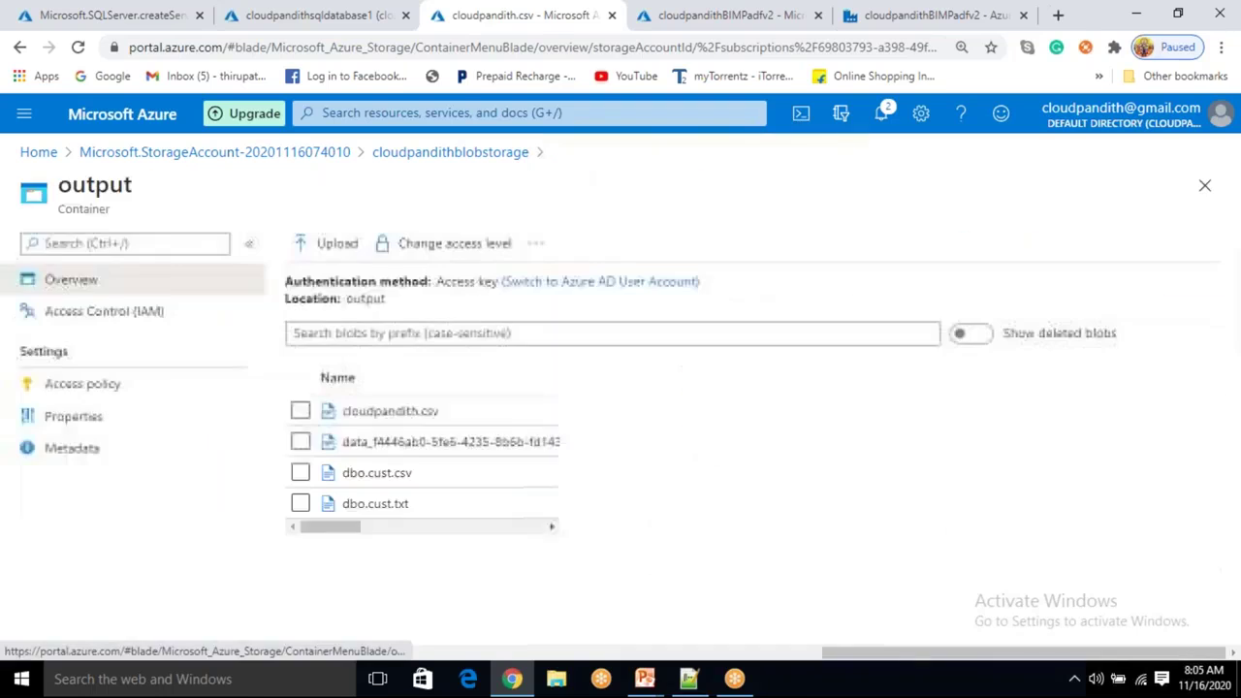
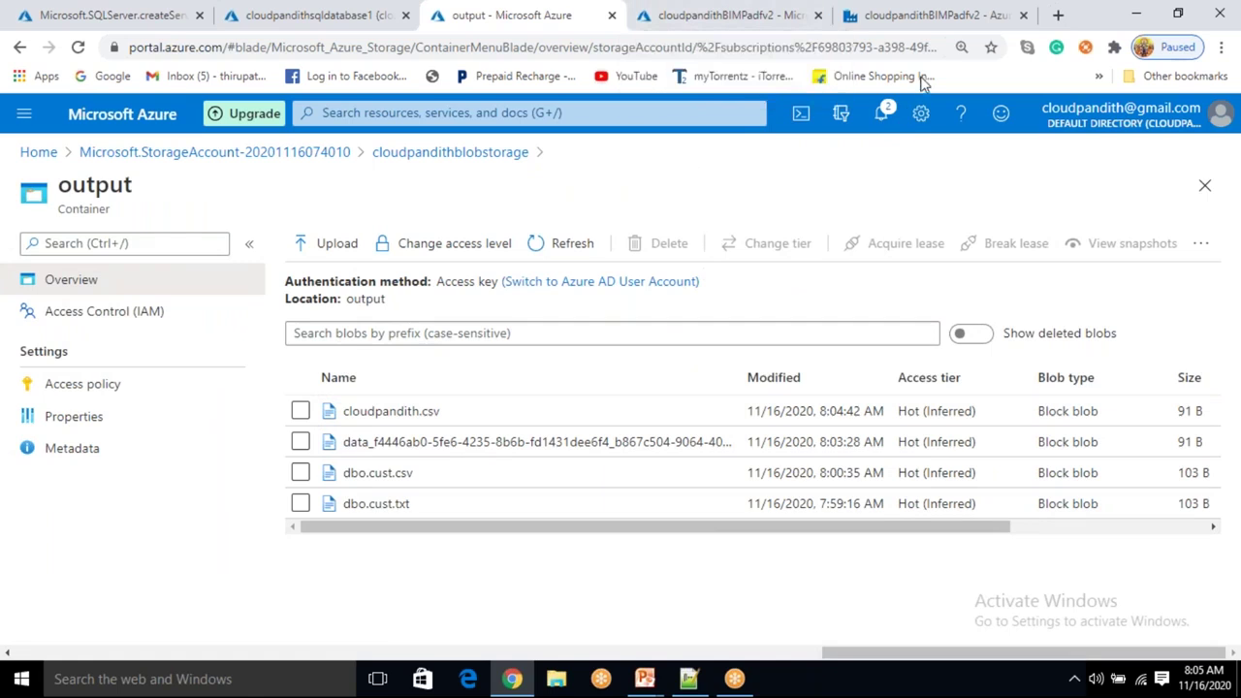
# Reveal the third scenario on the PowerPoint Scenarios slide, then return to Data Factory.
pyautogui.moveTo(645, 678)
pyautogui.click(727, 616)
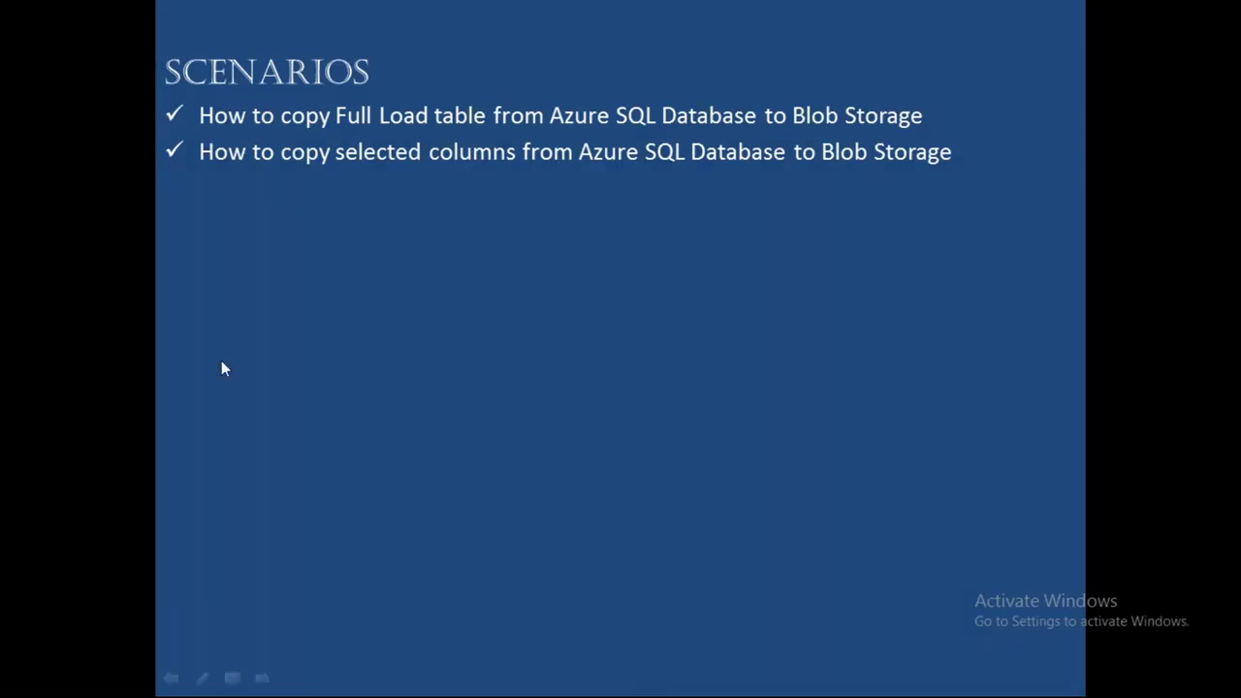
pyautogui.press('super')
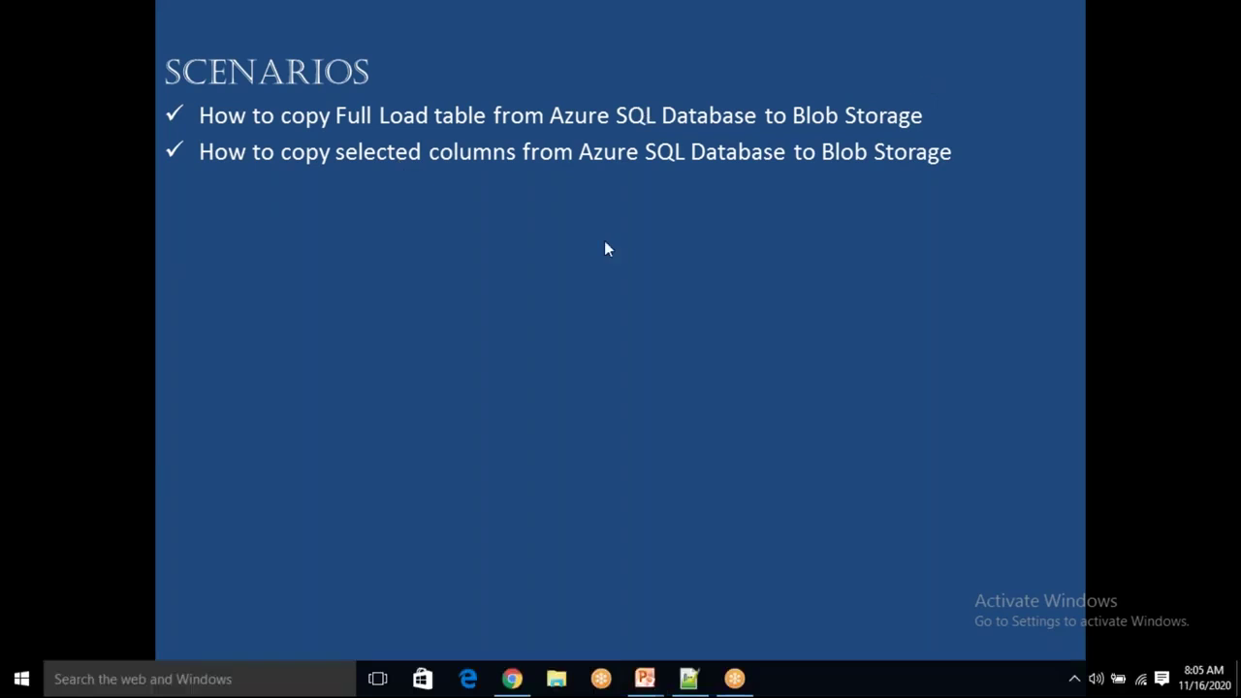
pyautogui.click(544, 287)
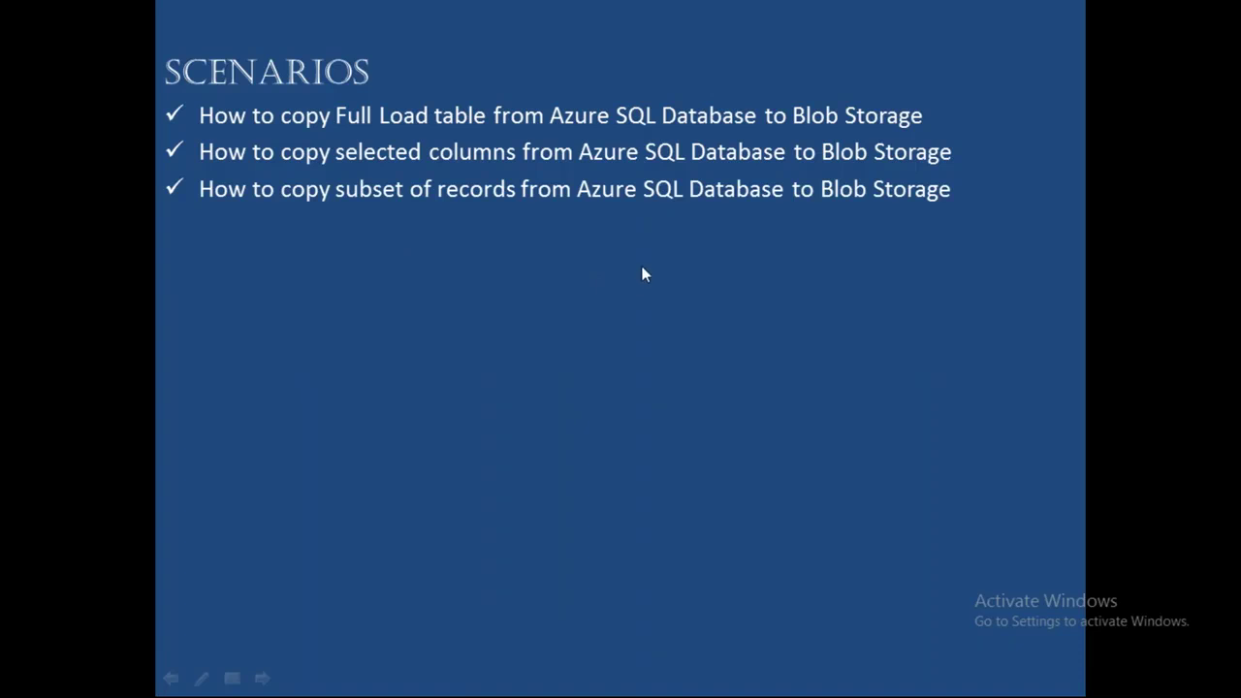
pyautogui.hotkey('alt', 'Tab')
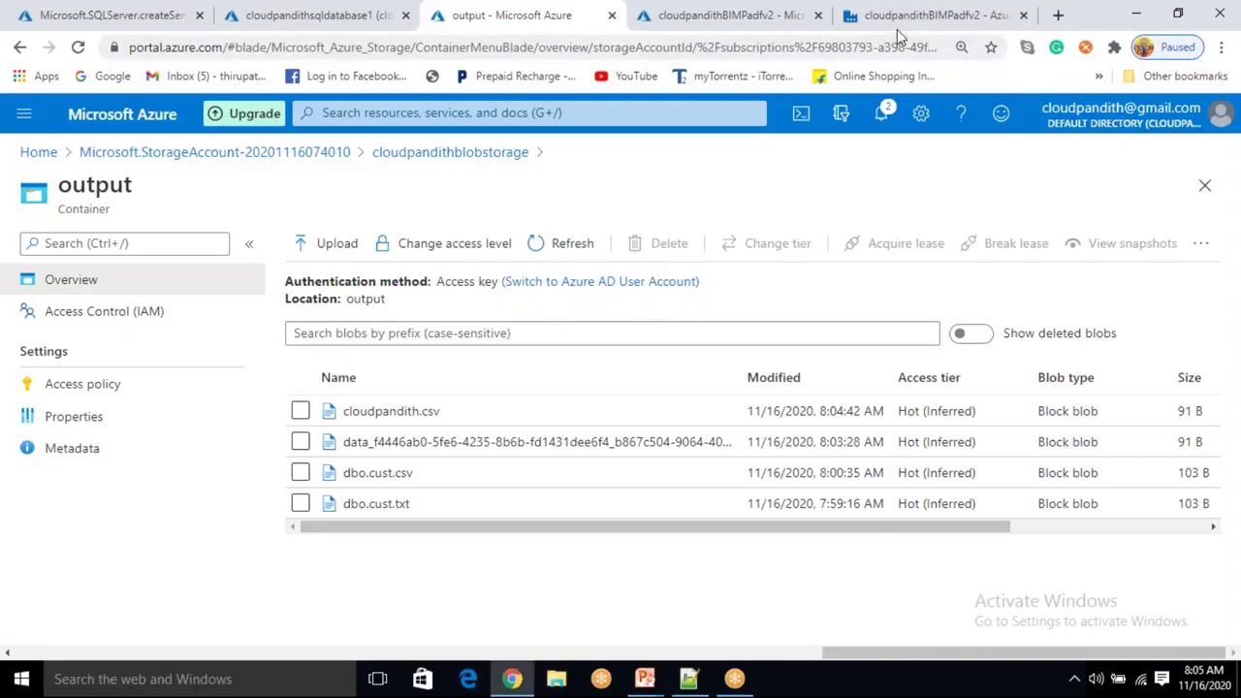
pyautogui.click(895, 22)
# Change Copy data1's source query to select * from cust where cid in (1,3).
pyautogui.click(830, 286)
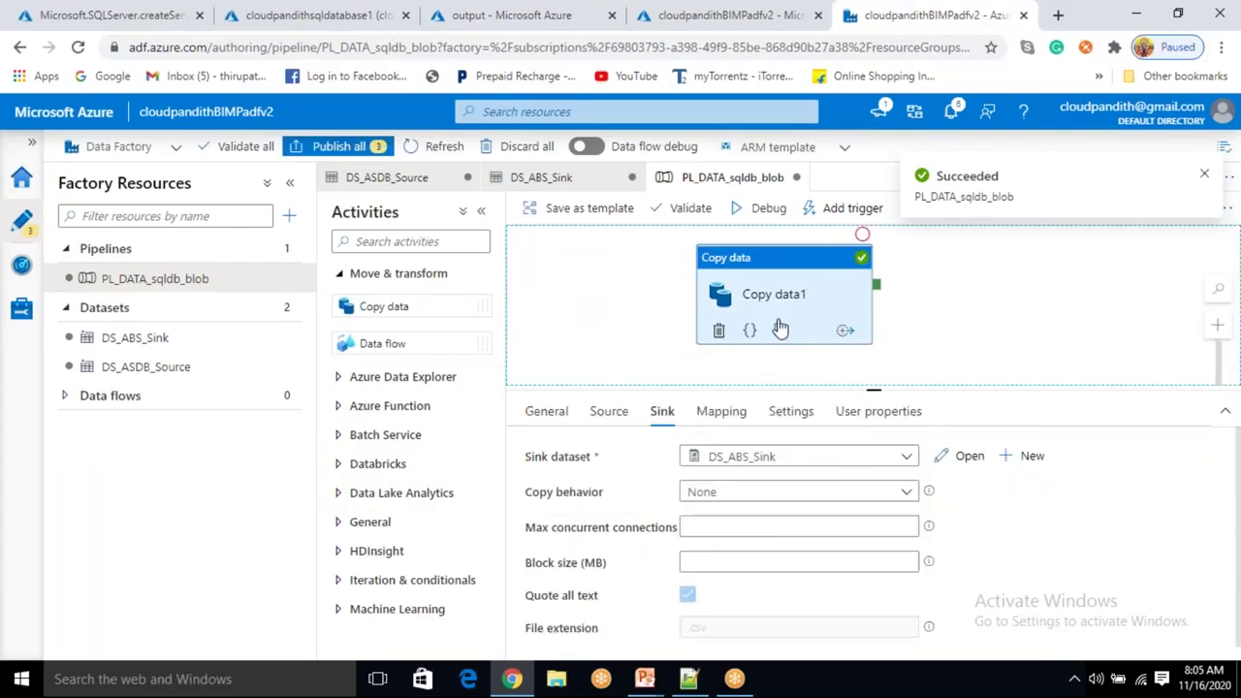
pyautogui.click(611, 426)
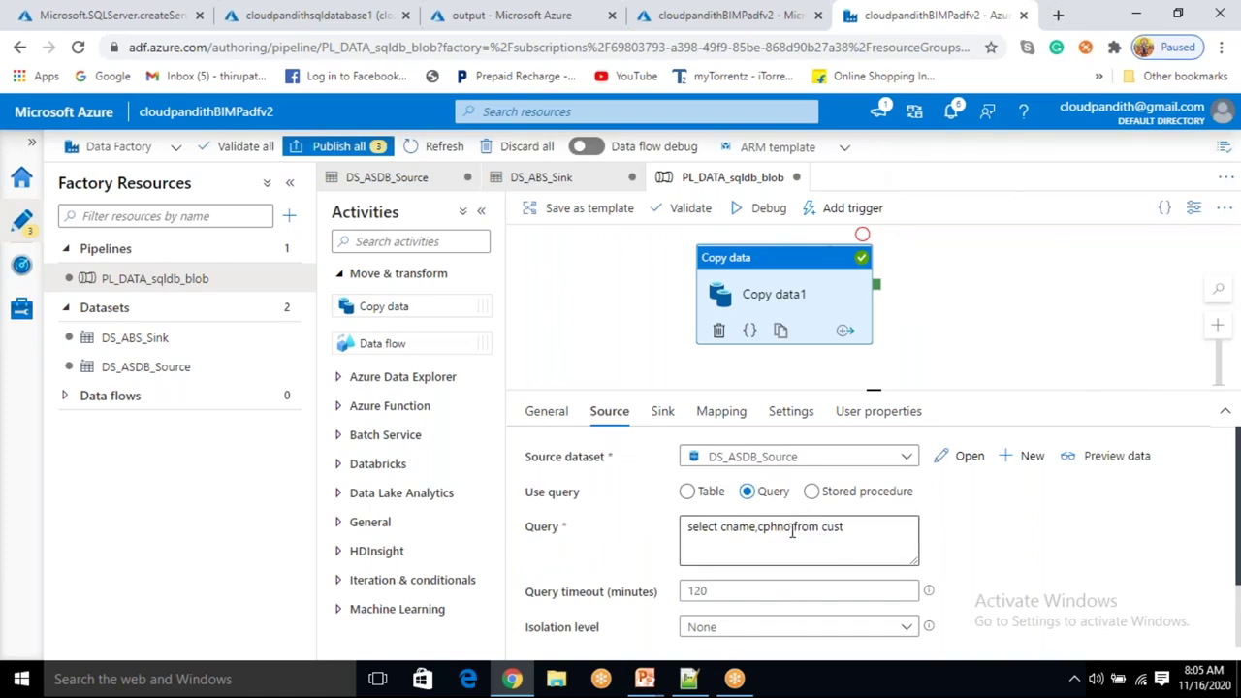
pyautogui.click(723, 525)
pyautogui.moveTo(752, 524); pyautogui.dragTo(795, 524)
pyautogui.write('* from cust ')
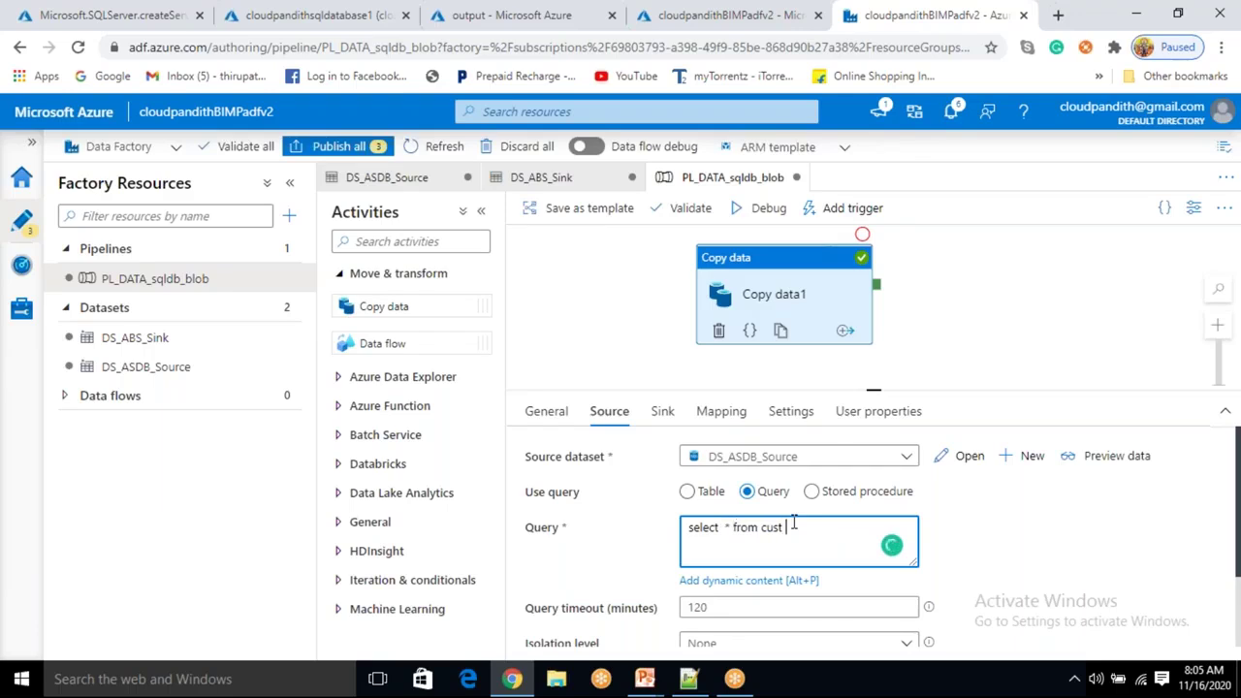
pyautogui.write('where cid in (1,3')
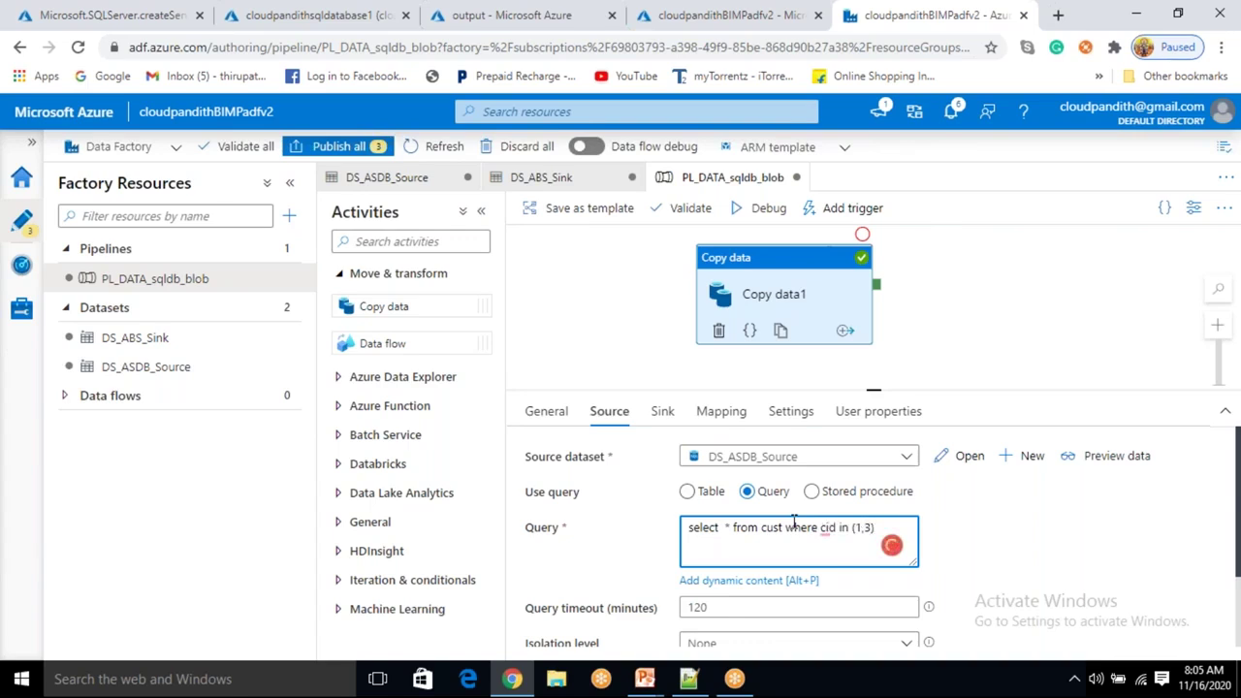
pyautogui.click(955, 533)
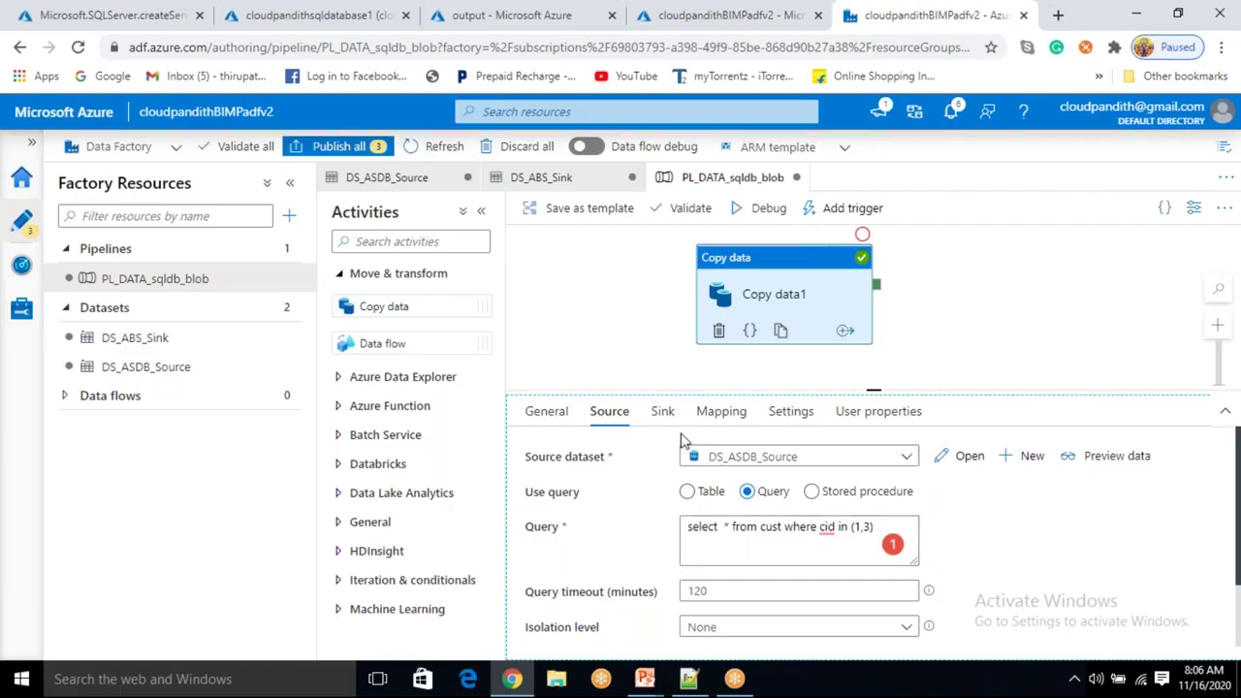
pyautogui.click(662, 411)
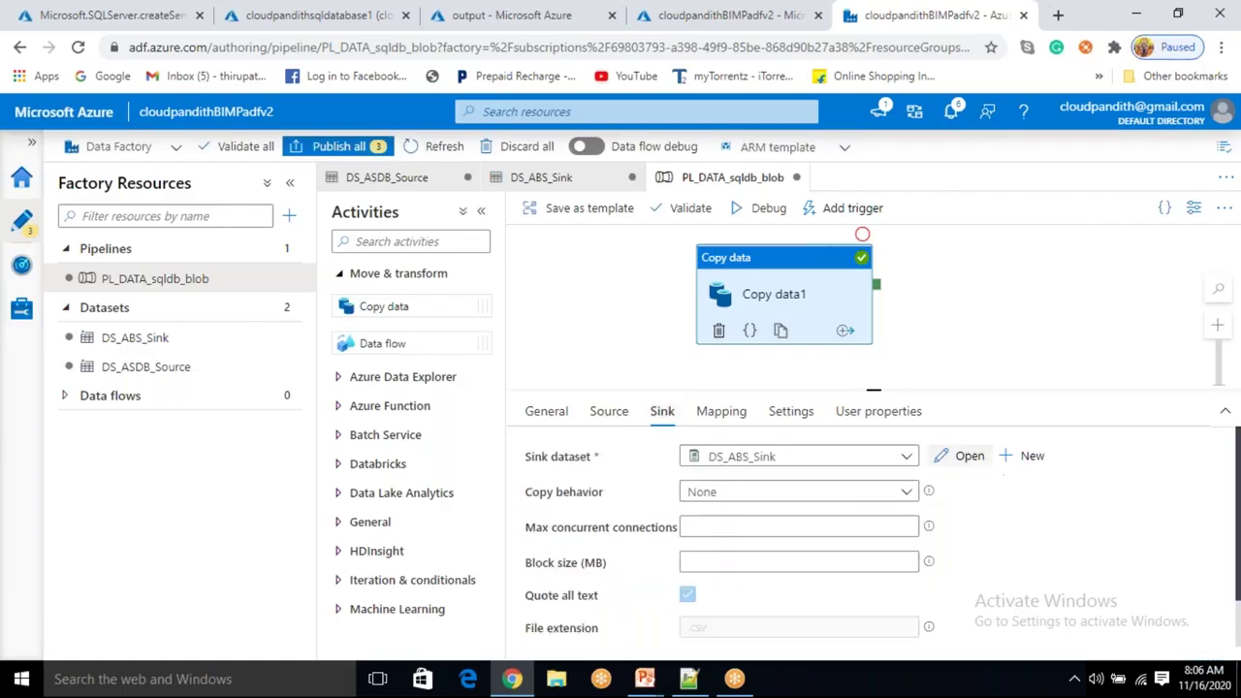
# Append 13 to the DS_ABS_Sink file name, making it cloudpandith13.csv, then reopen PL_DATA_sqldb_blob.
pyautogui.click(961, 463)
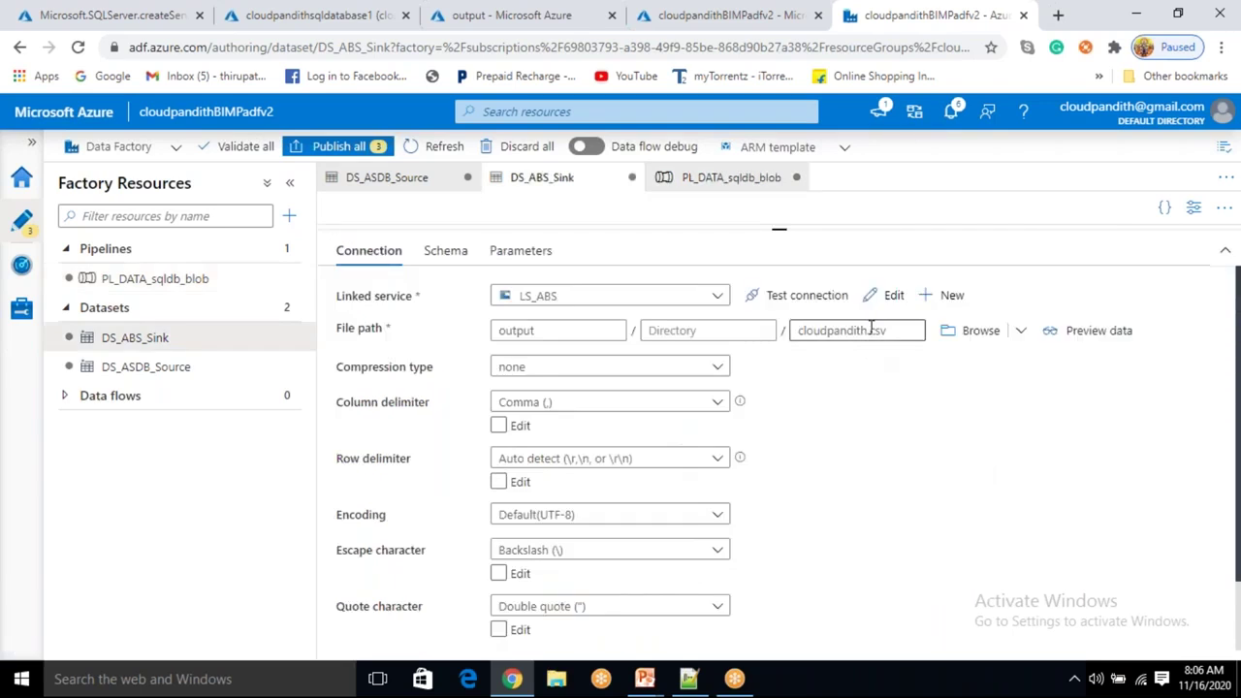
pyautogui.click(870, 329)
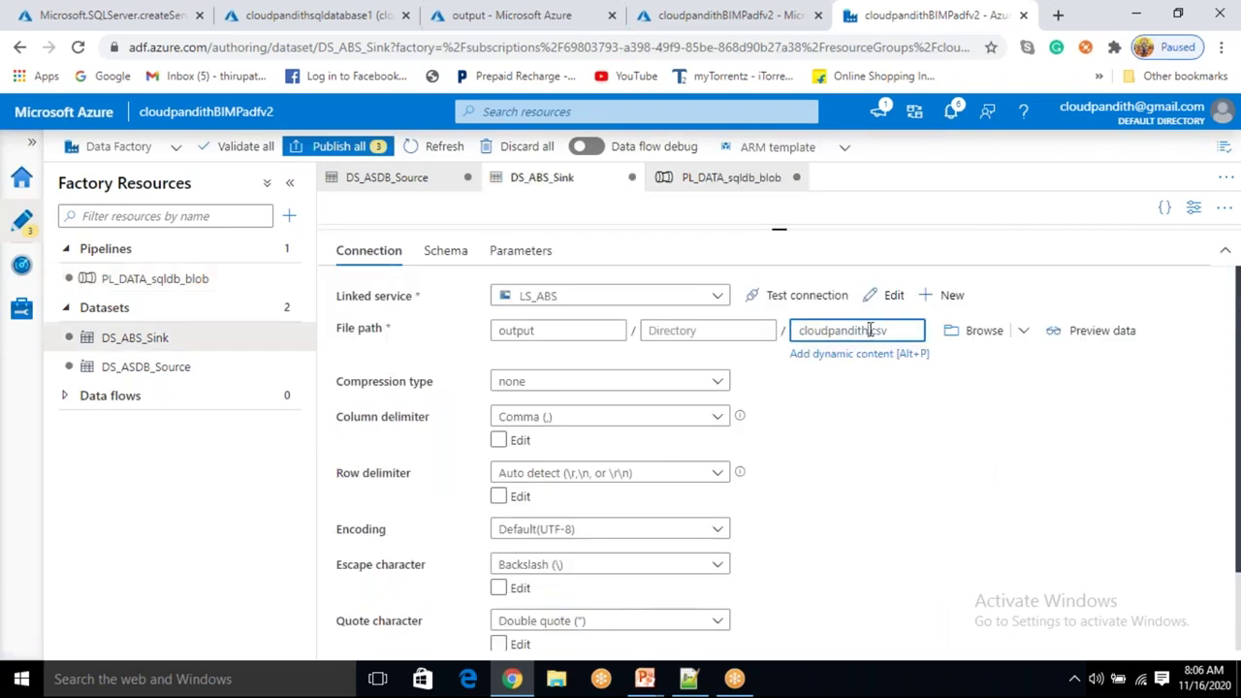
pyautogui.write('13')
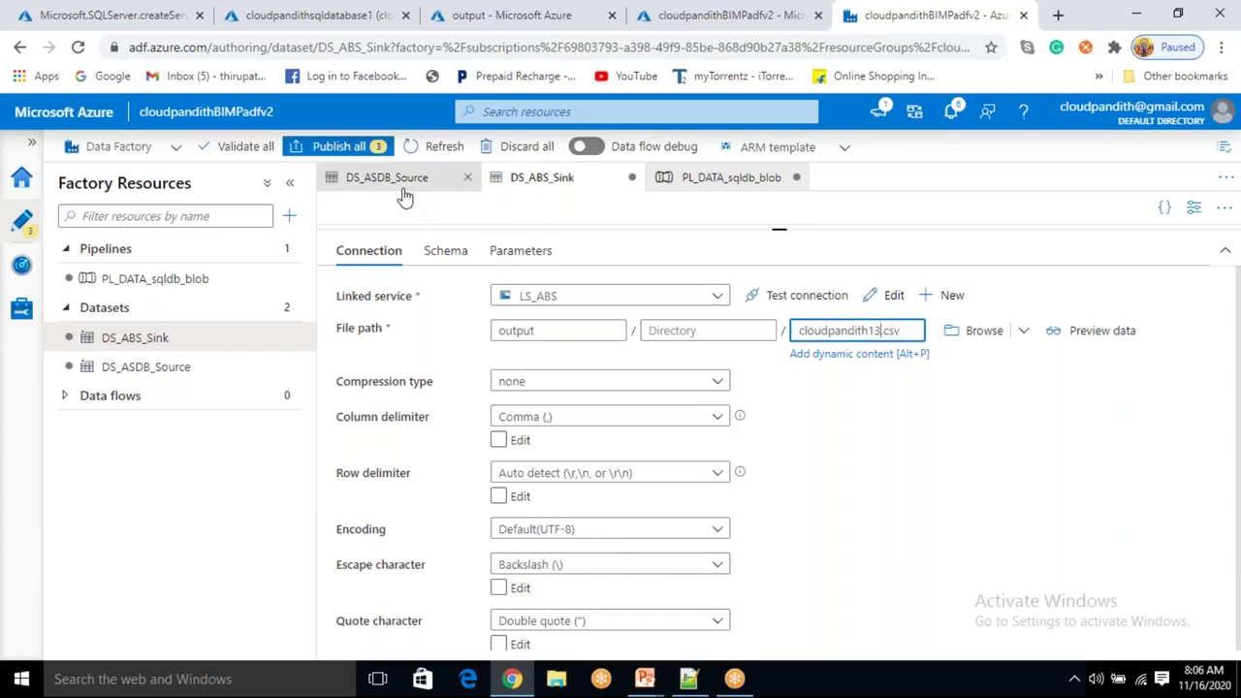
pyautogui.click(153, 283)
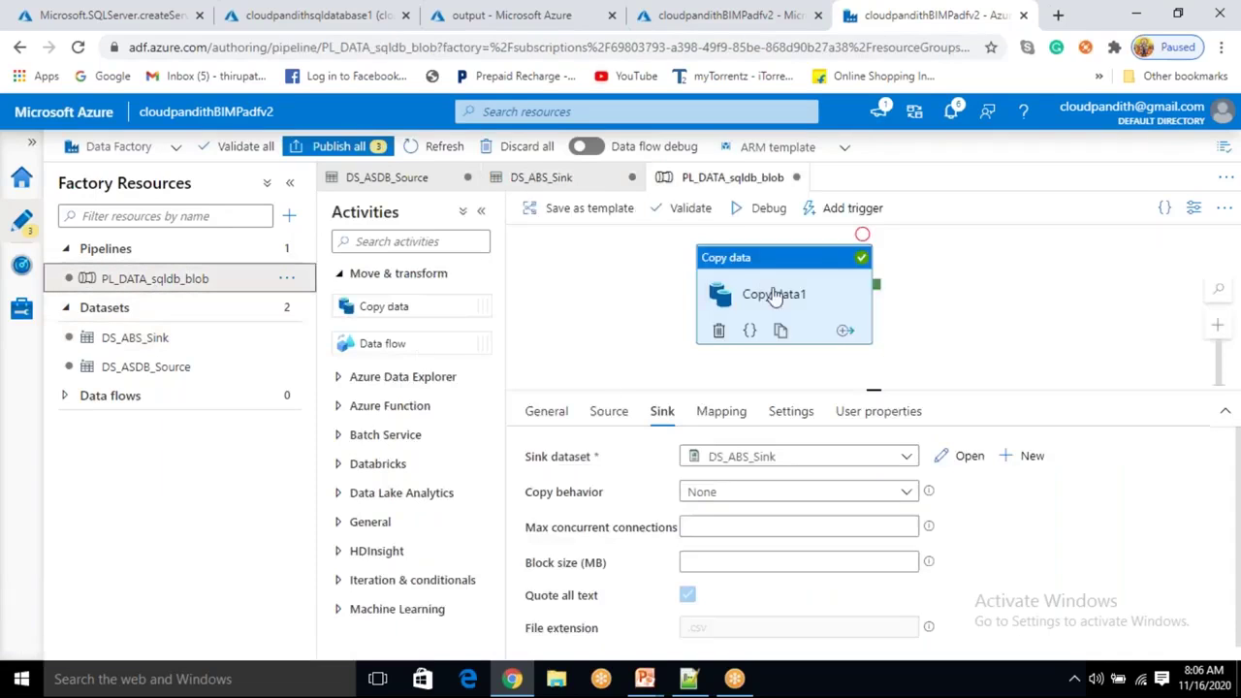
# Preview the rows returned by the cid in (1,3) source query.
pyautogui.click(610, 416)
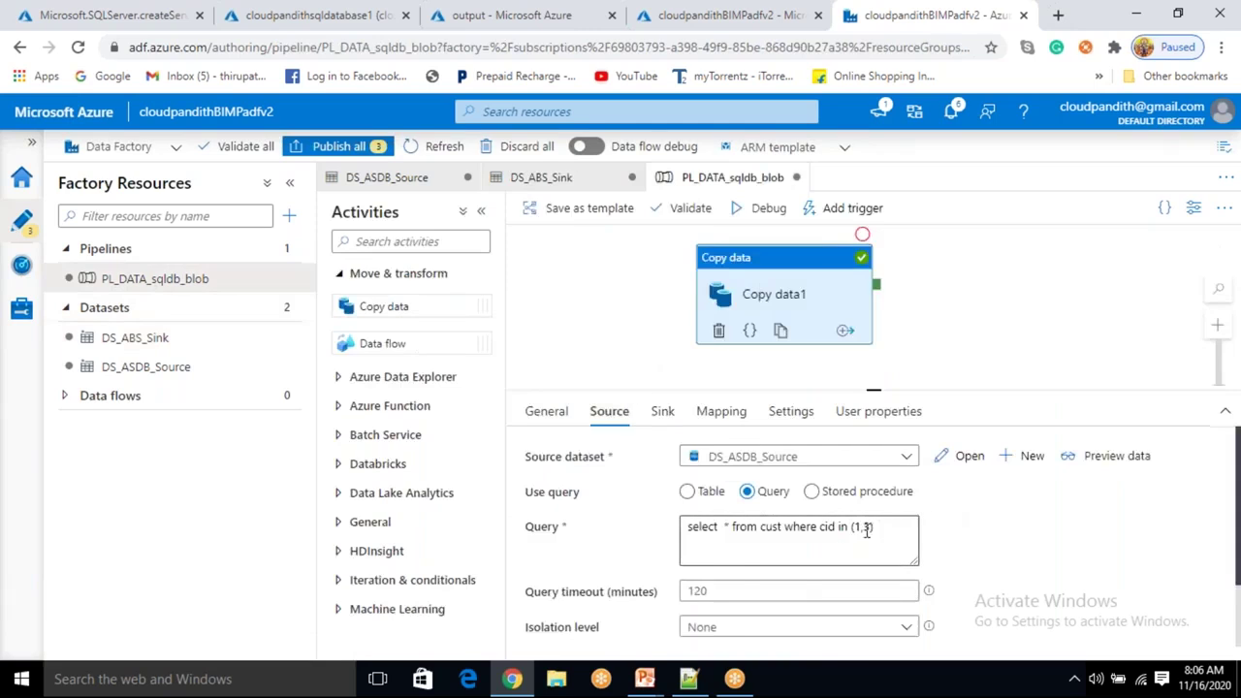
pyautogui.moveTo(875, 529); pyautogui.dragTo(850, 530)
pyautogui.click(1120, 456)
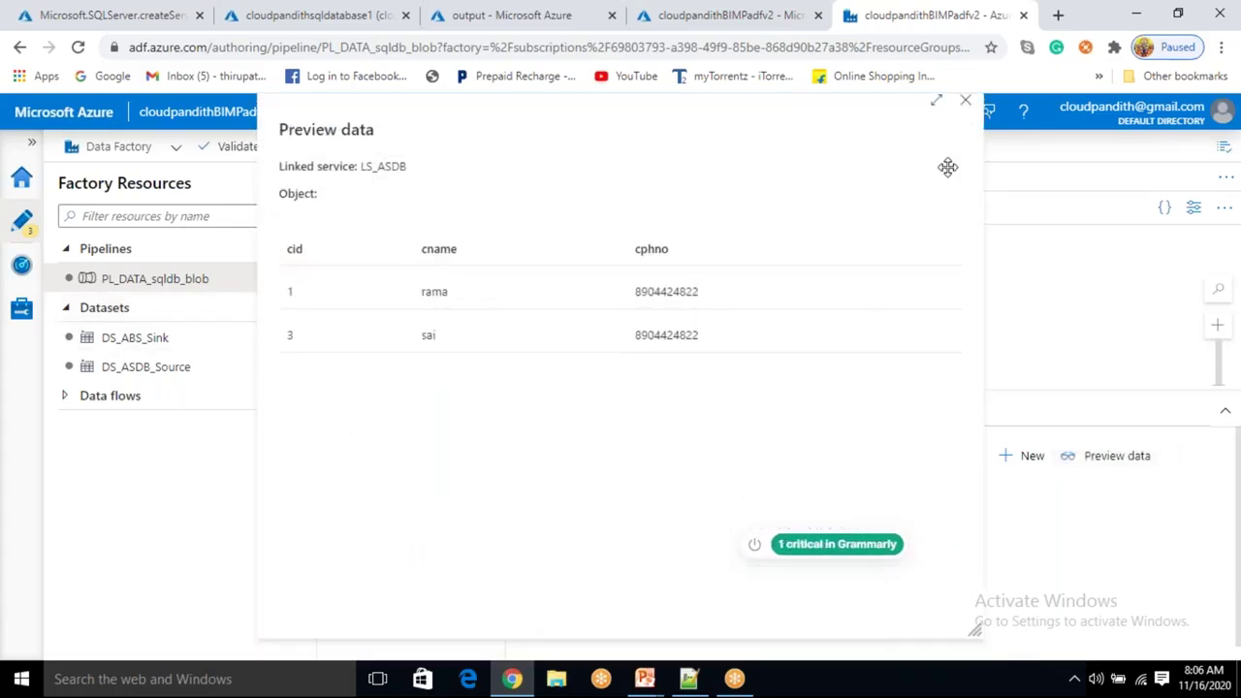
pyautogui.click(964, 105)
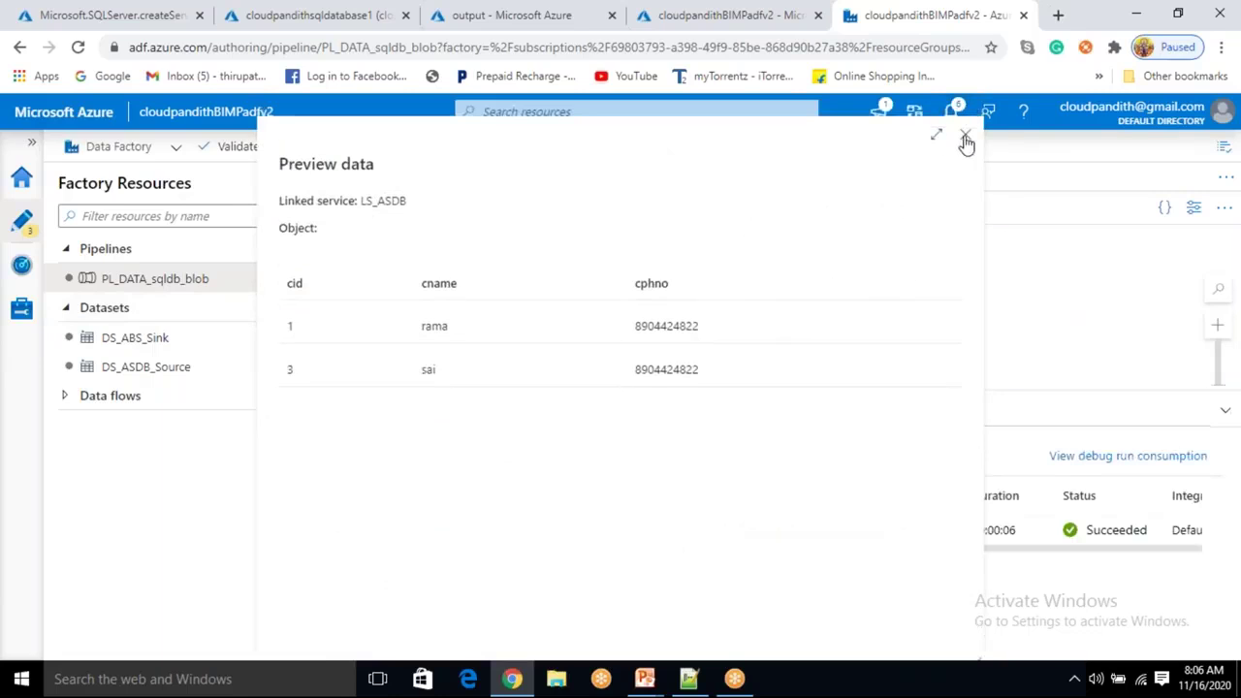
pyautogui.click(965, 135)
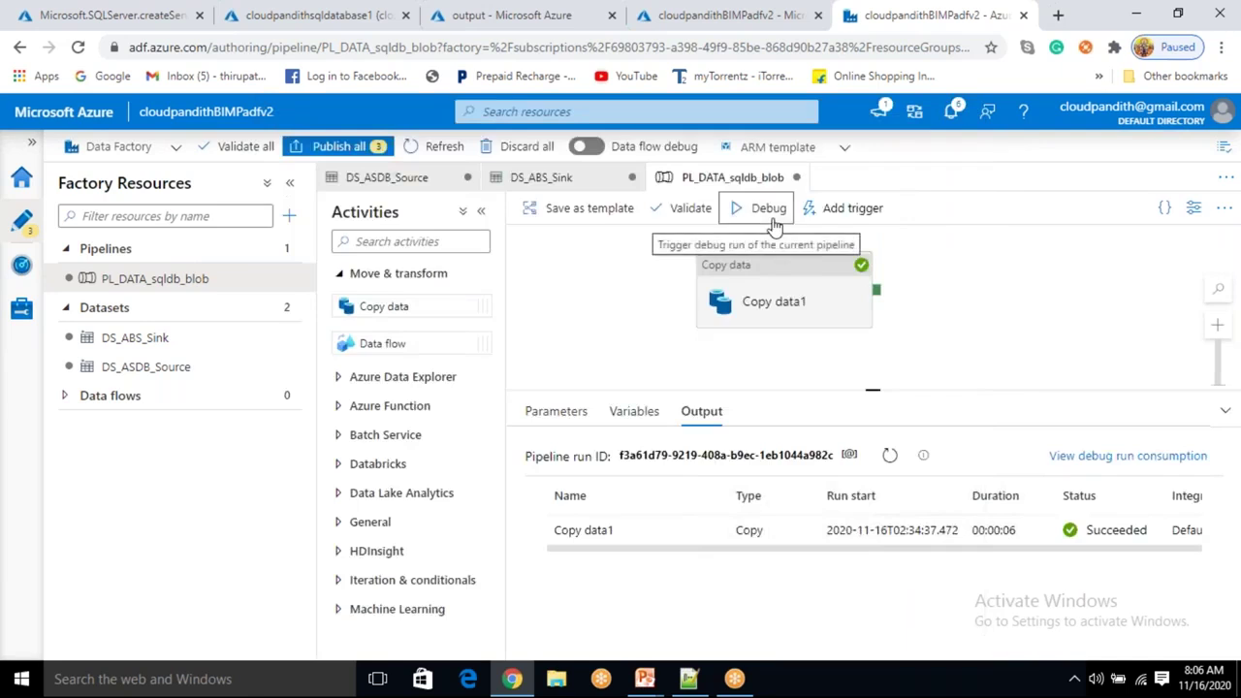
# Debug-run the pipeline until it shows Succeeded, then go to the storage output container.
pyautogui.click(760, 207)
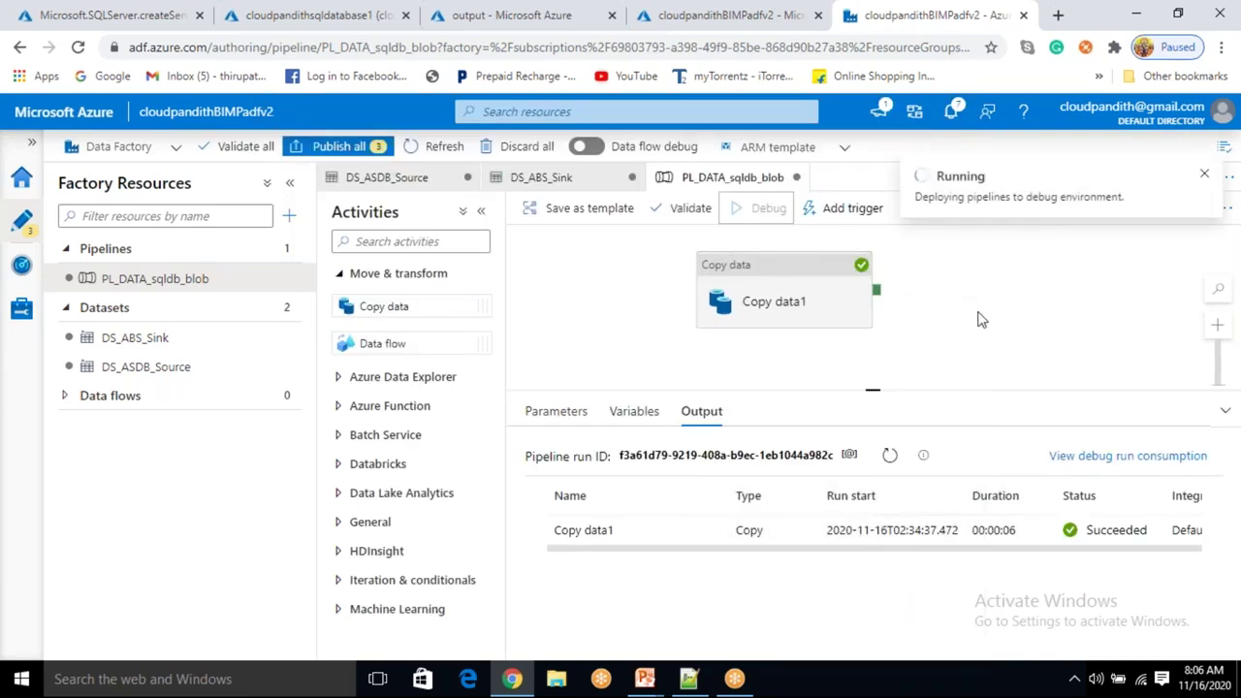
pyautogui.click(891, 457)
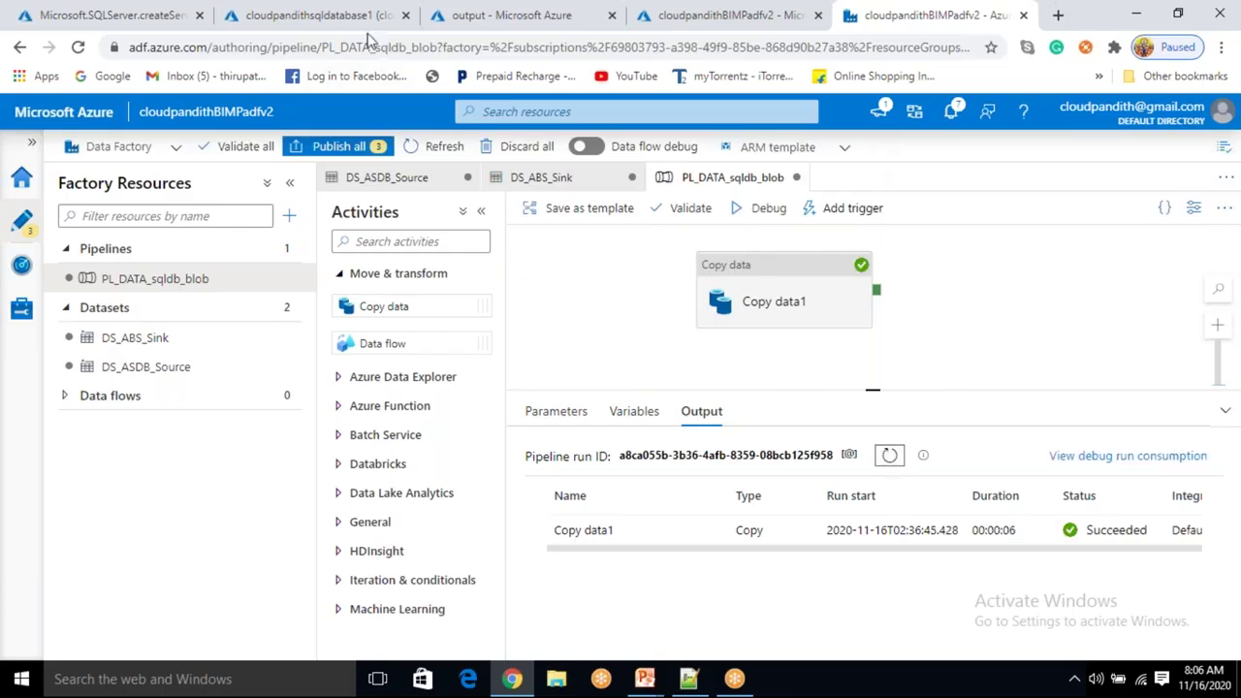
pyautogui.click(514, 17)
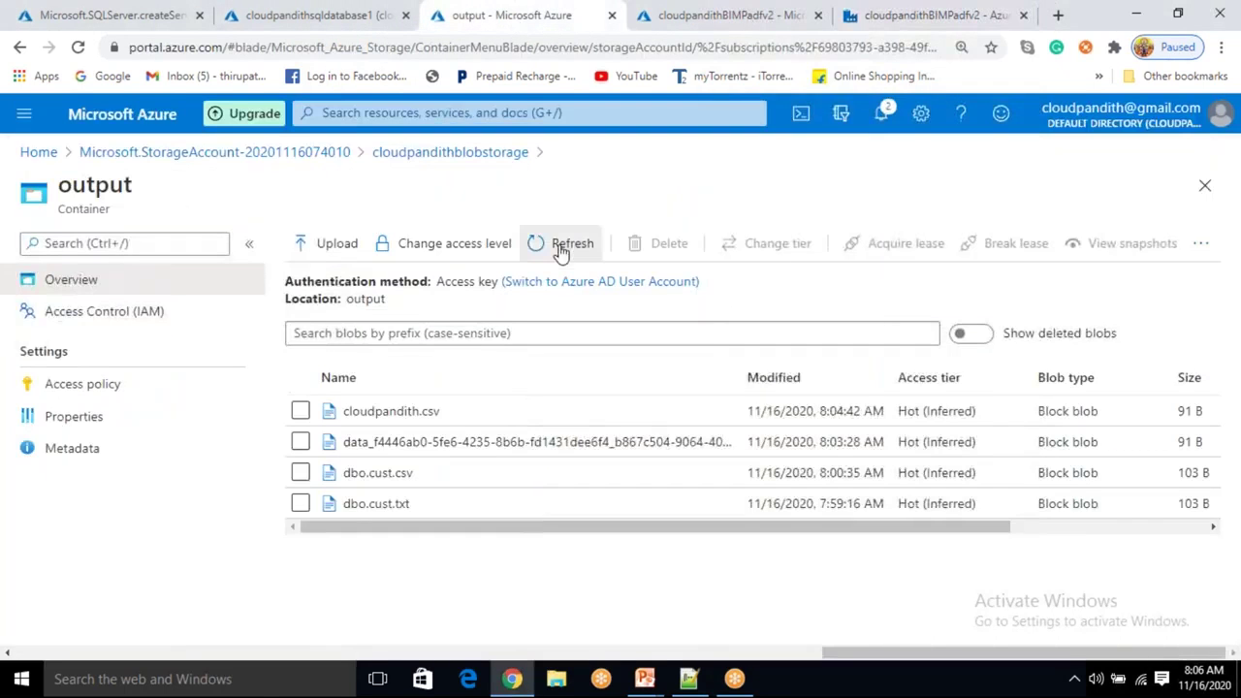
# View cloudpandith13.csv, confirming only the header and cid 1 and 3 rows.
pyautogui.click(560, 247)
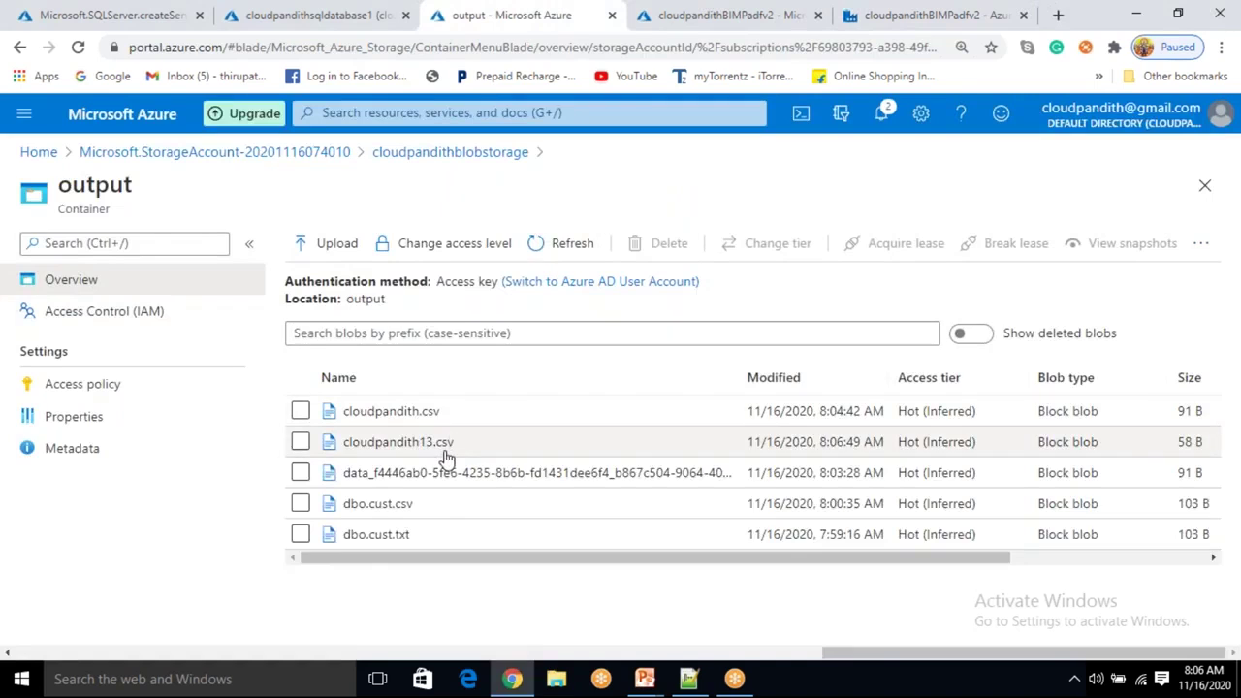
pyautogui.click(438, 443)
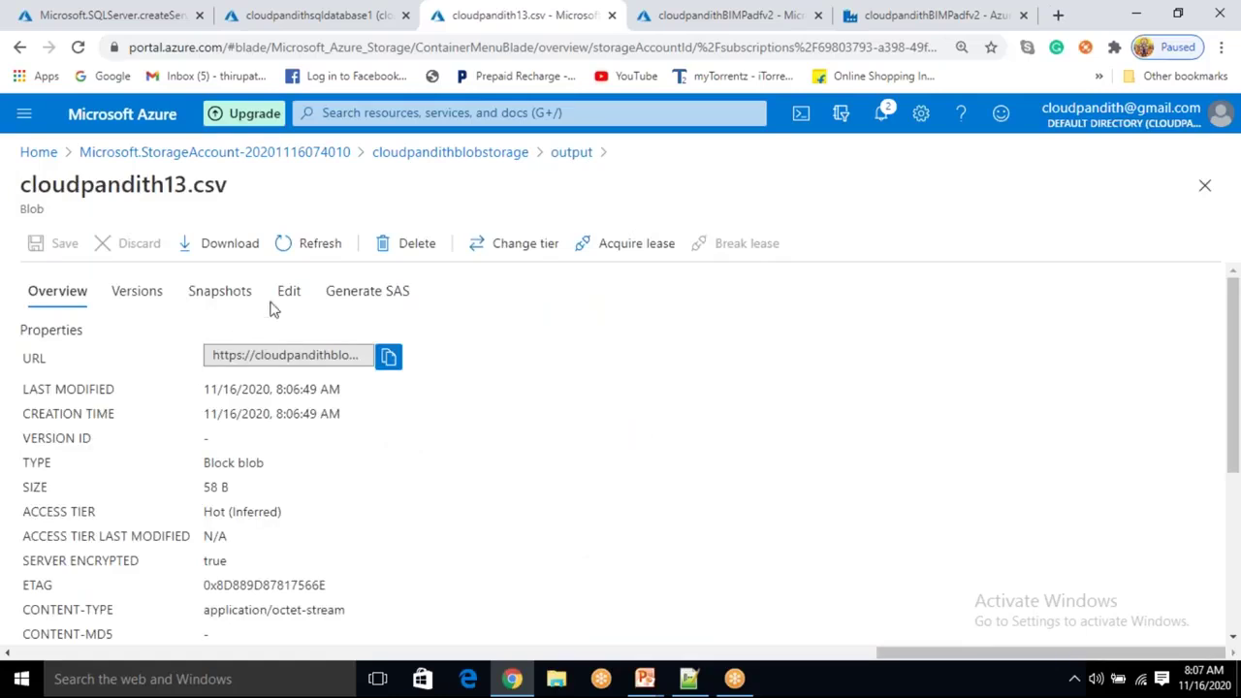
pyautogui.click(289, 291)
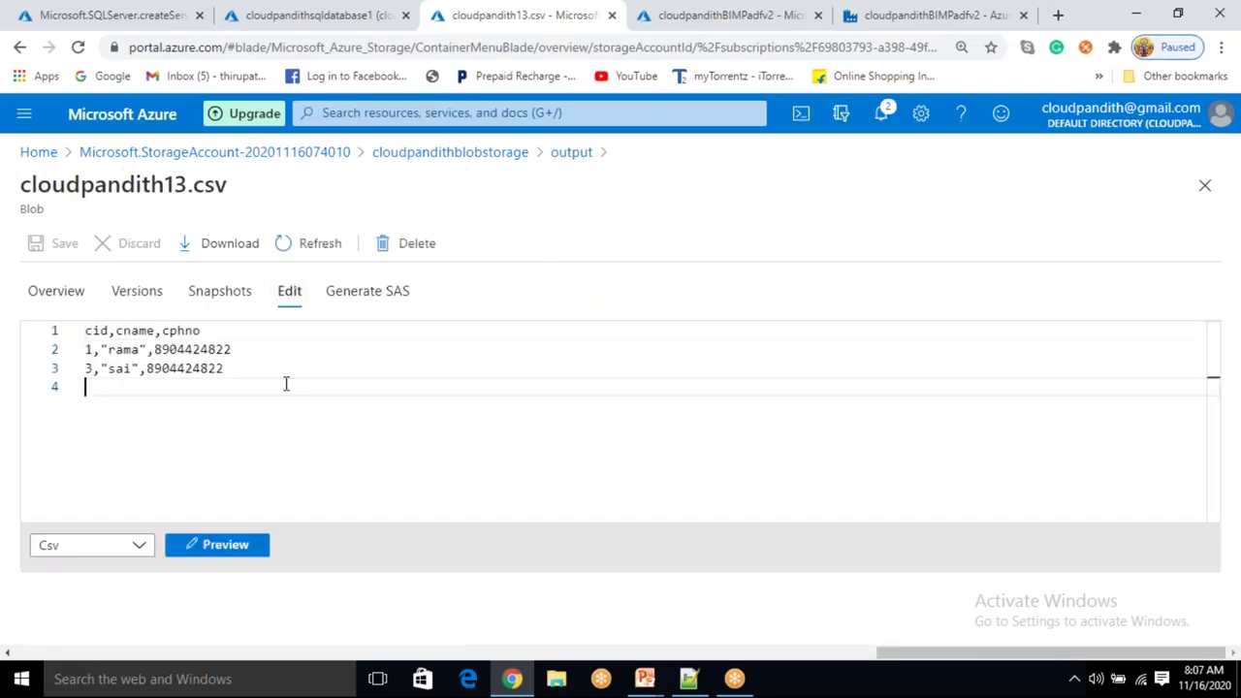
pyautogui.moveTo(286, 384); pyautogui.dragTo(65, 333)
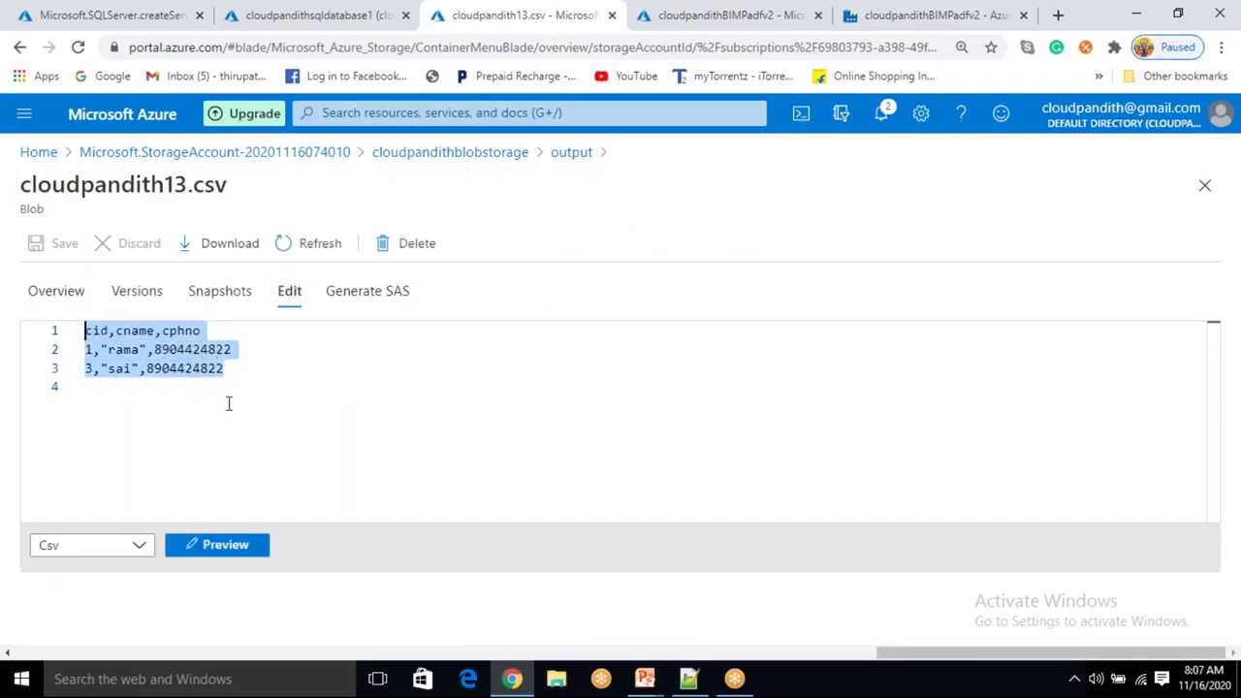
pyautogui.moveTo(229, 400); pyautogui.dragTo(86, 331)
pyautogui.click(571, 153)
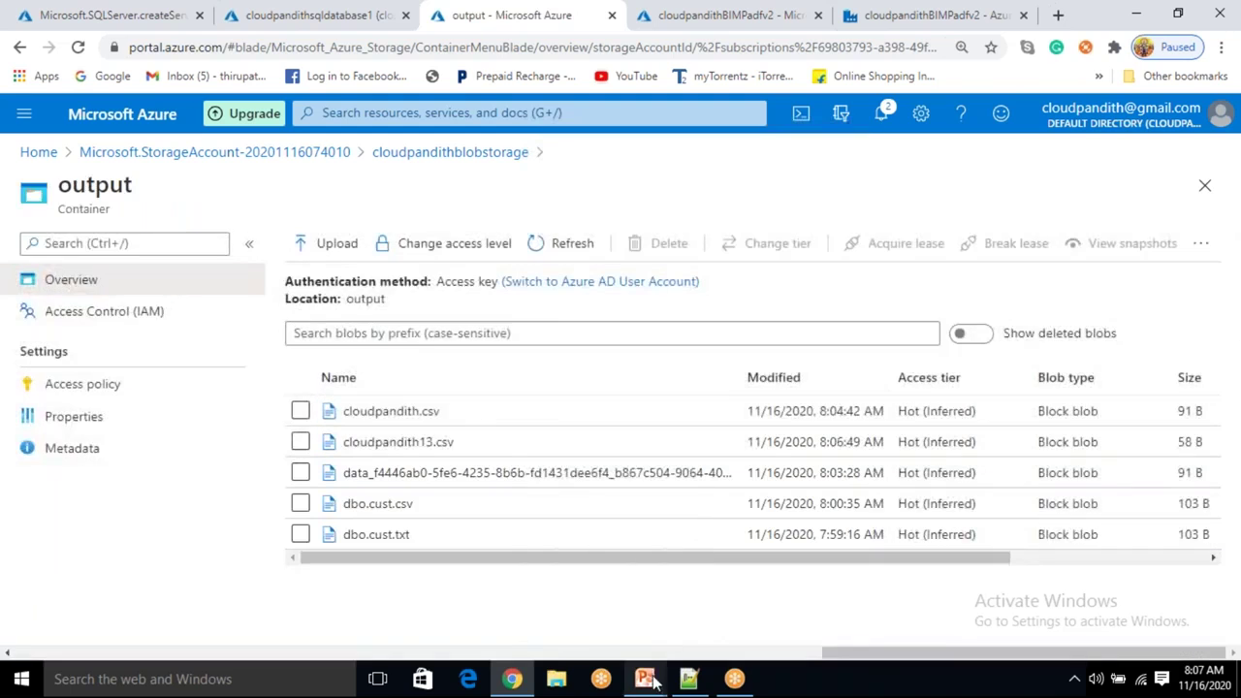
# Step the Scenarios slide to the stored procedure scenario, then return to Data Factory.
pyautogui.moveTo(648, 679)
pyautogui.click(690, 621)
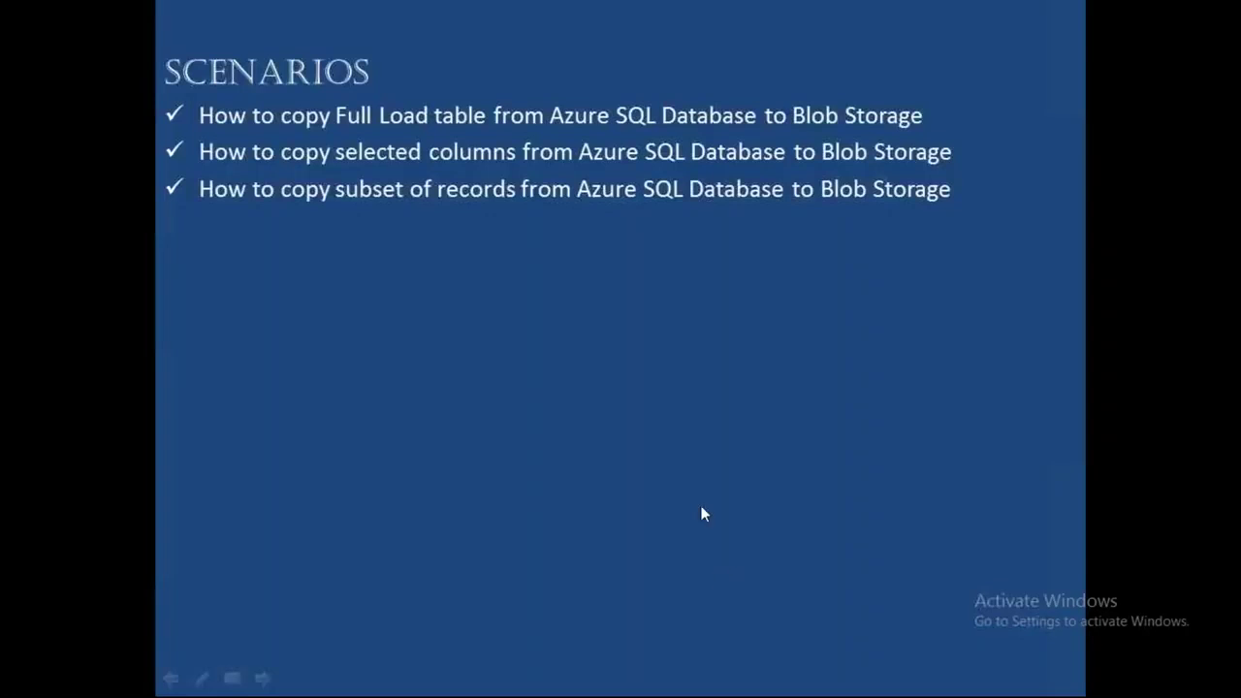
pyautogui.click(630, 441)
pyautogui.click(630, 441)
pyautogui.click(630, 441)
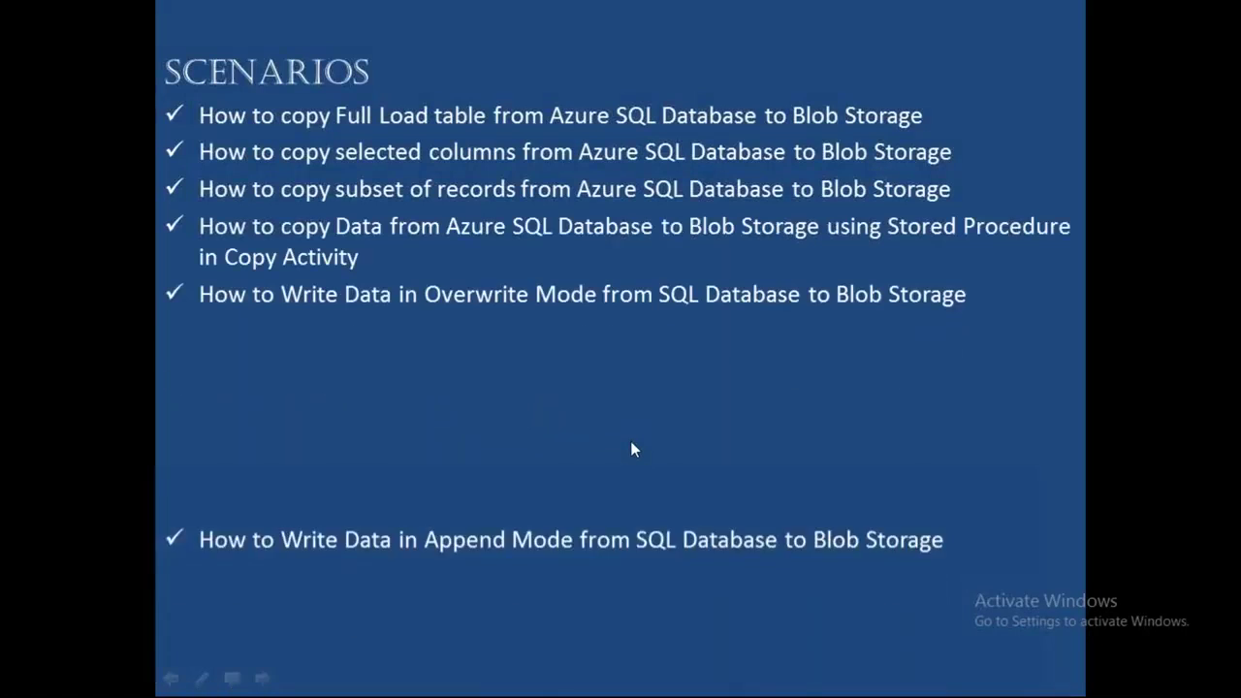
pyautogui.press('Left')
pyautogui.press('Left')
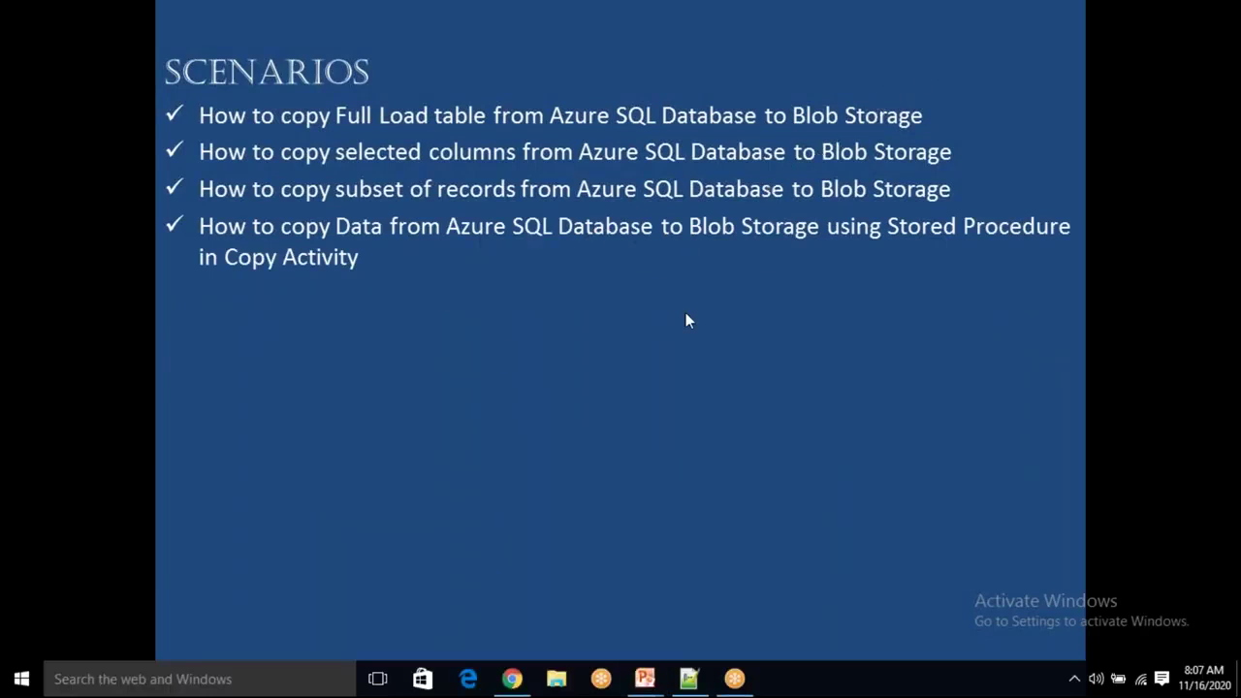
pyautogui.click(512, 679)
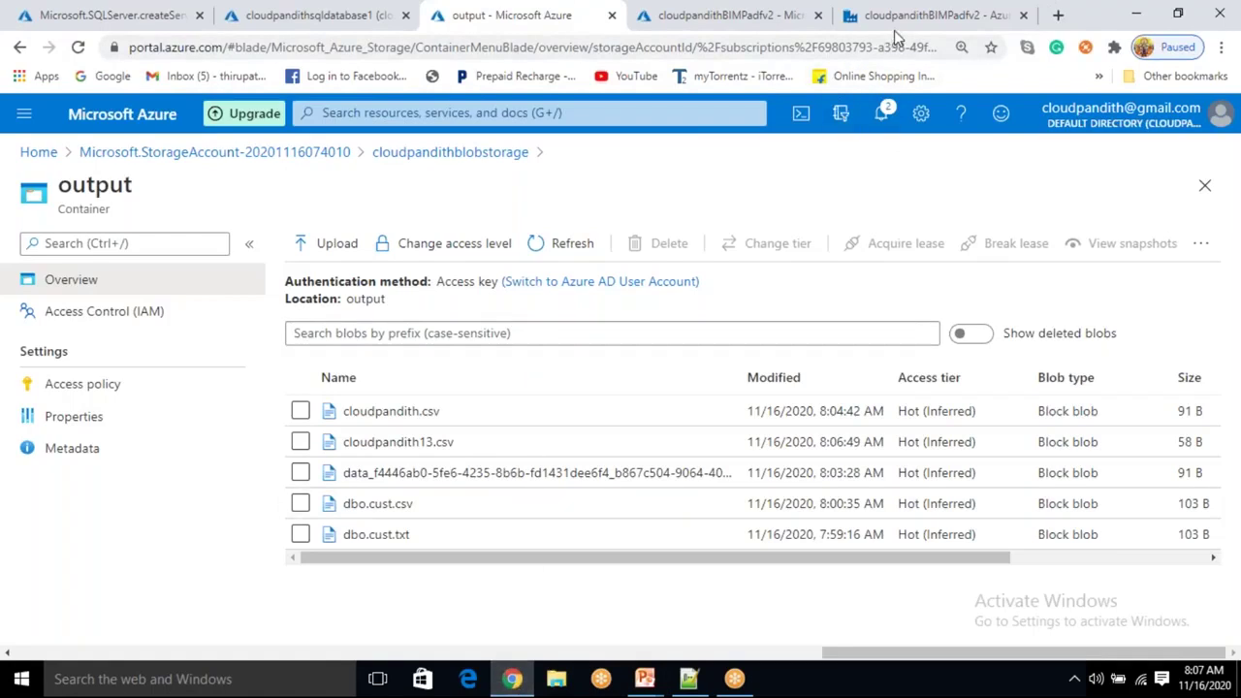
pyautogui.click(926, 16)
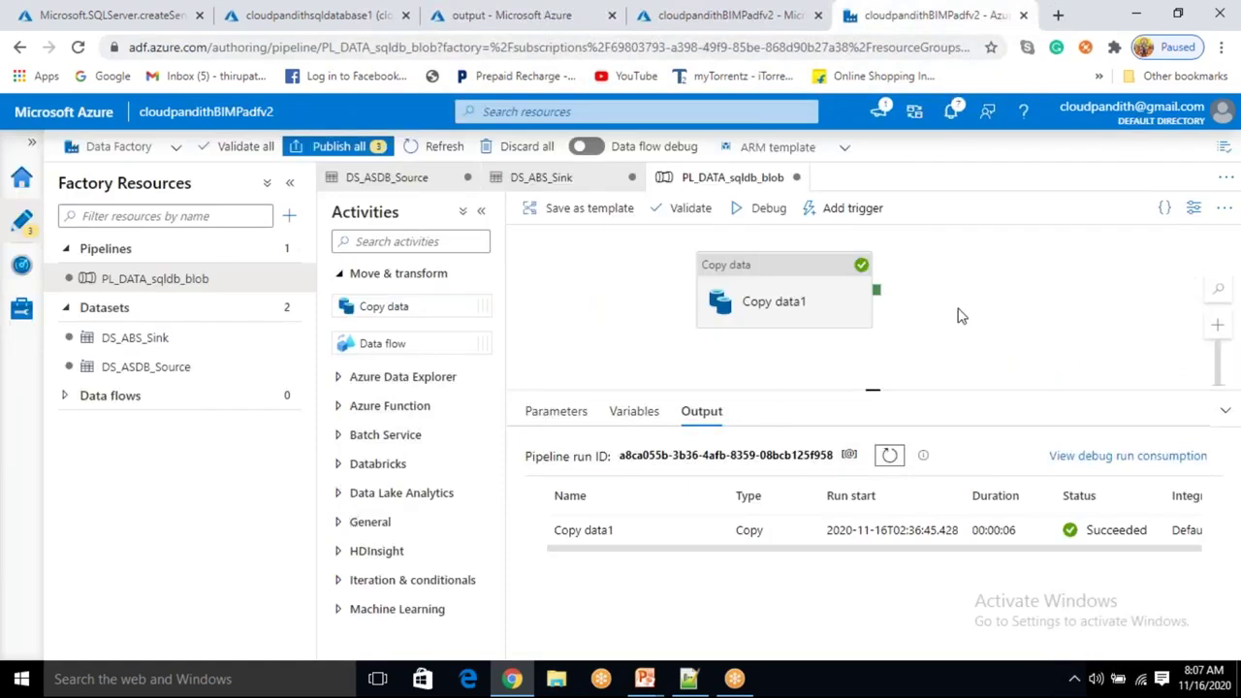
# Set Copy data1's source to stored procedure [dbo].[cust_sp3] and import its parameters.
pyautogui.click(785, 287)
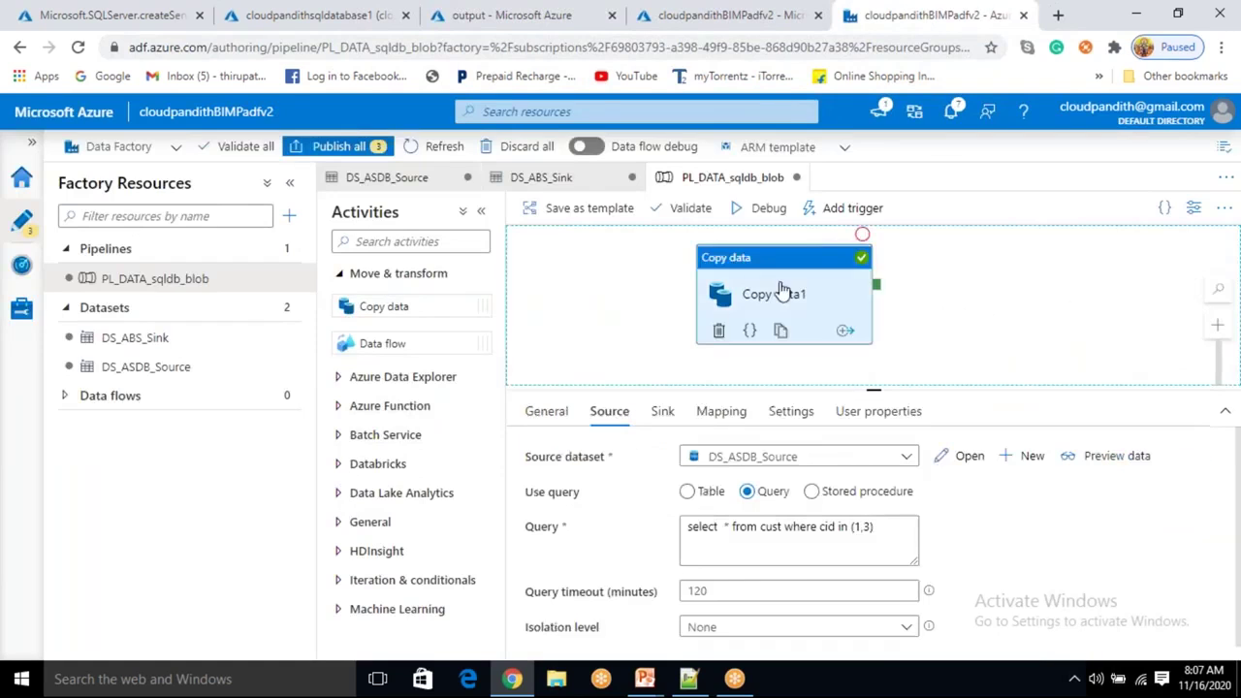
pyautogui.click(814, 495)
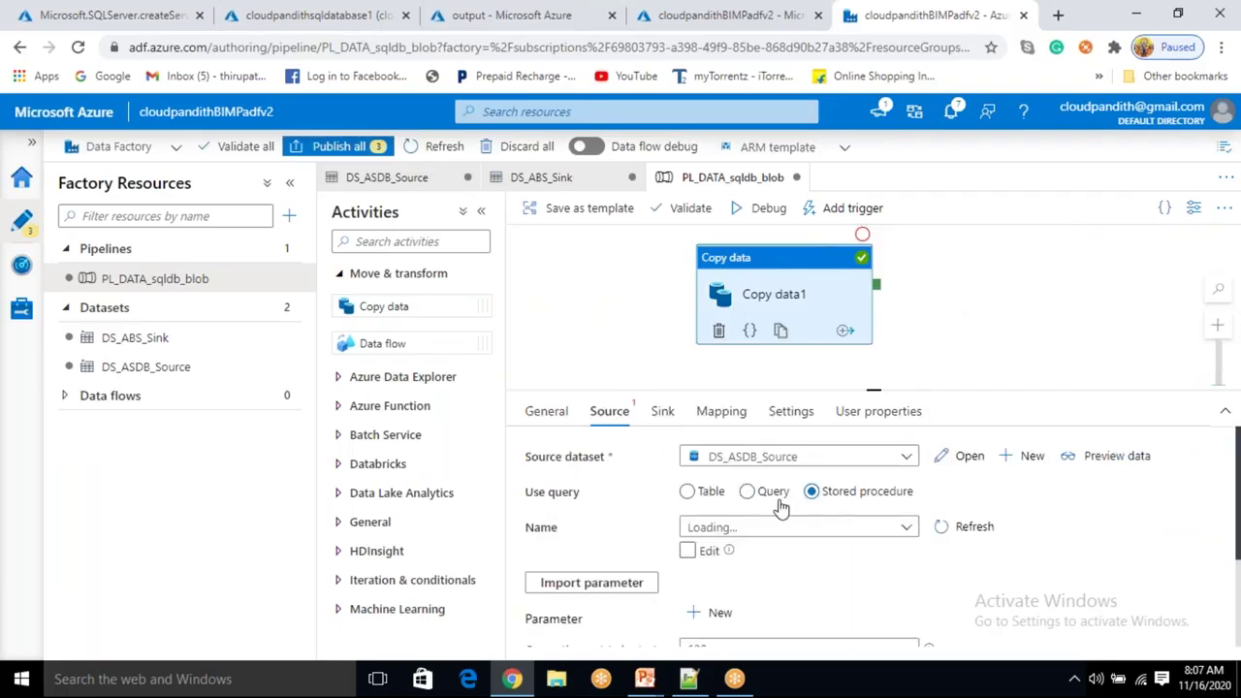
pyautogui.click(813, 528)
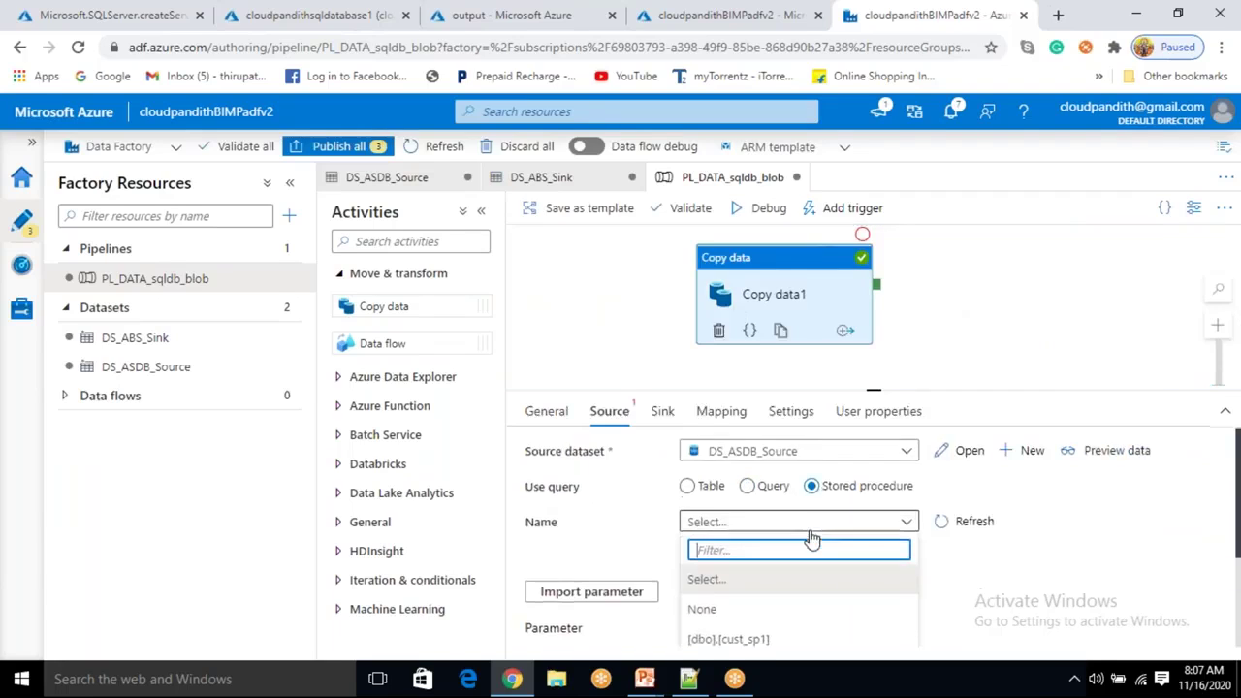
pyautogui.scroll(-3, 800, 515)
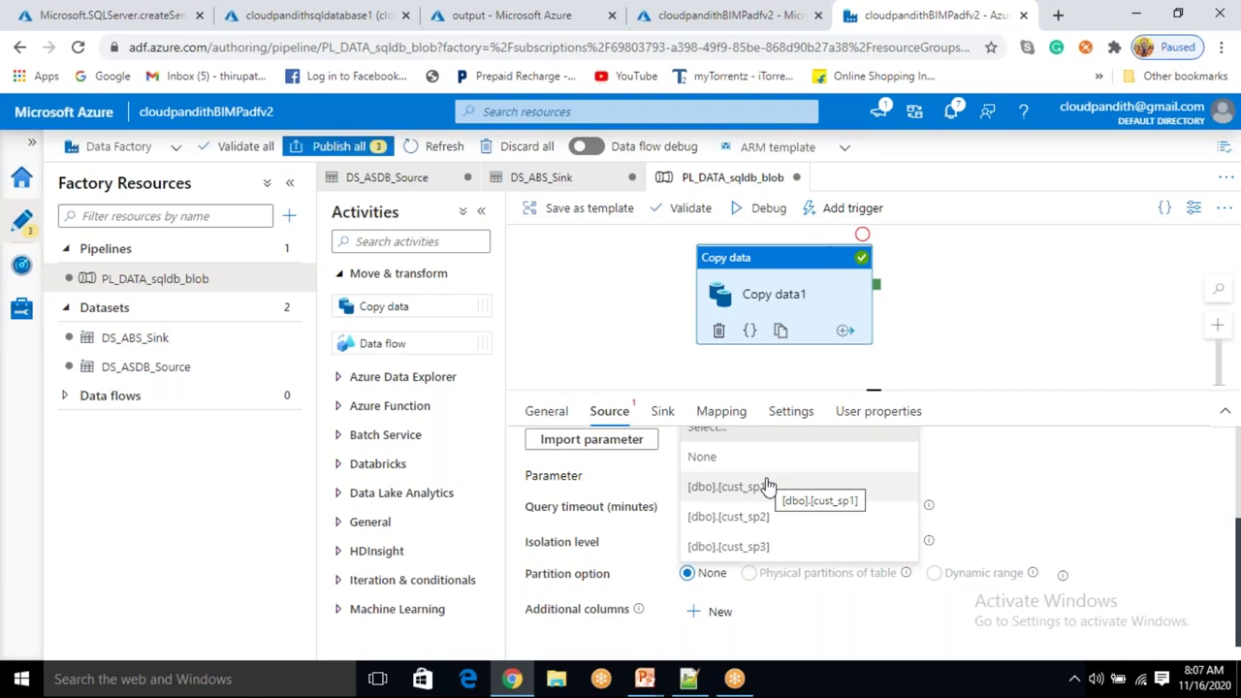
pyautogui.click(768, 549)
pyautogui.scroll(1, 767, 548)
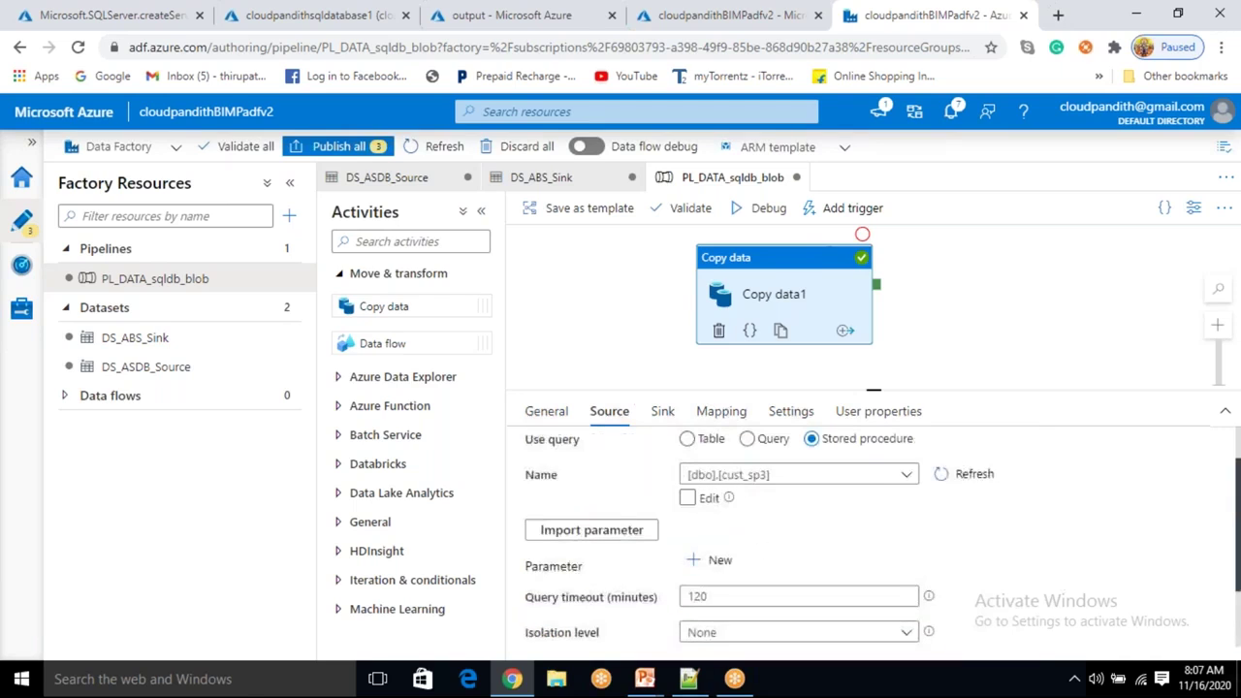
pyautogui.click(576, 530)
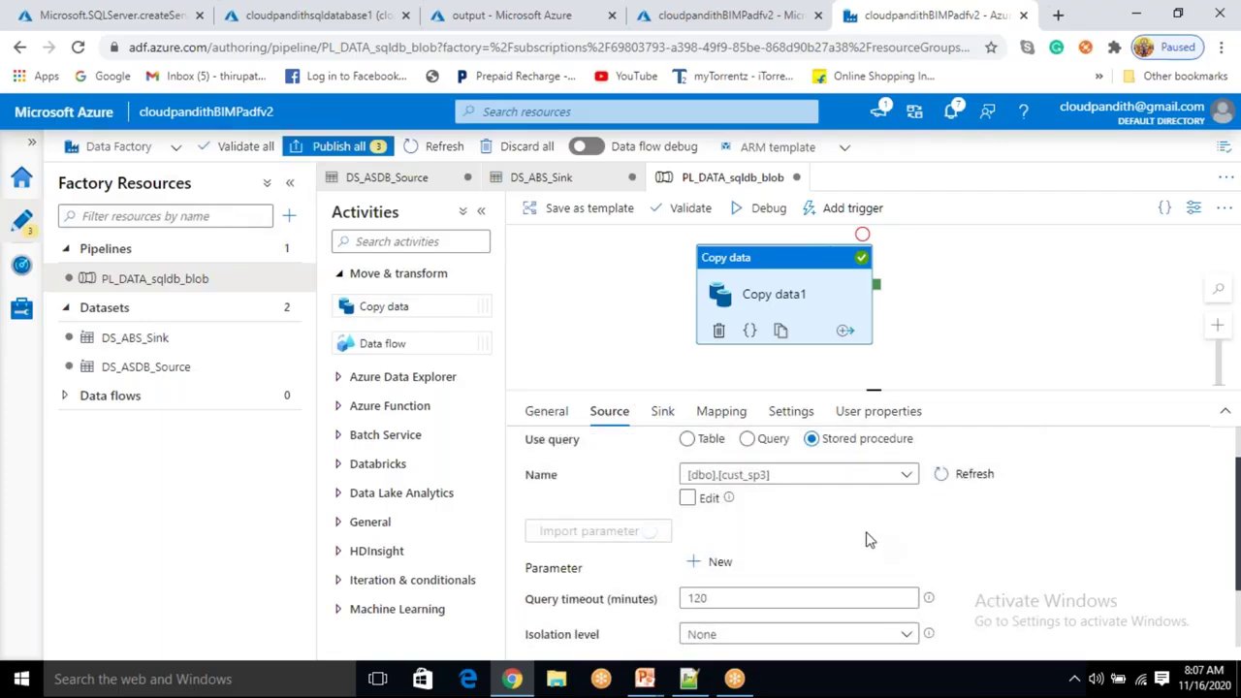
# Preview the source with pid 4, then set pid to 1 and preview again.
pyautogui.scroll(-1, 867, 540)
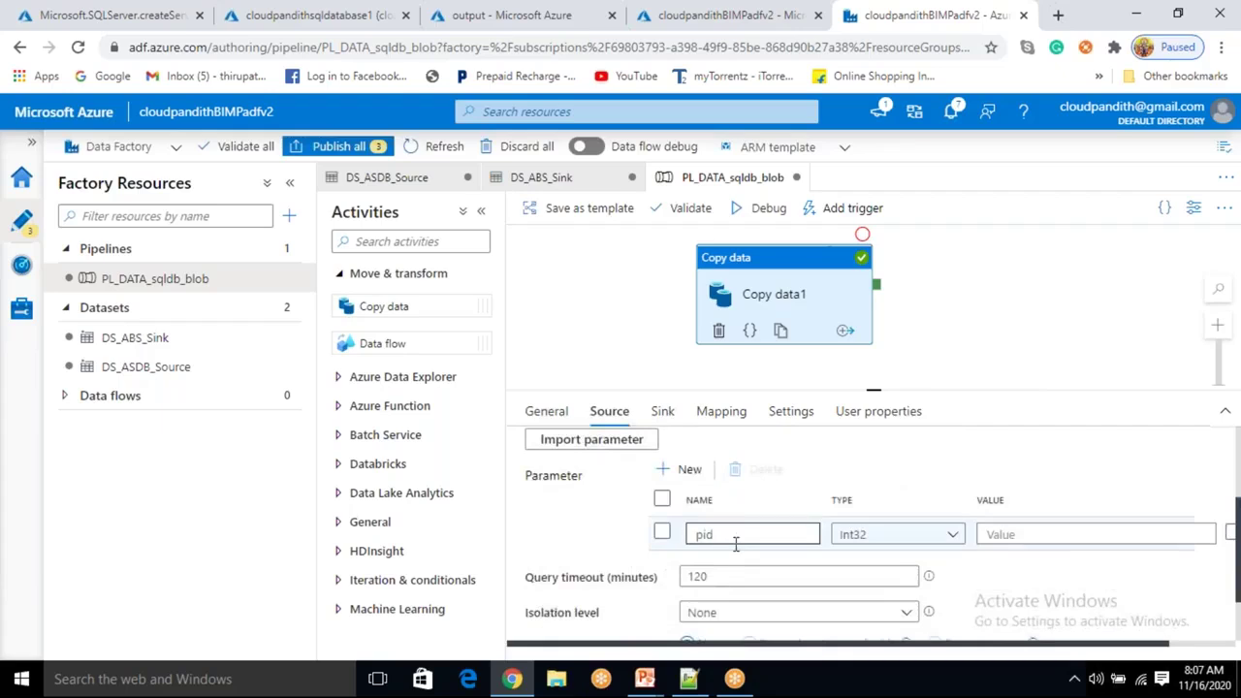
pyautogui.click(1001, 534)
pyautogui.write('4')
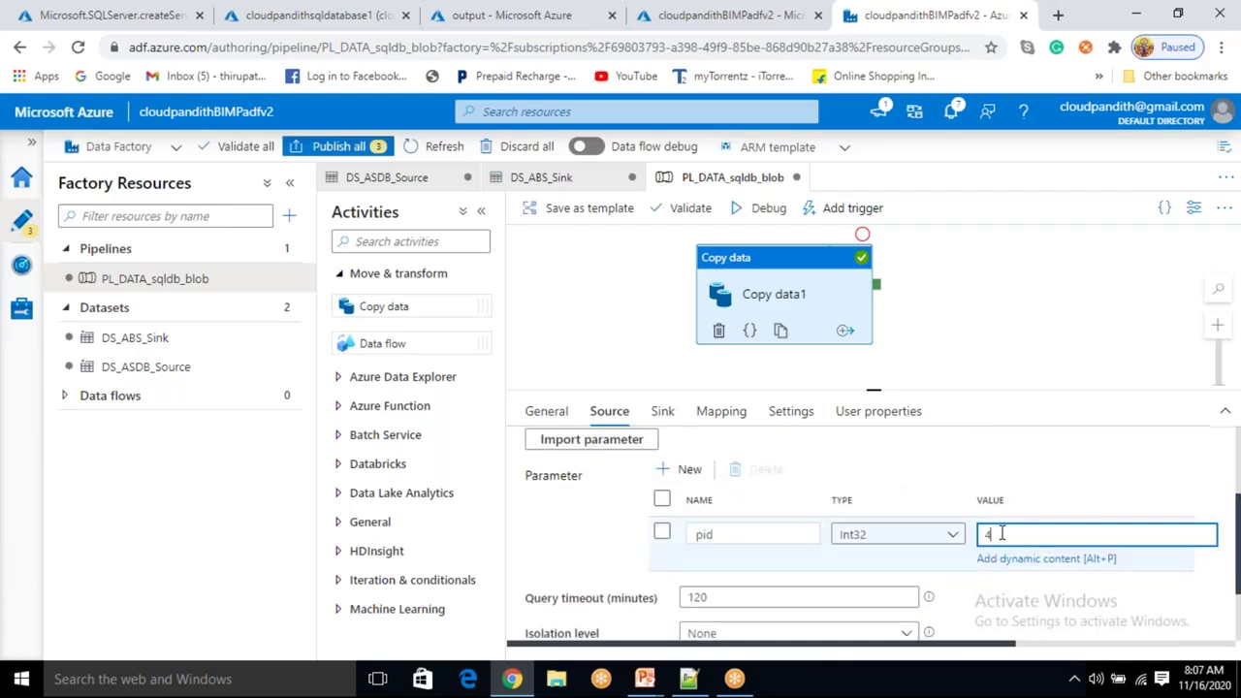
pyautogui.scroll(2, 991, 514)
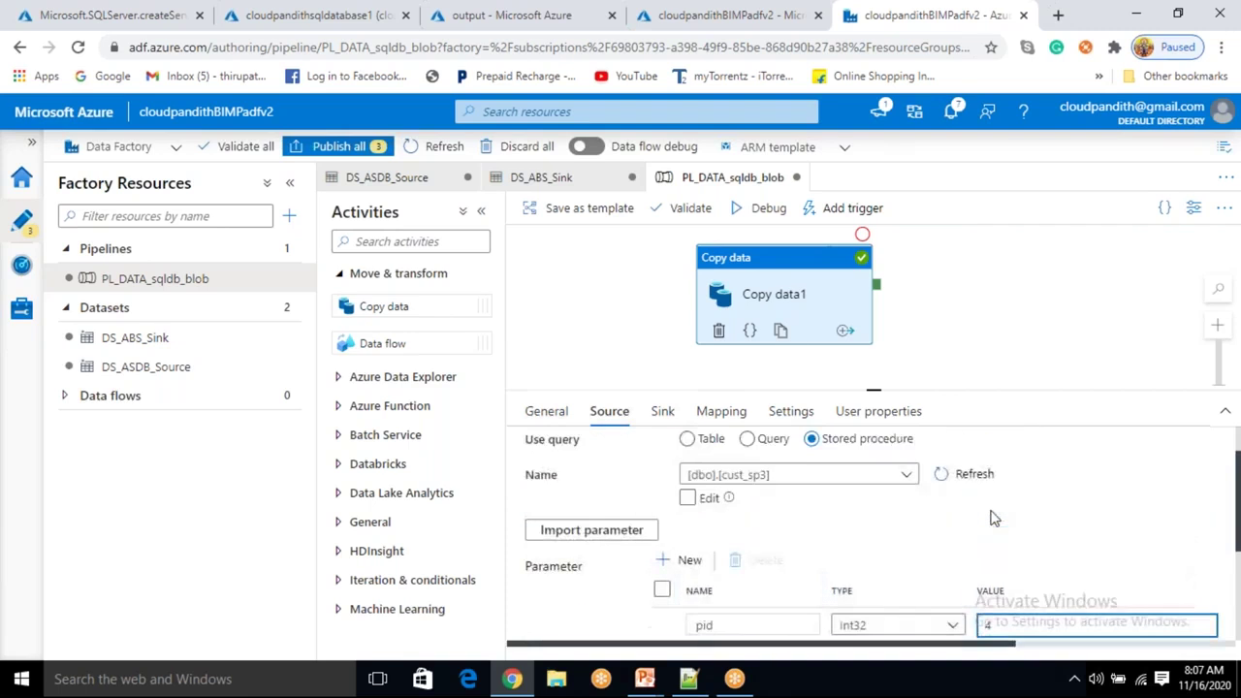
pyautogui.click(1099, 458)
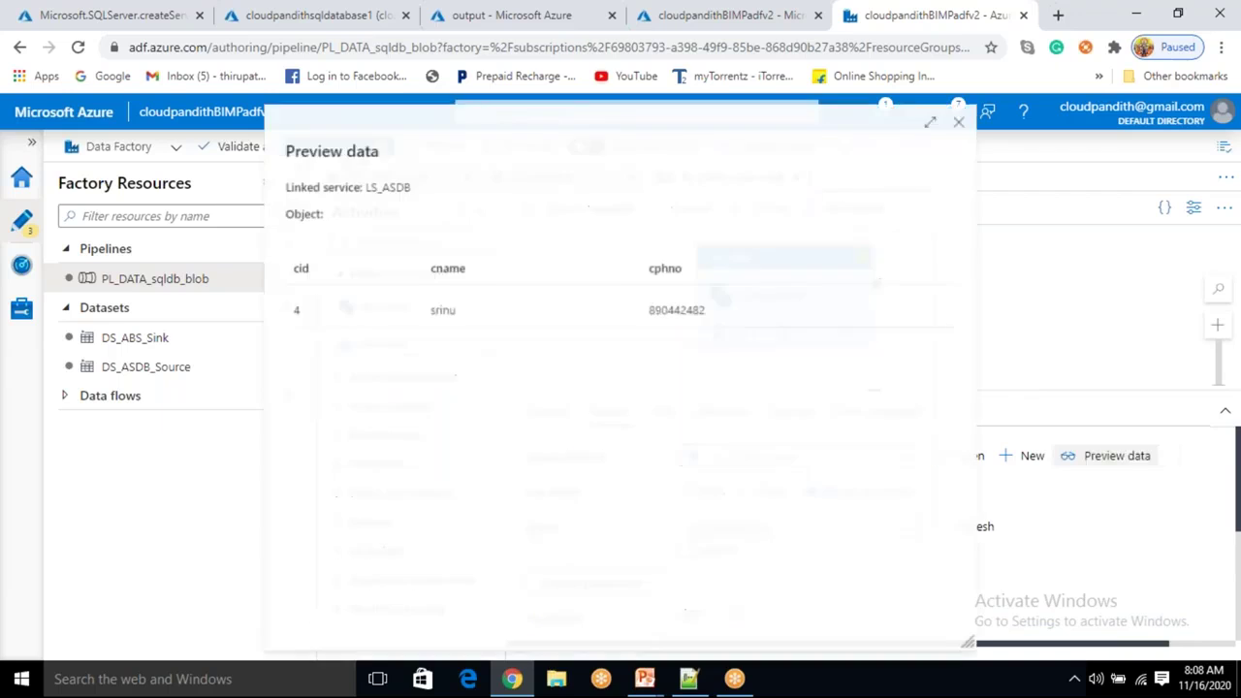
pyautogui.click(966, 120)
pyautogui.scroll(-1, 1025, 545)
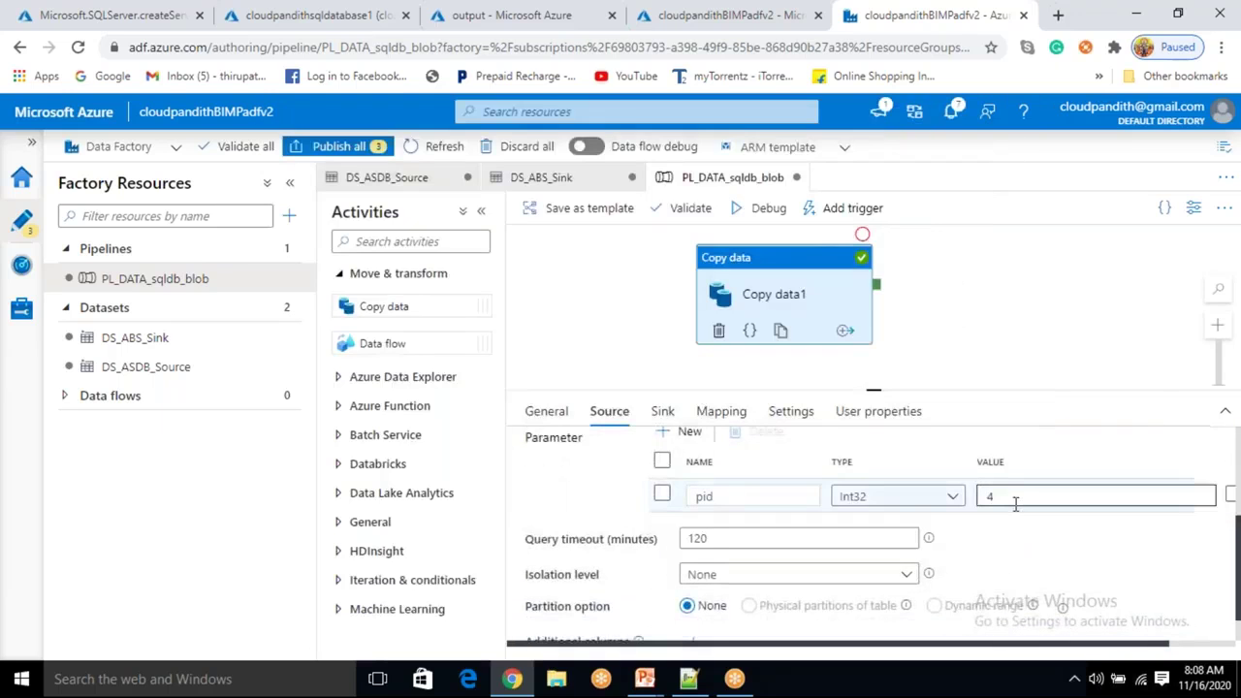
pyautogui.click(1015, 502)
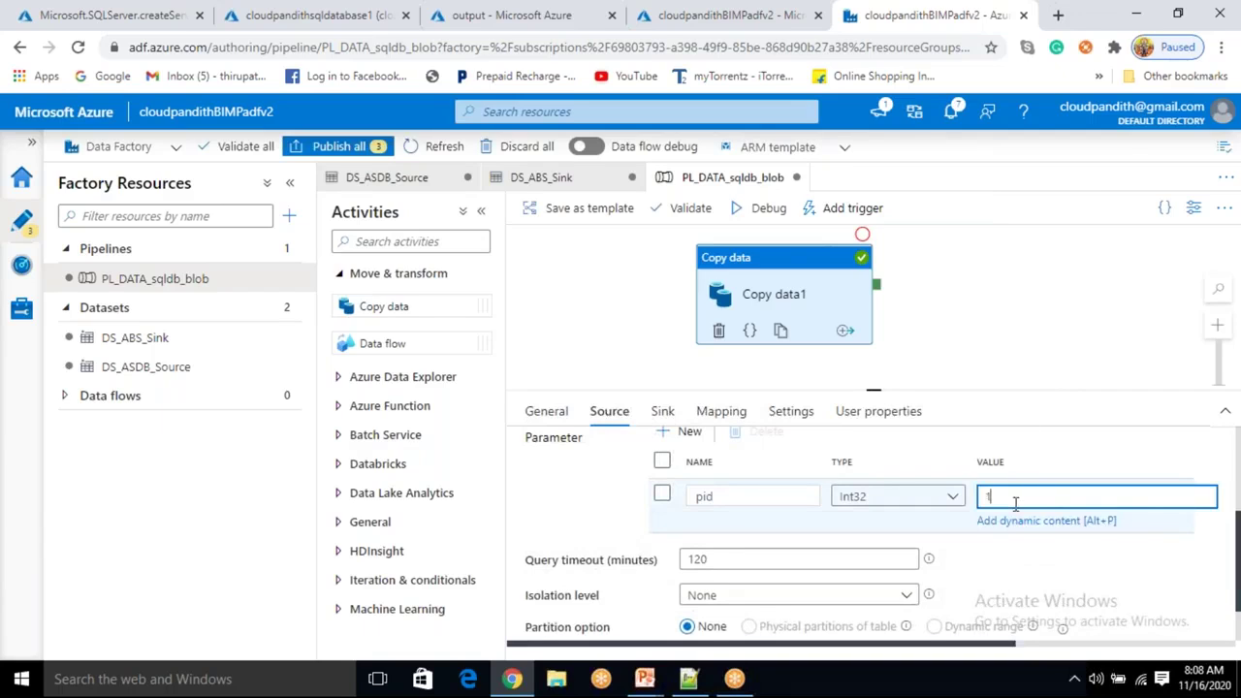
pyautogui.write('1')
pyautogui.scroll(4, 1014, 502)
pyautogui.click(1090, 469)
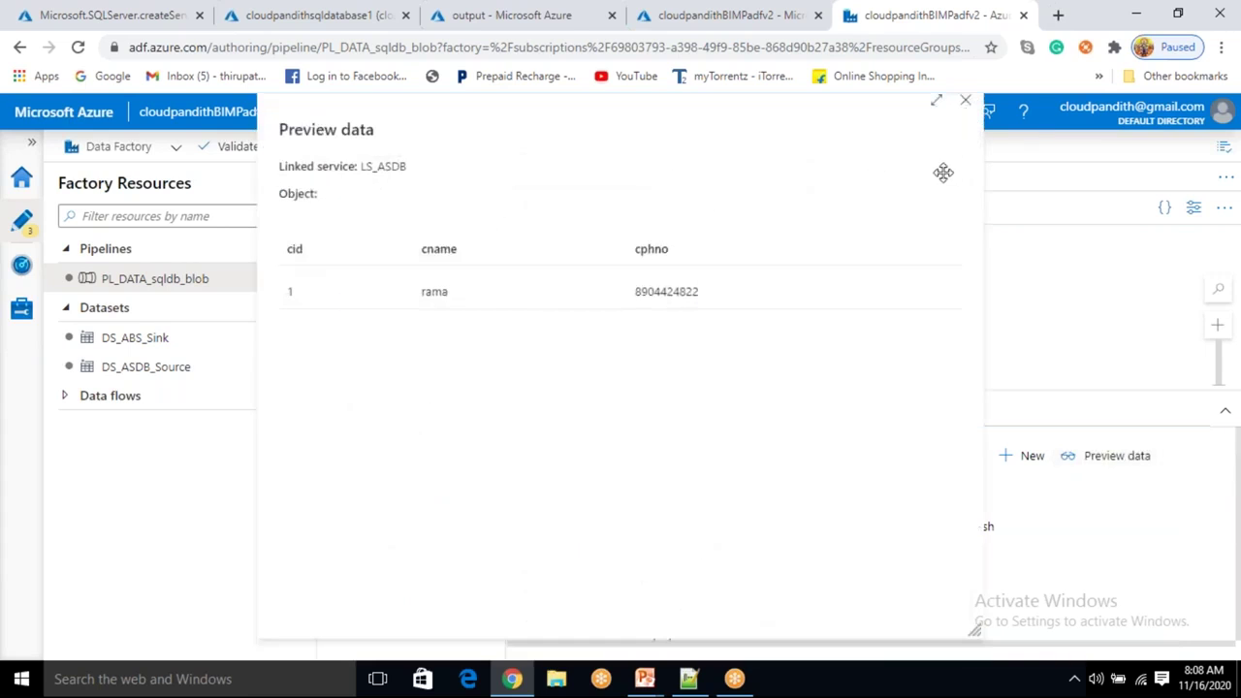
pyautogui.click(968, 102)
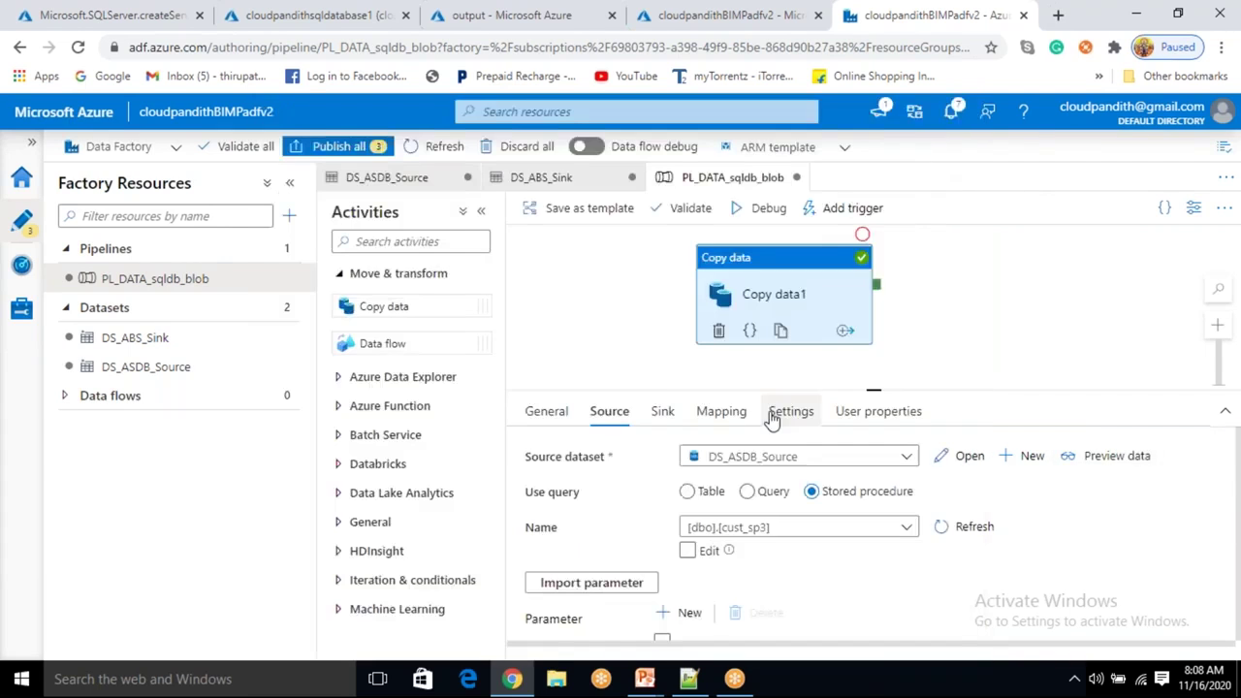
# Check the DS_ABS_Sink output file name is cloudpandith1.csv and return to the pipeline.
pyautogui.click(662, 411)
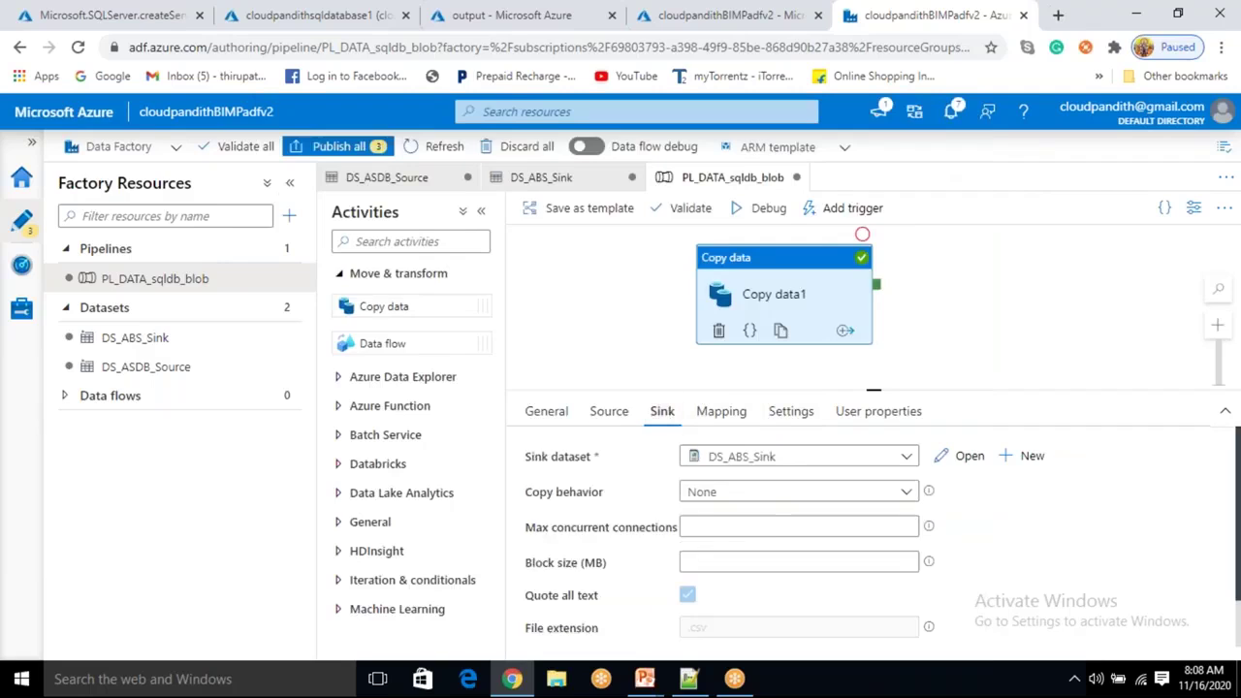
pyautogui.click(968, 457)
pyautogui.click(882, 330)
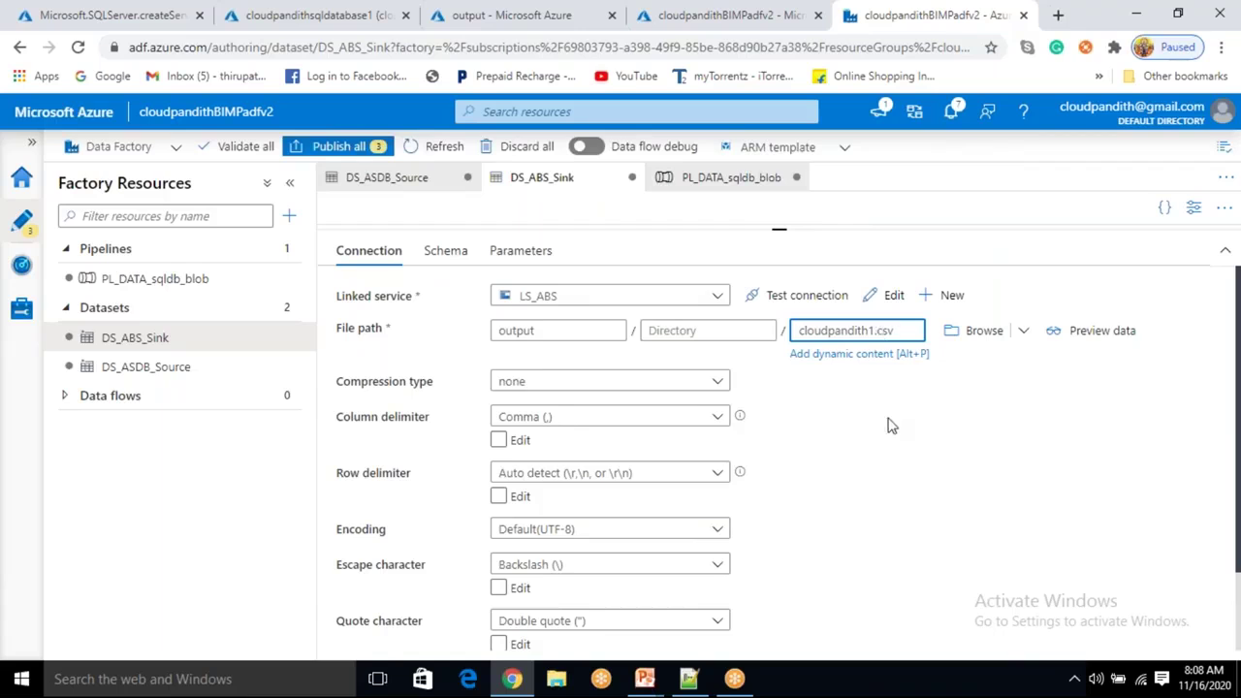
pyautogui.click(210, 285)
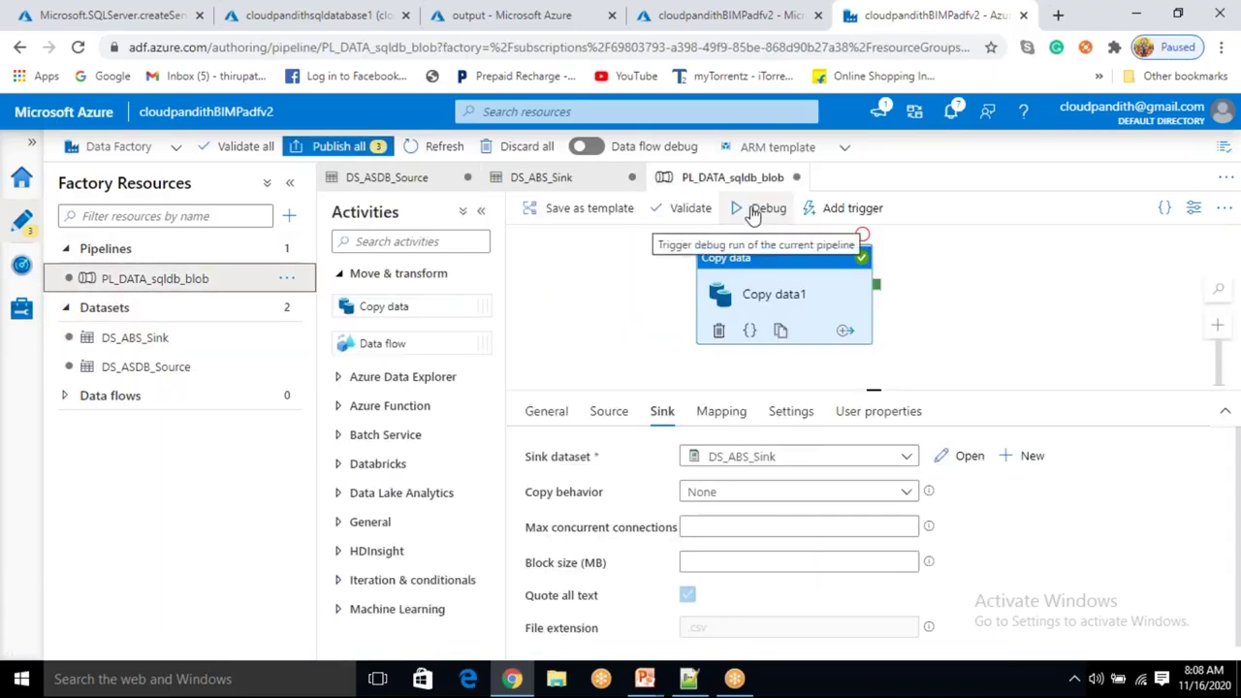
# Debug-run PL_DATA_sqldb_blob and refresh until Copy data1 shows Succeeded.
pyautogui.click(754, 211)
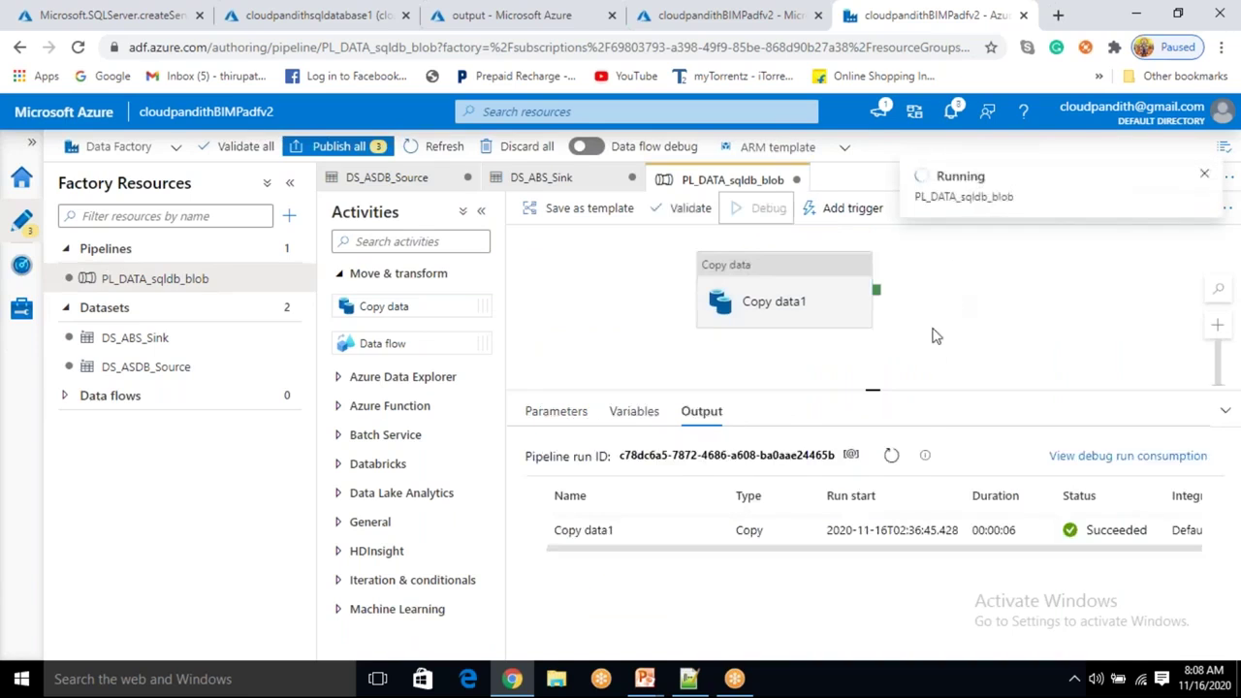
pyautogui.click(890, 456)
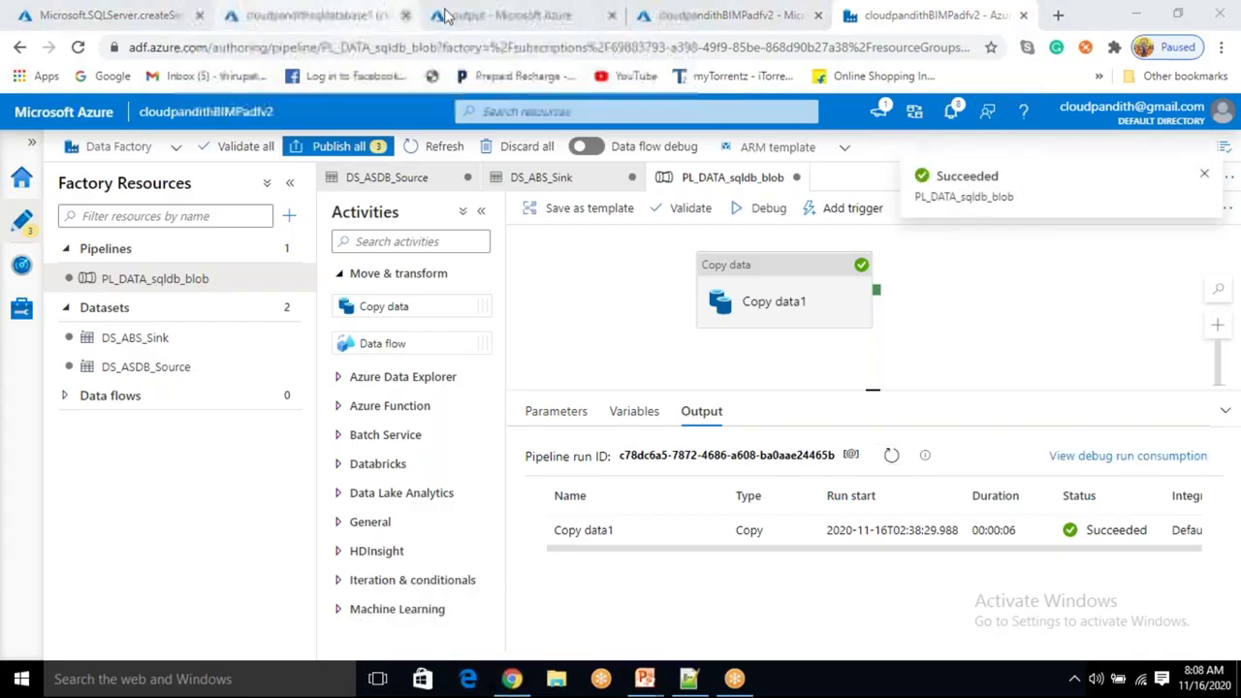
# Reload the output container and inspect cloudpandith1.csv's rows, then go back to the blob list.
pyautogui.click(509, 13)
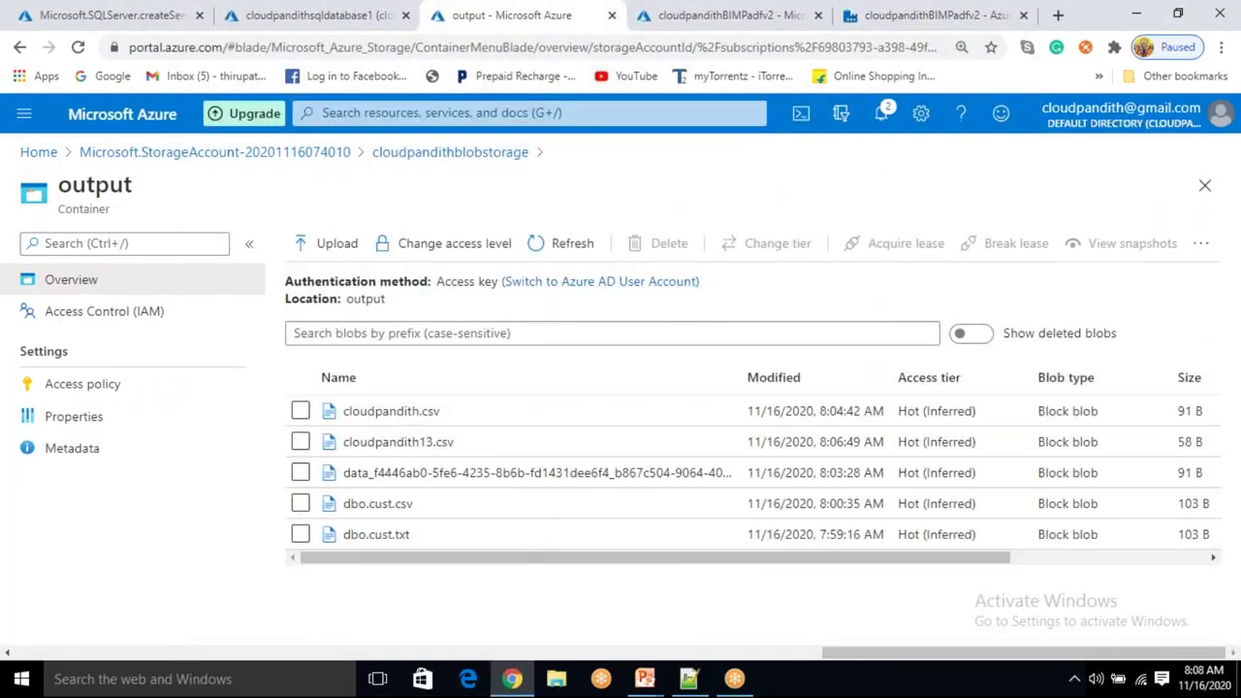
pyautogui.click(582, 244)
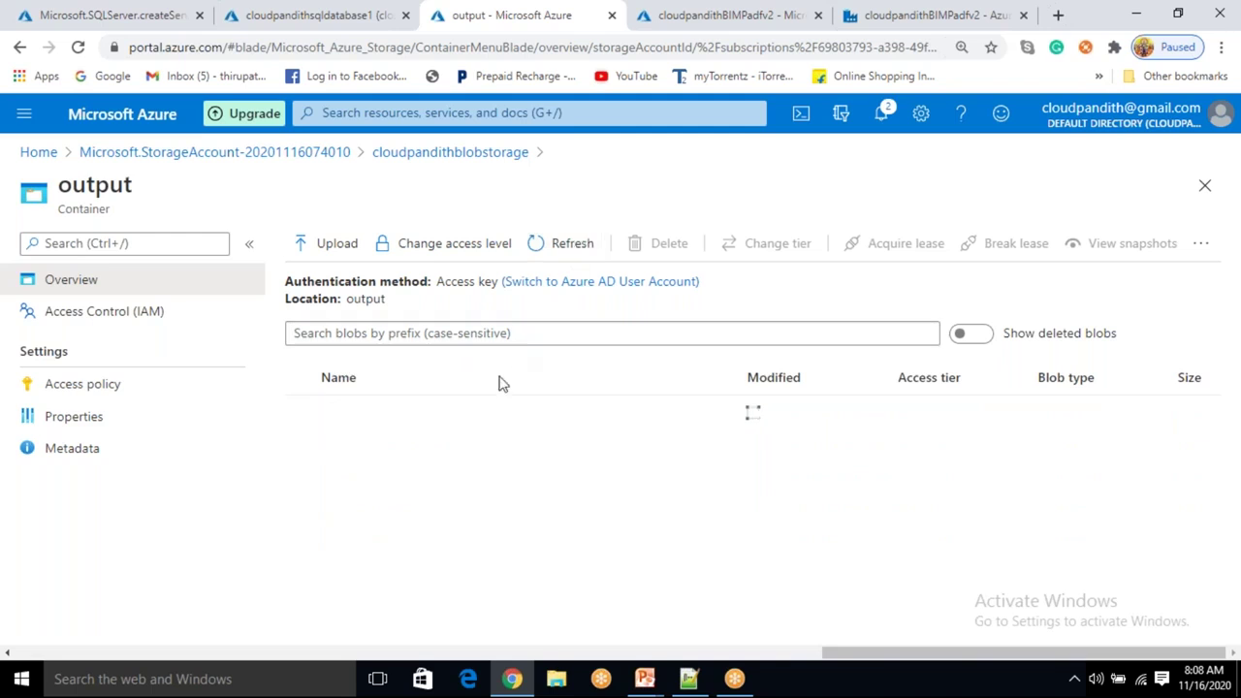
pyautogui.click(438, 442)
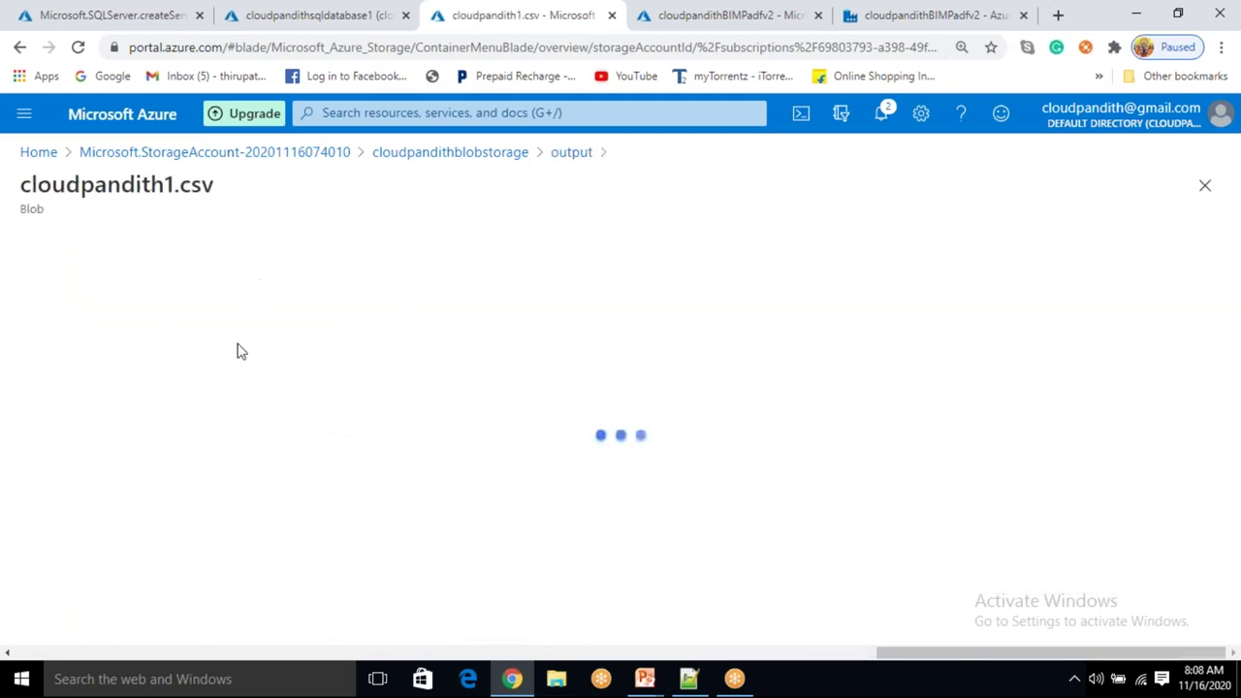
pyautogui.click(296, 299)
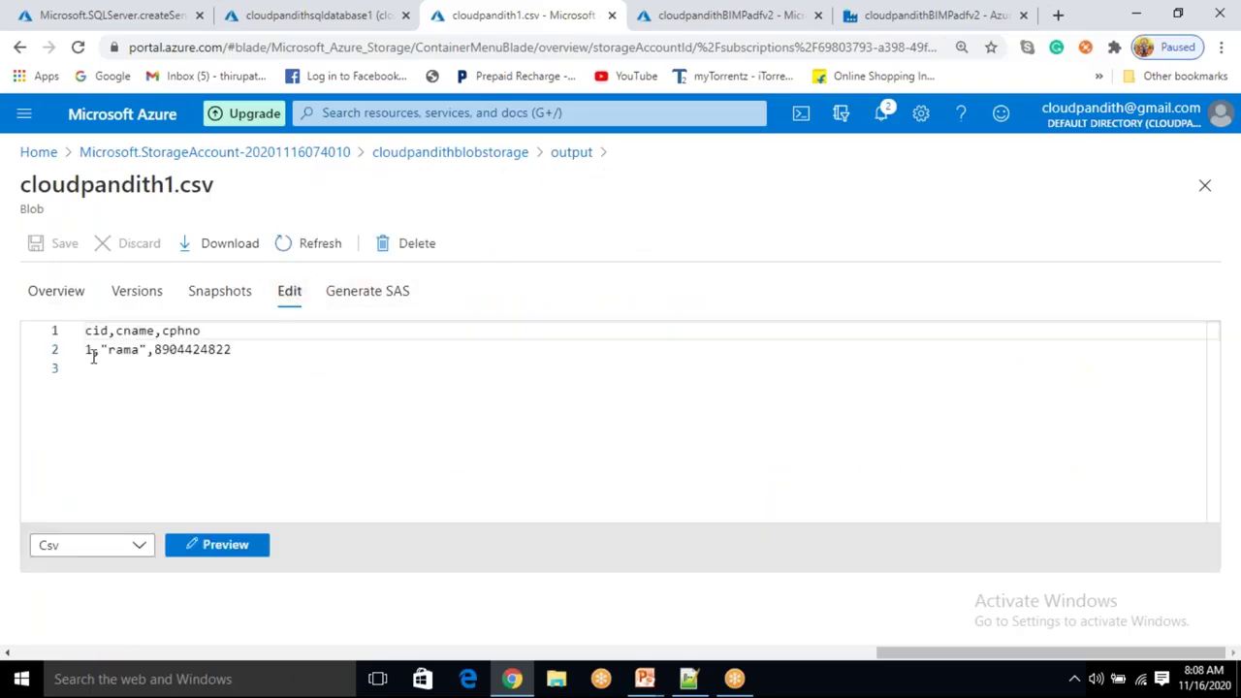
pyautogui.moveTo(93, 354); pyautogui.dragTo(238, 353)
pyautogui.click(299, 349)
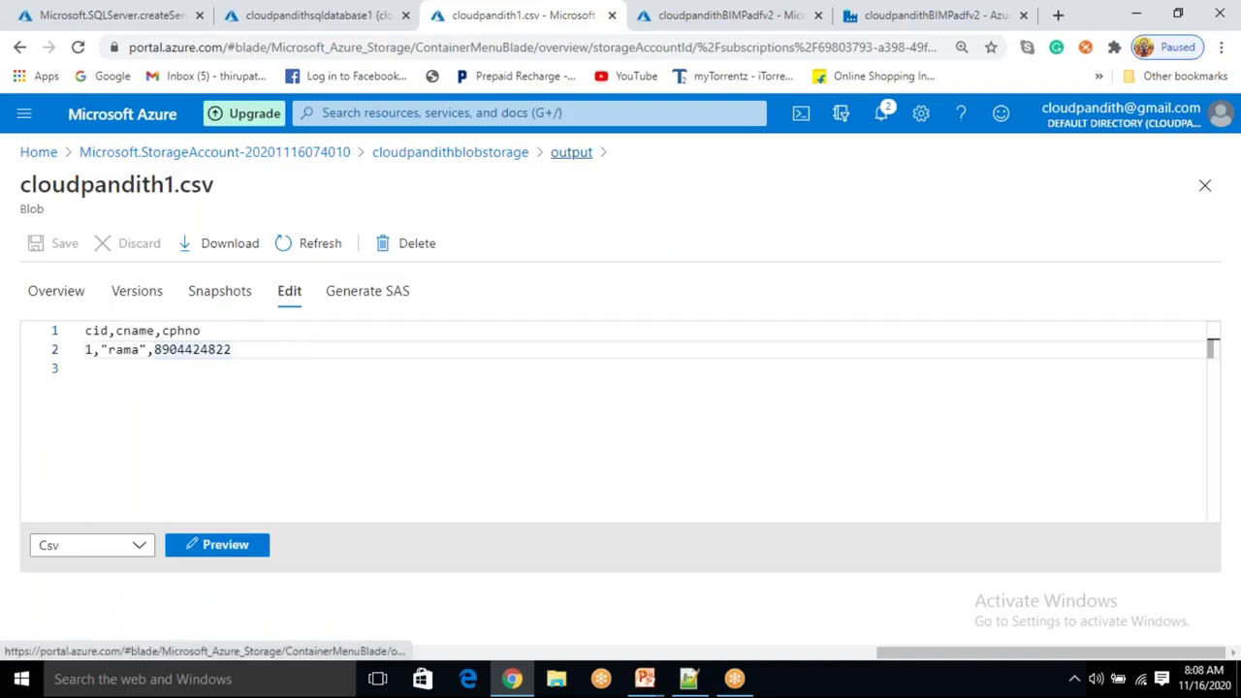
pyautogui.click(571, 153)
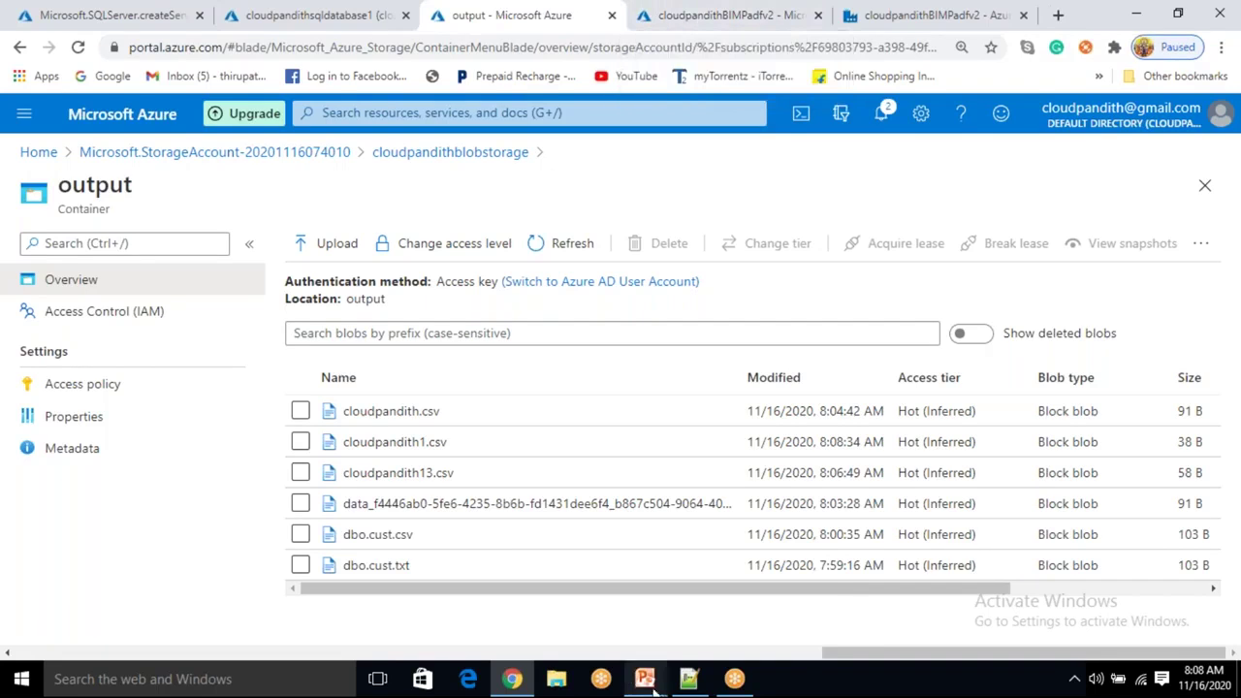
pyautogui.click(701, 556)
# Show the Overwrite Mode scenario bullet, then return to the PL_DATA_sqldb_blob pipeline.
pyautogui.click(693, 549)
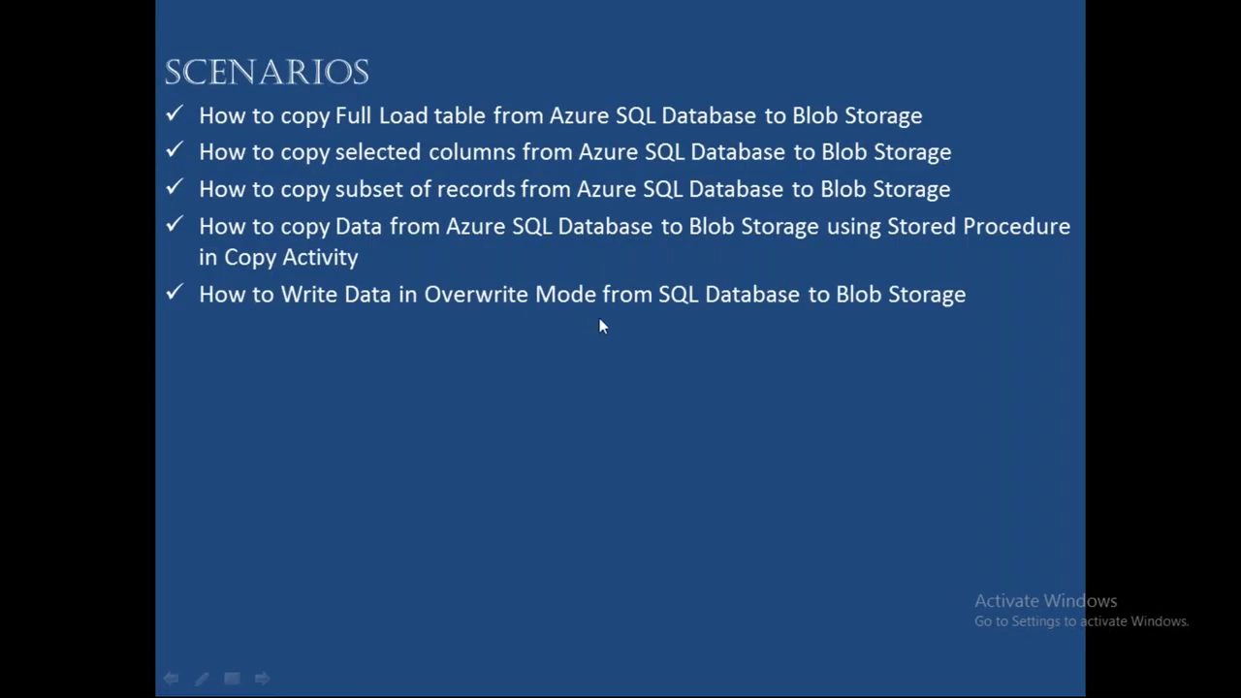
pyautogui.hotkey('alt', 'Tab')
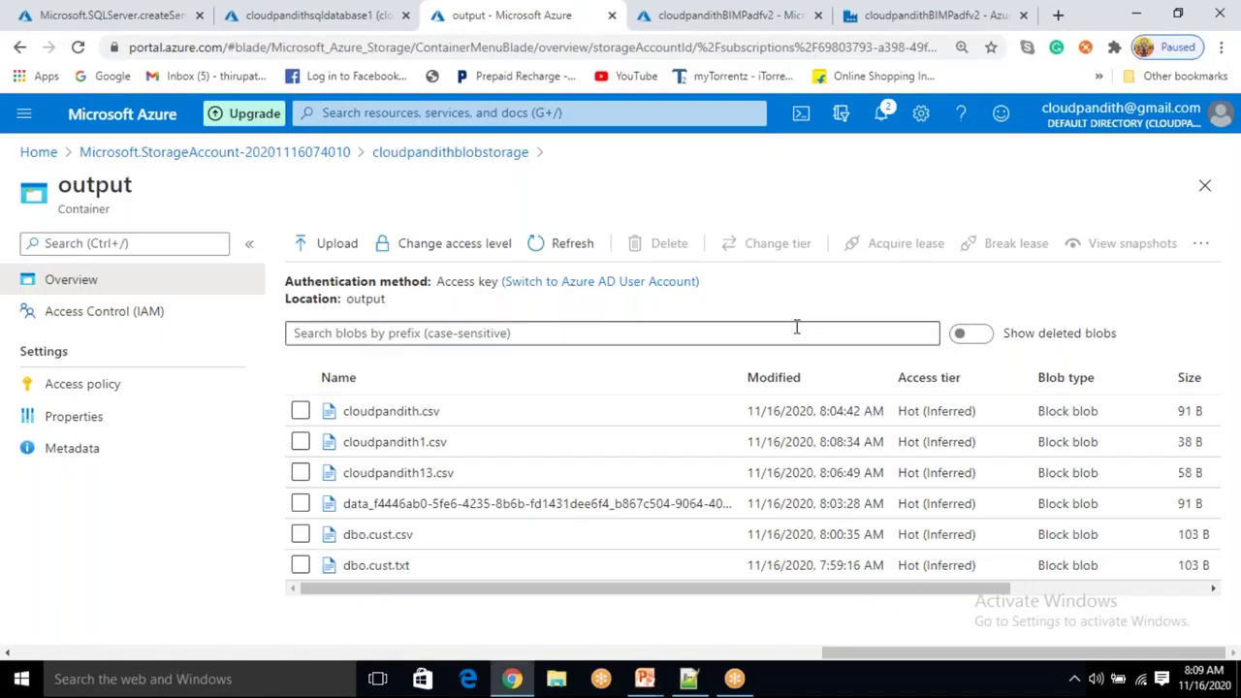
pyautogui.click(859, 37)
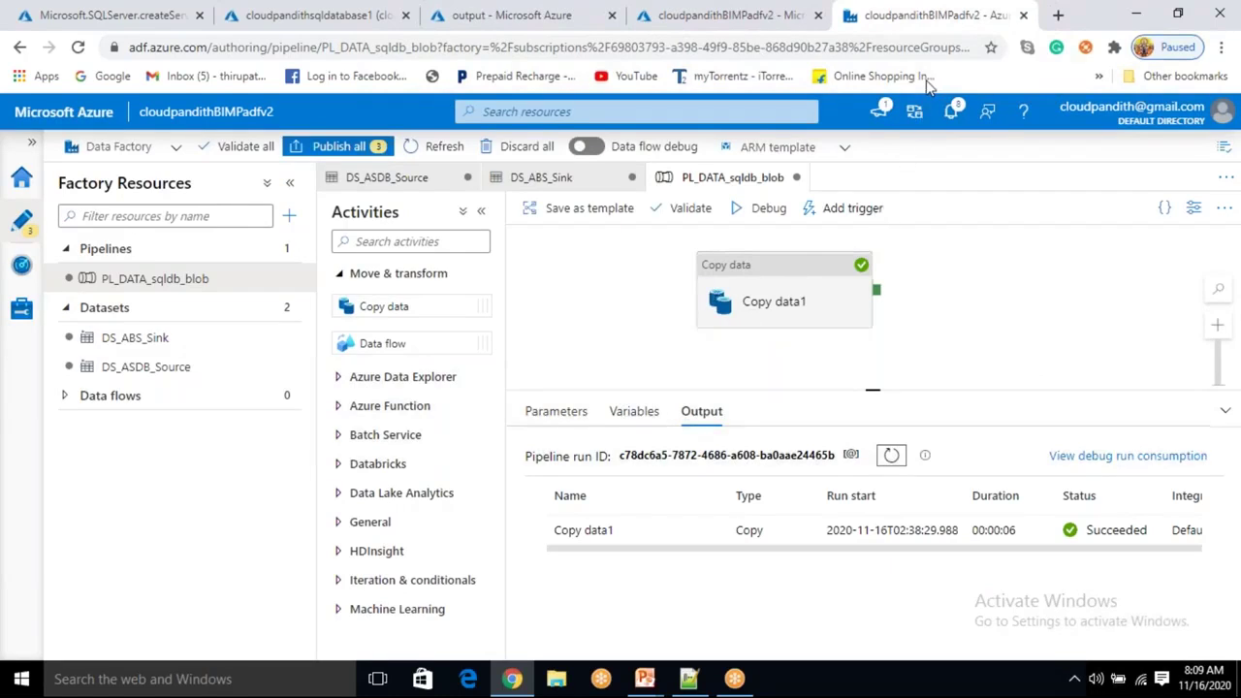
# Move Copy data1 further right on the pipeline canvas.
pyautogui.moveTo(759, 303); pyautogui.dragTo(955, 305)
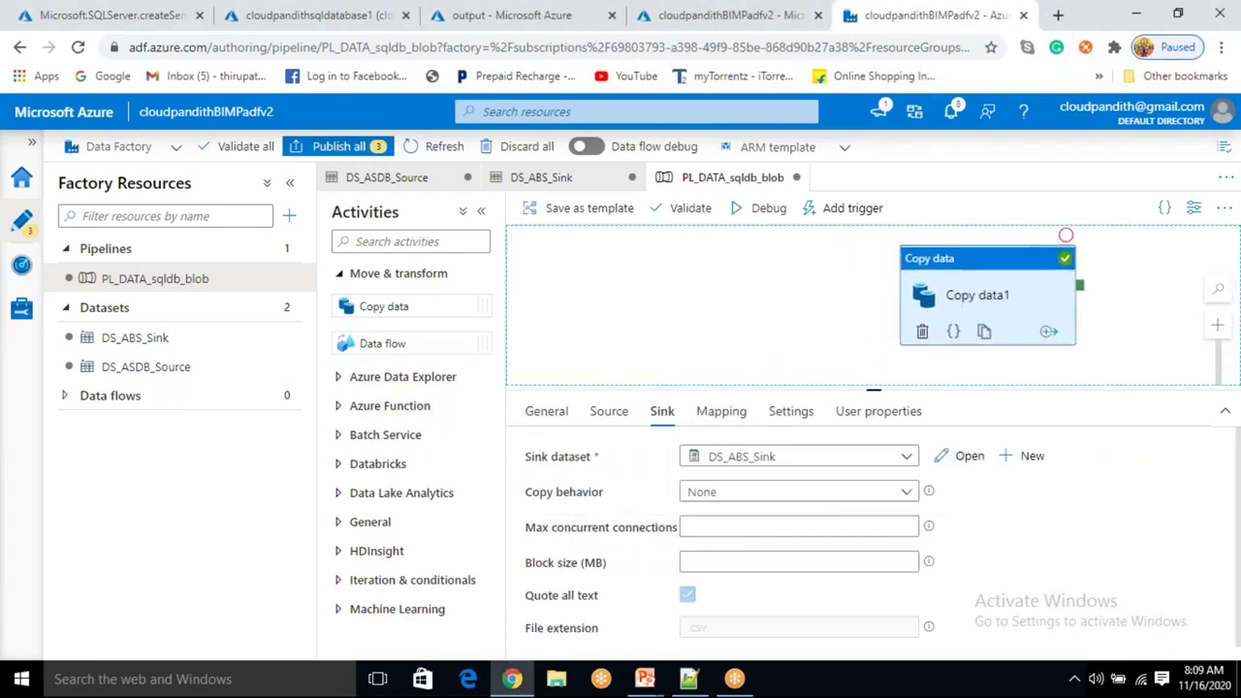
pyautogui.click(851, 312)
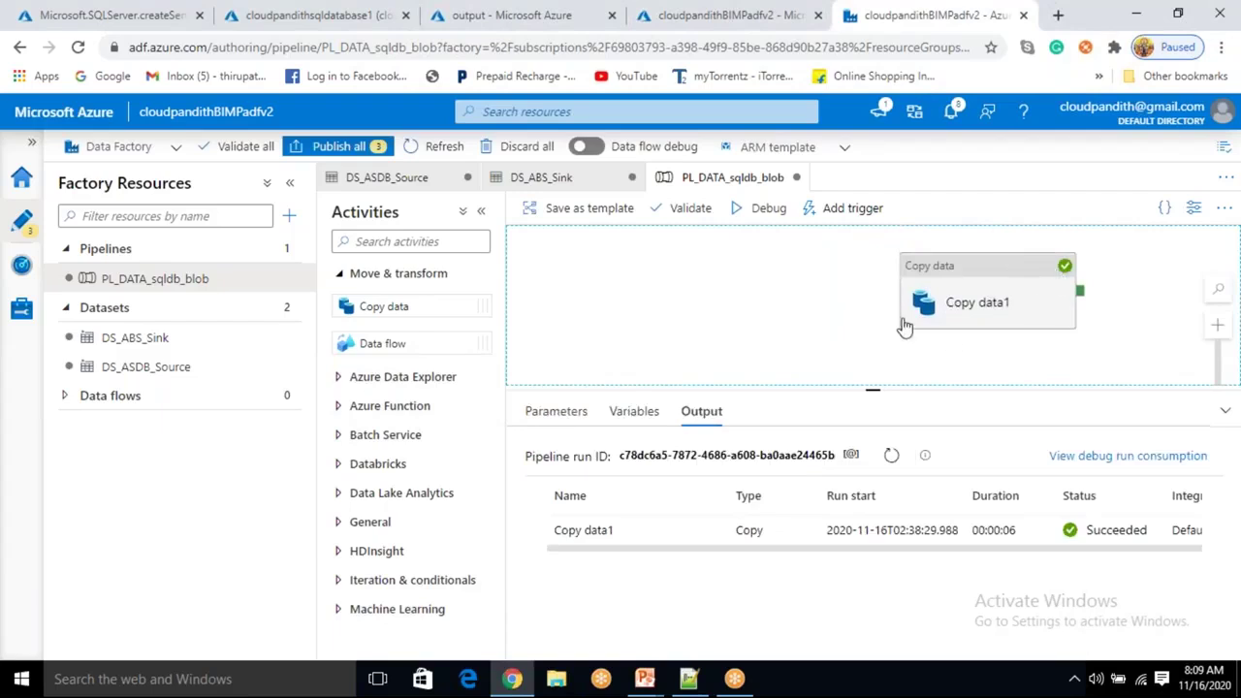
pyautogui.click(994, 306)
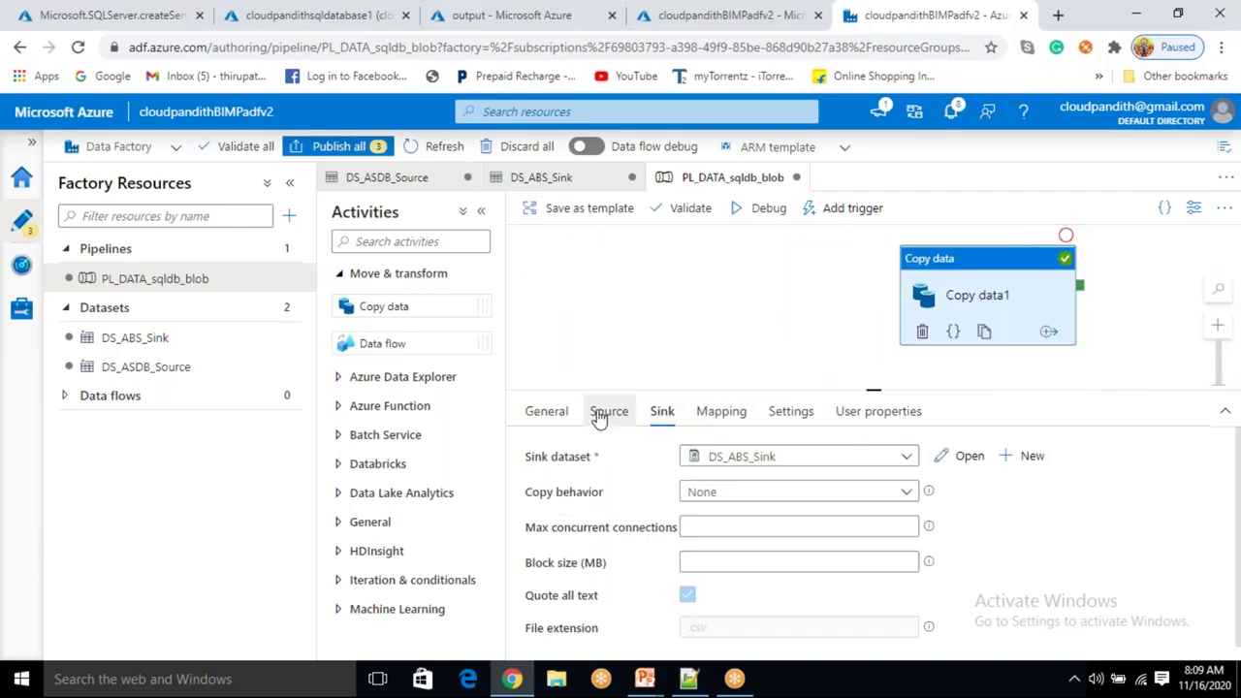
pyautogui.click(601, 415)
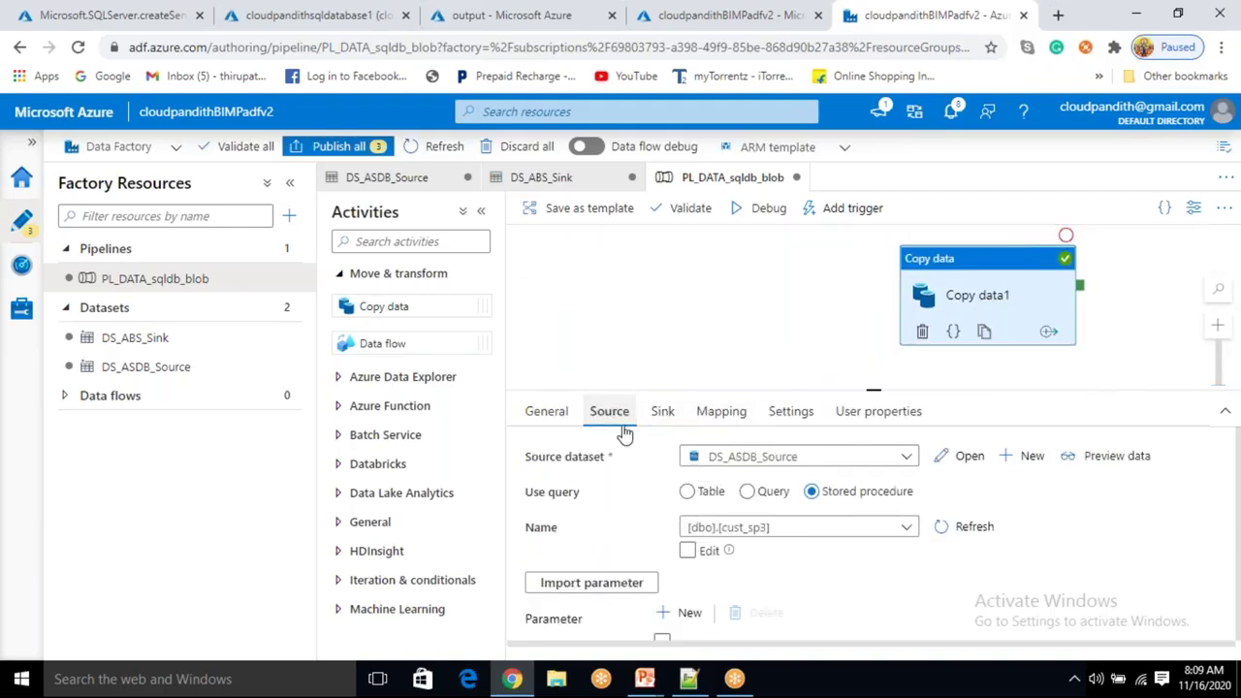
# Switch the source to [dbo].[cust_sp1], delete the pid parameter, and preview its four rows.
pyautogui.click(825, 537)
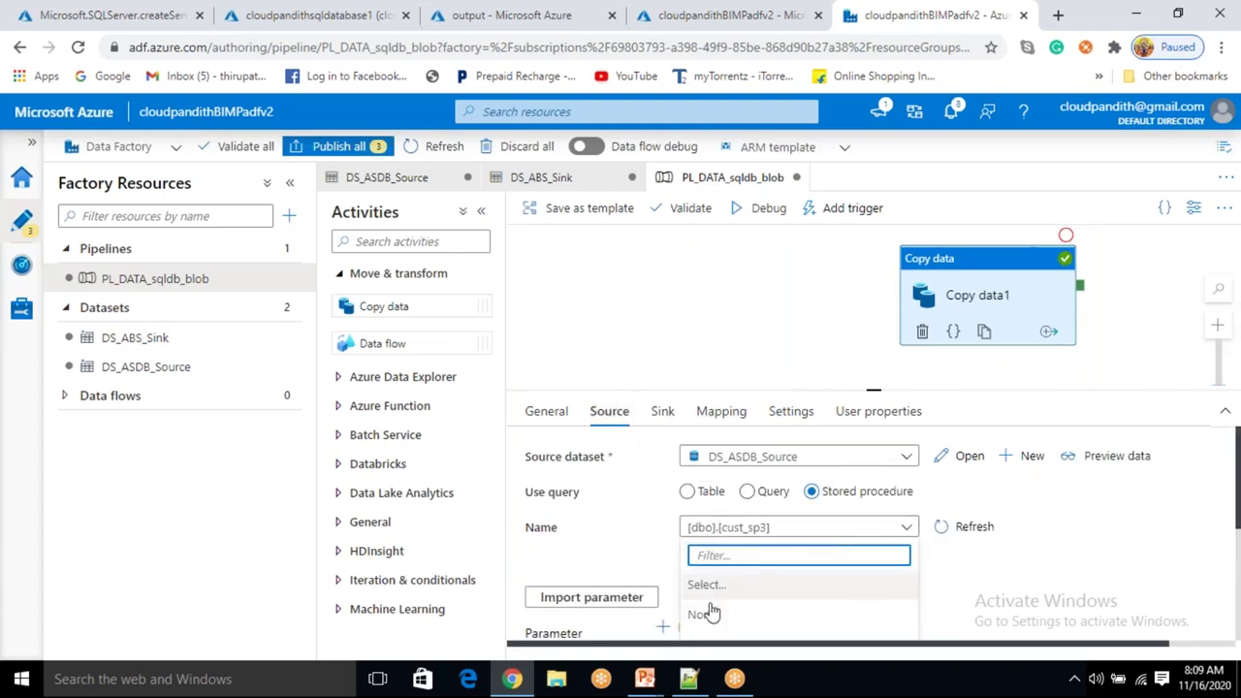
pyautogui.scroll(-1, 731, 613)
pyautogui.click(729, 552)
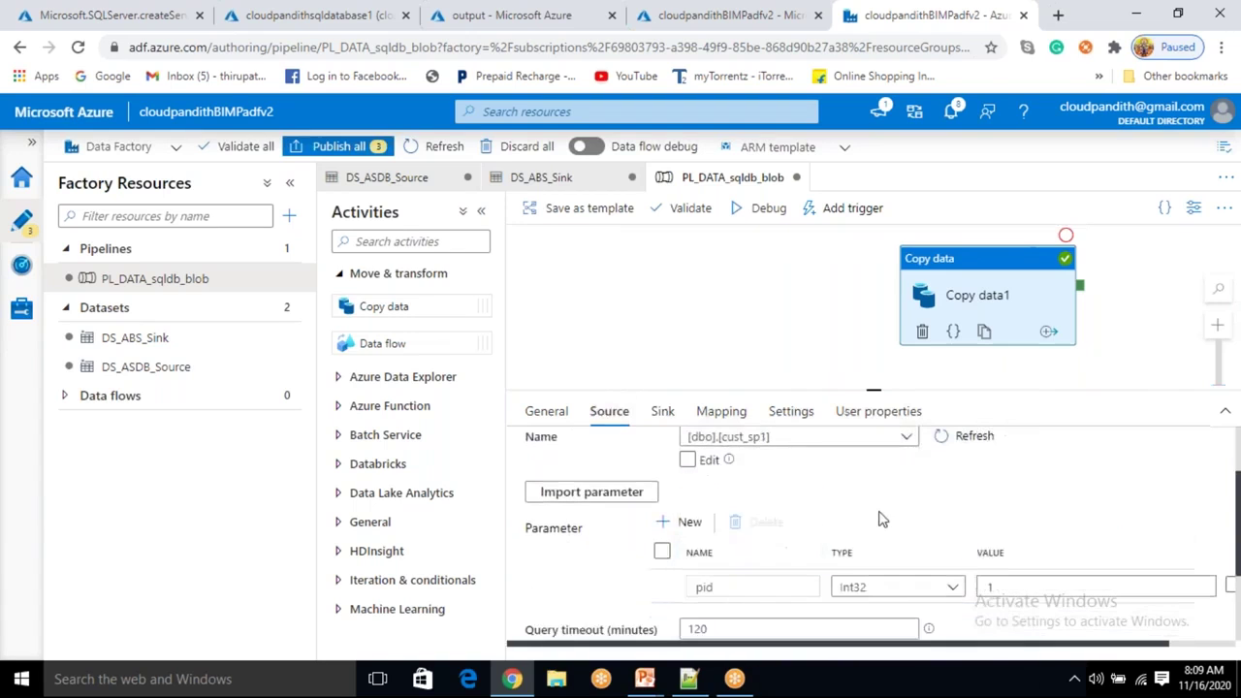
pyautogui.click(1101, 463)
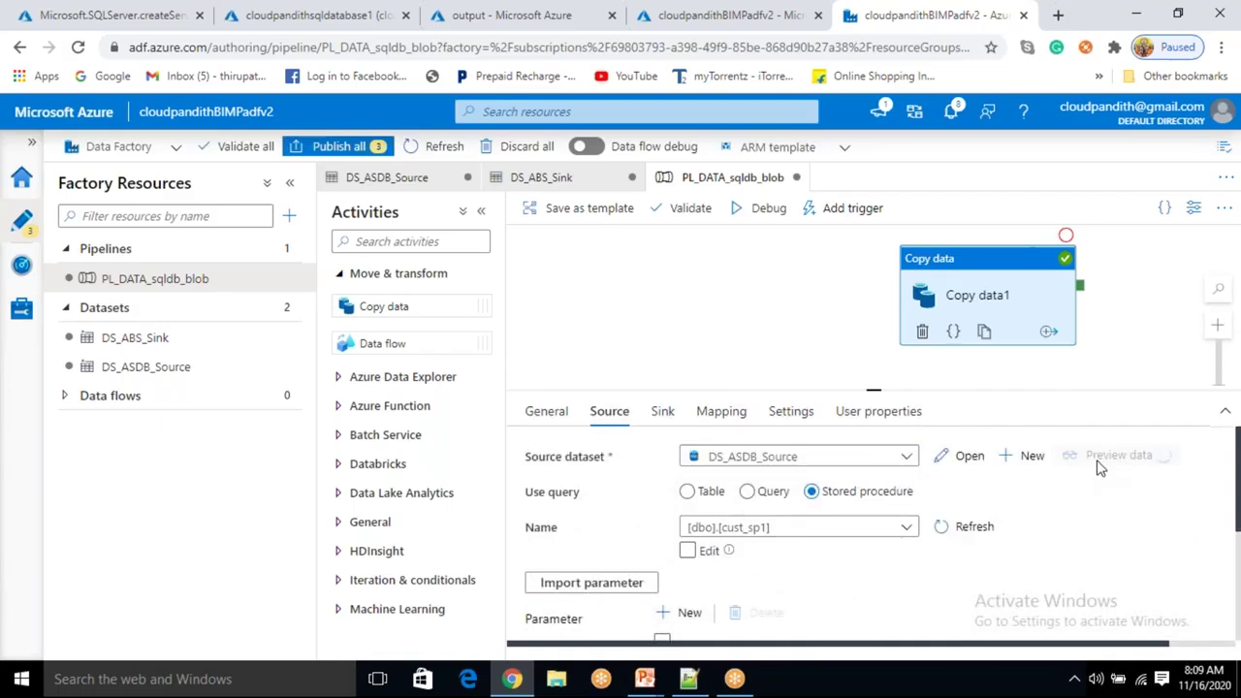
pyautogui.scroll(-2, 970, 513)
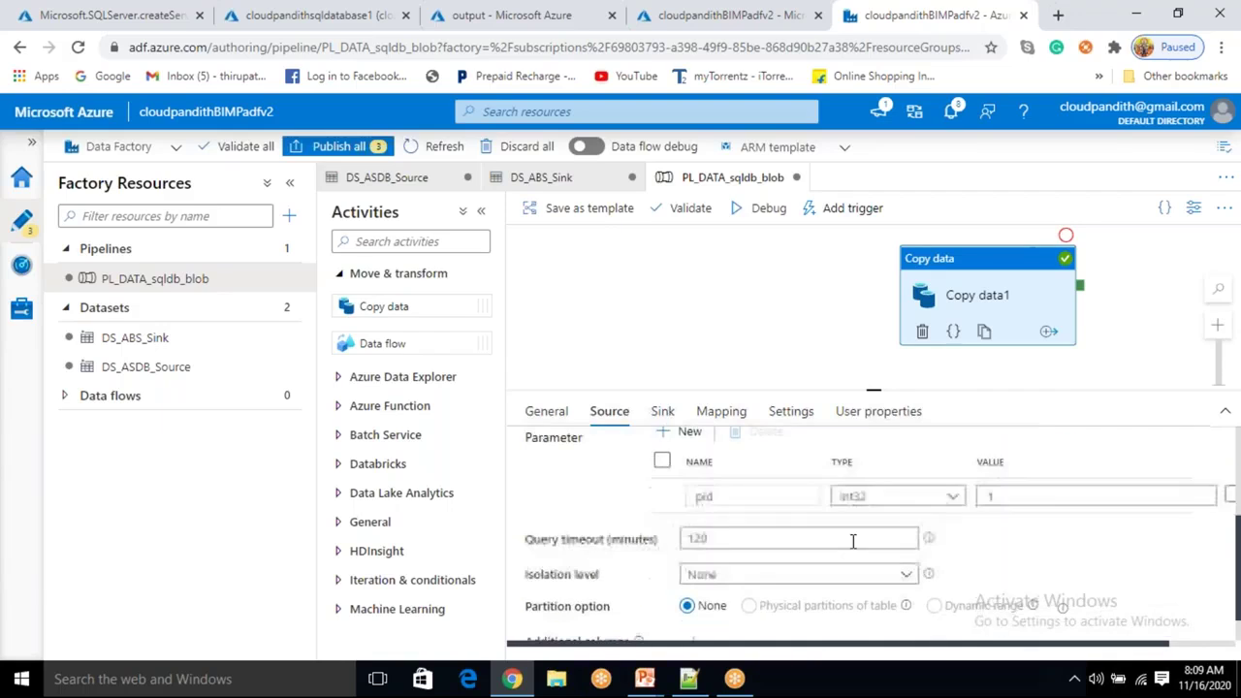
pyautogui.click(662, 463)
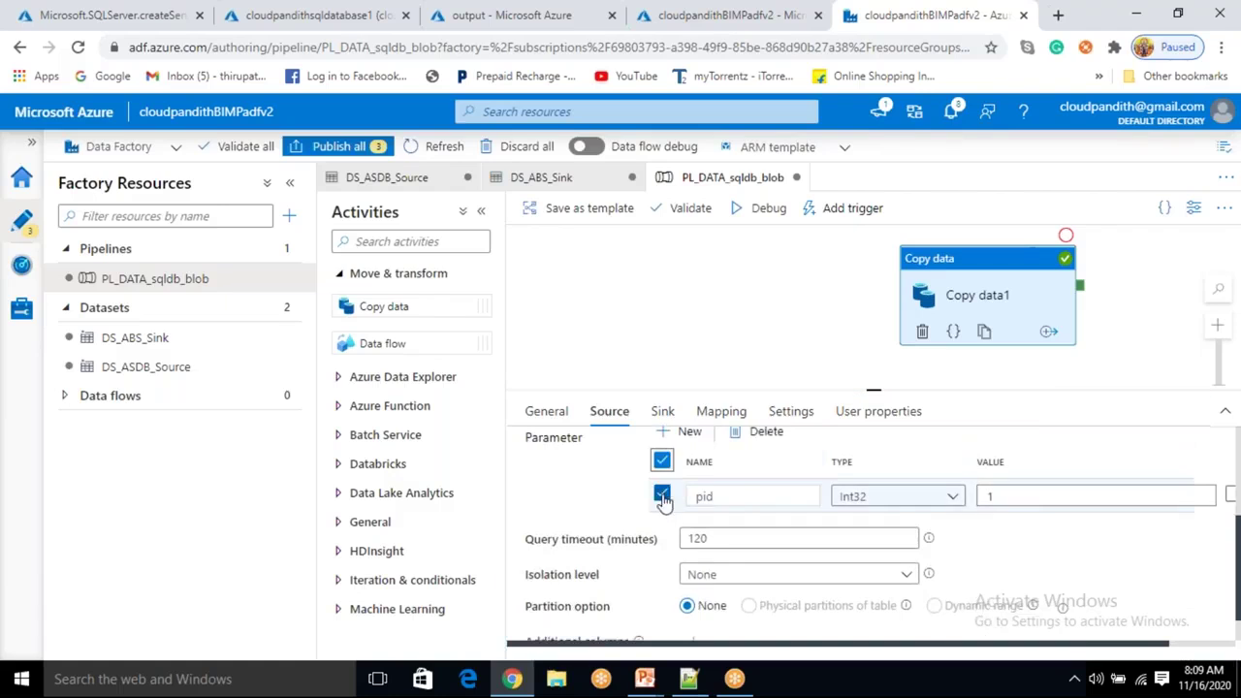
pyautogui.scroll(2, 679, 494)
pyautogui.click(766, 613)
pyautogui.scroll(-2, 797, 611)
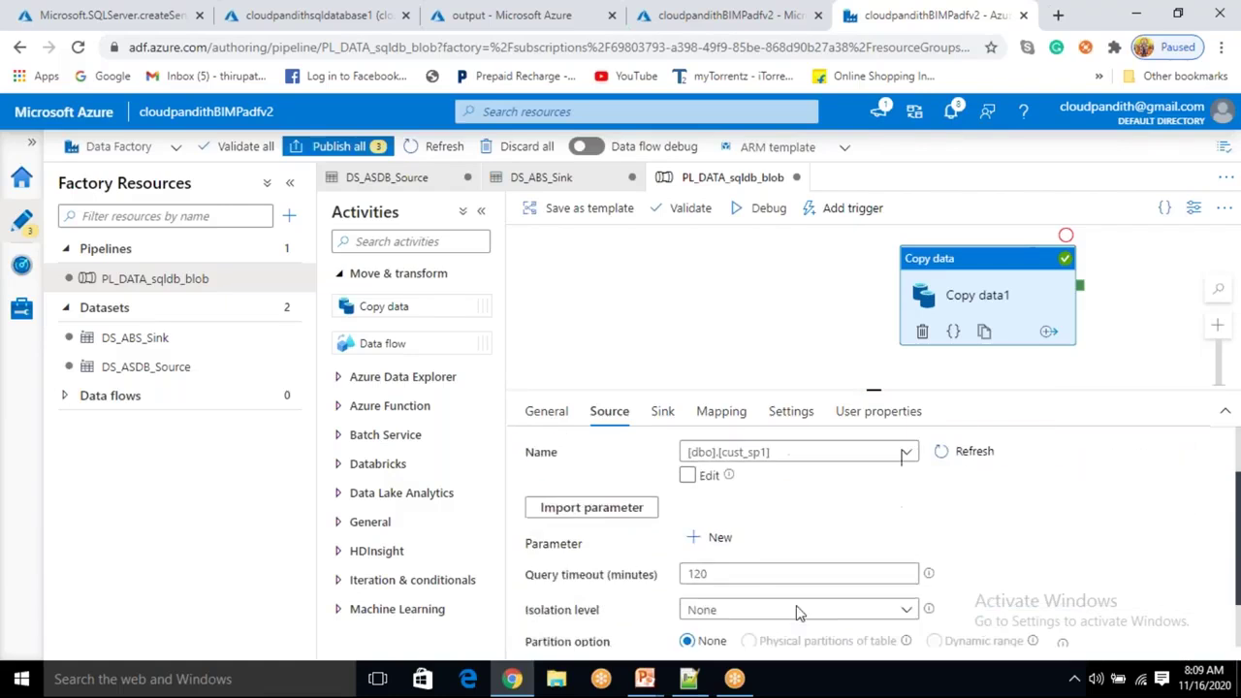
pyautogui.scroll(2, 1121, 534)
pyautogui.click(1110, 457)
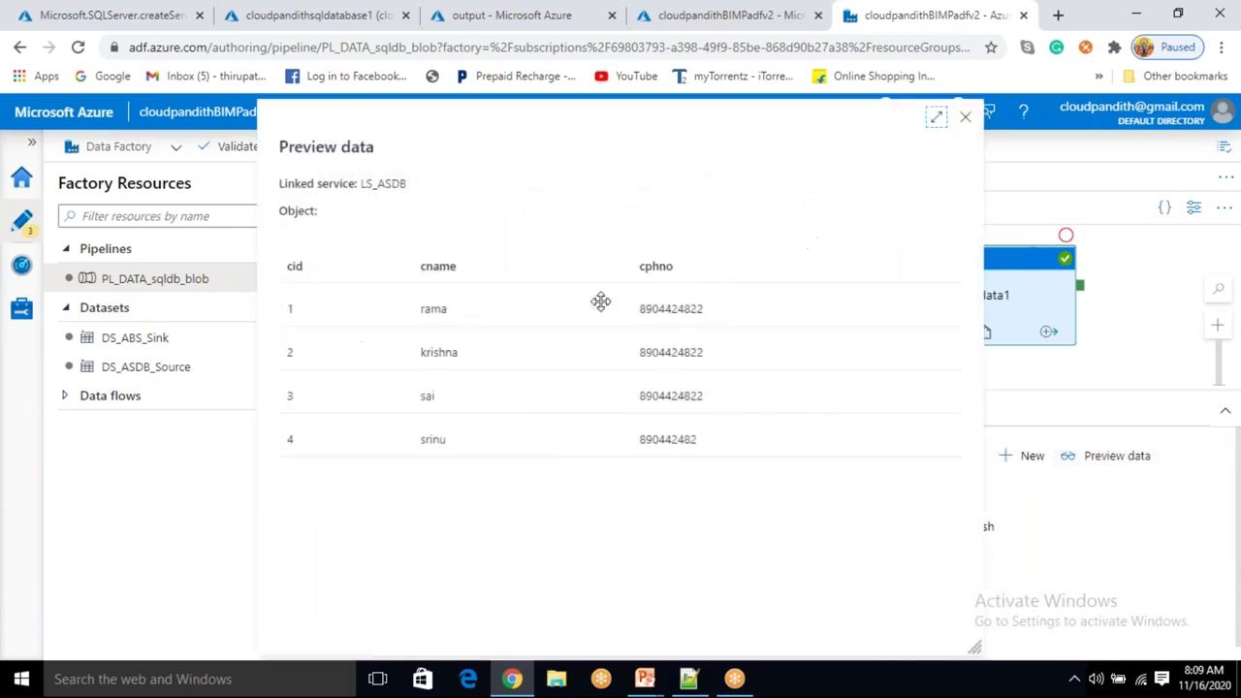
# Open the DS_ABS_Sink dataset from the Sink tab and change its file name to cloudpandith.csv.
pyautogui.click(964, 121)
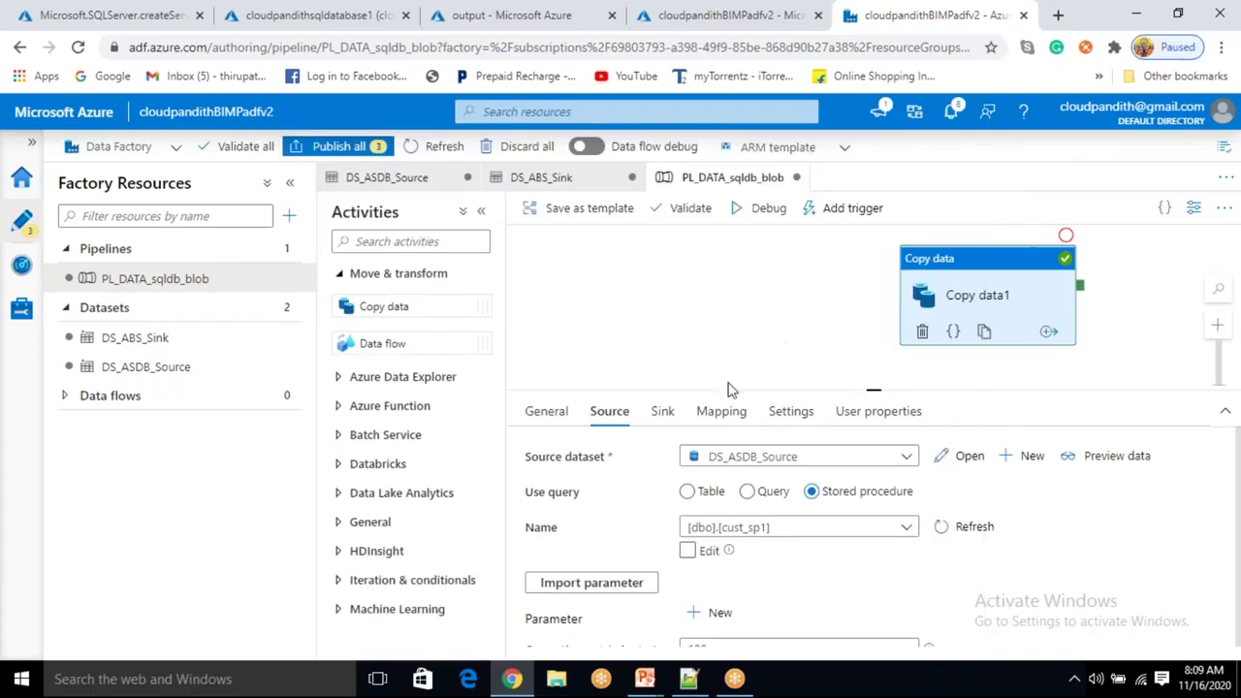
pyautogui.click(663, 415)
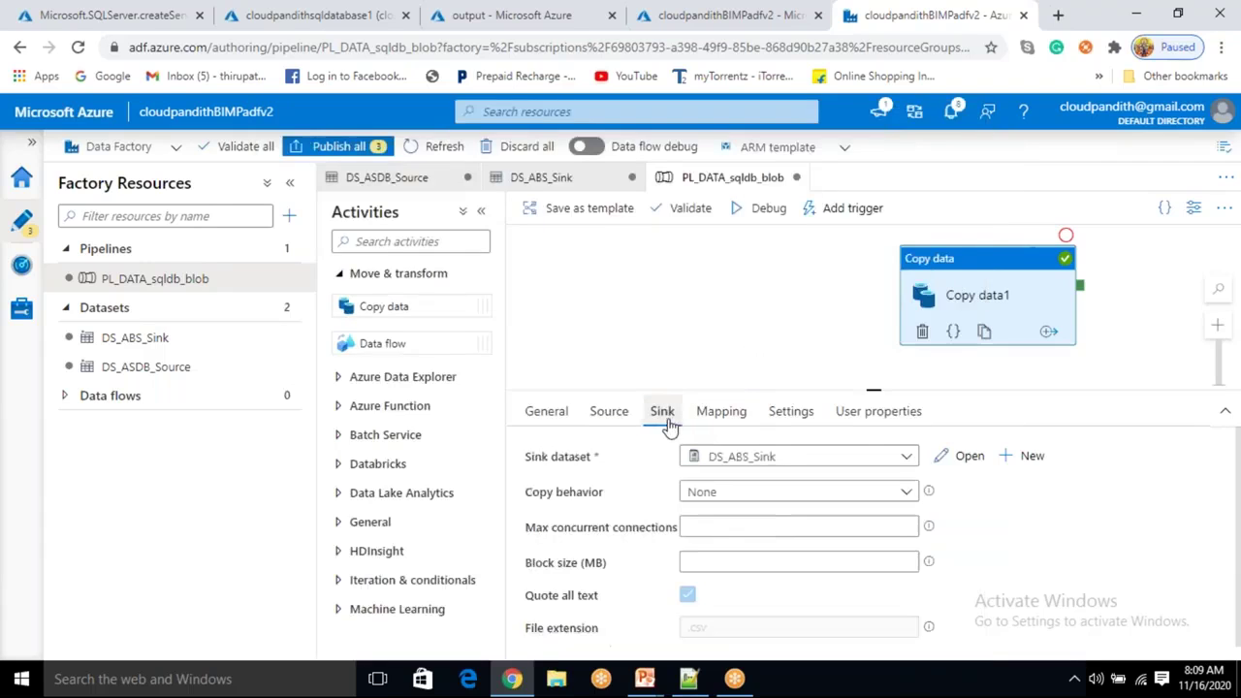
pyautogui.click(936, 460)
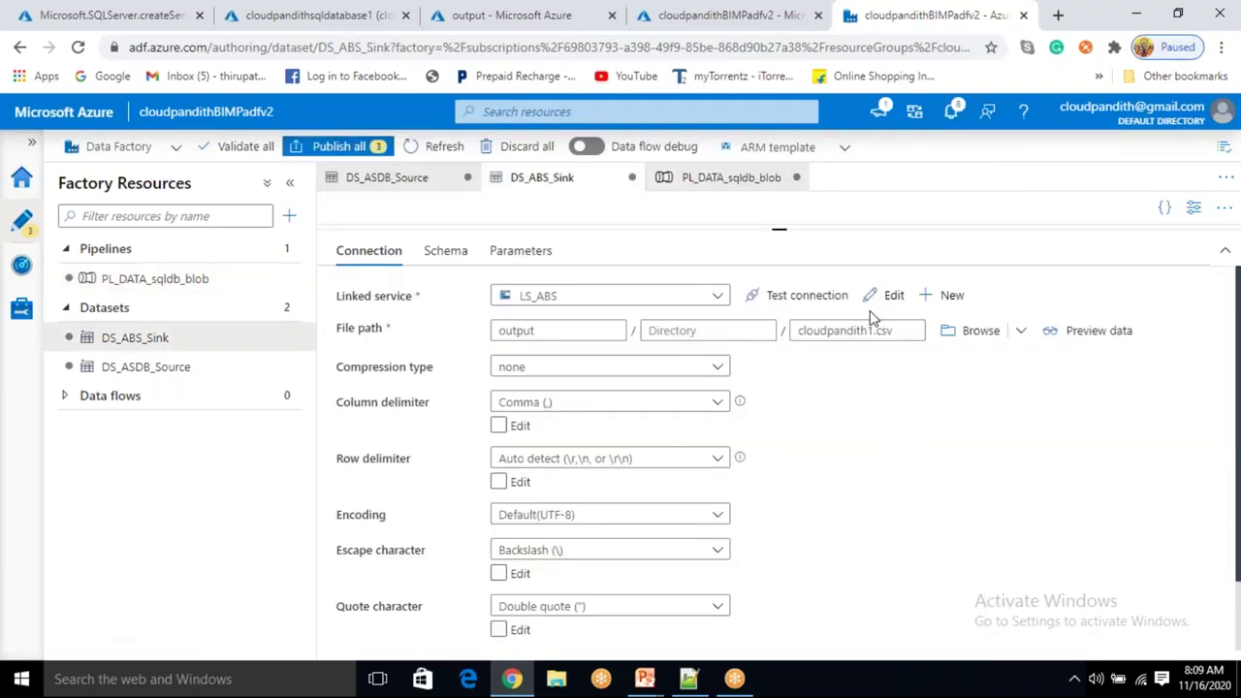
pyautogui.click(875, 330)
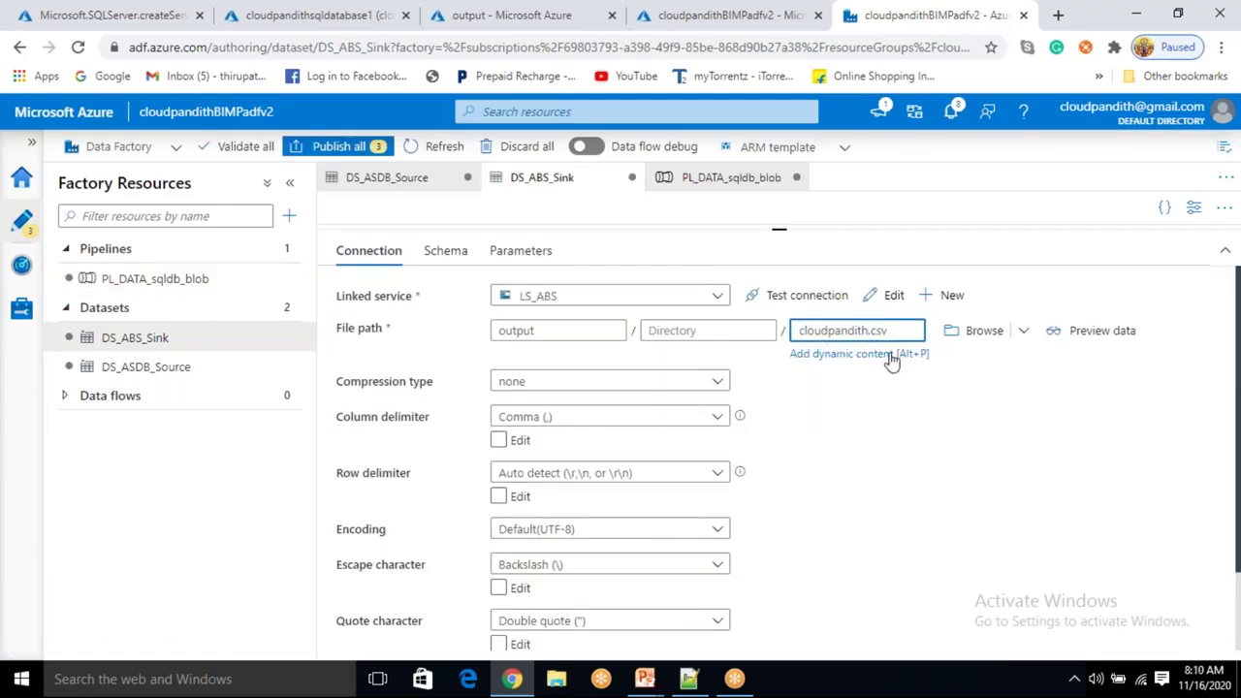
pyautogui.moveTo(825, 334); pyautogui.dragTo(868, 331)
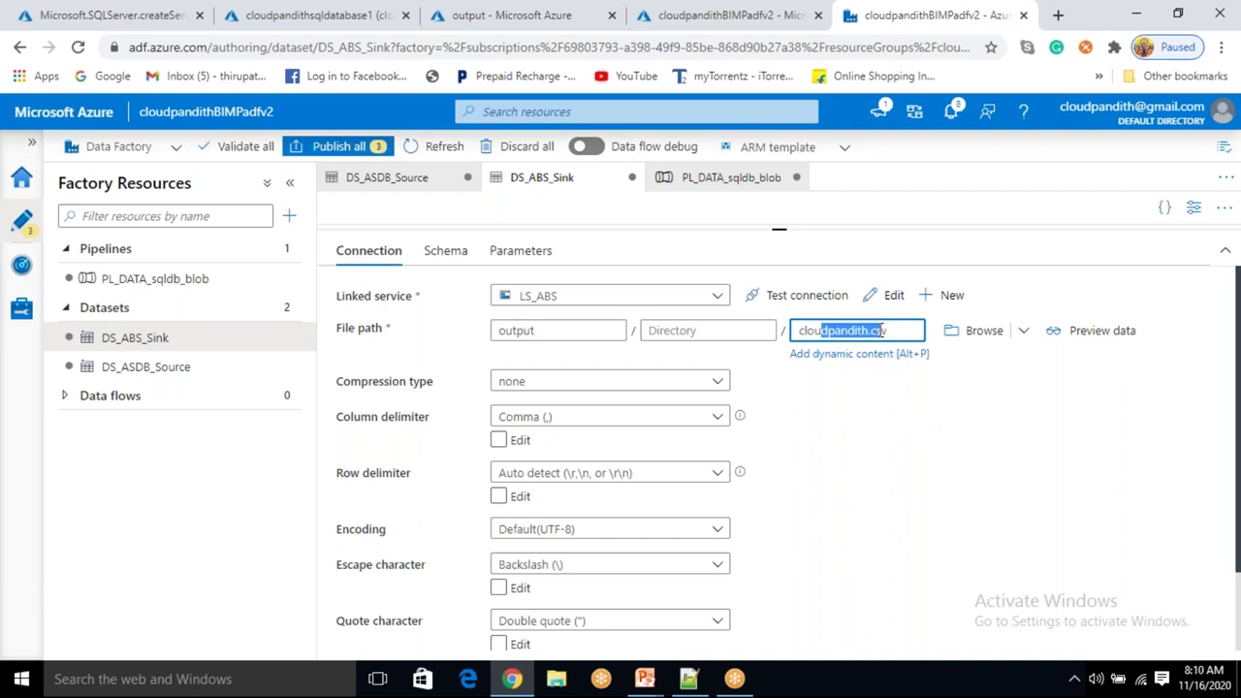
# Check the DS_ASDB_Source dataset and the output container's blobs, then return to PL_DATA_sqldb_blob.
pyautogui.click(419, 194)
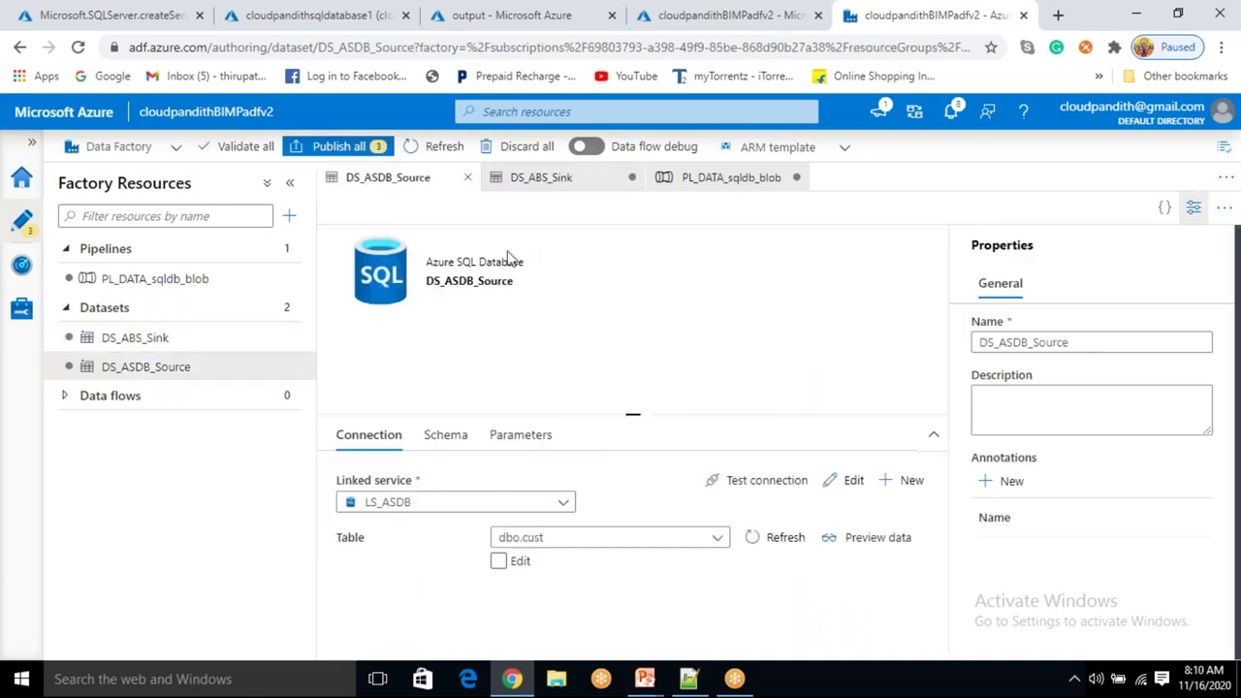
pyautogui.click(191, 286)
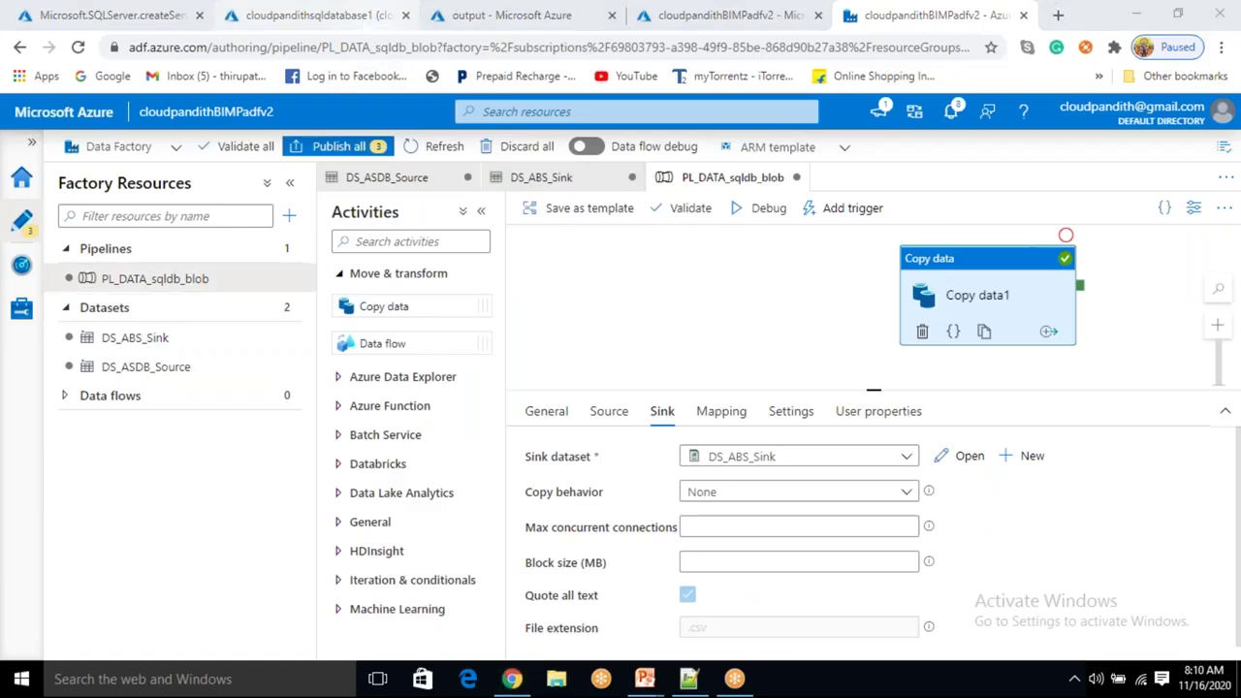
pyautogui.click(562, 17)
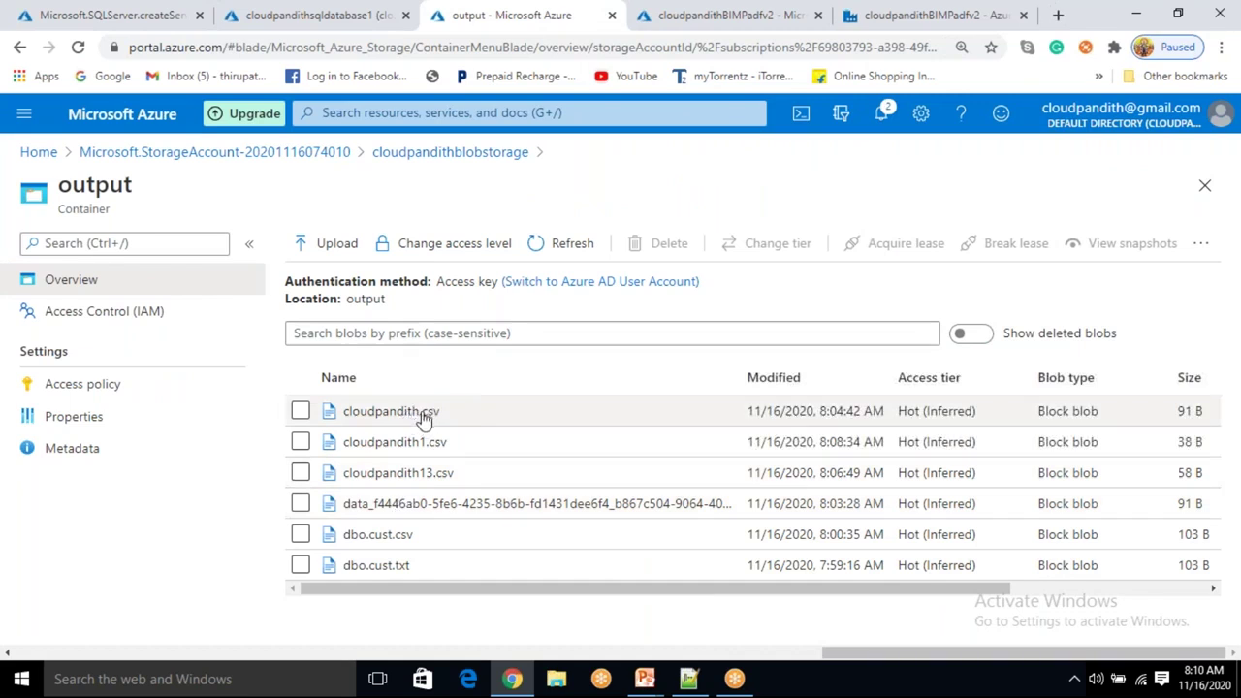
pyautogui.click(684, 17)
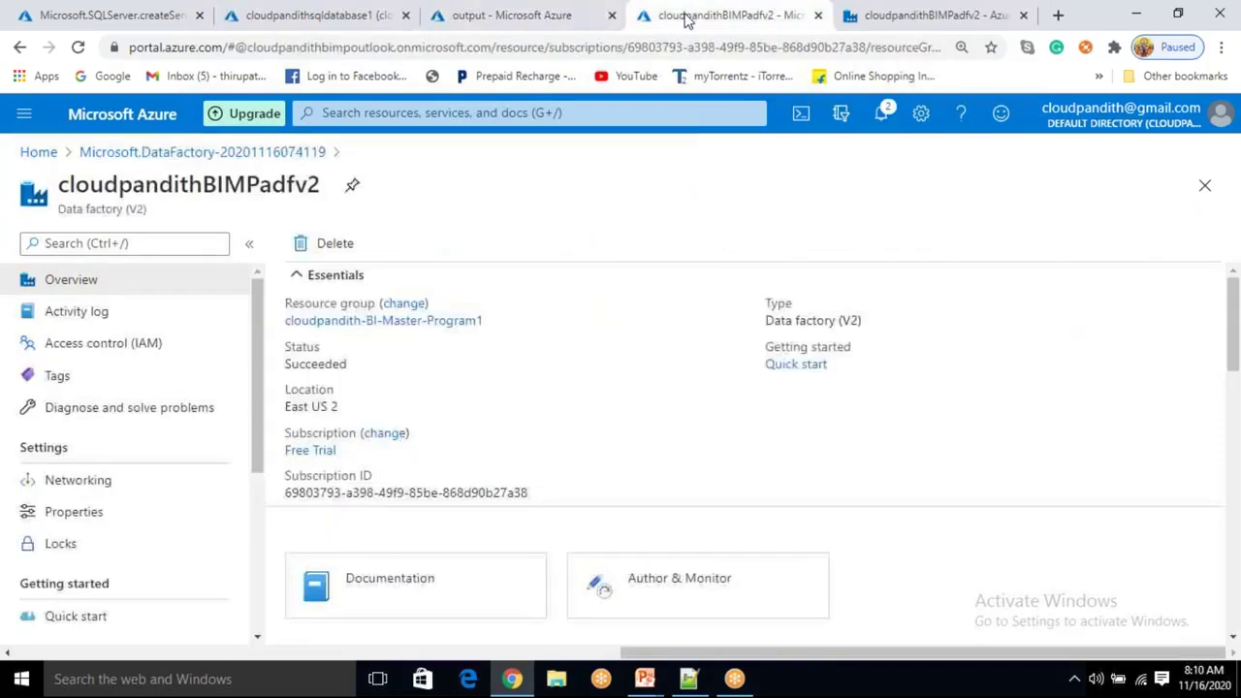
pyautogui.click(858, 21)
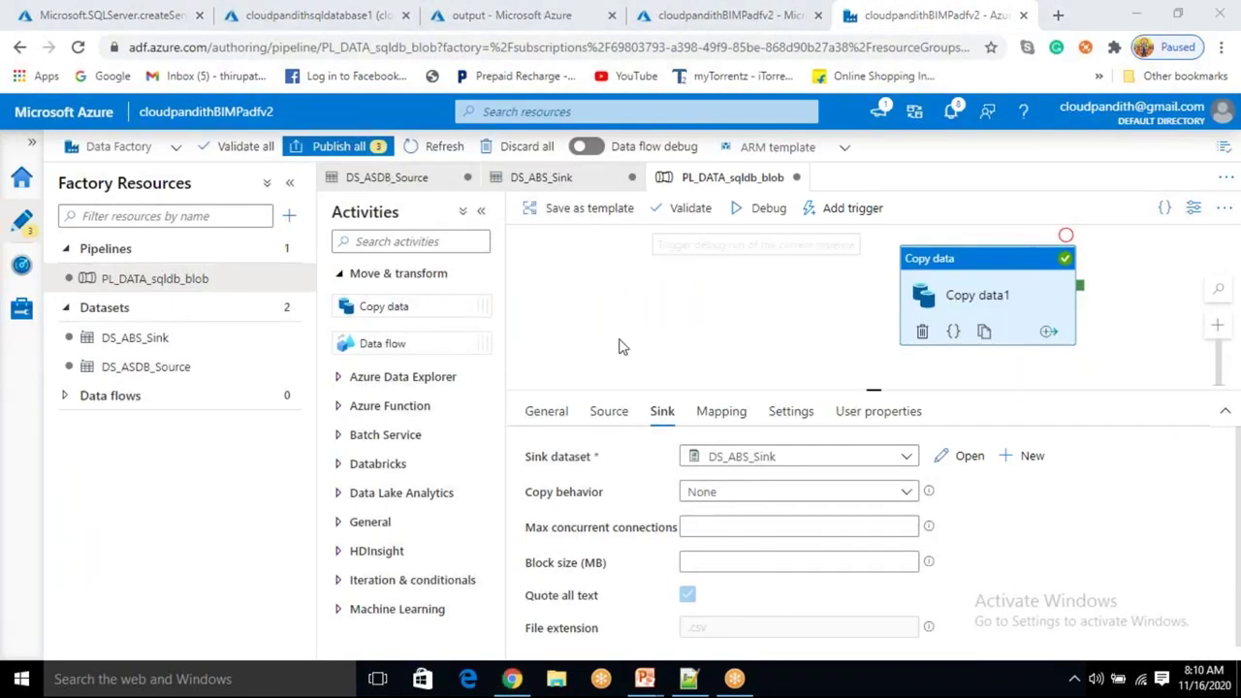
# Add a Delete activity from General and link its success output to Copy data1.
pyautogui.click(369, 523)
pyautogui.scroll(-5, 360, 528)
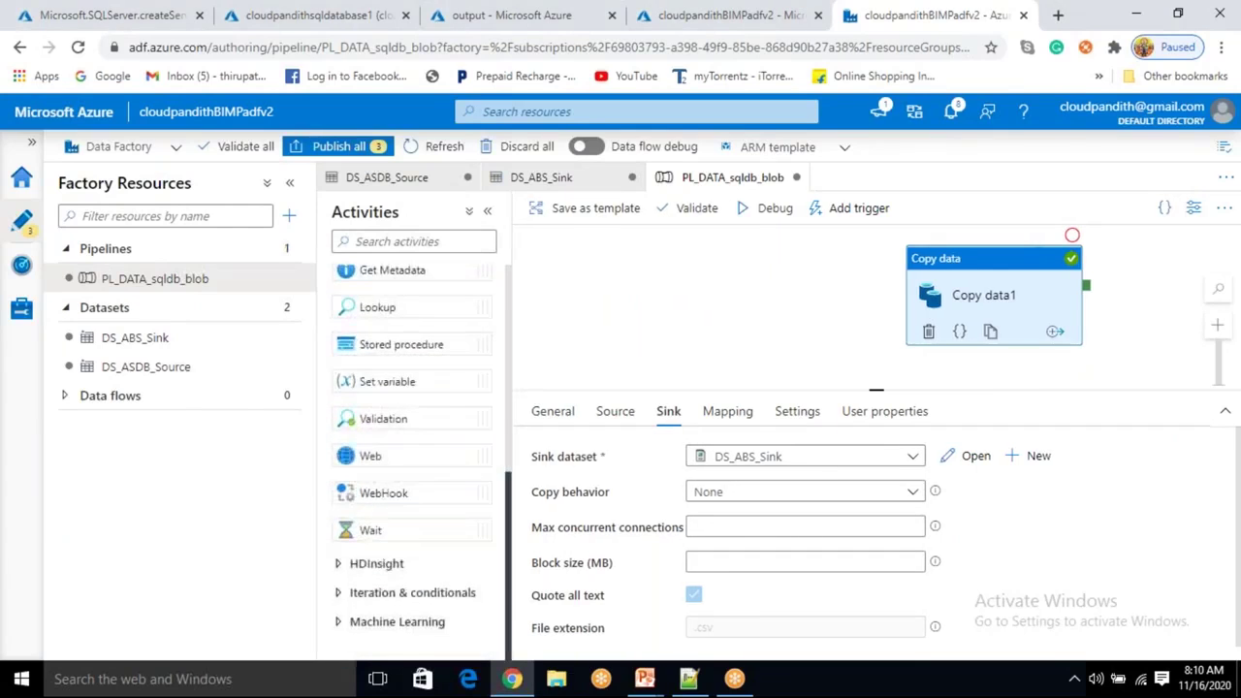
pyautogui.scroll(5, 376, 429)
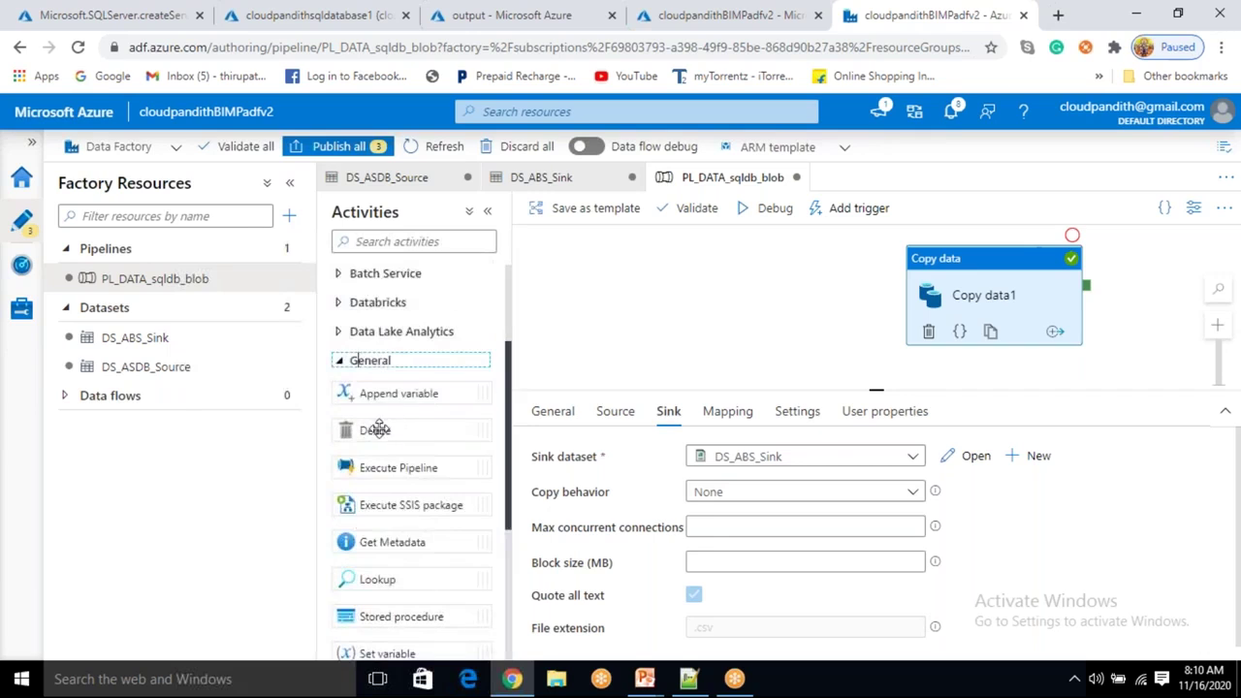
pyautogui.moveTo(376, 430); pyautogui.dragTo(718, 296)
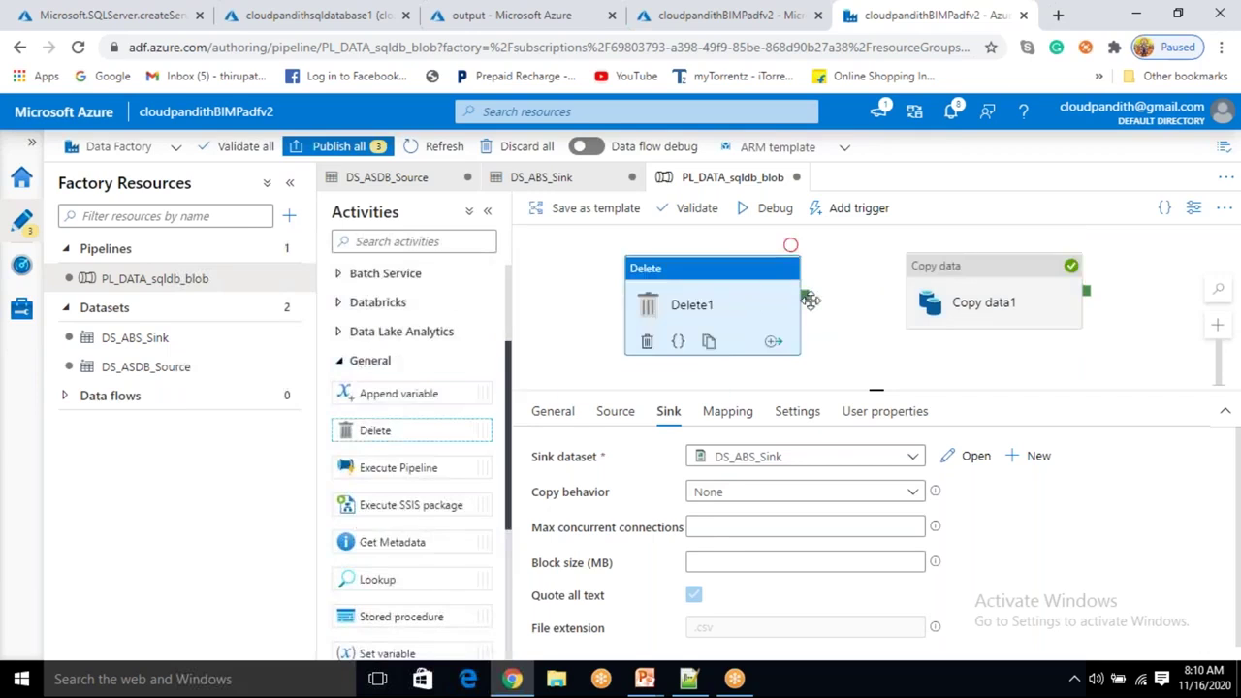
pyautogui.moveTo(810, 301); pyautogui.dragTo(935, 299)
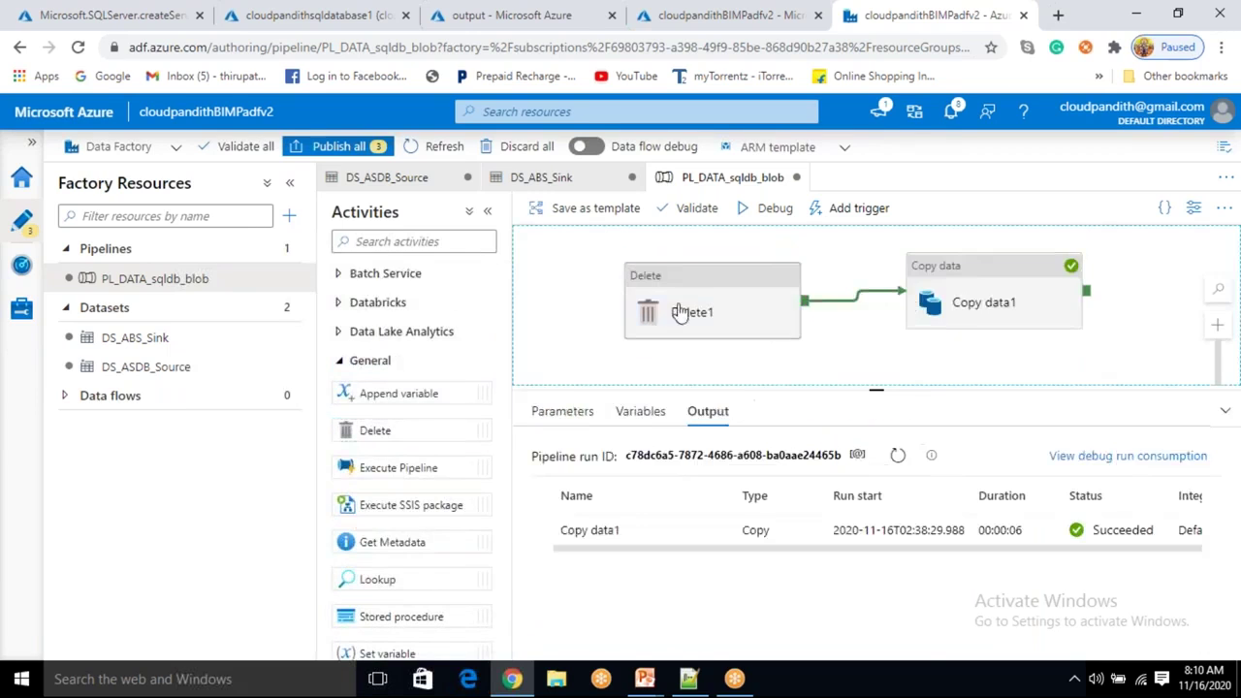
# Set Delete1's source dataset to DS_ABS_Sink and try the wildcard file path option.
pyautogui.click(680, 312)
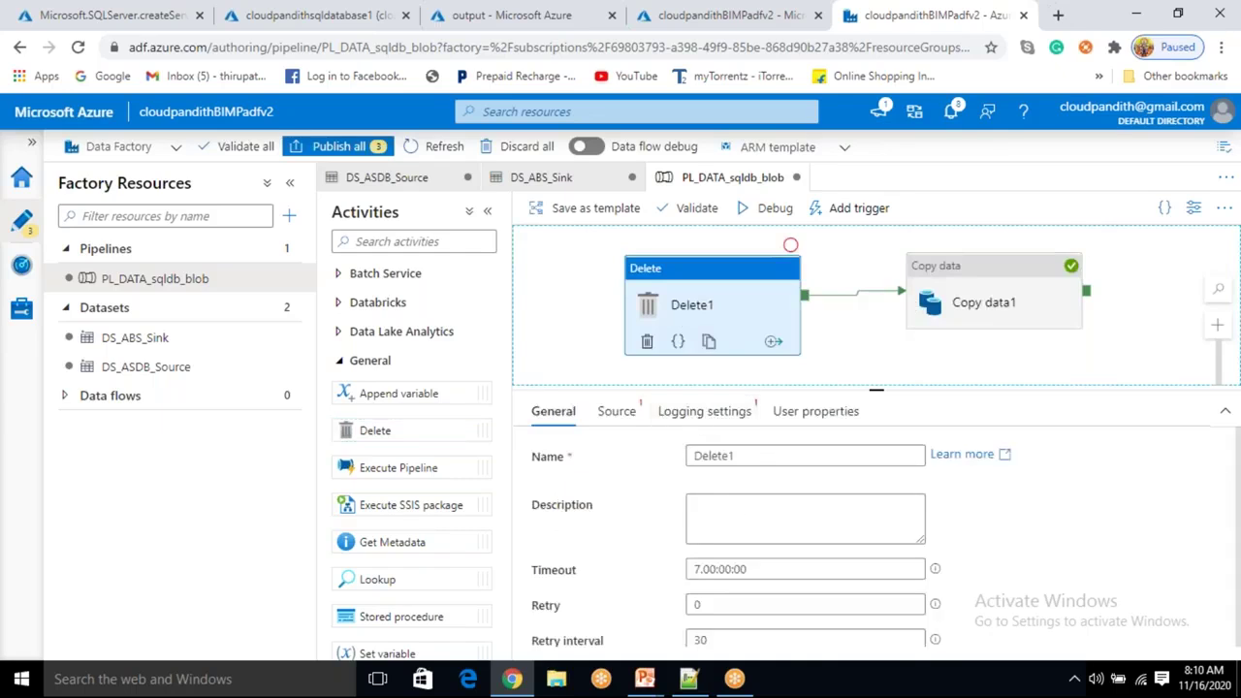
pyautogui.click(617, 411)
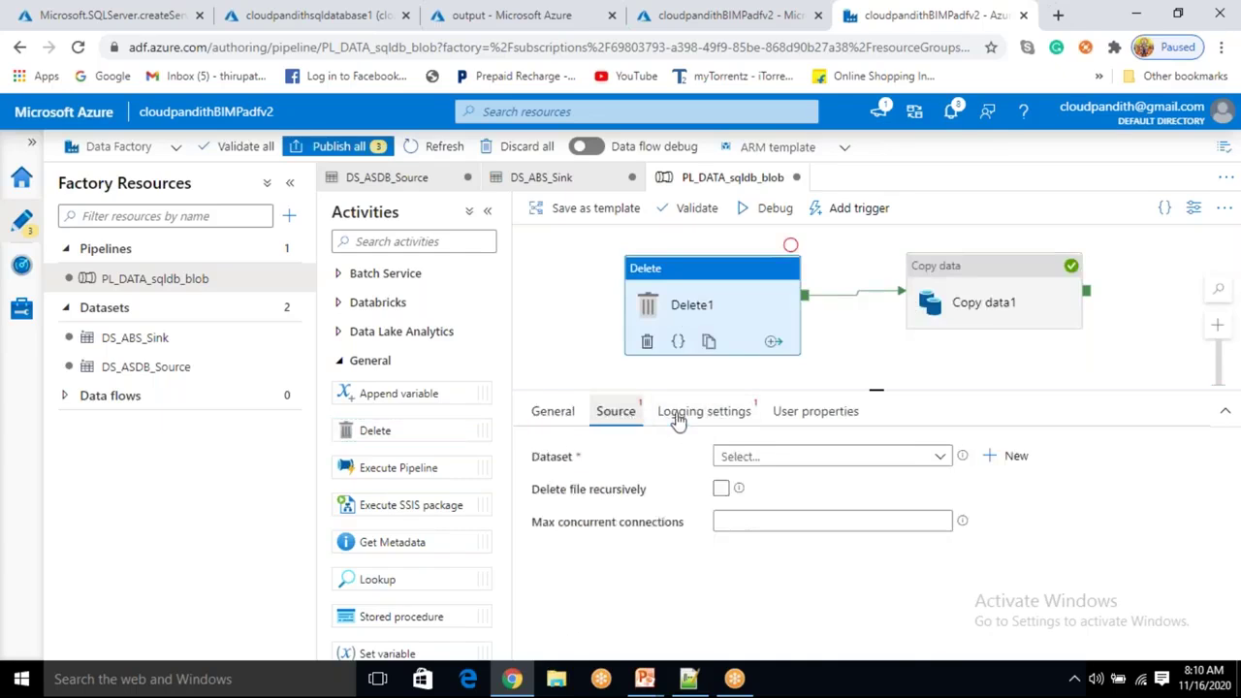
pyautogui.click(759, 456)
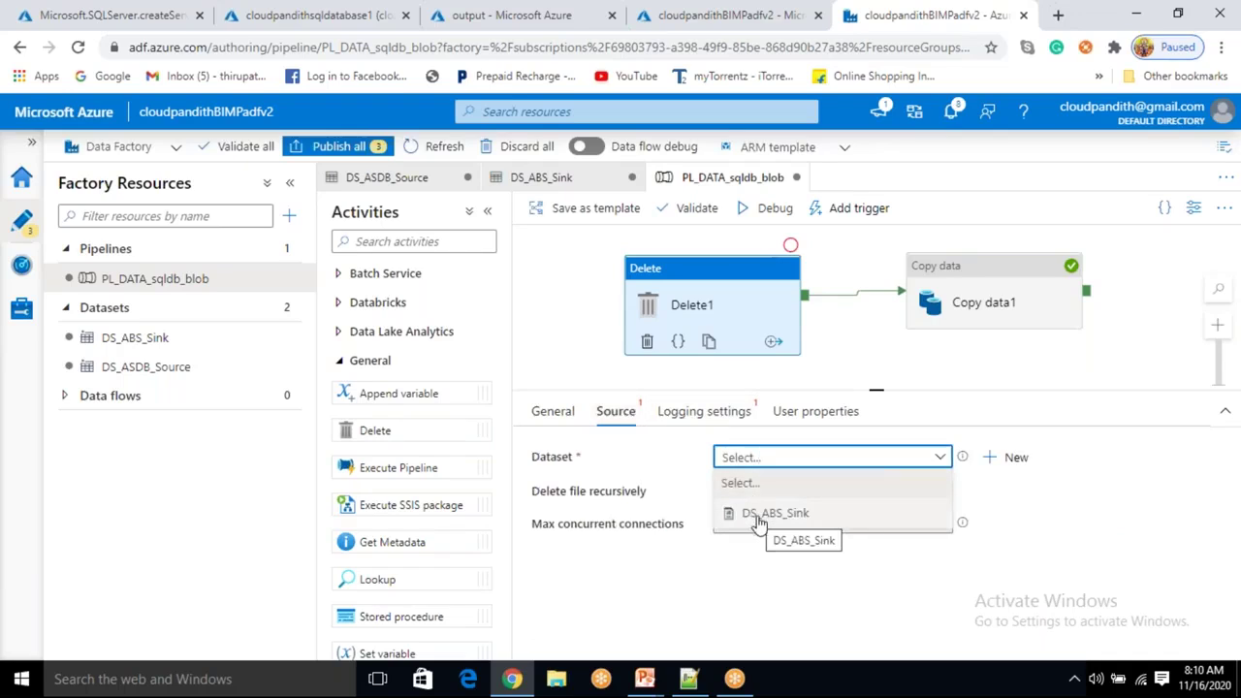
pyautogui.click(759, 514)
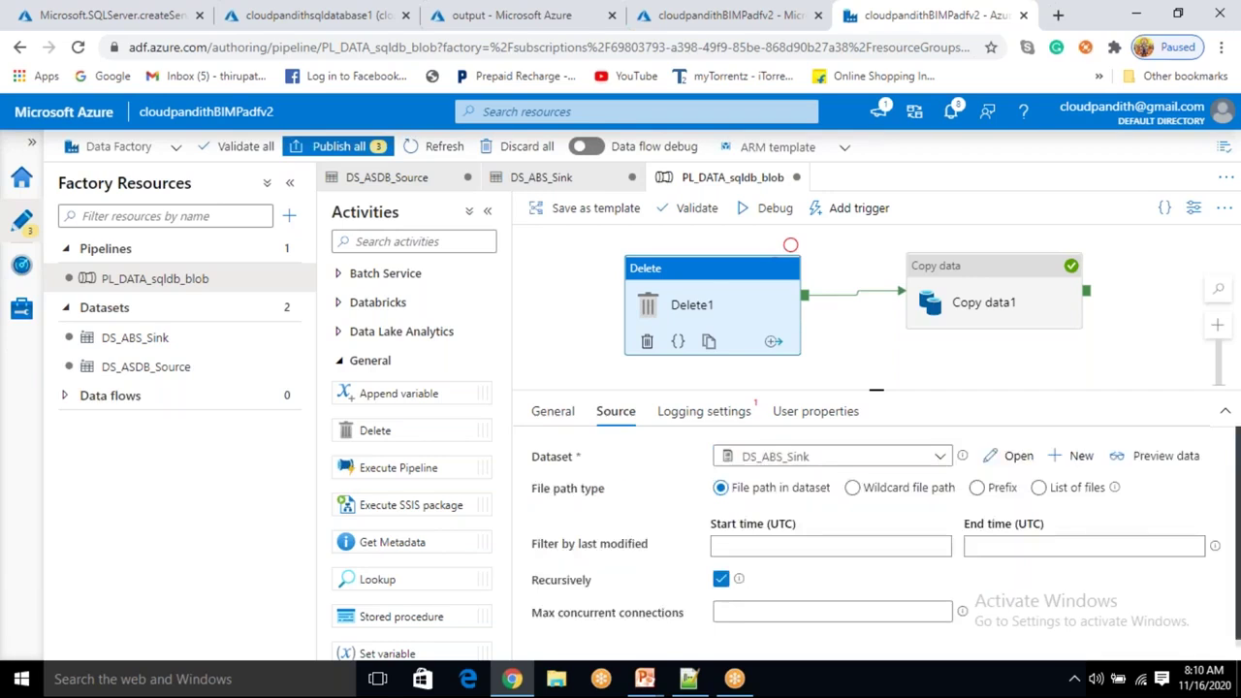
pyautogui.click(852, 488)
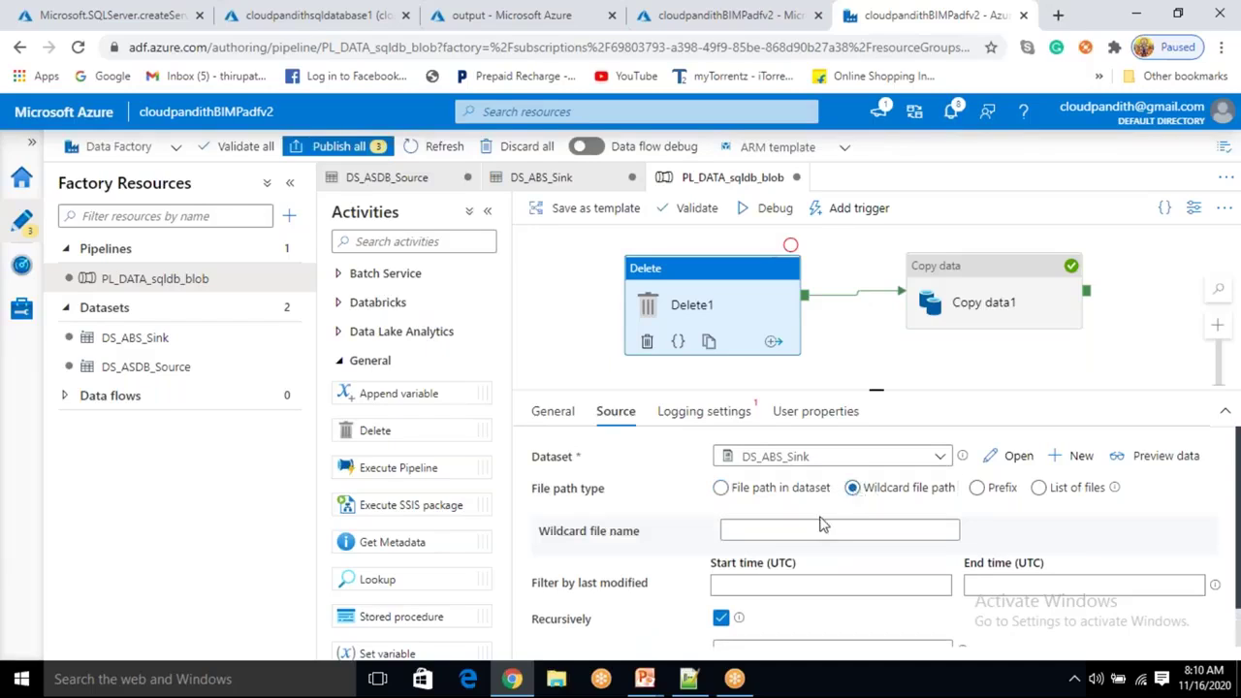
pyautogui.click(813, 528)
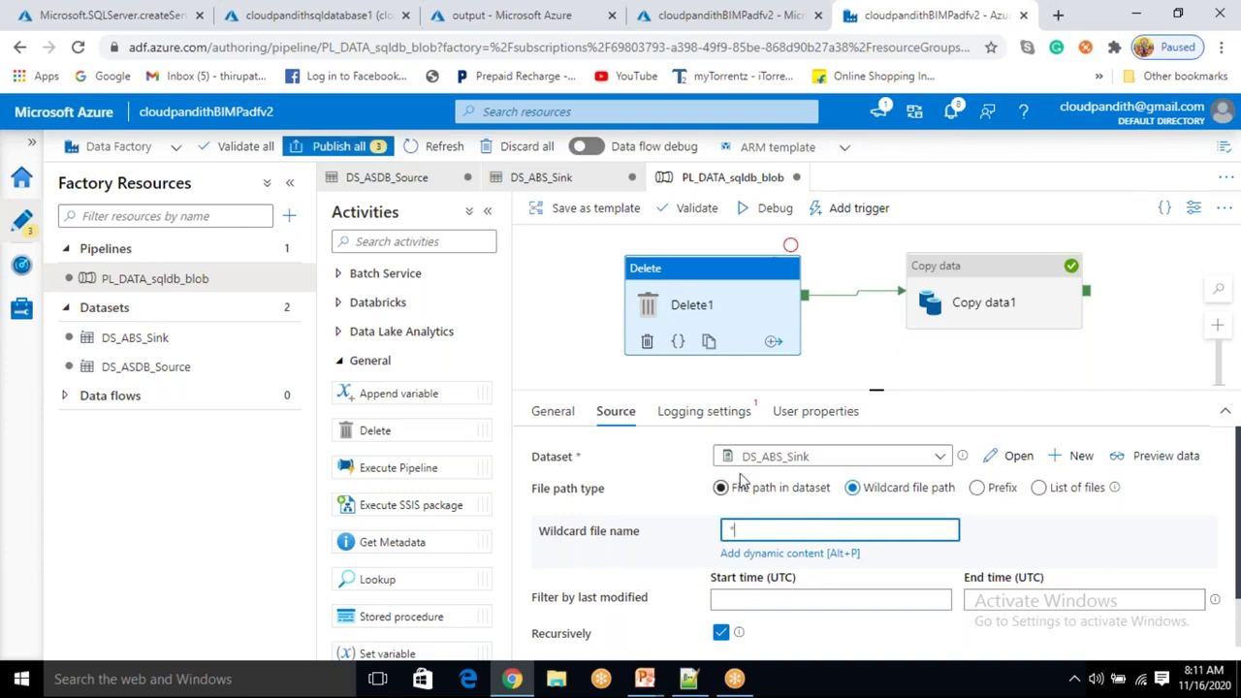
# Turn off Enable logging and set Delete1's source back to the dataset's own file path.
pyautogui.click(730, 415)
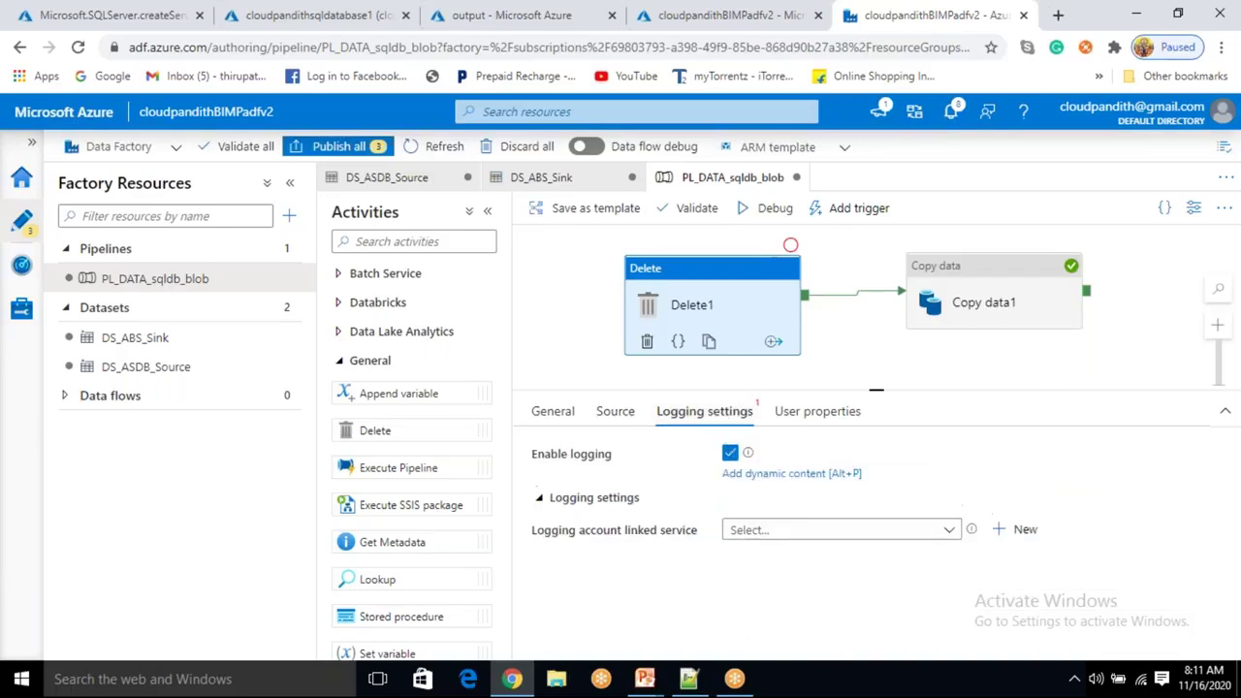
pyautogui.click(730, 452)
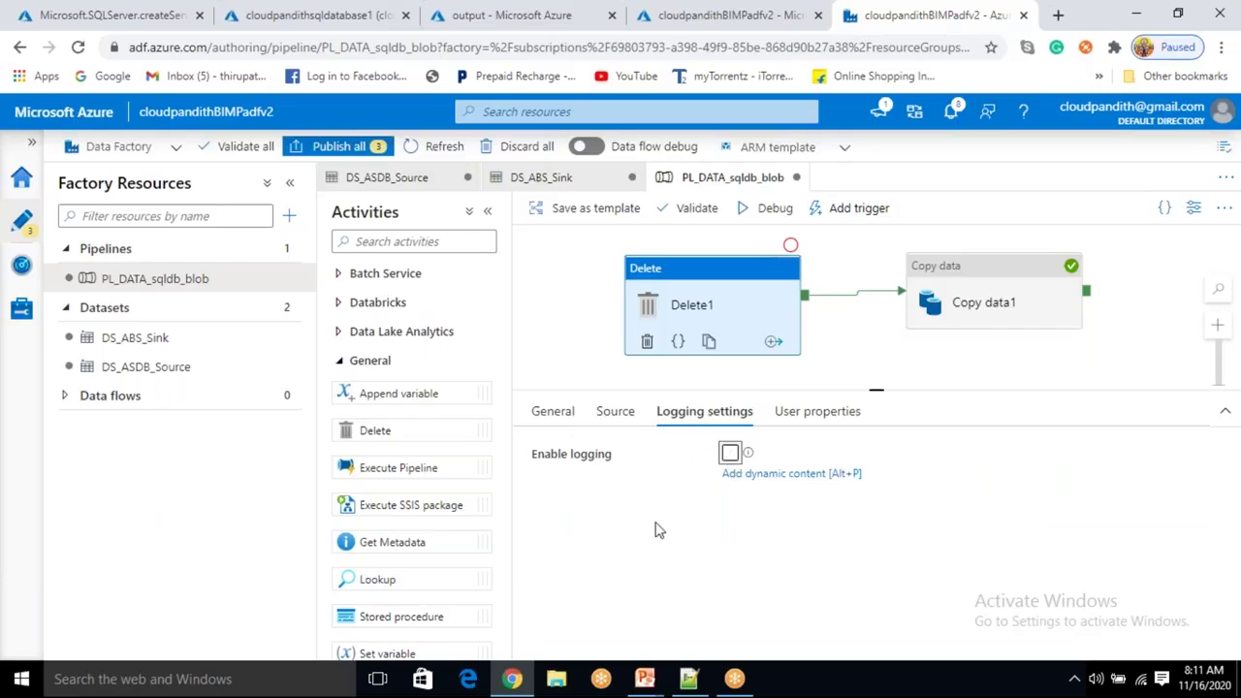
pyautogui.click(656, 530)
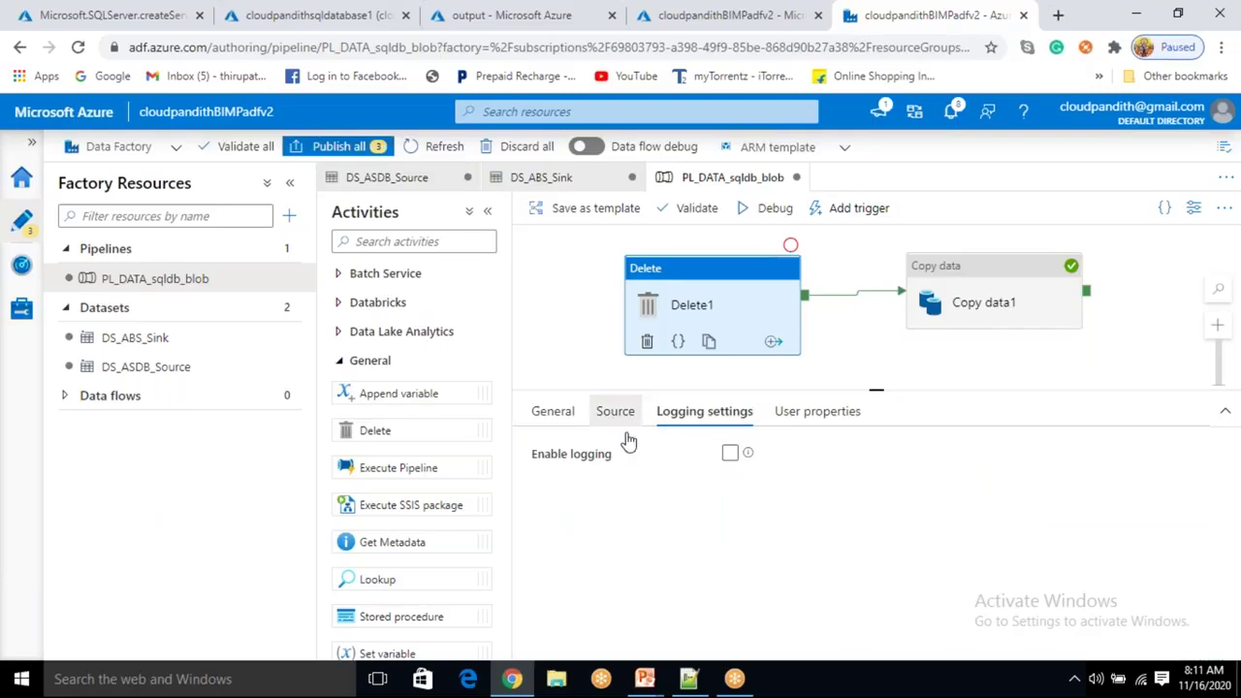
pyautogui.click(616, 415)
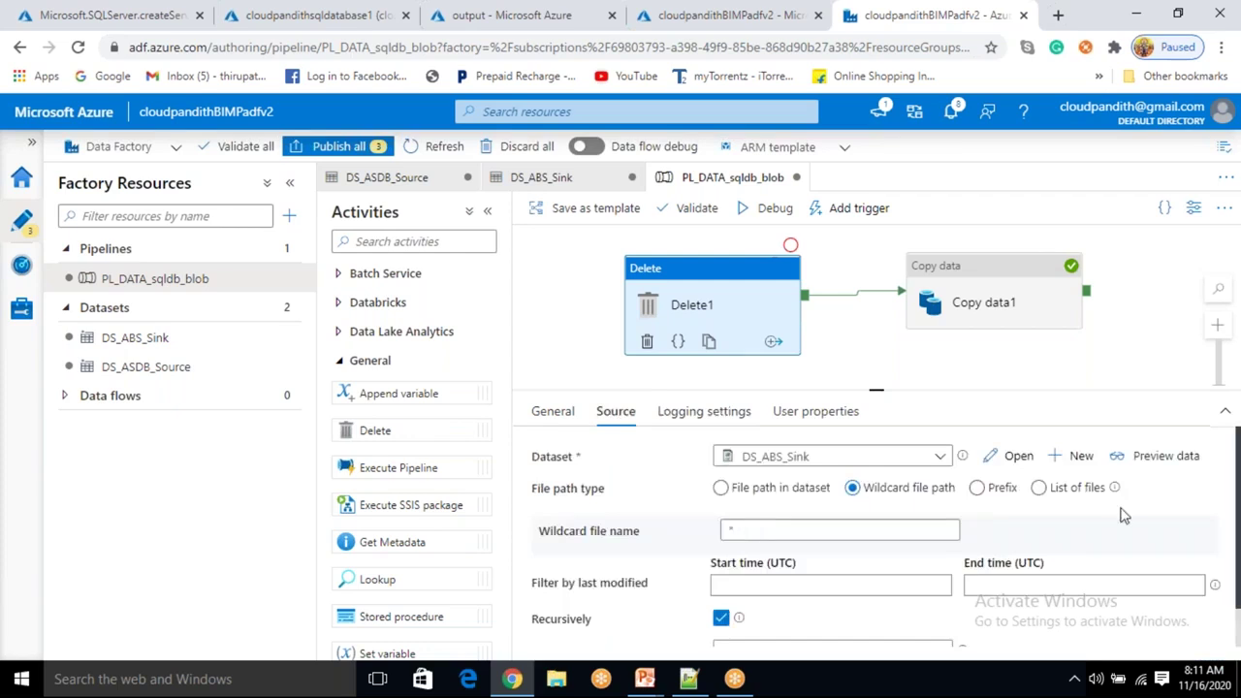
pyautogui.click(771, 530)
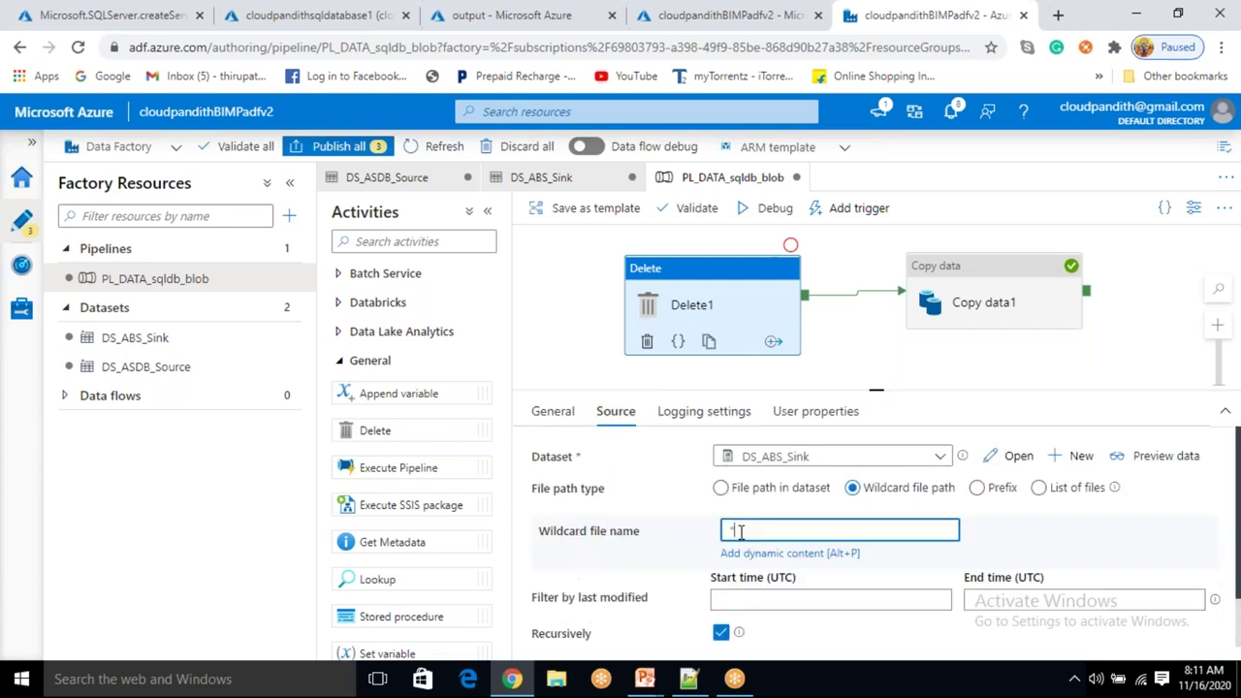
pyautogui.click(1008, 528)
pyautogui.click(730, 528)
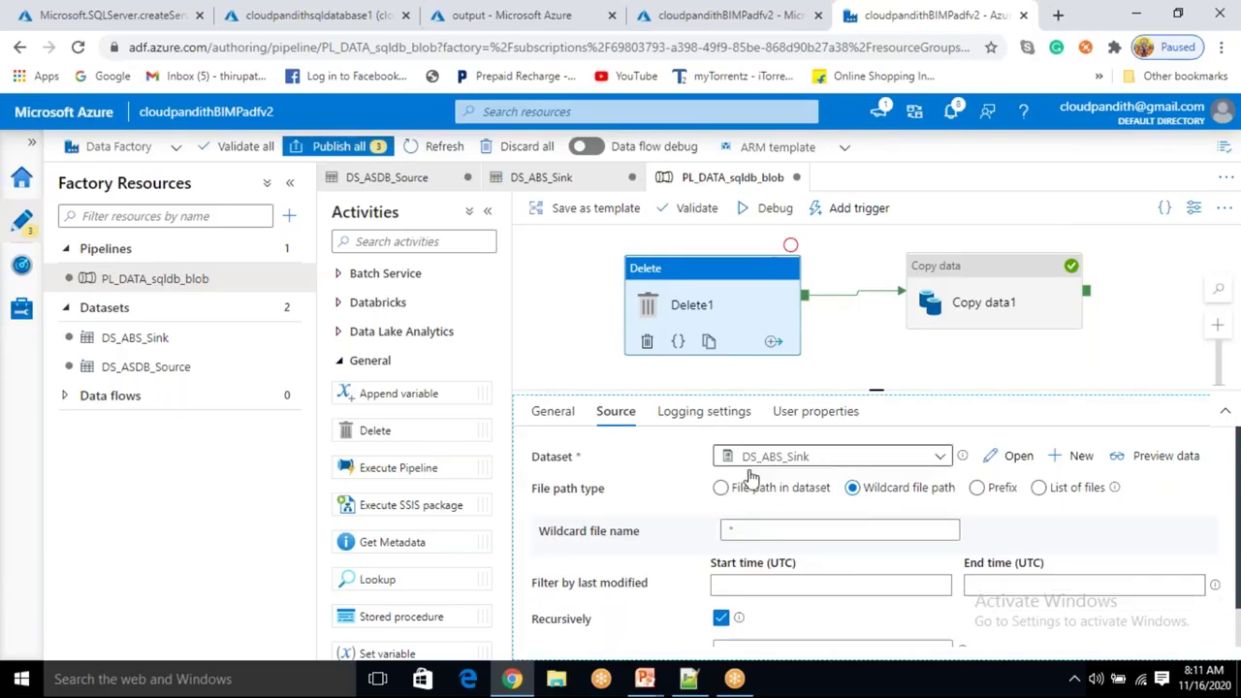
pyautogui.click(720, 487)
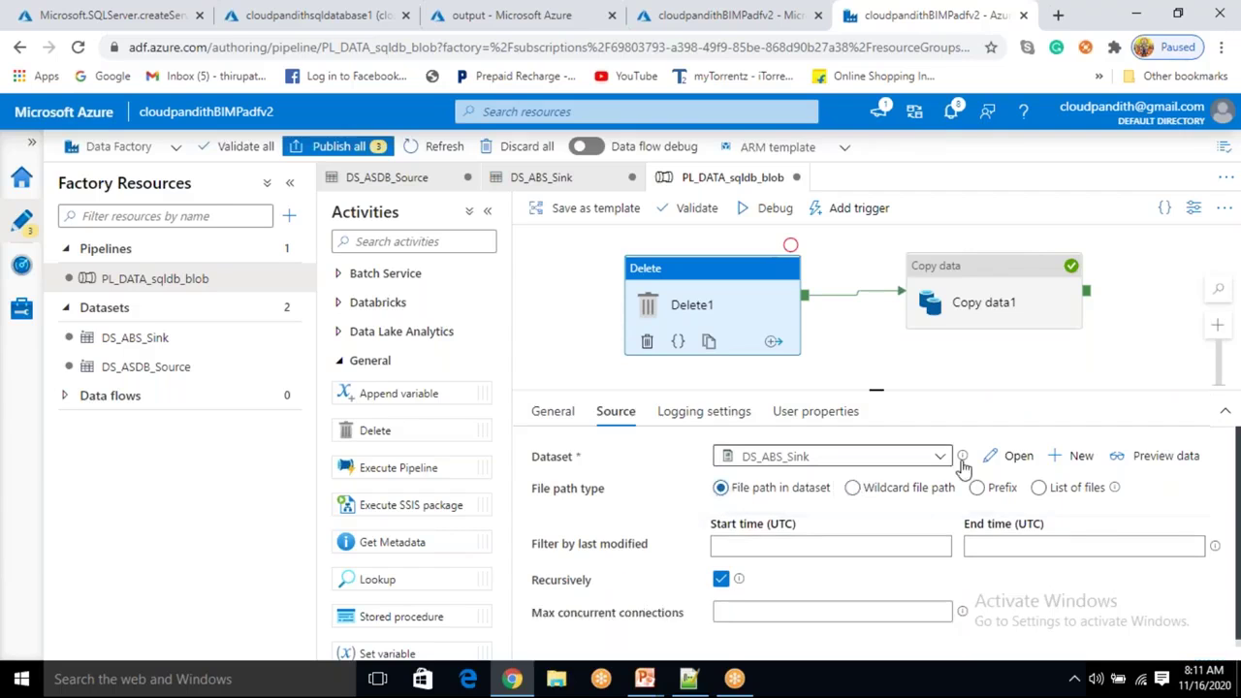
# Start a new Azure Blob Storage dataset for the Delete activity, then cancel the setup.
pyautogui.click(1080, 455)
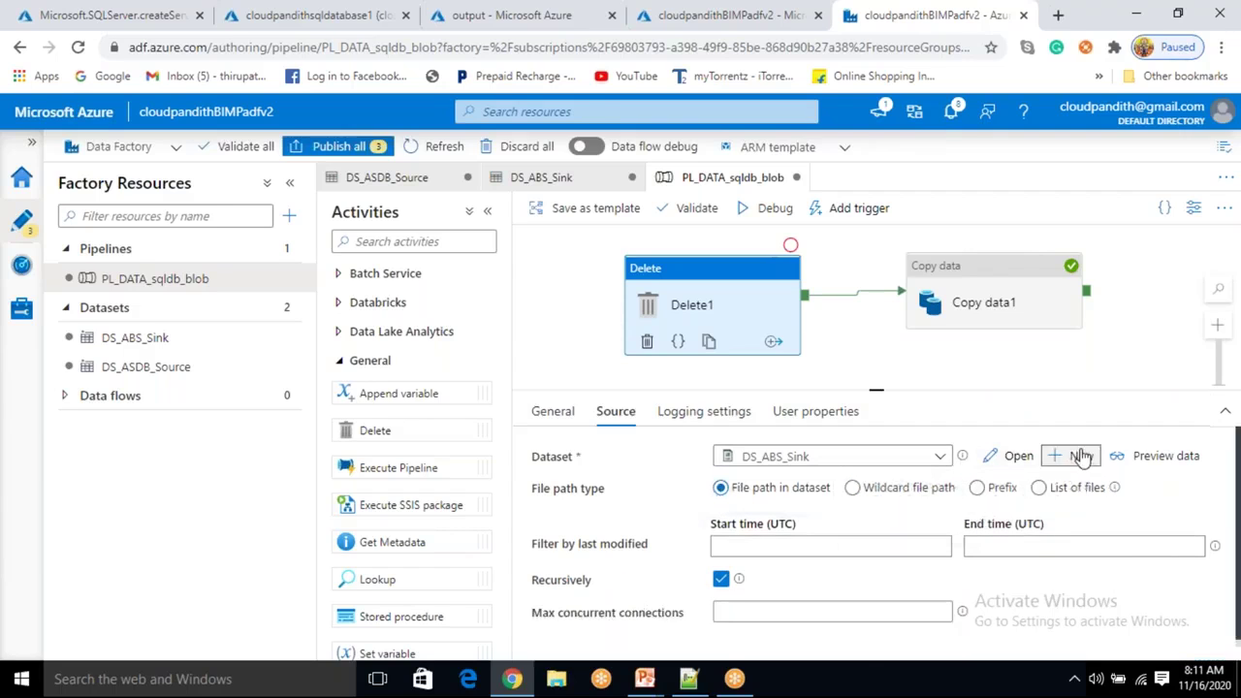
pyautogui.click(938, 420)
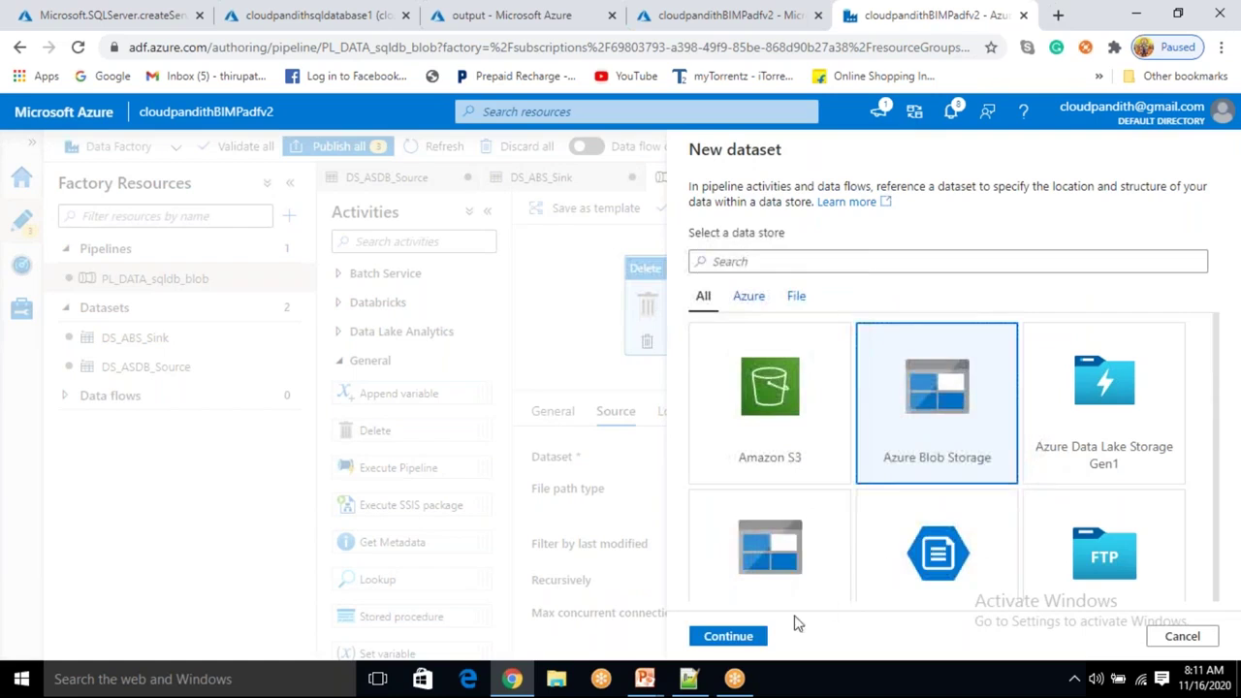
pyautogui.click(758, 637)
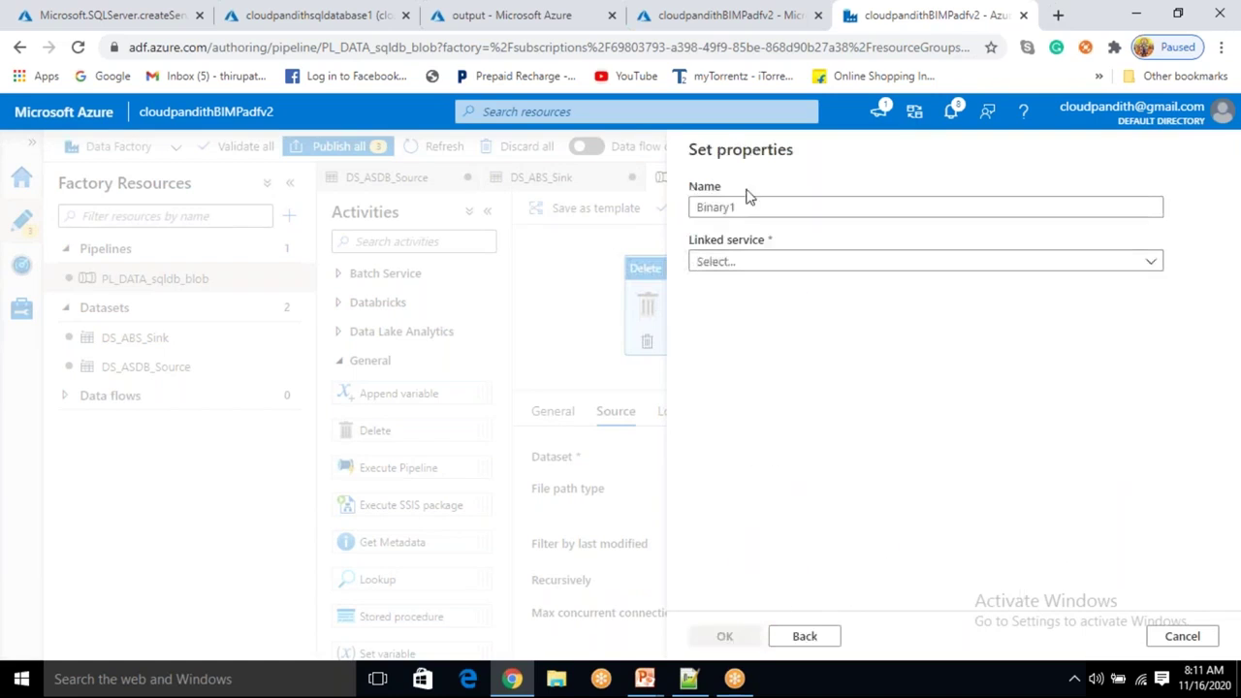
pyautogui.click(1181, 636)
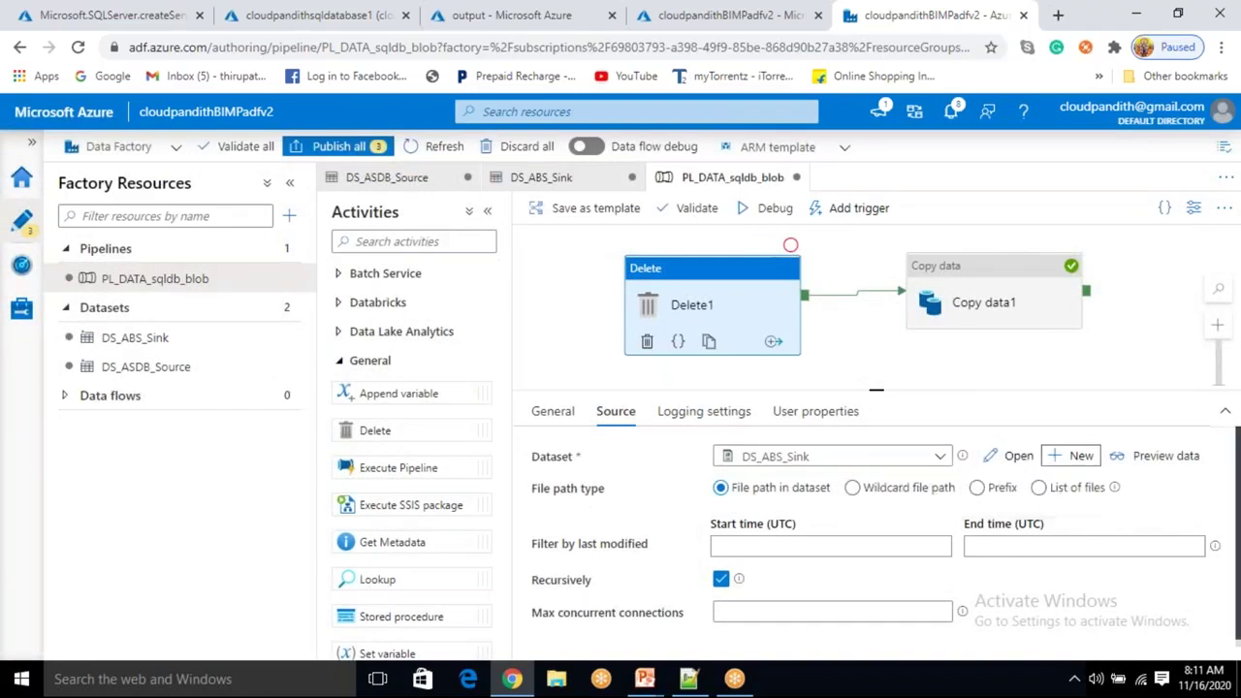
# Restart the new Azure Blob Storage dataset and rename it from Binary1 to DS_ABS_DELETE.
pyautogui.click(1069, 456)
pyautogui.click(886, 471)
pyautogui.click(726, 636)
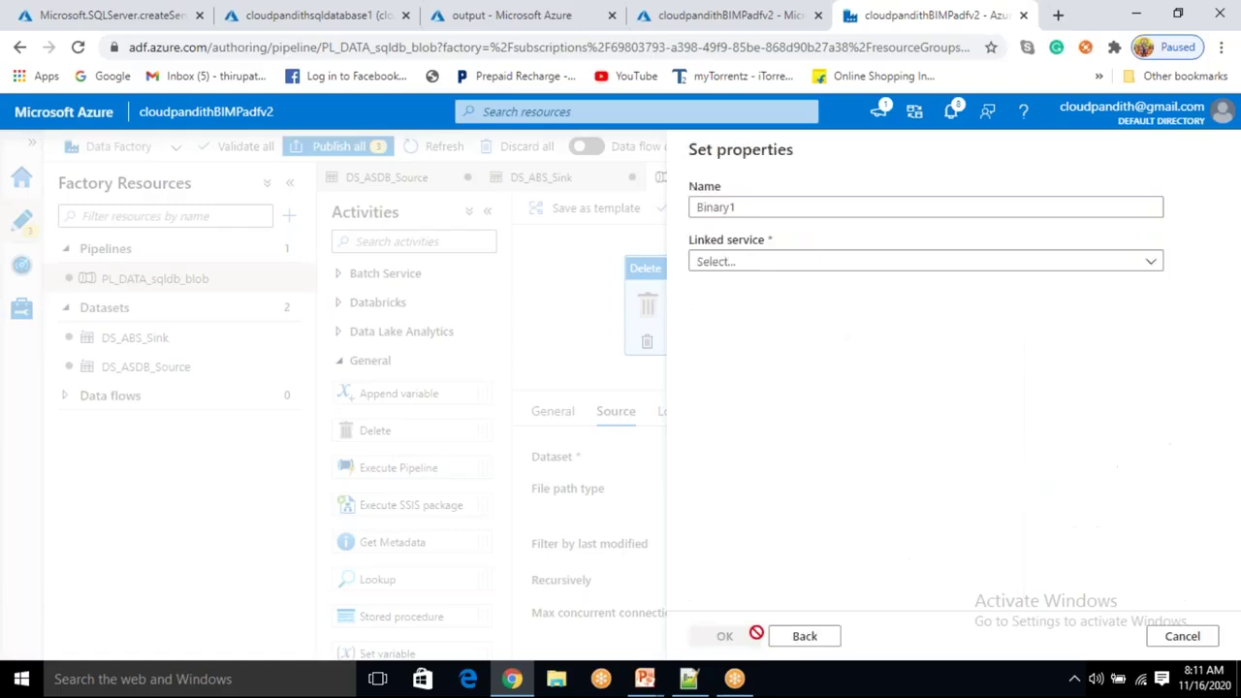
pyautogui.moveTo(759, 211); pyautogui.dragTo(636, 194)
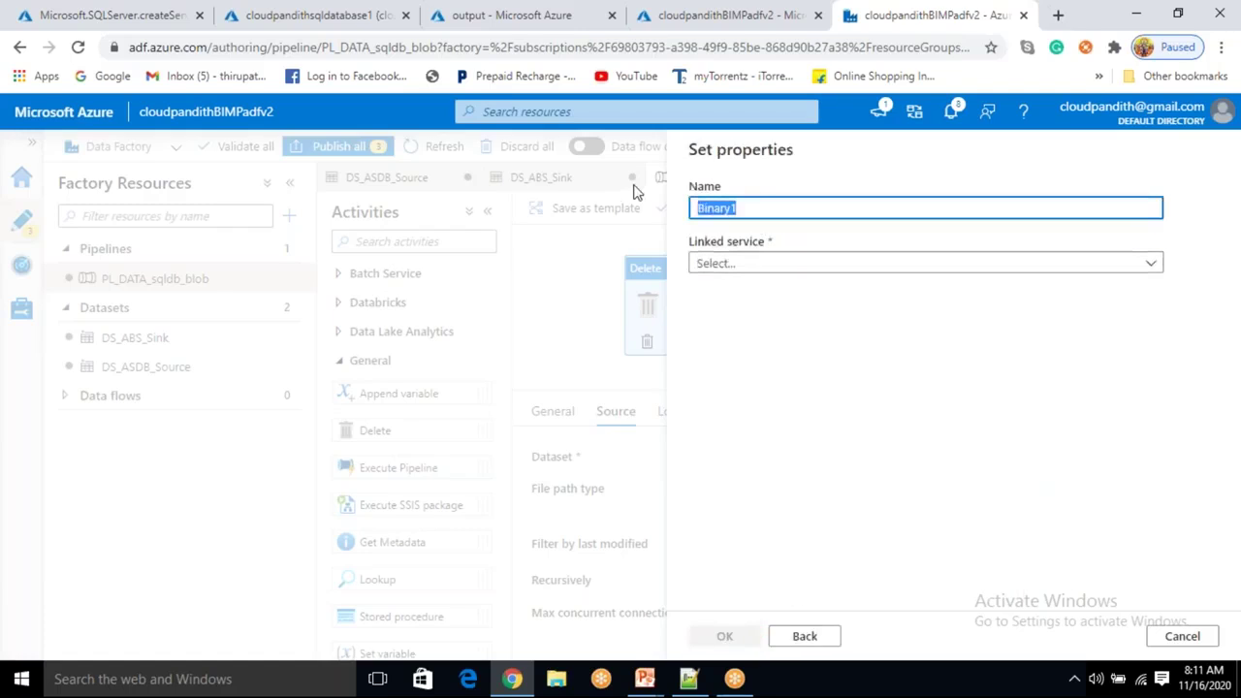
pyautogui.press('BackSpace')
pyautogui.write('DS_ABS_DELETE')
# Link the dataset to LS_ABS with the output container as its path, and create it.
pyautogui.click(957, 263)
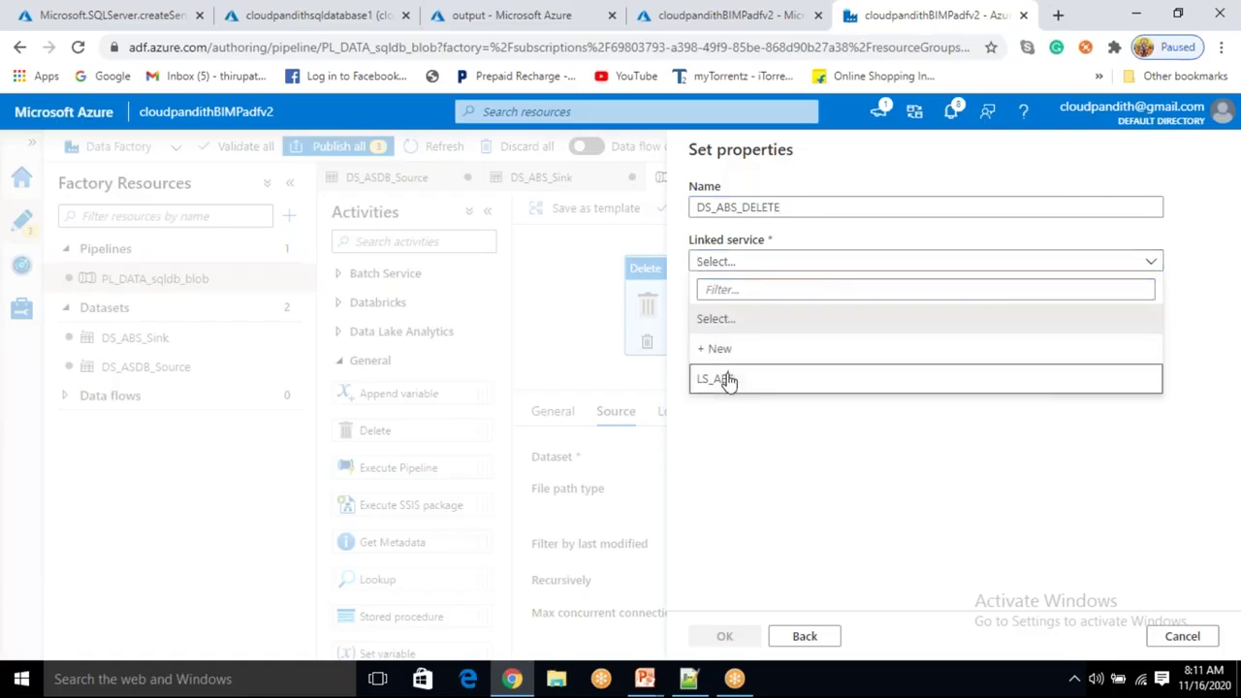
pyautogui.click(725, 378)
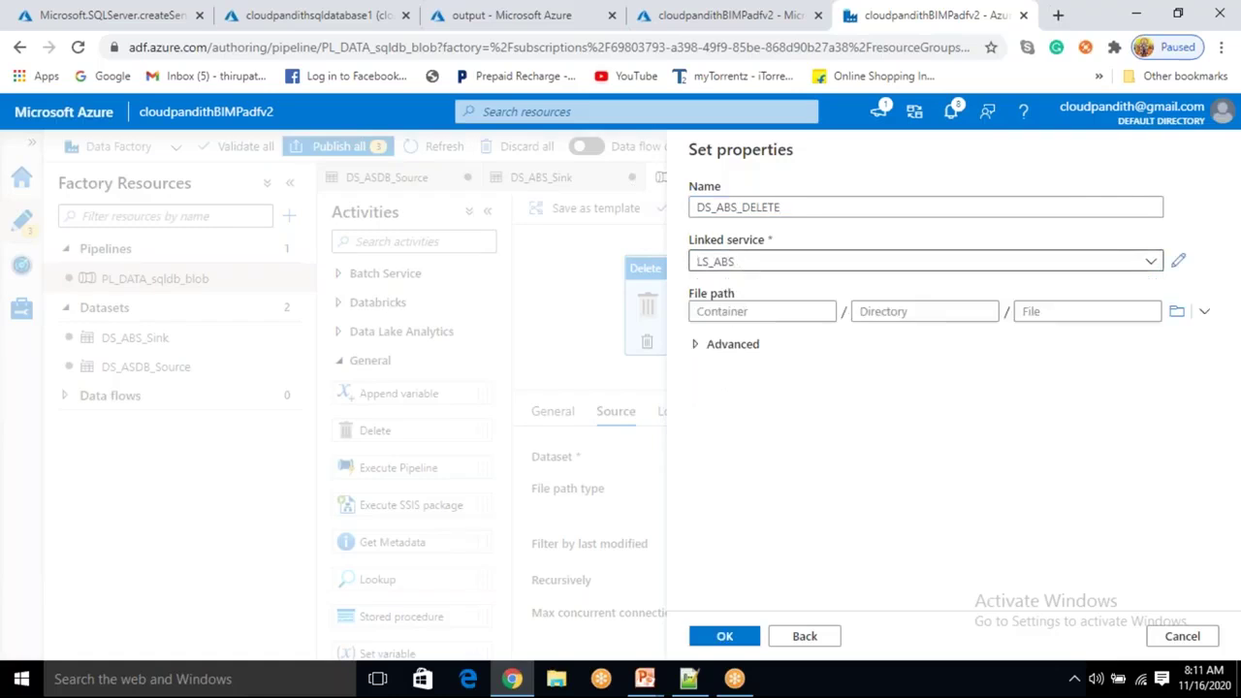
pyautogui.click(1173, 311)
pyautogui.click(781, 262)
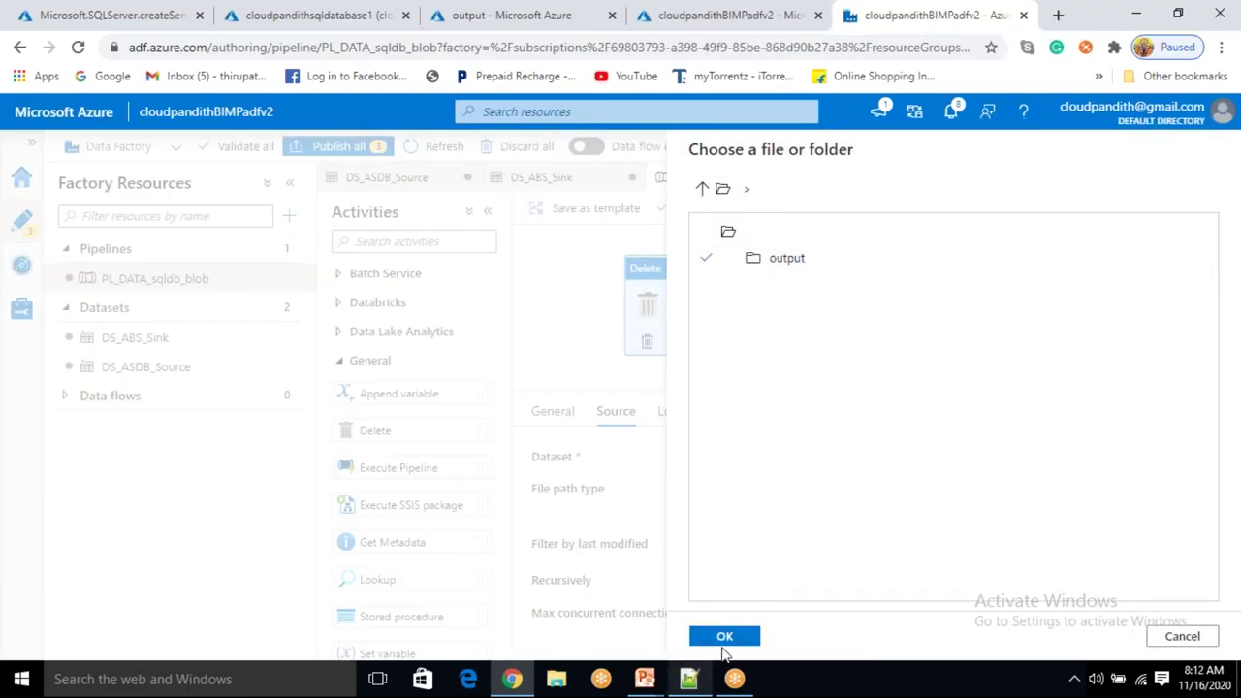
pyautogui.click(725, 640)
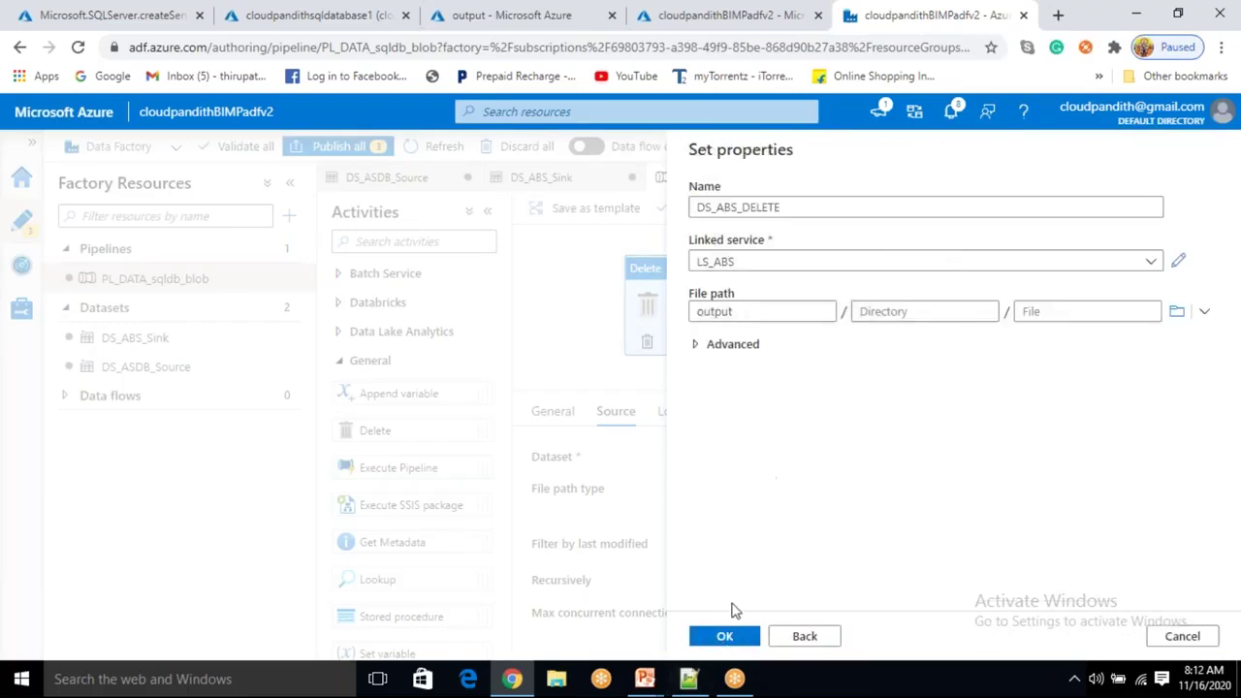
pyautogui.click(741, 638)
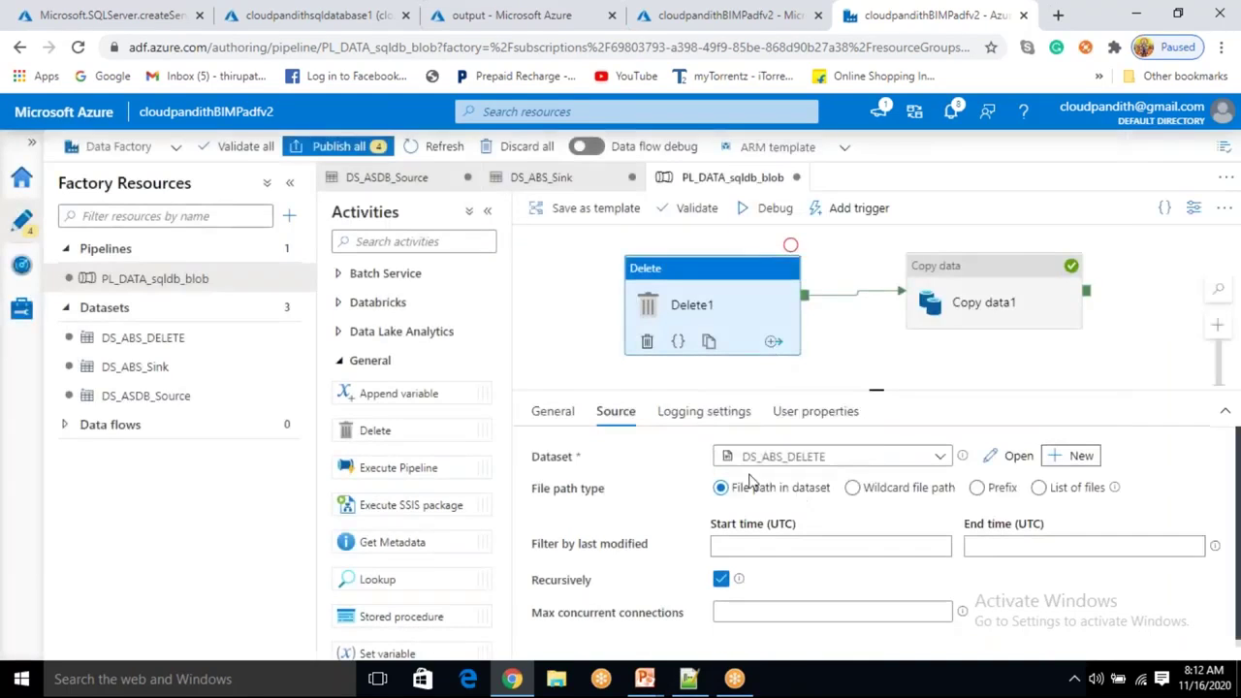
# Set Delete1 to Wildcard file path with file name * and start a debug run.
pyautogui.click(852, 487)
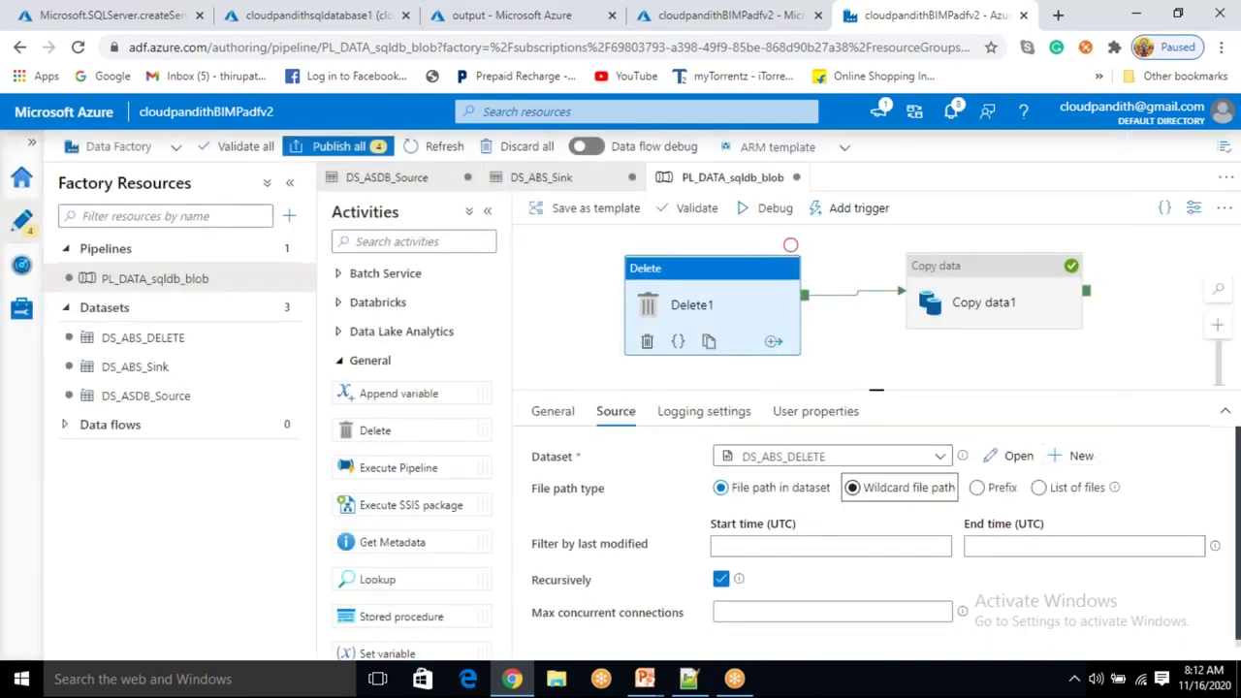
pyautogui.click(846, 530)
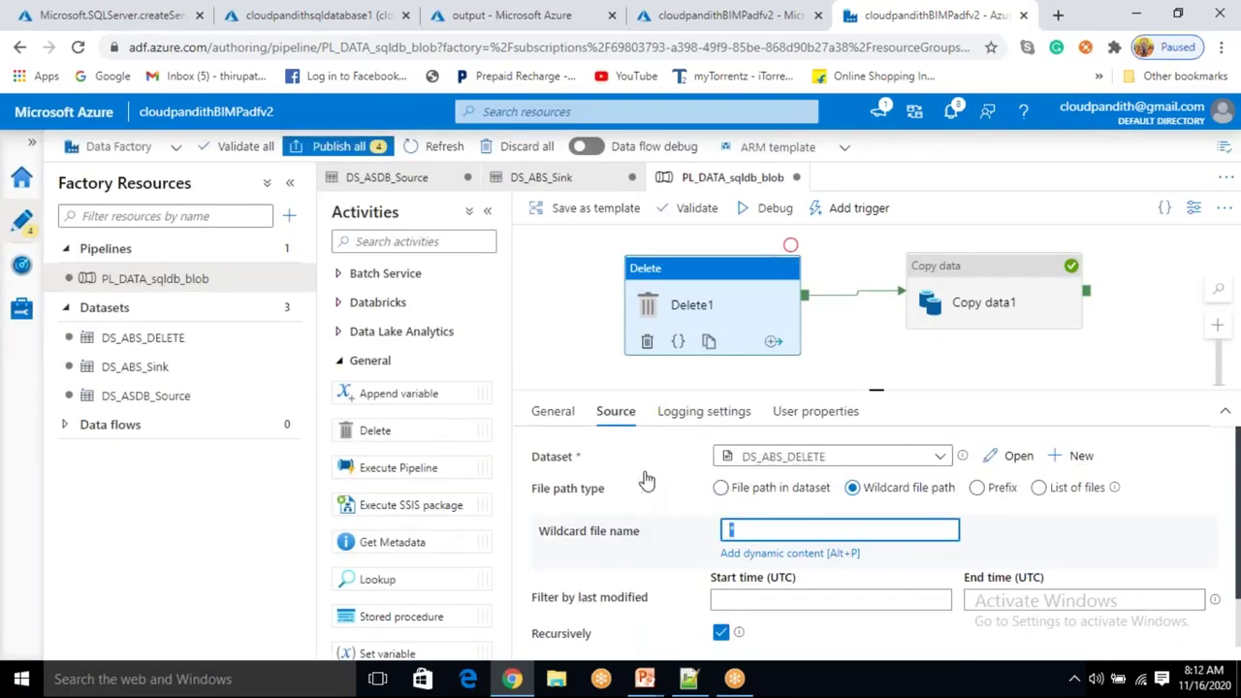
pyautogui.click(952, 528)
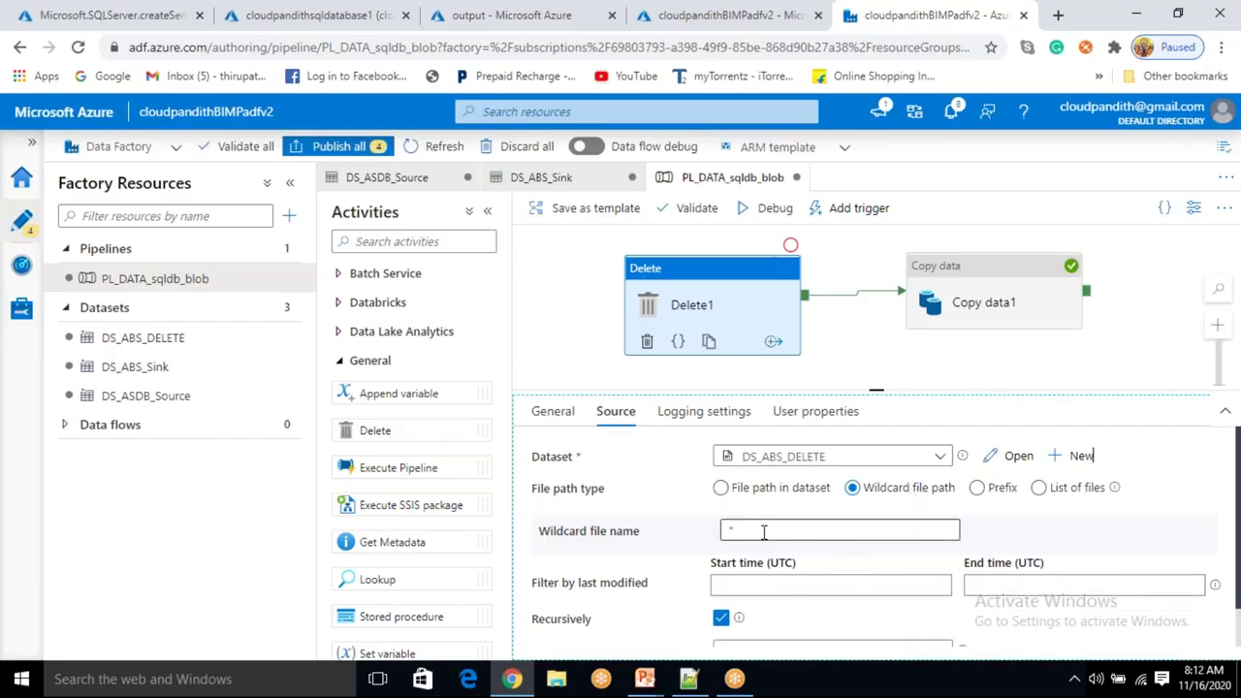
pyautogui.moveTo(764, 531); pyautogui.dragTo(724, 534)
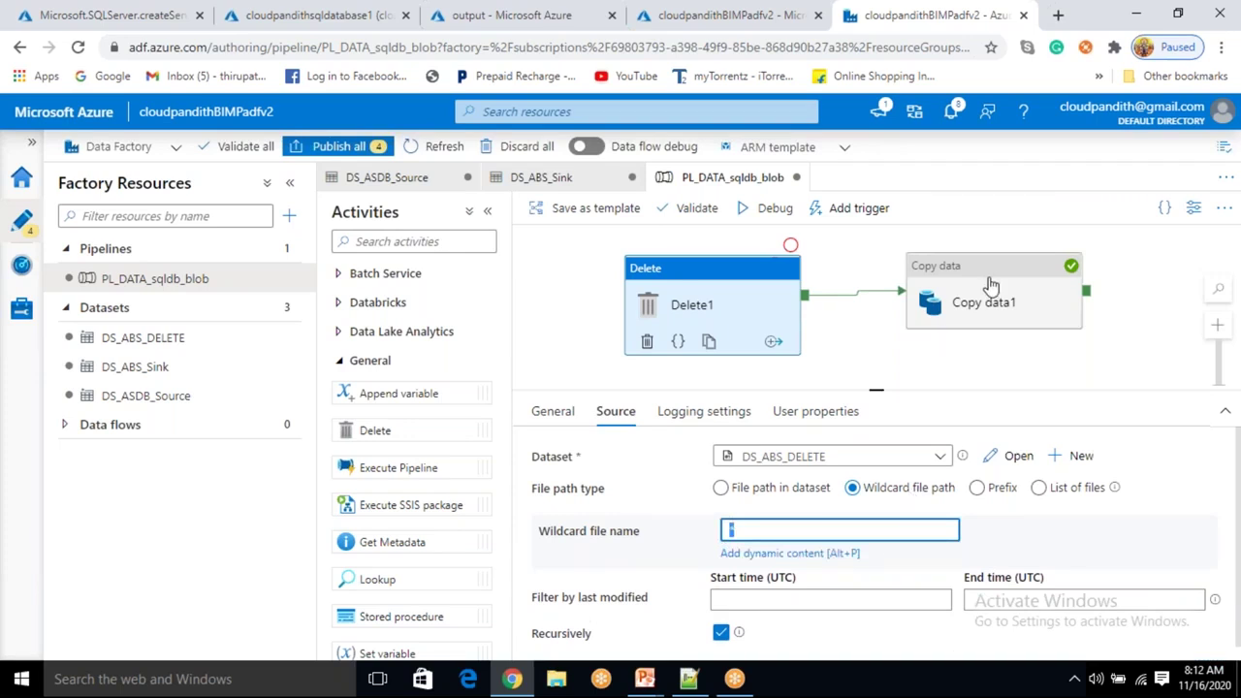
pyautogui.click(781, 217)
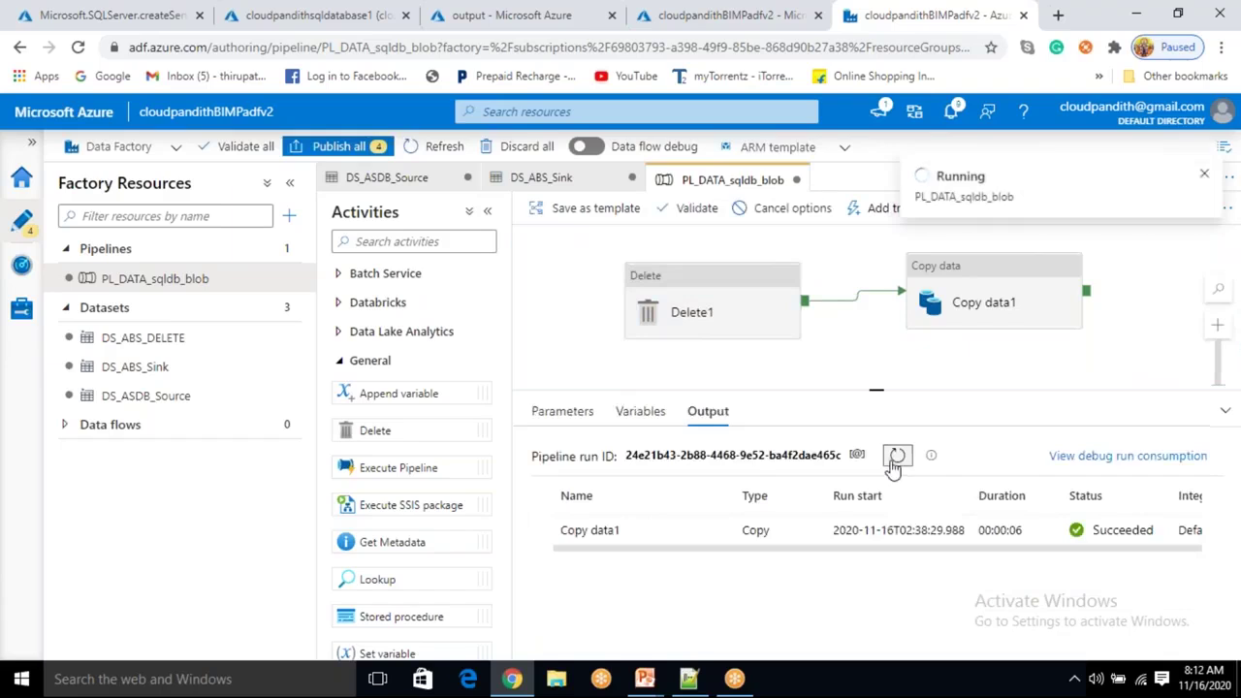
# Refresh the debug output to see Delete1 succeed, then reload the output container's file list.
pyautogui.click(897, 456)
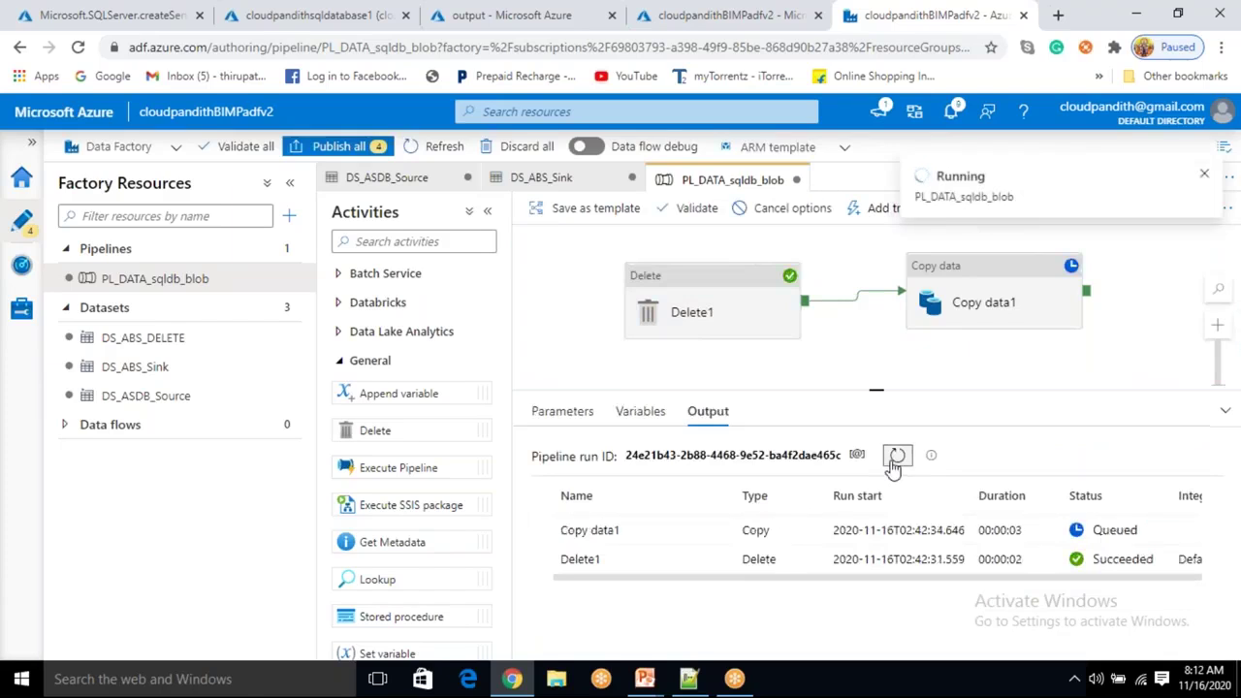
pyautogui.click(523, 18)
pyautogui.click(570, 244)
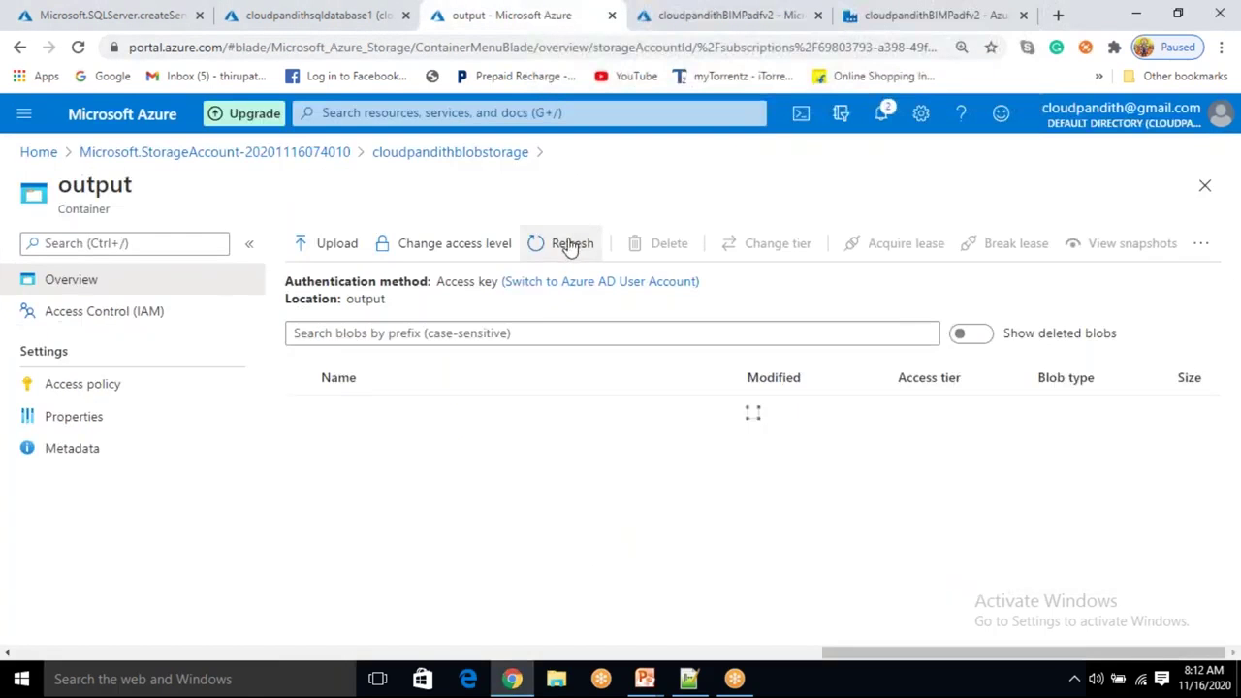
# Refresh the output container, open cloudpandith.csv to check its four rows, then return to the pipeline.
pyautogui.click(570, 244)
pyautogui.click(569, 245)
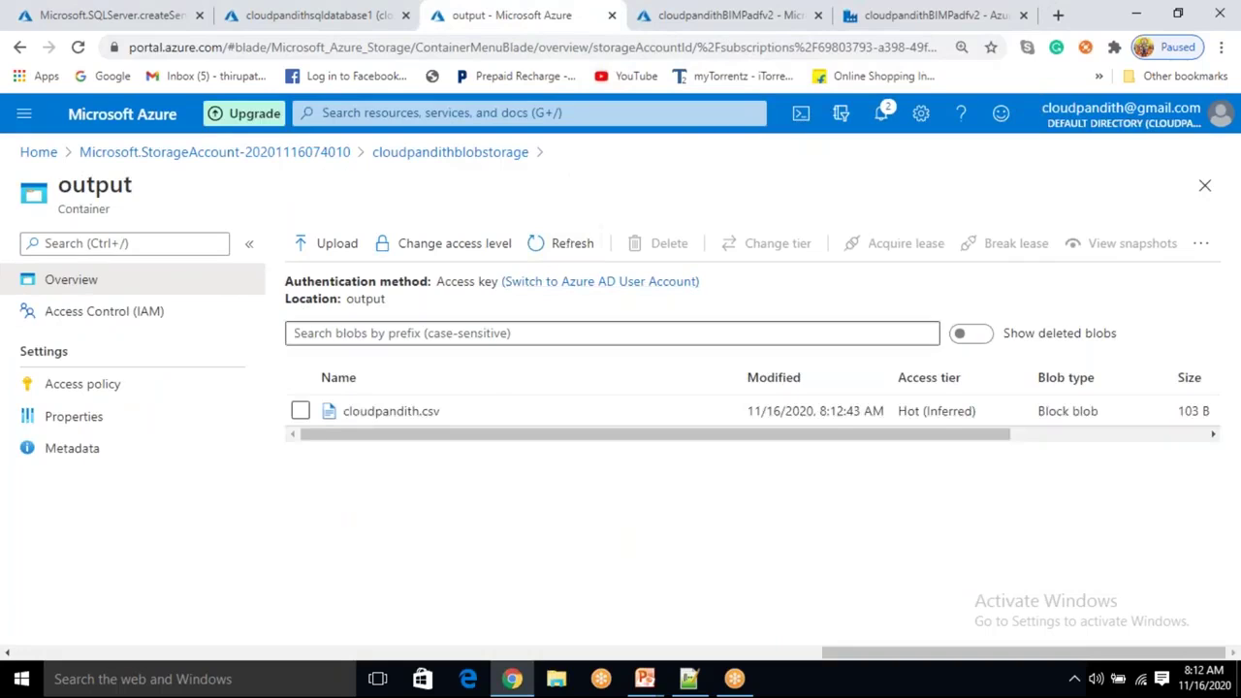
pyautogui.click(436, 413)
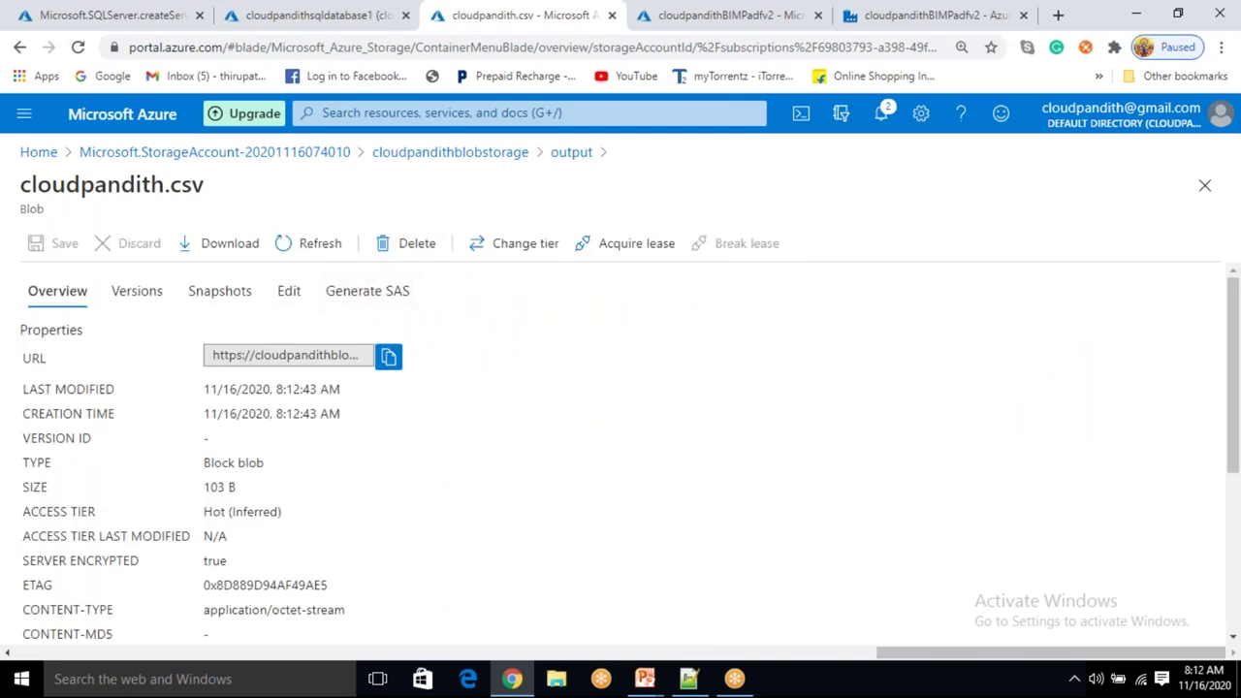
pyautogui.click(288, 291)
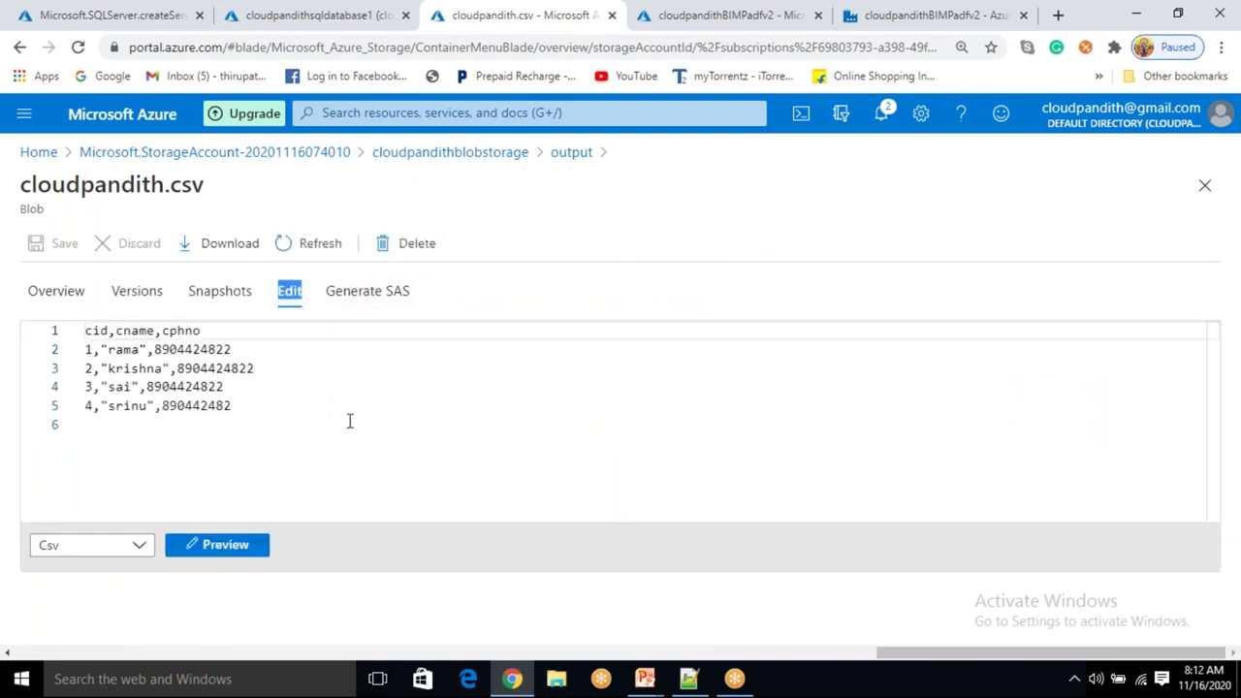
pyautogui.moveTo(232, 407); pyautogui.dragTo(85, 350)
pyautogui.click(288, 406)
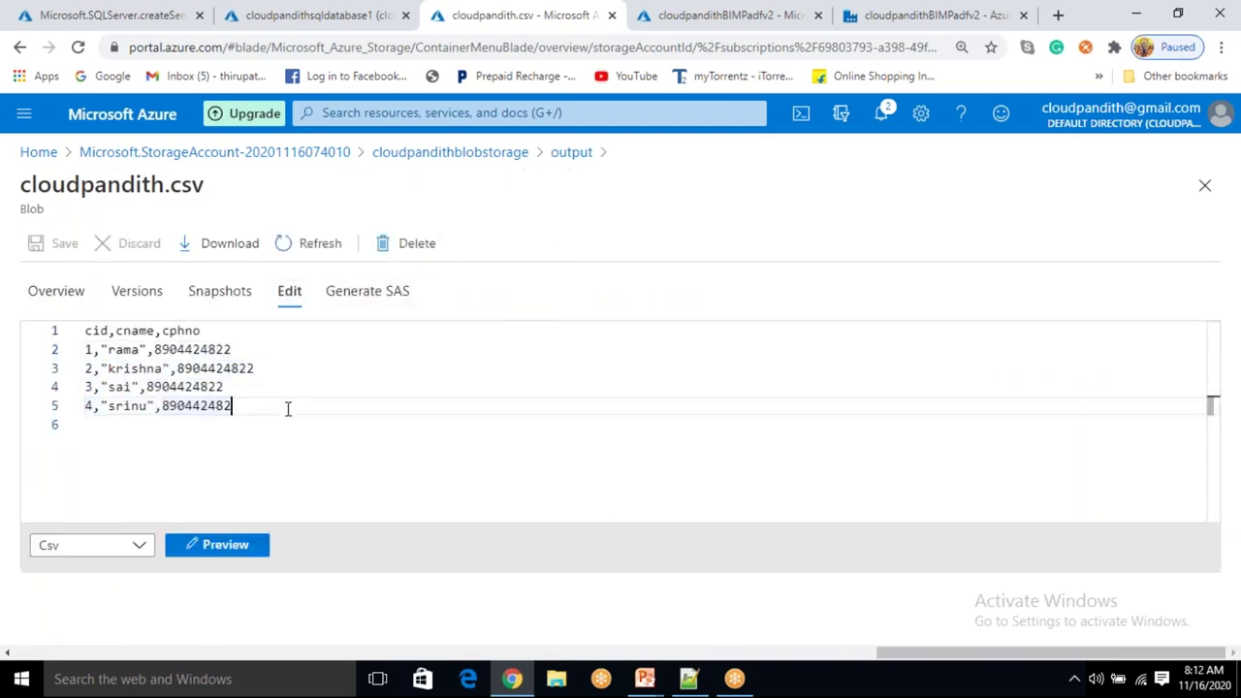
pyautogui.click(570, 152)
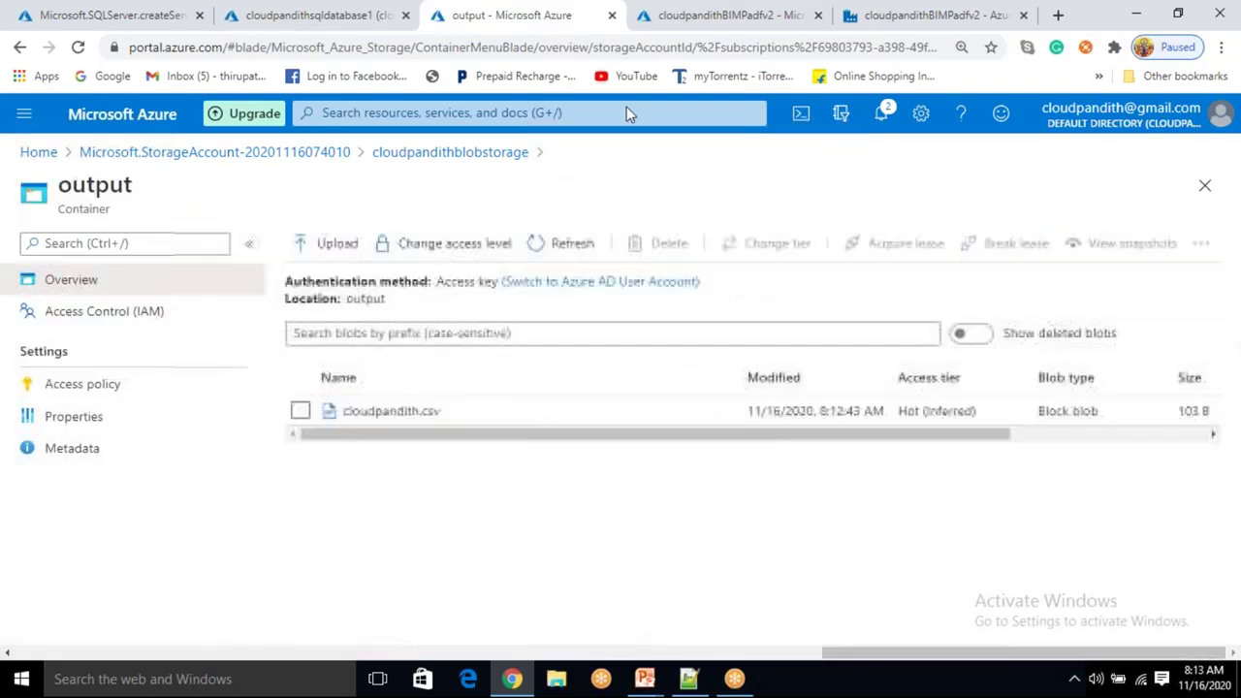
pyautogui.click(853, 19)
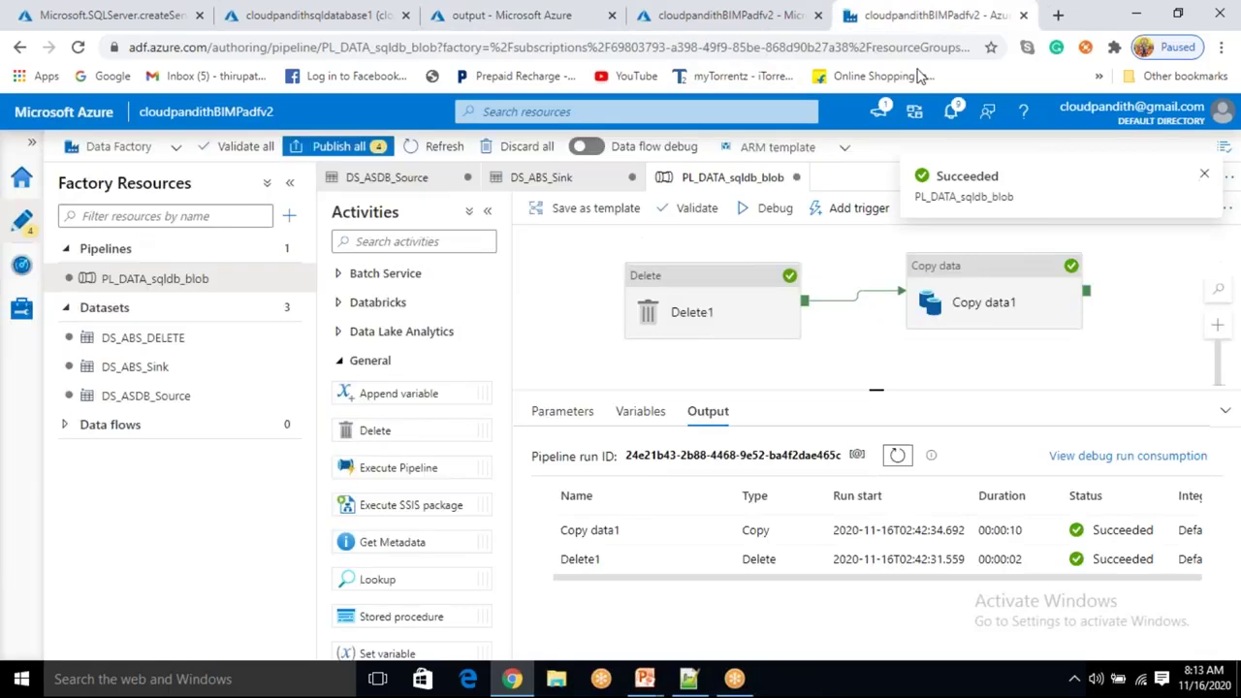
# Debug-run the pipeline only up to Delete1 and confirm the output container is now empty.
pyautogui.click(787, 273)
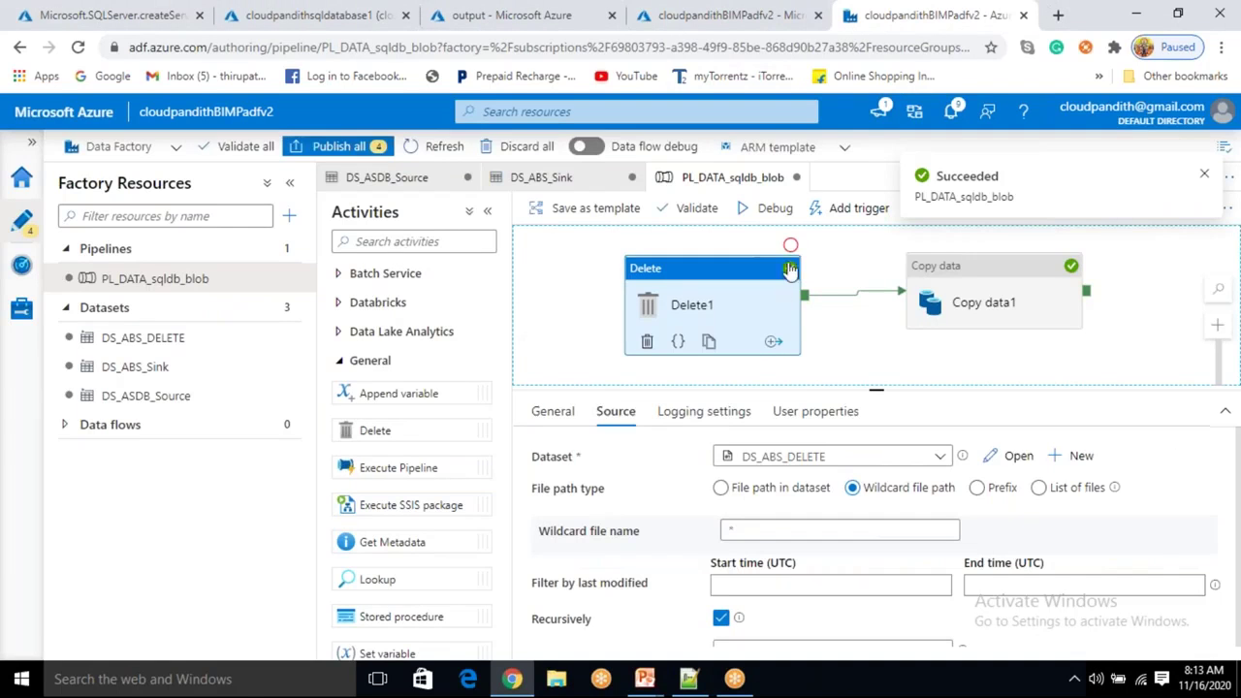
pyautogui.click(775, 209)
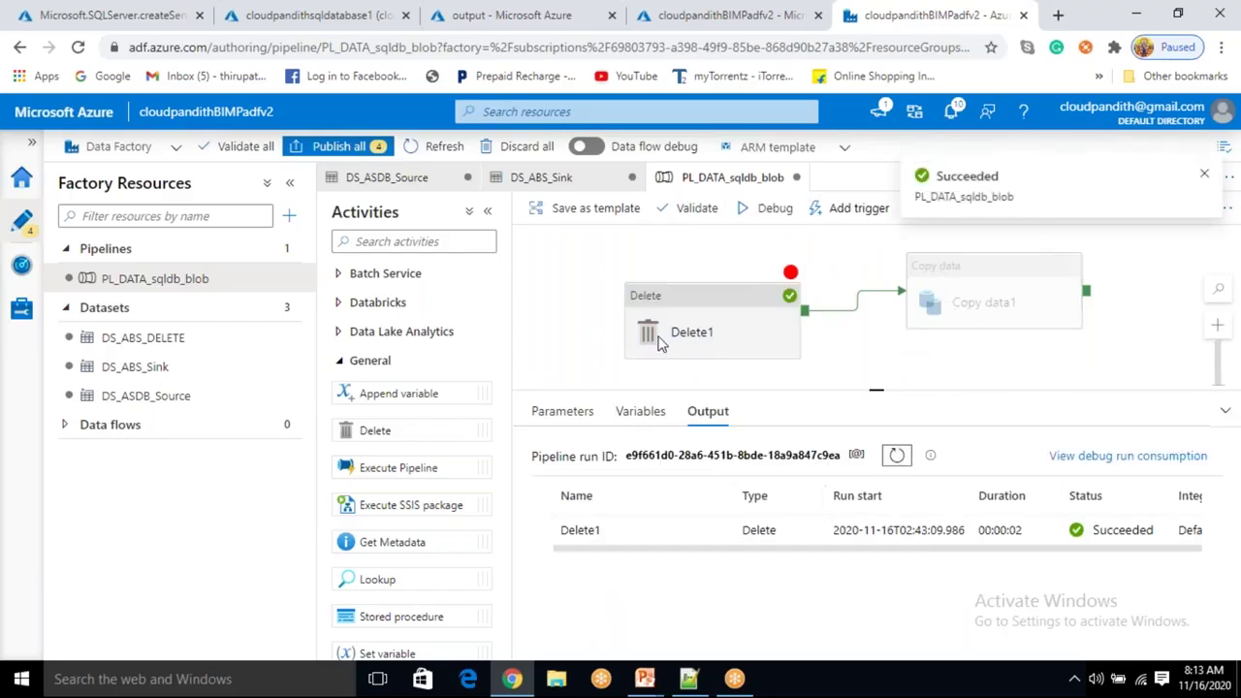
pyautogui.click(514, 18)
pyautogui.click(568, 244)
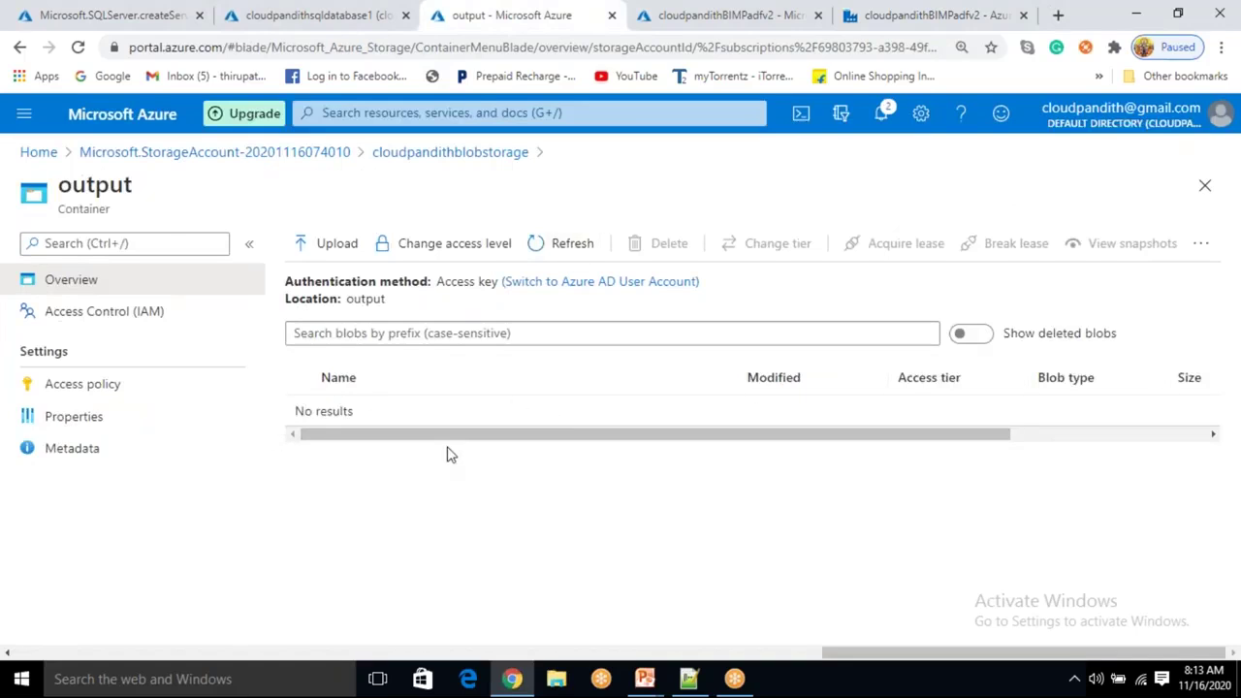
pyautogui.click(863, 33)
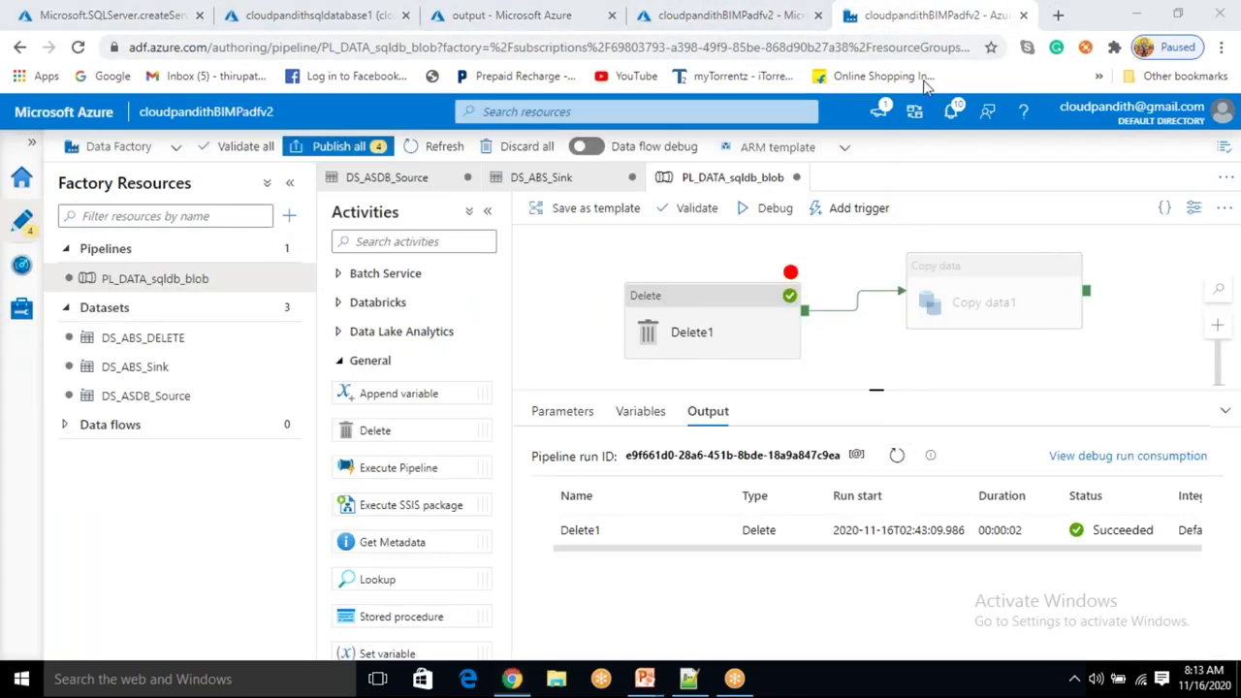
# Delete the Delete1 activity and move Copy data1 toward the canvas centre.
pyautogui.moveTo(790, 273); pyautogui.dragTo(790, 245)
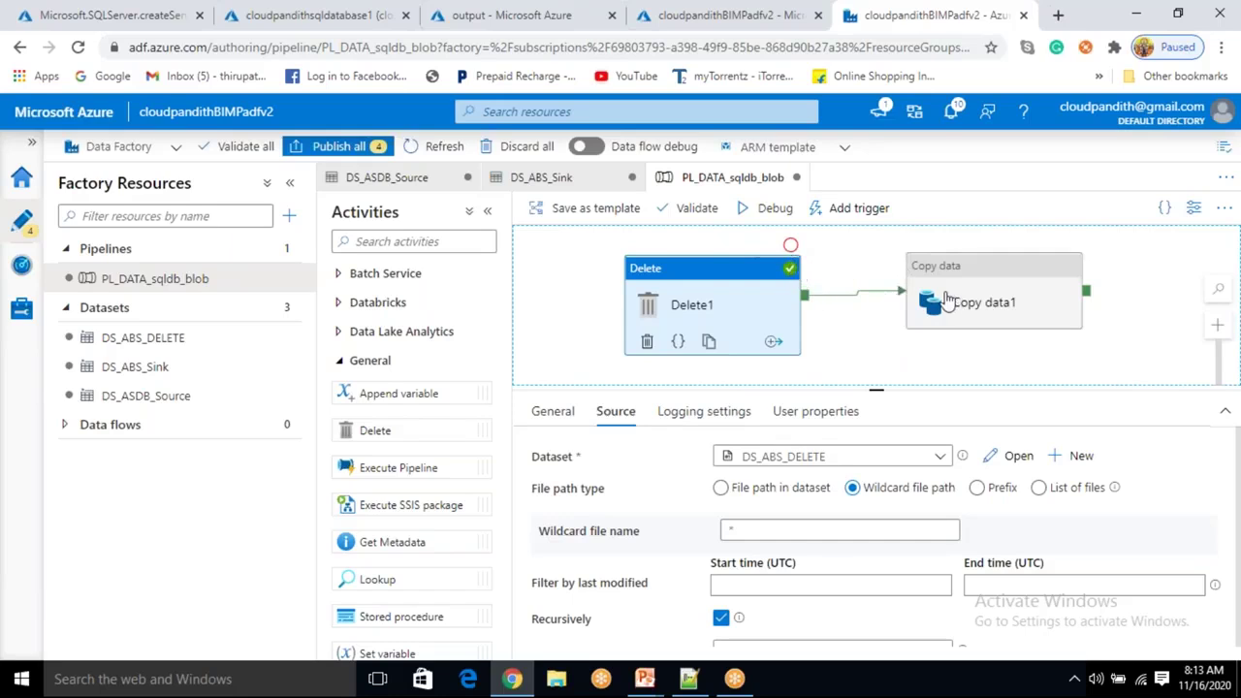
pyautogui.click(871, 296)
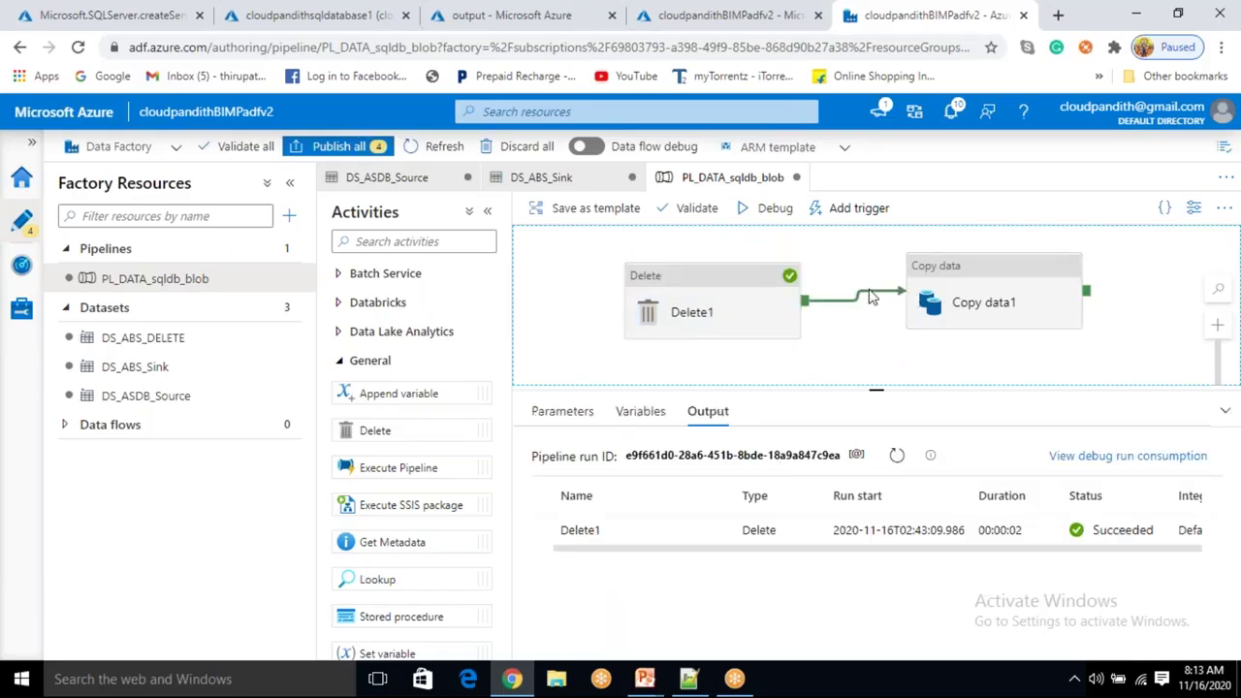
pyautogui.click(759, 308)
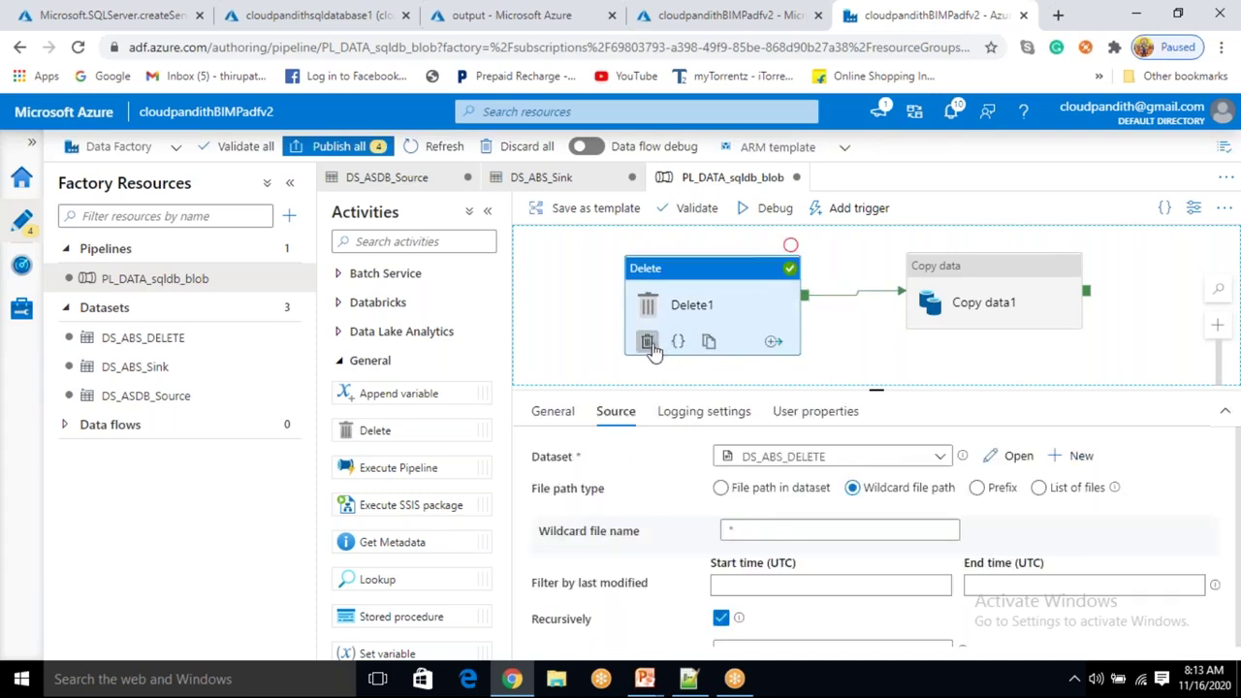
pyautogui.click(647, 341)
pyautogui.moveTo(966, 301); pyautogui.dragTo(736, 310)
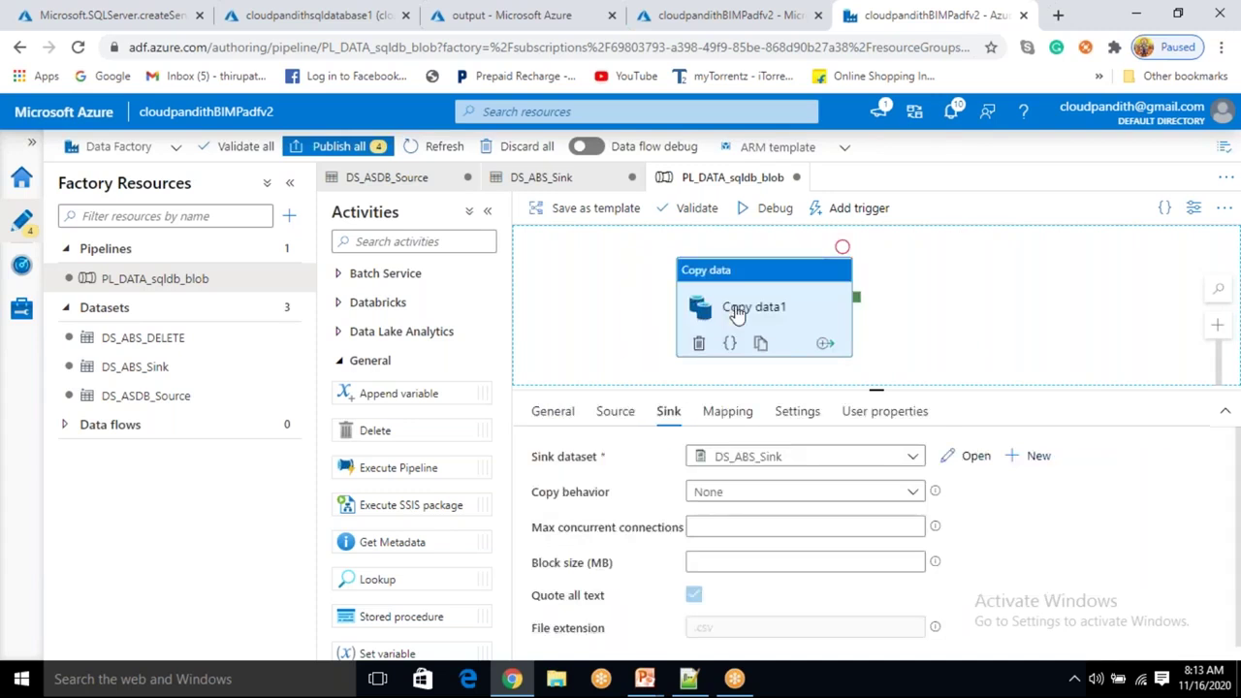
# Show the Scenarios slide and reveal the Append Mode SQL Database to Blob bullet.
pyautogui.moveTo(647, 681)
pyautogui.click(744, 601)
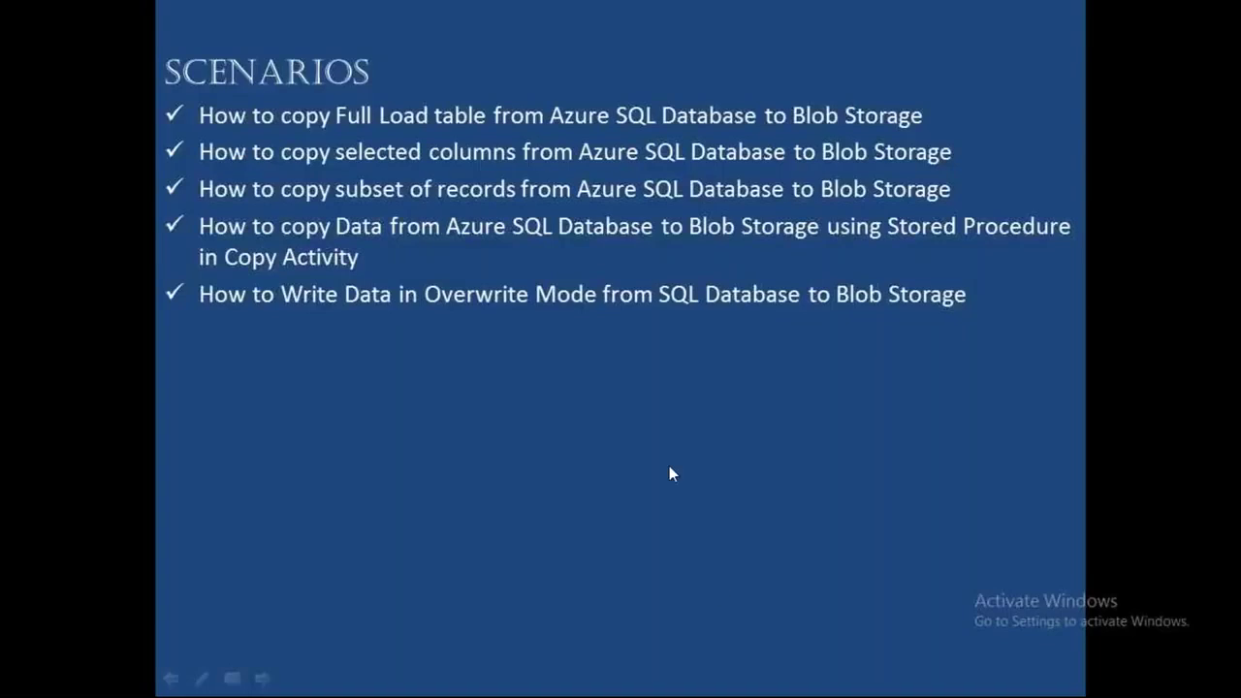
pyautogui.click(668, 466)
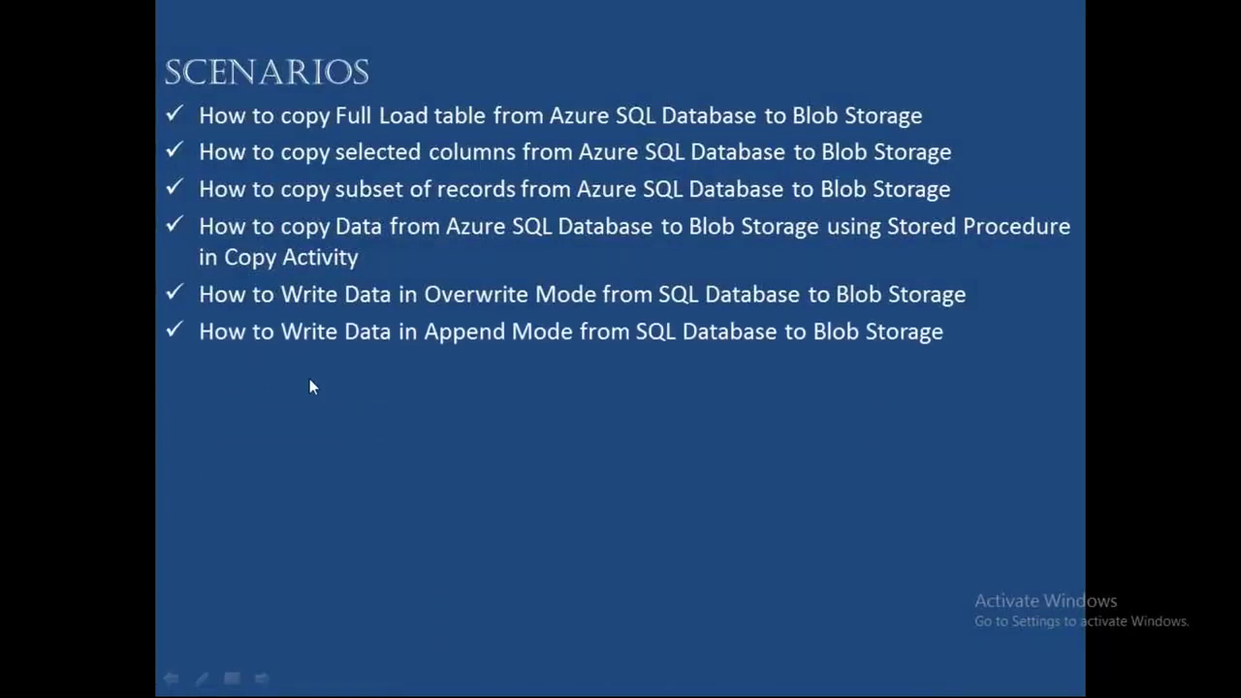